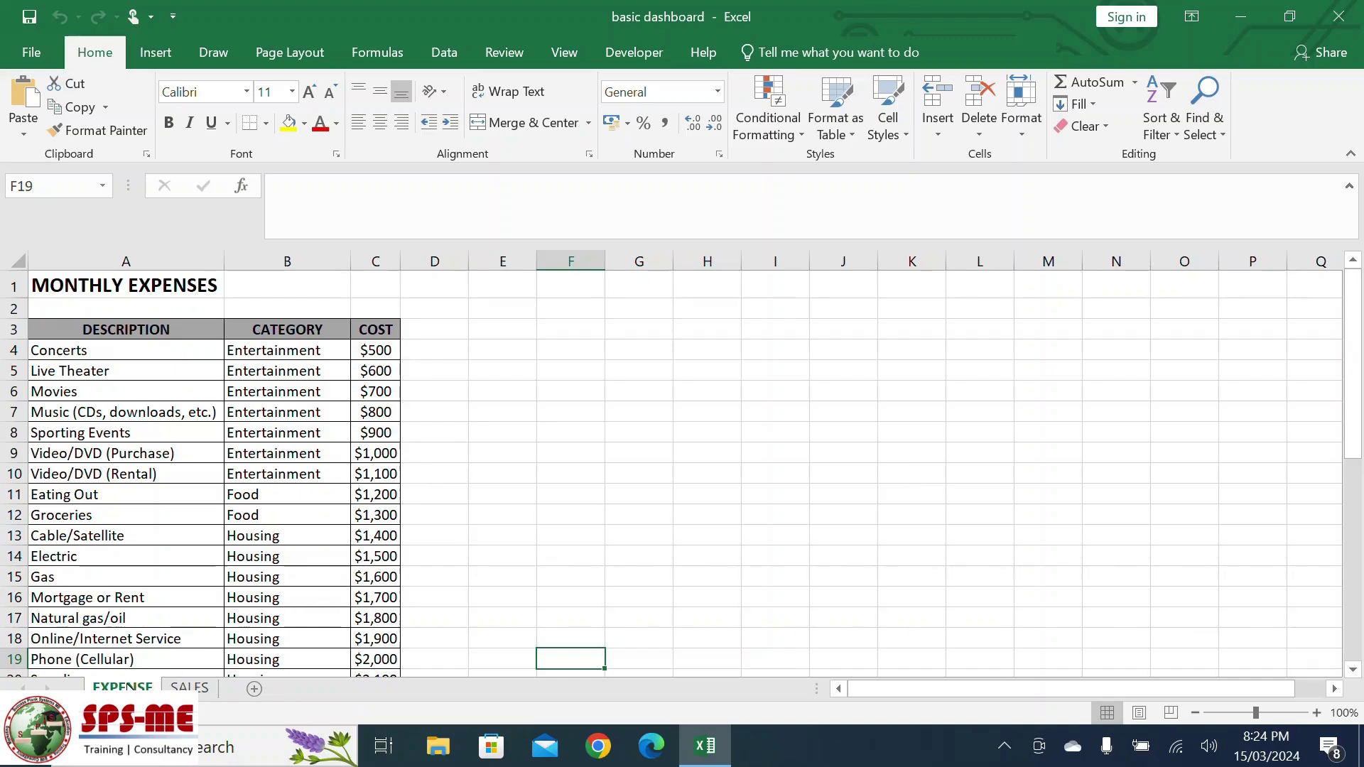
Review the data tables on the SALES and EXPENSE sheets.
left_click(189, 687)
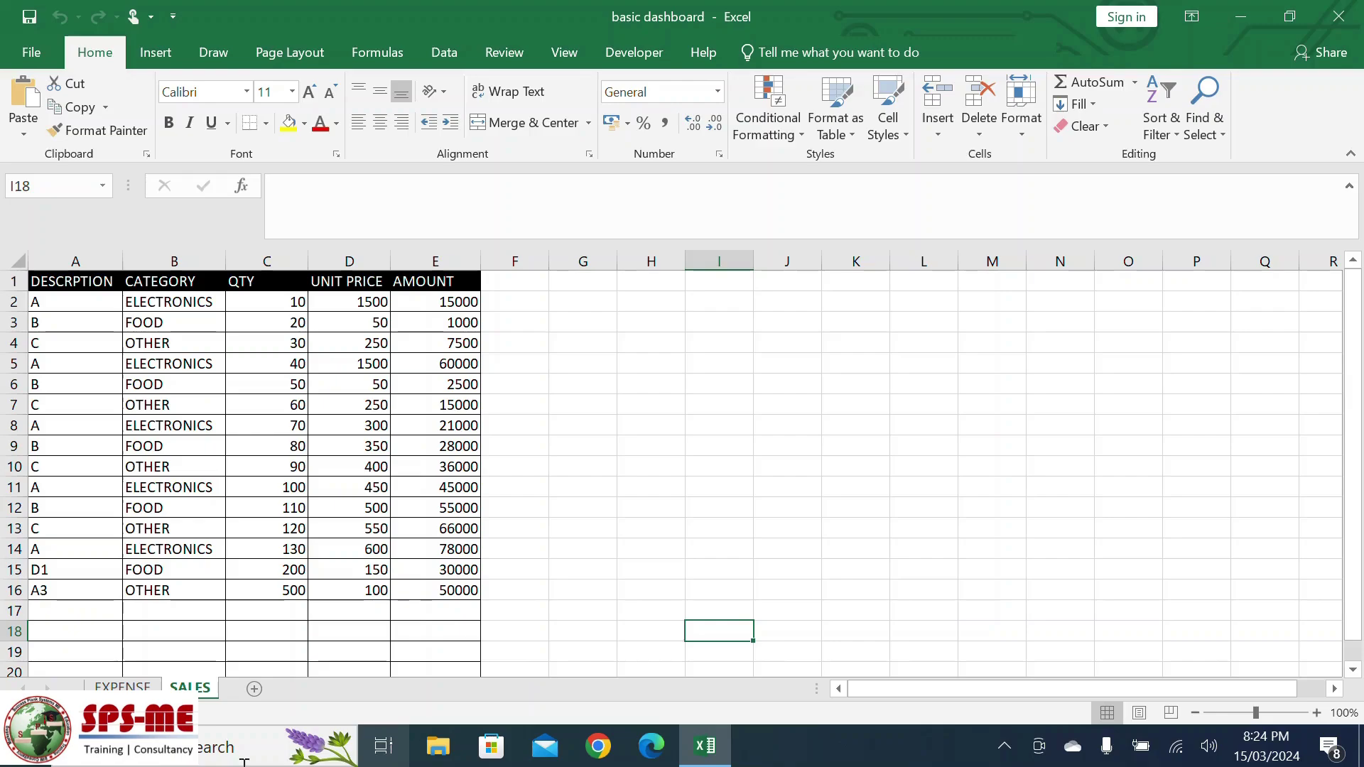
left_click(122, 687)
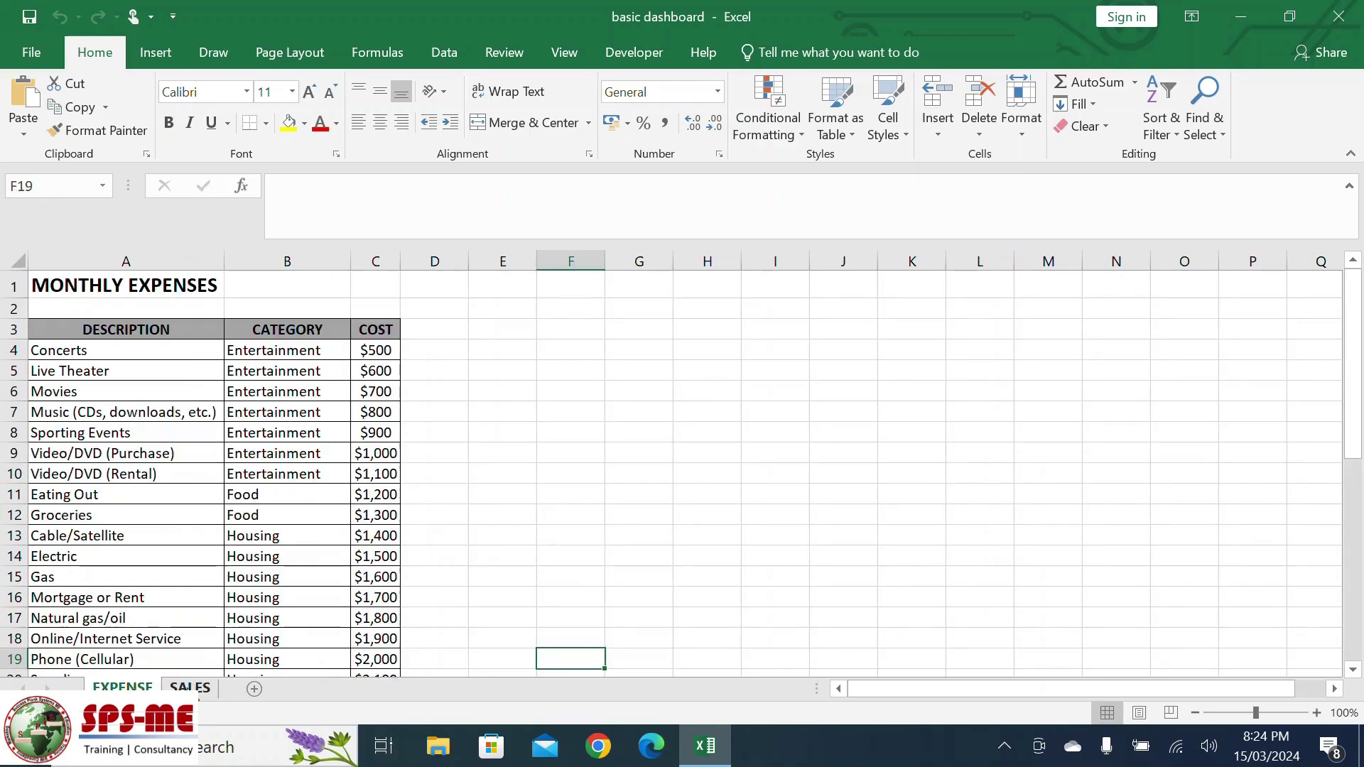
left_click(200, 687)
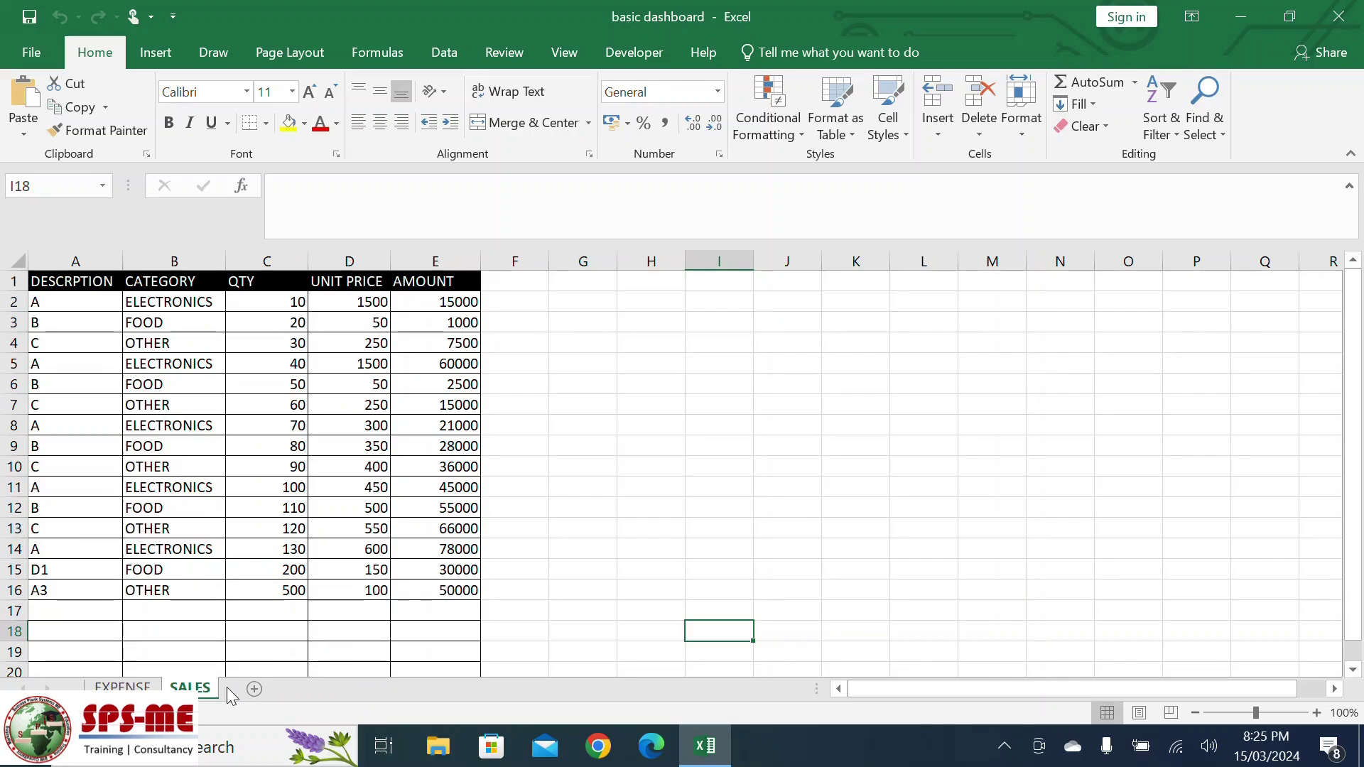
left_click(108, 685)
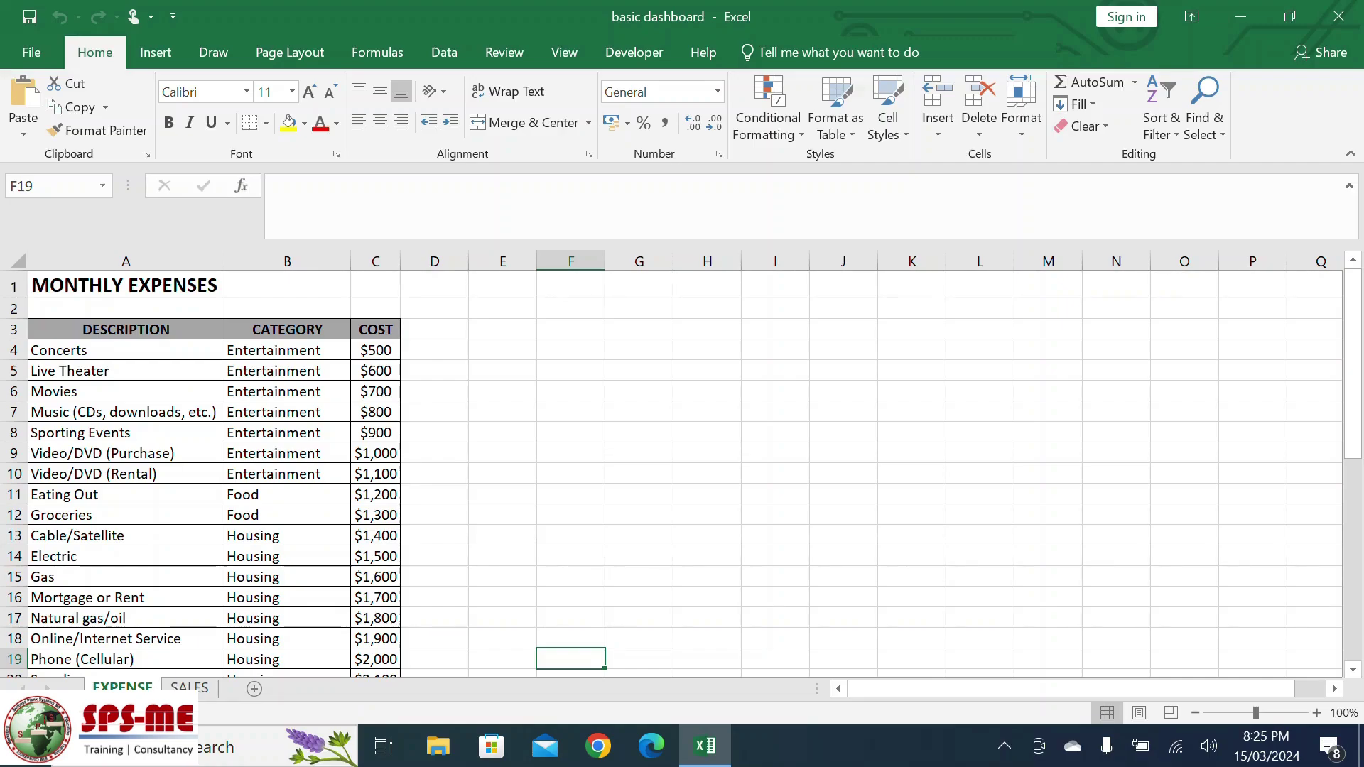
Insert a new worksheet before the EXPENSE sheet and rename it DASH-BOARD.
right_click(121, 687)
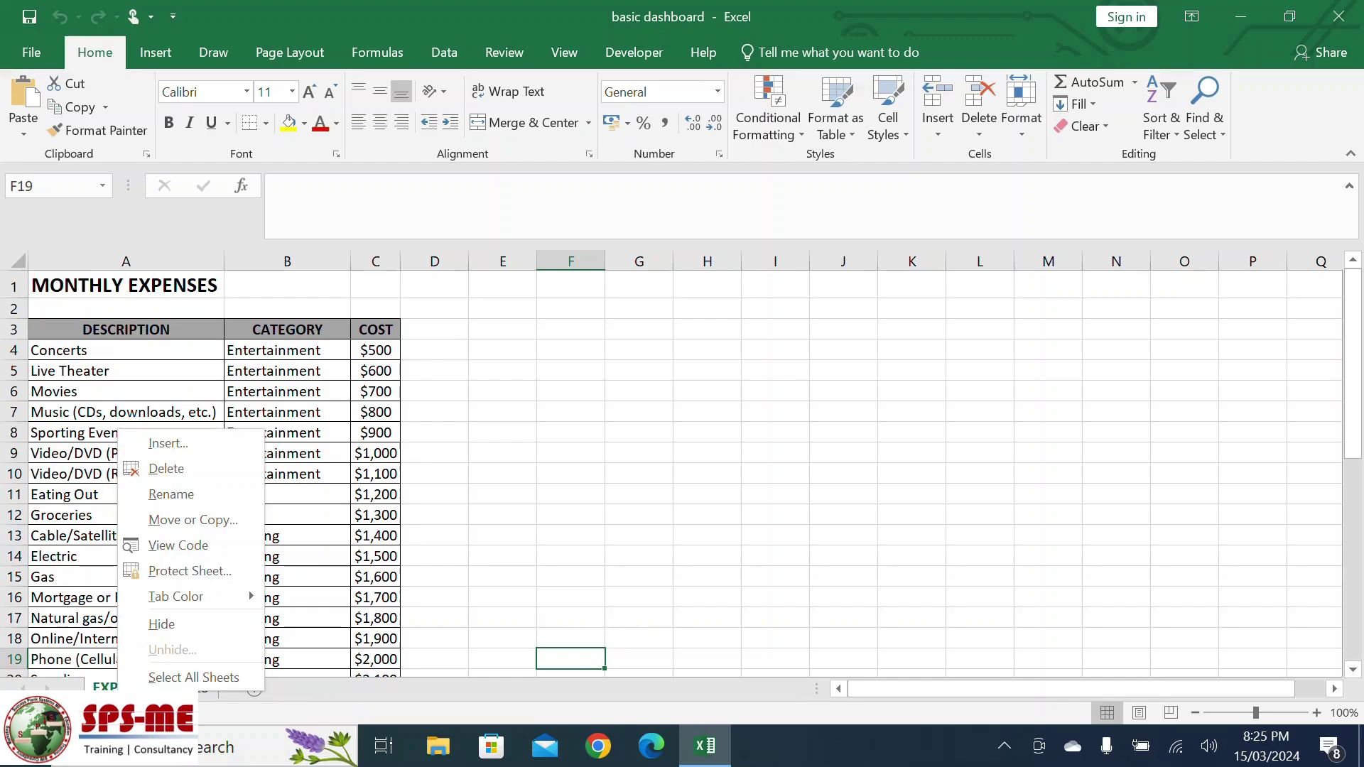
left_click(187, 450)
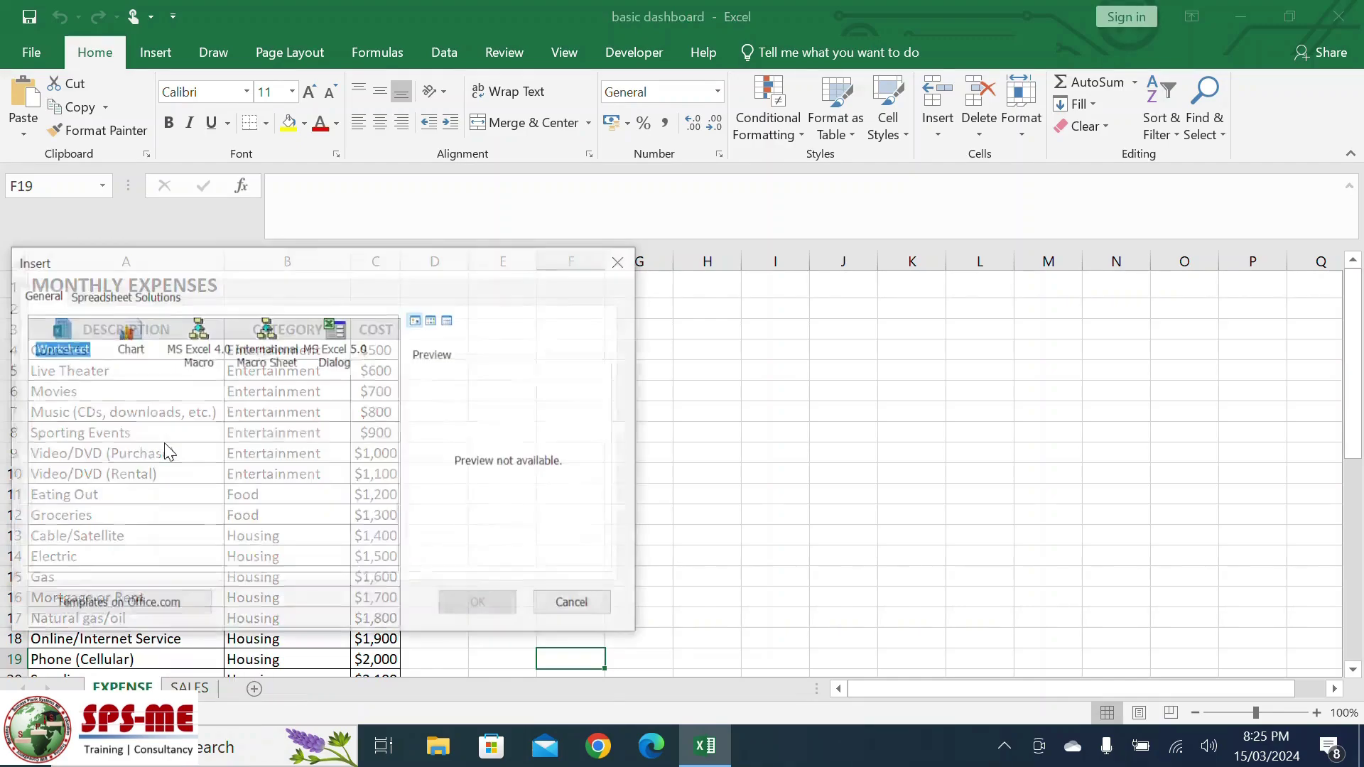
left_click(473, 604)
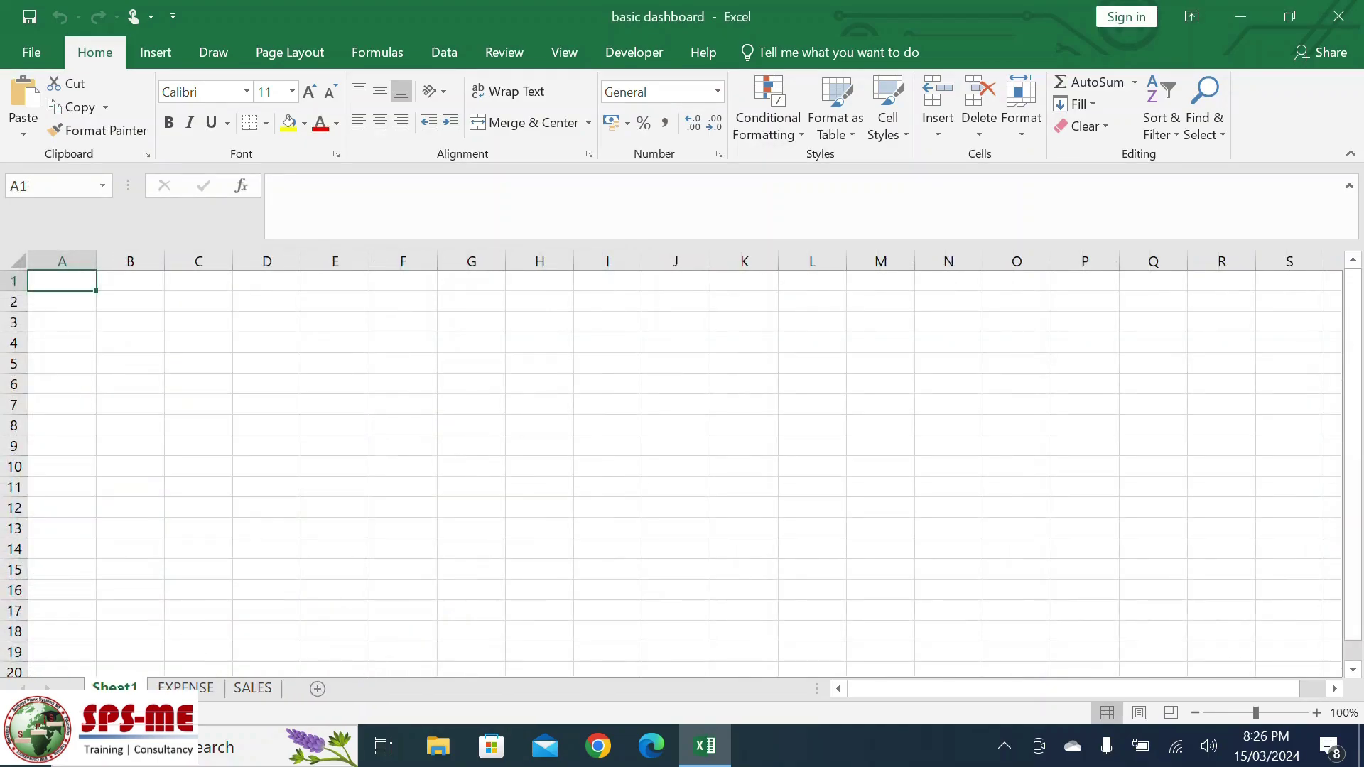
double_click(116, 686)
type("DASH")
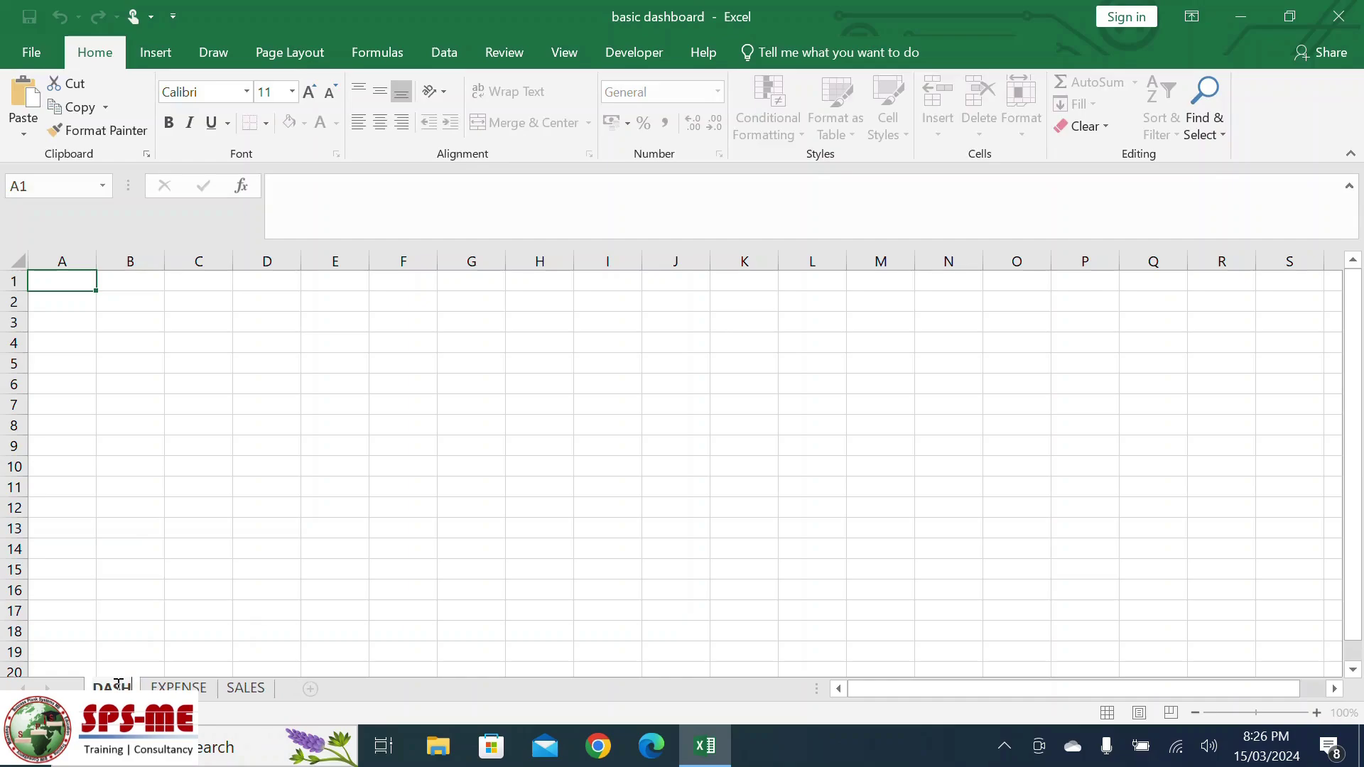
type("-BOARD")
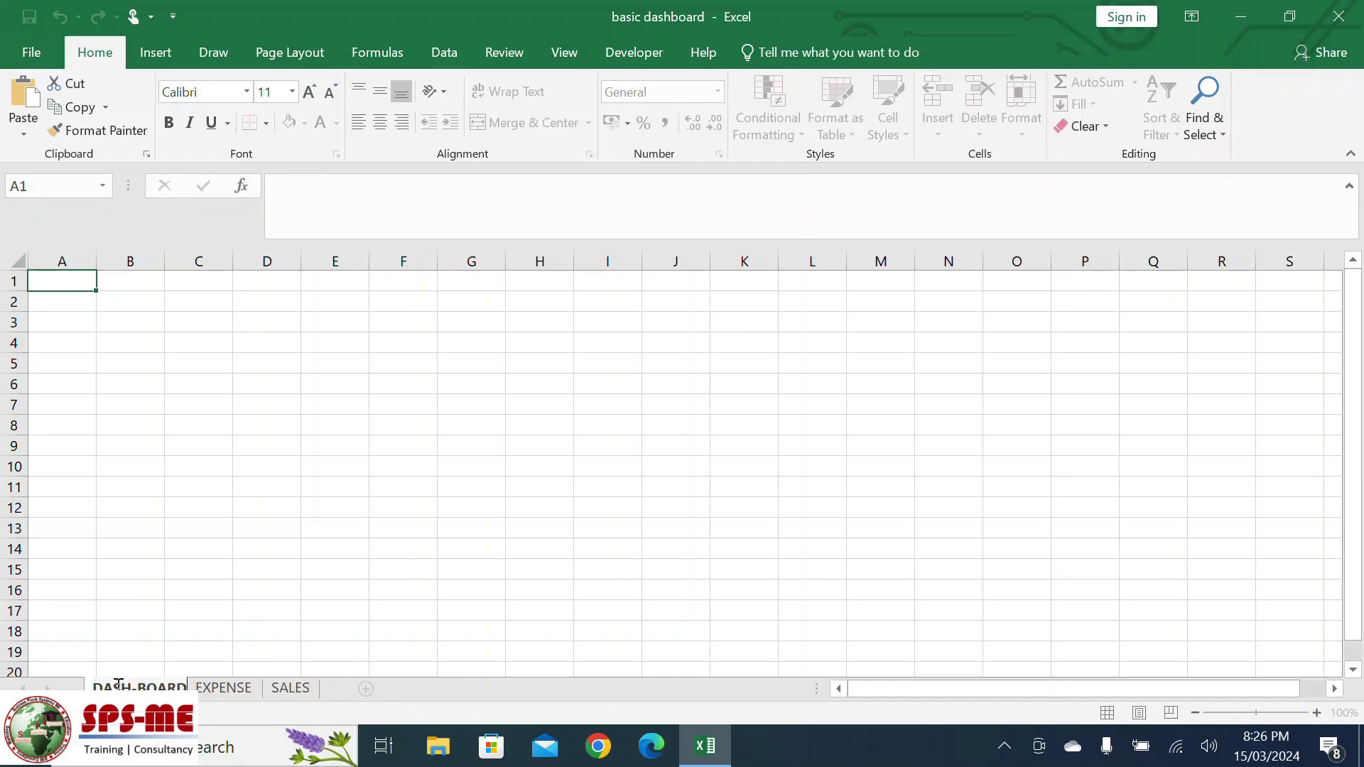
key("Return")
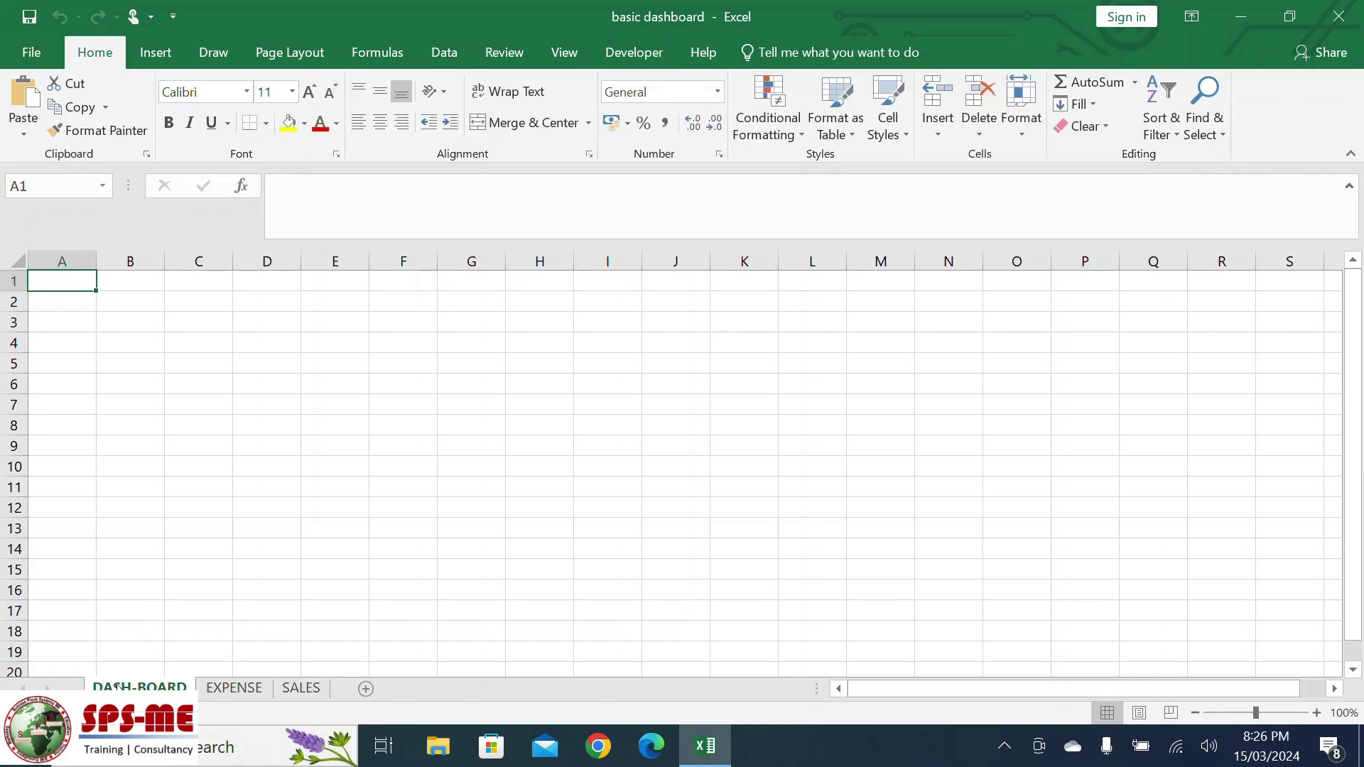
left_click(446, 574)
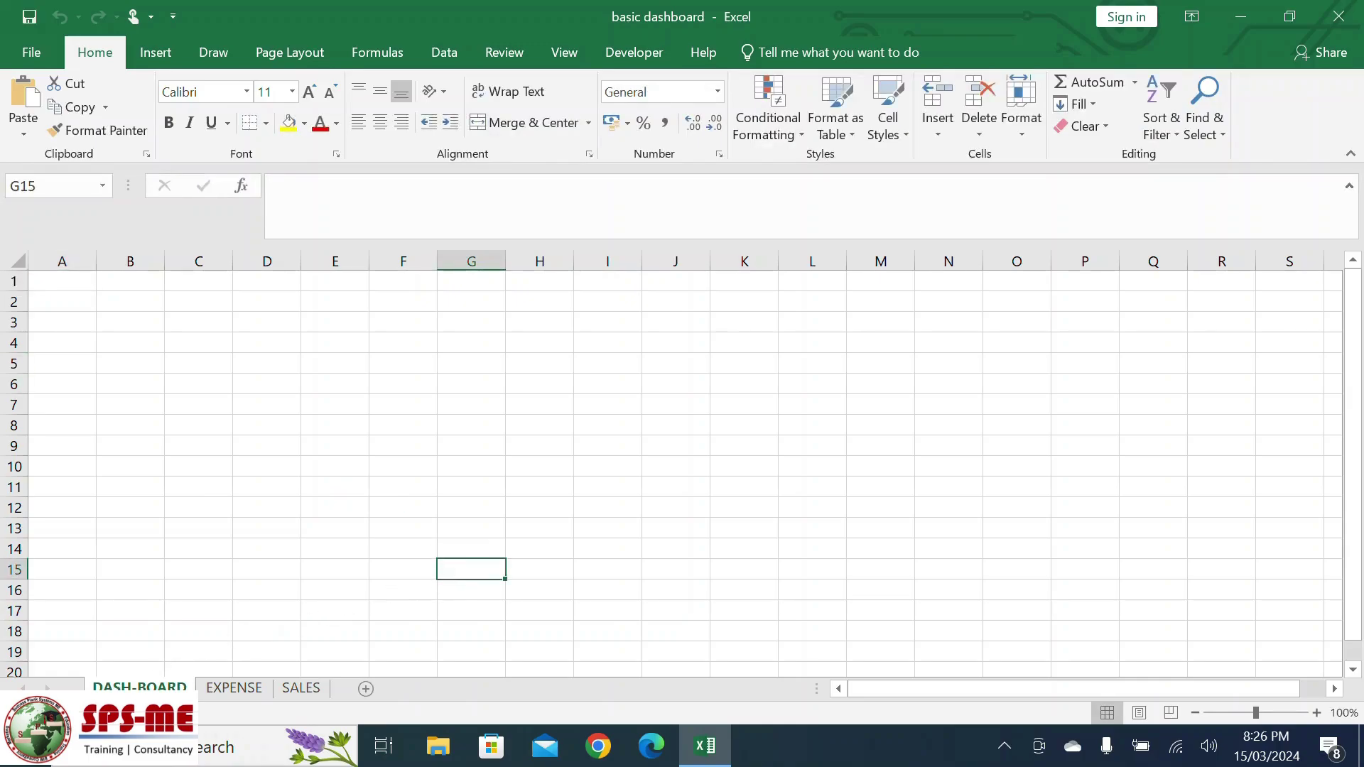
Merge cells A4:C5 across on the DASH-BOARD sheet so each row has its own merged cell.
left_click(301, 687)
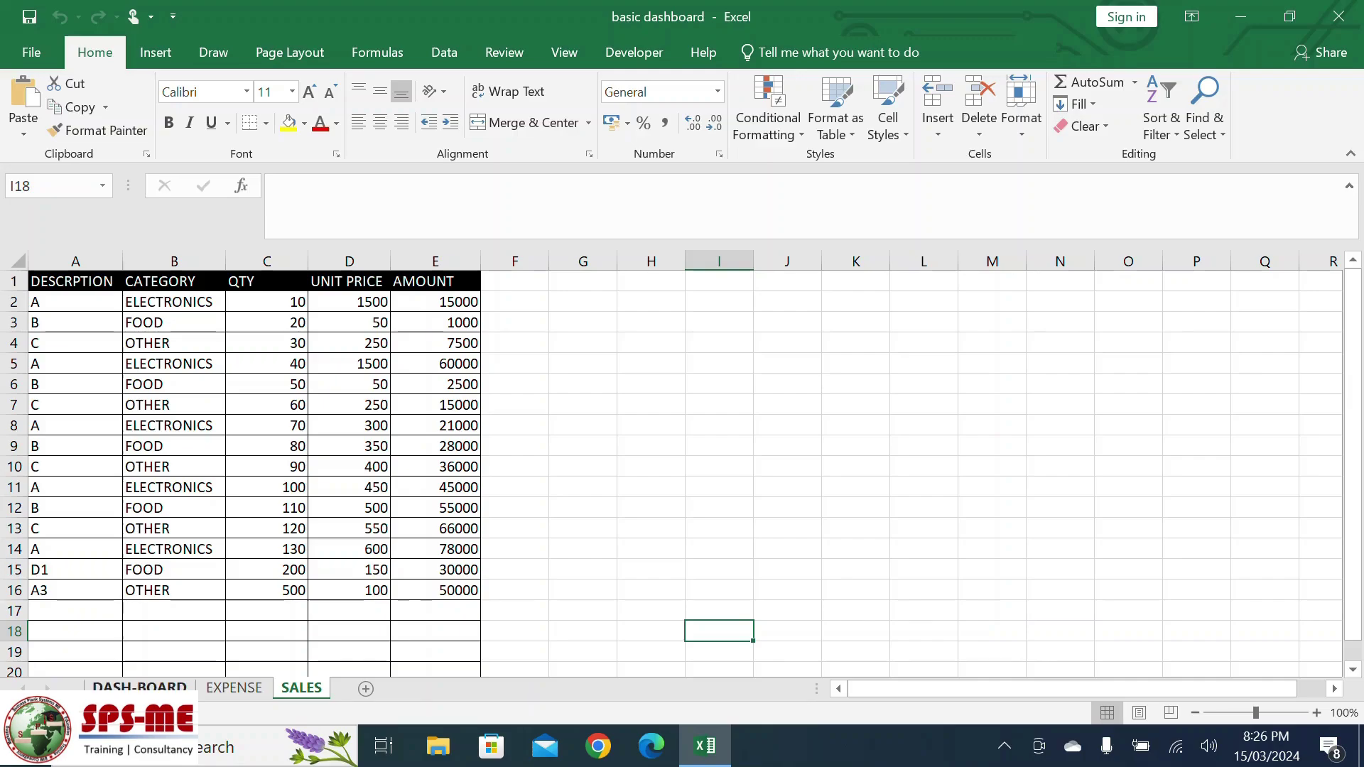
left_click(139, 688)
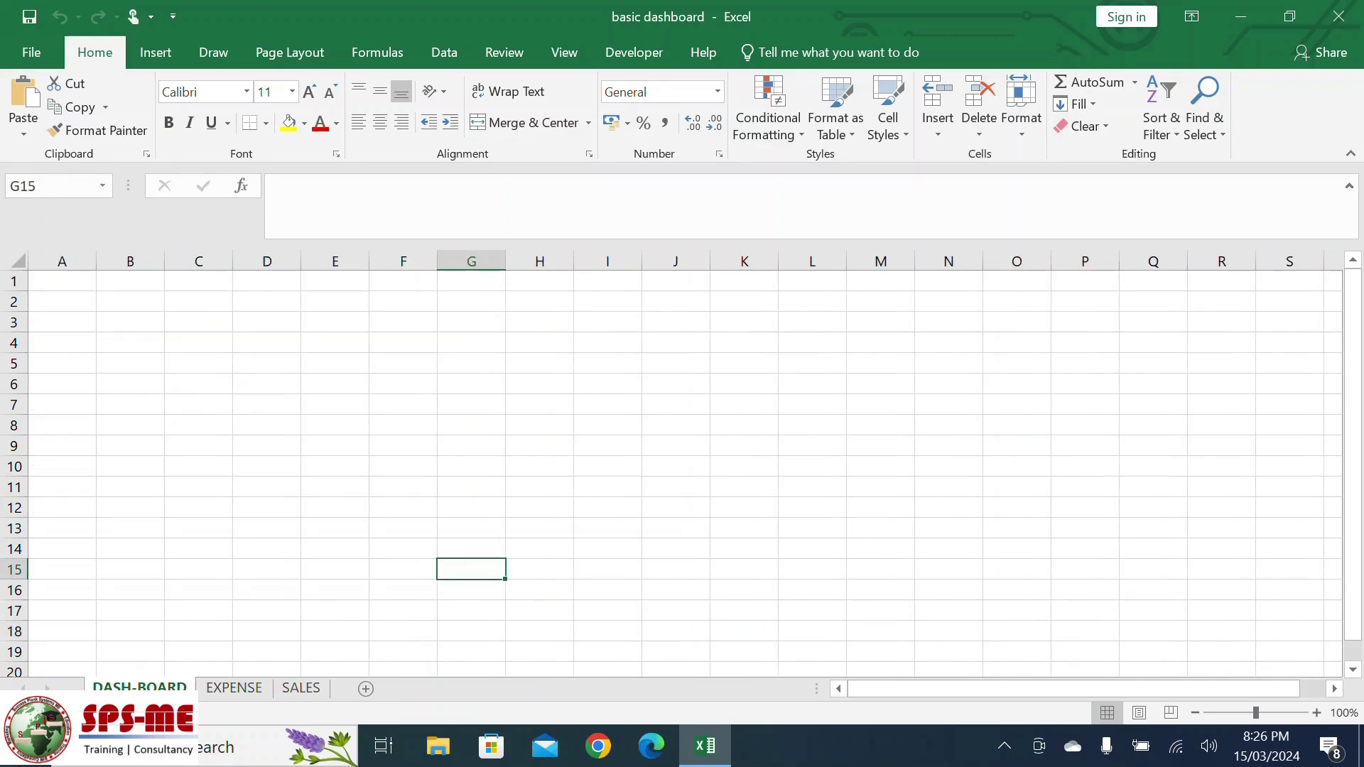
left_click_drag(63, 343, 206, 364)
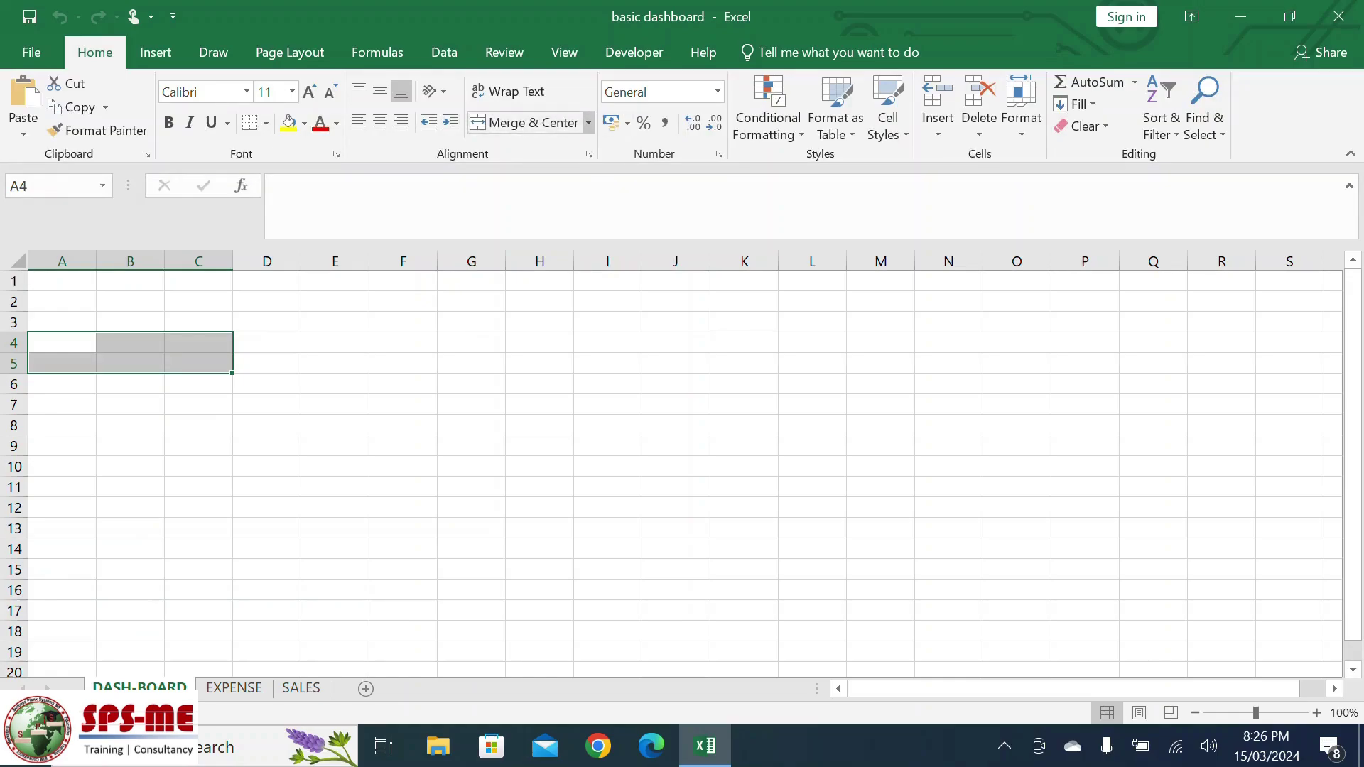
left_click(589, 122)
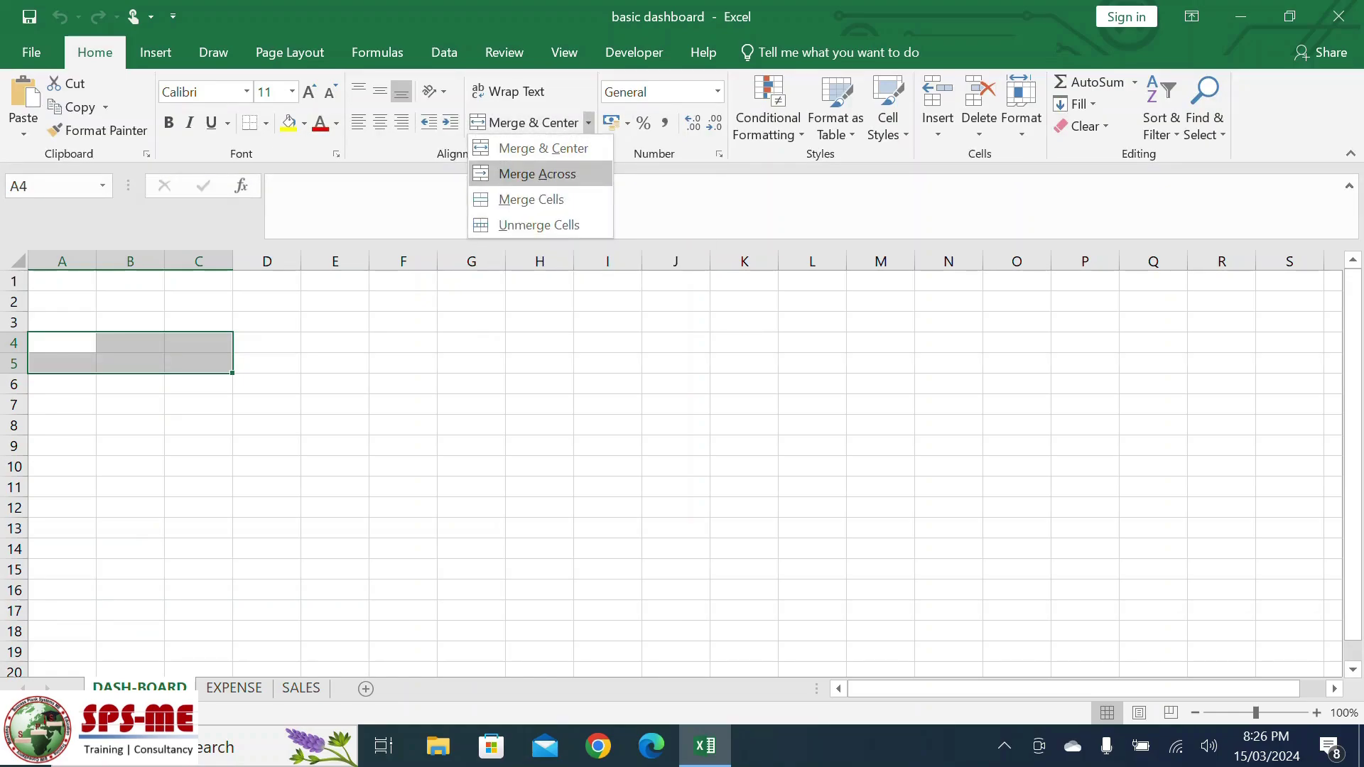
left_click(537, 174)
left_click(130, 343)
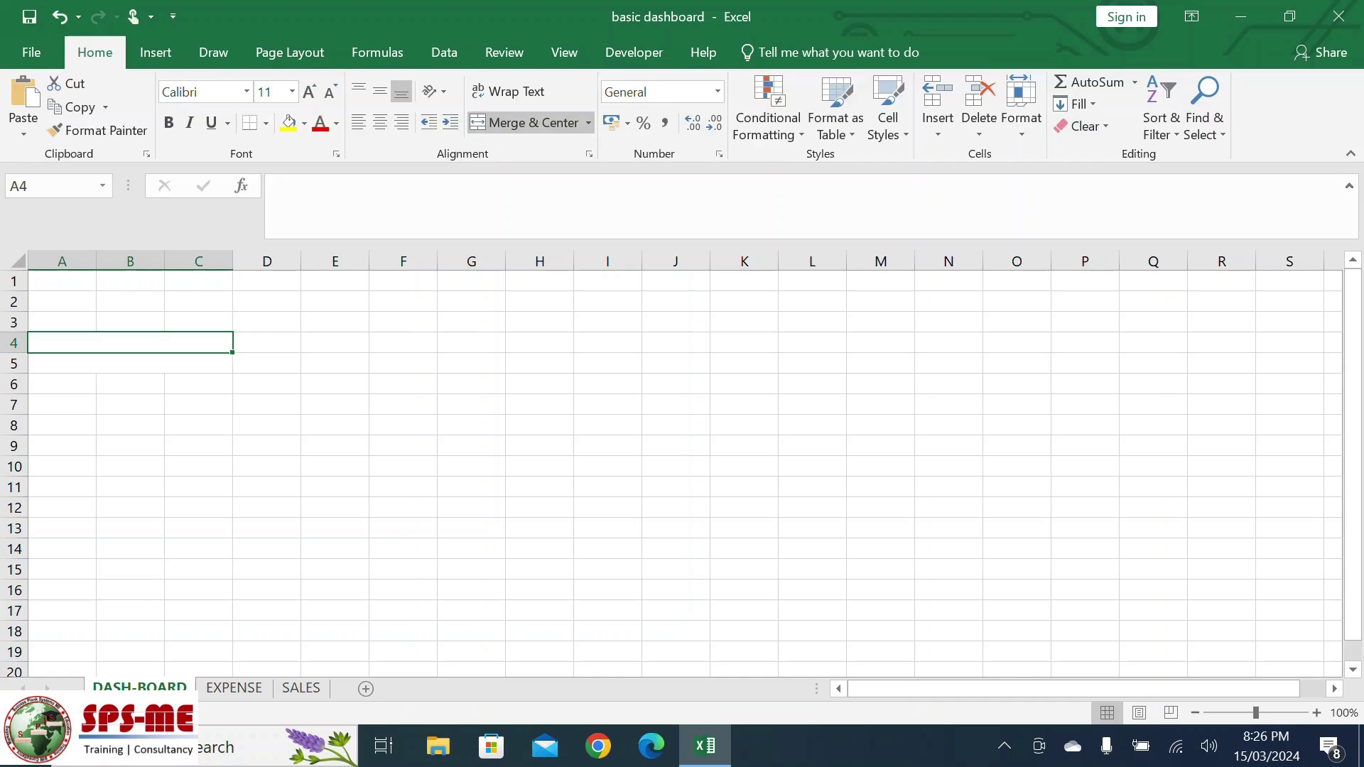
left_click(130, 363)
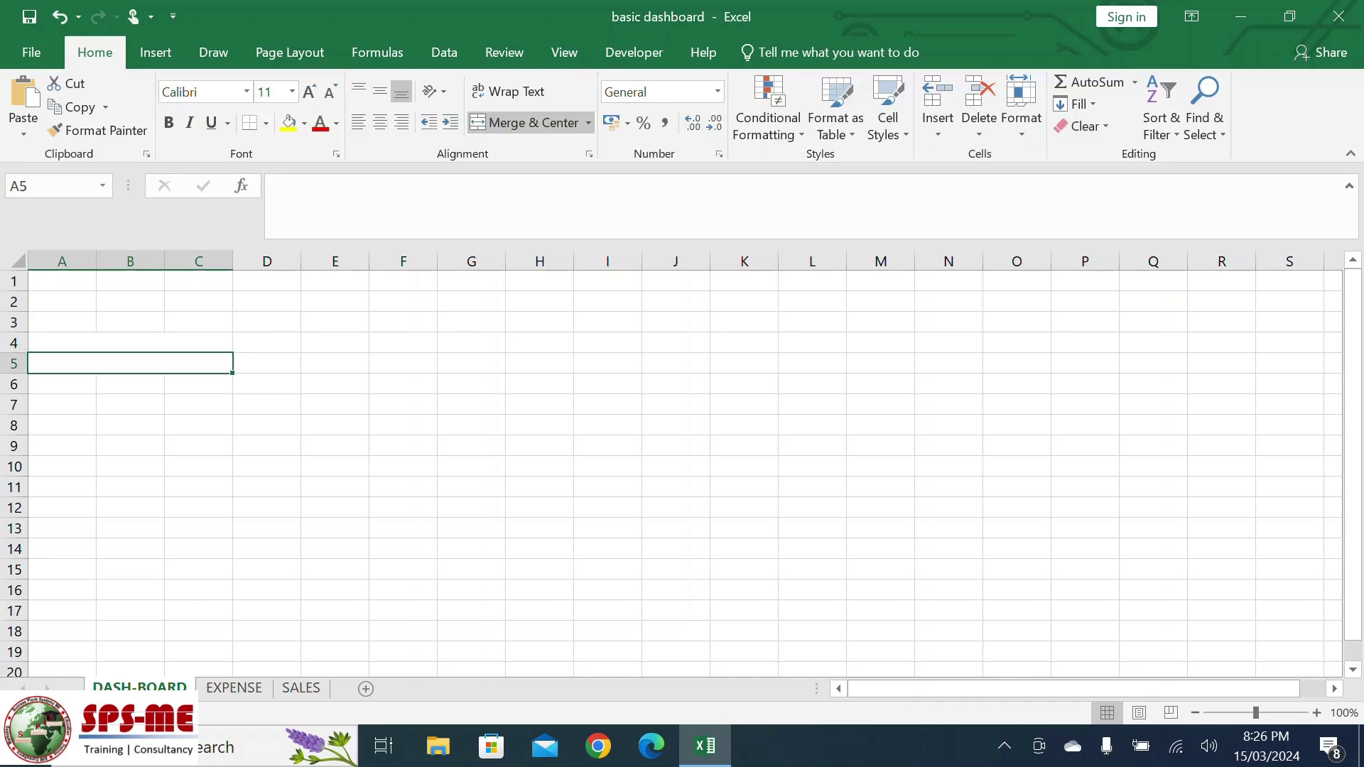
Enter the labels TOTAL SALES in A4 and TOTAL EXPENSES in A5, and widen column D.
left_click(130, 343)
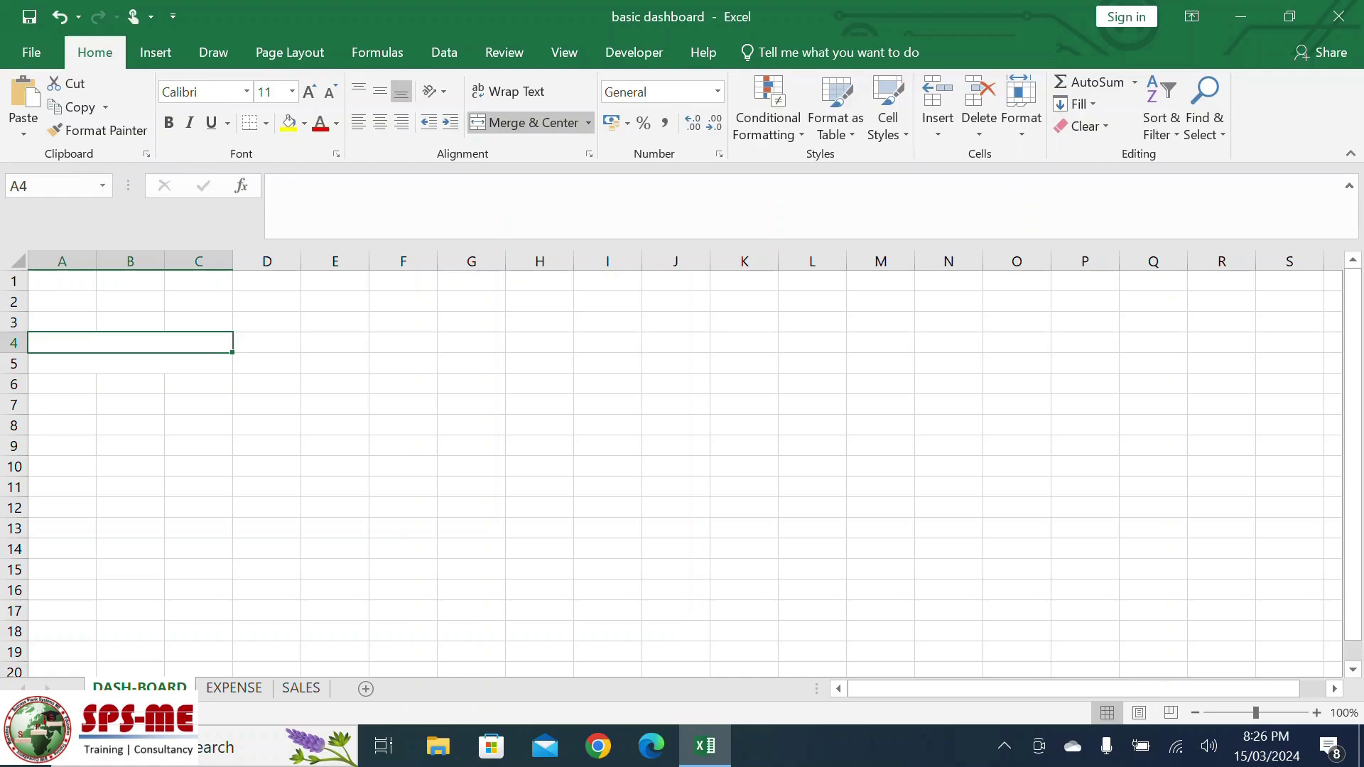
type("TOTAL SALES")
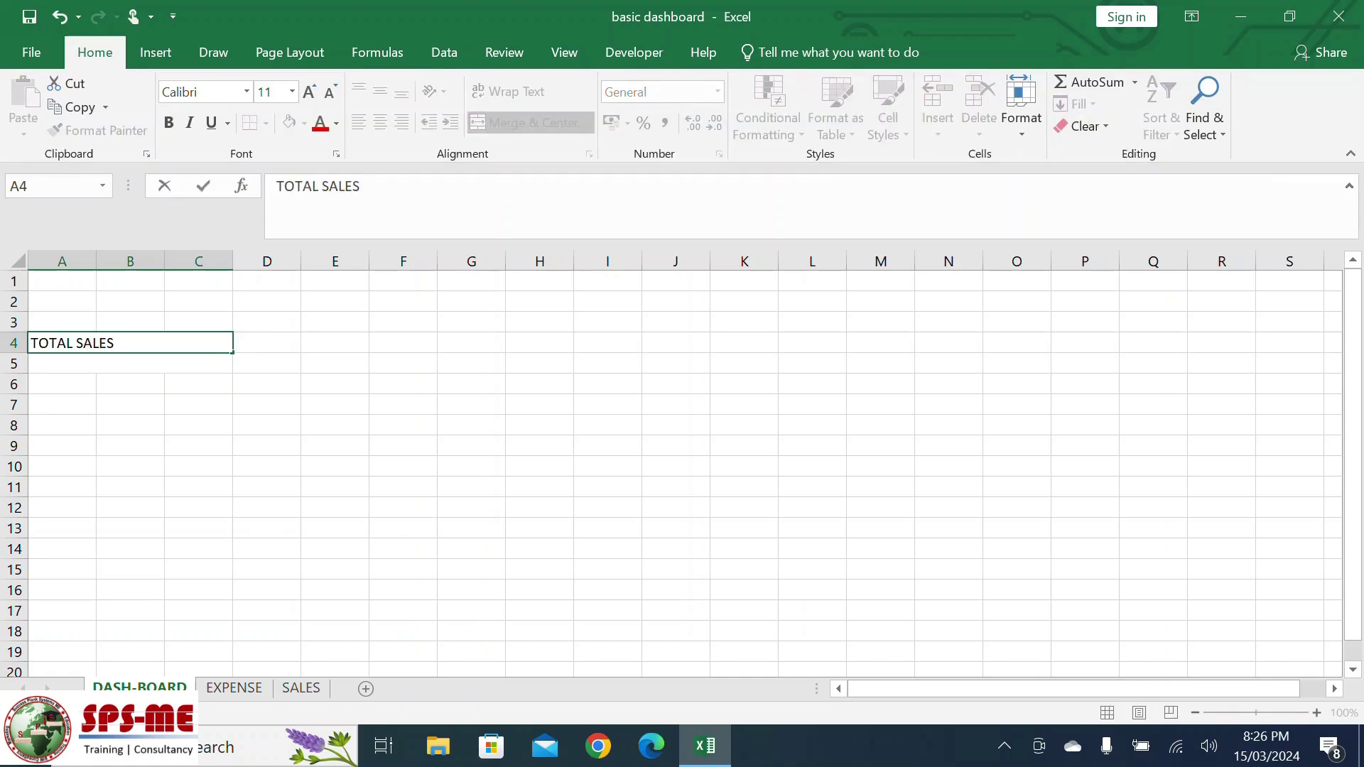
key("Return")
type("TOTAL ")
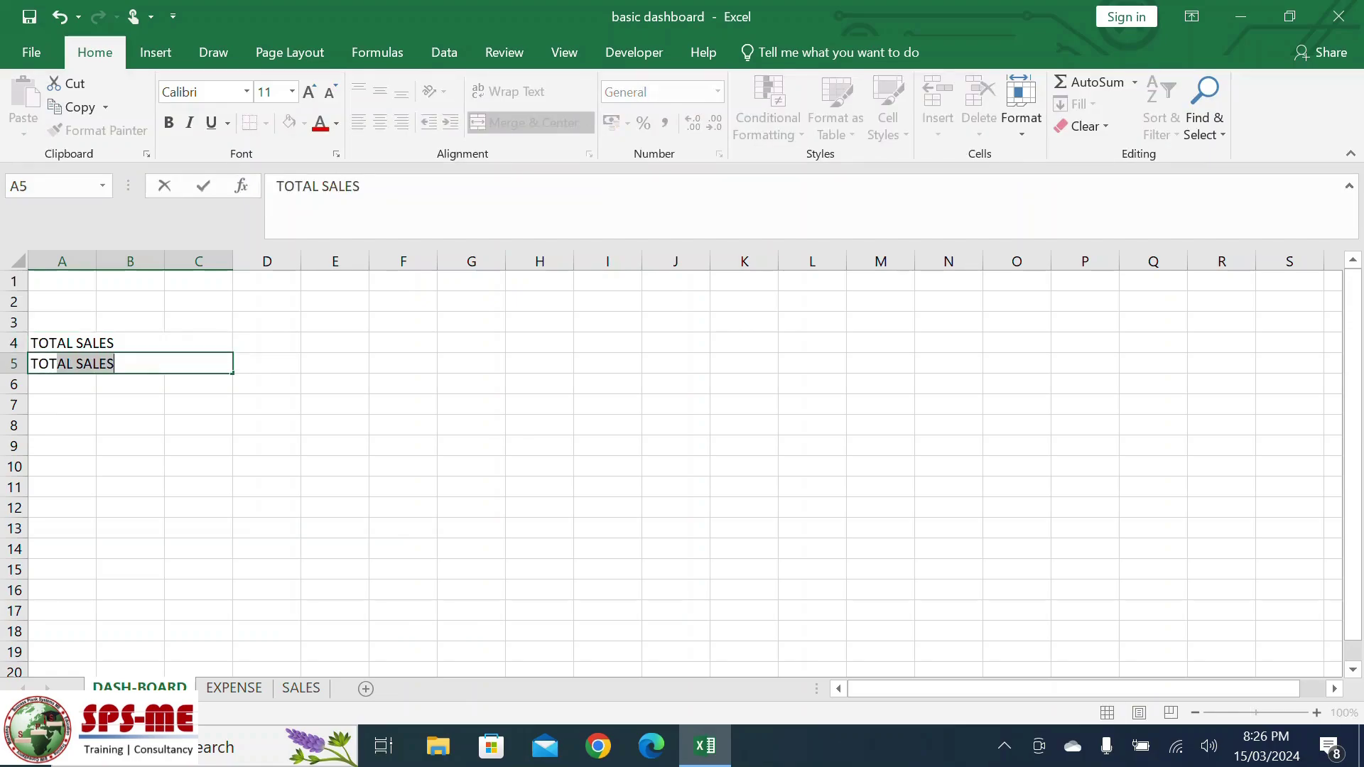
type("EX")
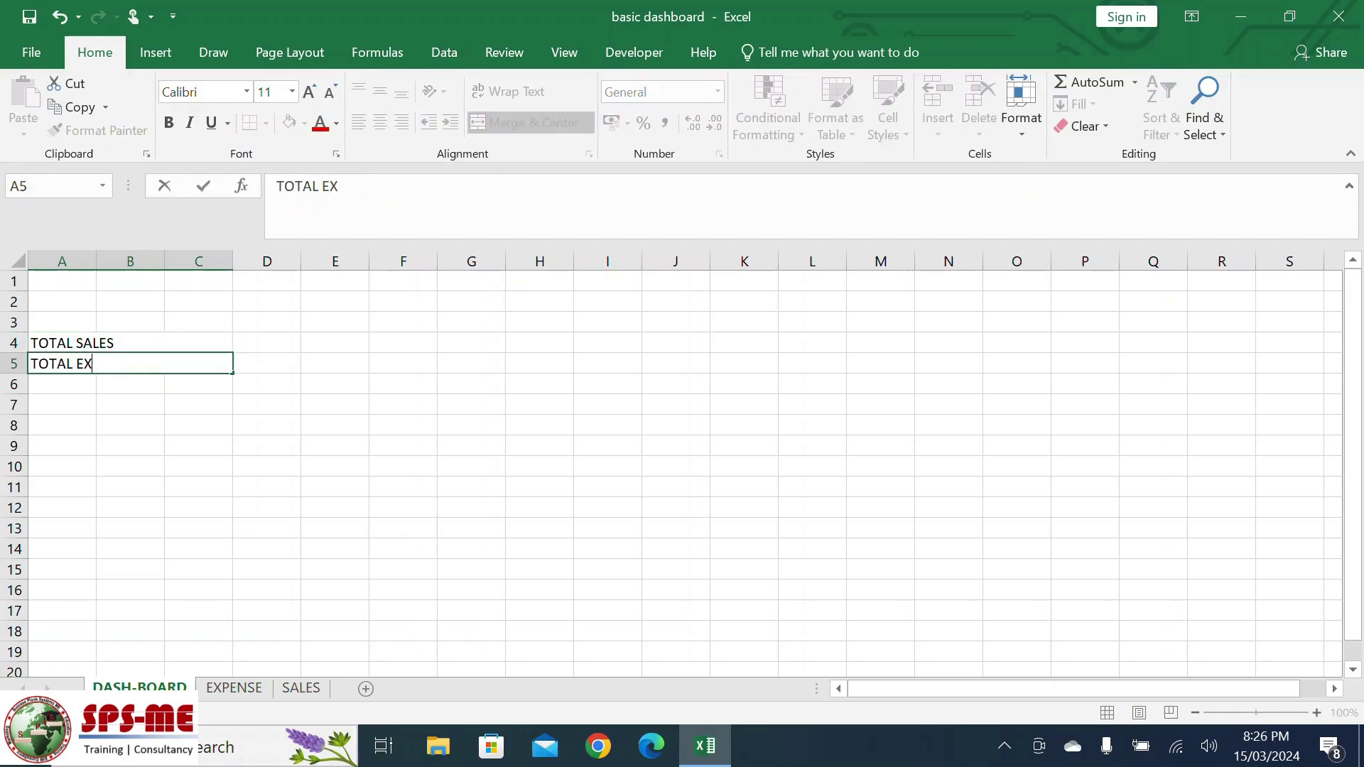
type("PENSES")
left_click(267, 487)
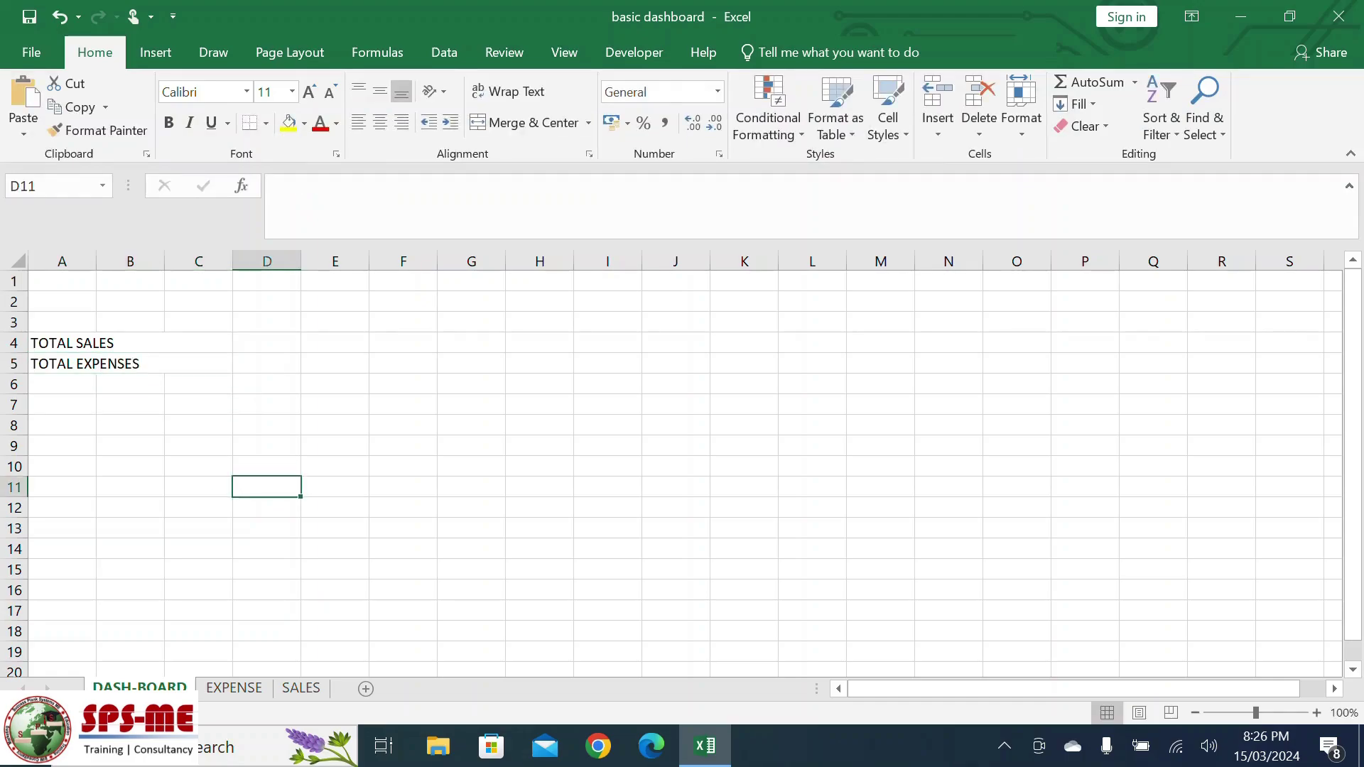
left_click_drag(300, 261, 346, 261)
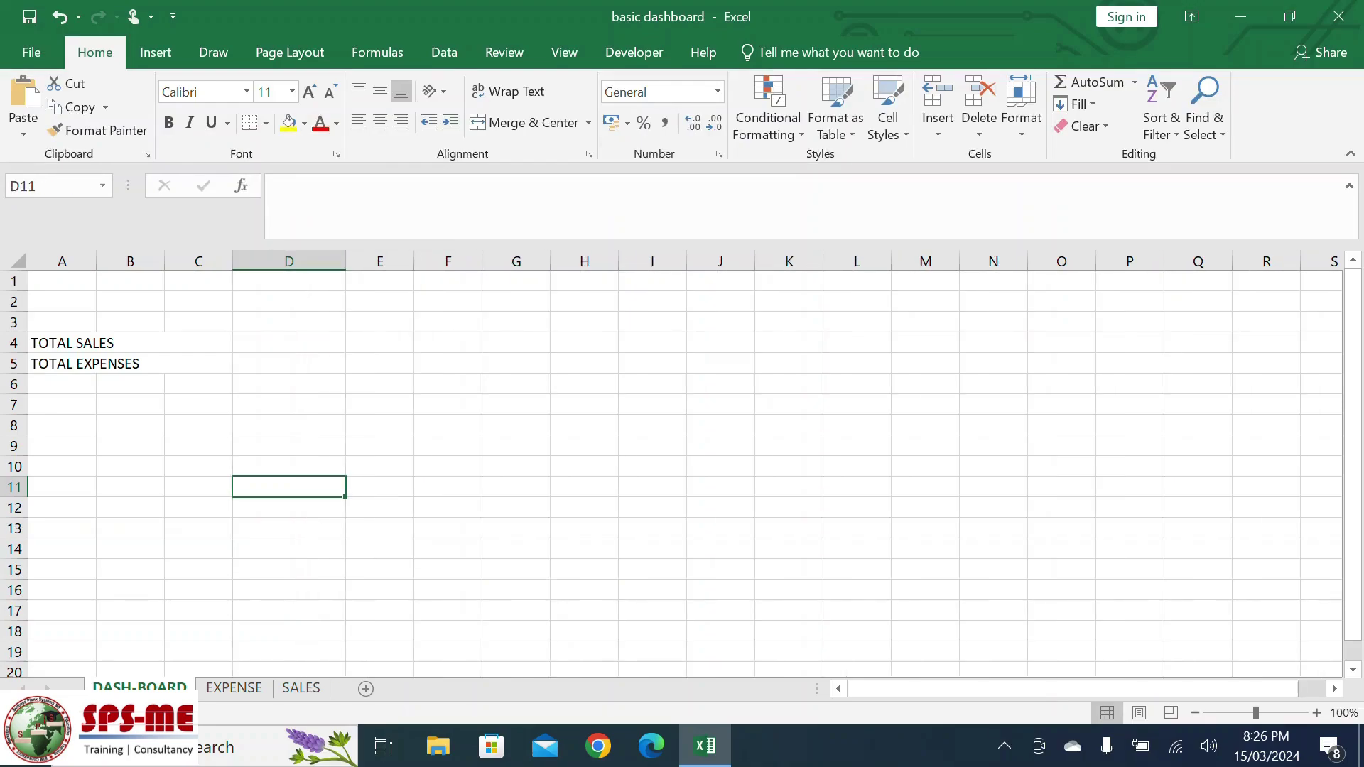
Total the sales amounts in D4 with =SUM(SALES!E:E) and apply the comma number style to the cell.
left_click(288, 343)
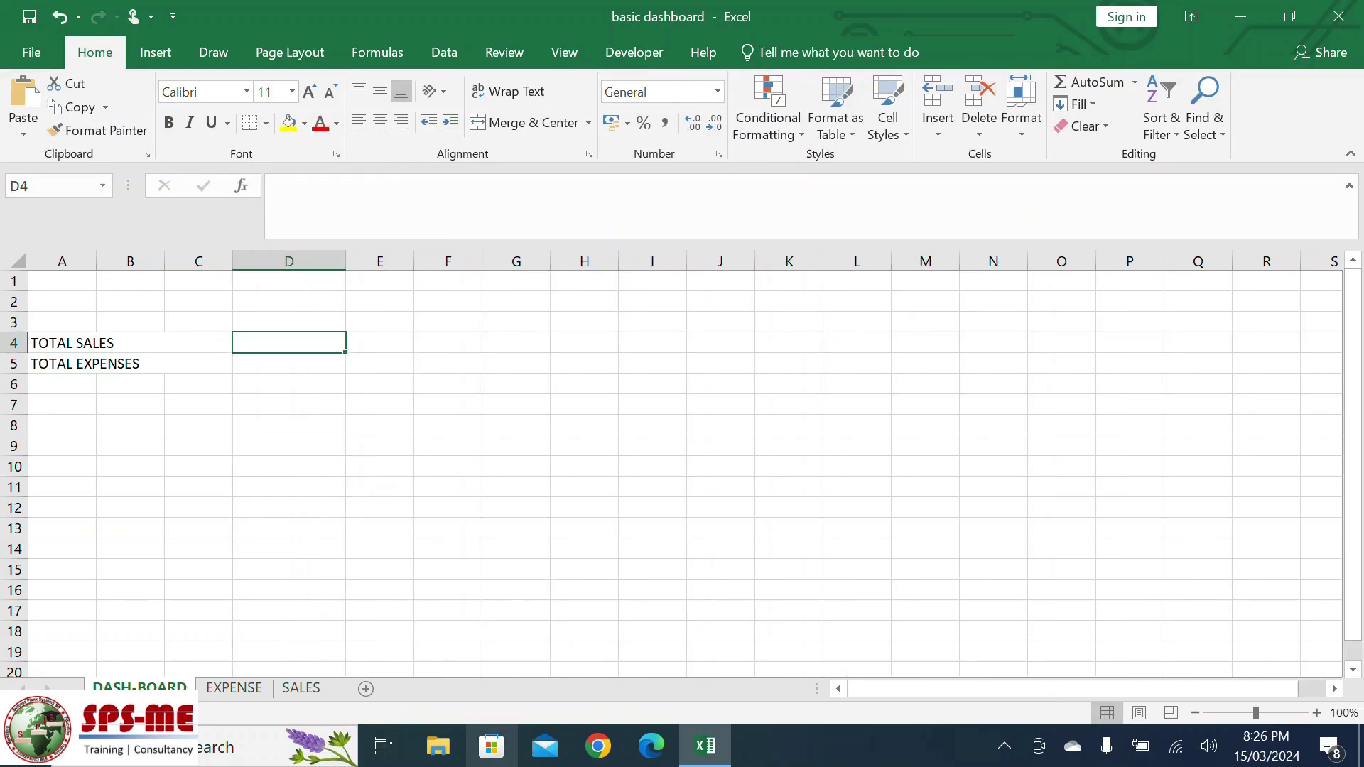
type("=")
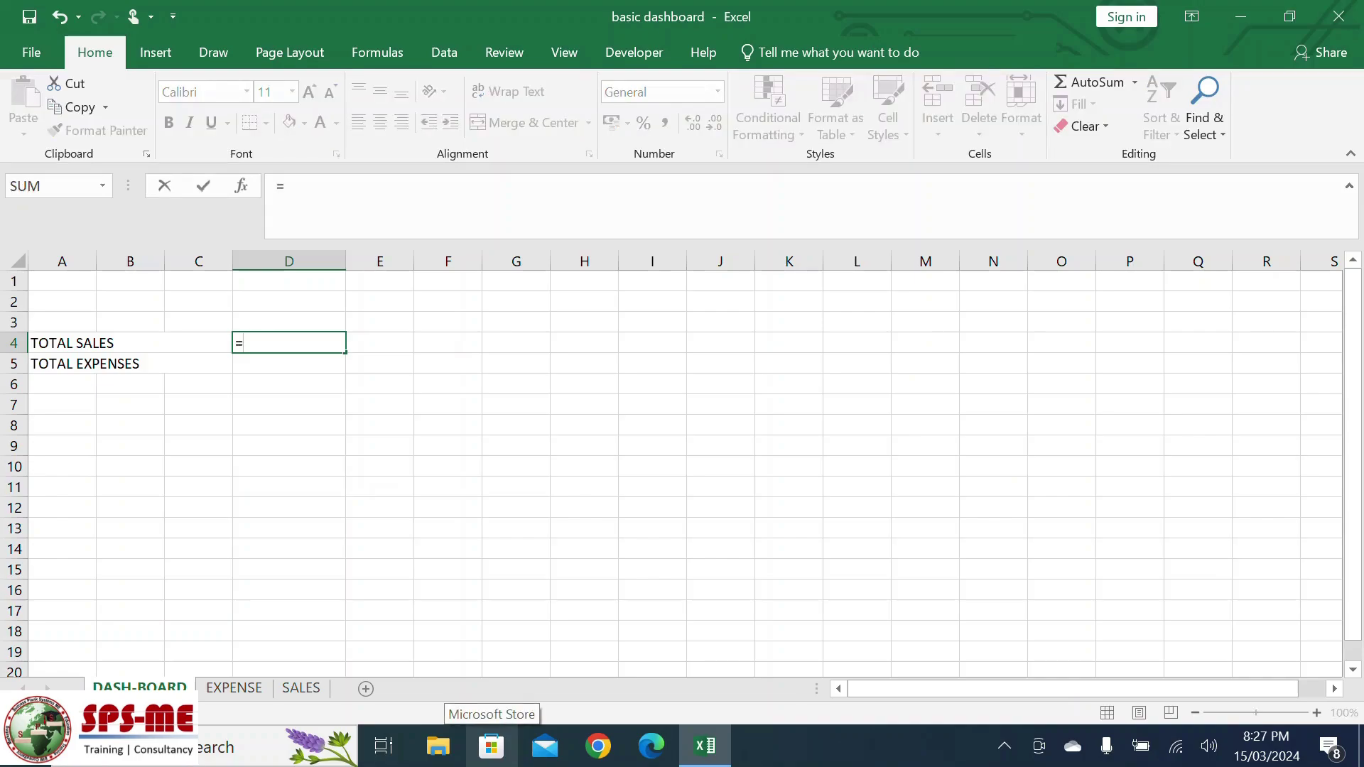
type("SUM")
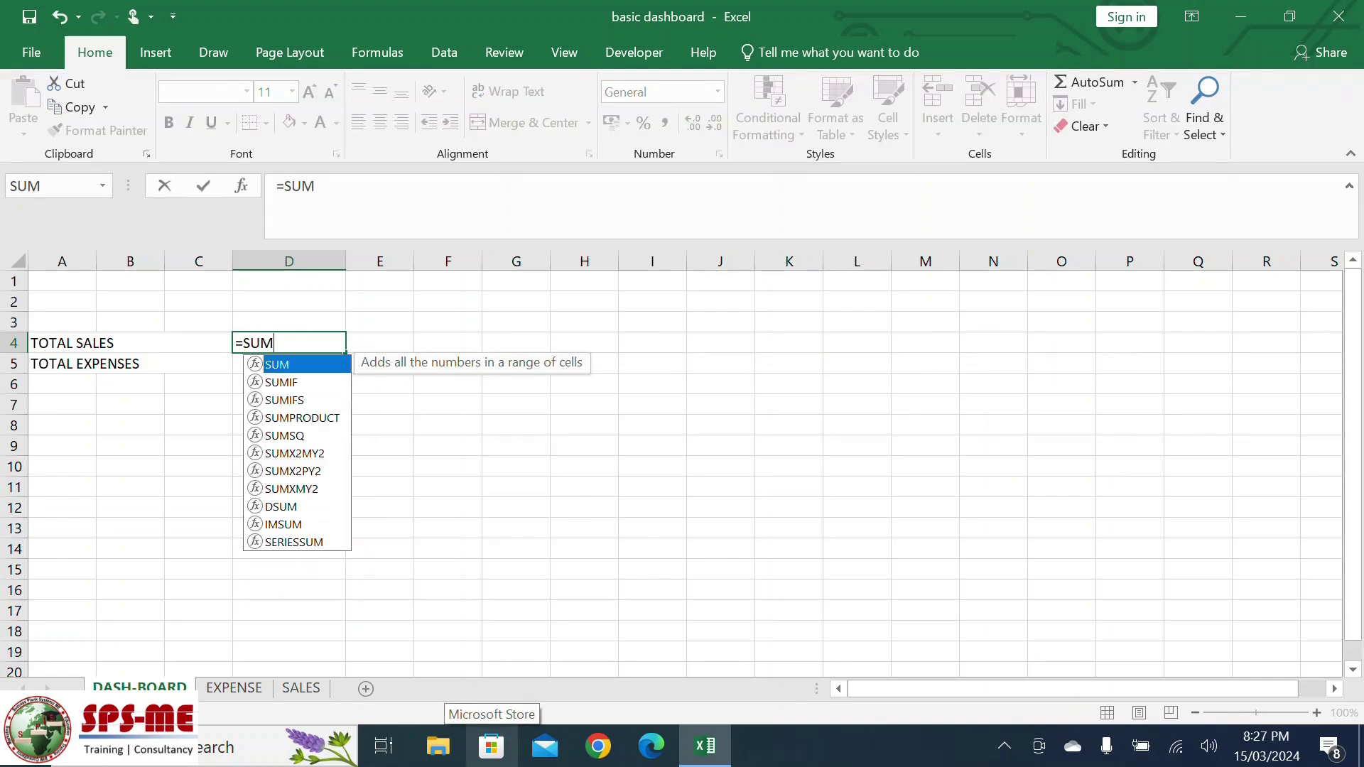
type("(")
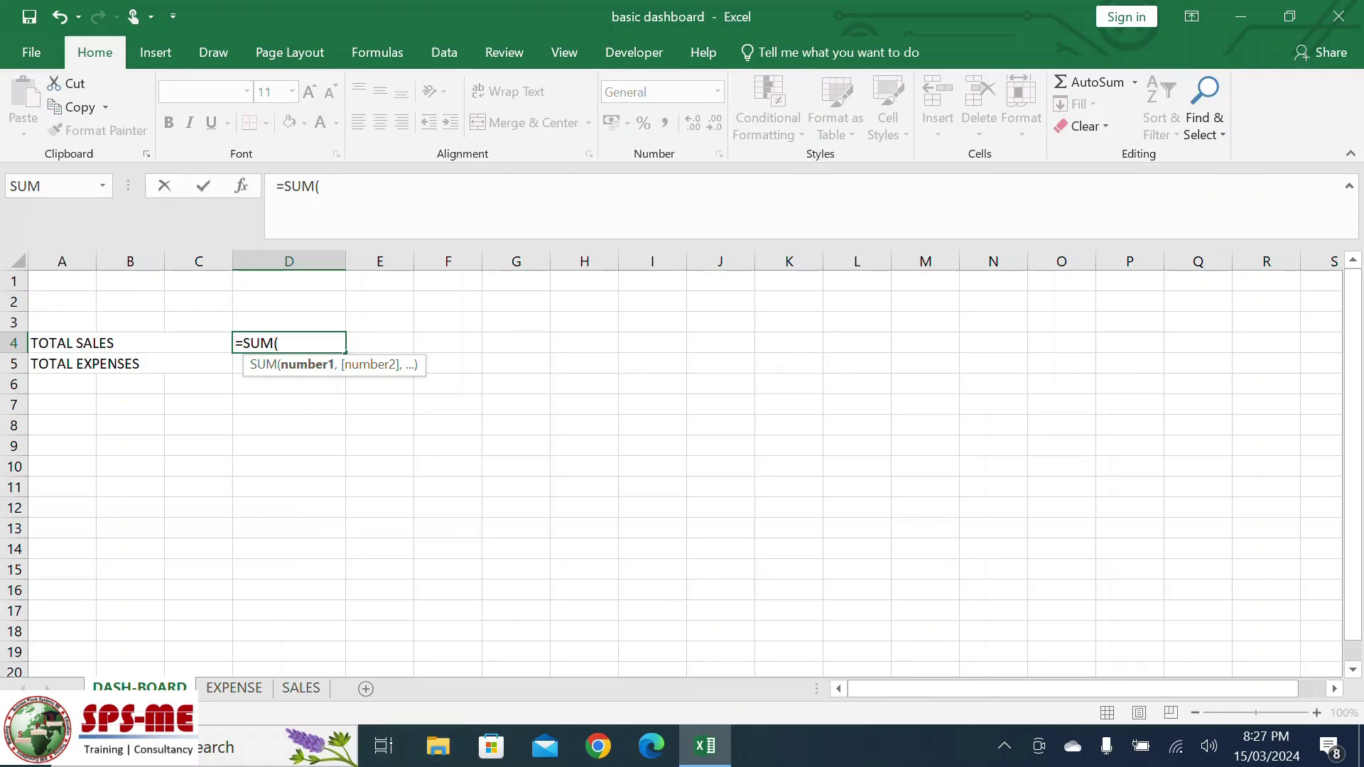
left_click(302, 688)
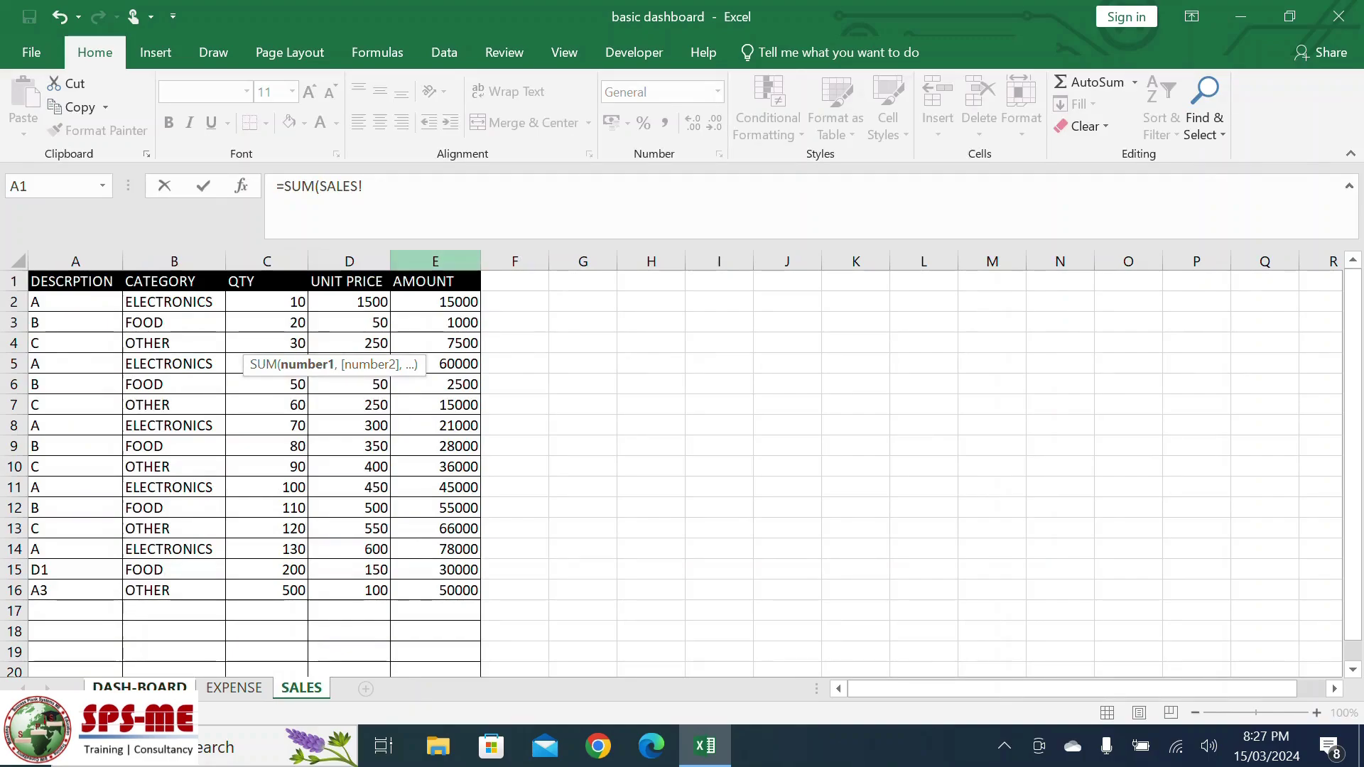
left_click(436, 261)
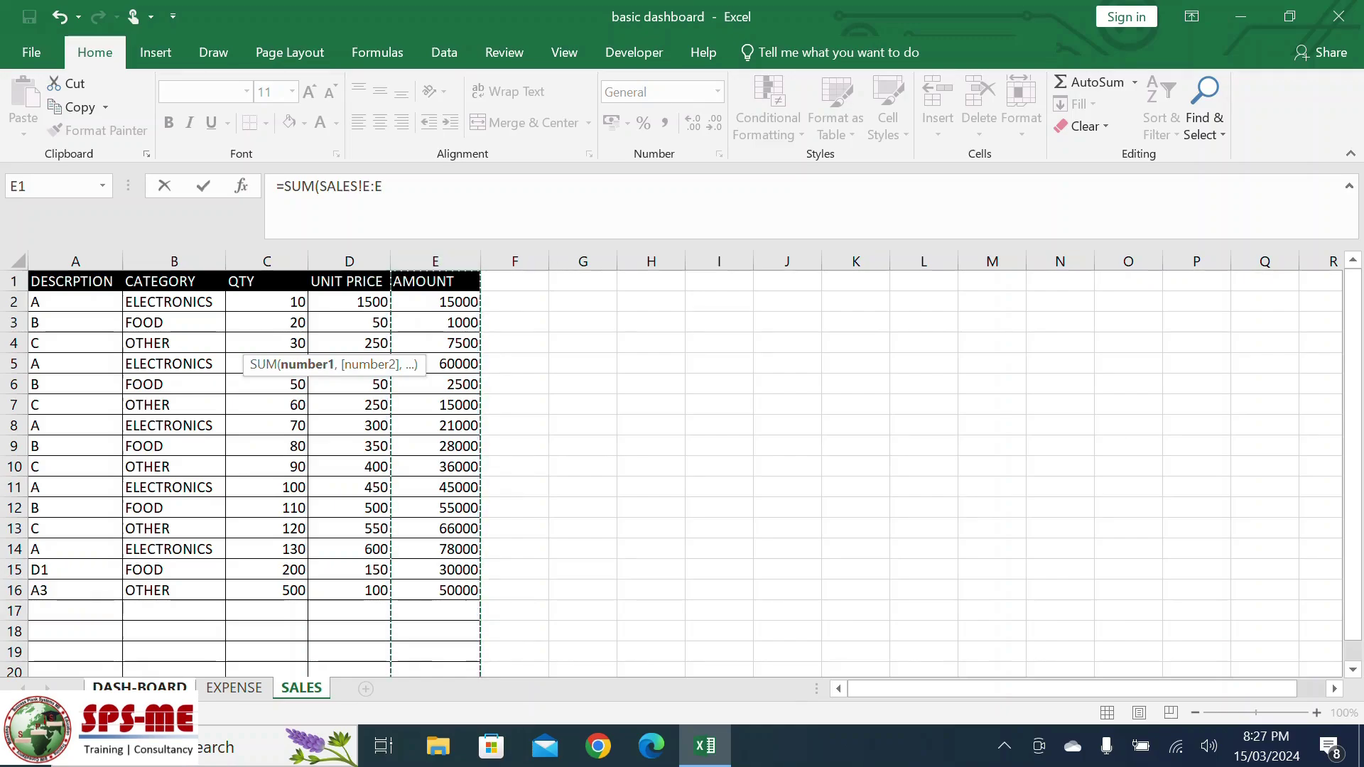
type(")")
key("Return")
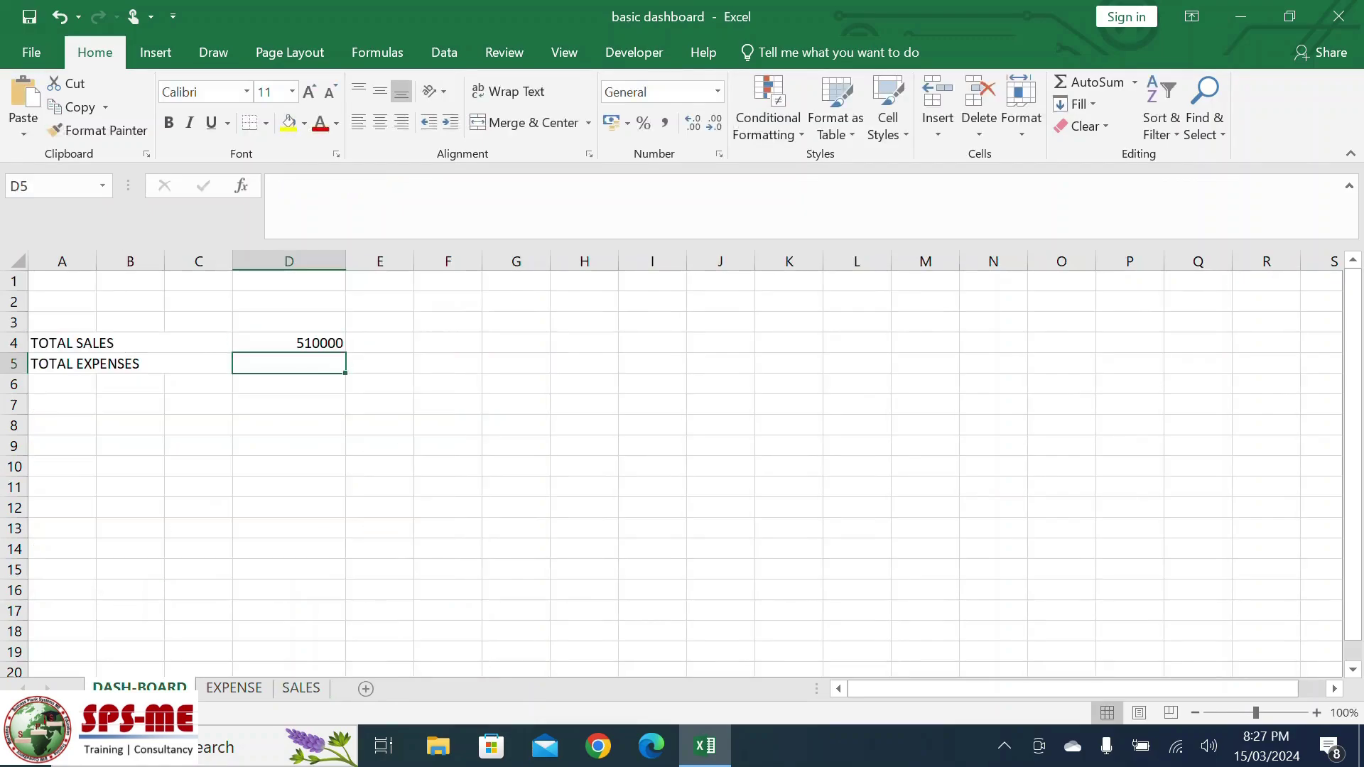
left_click(290, 343)
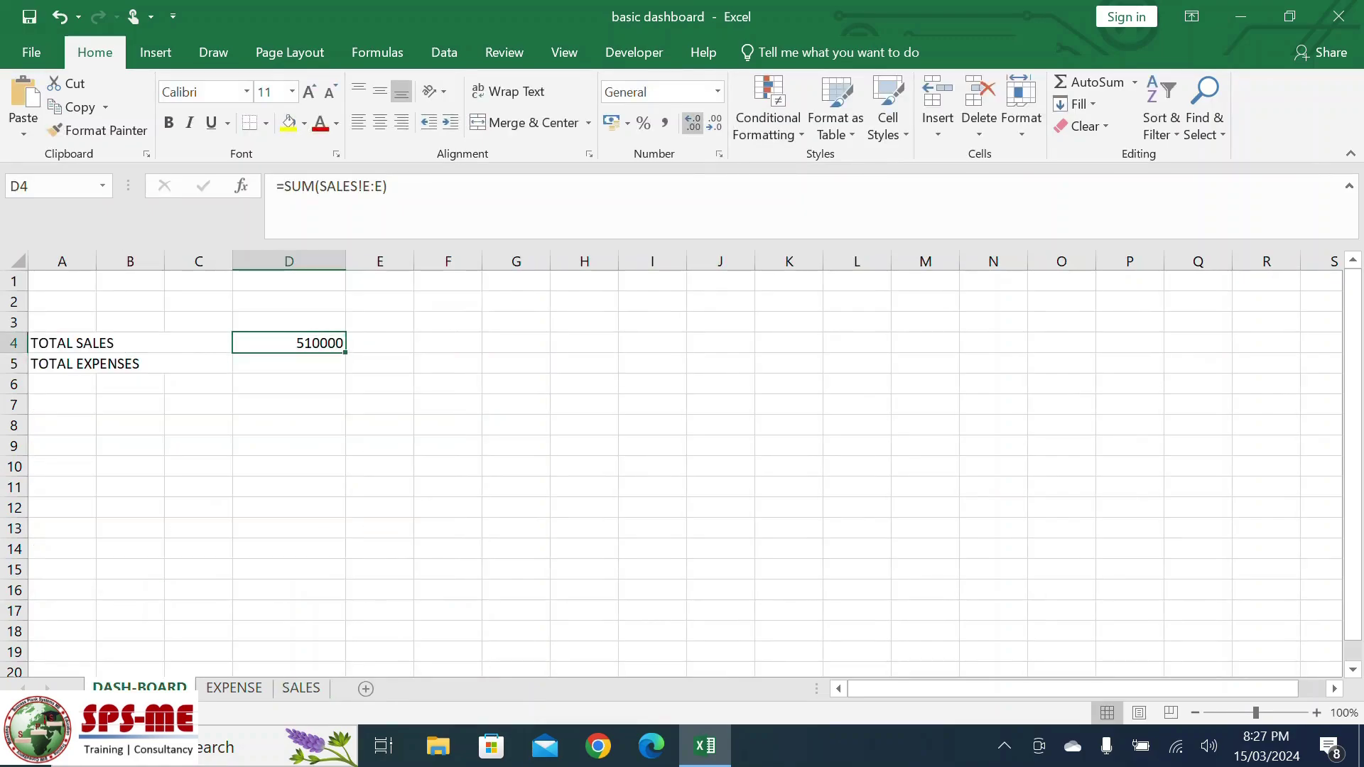
left_click(665, 122)
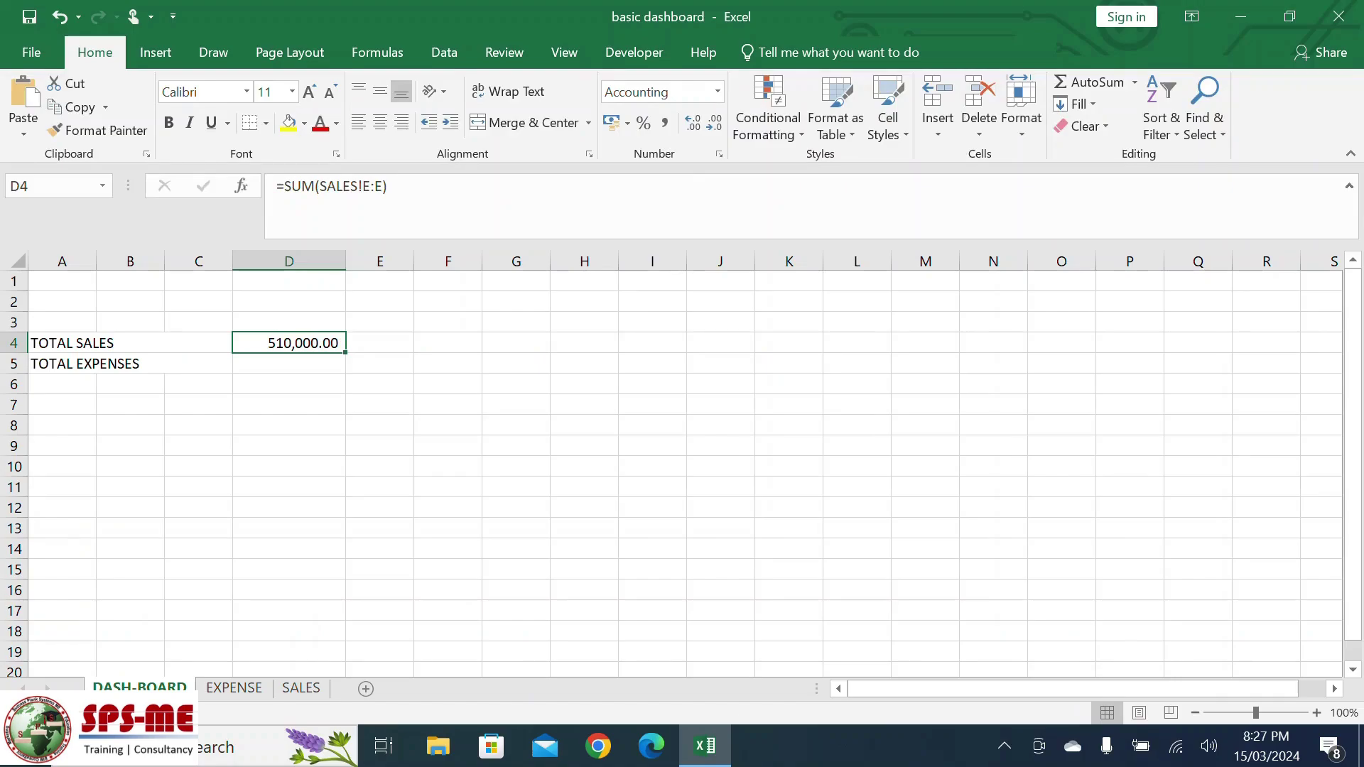
Total the expense costs in D5 with =SUM(EXPENSE!C:C) and apply the comma number style to the cell.
left_click(289, 363)
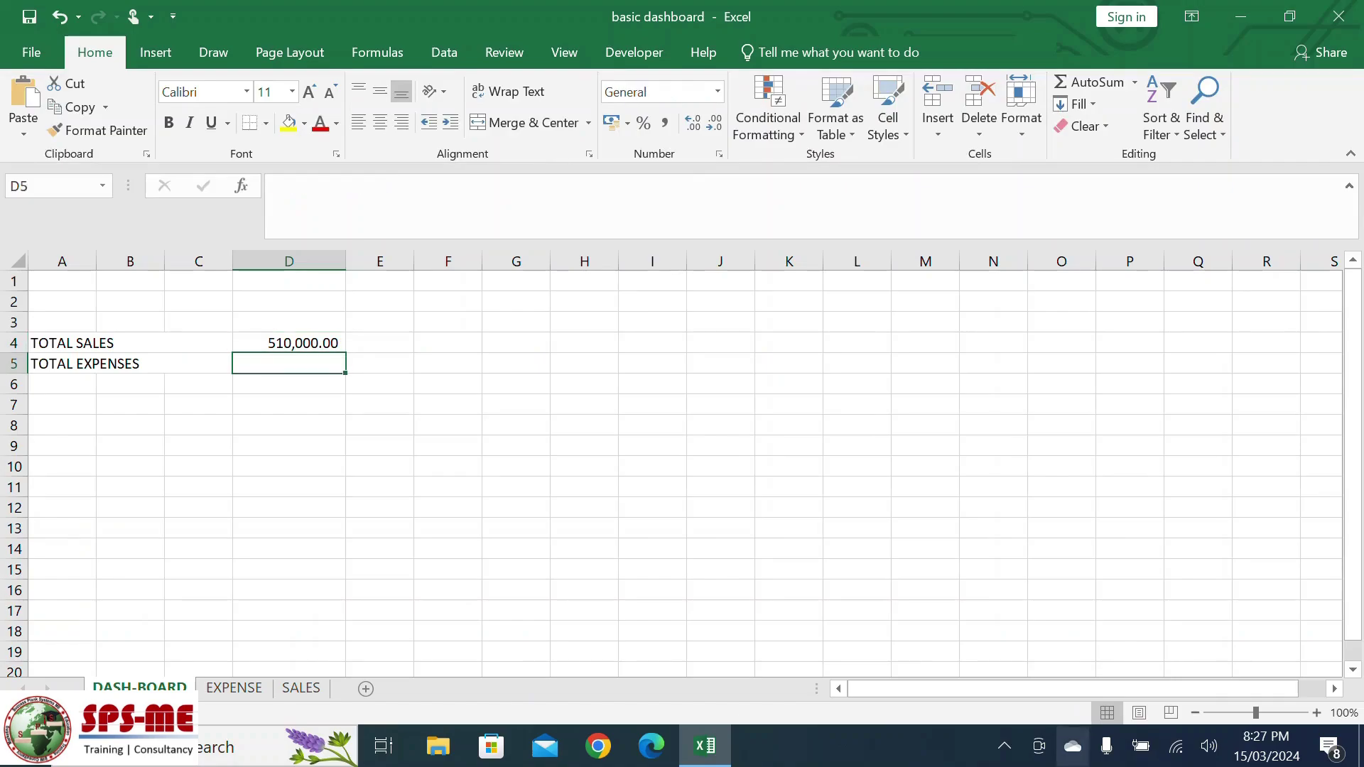
type("=SUM")
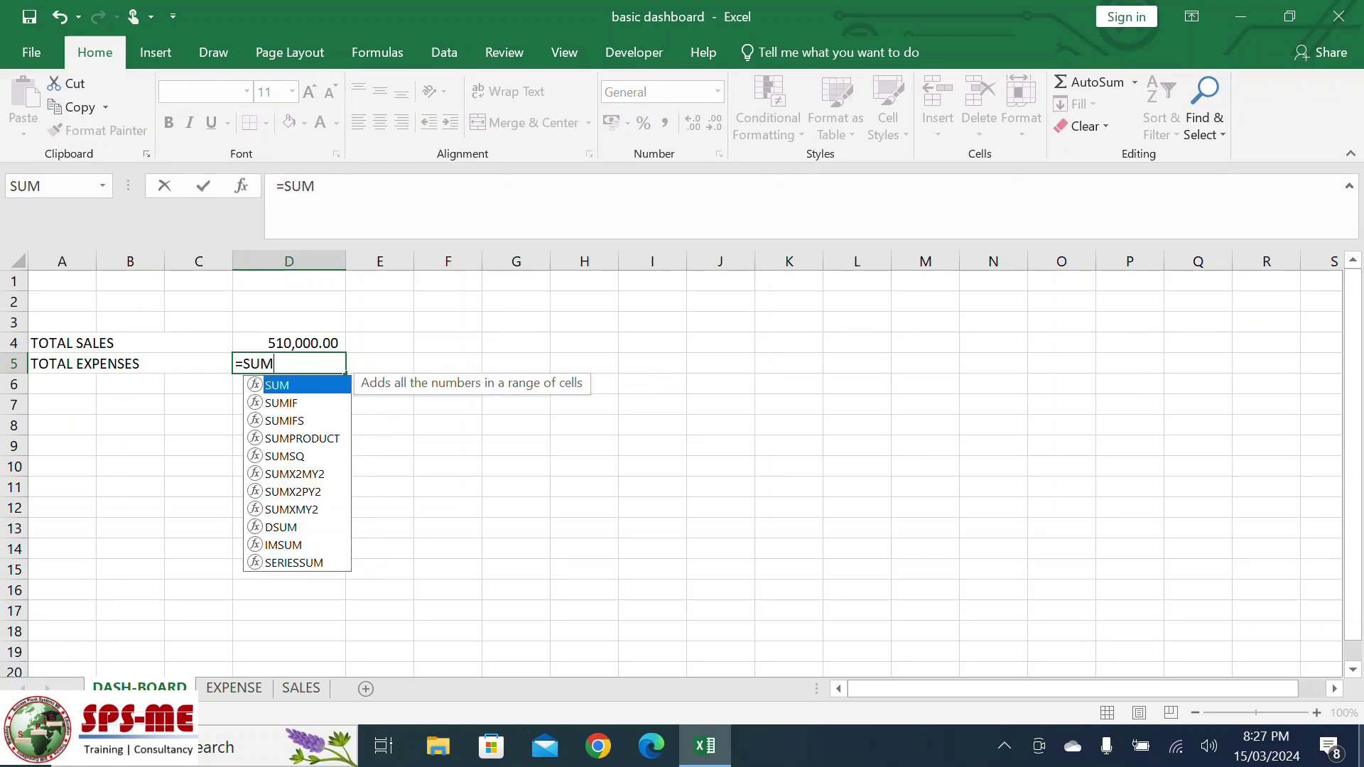
type("(")
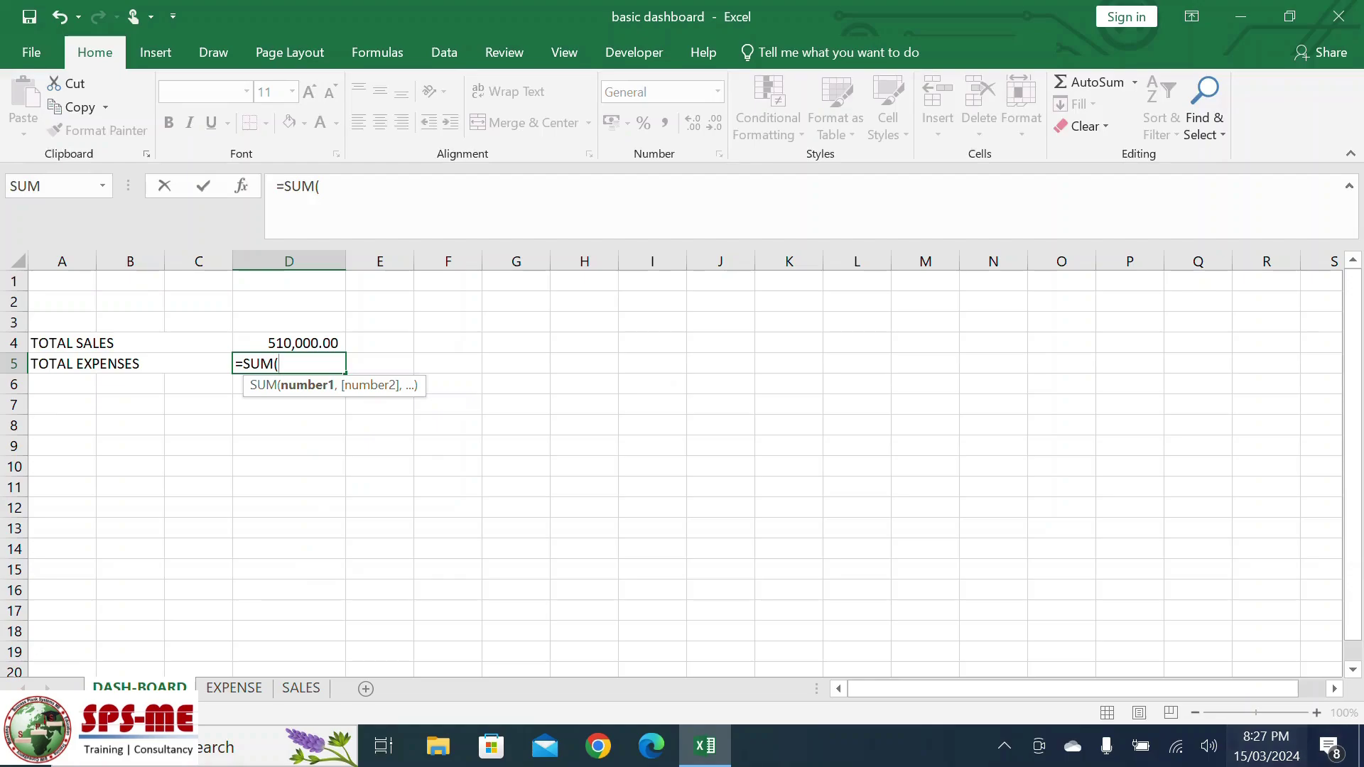
left_click(233, 688)
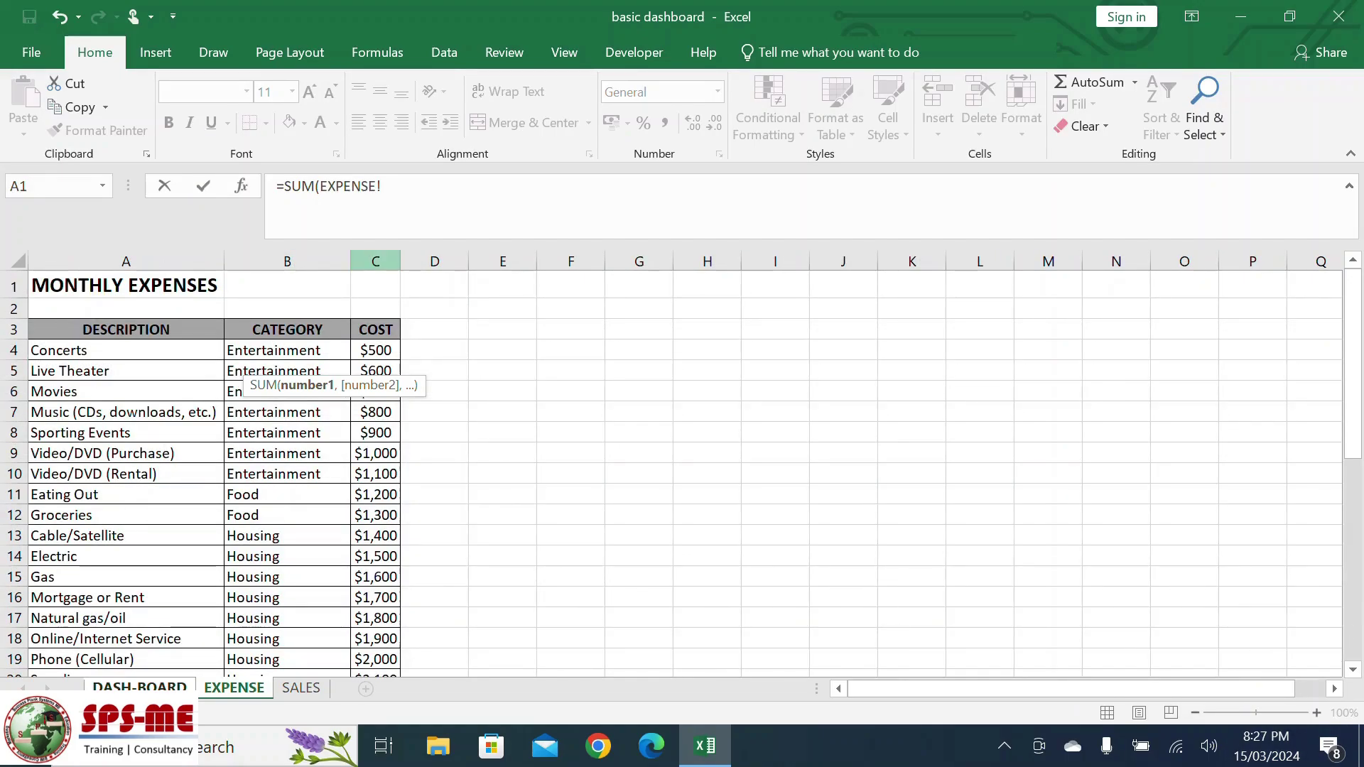
left_click(376, 262)
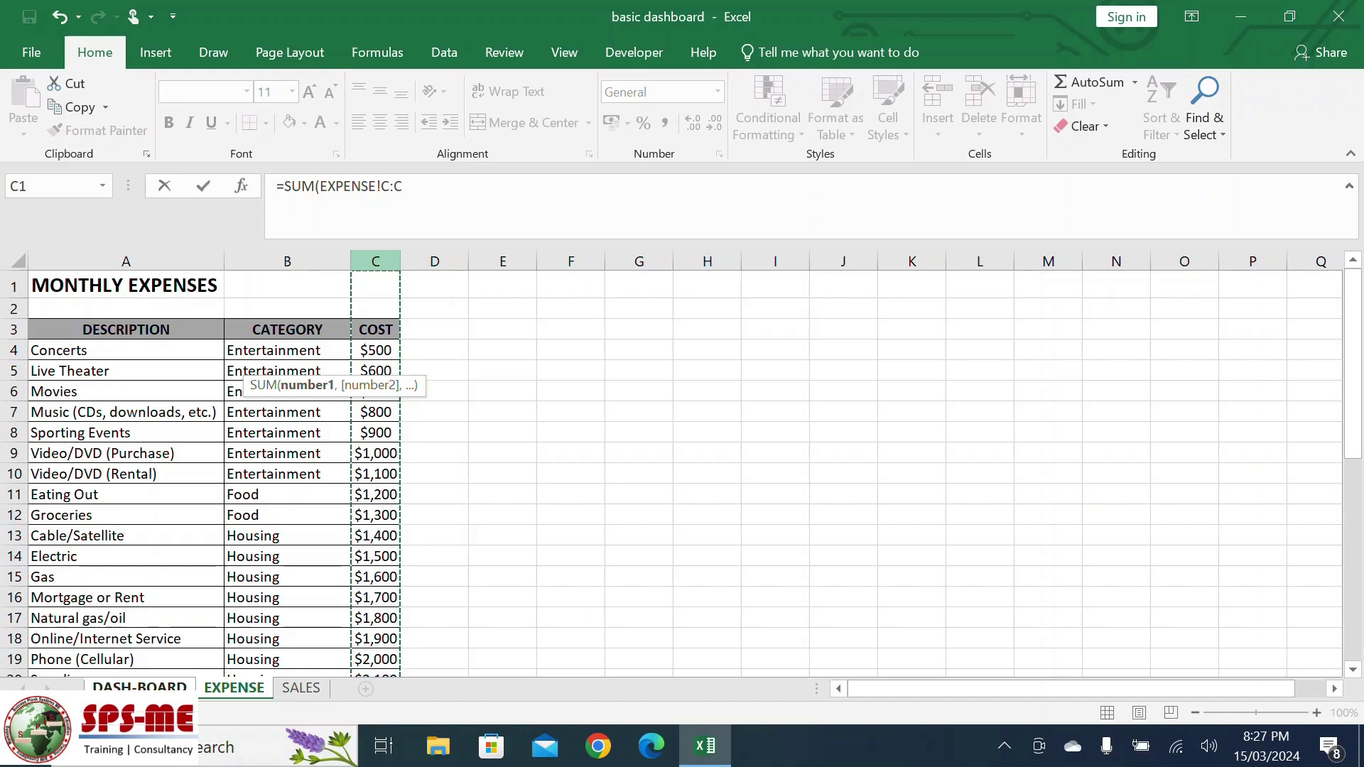
type(")")
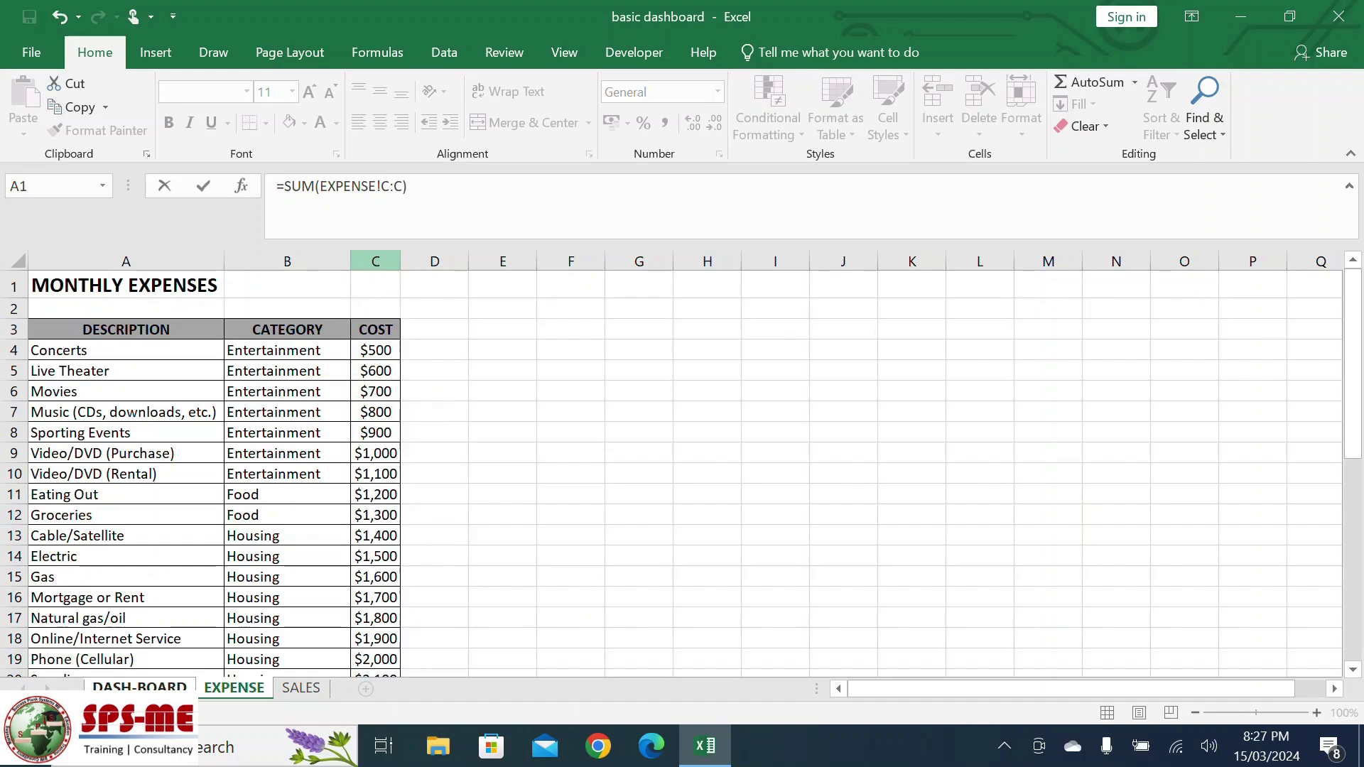
key("Return")
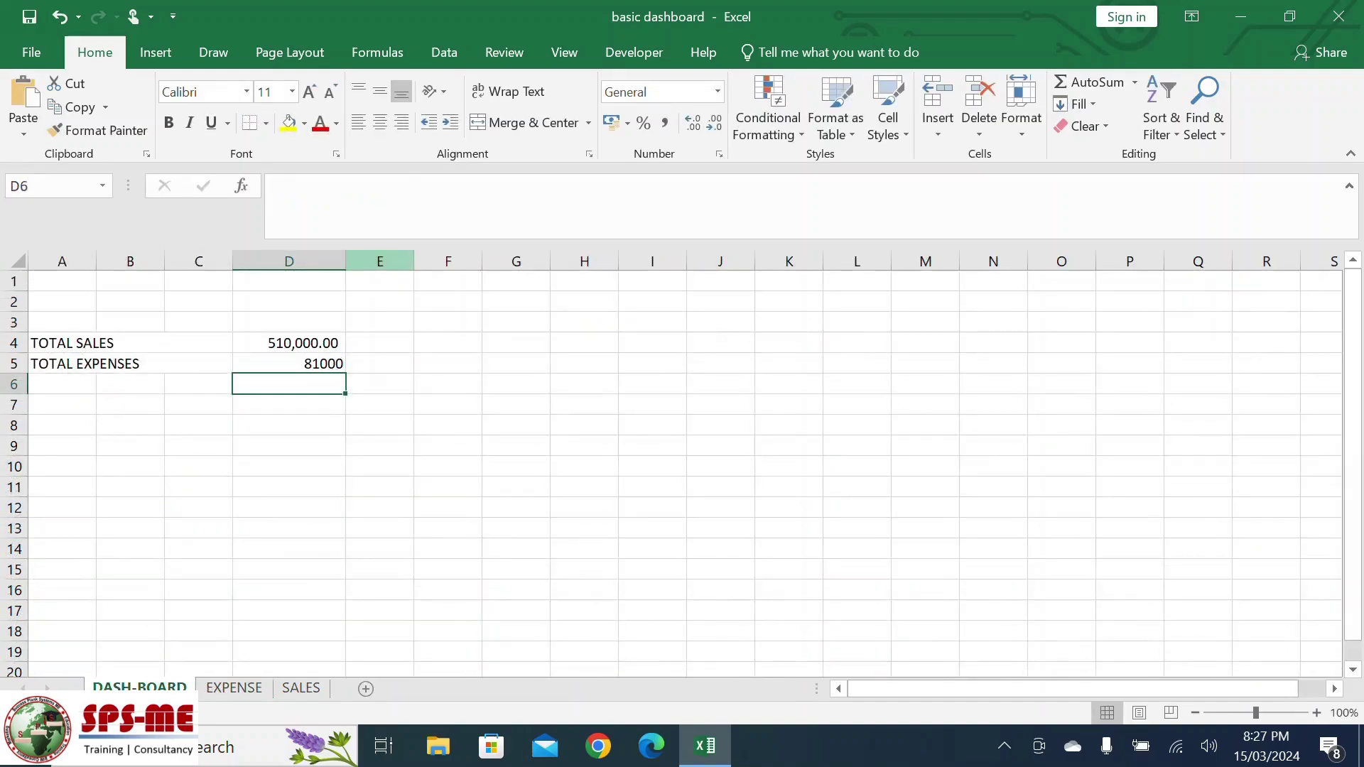
left_click(289, 363)
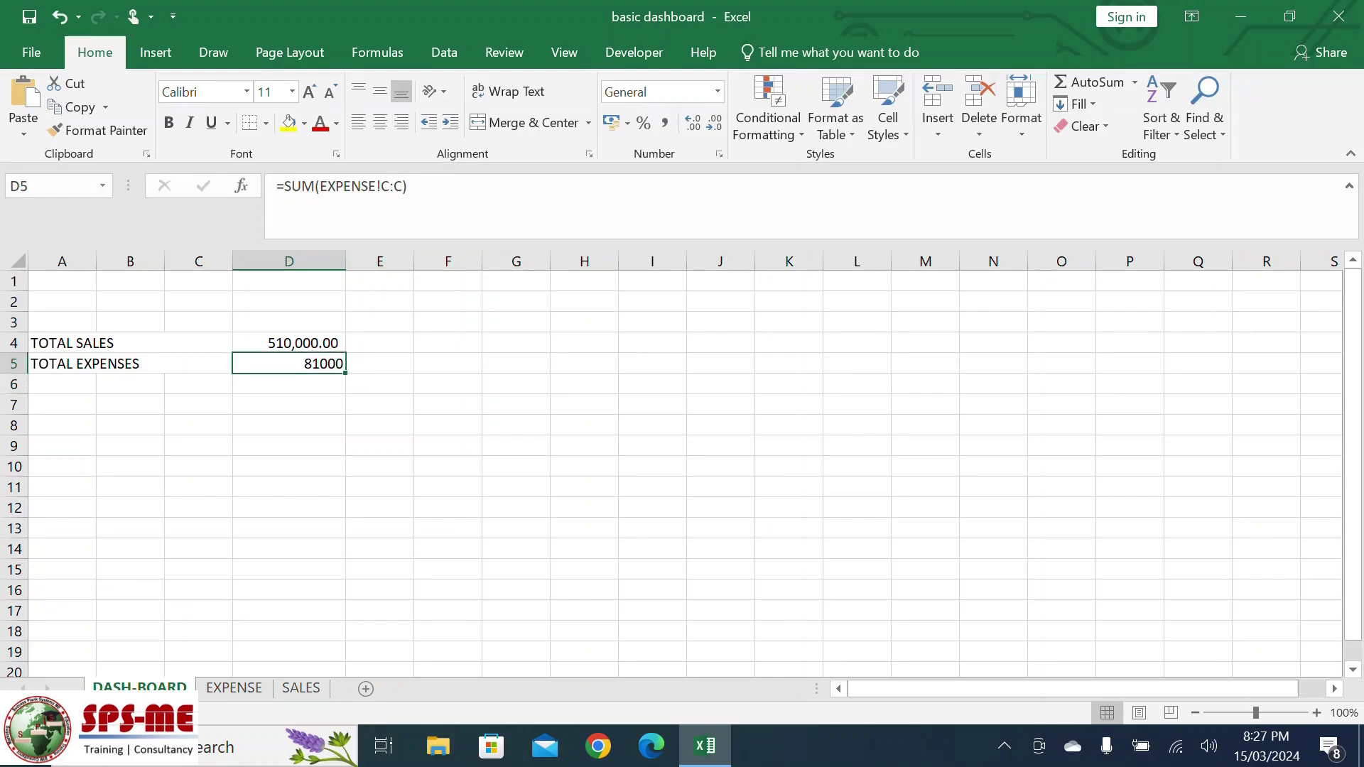
left_click(664, 122)
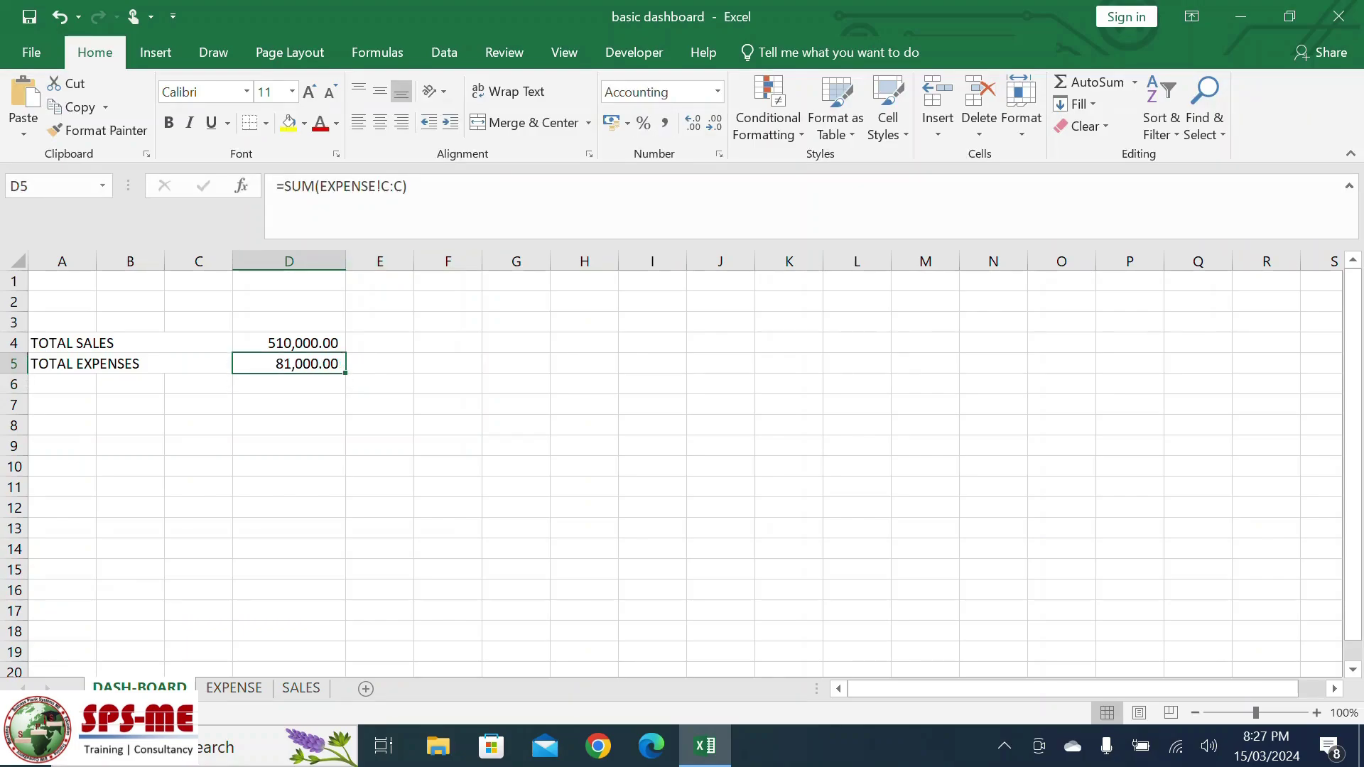
left_click(290, 528)
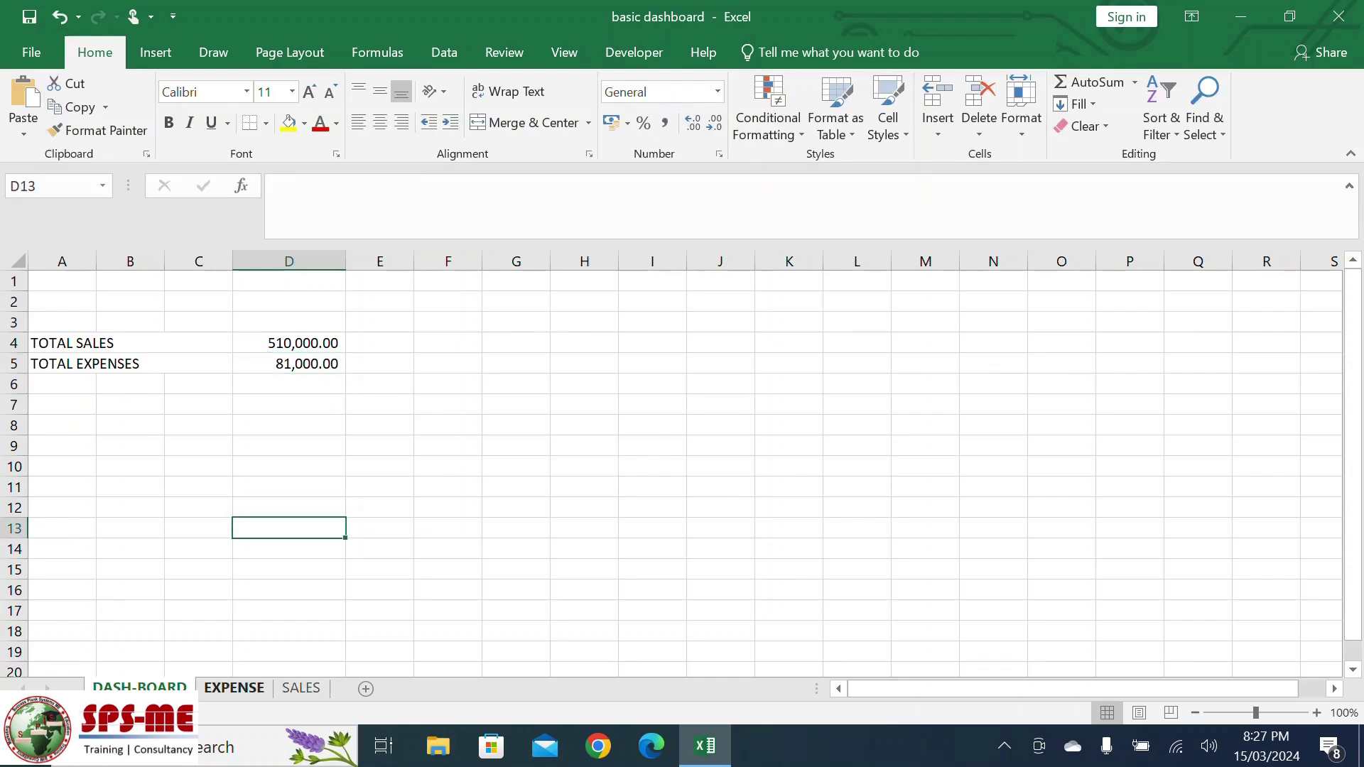
Add a row 40 to the EXPENSE sheet with Vehicle payment, Transportation and a cost of 5000, and return to the DASH-BOARD sheet.
left_click(233, 688)
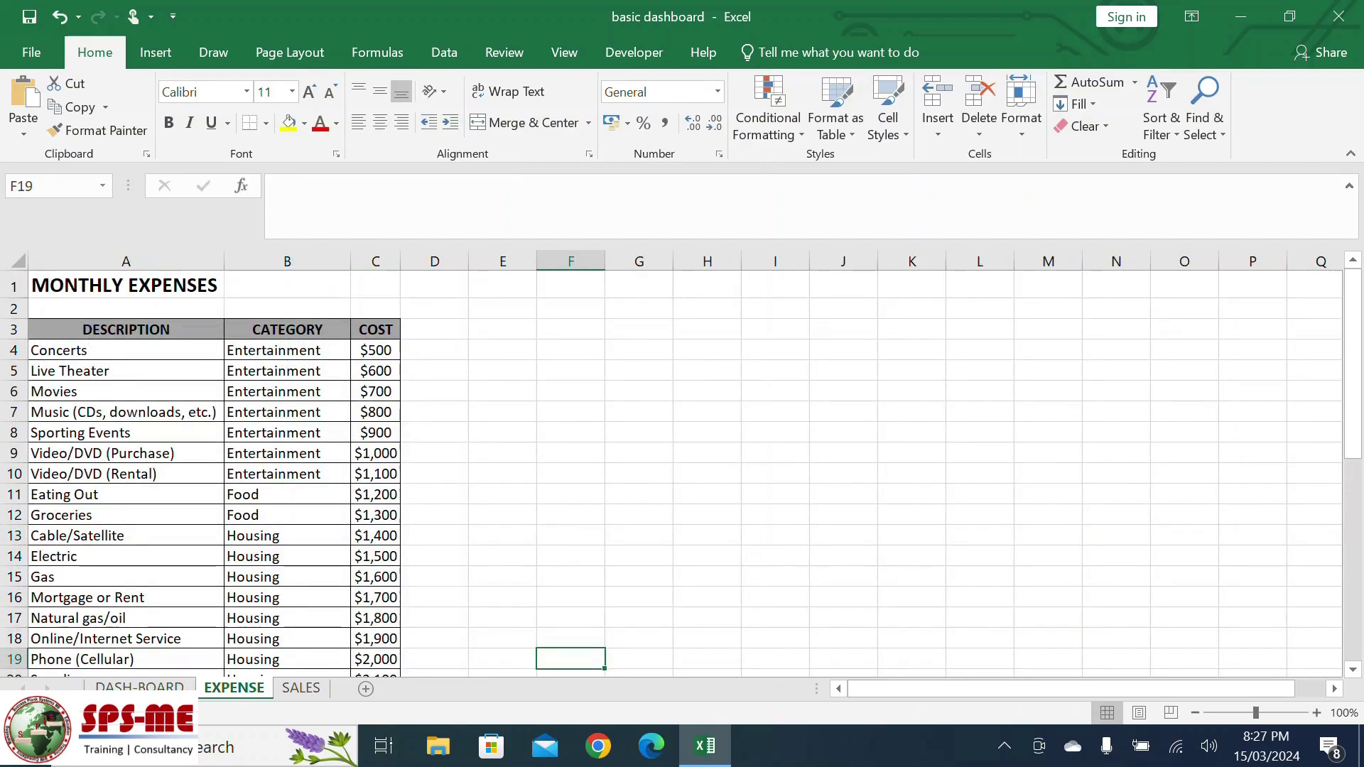
left_click_drag(376, 350, 399, 615)
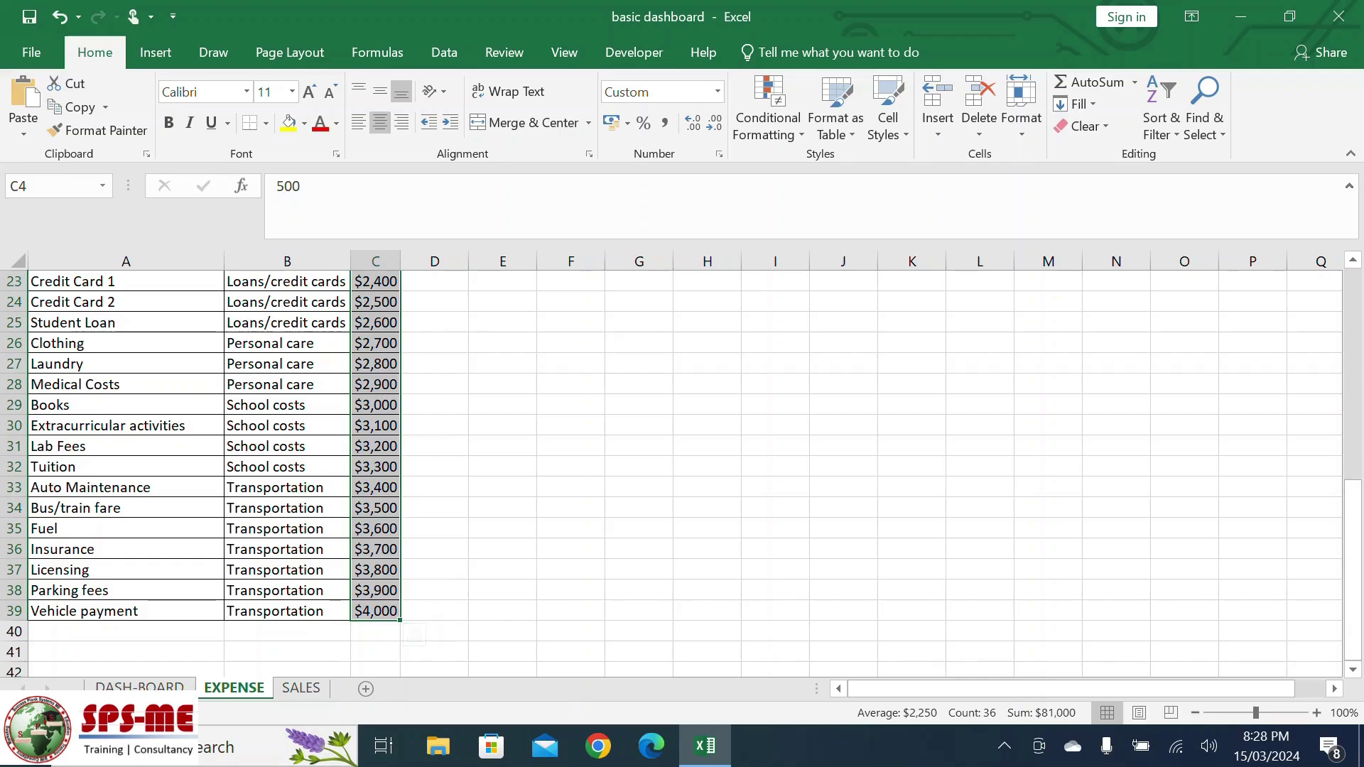
left_click(126, 611)
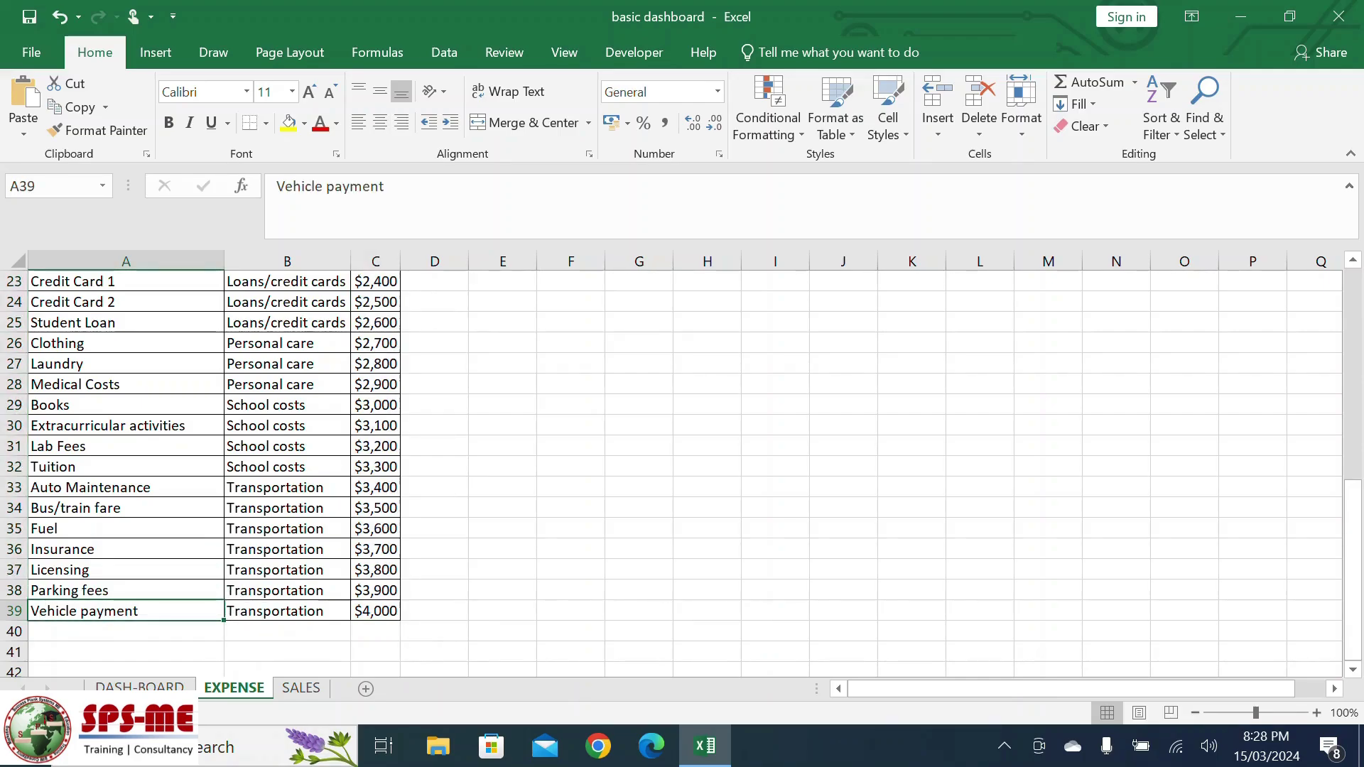
left_click_drag(224, 621, 224, 640)
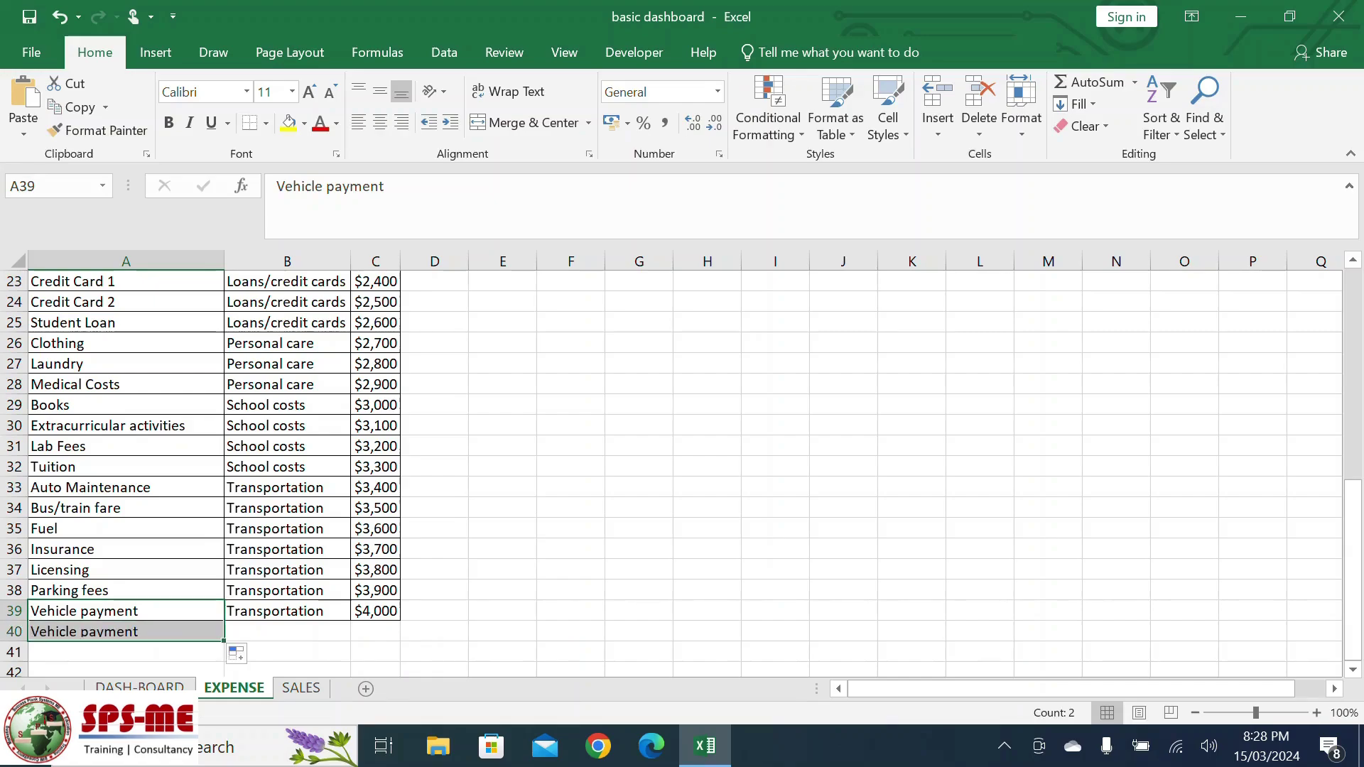
left_click(287, 611)
left_click_drag(350, 620, 350, 640)
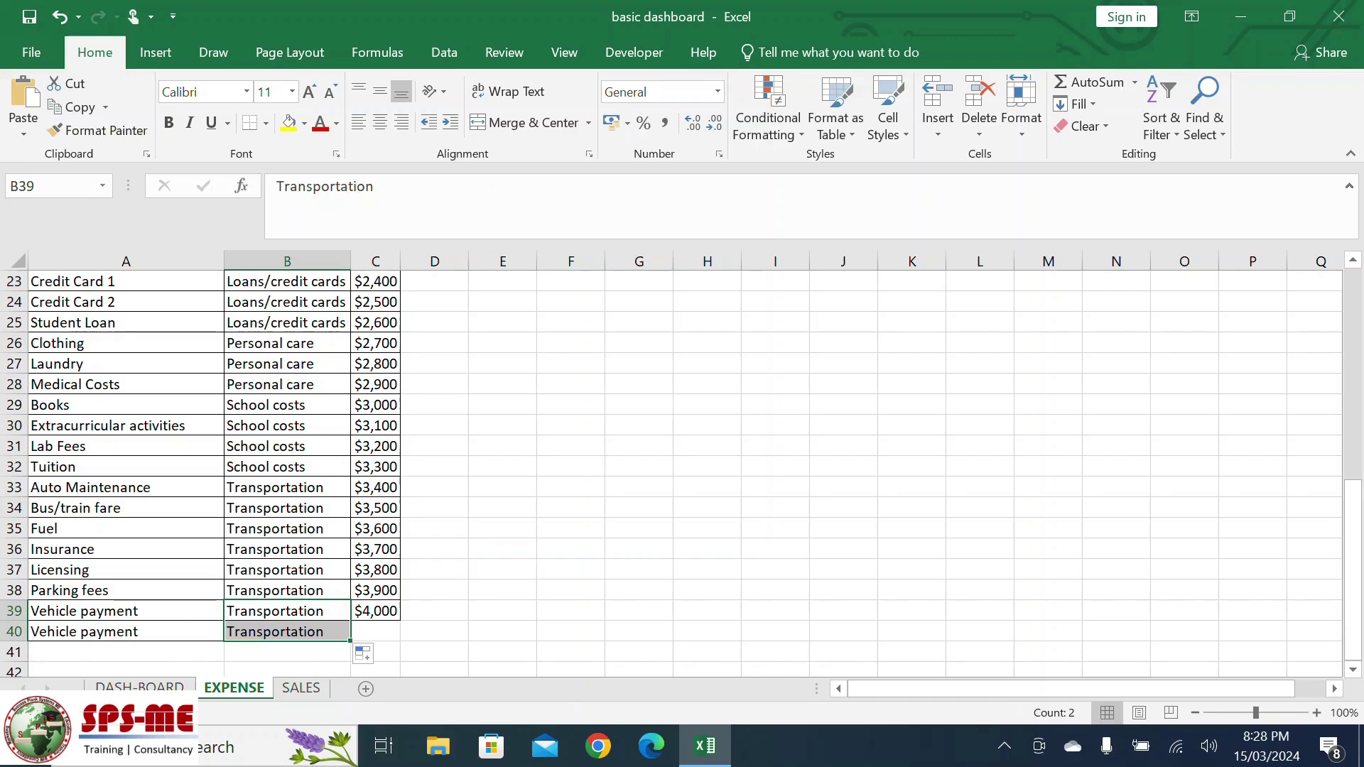
left_click(375, 632)
type("5000")
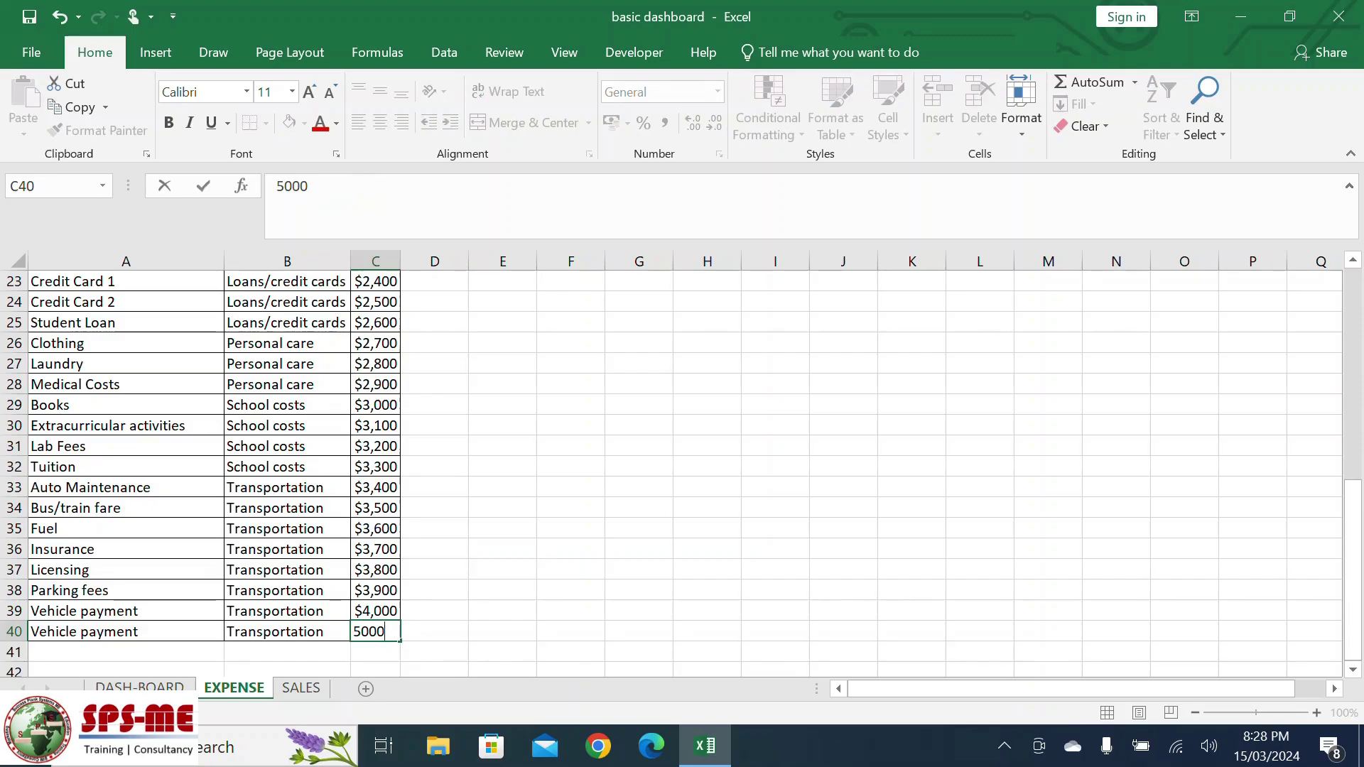
key("Return")
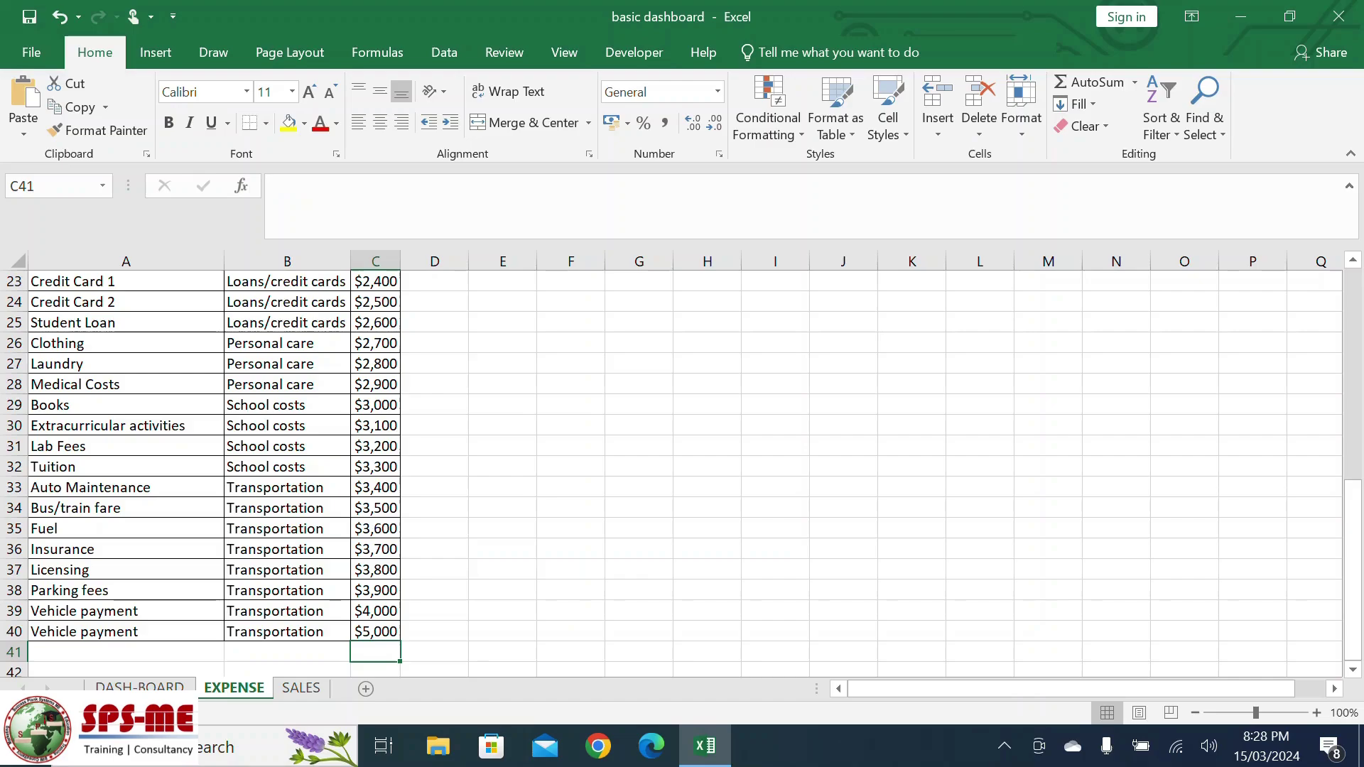
key("ctrl+Page_Up")
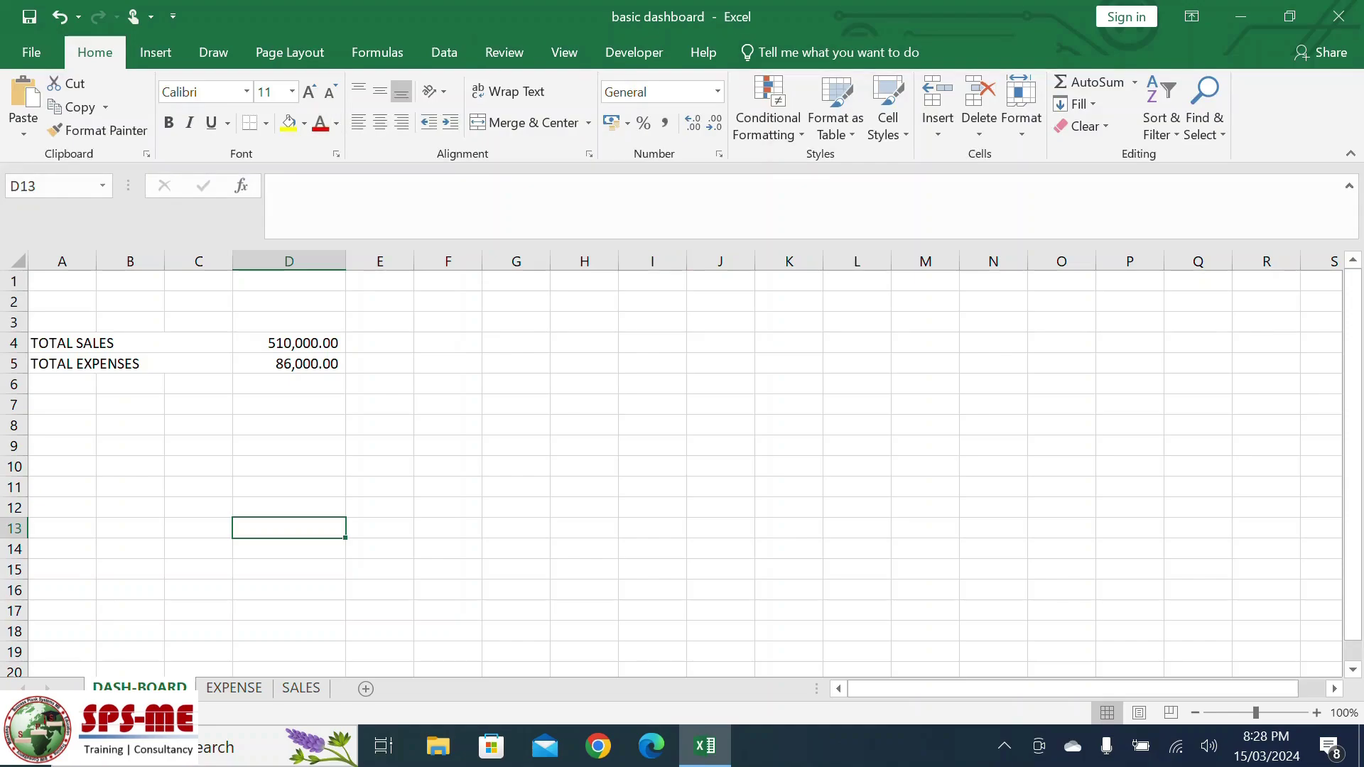
Insert a PivotChart based on columns A to E of the SALES sheet, placed in the existing DASH-BOARD worksheet at cell A9.
left_click(301, 688)
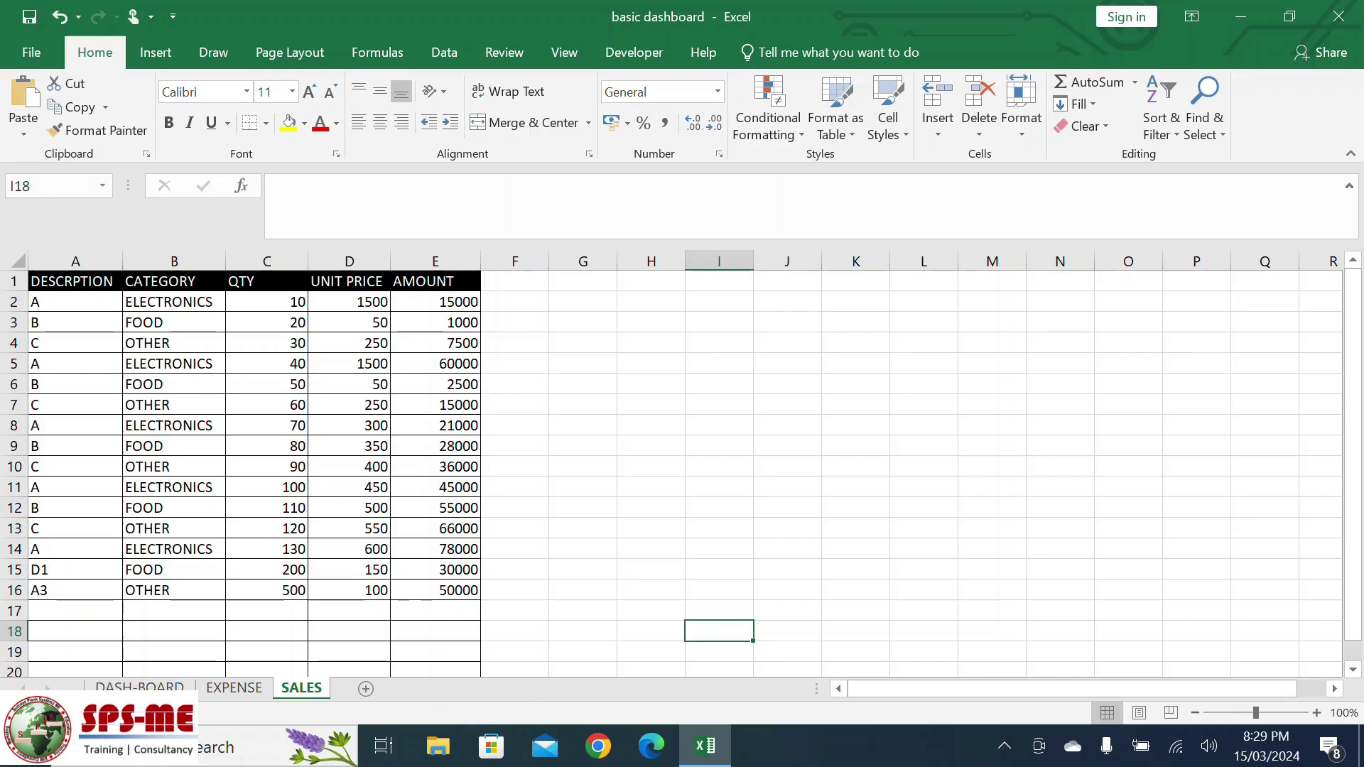
left_click(76, 261)
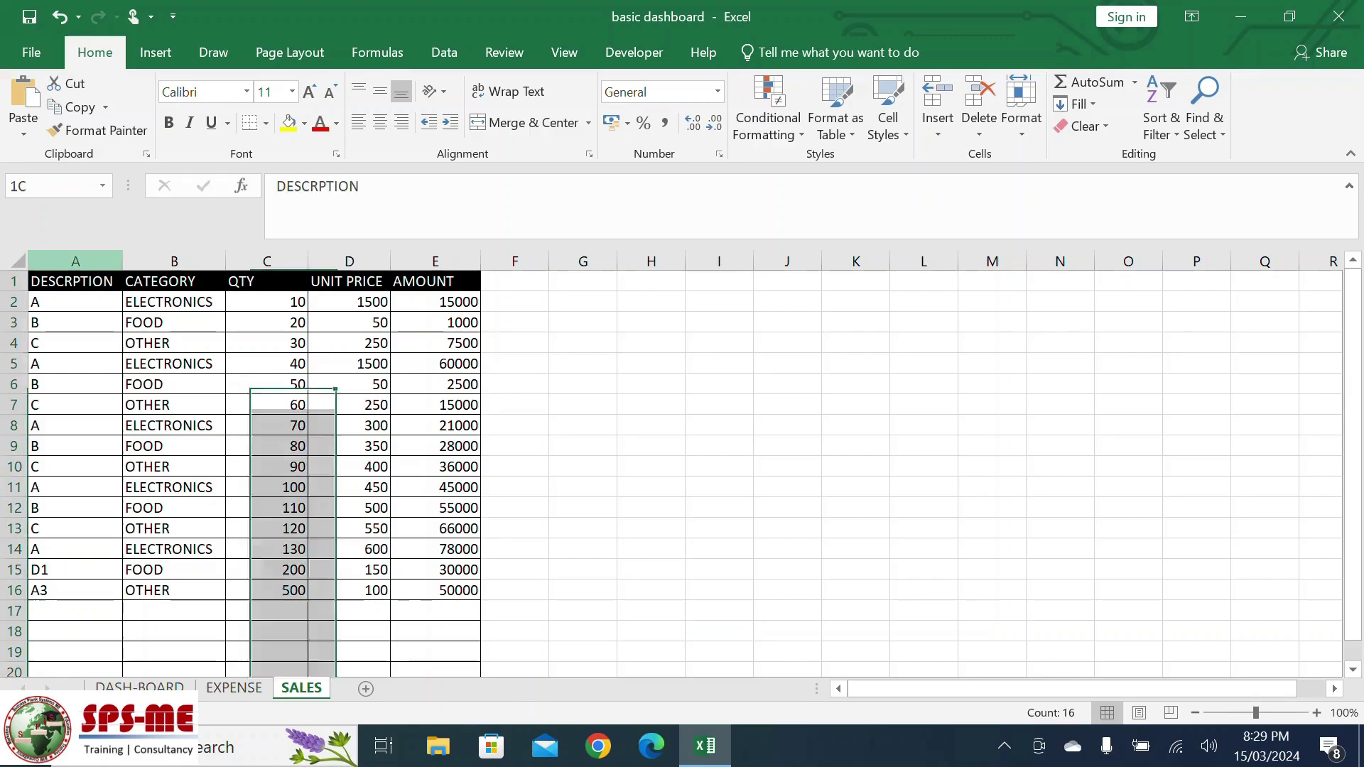
left_click_drag(75, 261, 436, 261)
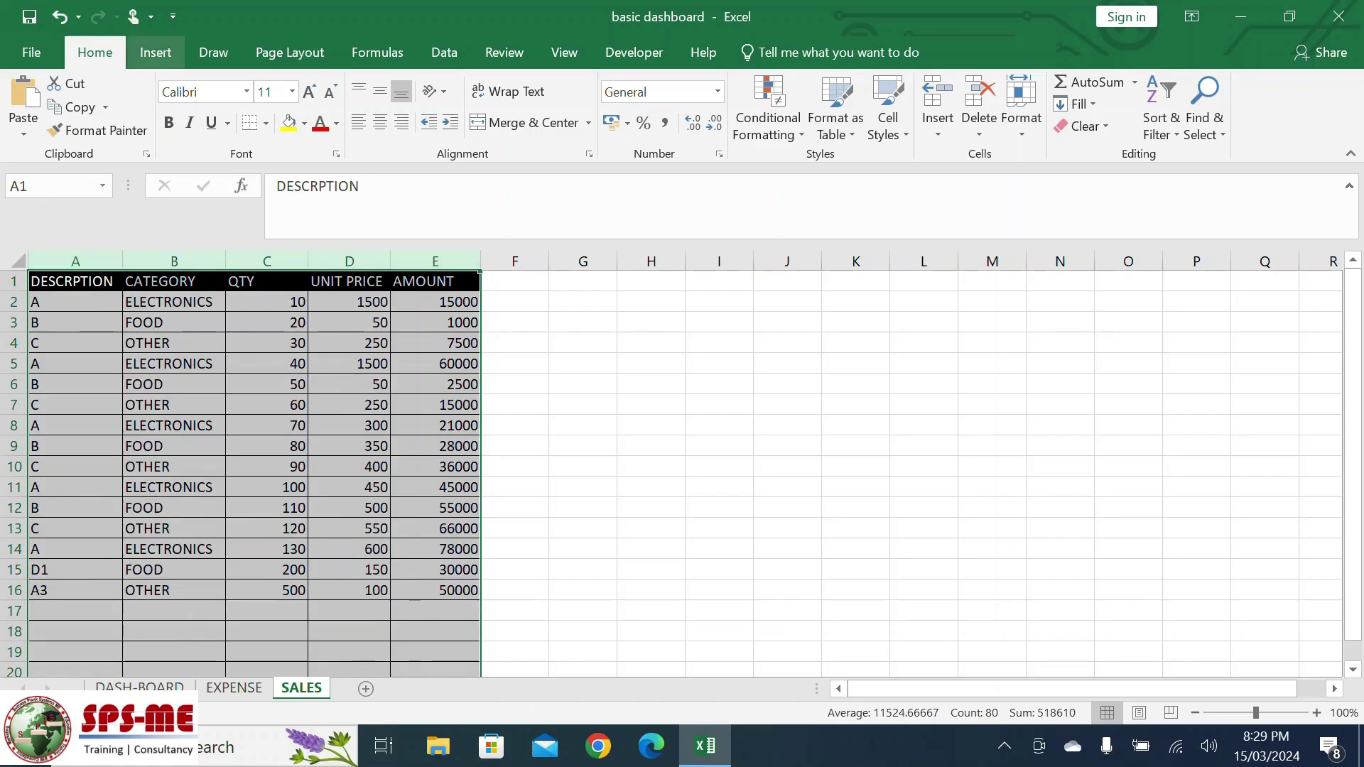
left_click(155, 52)
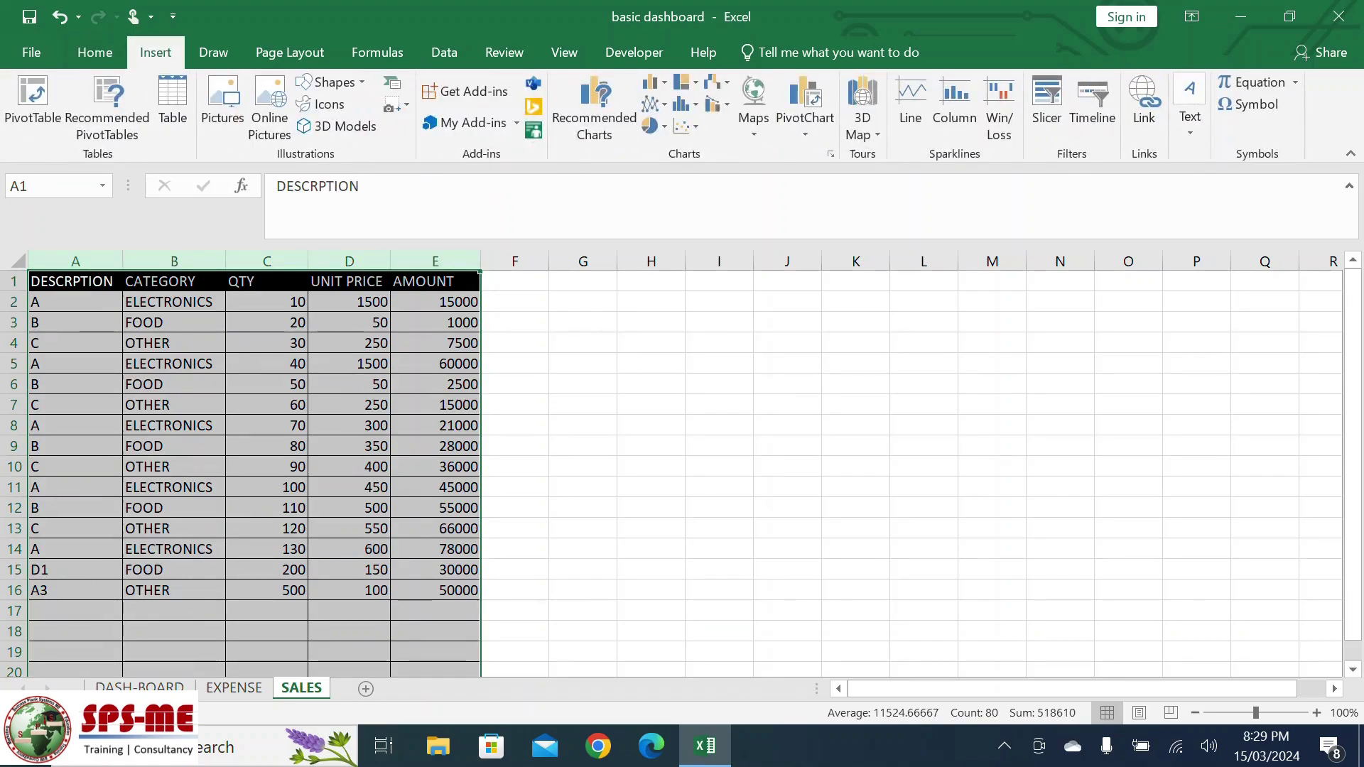
left_click(805, 126)
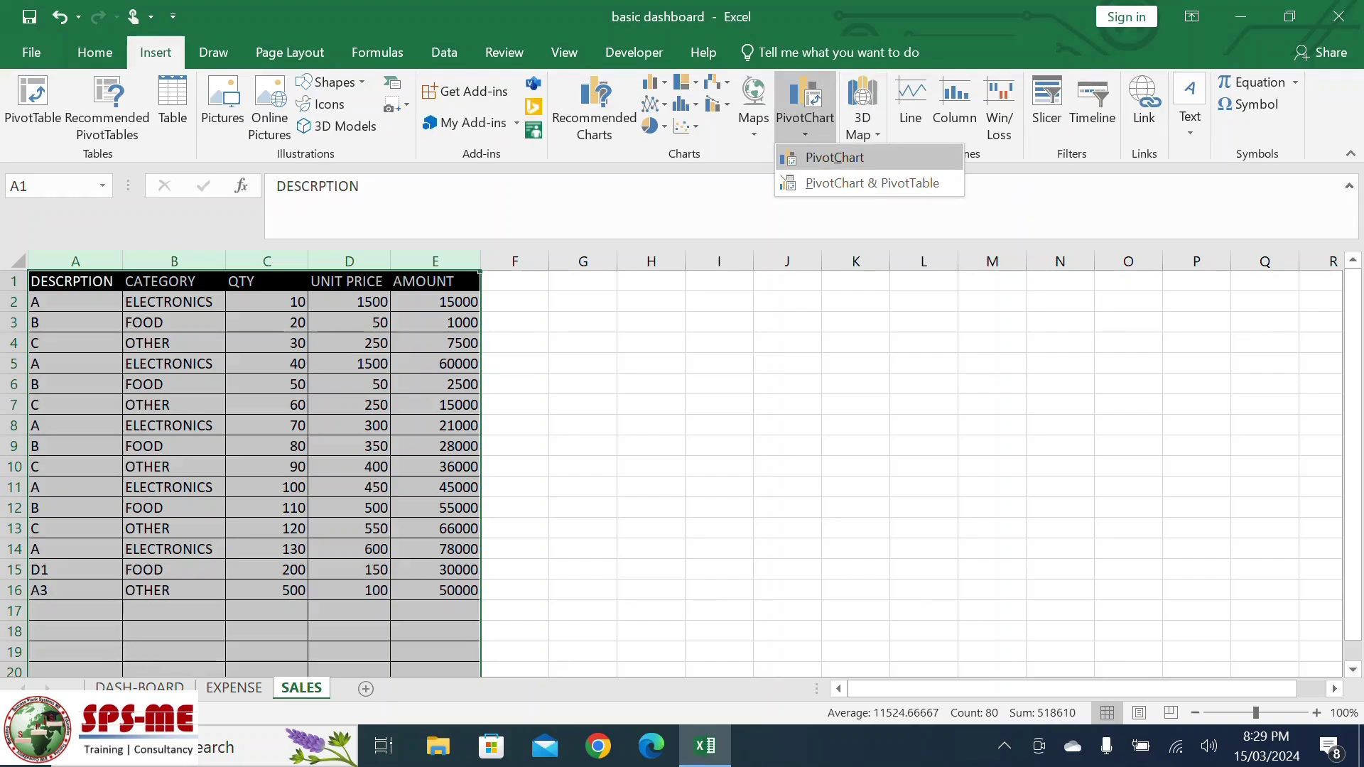
left_click(835, 157)
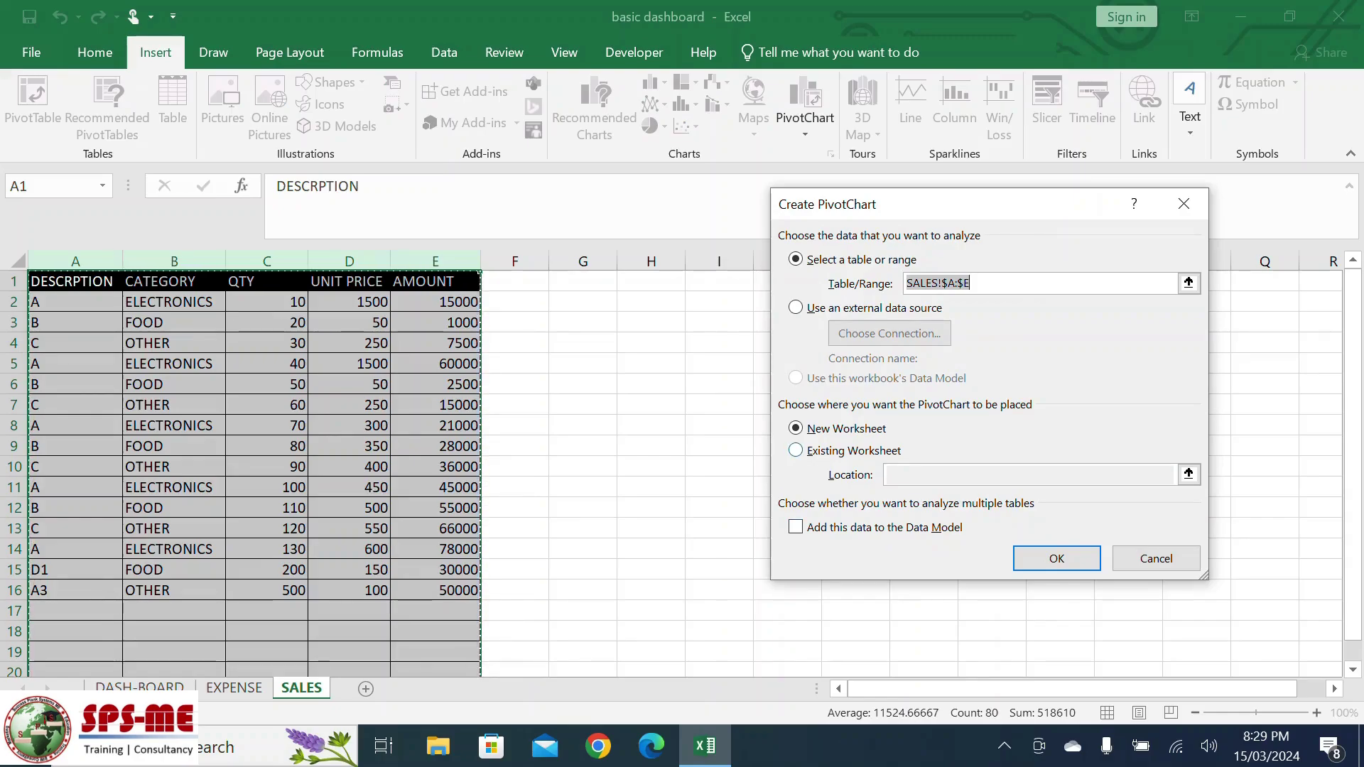
key("alt+e")
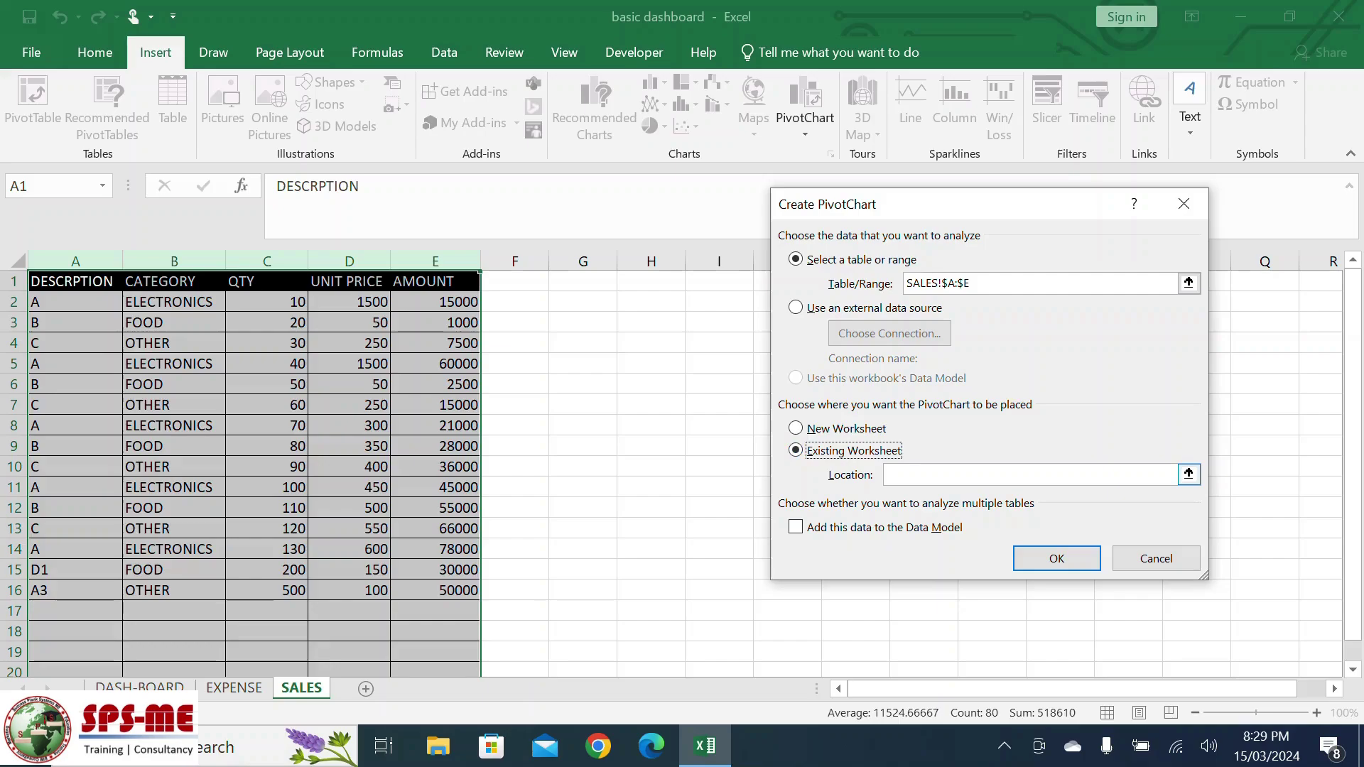
left_click(1189, 475)
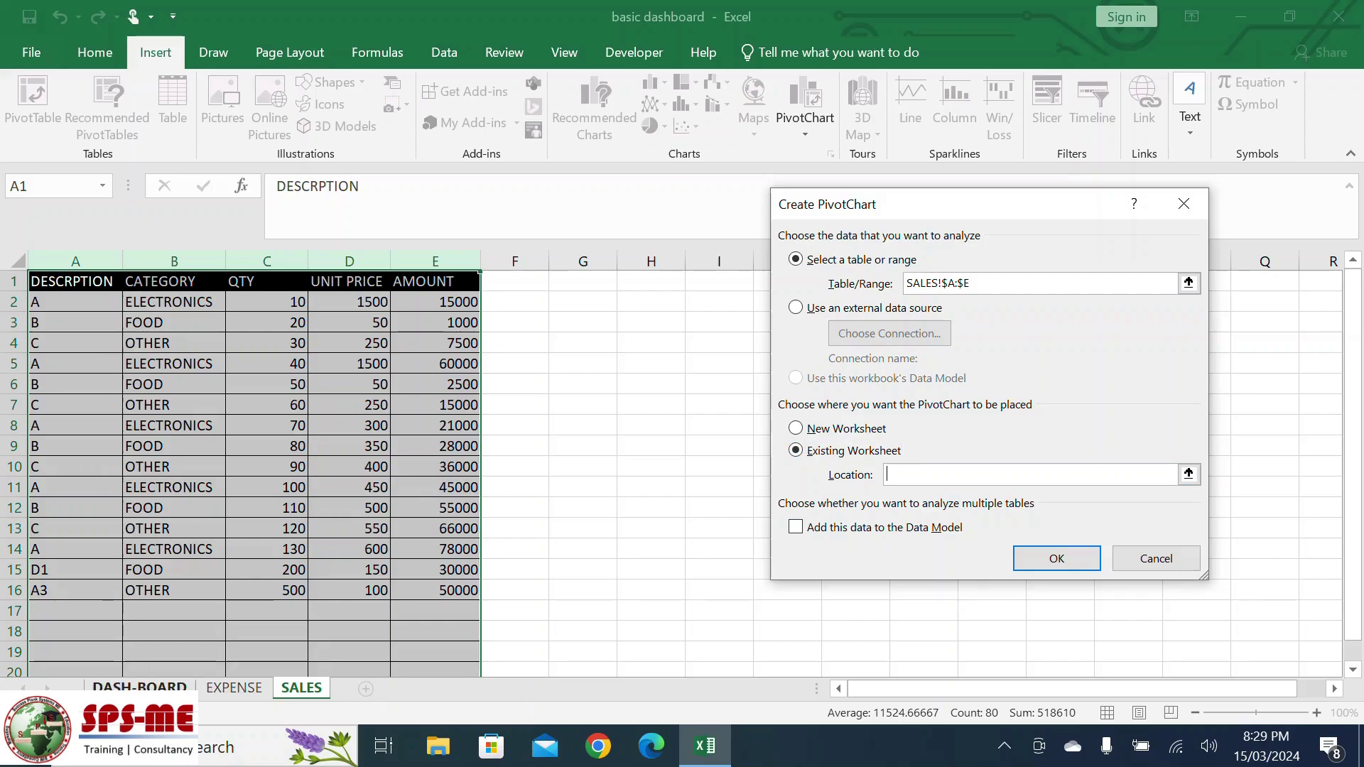
left_click(139, 688)
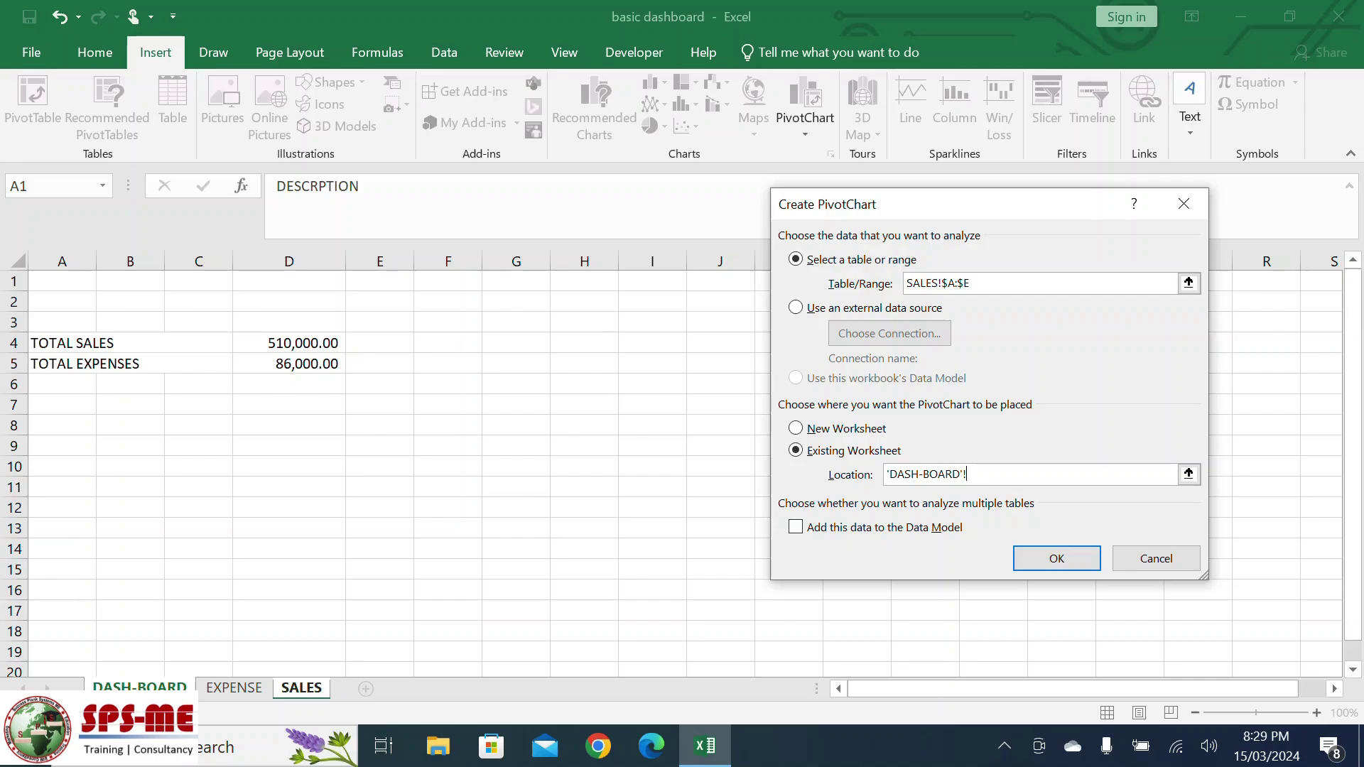
left_click(61, 446)
left_click(1057, 559)
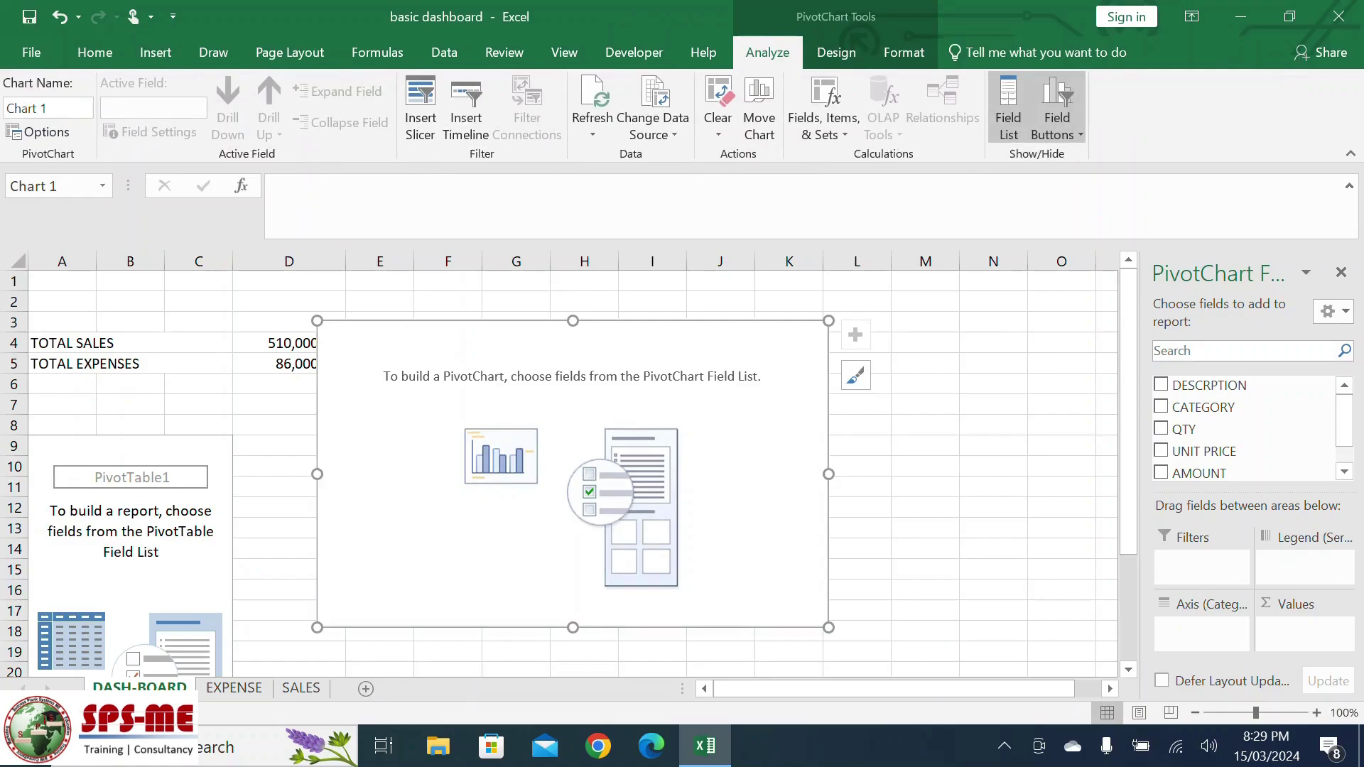
Set CATEGORY as the PivotChart's axis field and AMOUNT as its summed values field.
left_click_drag(1204, 407, 1203, 632)
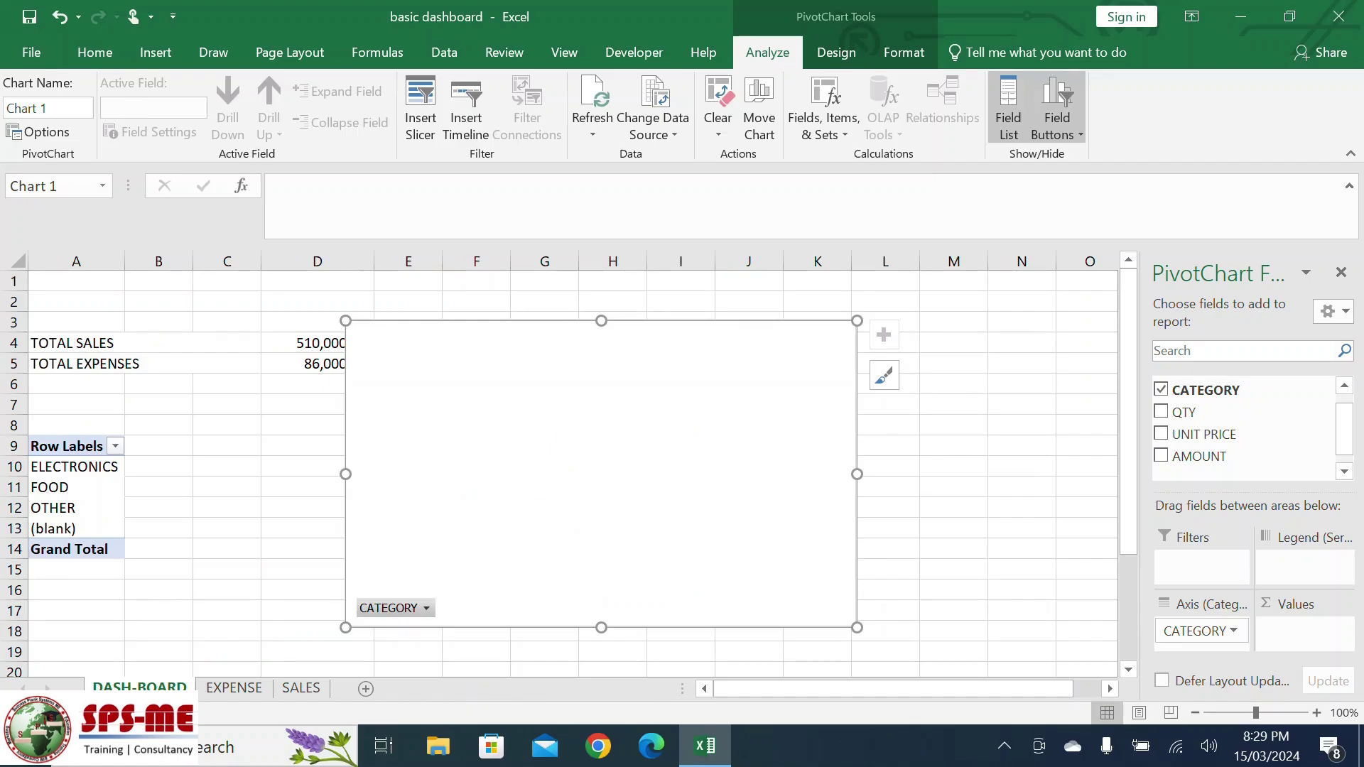
left_click_drag(1199, 456, 1305, 632)
left_click_drag(1304, 632, 1305, 632)
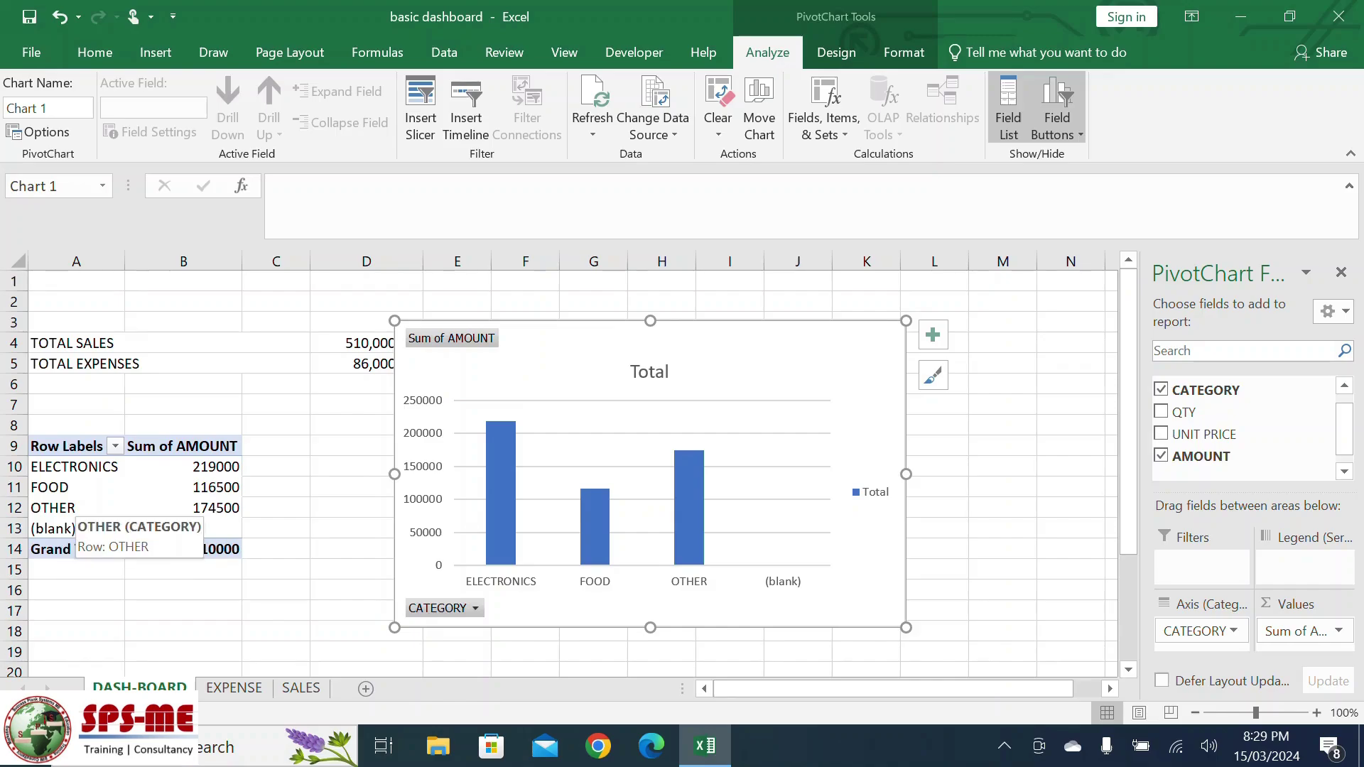
Check columns A to E of the SALES sheet for empty rows and exclude the (blank) category from the DASH-BOARD pivot table.
left_click(301, 687)
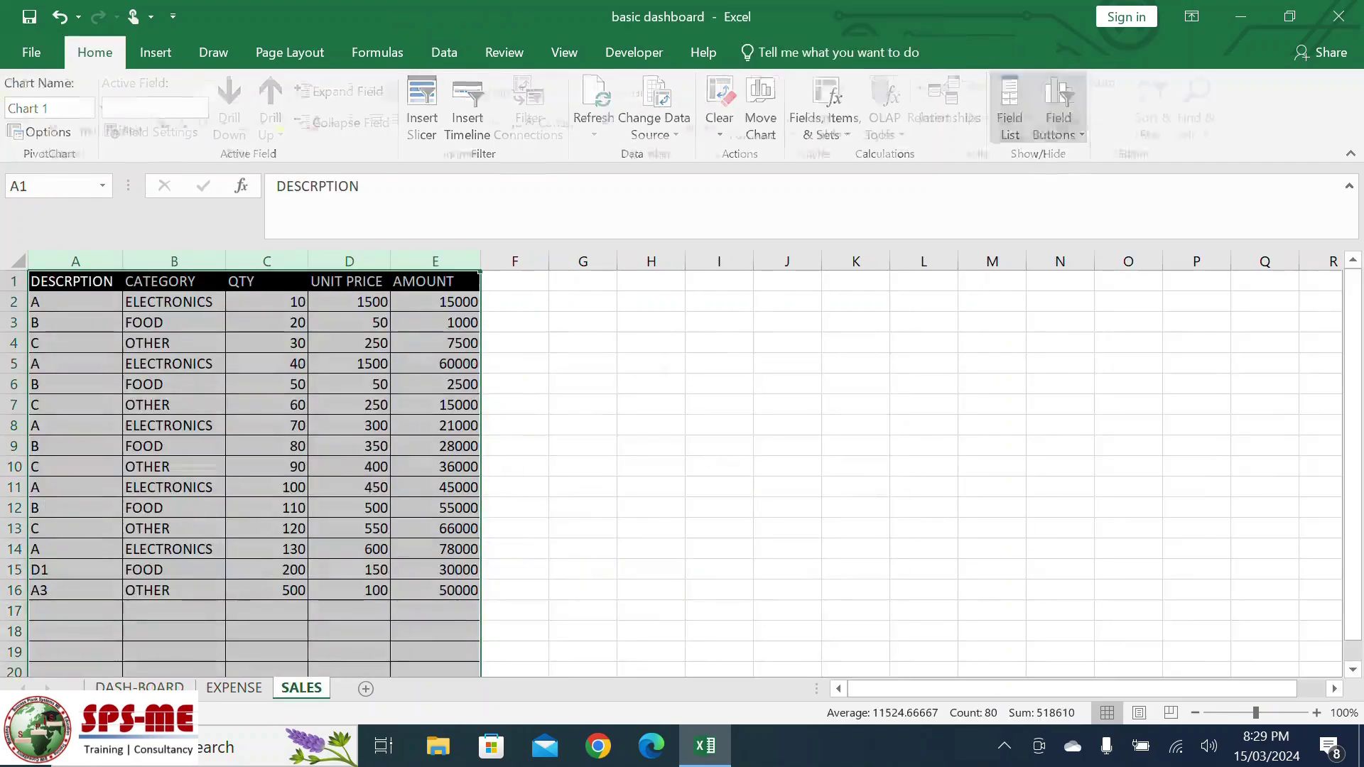
left_click_drag(75, 261, 436, 261)
scroll(681, 473, "down", 7)
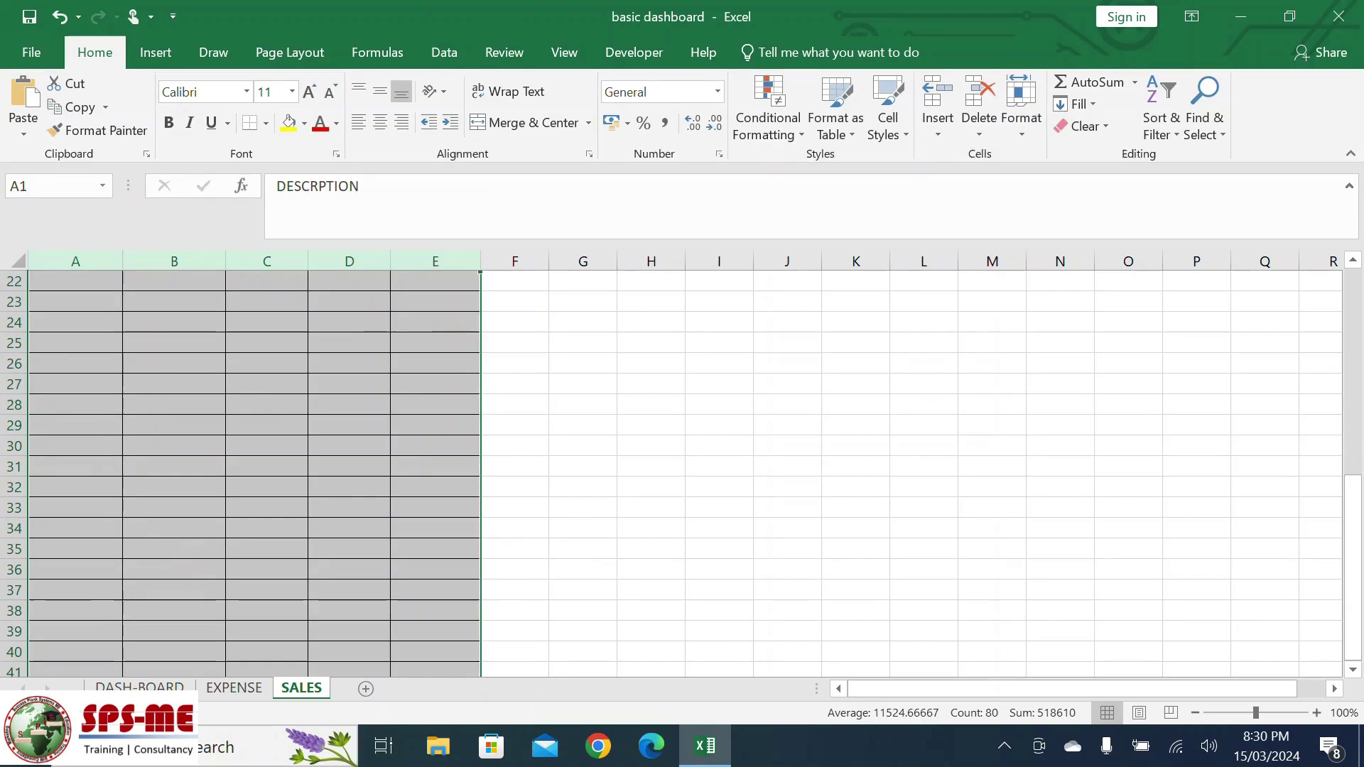
left_click(139, 688)
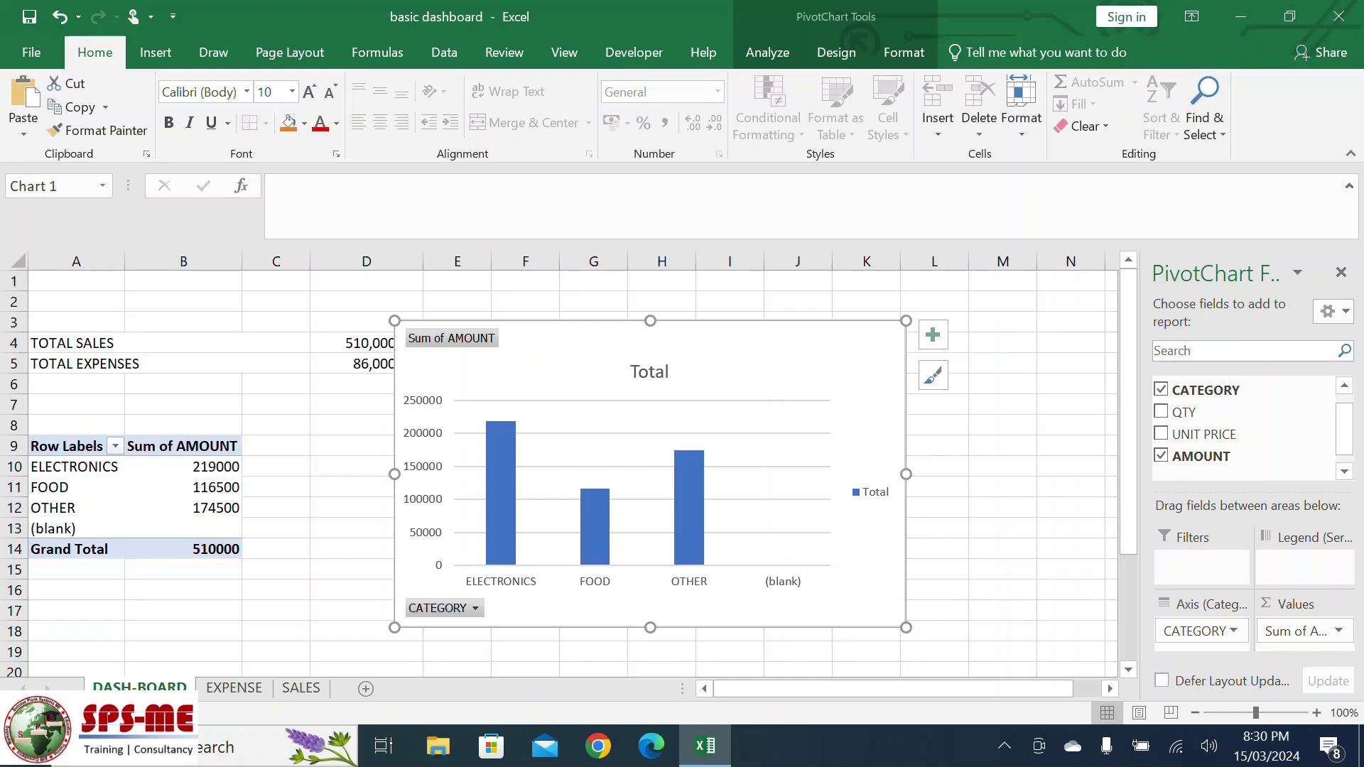
left_click(115, 446)
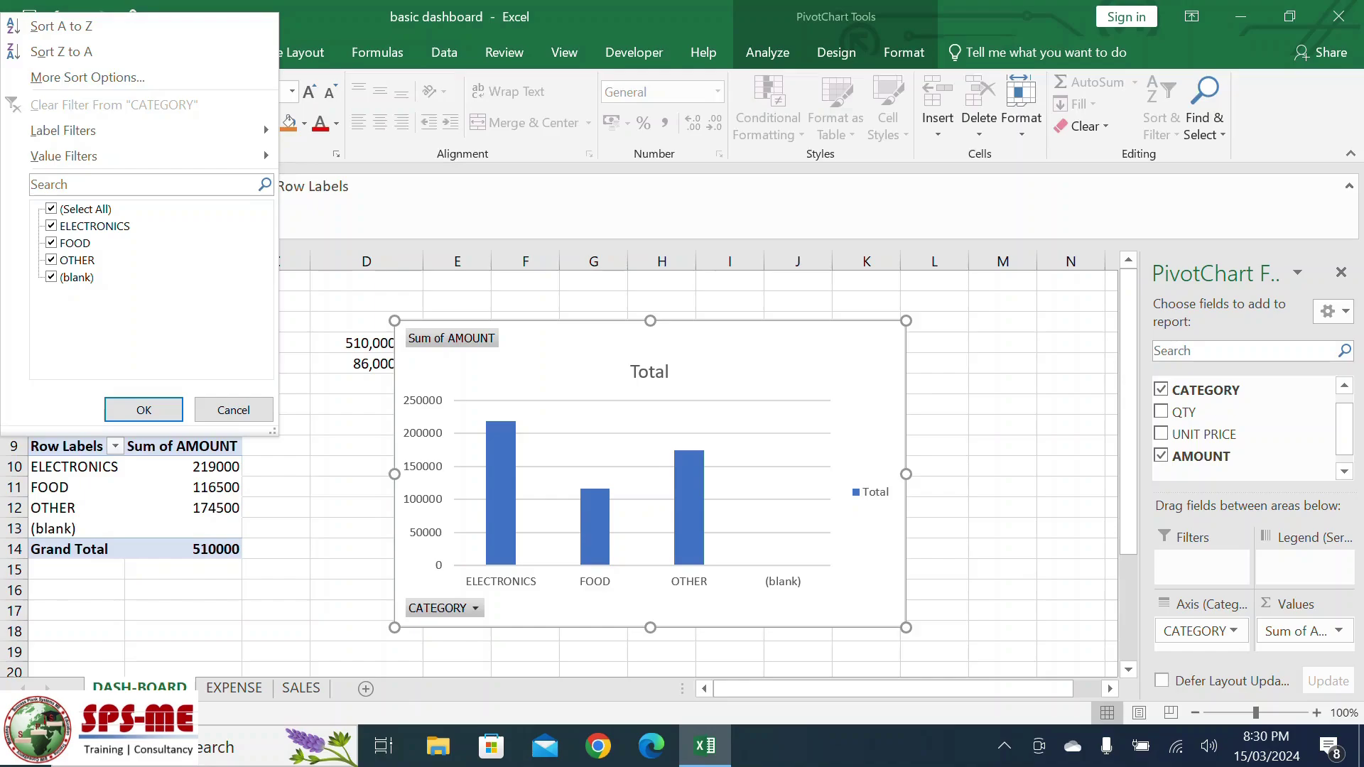
left_click(51, 277)
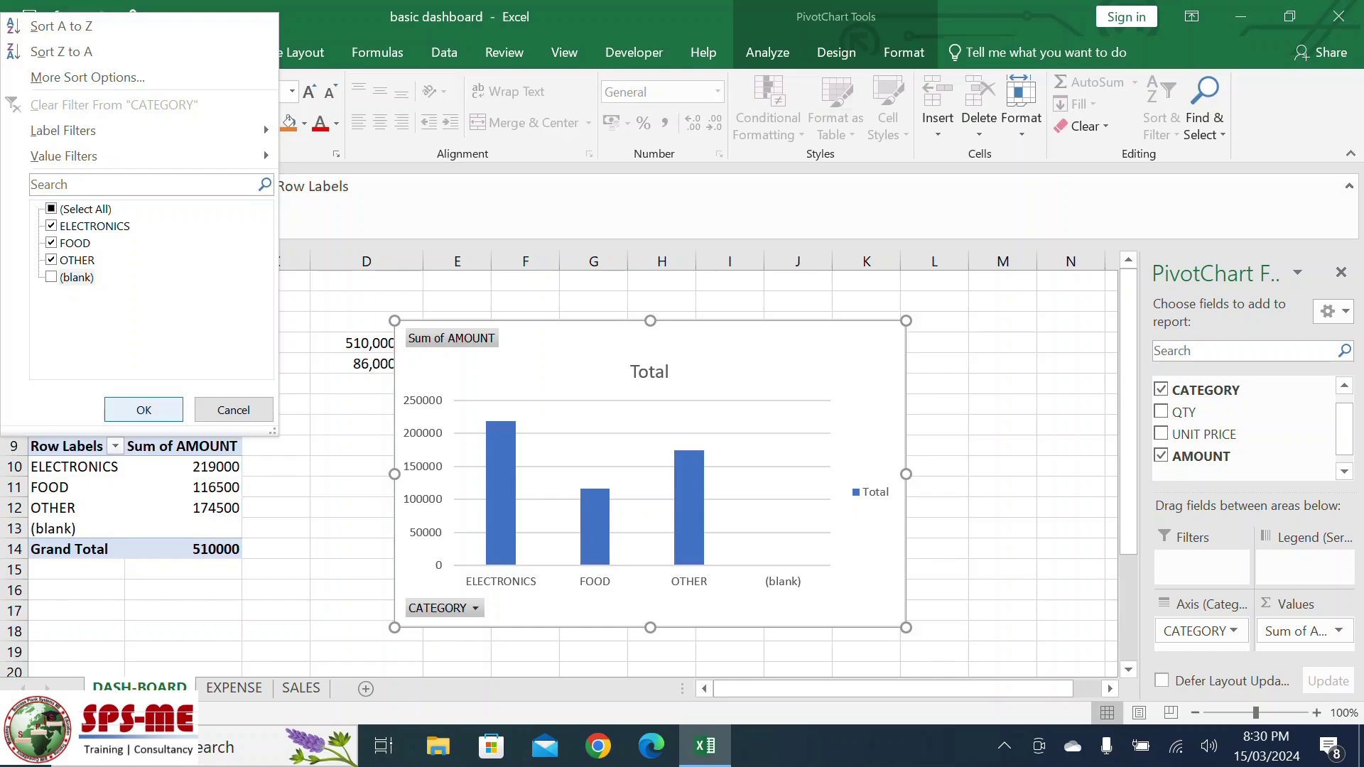
left_click(144, 410)
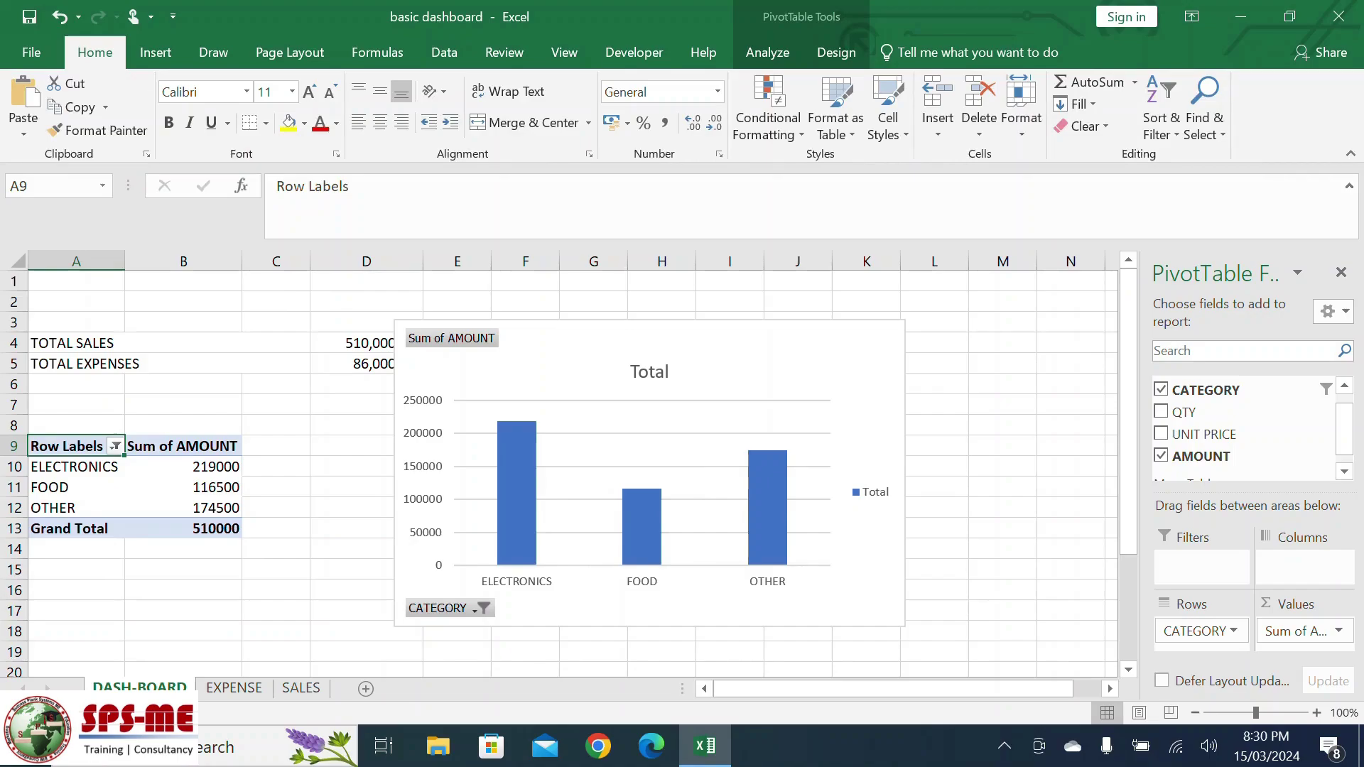
Apply the comma number style to the pivot table's amounts in B10:B13.
left_click_drag(213, 466, 213, 528)
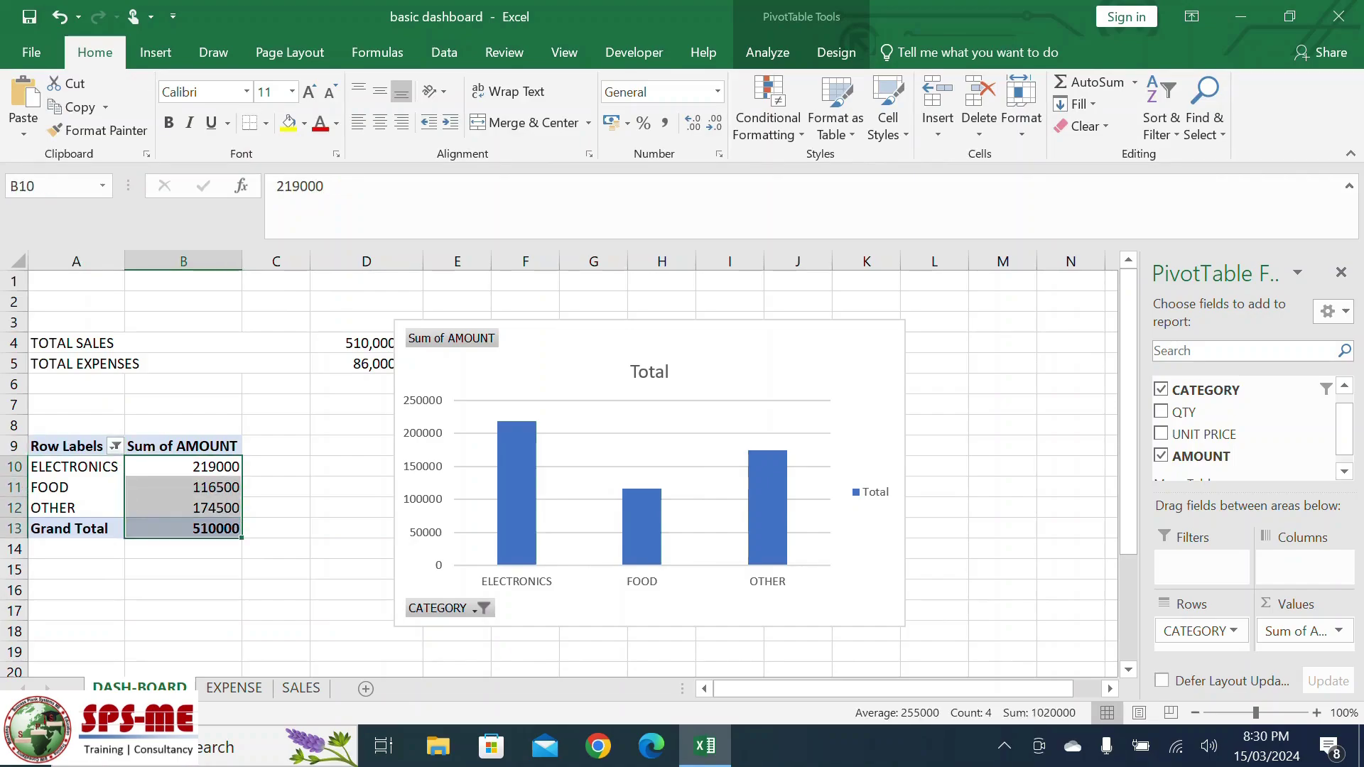
left_click(664, 123)
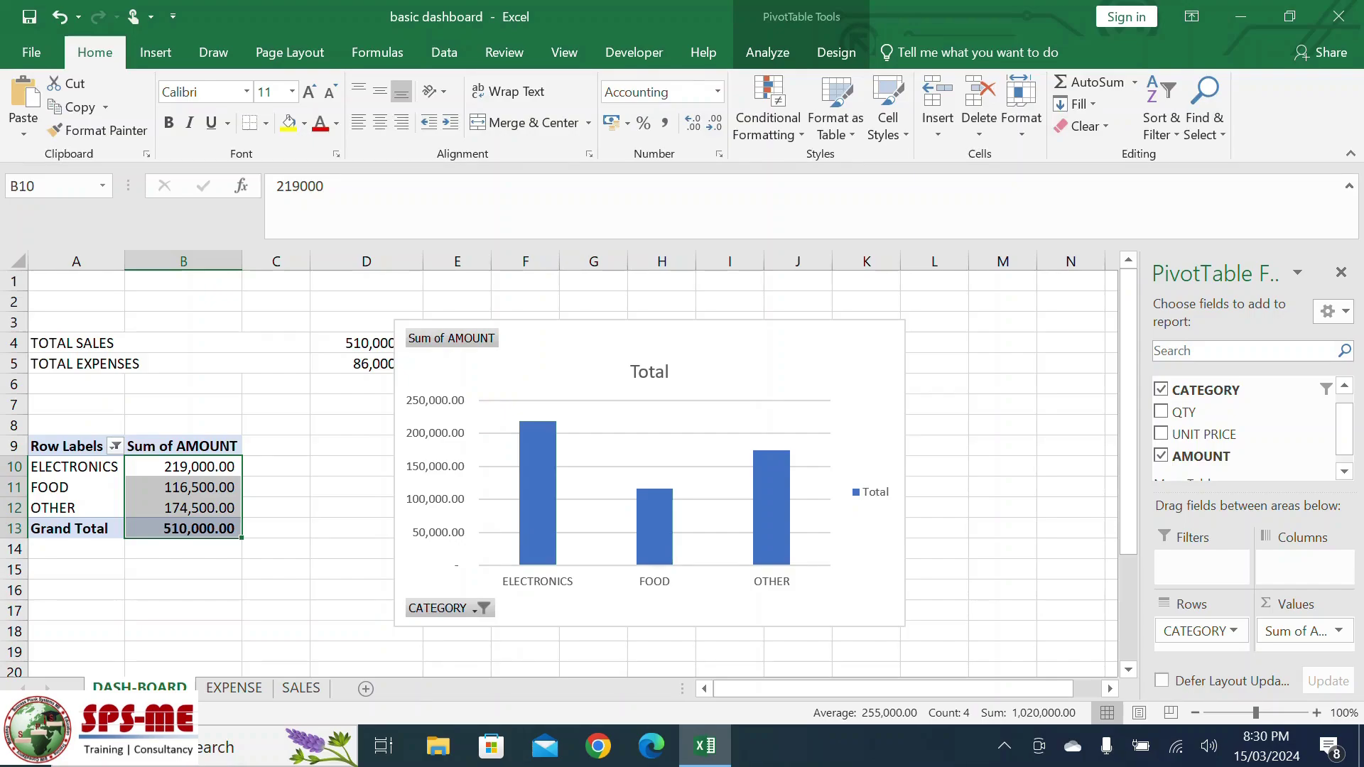
left_click(183, 631)
Rename the pivot table's Row Labels header in A9 as Category.
left_click(67, 447)
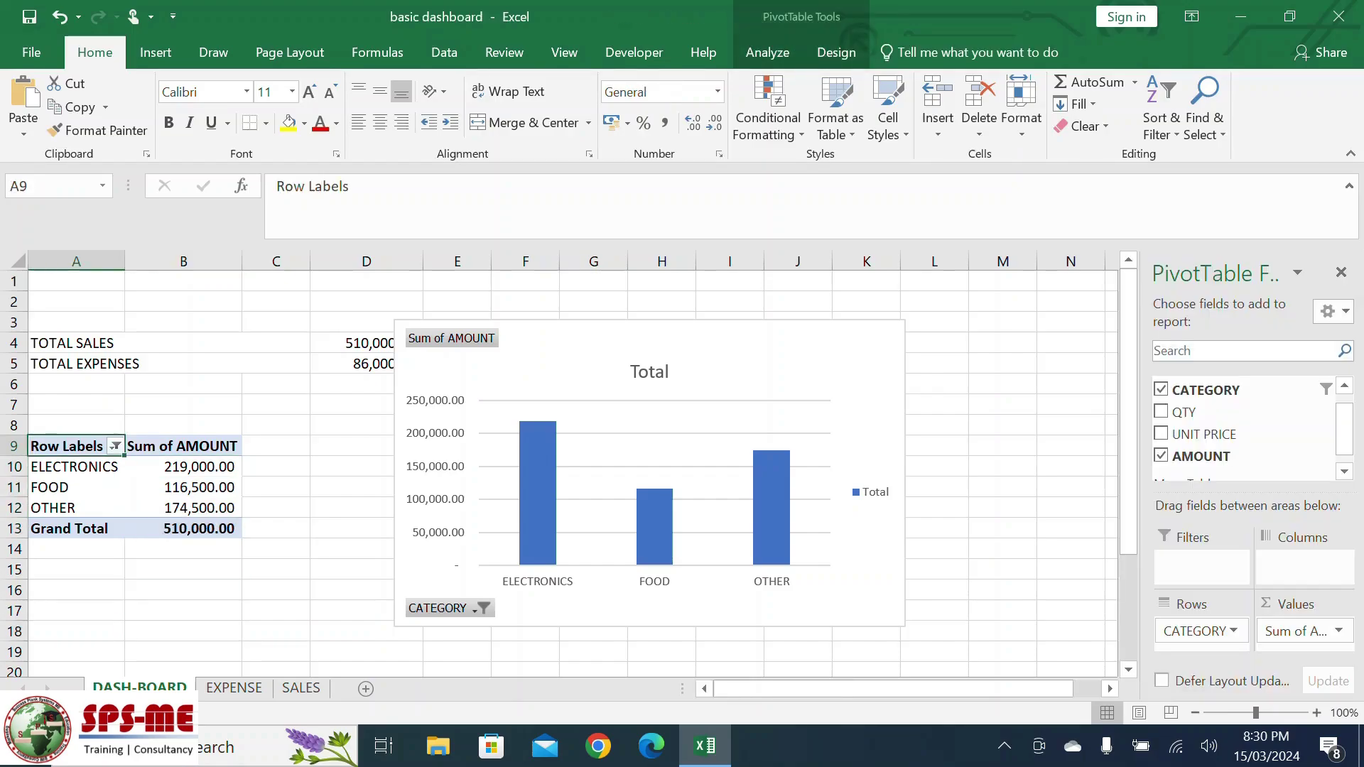
left_click_drag(350, 186, 276, 186)
type("c")
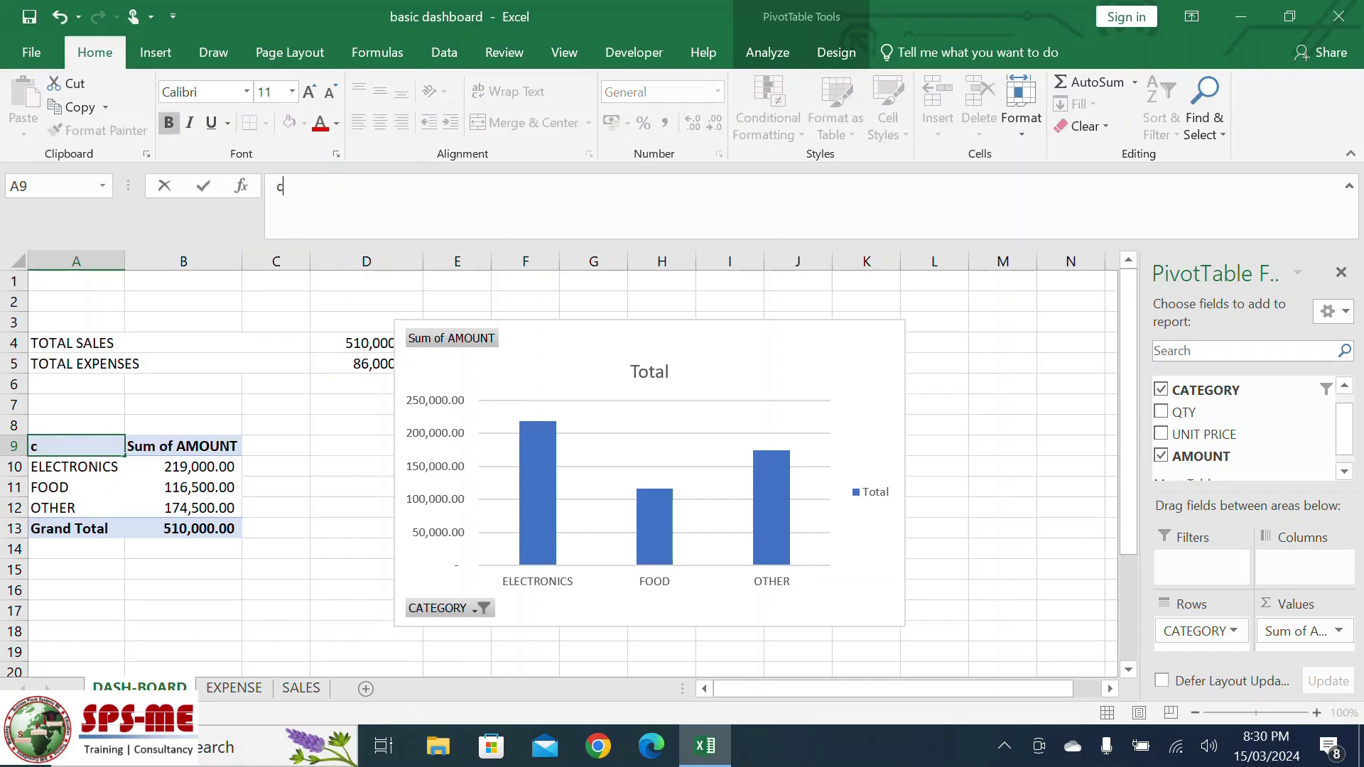
key("BackSpace")
type("Category")
key("Return")
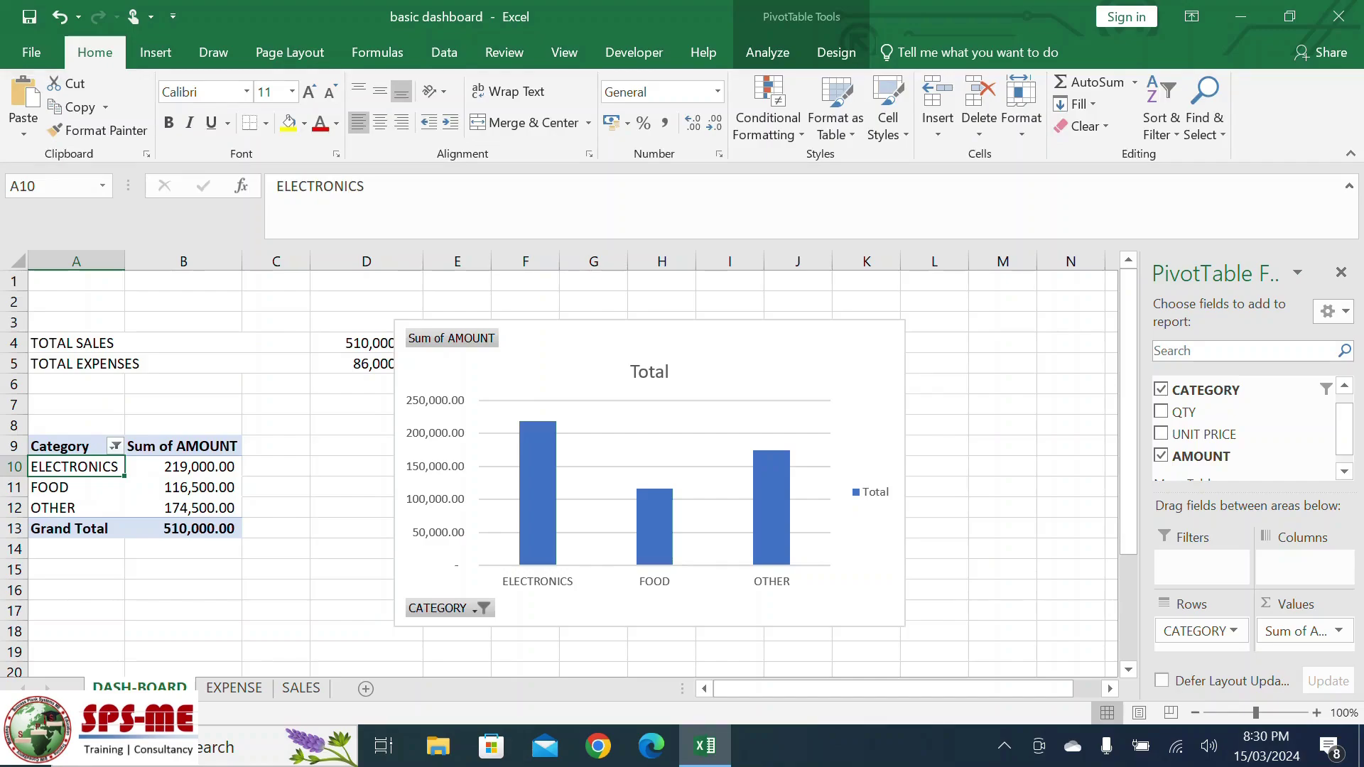
Move the PivotChart clear of the totals in column D so it starts at column F near row 4.
left_click_drag(711, 356, 808, 368)
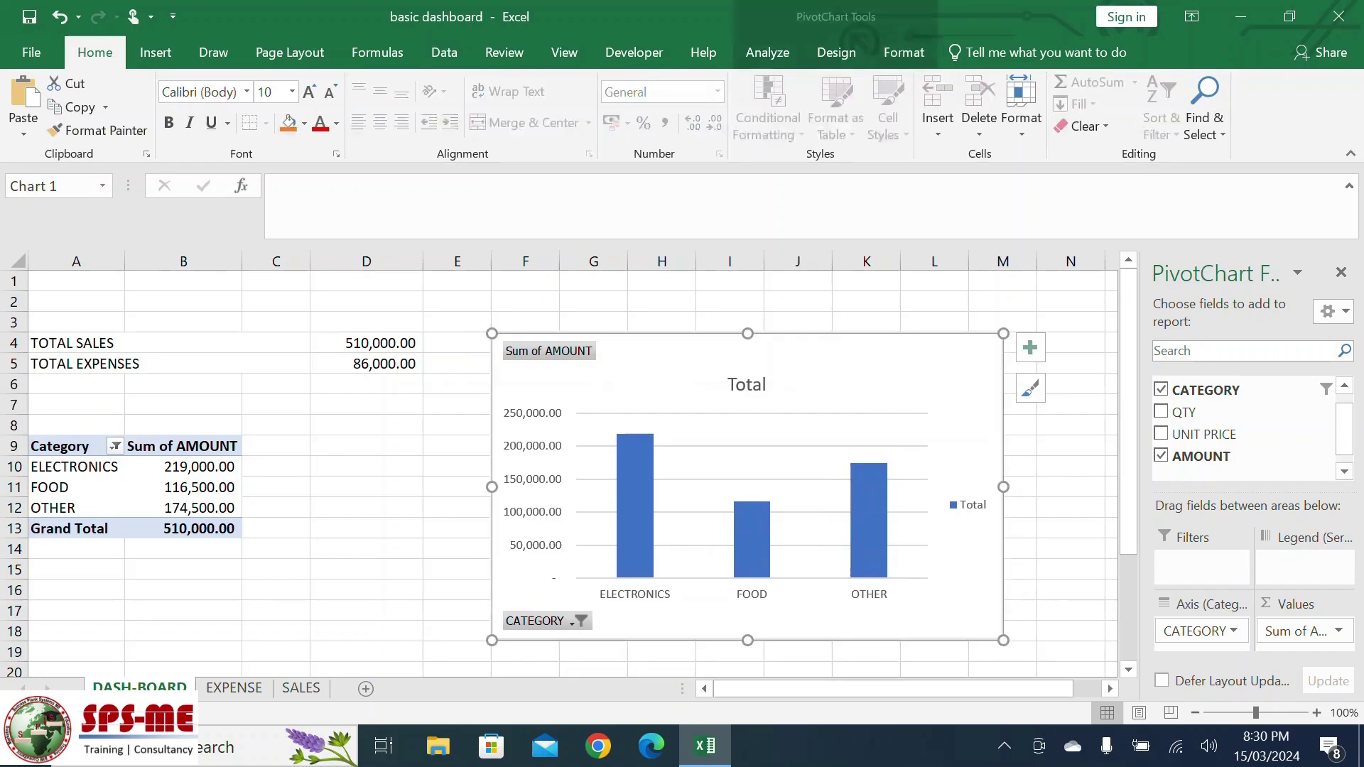
scroll(570, 473, "down", 1)
mouse_move(634, 437)
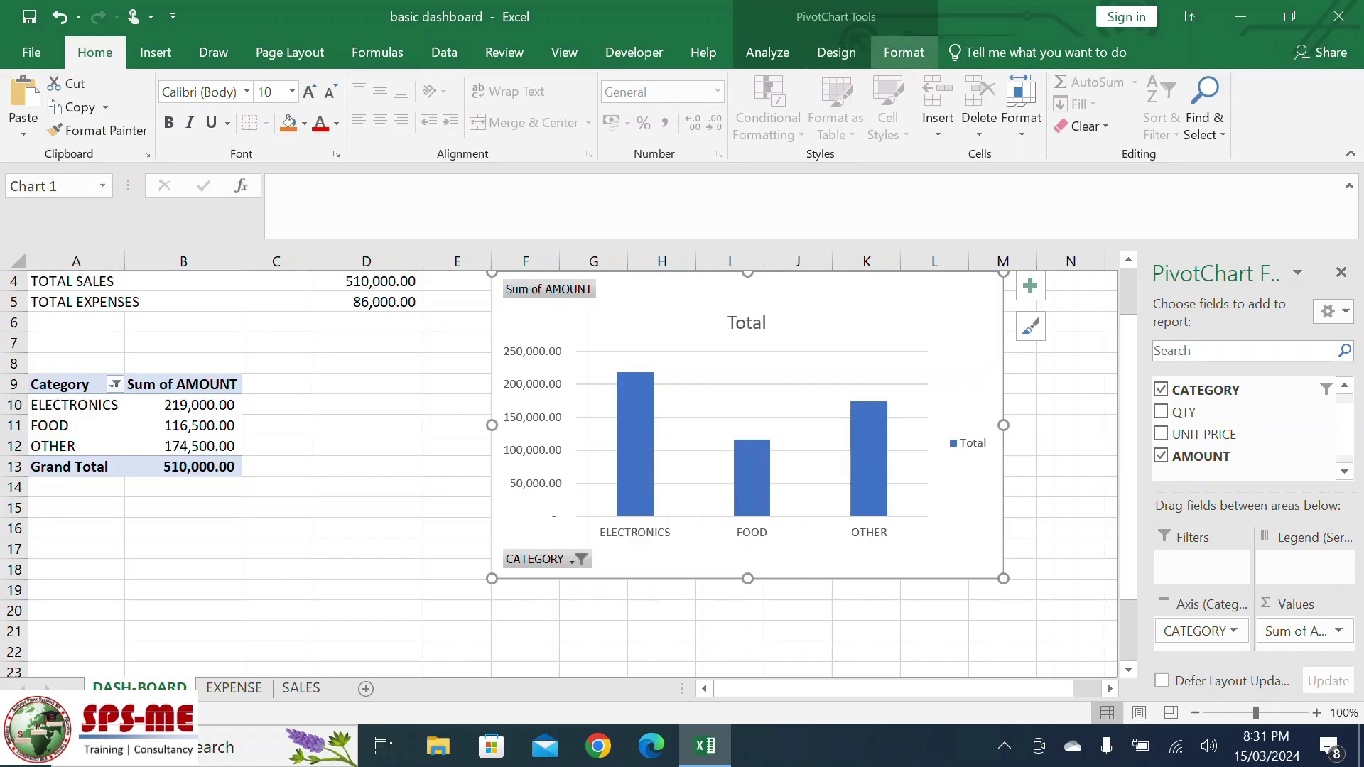
Change the PivotChart from clustered column to a standard pie chart and apply chart Style 3.
left_click(903, 52)
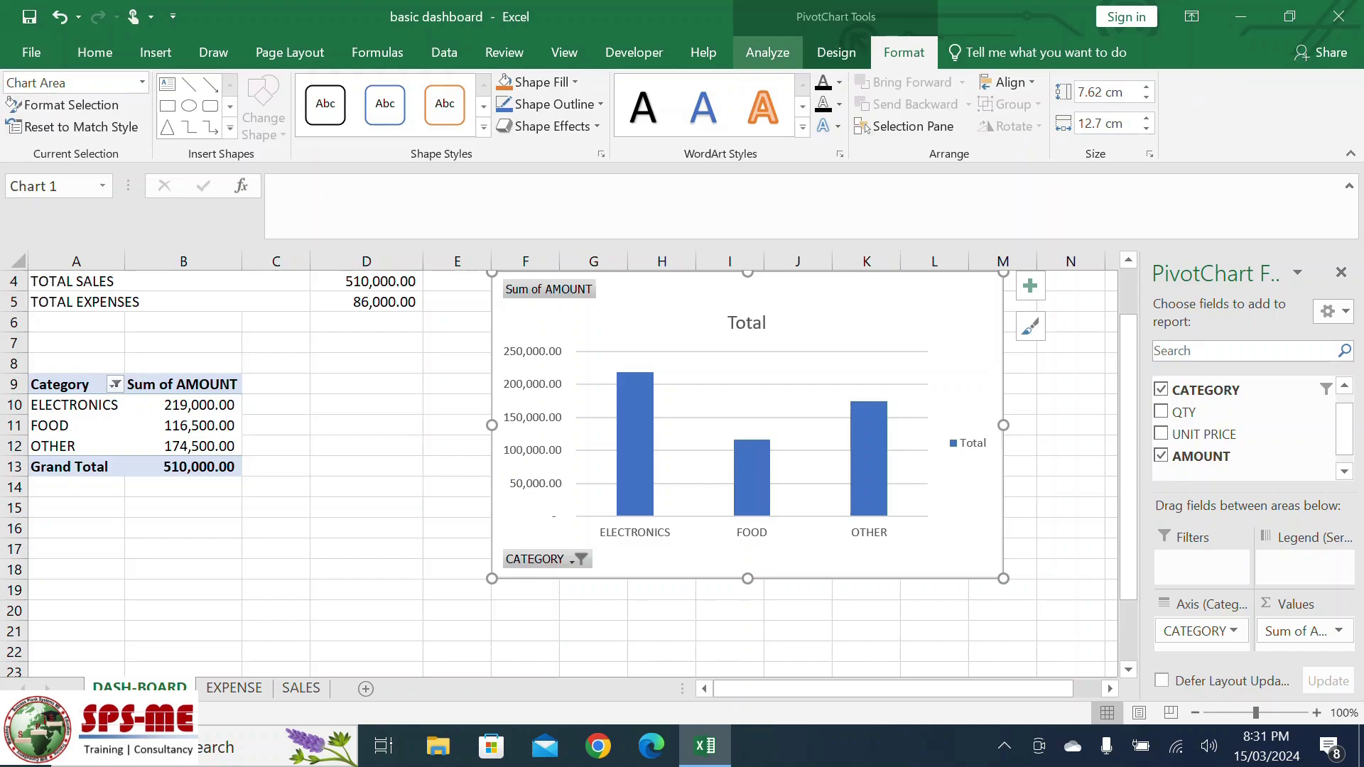
left_click(837, 52)
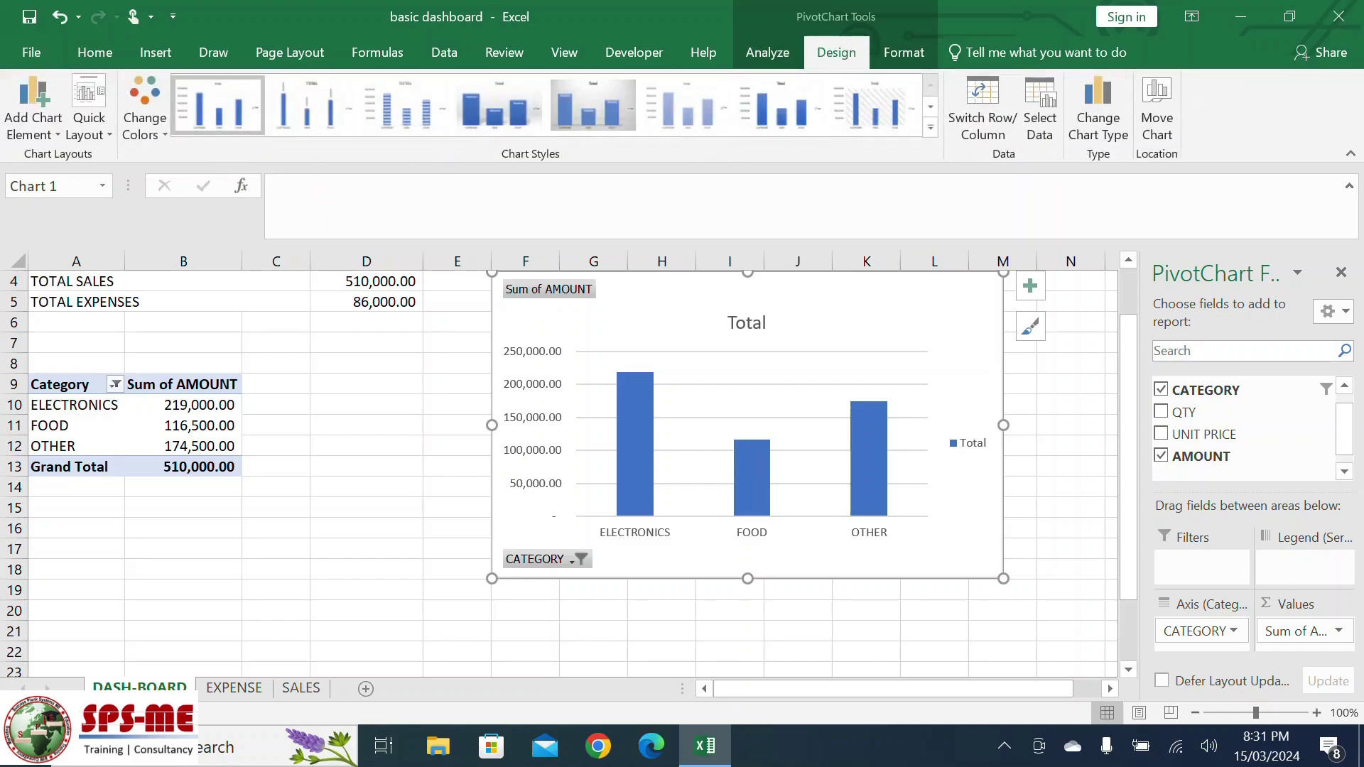
left_click(1098, 113)
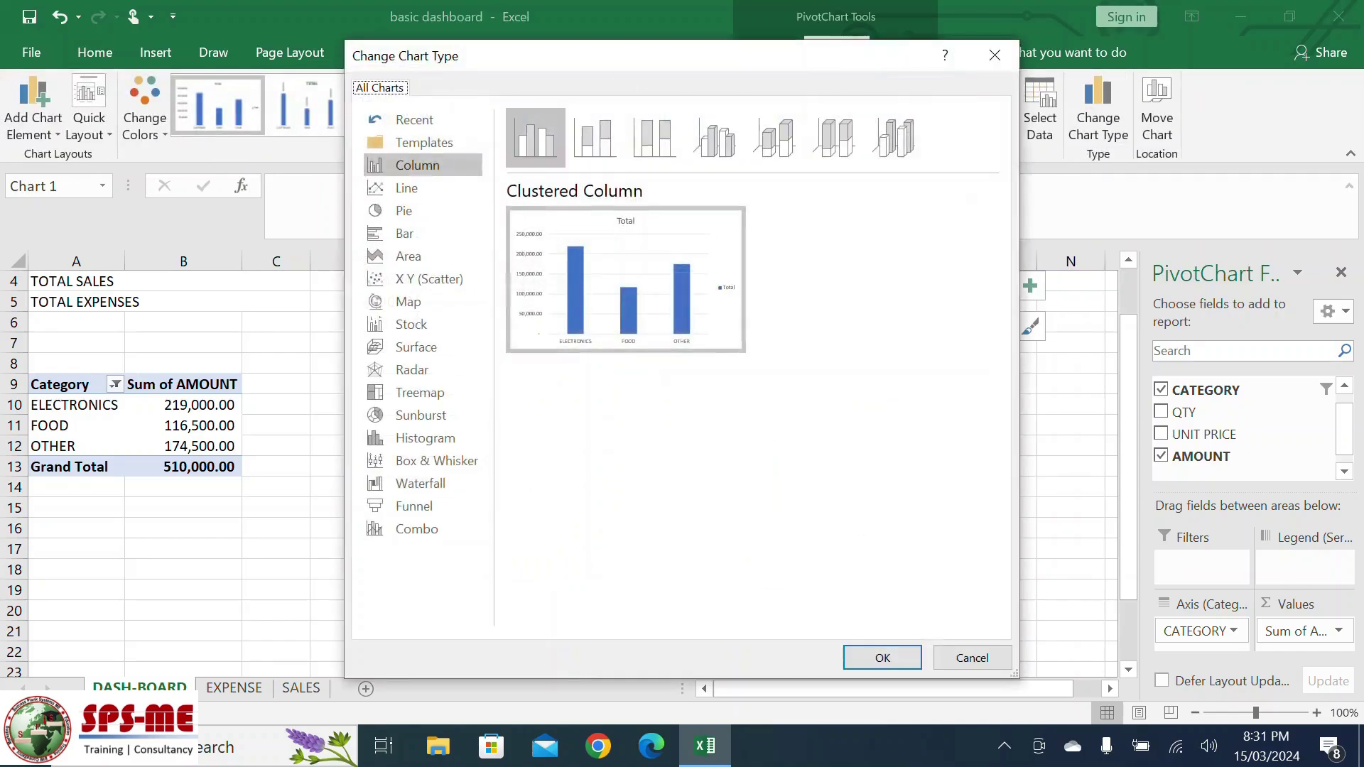
left_click(403, 210)
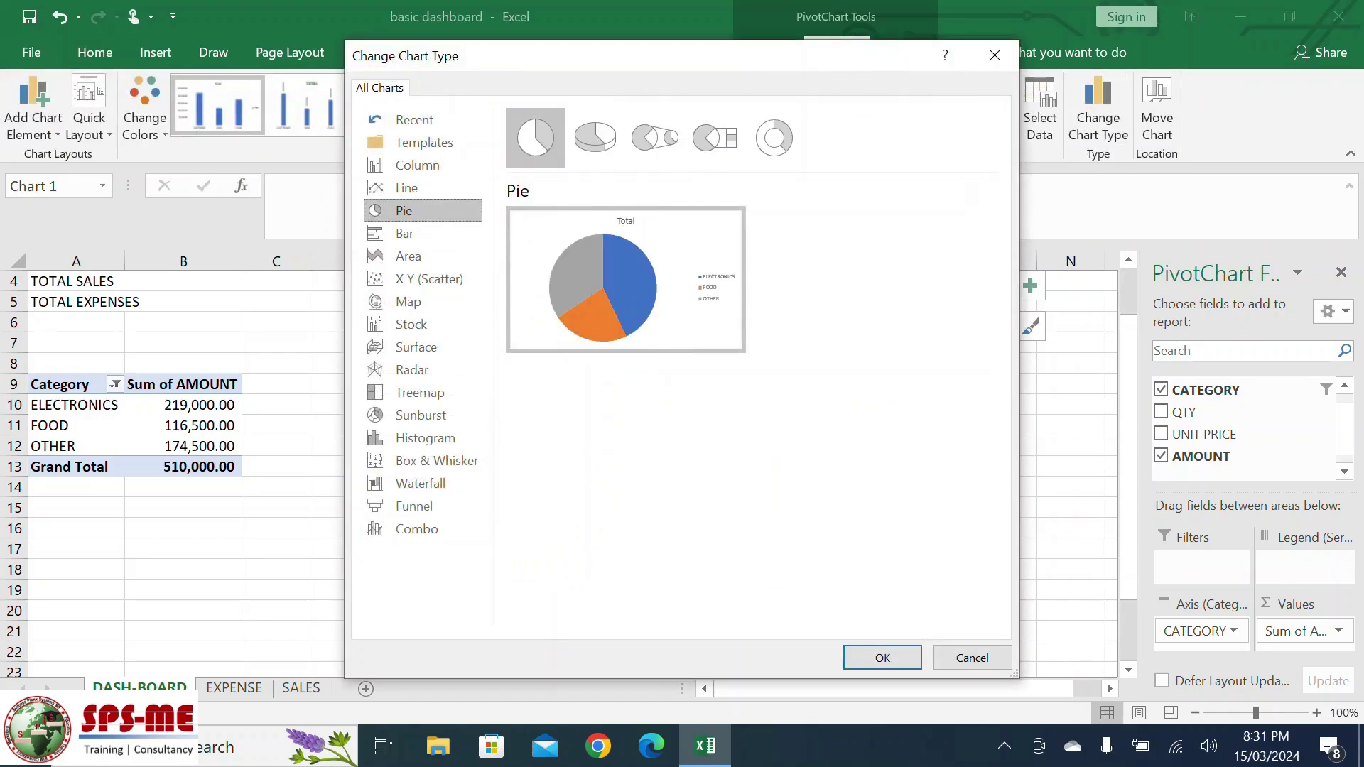
mouse_move(647, 270)
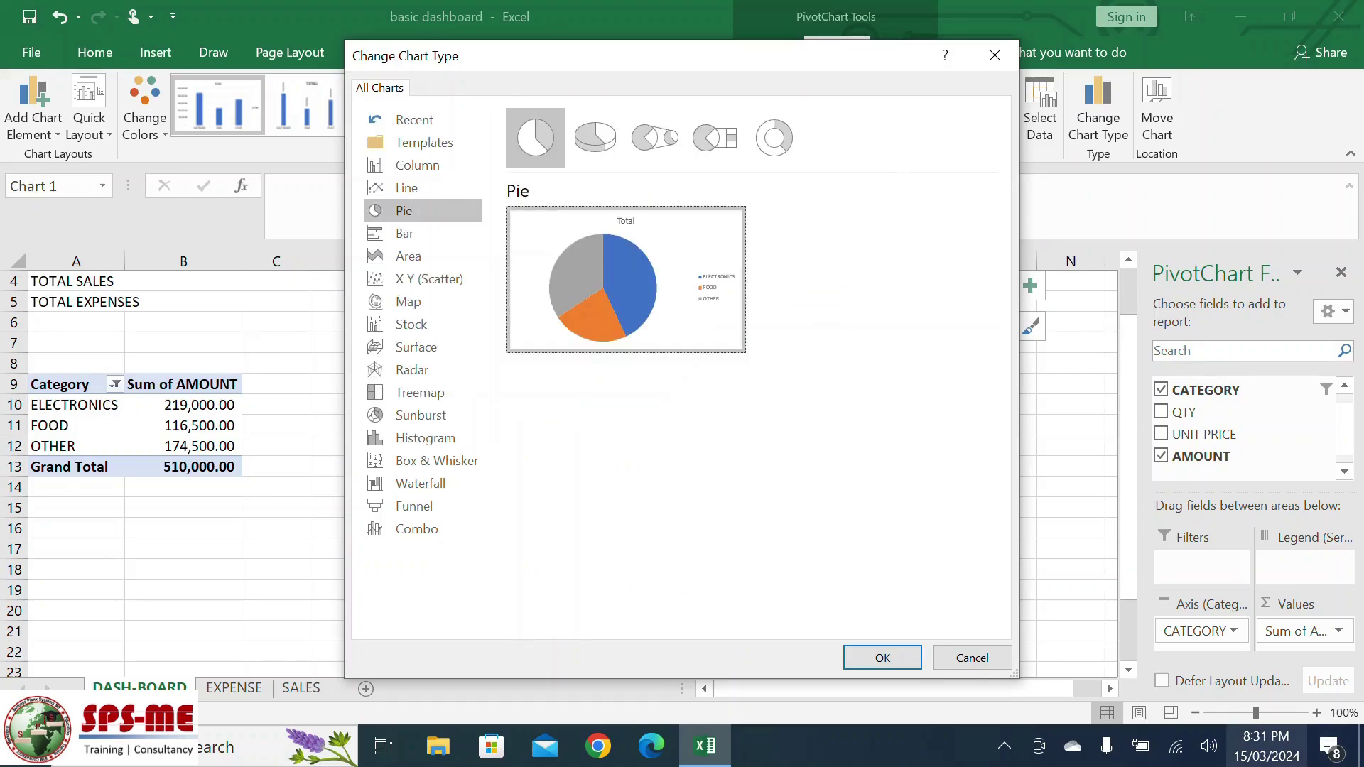
key("Return")
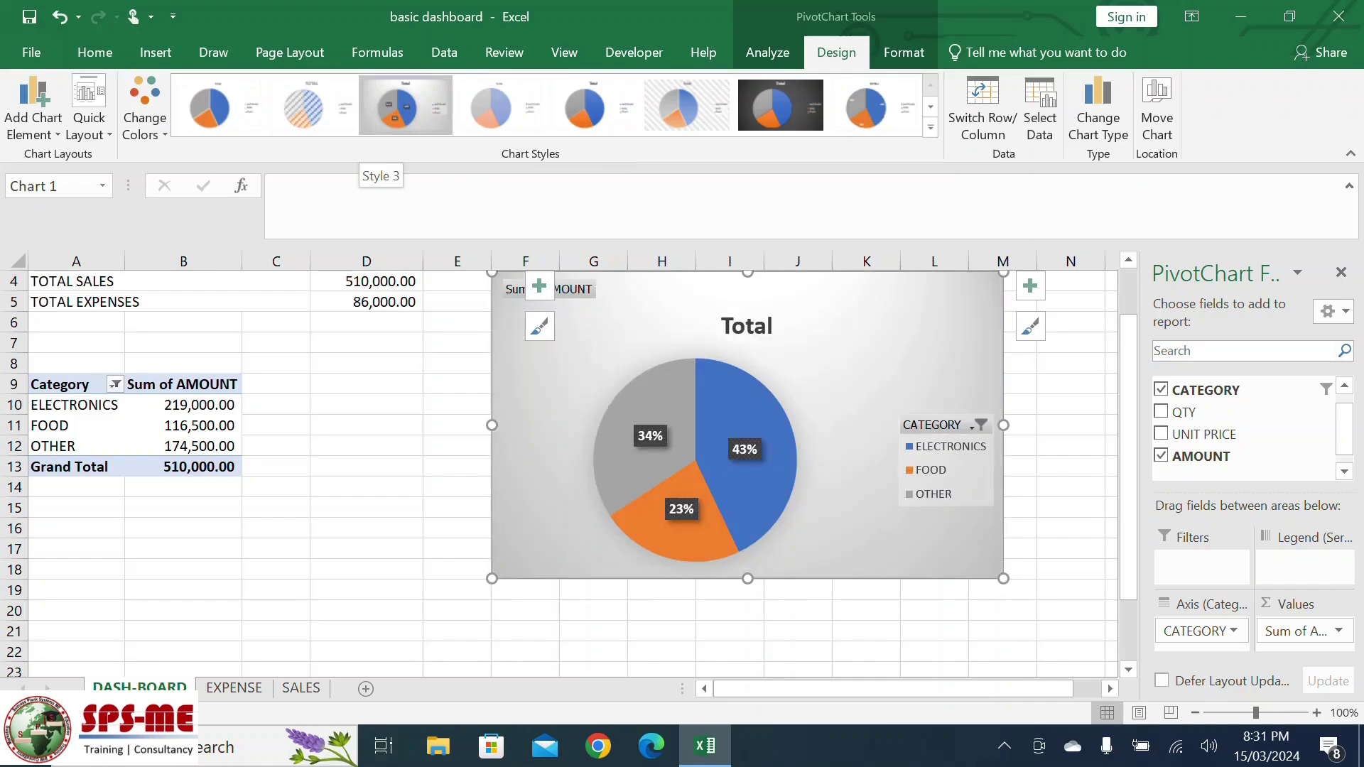
left_click(405, 106)
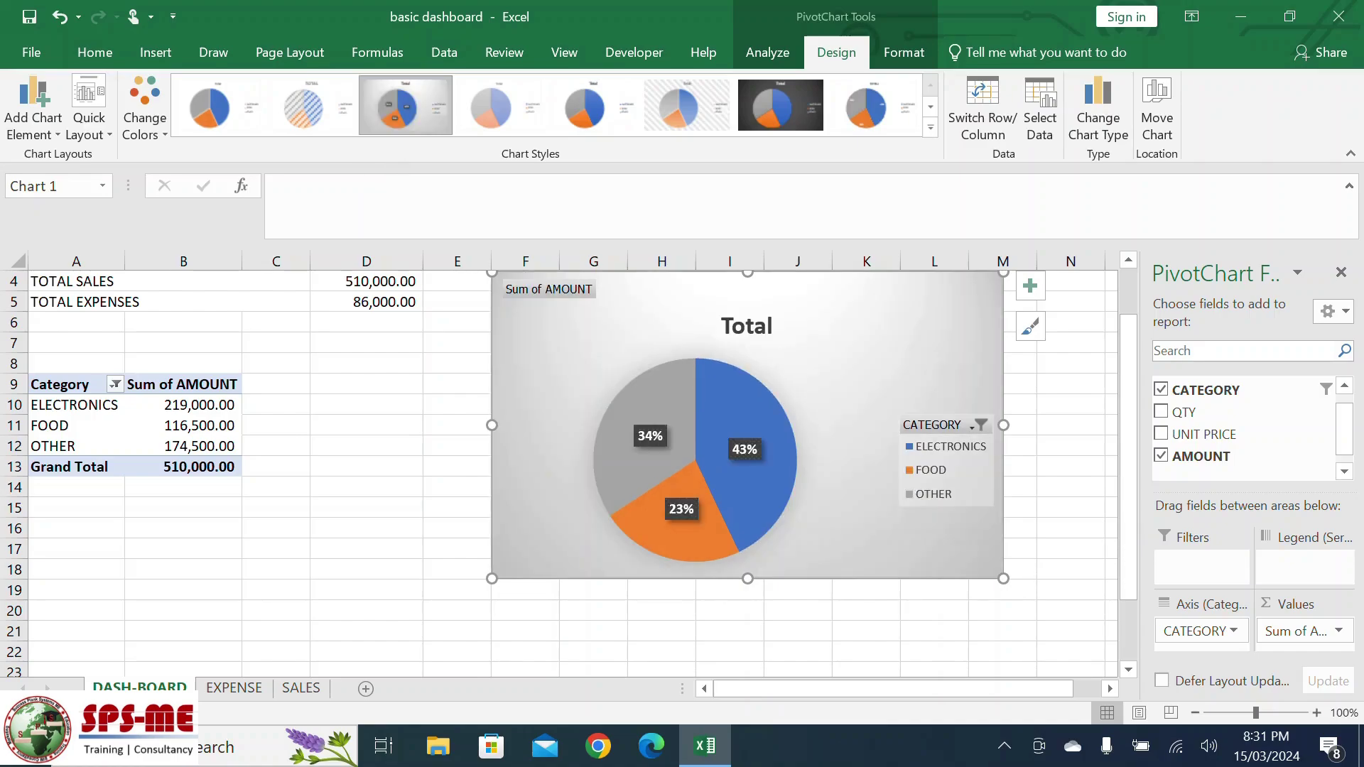
left_click(367, 529)
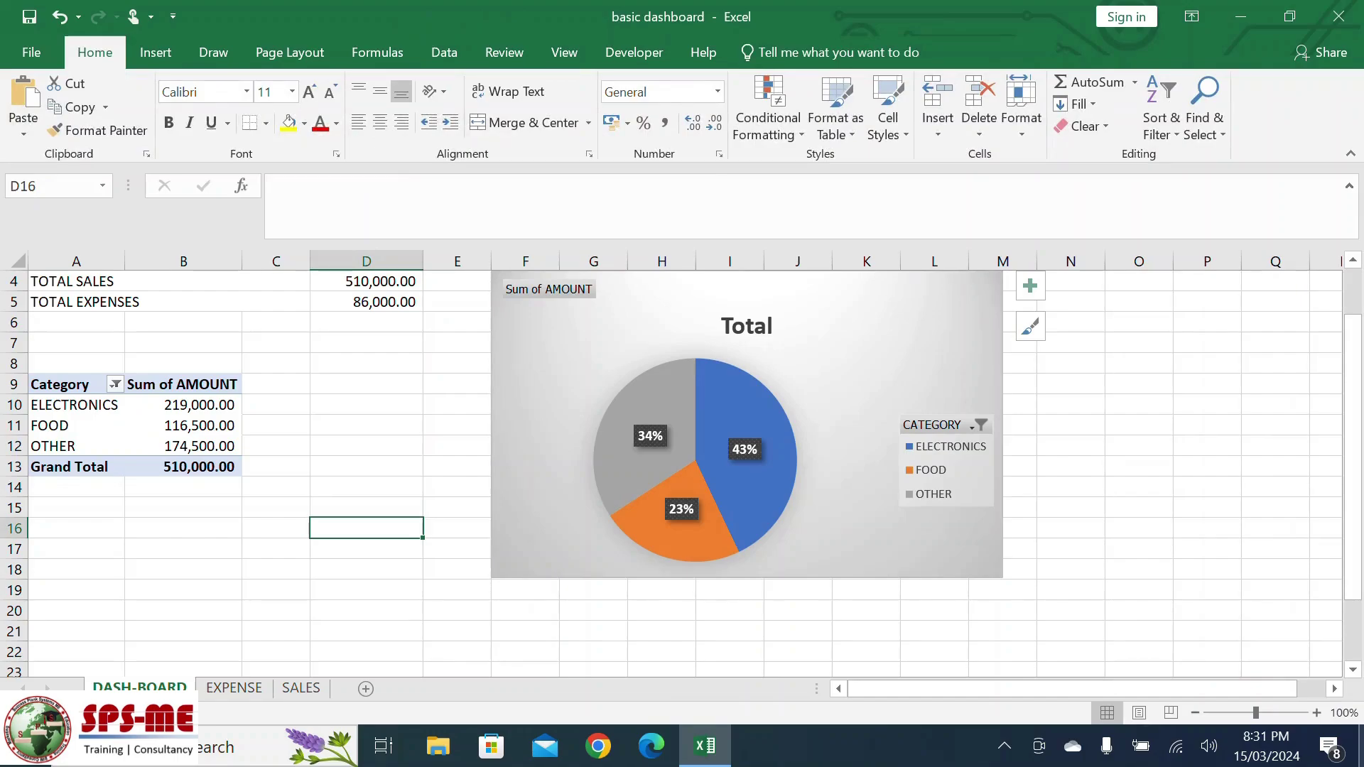
Replace the pie chart's title with "Pivot chart".
left_click(746, 326)
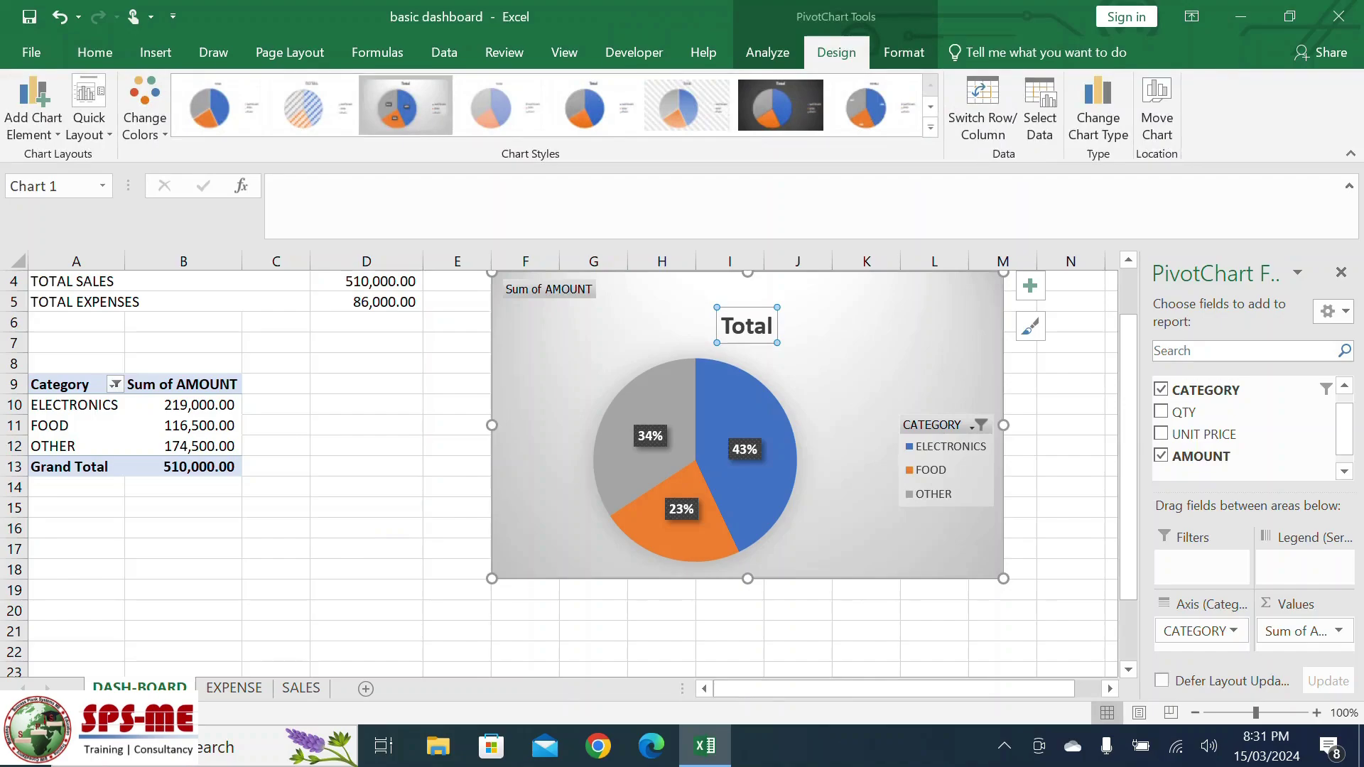
left_click_drag(722, 326, 773, 326)
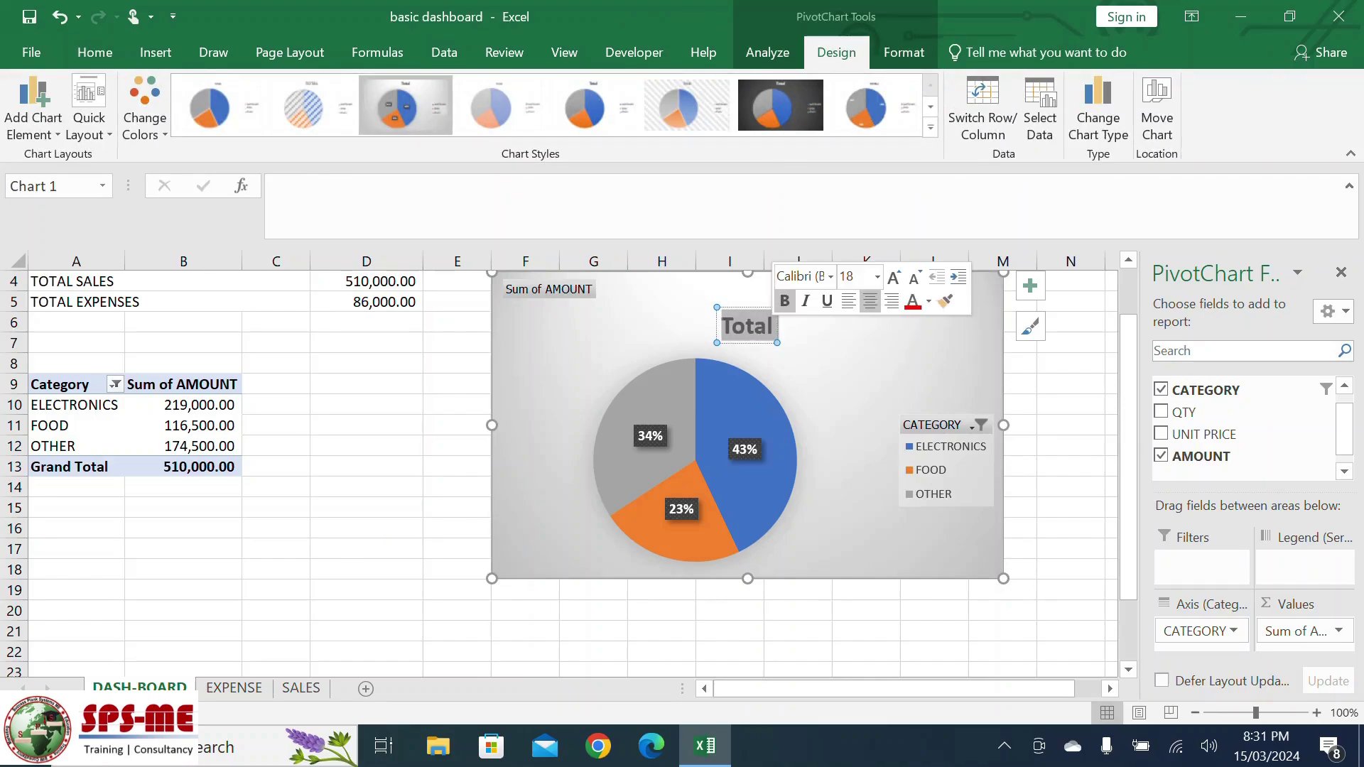
type("Ca")
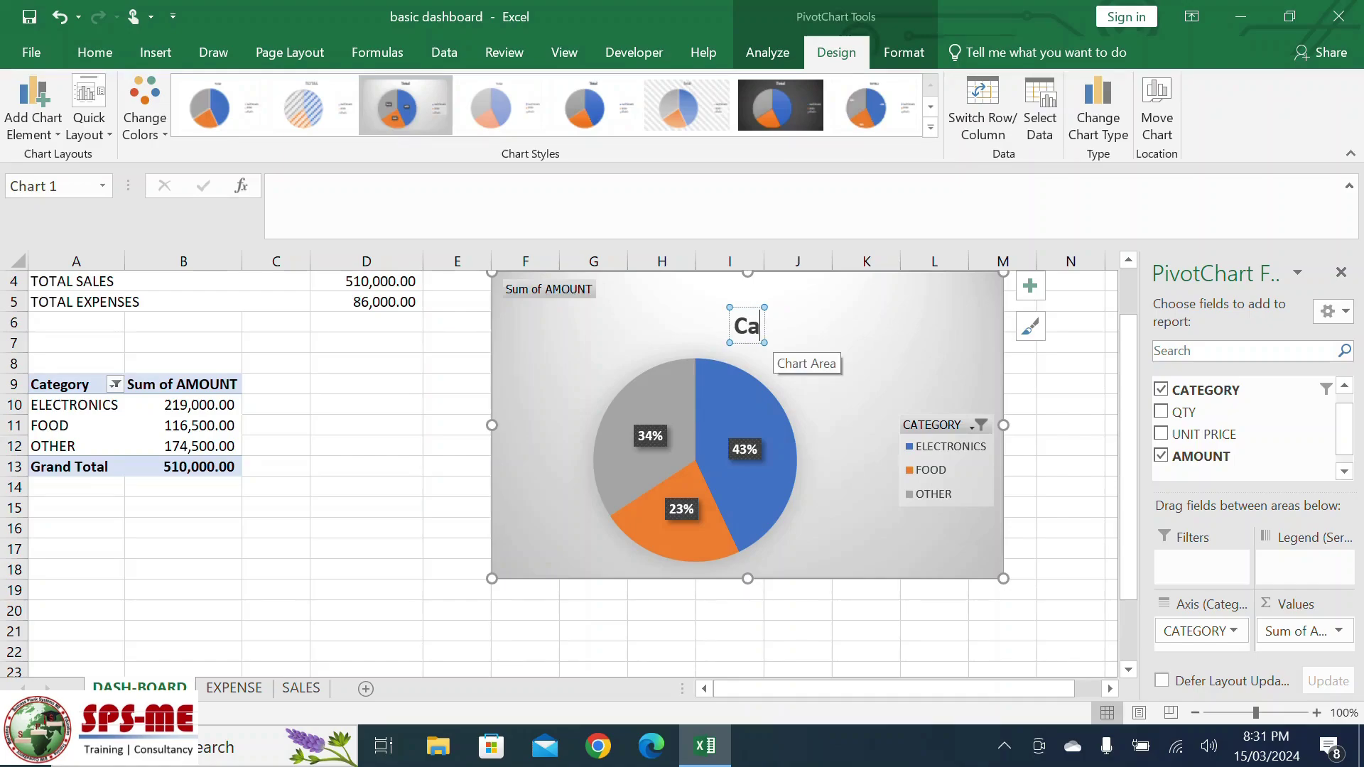
type("togo")
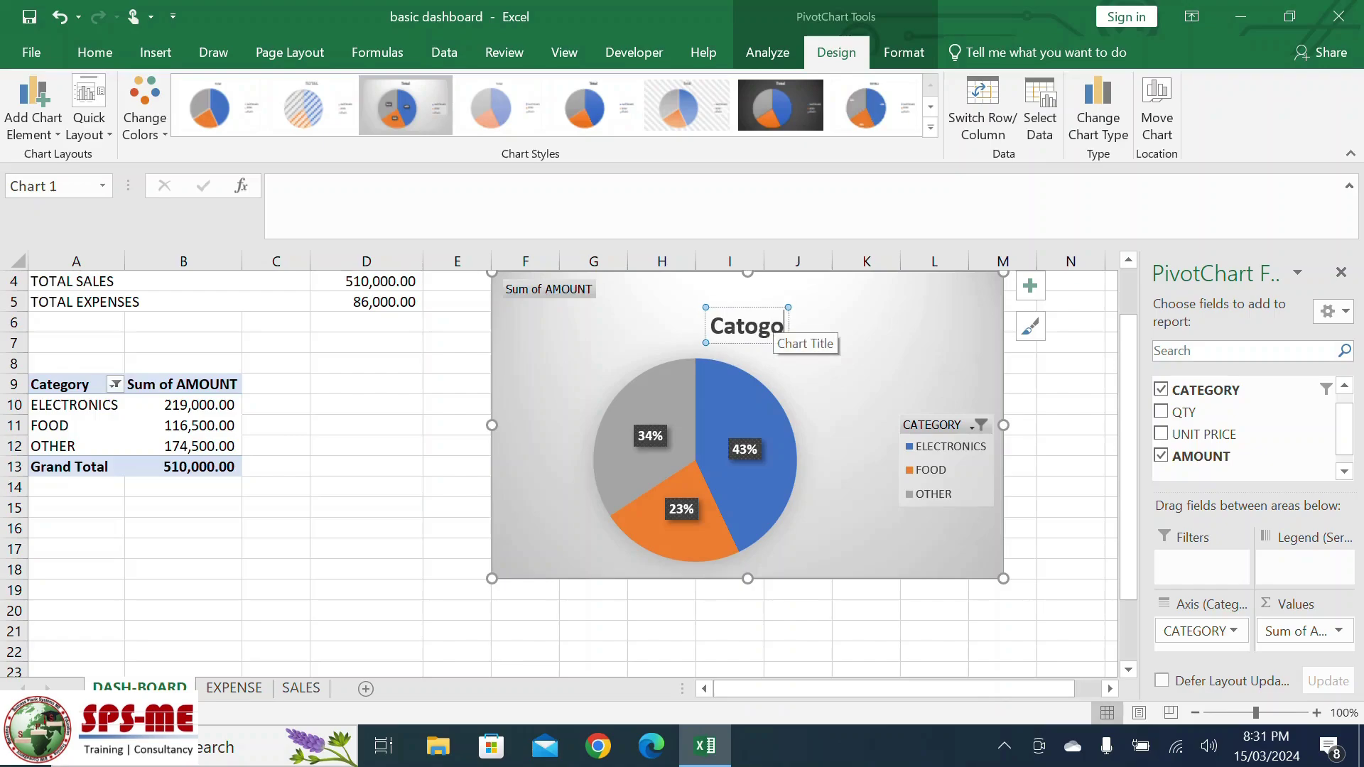
type("ry")
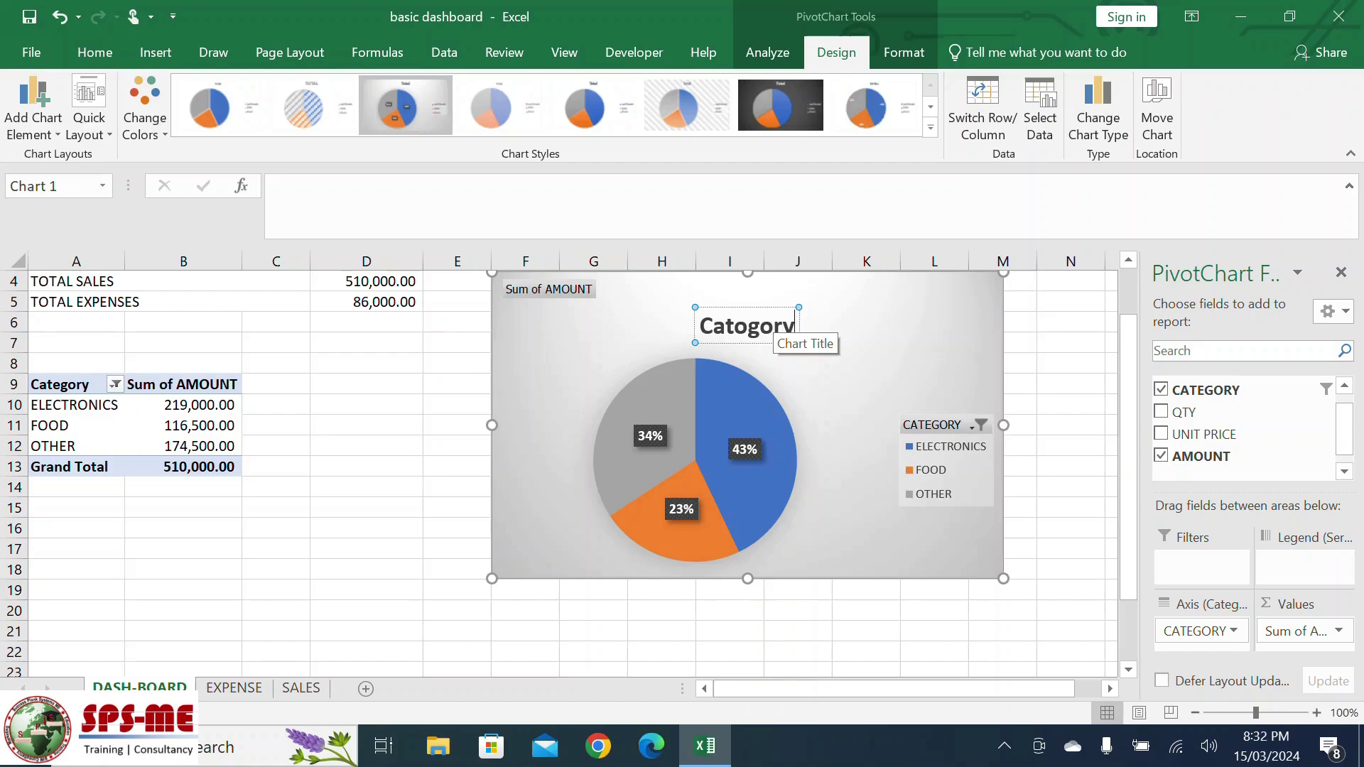
key("BackSpace")
key("BackSpace")
key("BackSpace")
key("BackSpace")
key("BackSpace")
key("BackSpace")
key("BackSpace")
key("BackSpace")
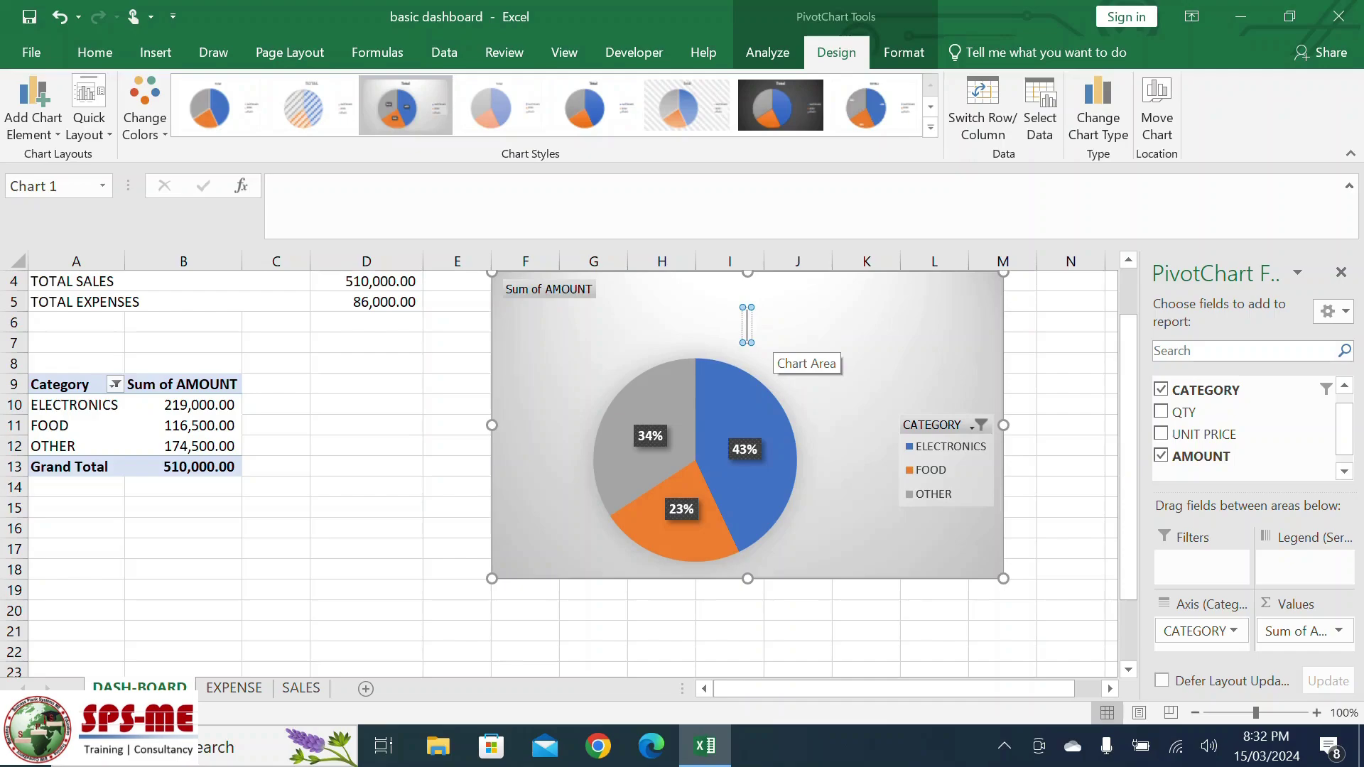
type("Pivot c")
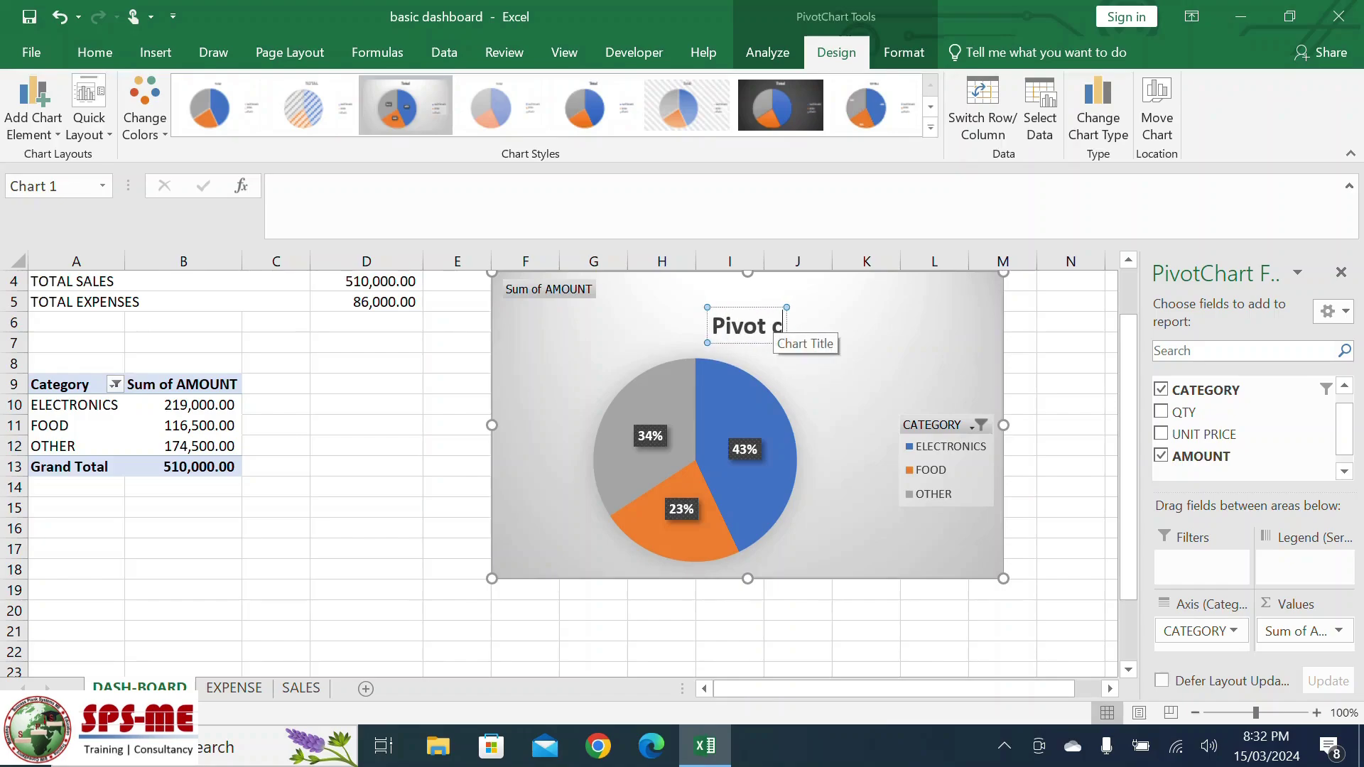
type("hart")
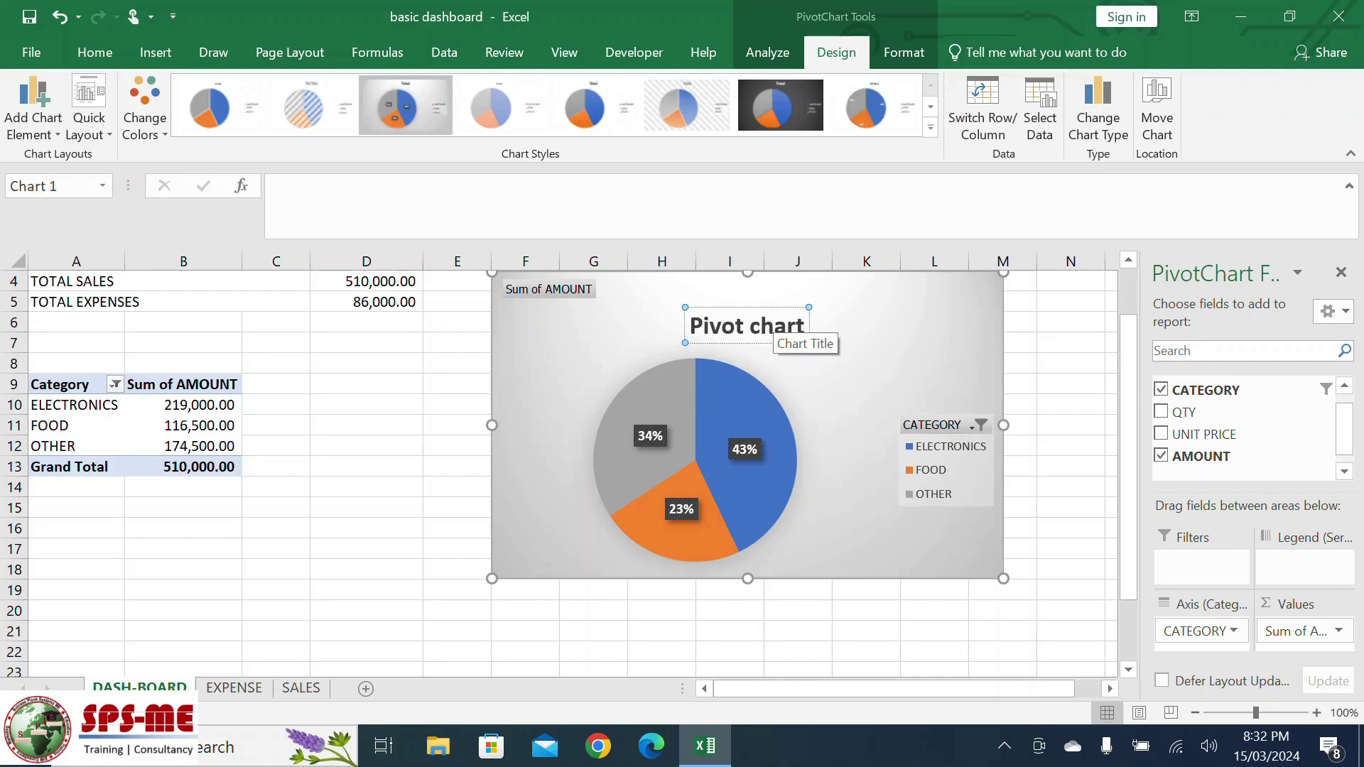
left_click(1071, 403)
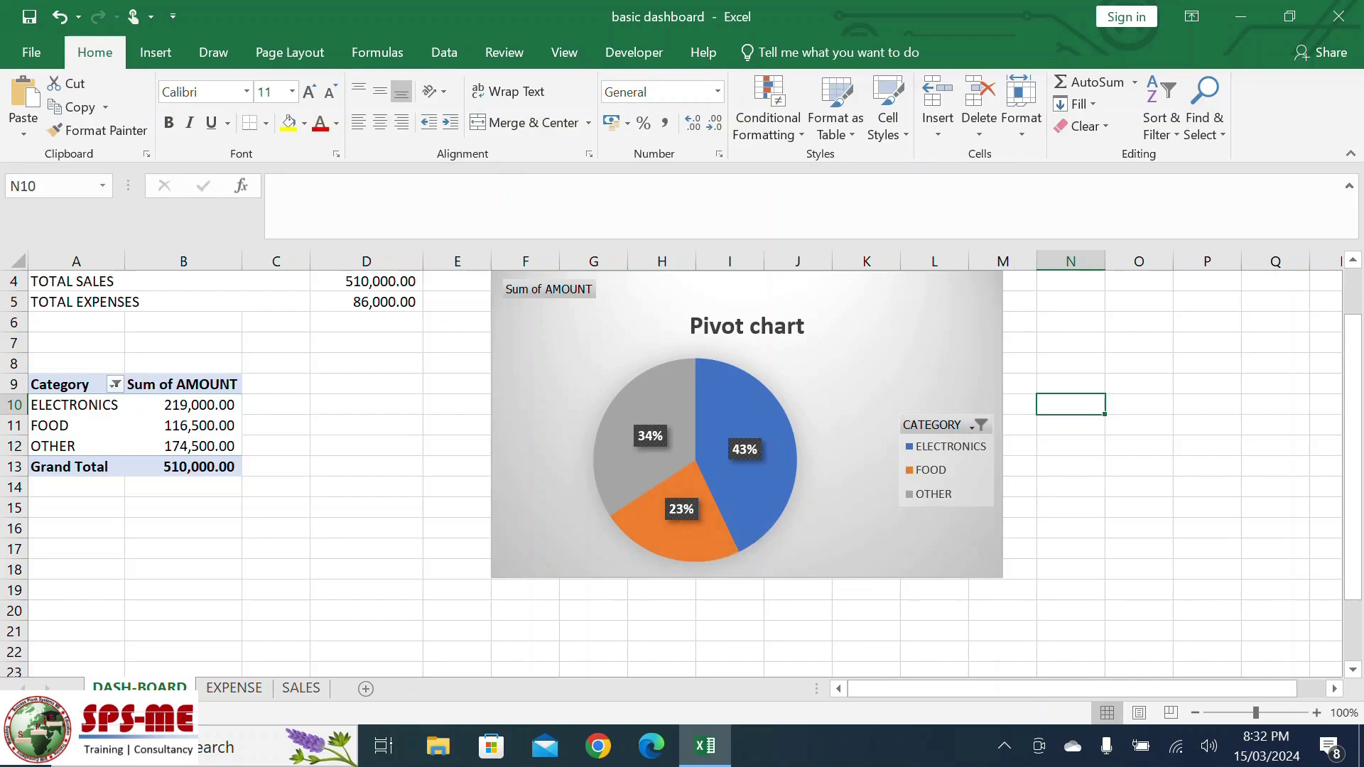
Apply chart Style 4 to the pie PivotChart and deselect the chart.
mouse_move(774, 418)
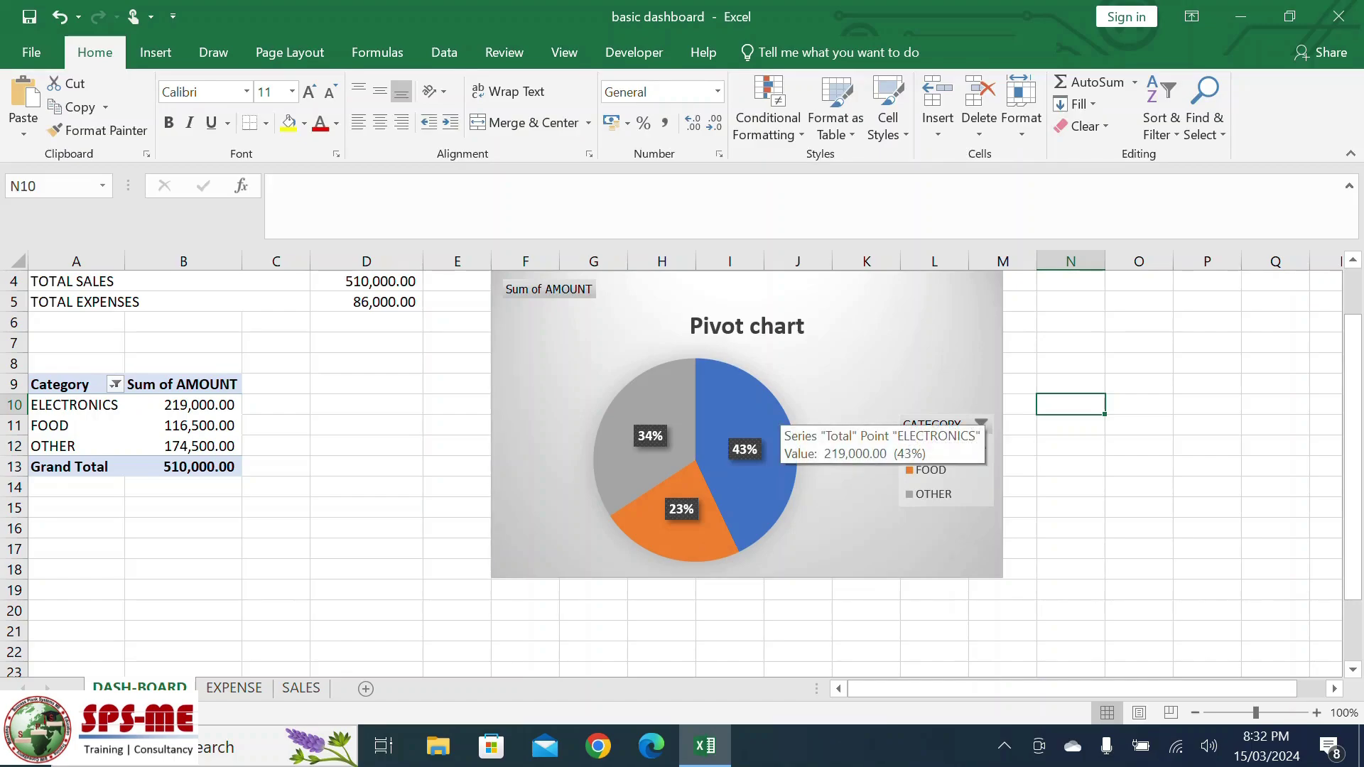
left_click(775, 418)
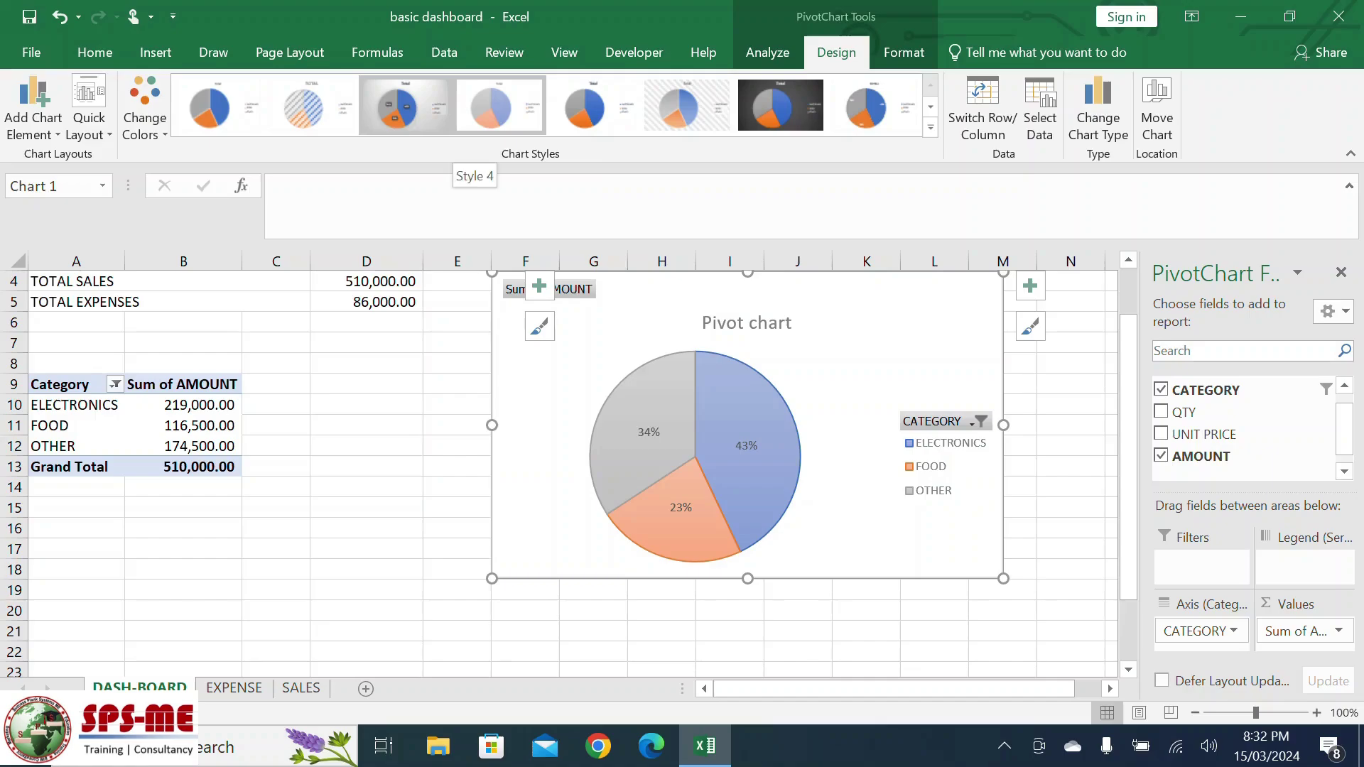
left_click(500, 106)
left_click(457, 467)
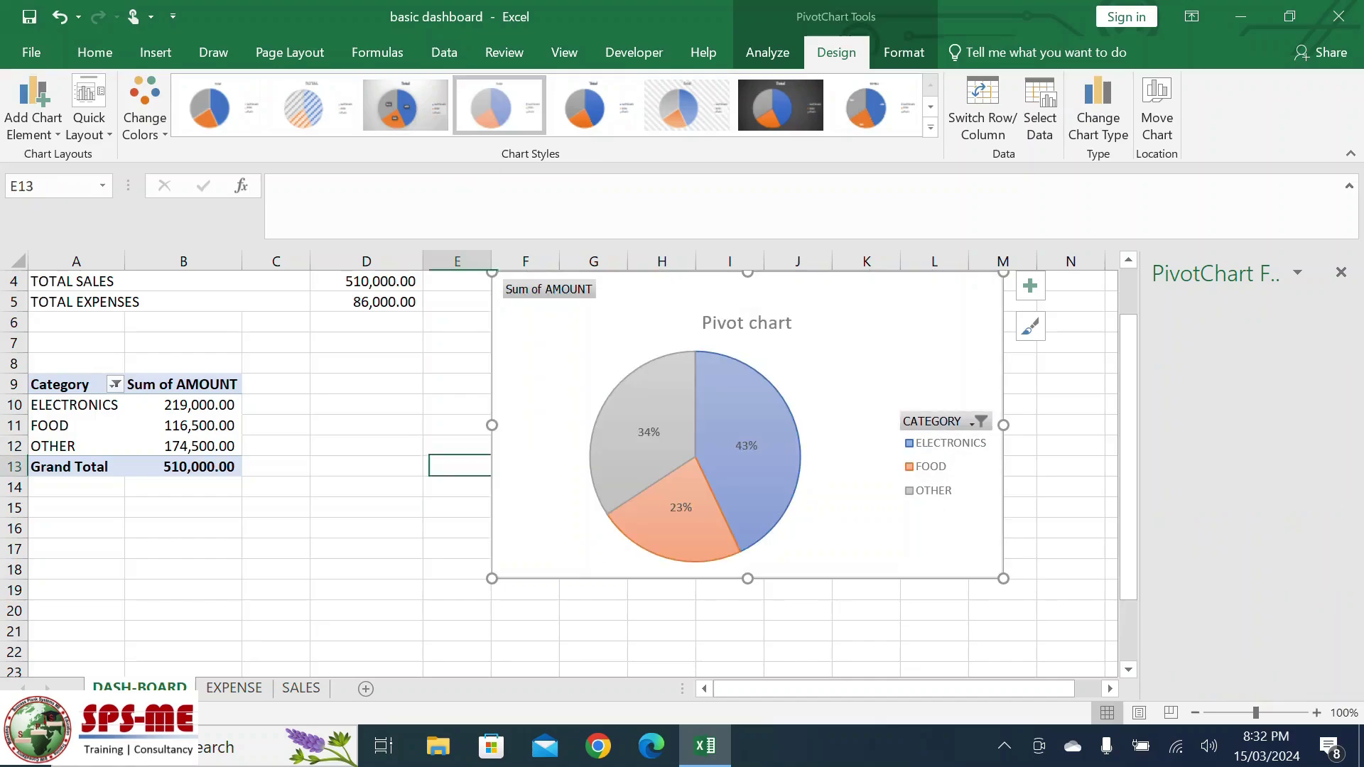
scroll(682, 474, "down", 1)
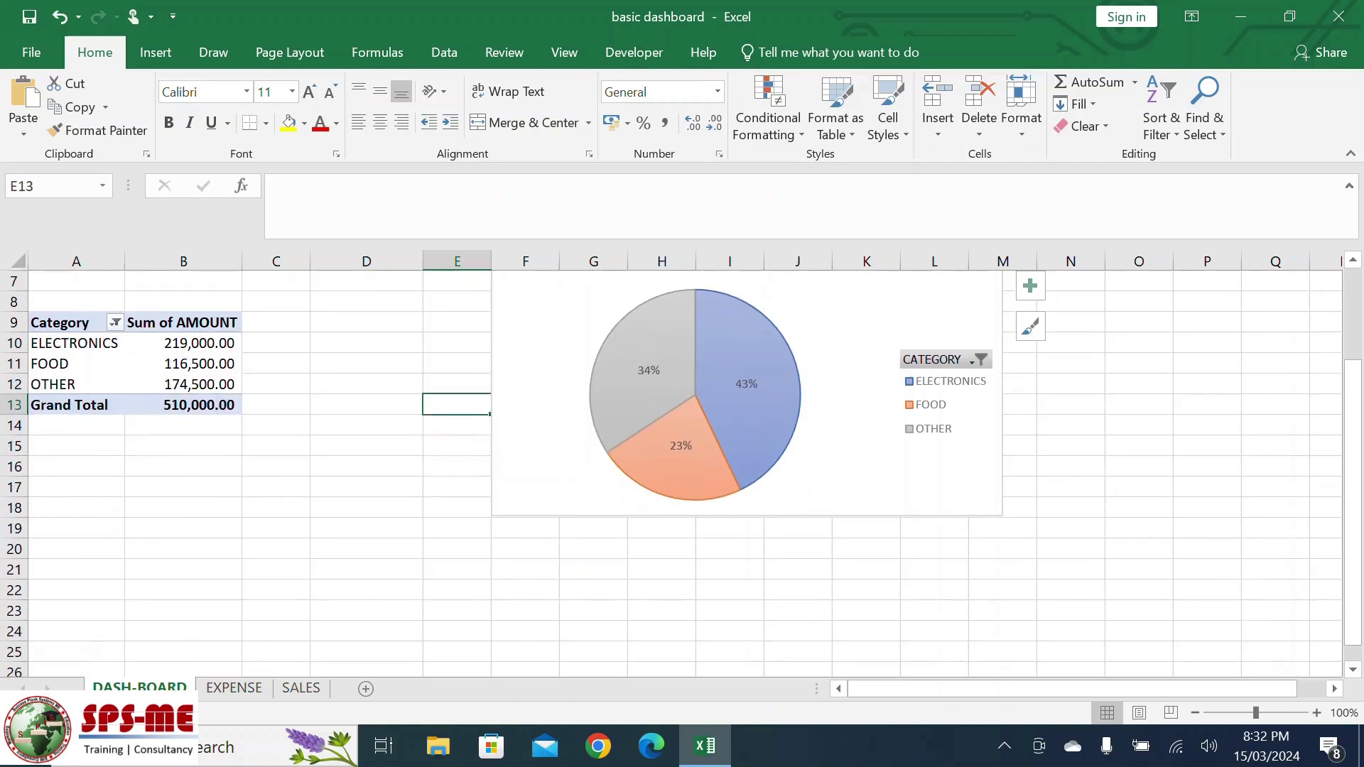
scroll(682, 474, "up", 1)
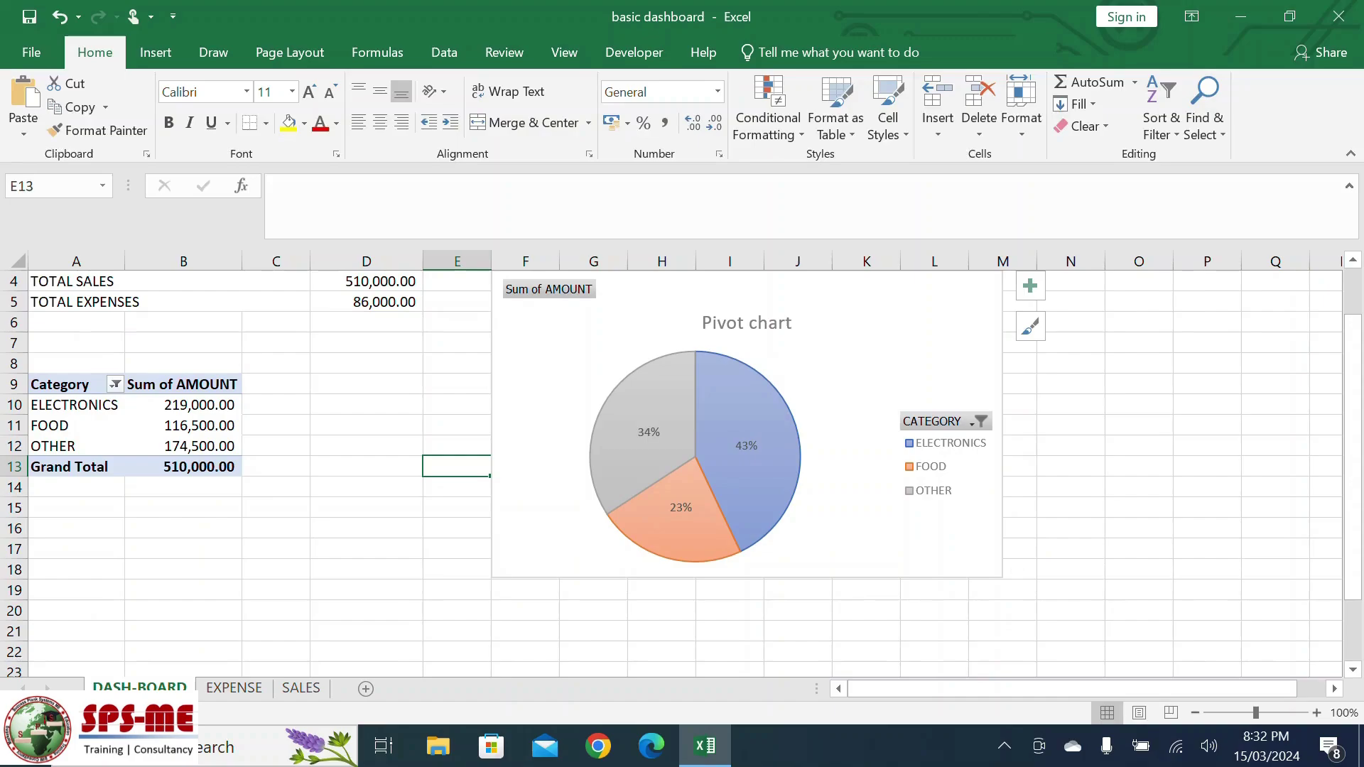
Replace the pie PivotChart's title with "SALES-2024" and deselect the chart.
left_click(746, 323)
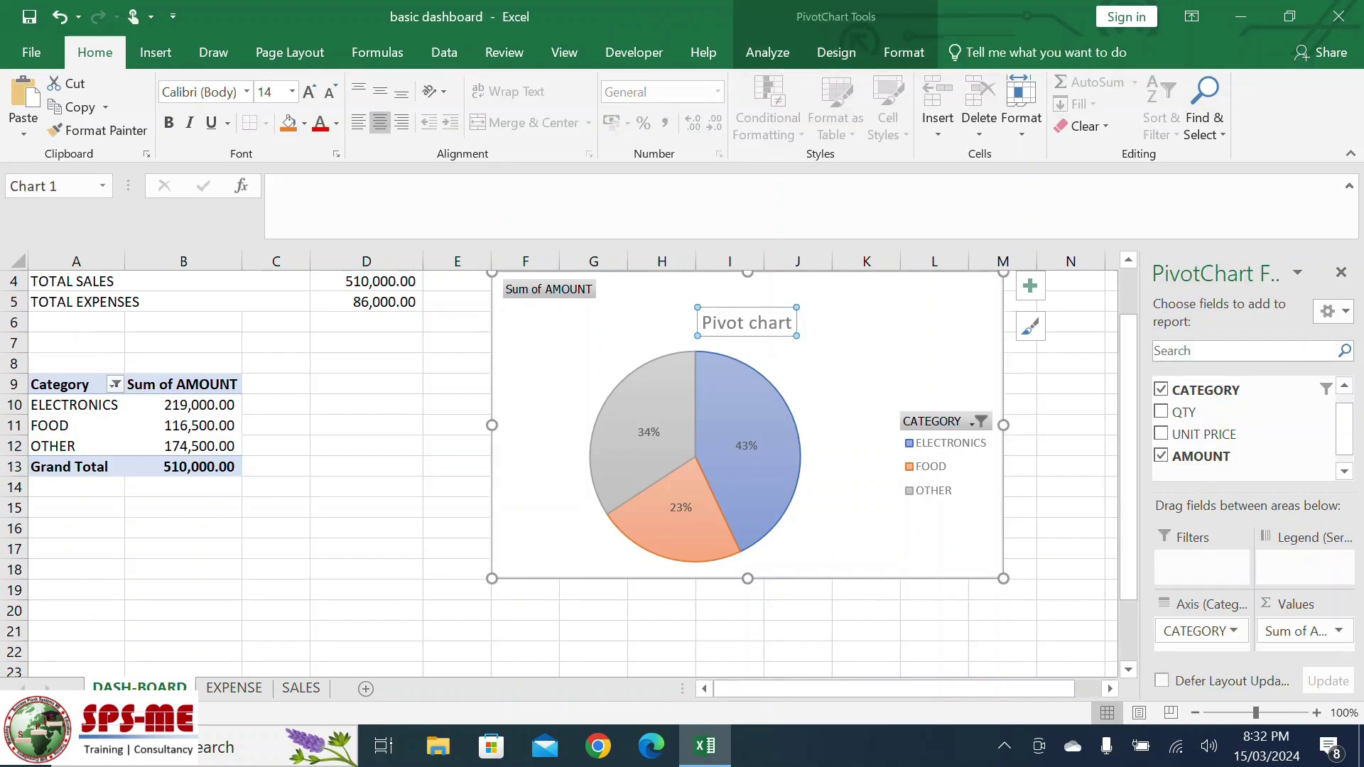
left_click_drag(702, 323, 796, 324)
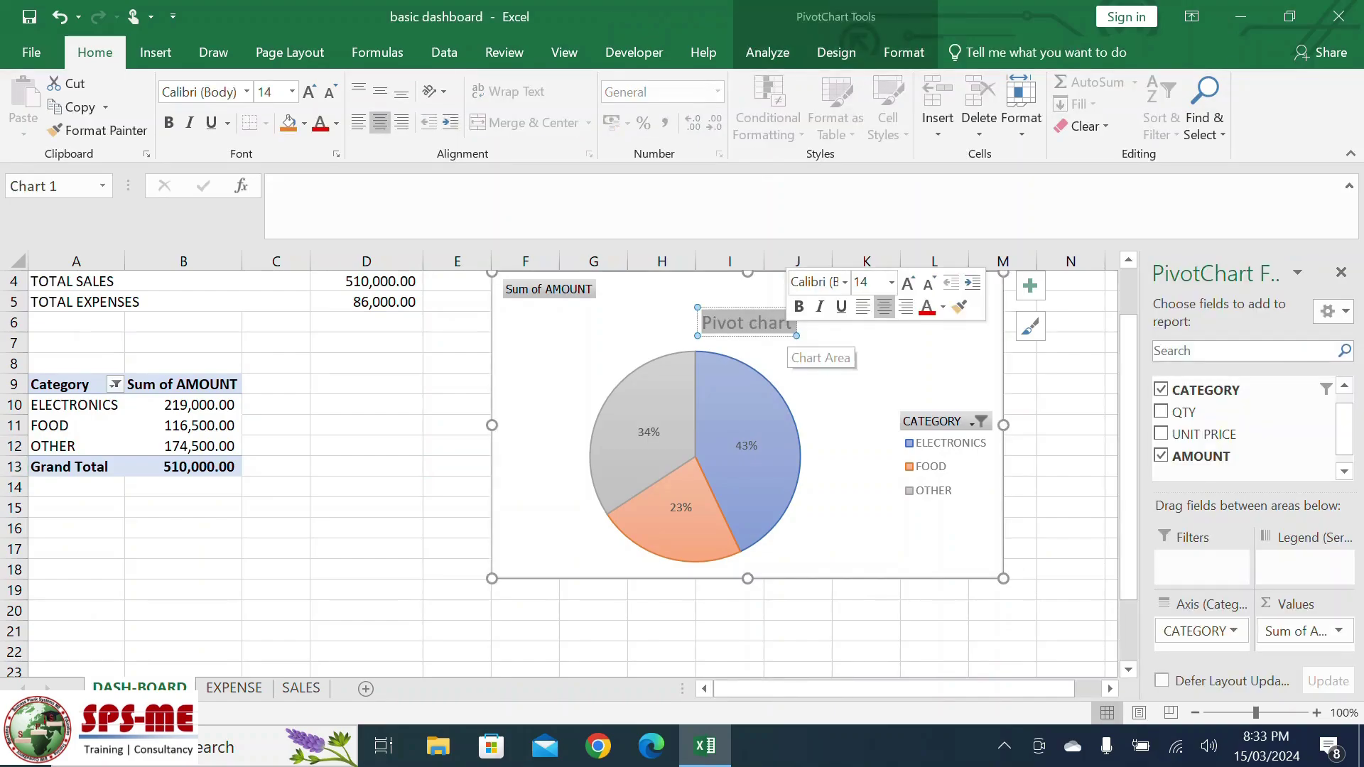
type("SAL")
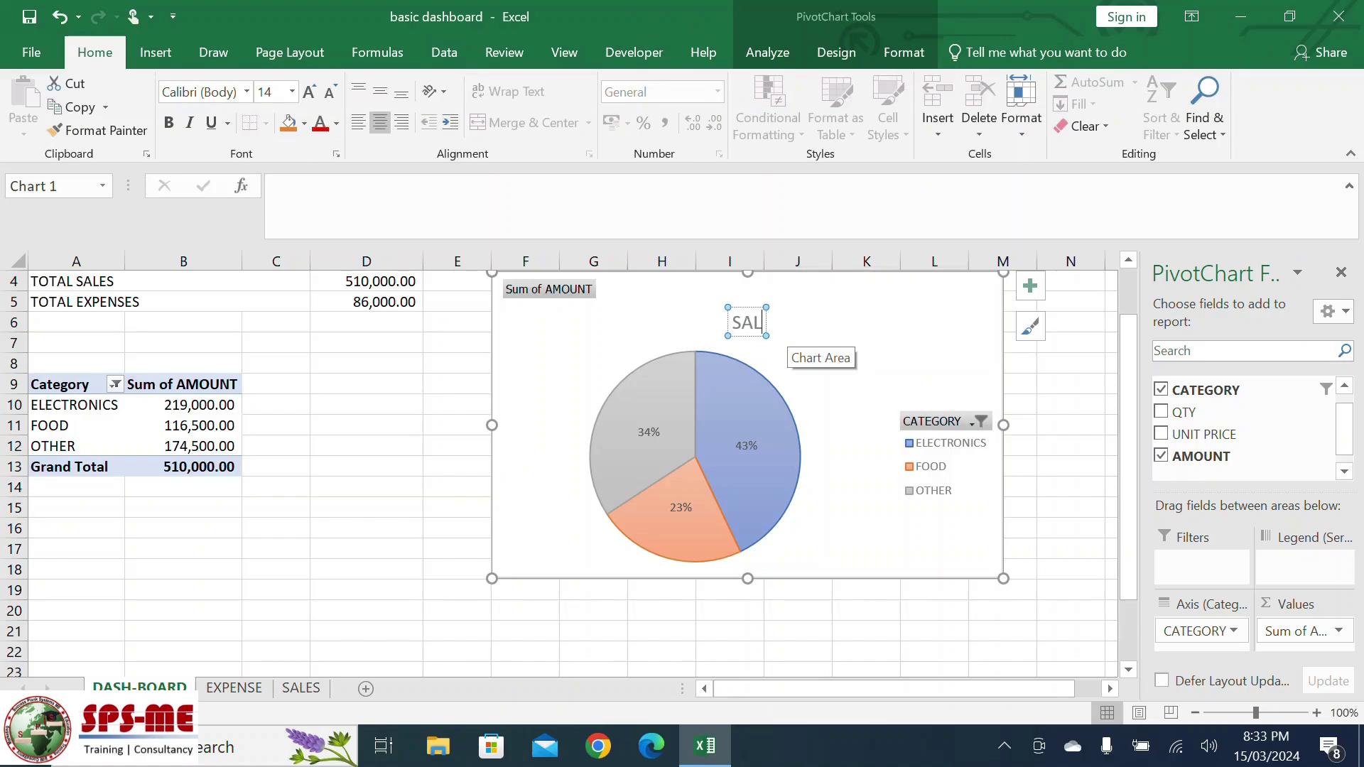
type("ES-")
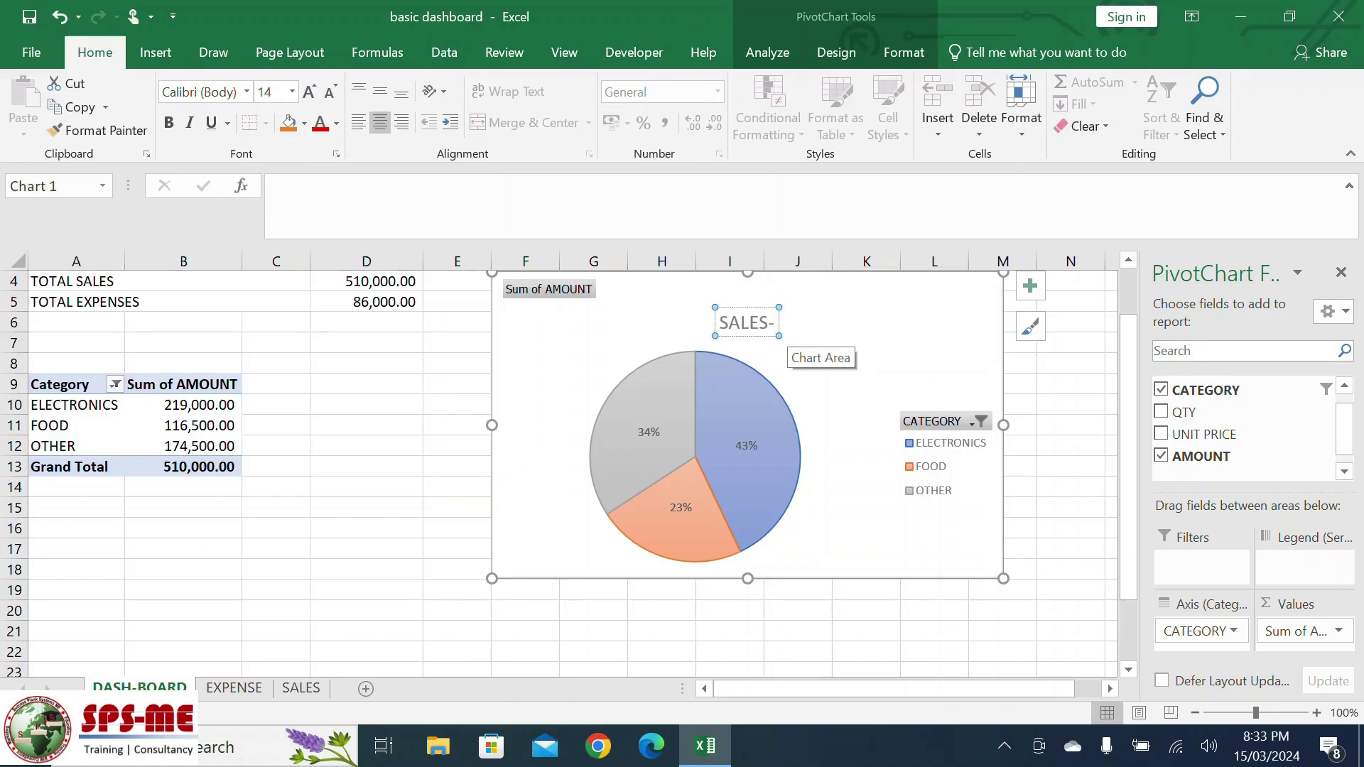
type(" @)@$")
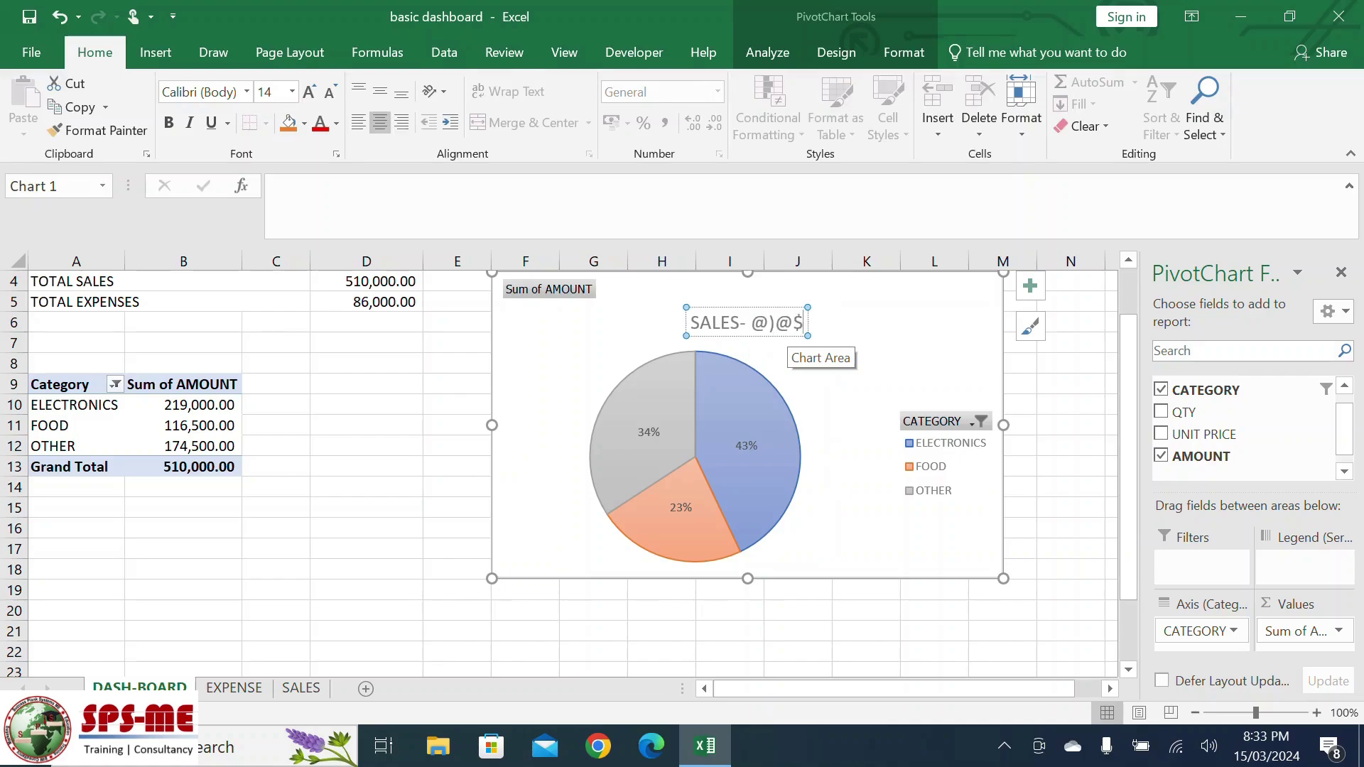
key("BackSpace")
key("BackSpace")
key("BackSpace")
key("BackSpace")
key("BackSpace")
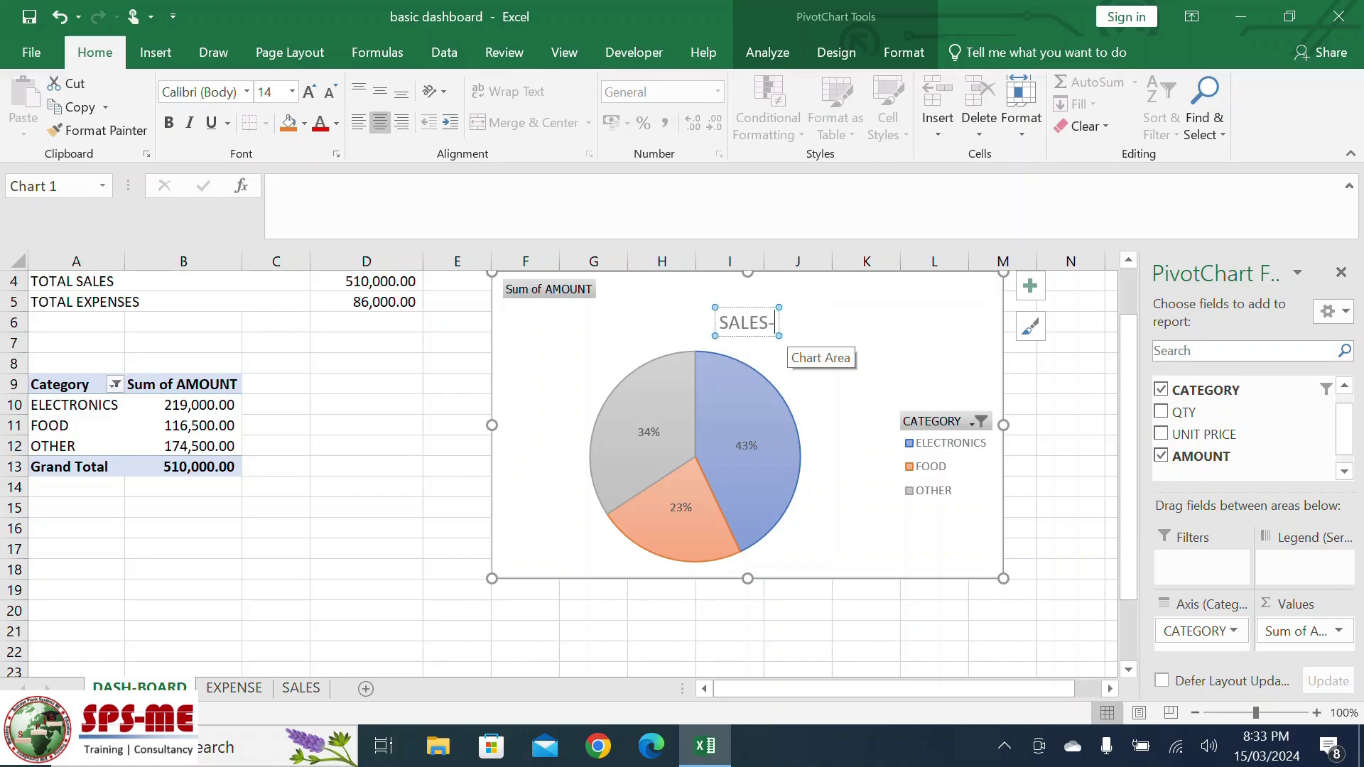
type("202")
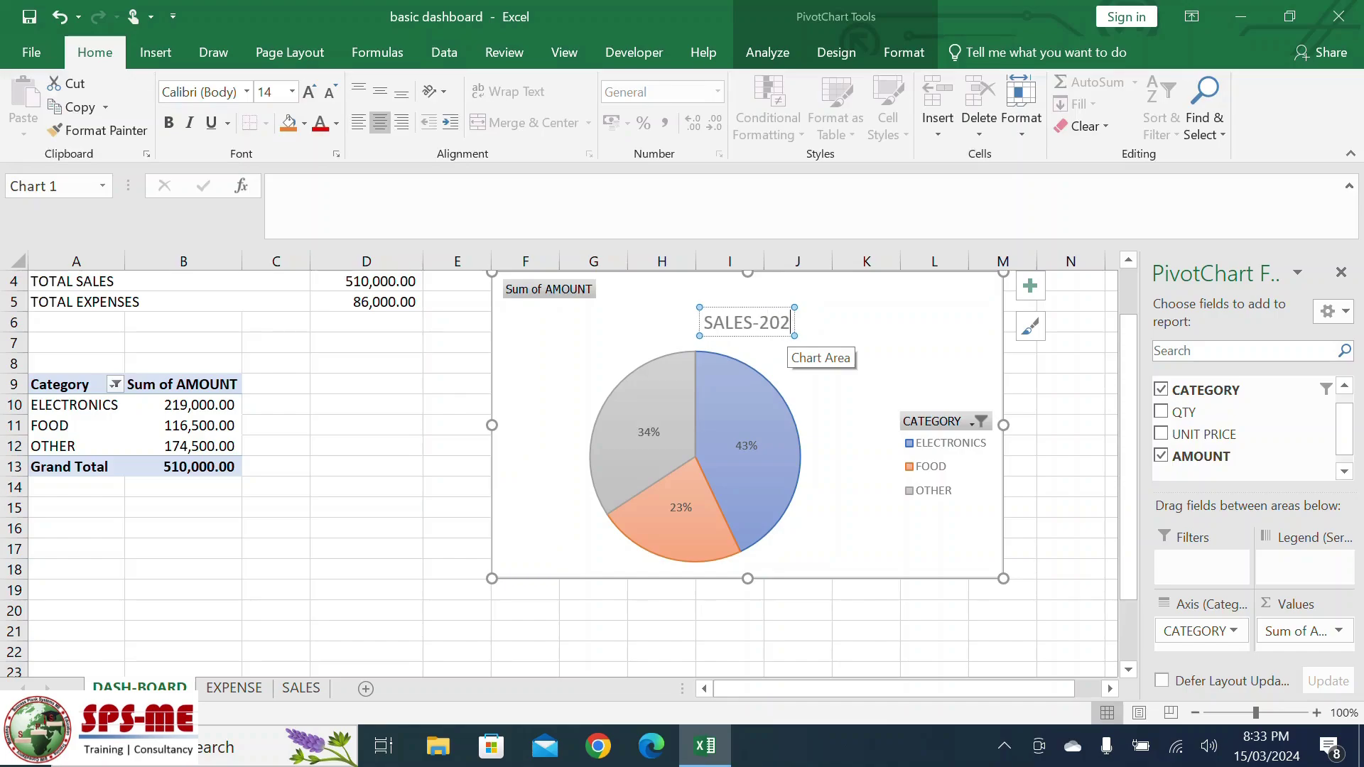
type("4")
left_click(866, 652)
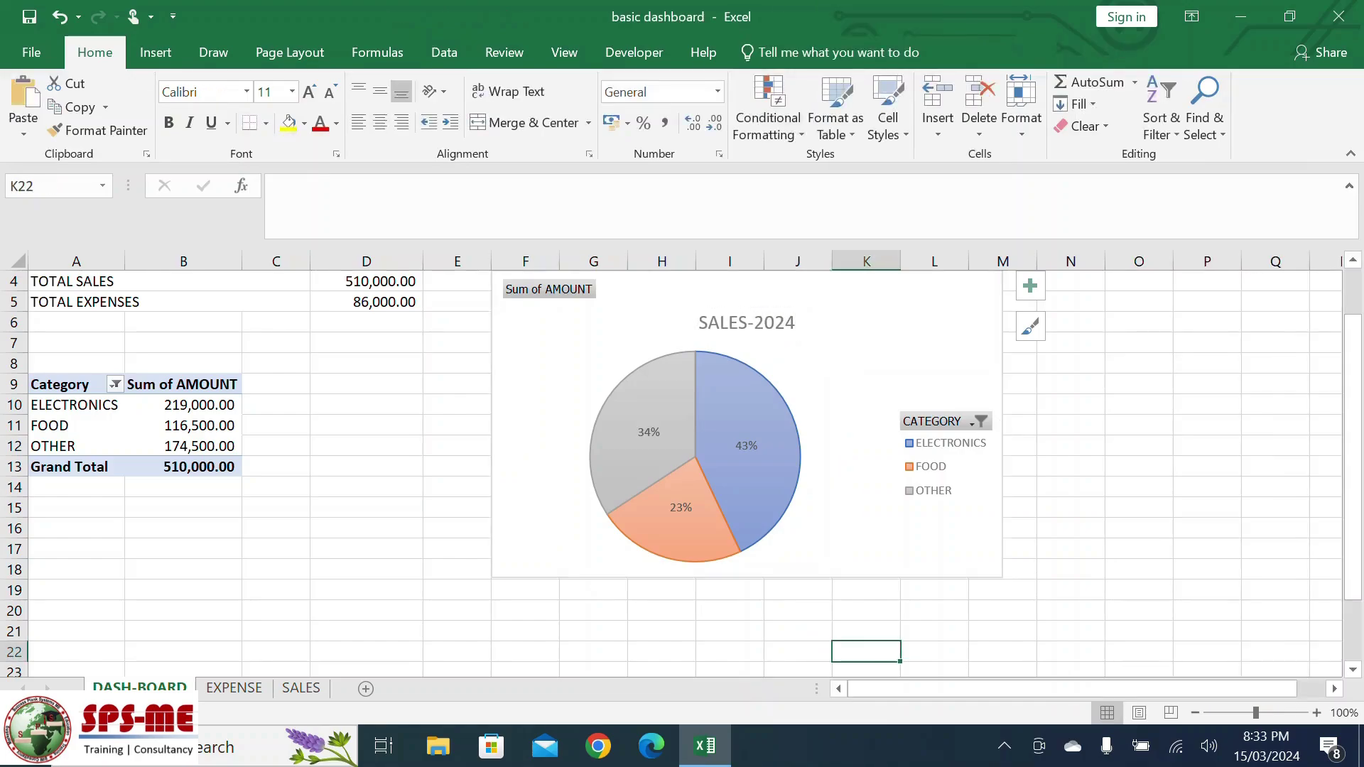
left_click(367, 528)
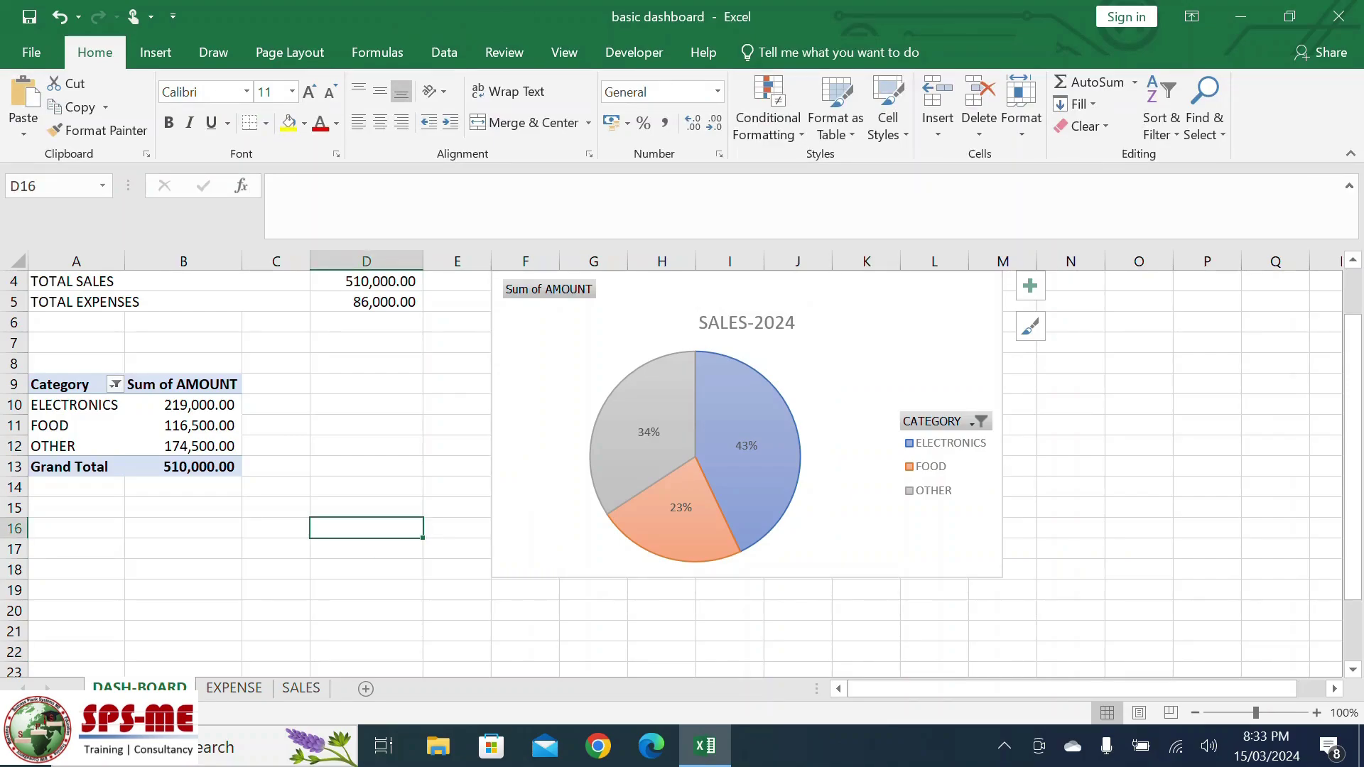
Move the SALES-2024 pie chart beside the pivot table, starting at column D, row 8, and shrink it to end around row 18.
mouse_move(743, 442)
scroll(682, 469, "down", 2)
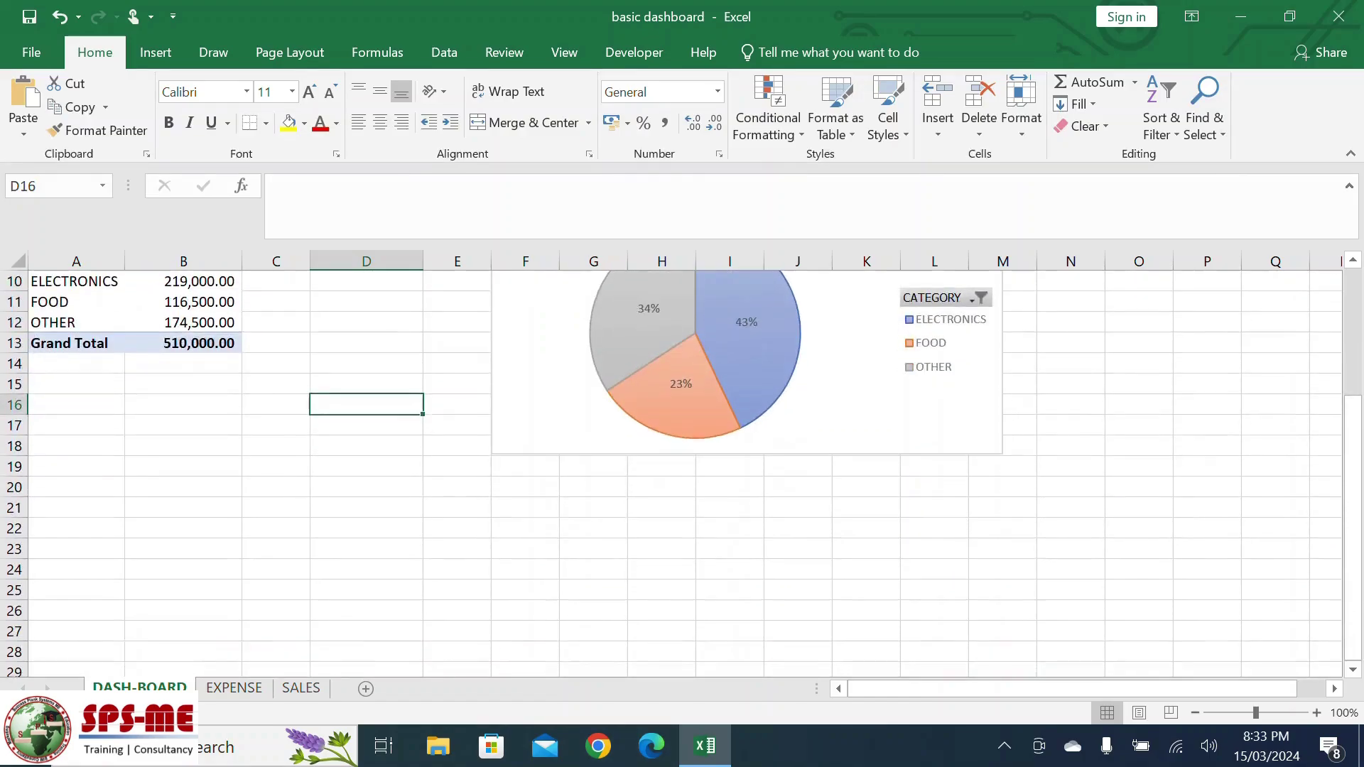
scroll(683, 469, "up", 3)
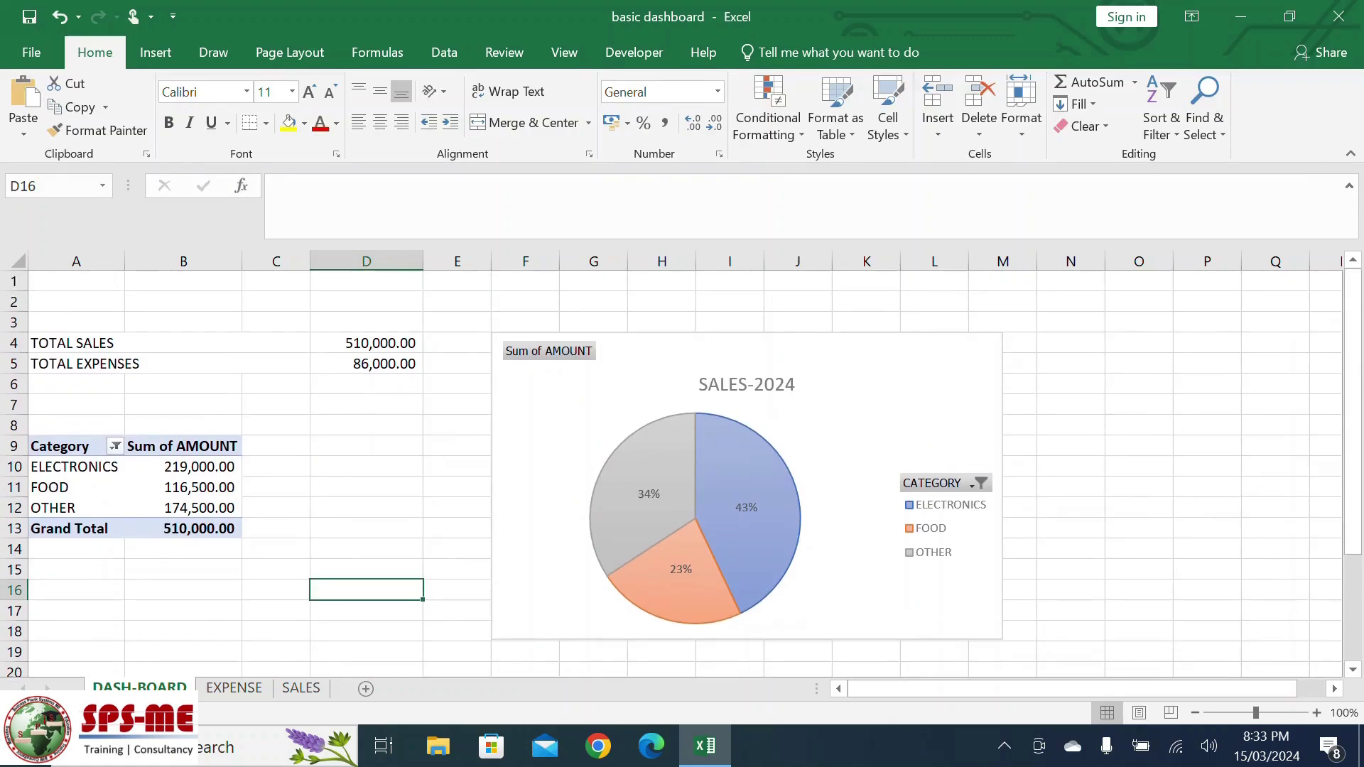
left_click_drag(852, 419, 671, 520)
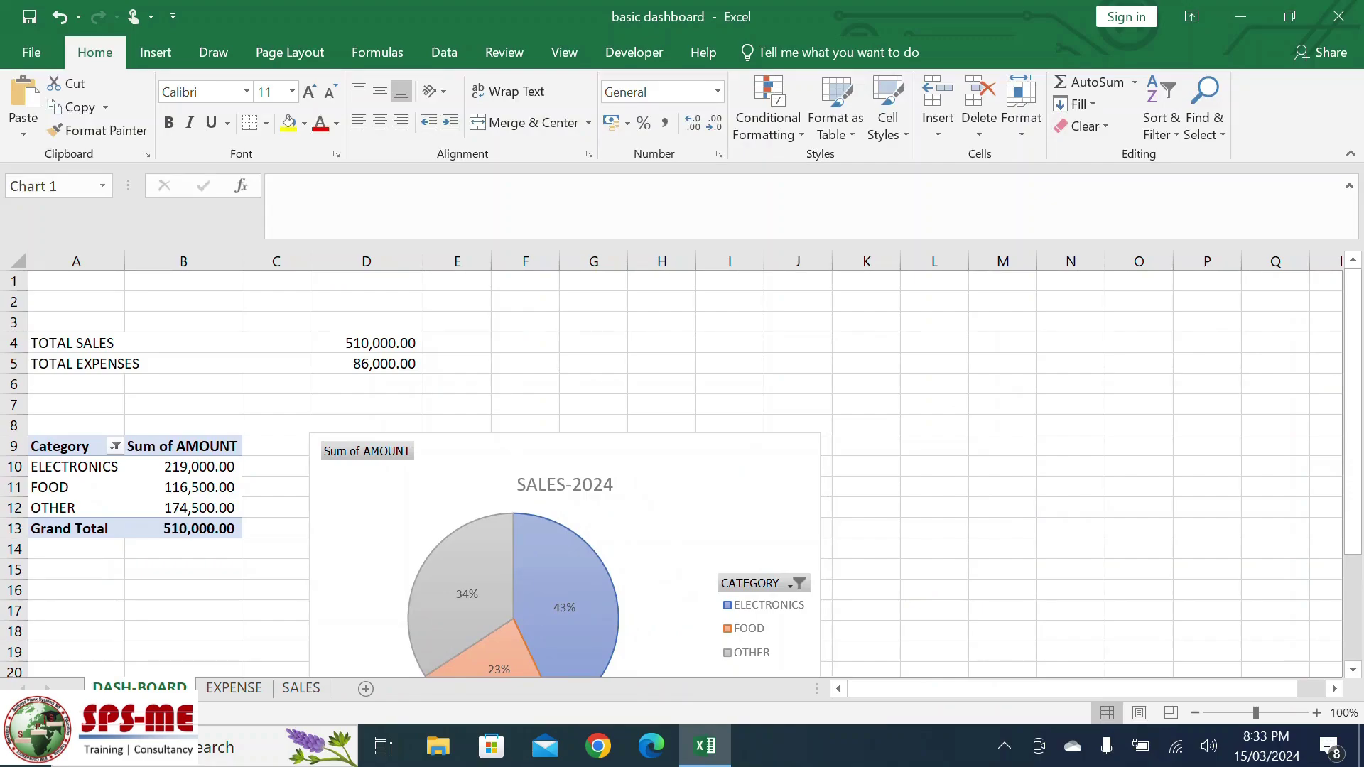
scroll(568, 469, "down", 2)
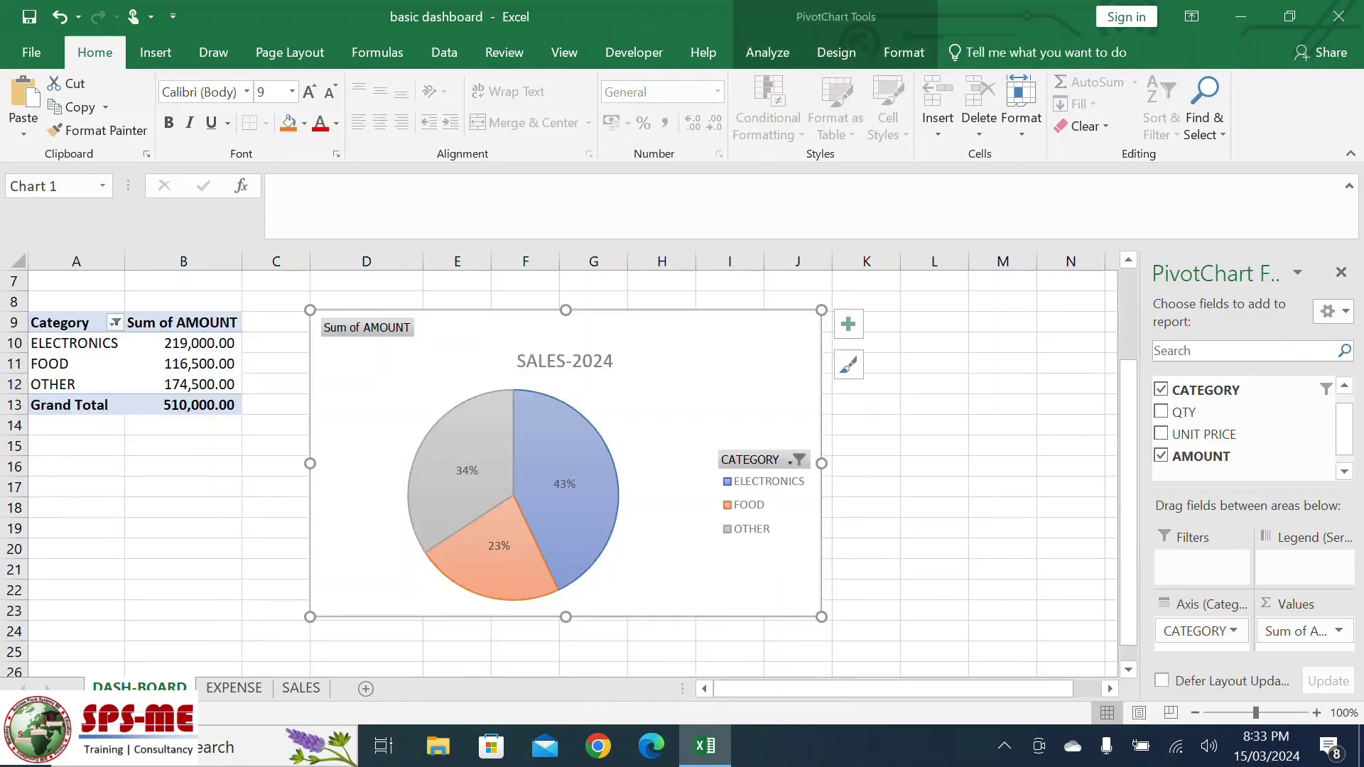
mouse_move(822, 617)
left_mouse_down()
mouse_move(725, 542)
mouse_move(685, 536)
left_mouse_up()
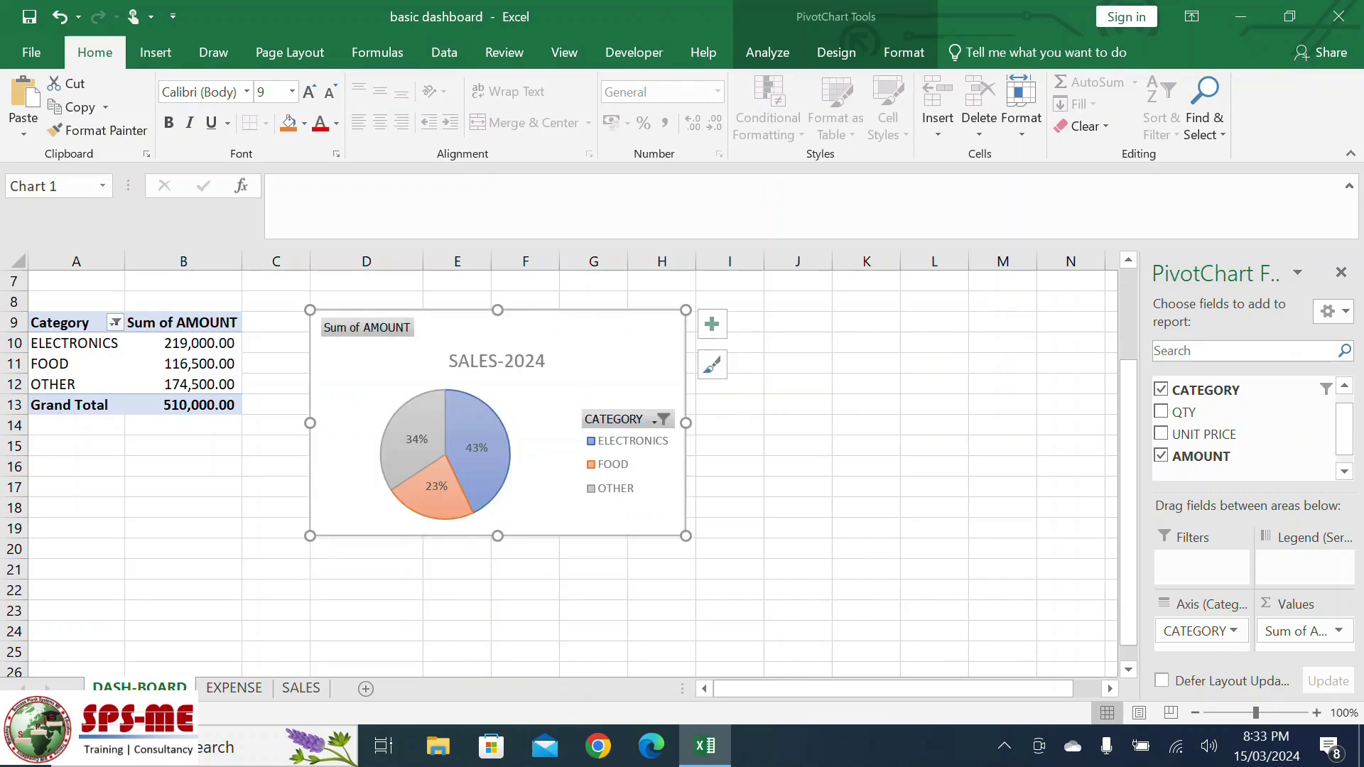
mouse_move(597, 355)
left_mouse_down()
mouse_move(644, 351)
mouse_move(654, 333)
mouse_move(598, 335)
left_mouse_up()
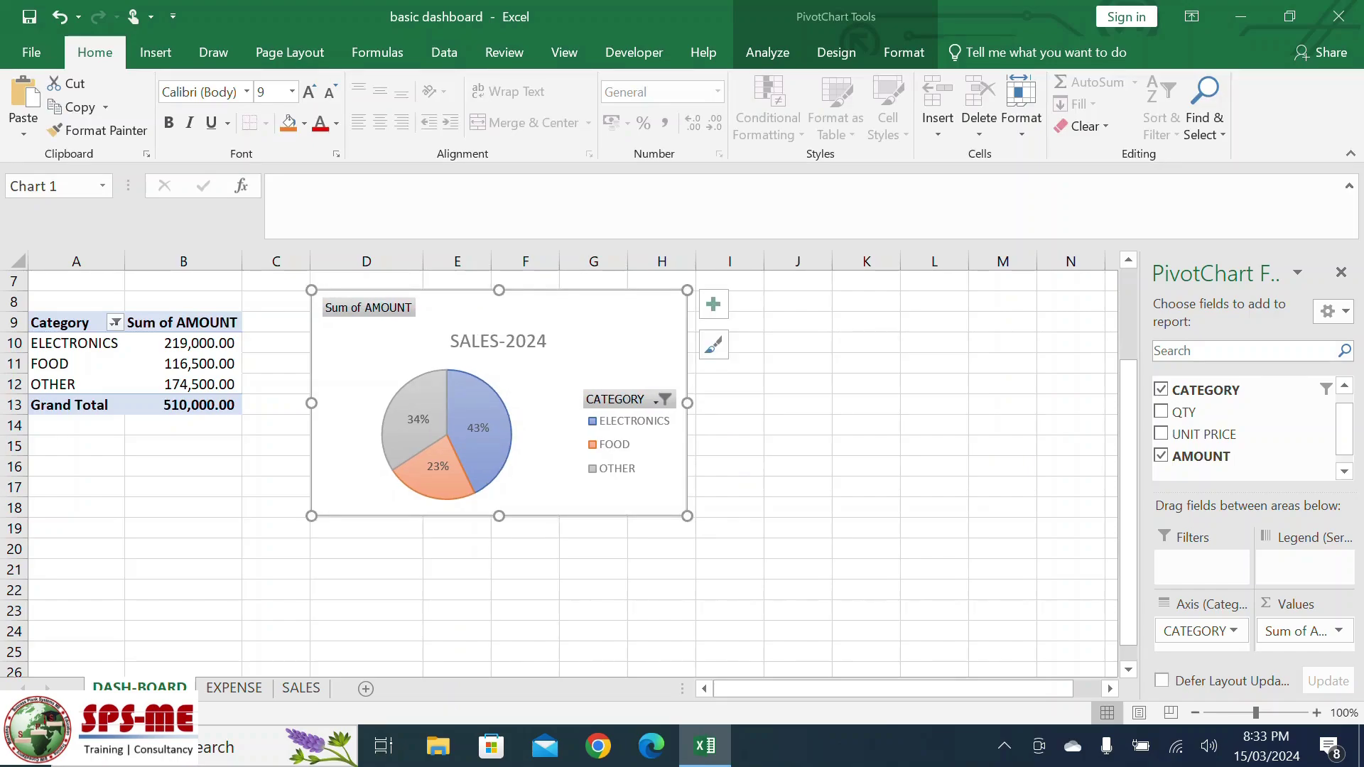
scroll(569, 469, "up", 2)
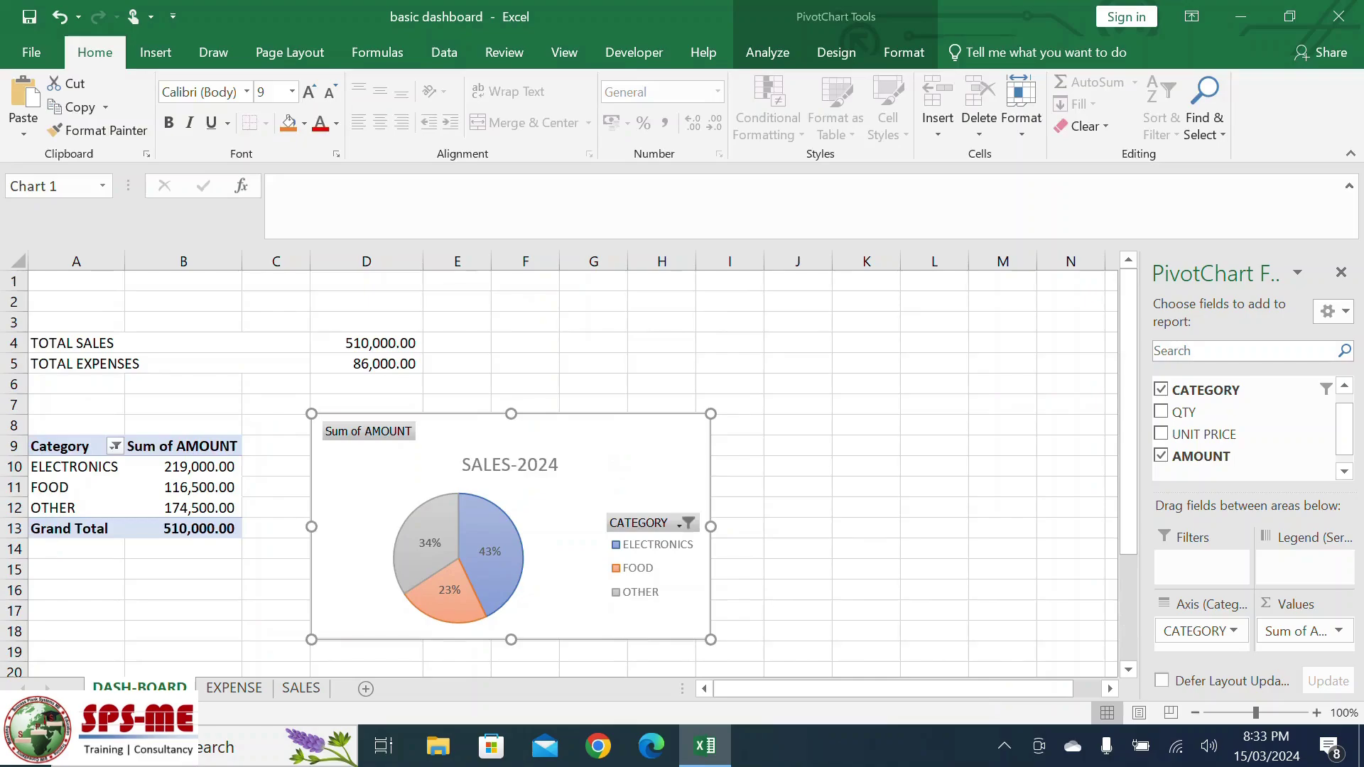
Insert two blank rows at row 7, between the totals and the pivot table.
left_click(183, 631)
left_click(14, 405)
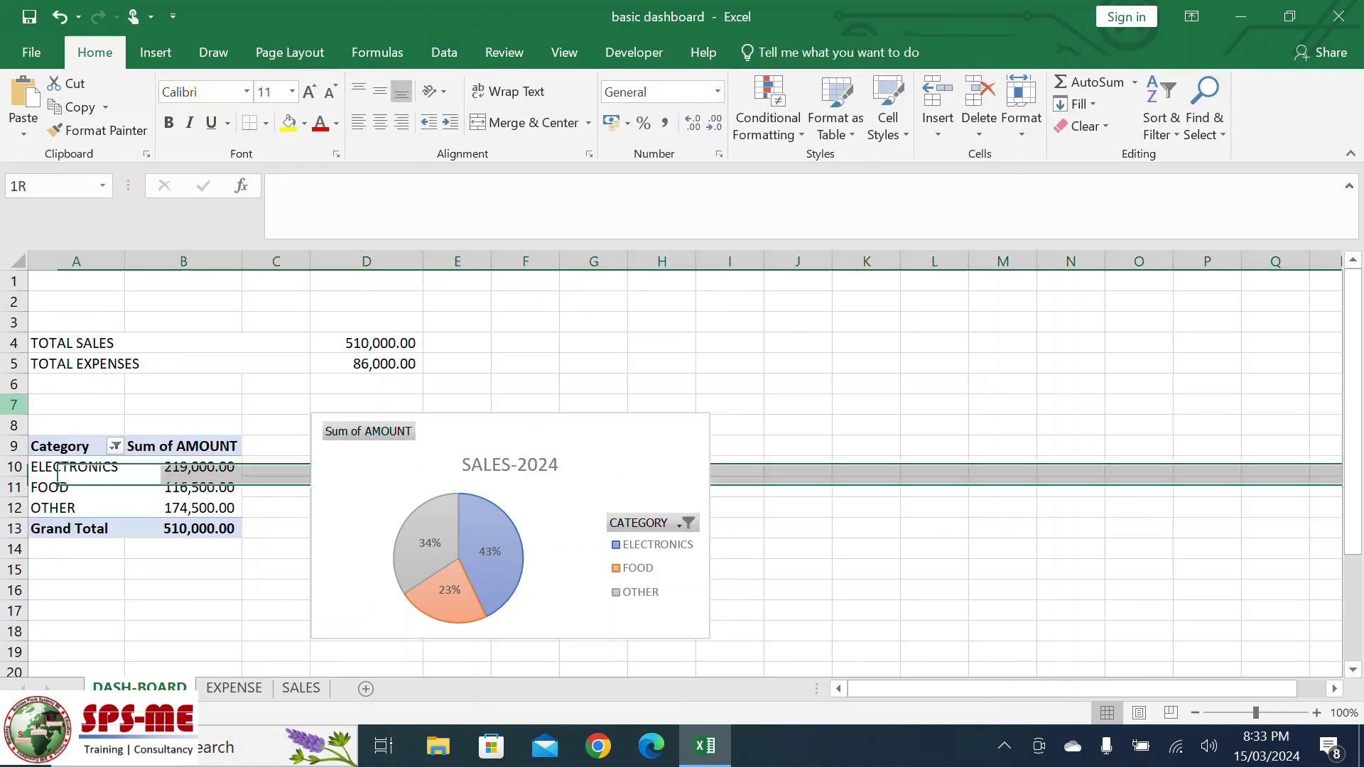
right_click(22, 408)
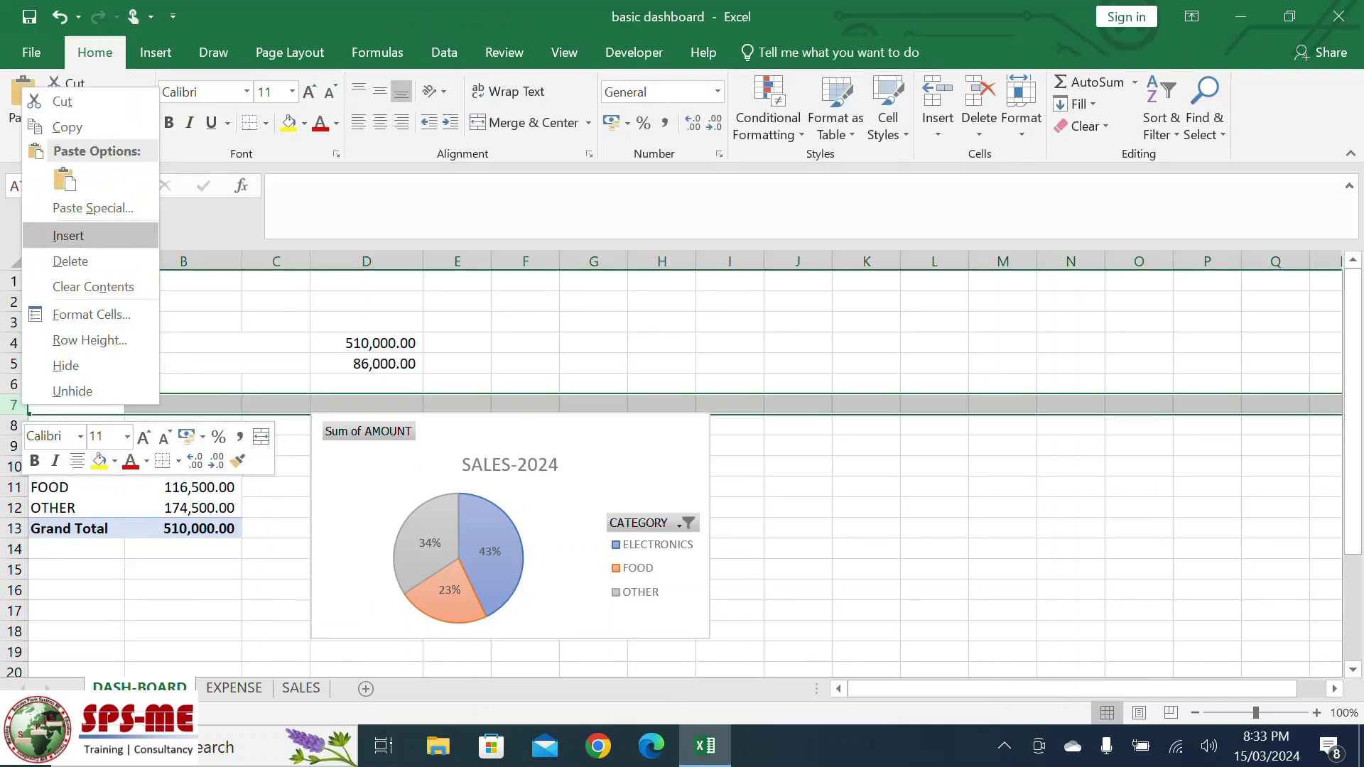
left_click(68, 235)
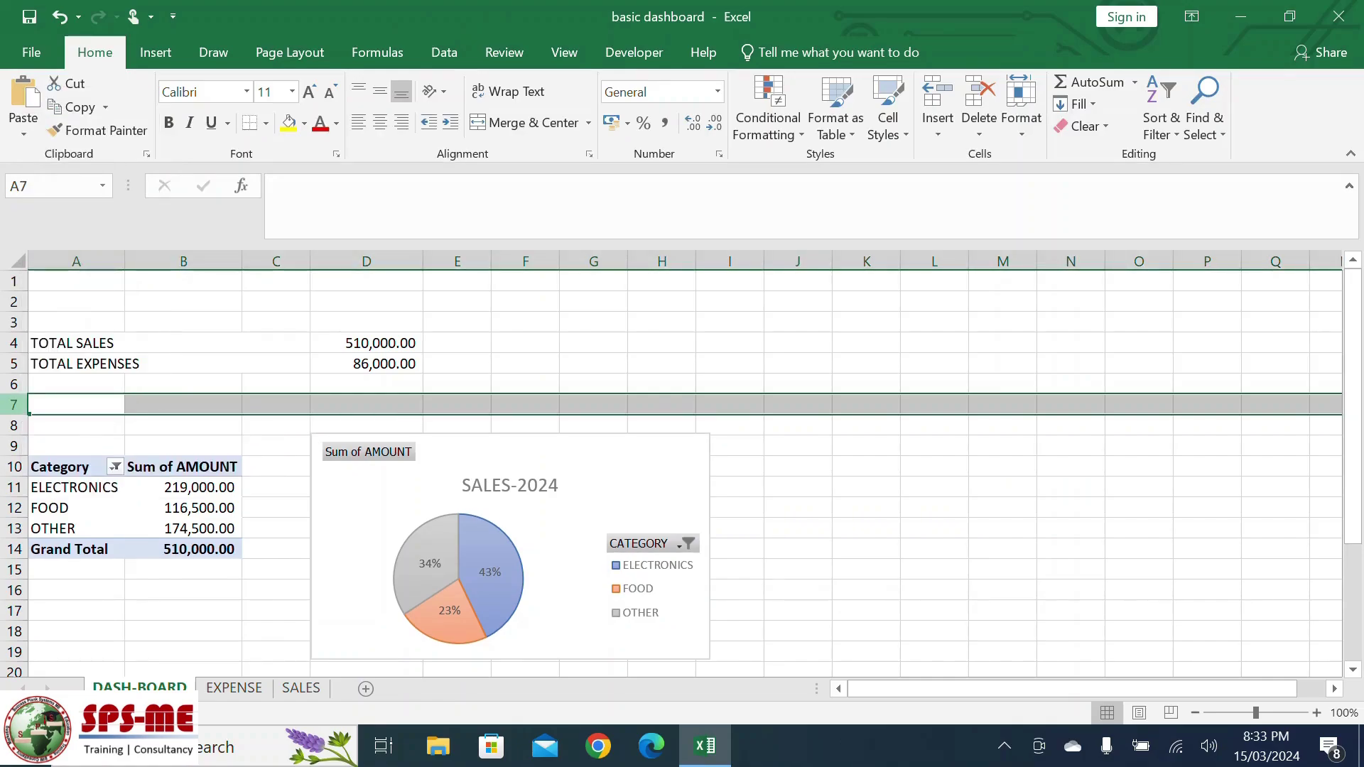
right_click(14, 405)
left_click(68, 237)
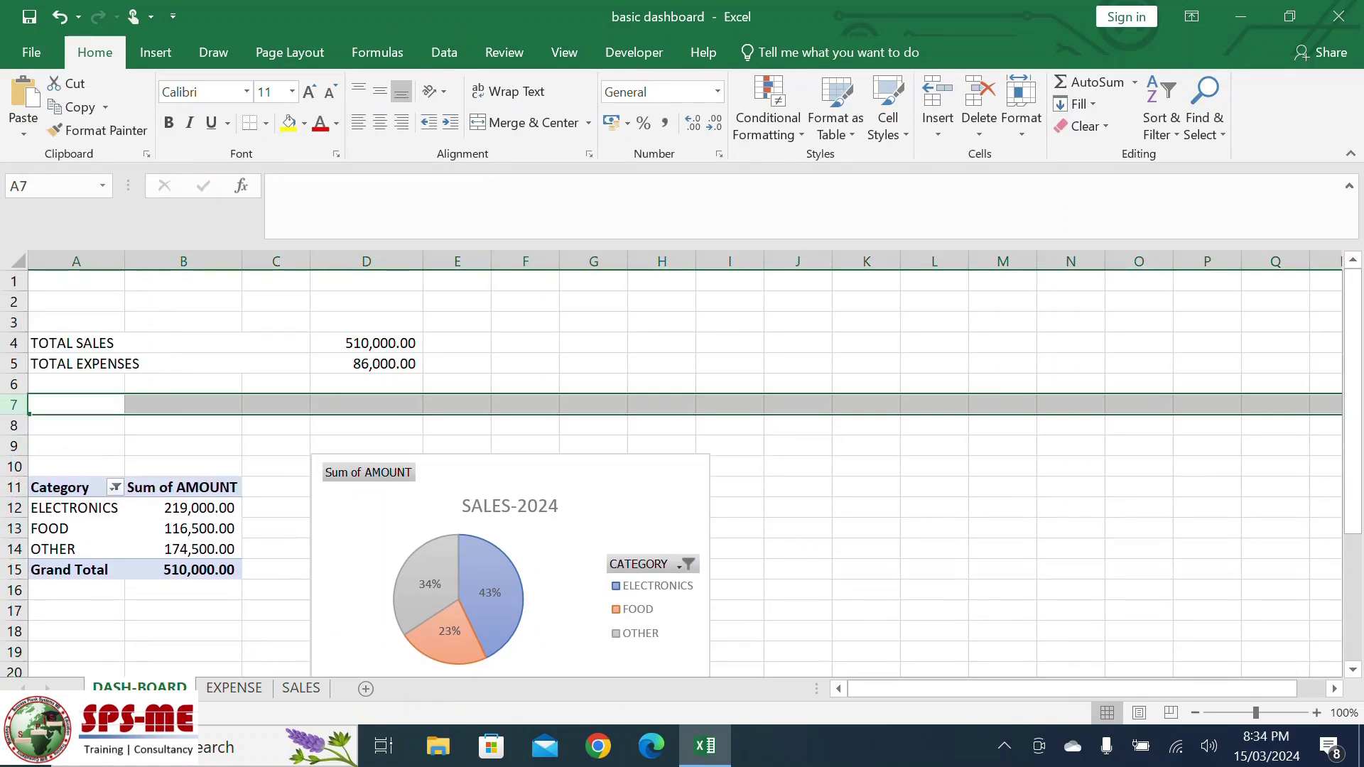
left_click(866, 528)
Open the EXPENSE sheet and go to the start of the monthly expenses table.
scroll(866, 528, "down", 4)
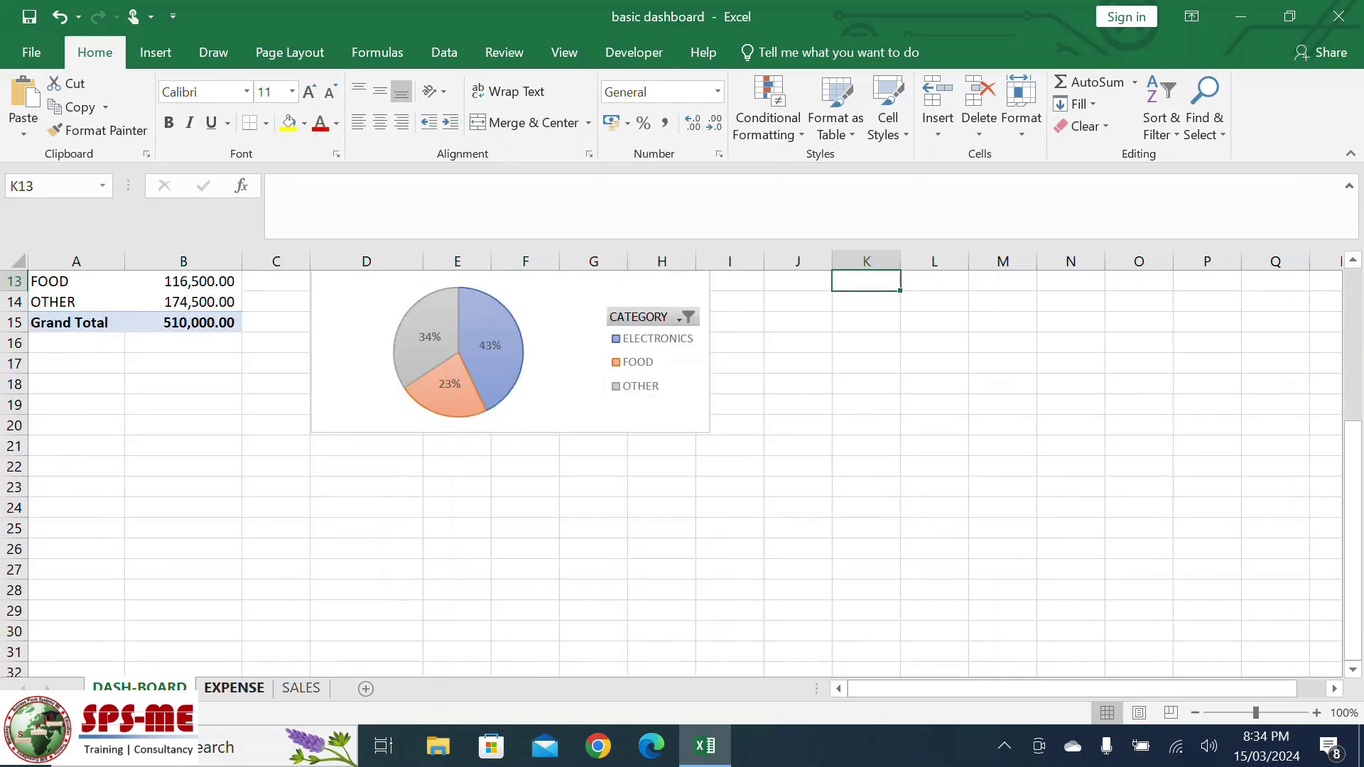
left_click(234, 687)
scroll(213, 469, "up", 7)
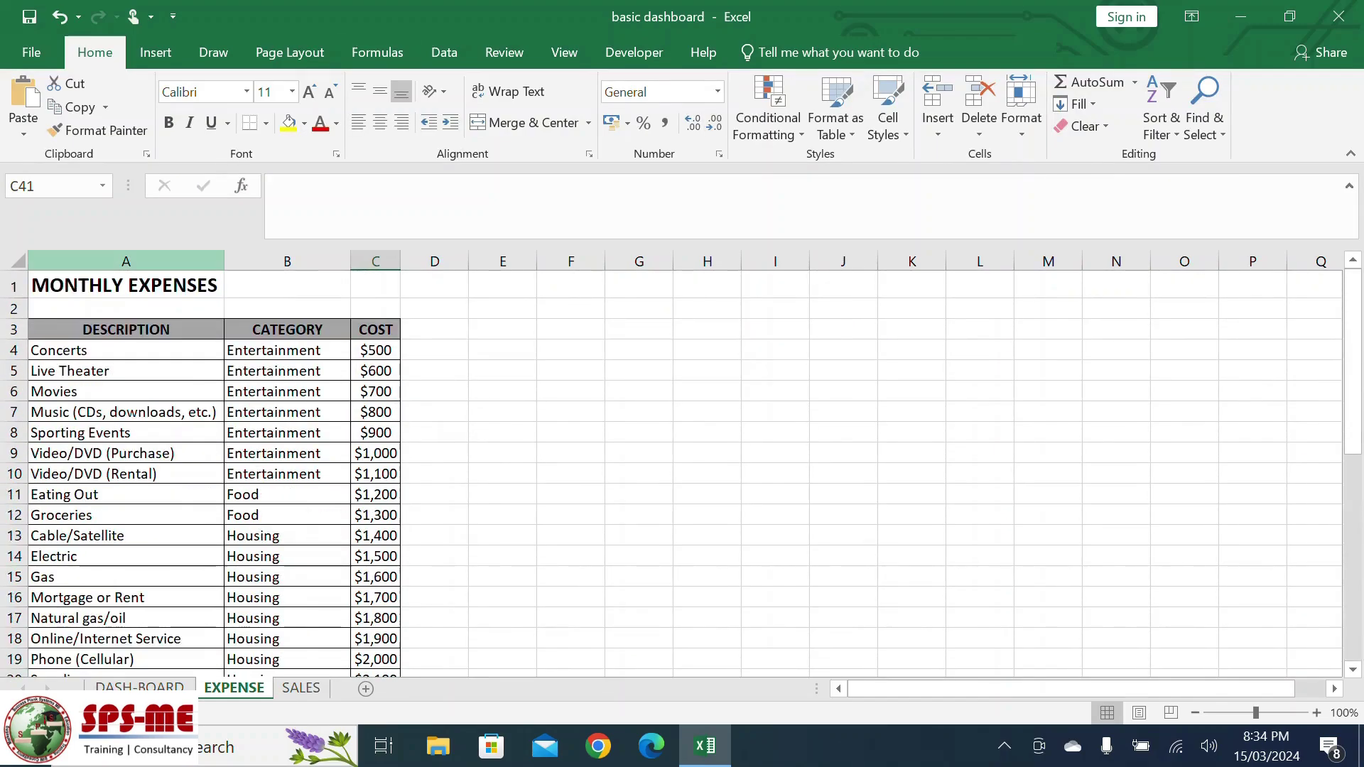
left_click_drag(125, 260, 376, 261)
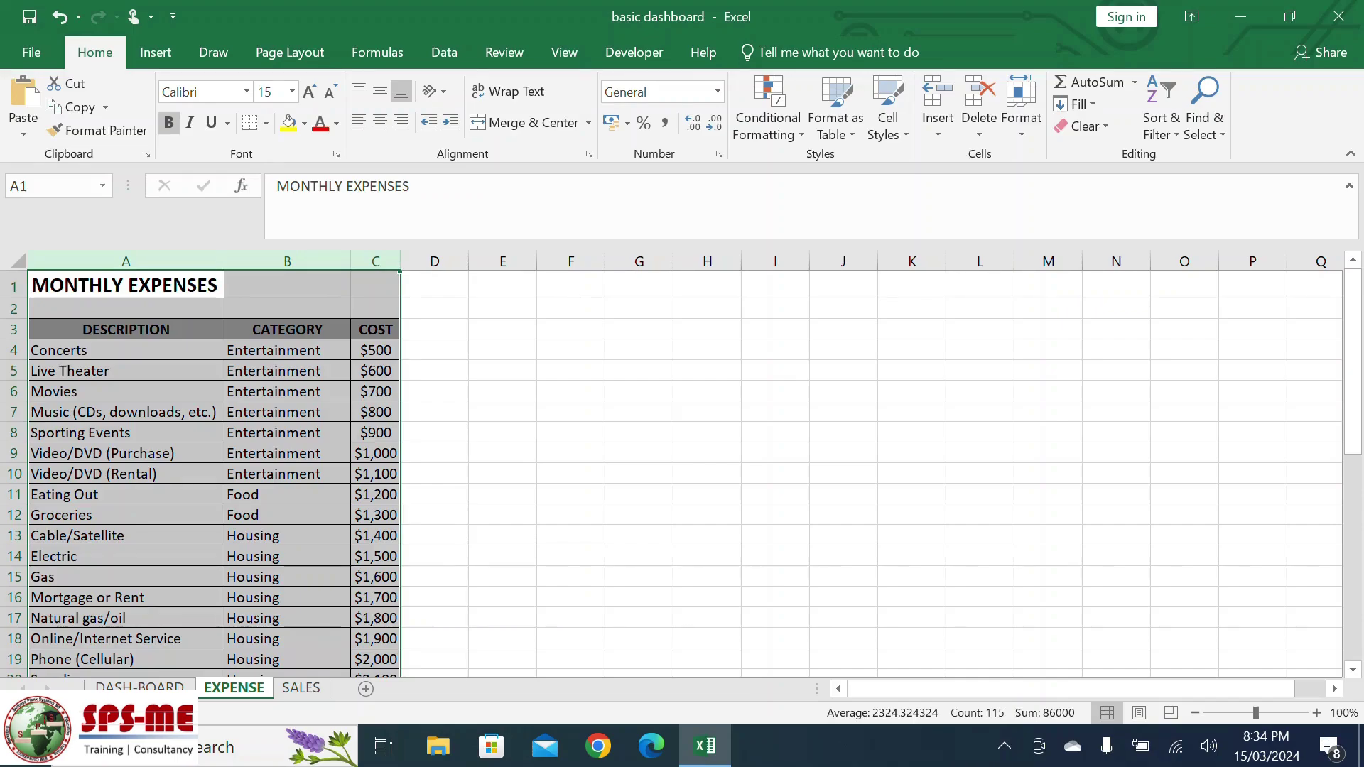
key("Tab")
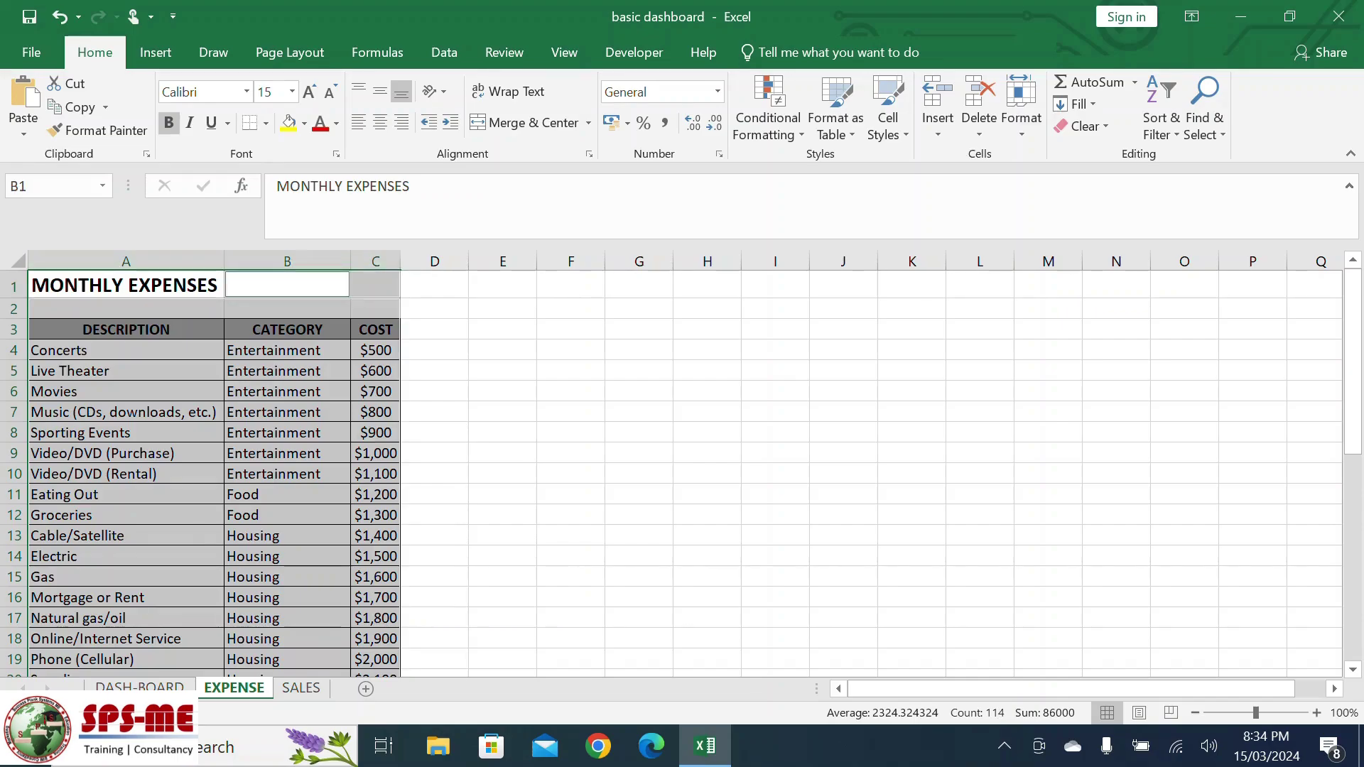
left_click(640, 433)
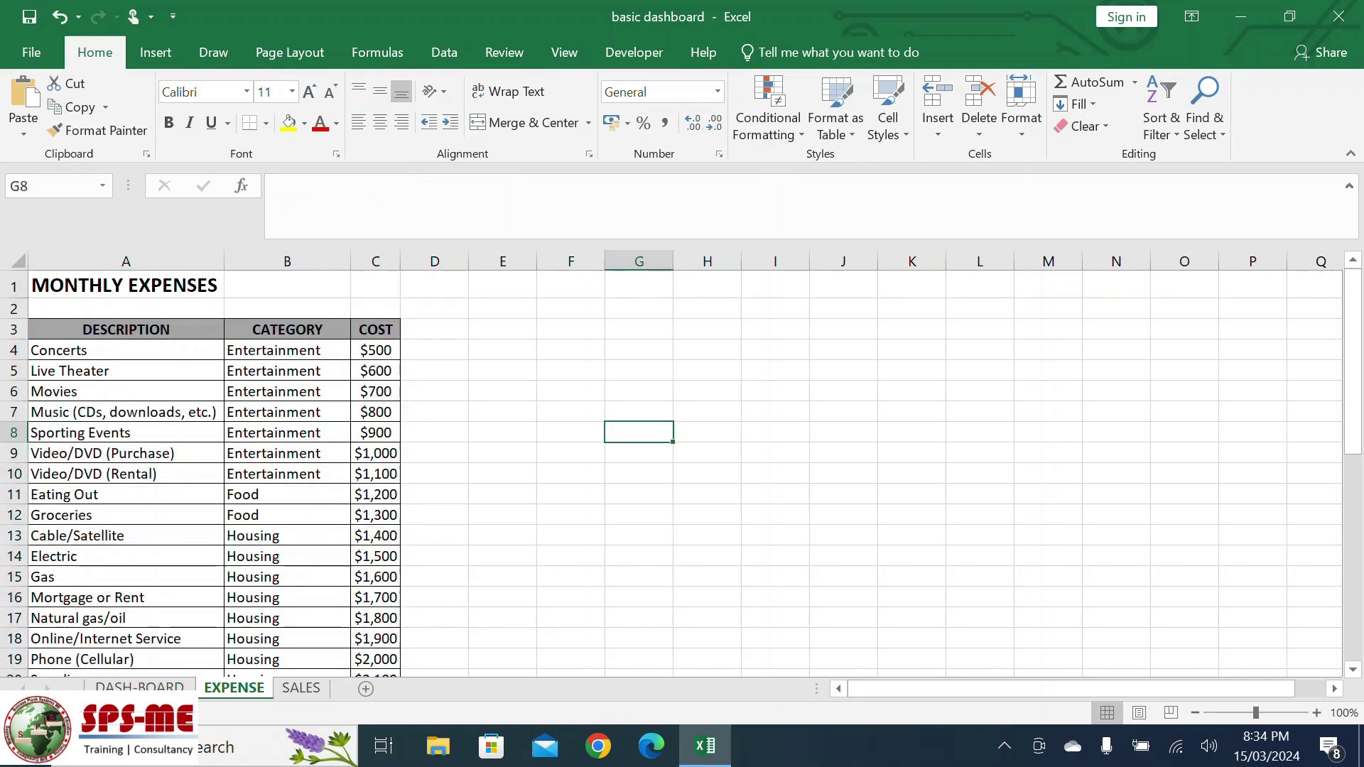
Insert a PivotChart from EXPENSE columns A to C, leaving out rows 1 and 2, placed on the existing DASH-BOARD sheet at cell A24.
left_click_drag(128, 262, 375, 261)
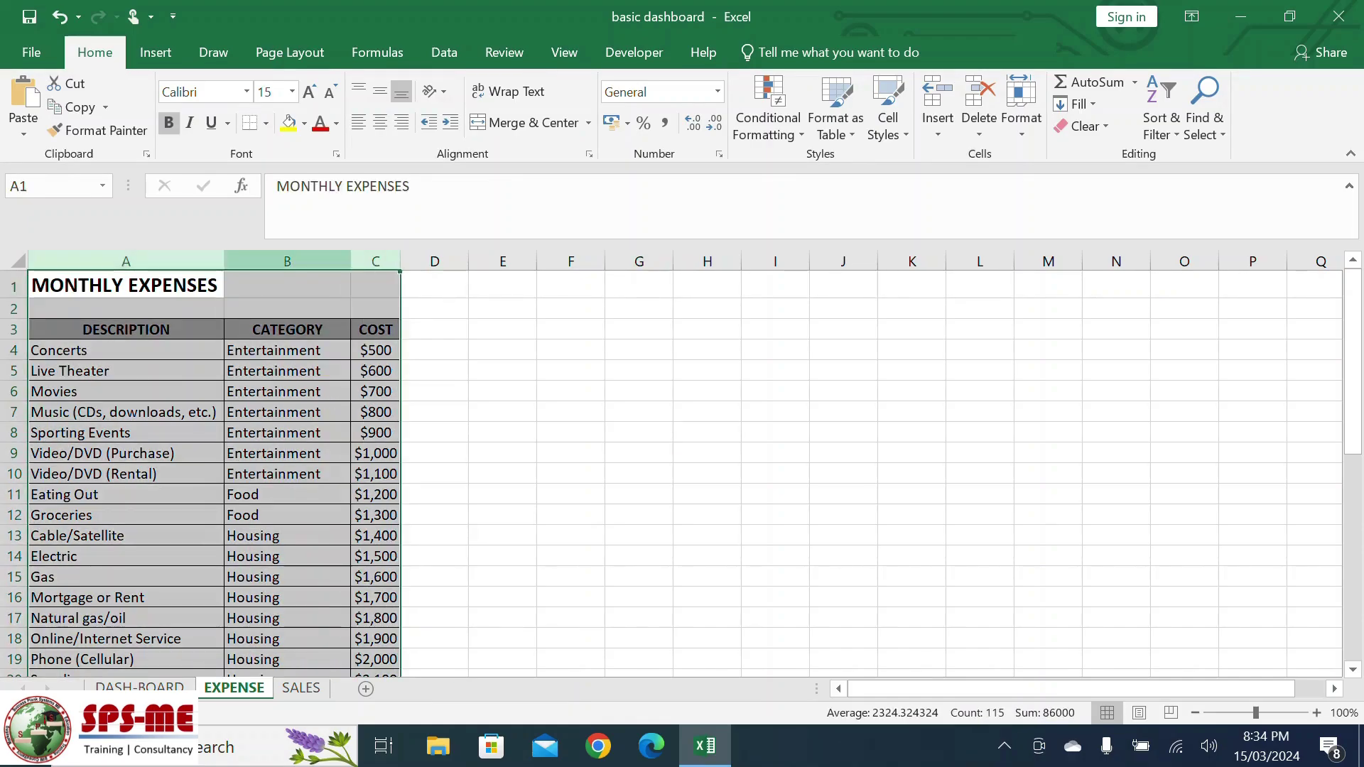
left_click_drag(170, 262, 375, 261)
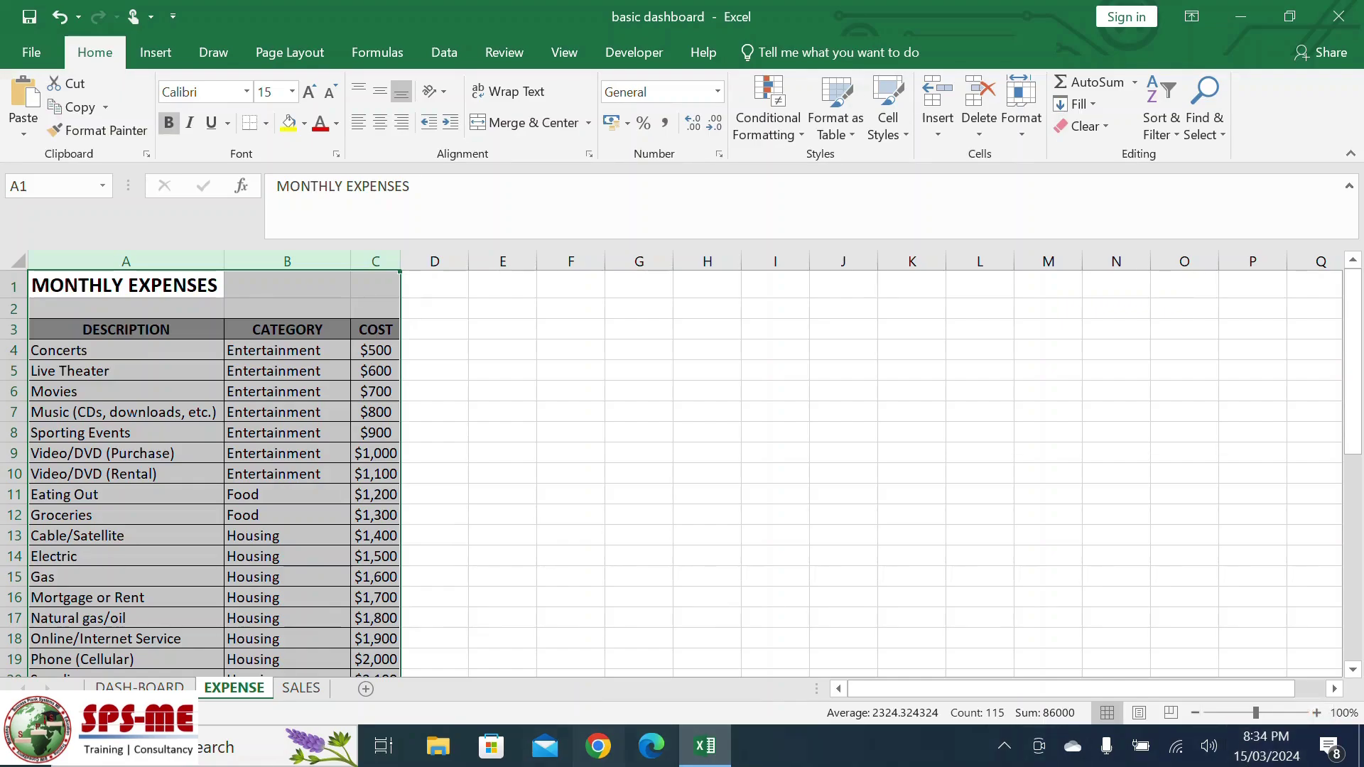
left_click(13, 285)
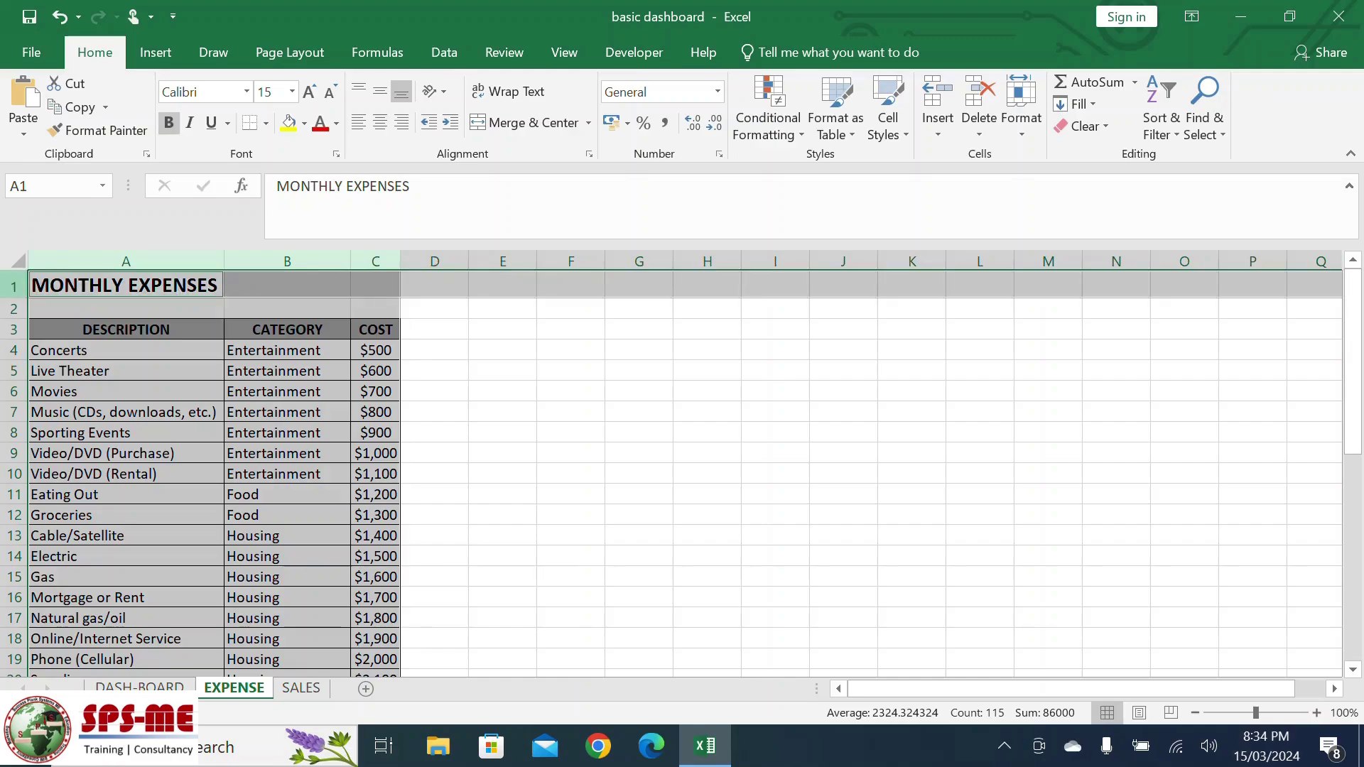
left_click(14, 309, "ctrl")
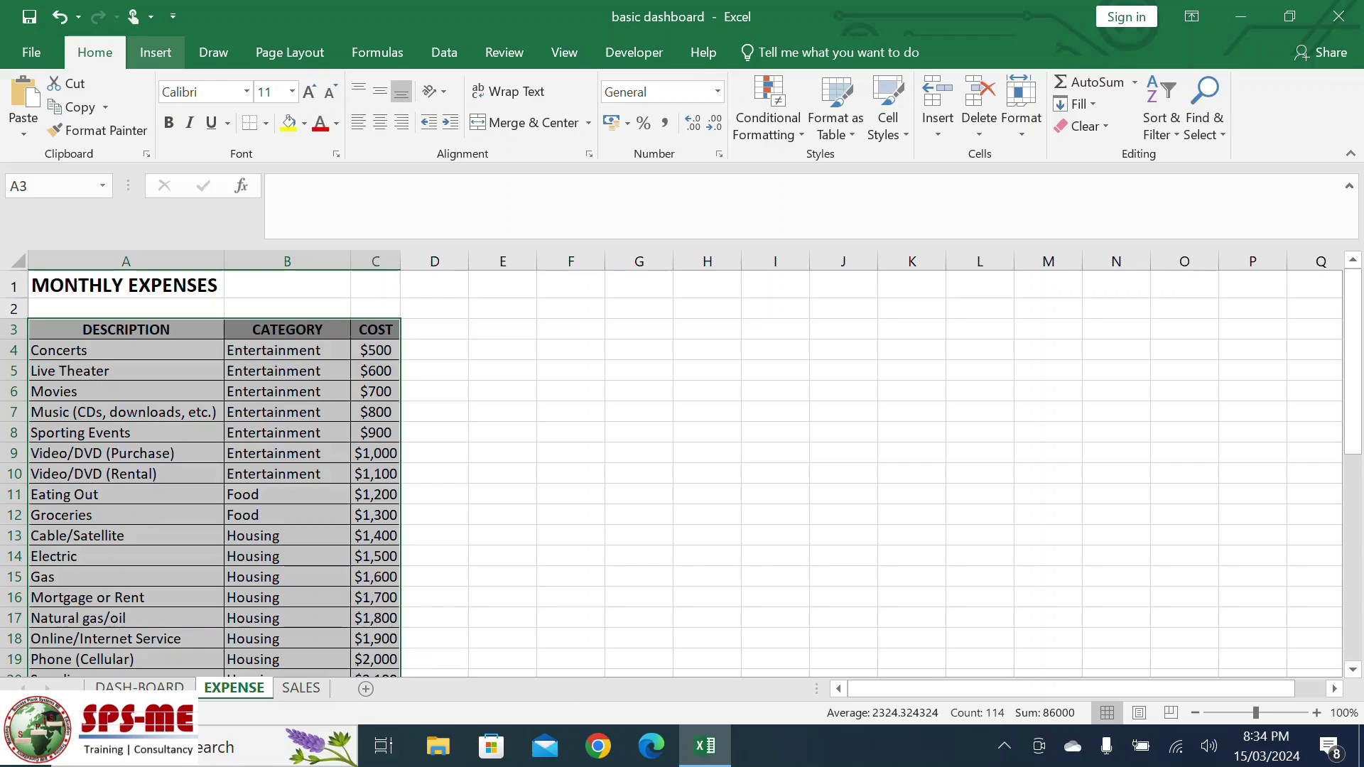
left_click(155, 51)
left_click(805, 120)
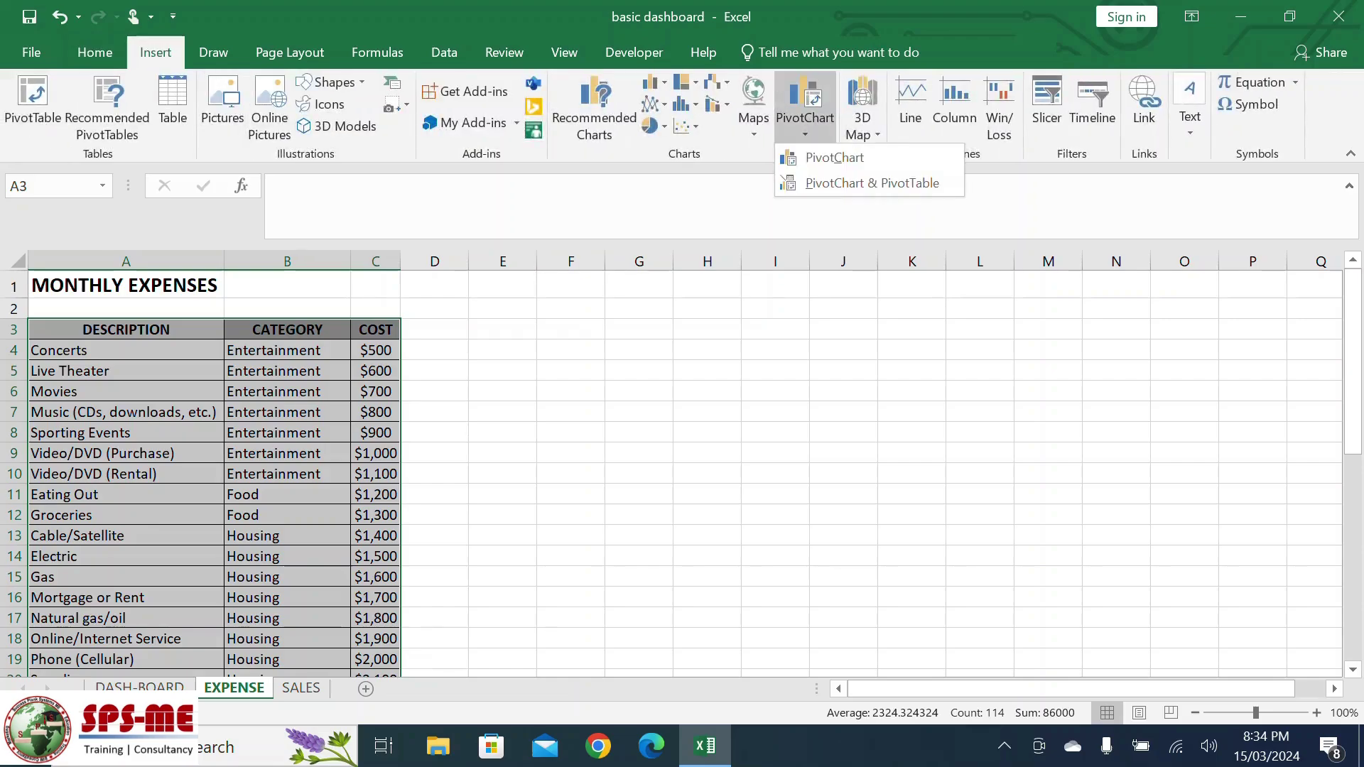
left_click(835, 157)
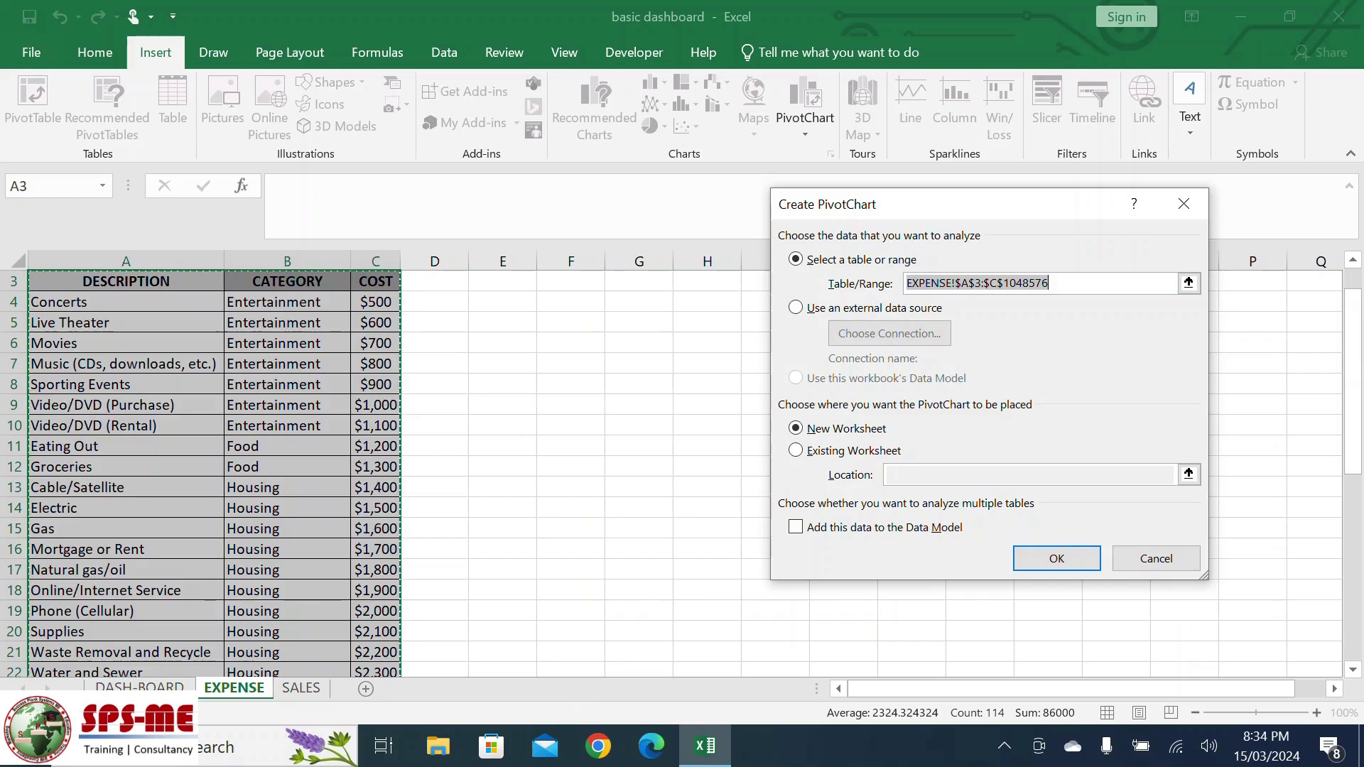
left_click(796, 451)
left_click(1189, 474)
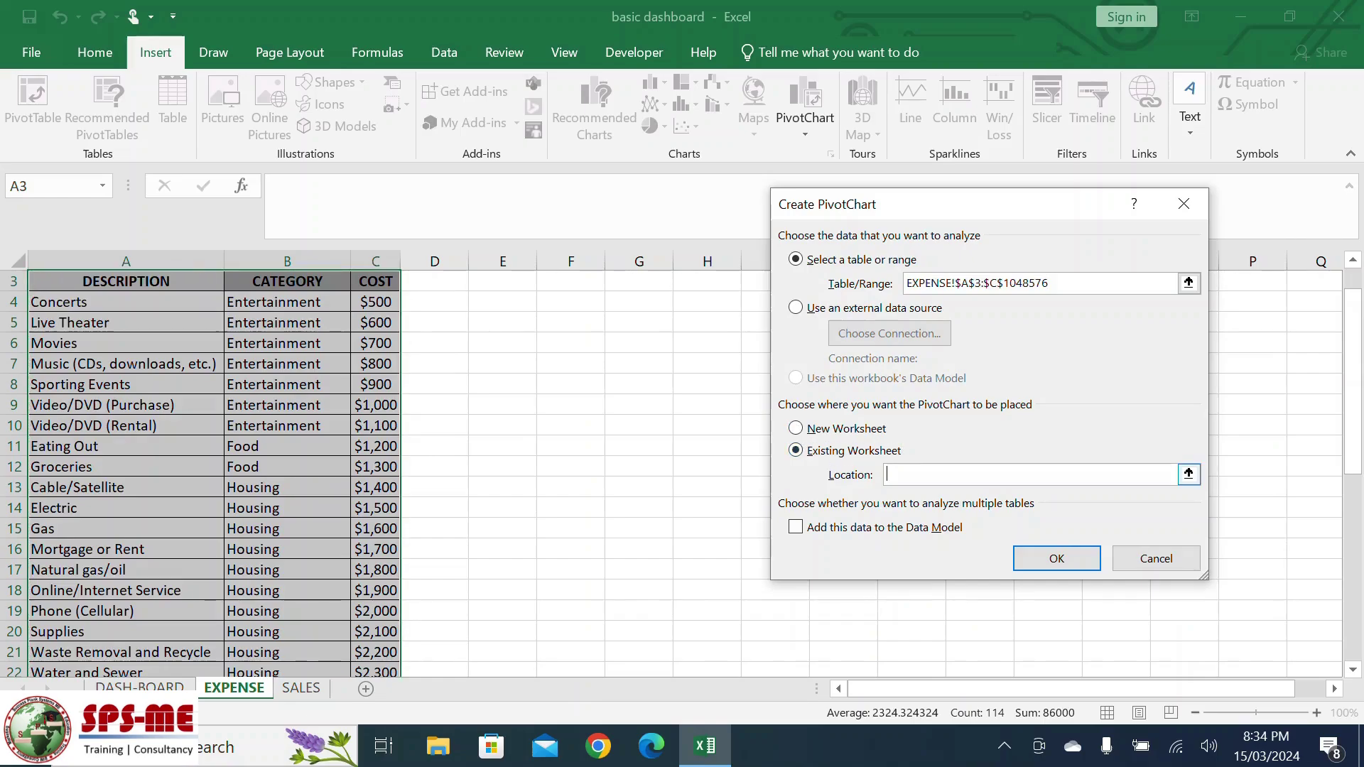
left_click(140, 687)
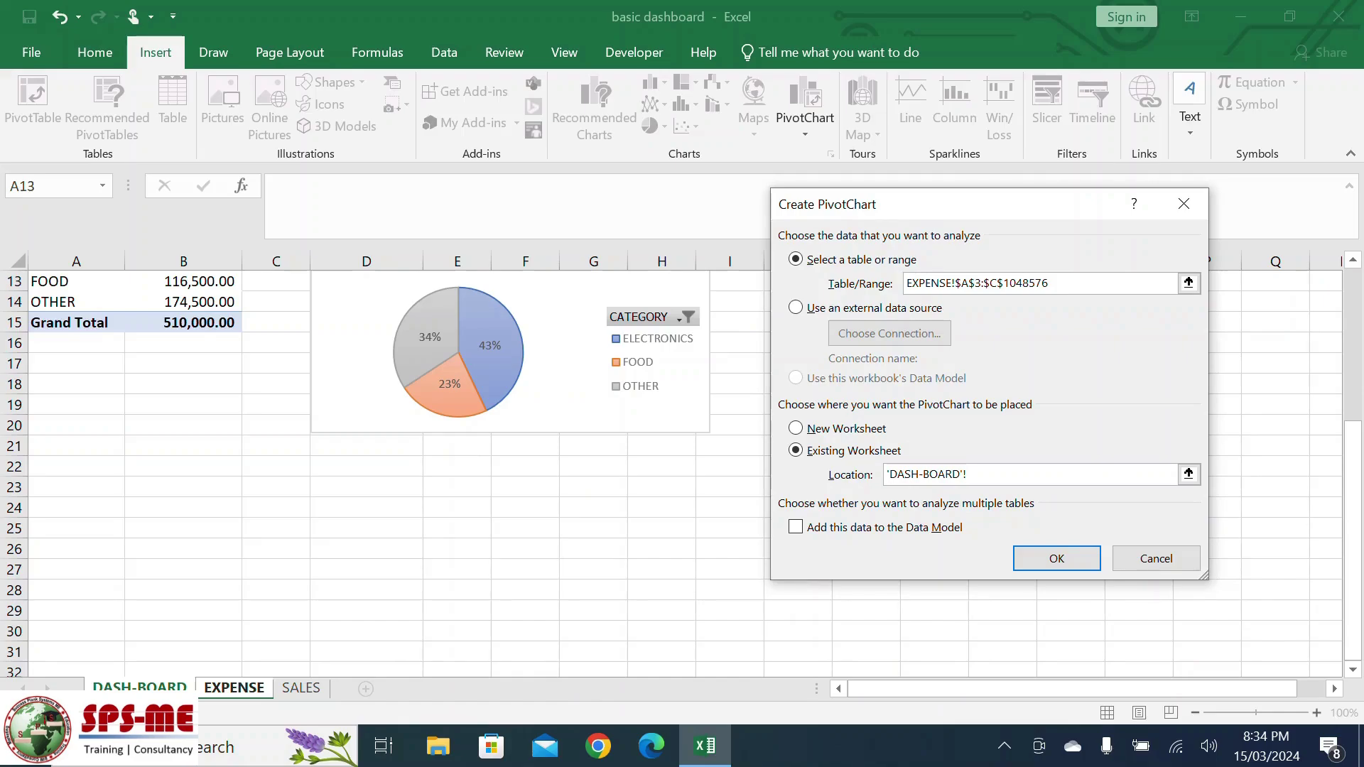
left_click(76, 507)
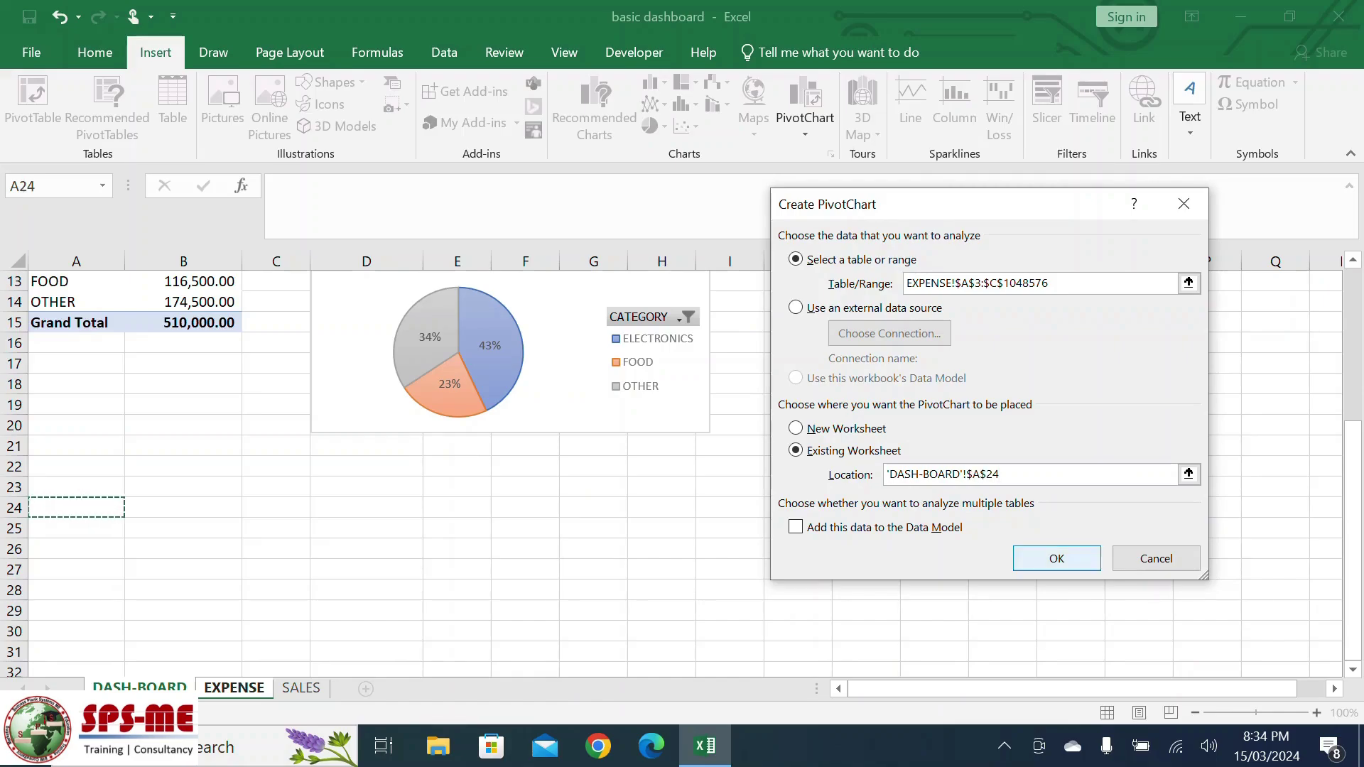
left_click(1057, 558)
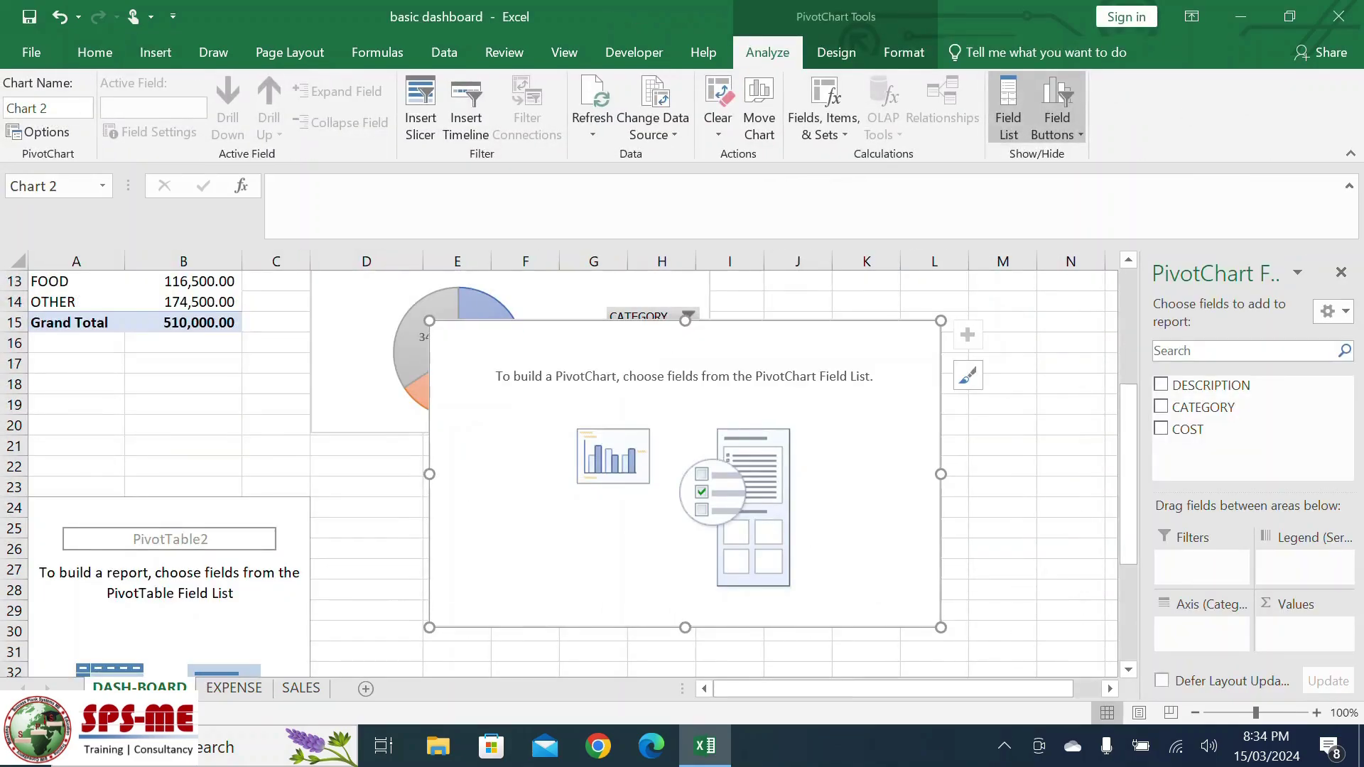
Build the expense PivotChart with CATEGORY as the axis and COST as the values, and rename the pivot table's row header to Category.
left_click_drag(1203, 408, 1202, 631)
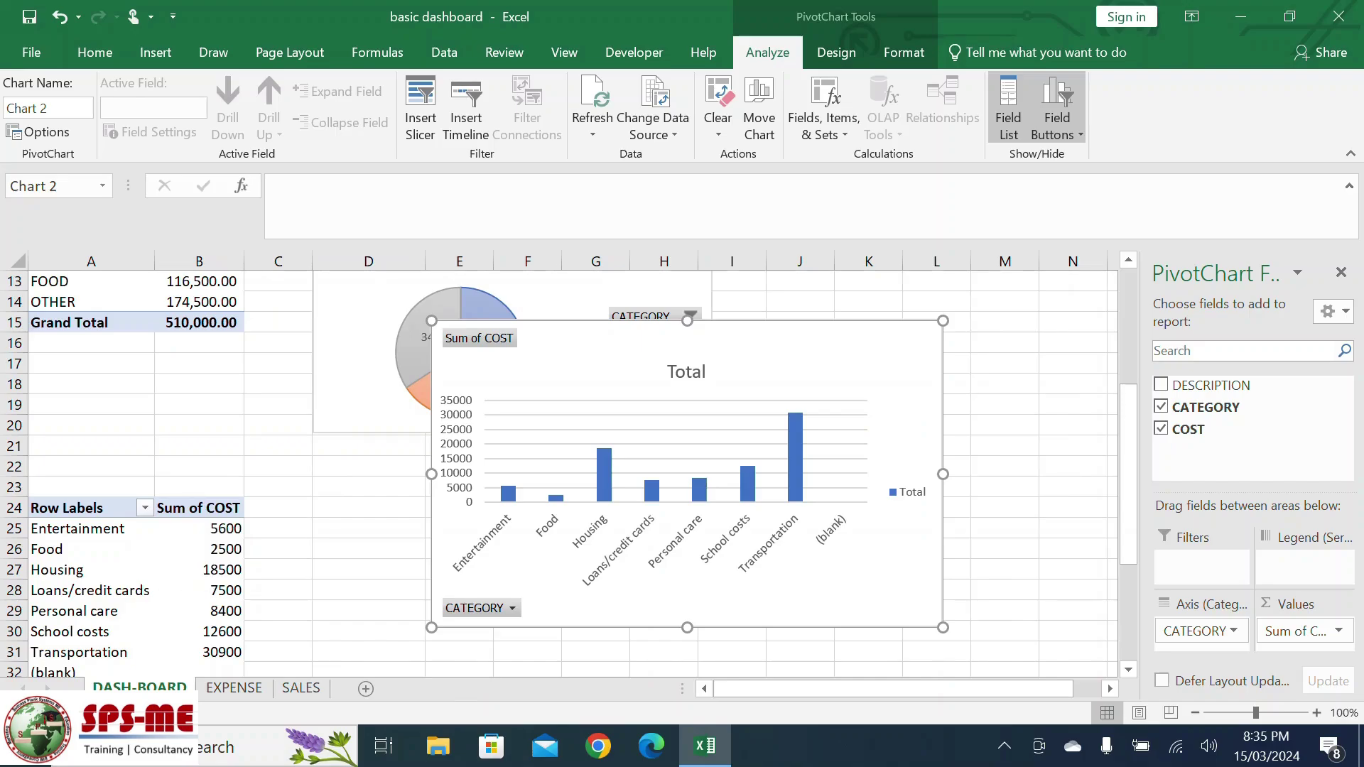
left_click(78, 508)
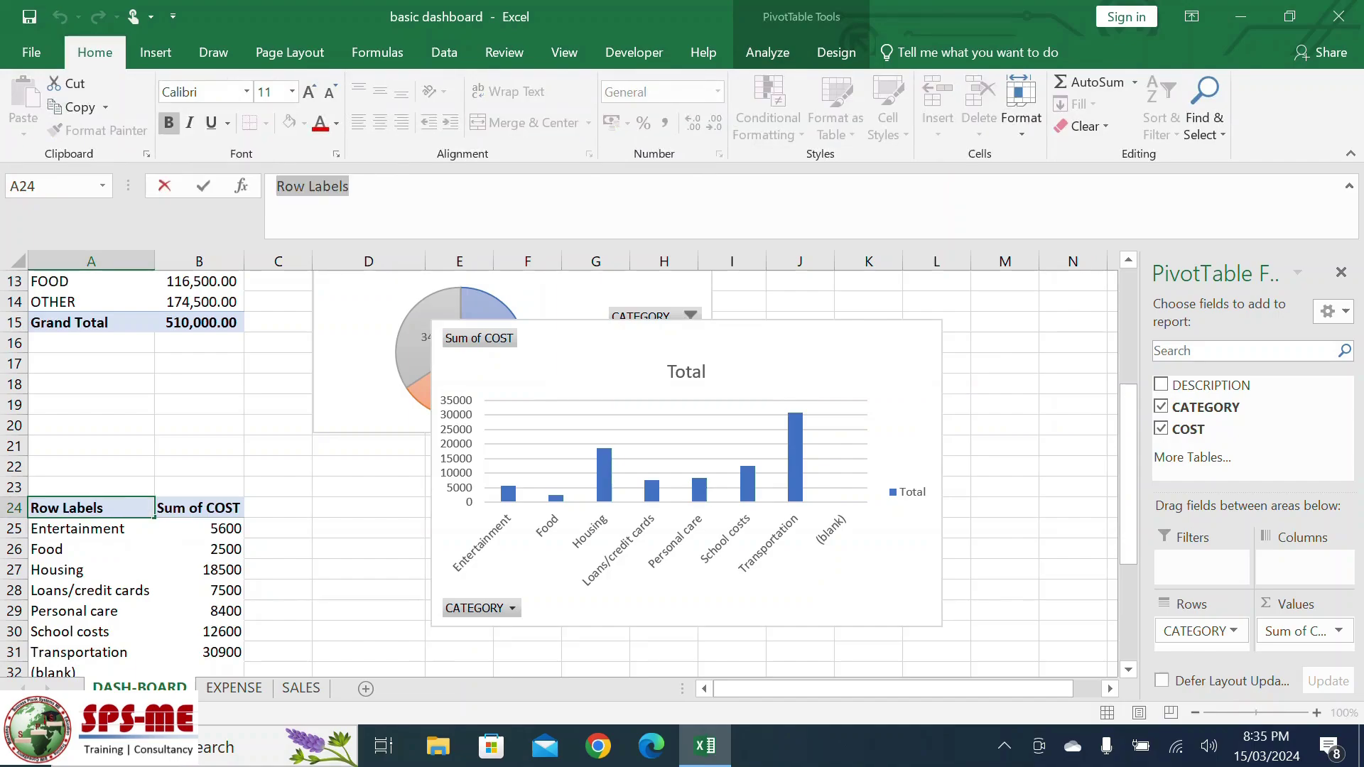
type("Category")
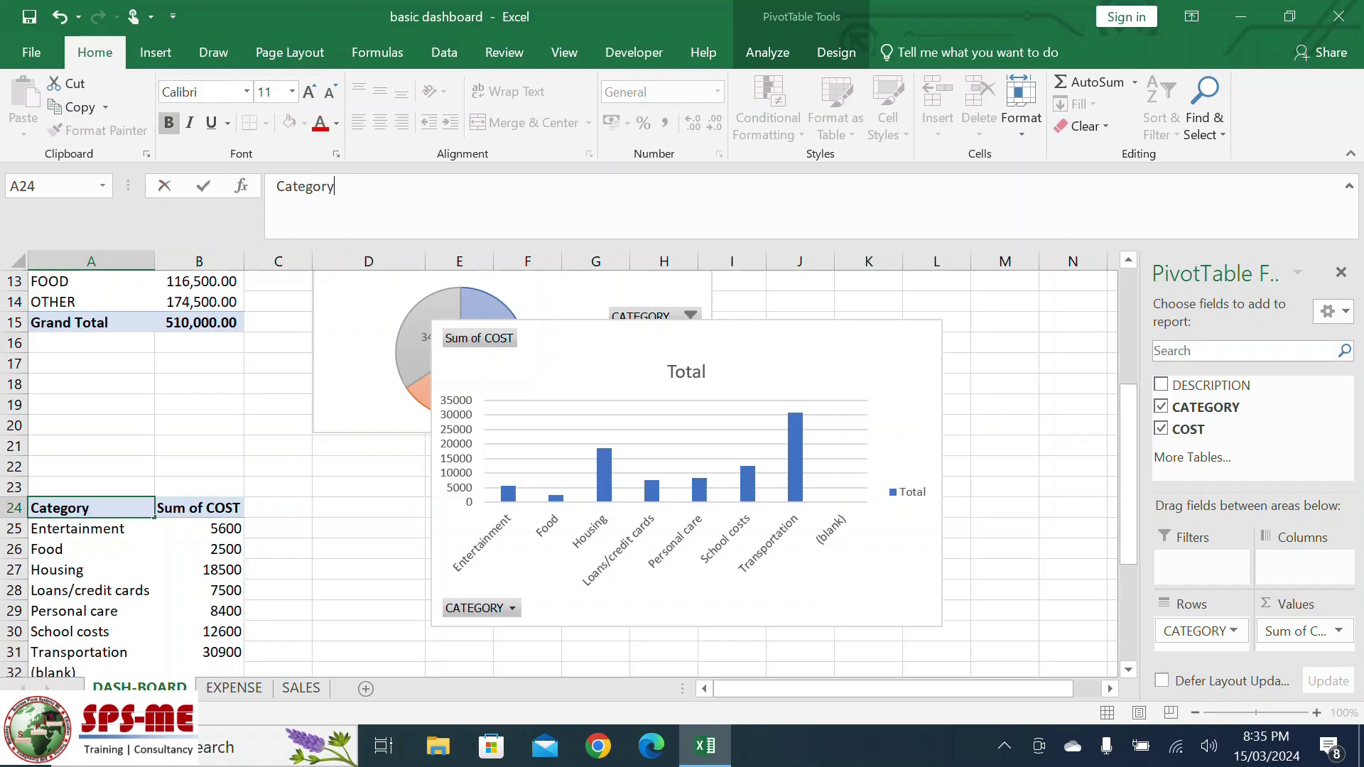
Format the expense pivot table's cost values in B25:B31 with the comma style.
left_click_drag(213, 528, 213, 652)
left_click(666, 122)
left_click(369, 591)
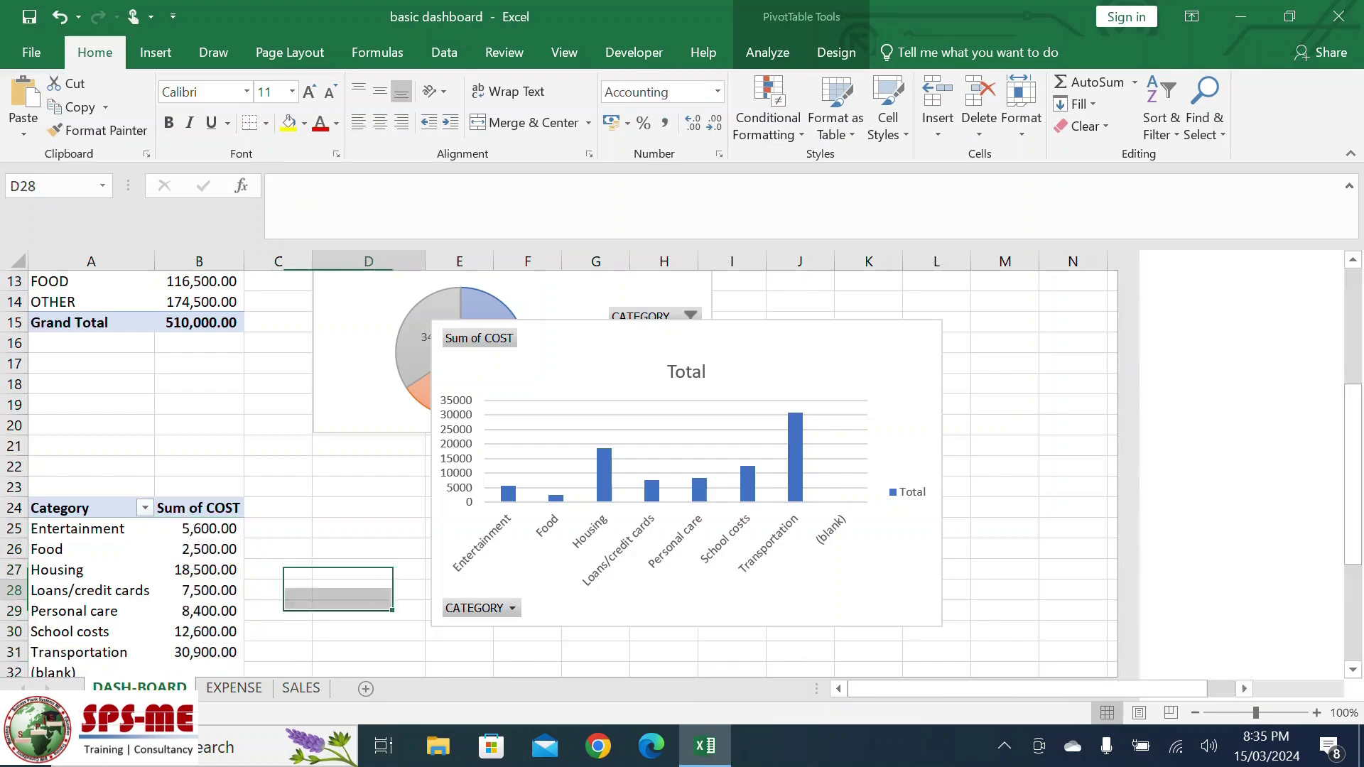
Filter the expense pivot table's Category column to exclude the (blank) item.
scroll(369, 590, "down", 2)
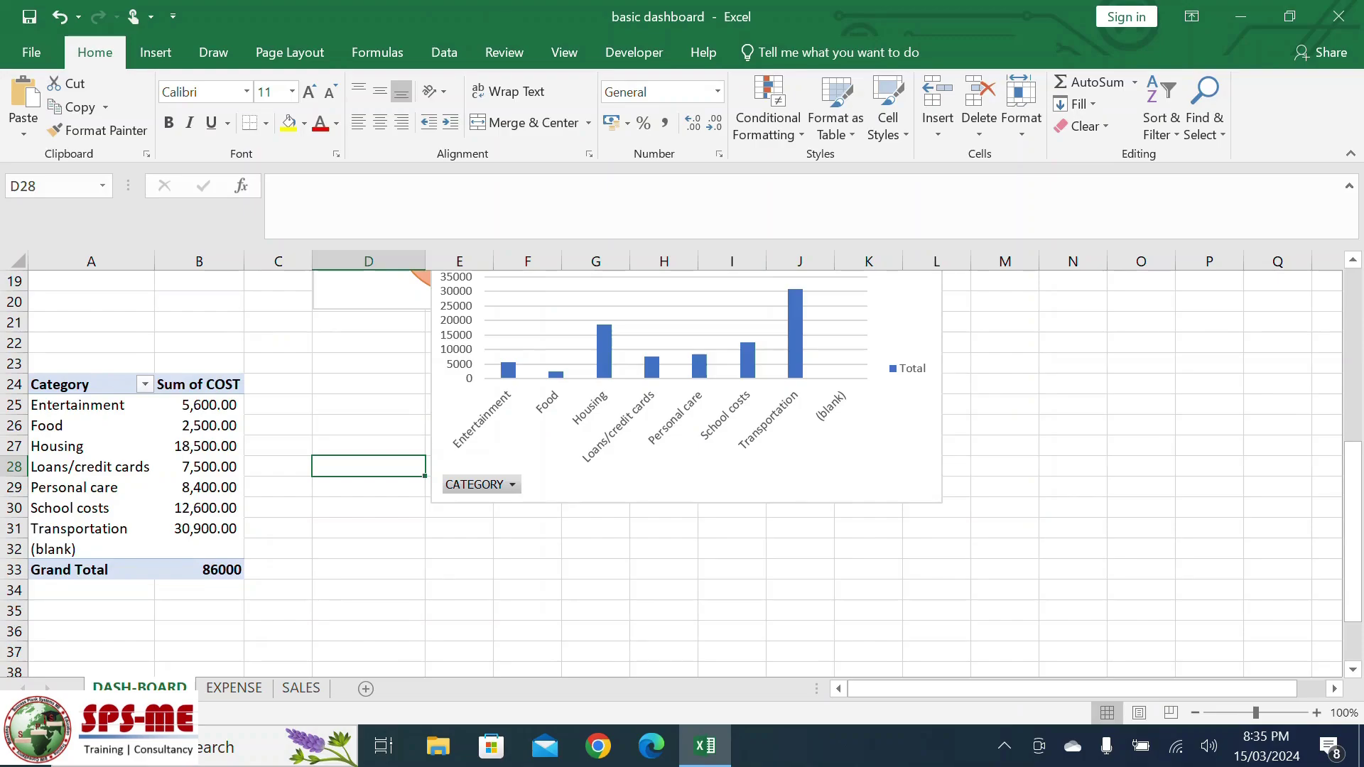
left_click(145, 384)
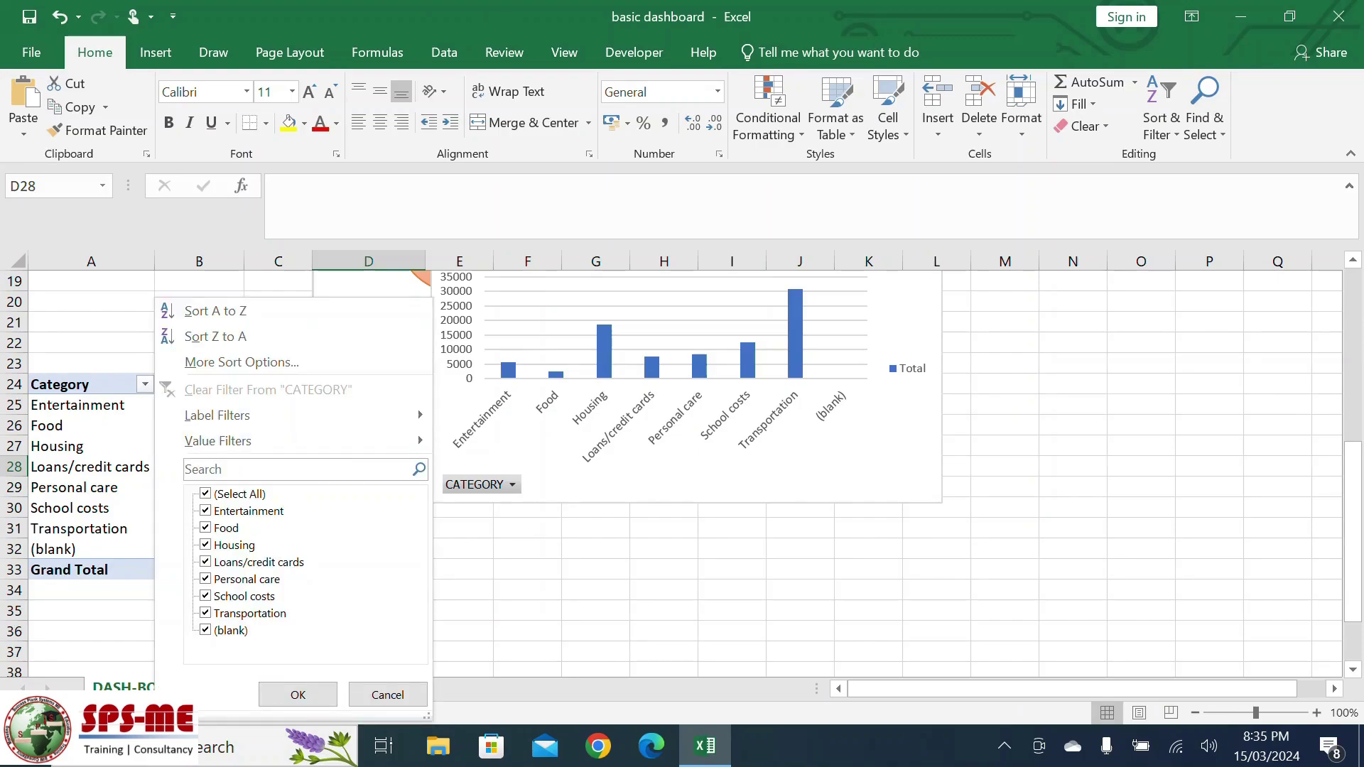
left_click(206, 630)
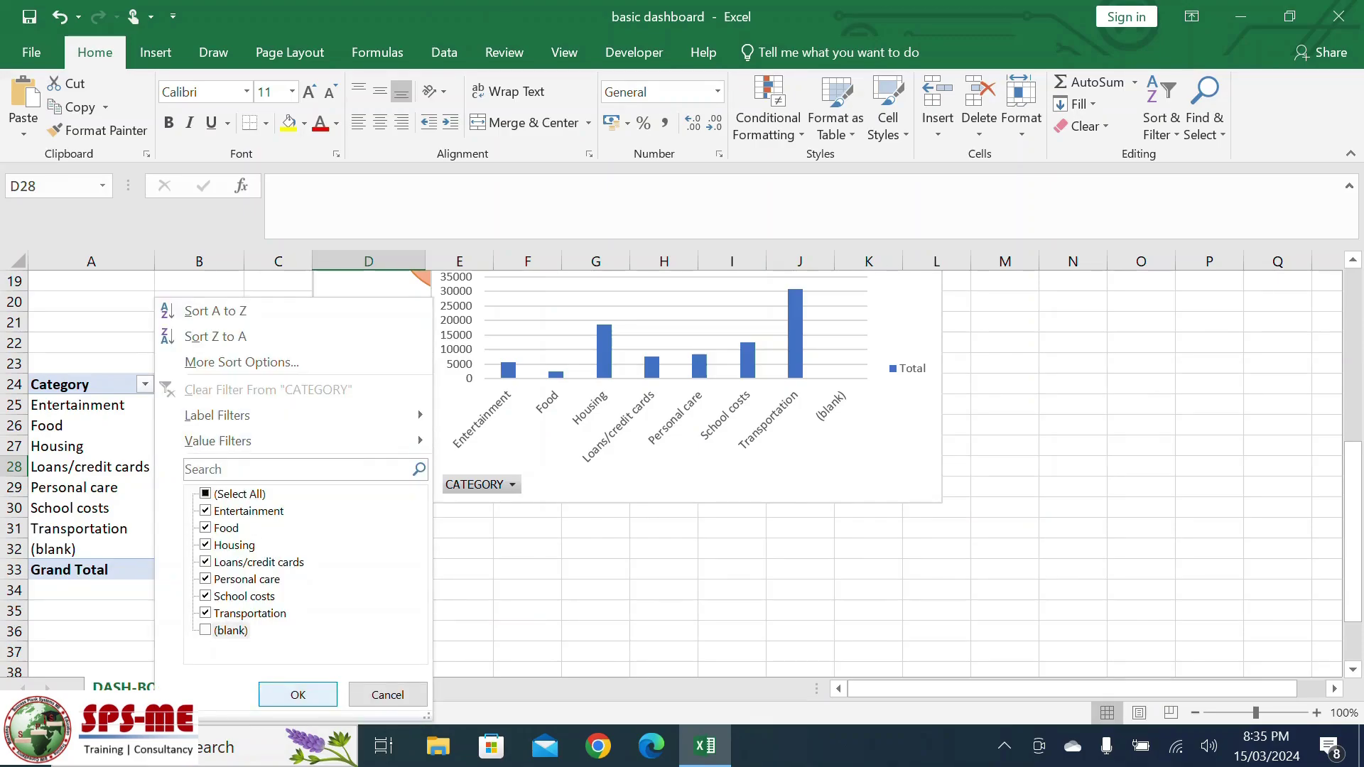
left_click(298, 695)
scroll(682, 469, "up", 2)
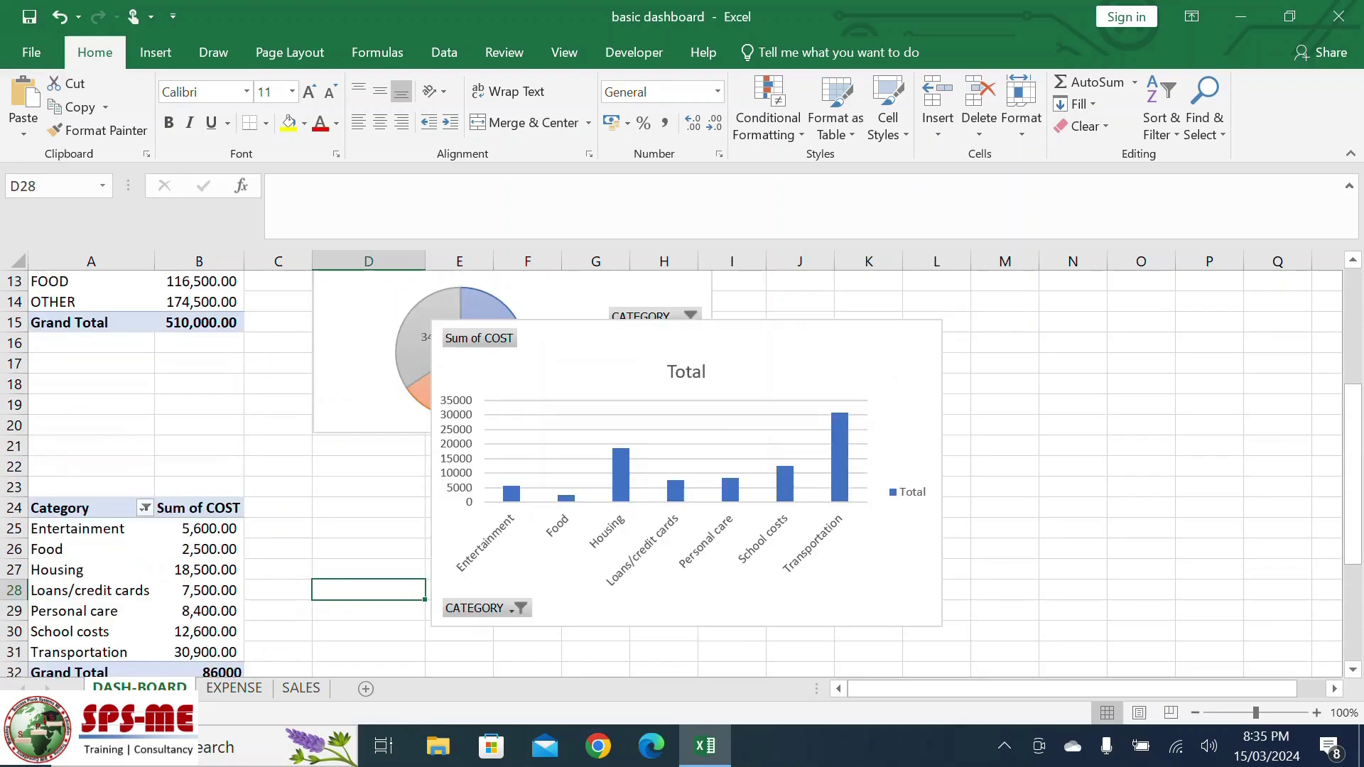
Change the expense PivotChart from a clustered column to a standard 2-D Pie chart.
left_click(863, 371)
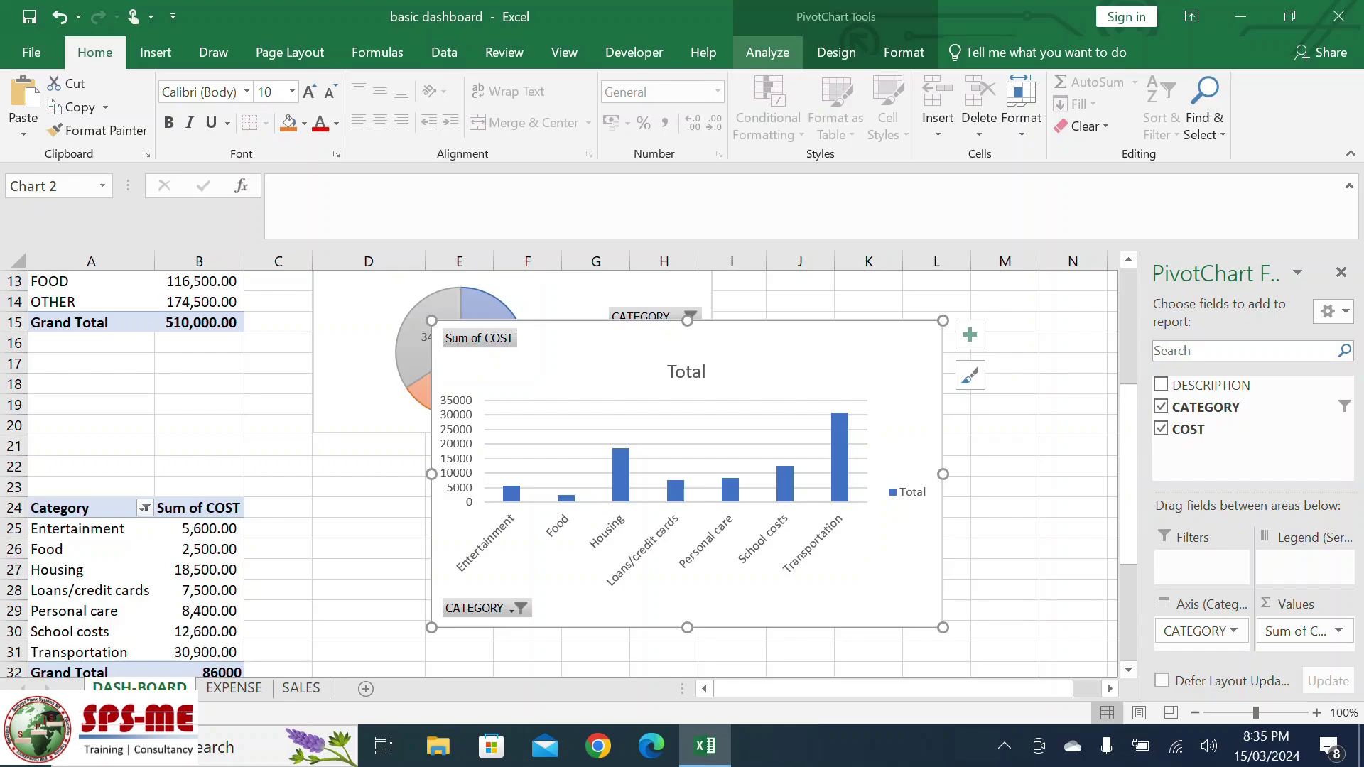
left_click(836, 52)
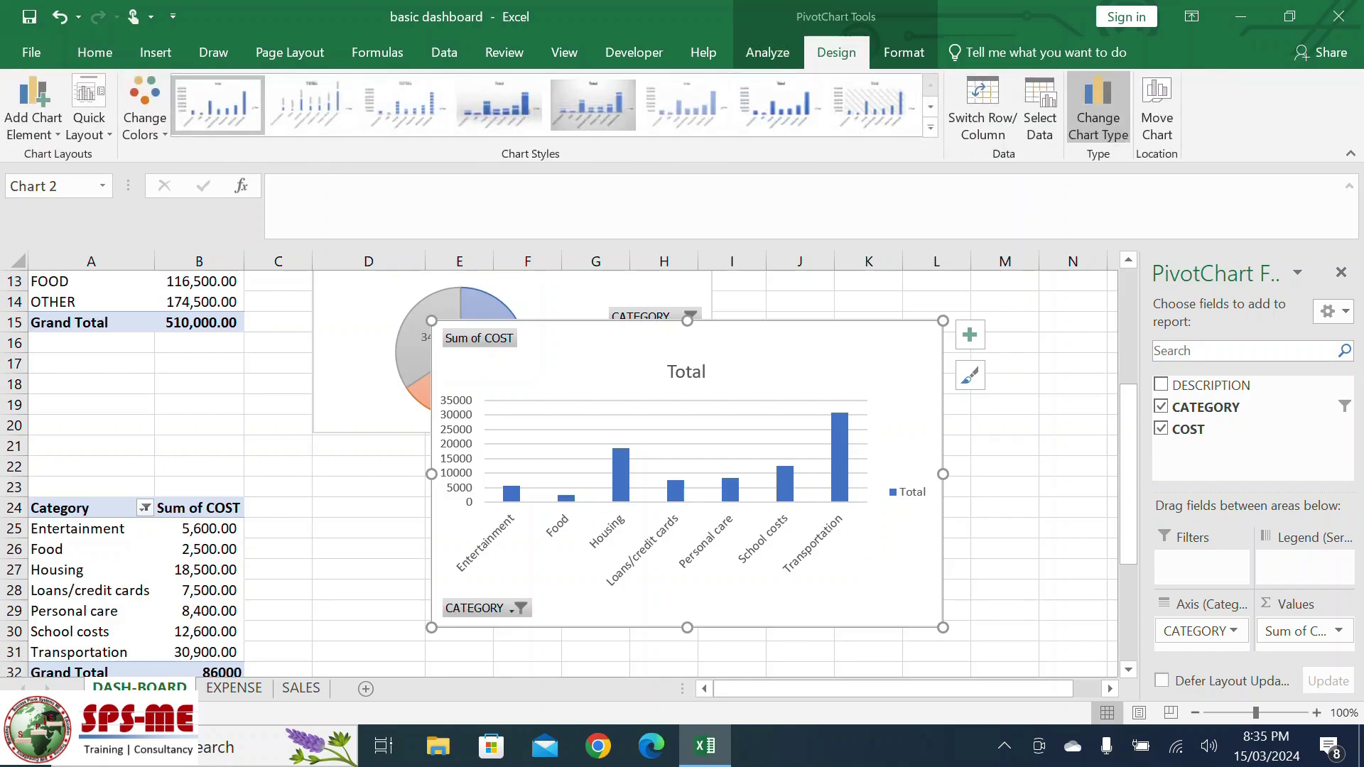
left_click(1098, 117)
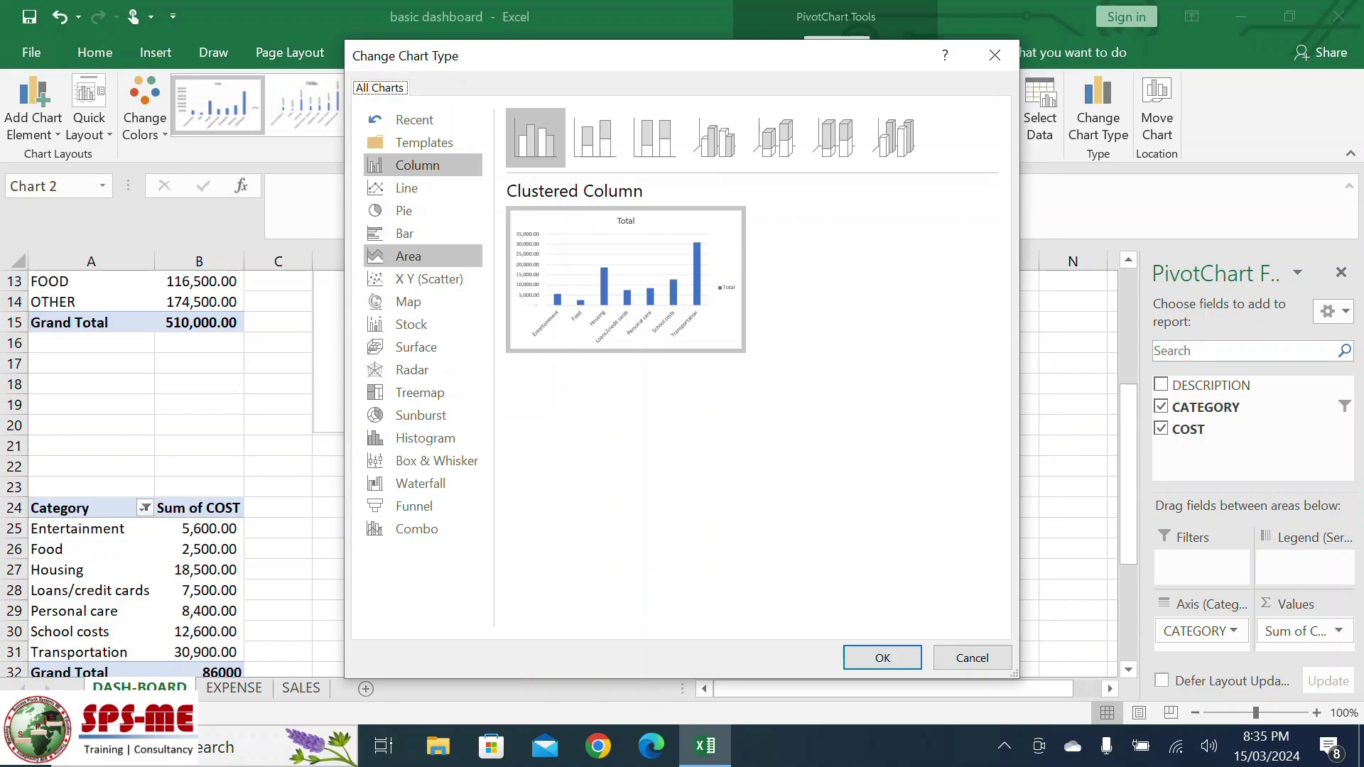
left_click(405, 211)
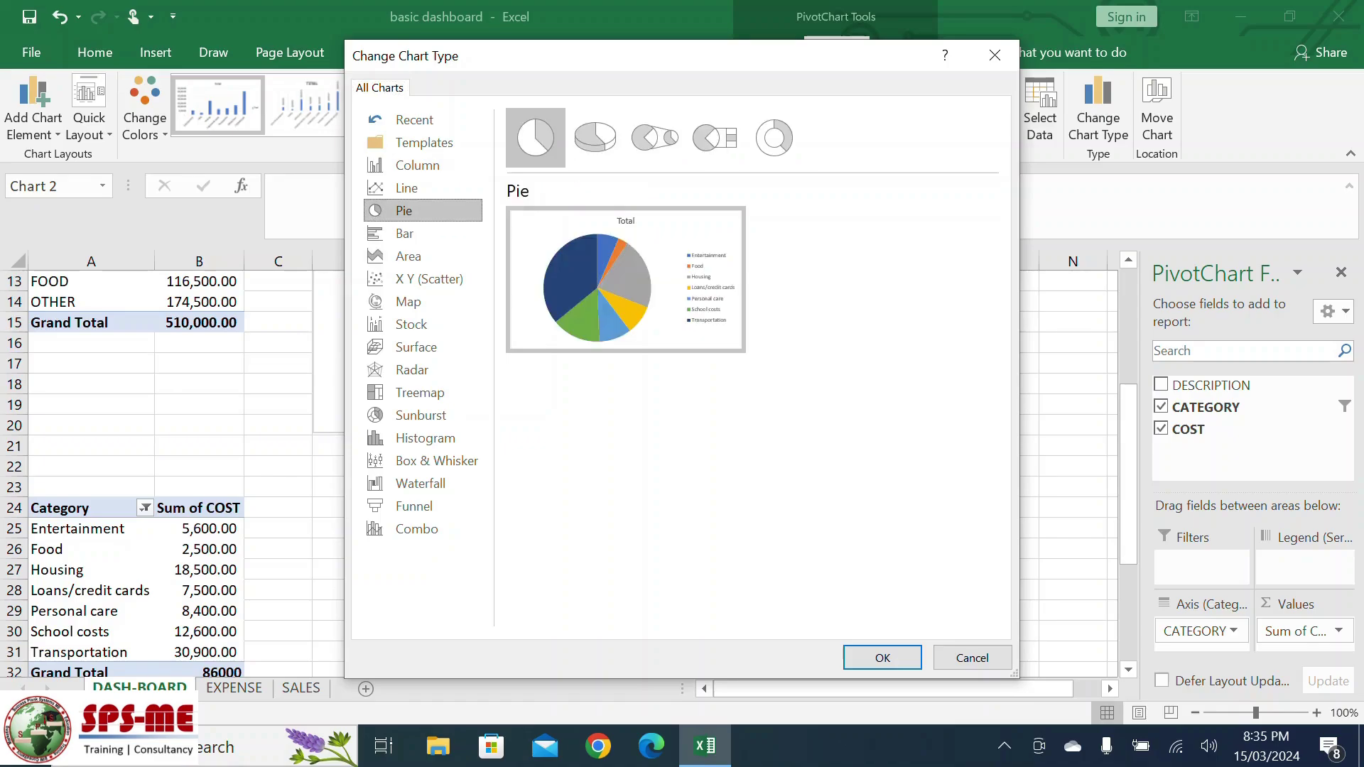
mouse_move(625, 280)
left_click(595, 138)
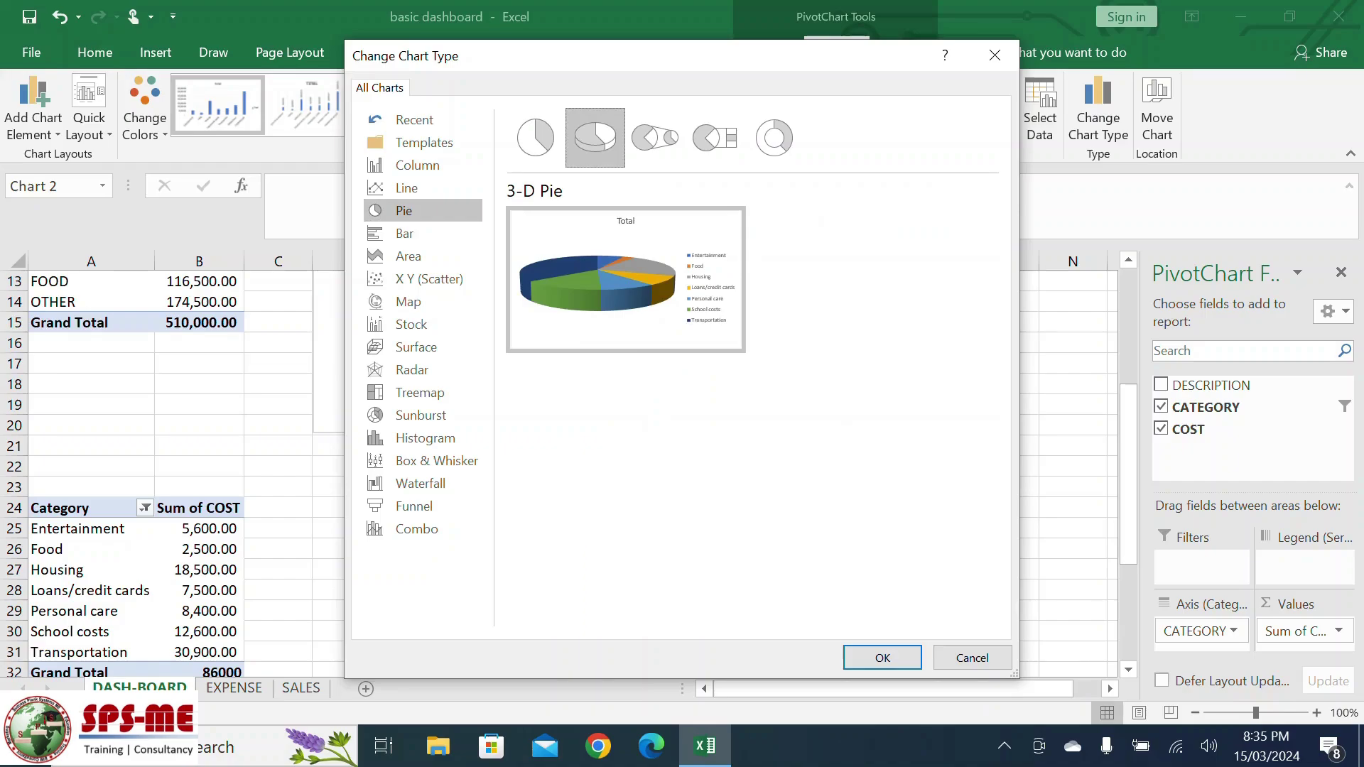
left_click(535, 137)
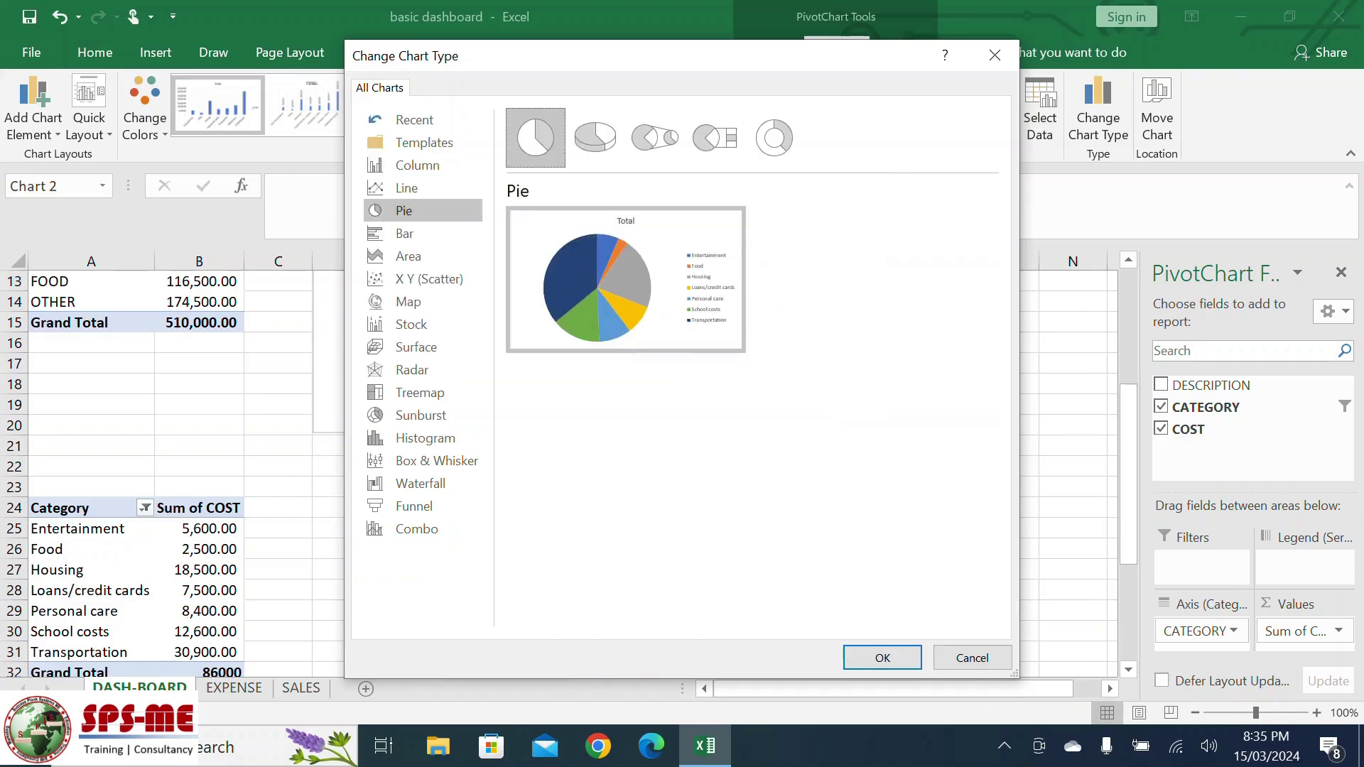
left_click(883, 657)
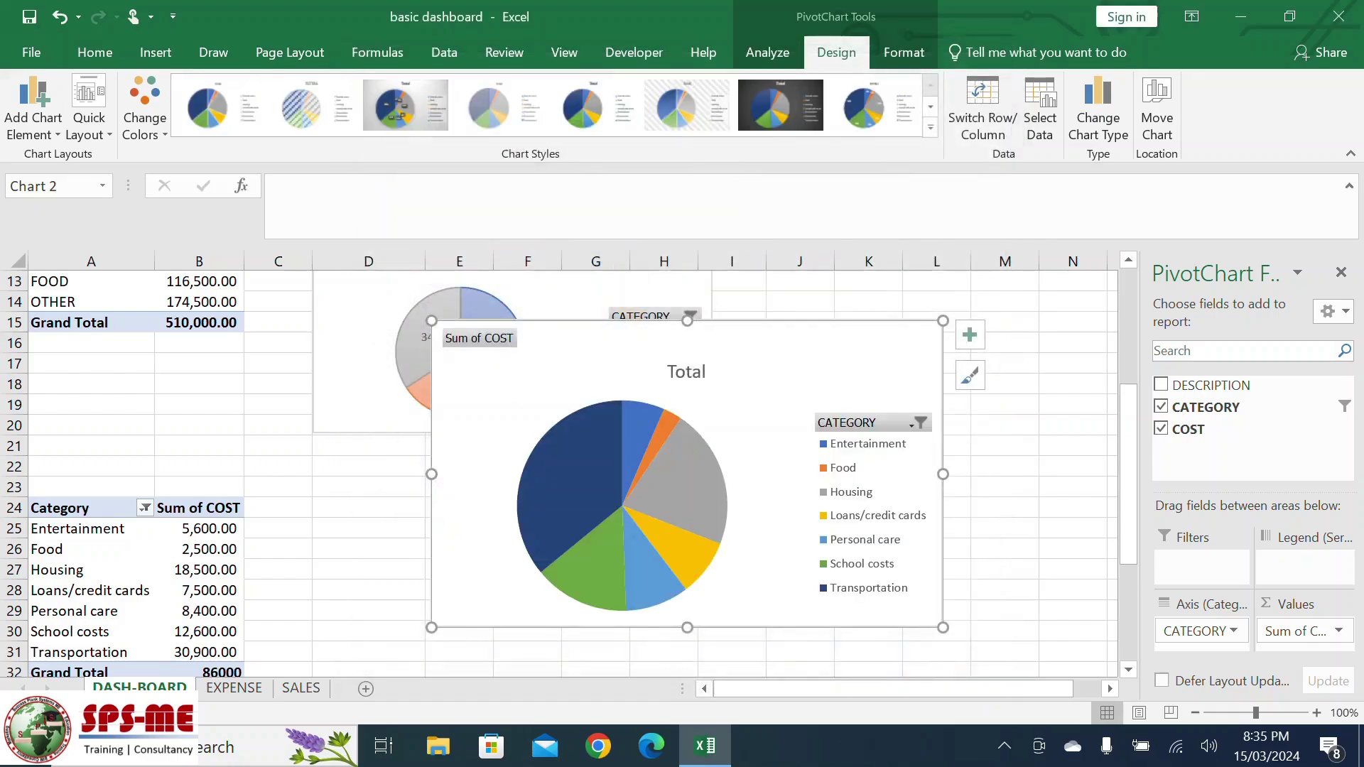
Apply chart Style 8 to the expense pie chart.
scroll(568, 469, "down", 1)
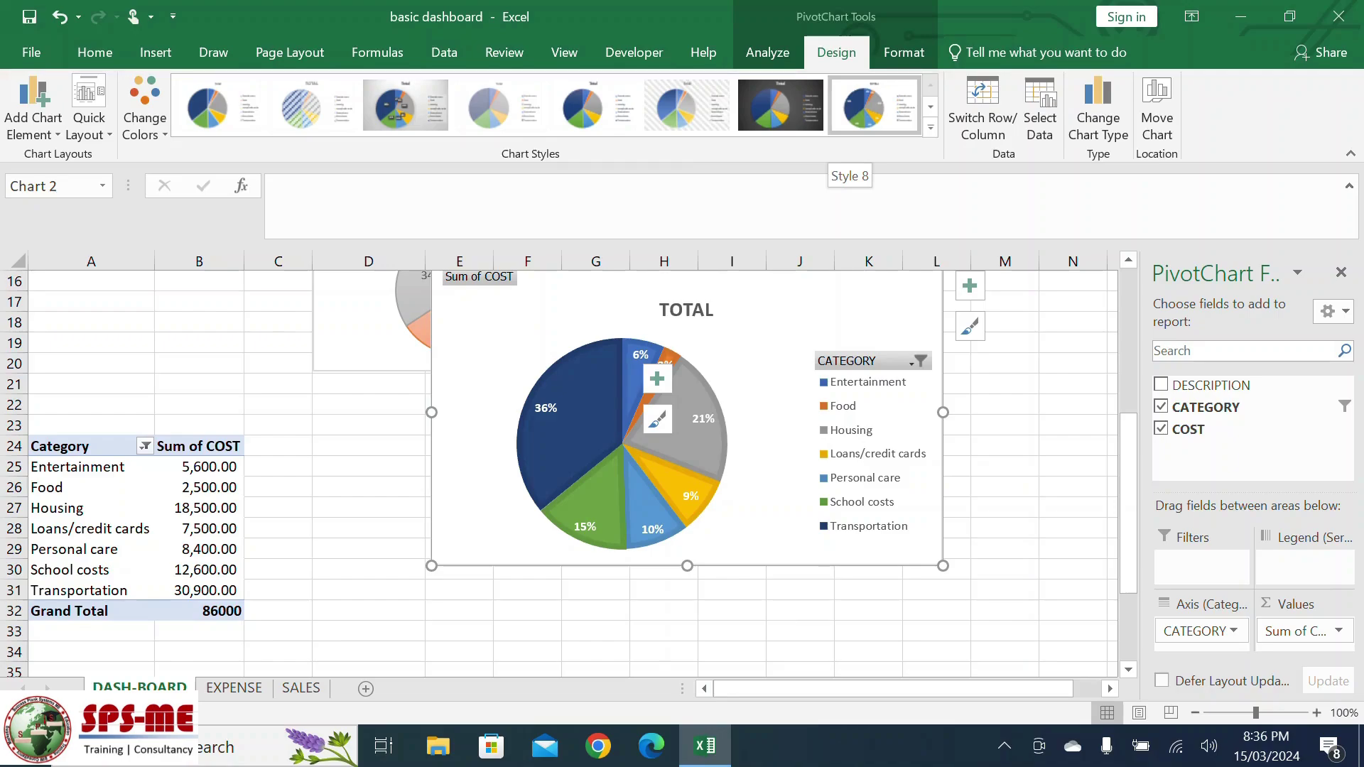
left_click(874, 106)
scroll(846, 632, "down", 1)
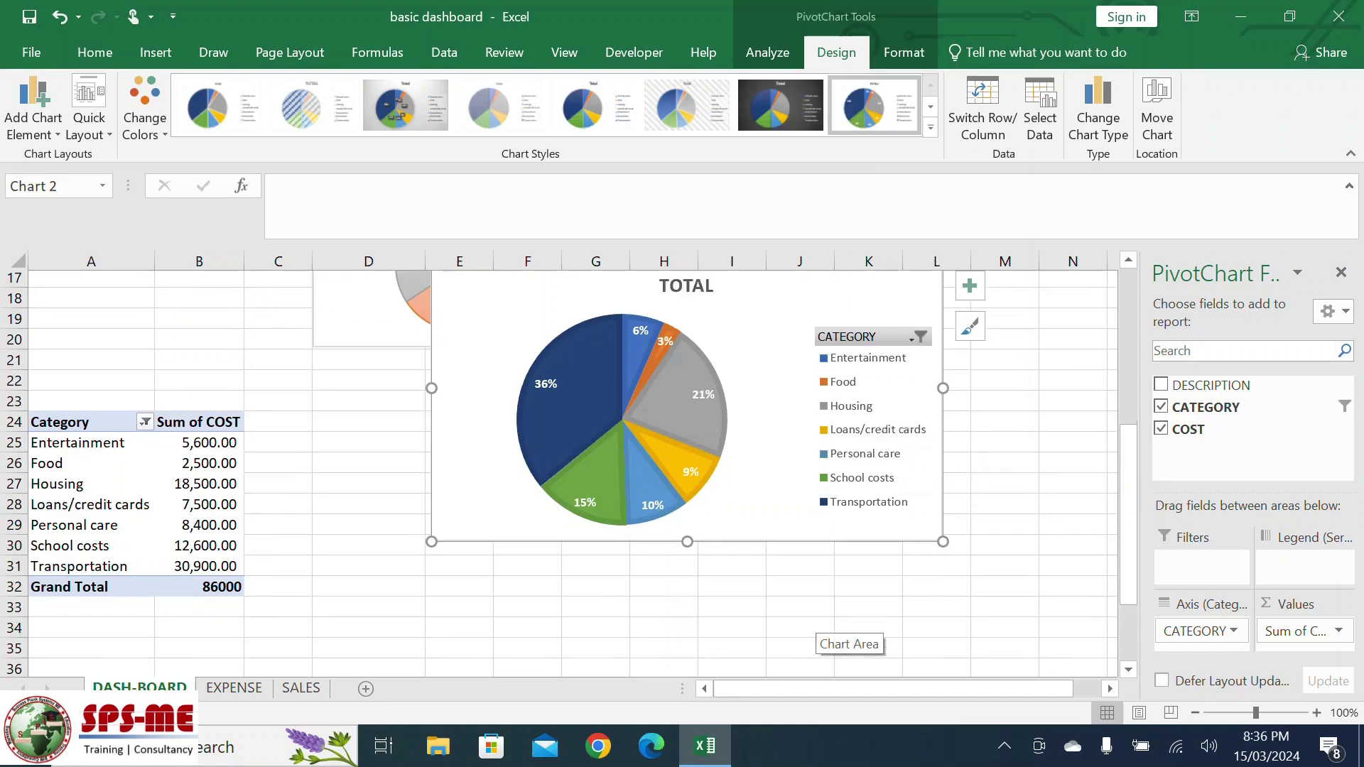
Move the expense pie chart below the SALES-2024 chart at column D, row 21, and widen the SALES-2024 chart to match its width.
scroll(846, 632, "up", 2)
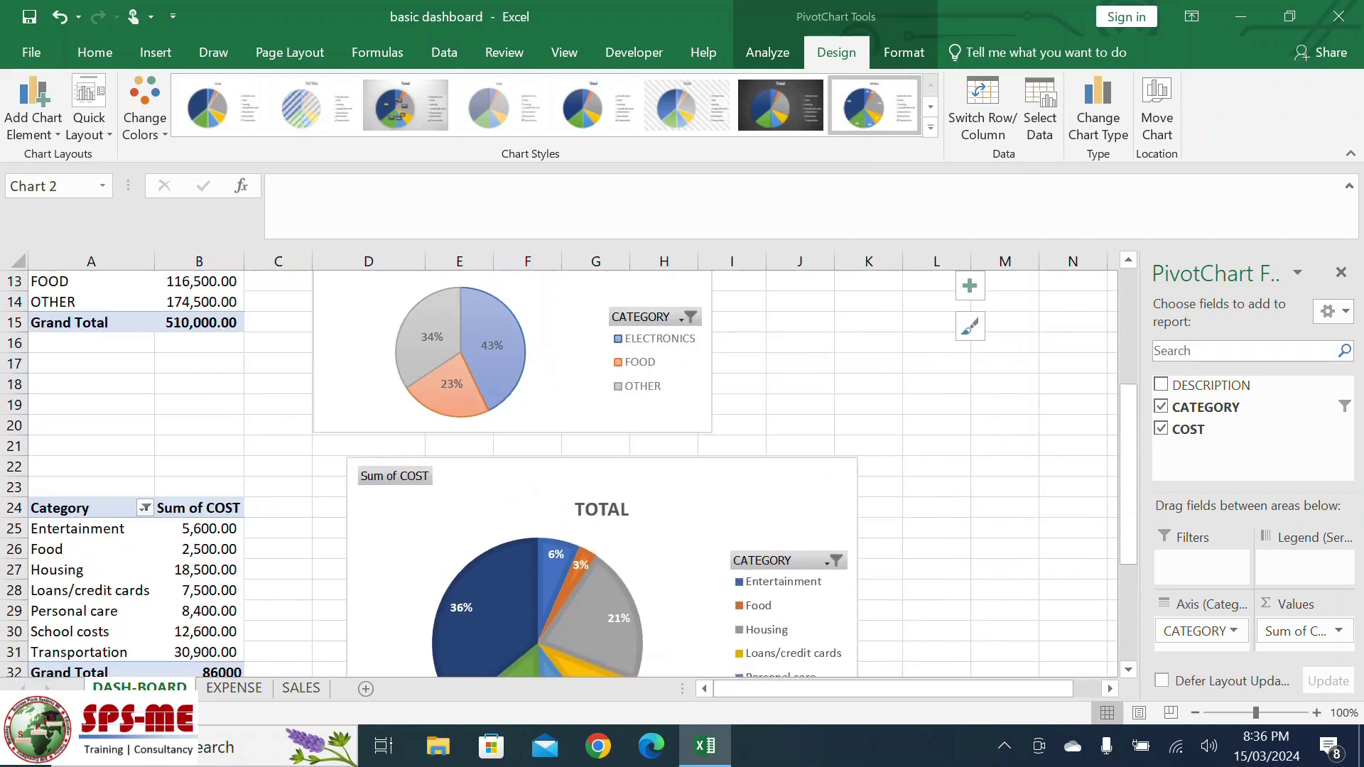
left_click_drag(845, 633, 810, 619)
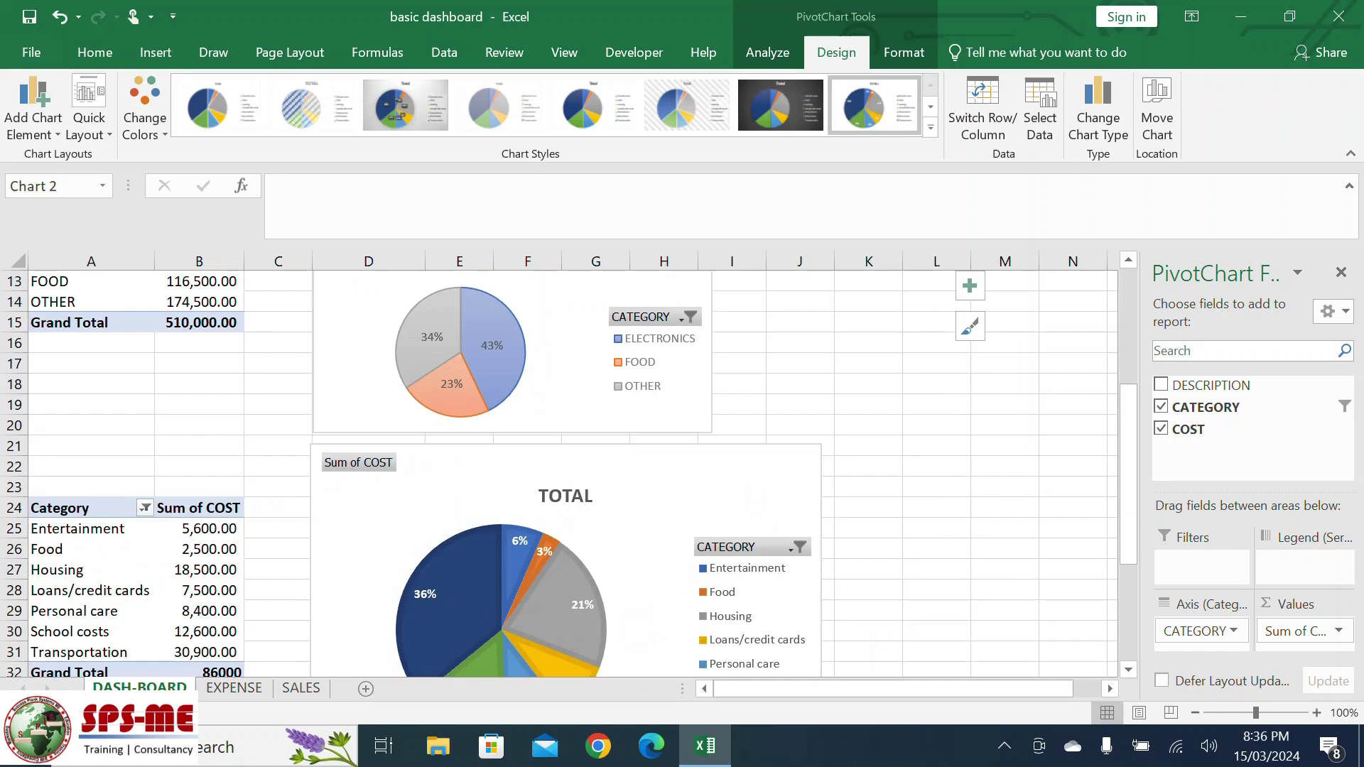
left_click(655, 352)
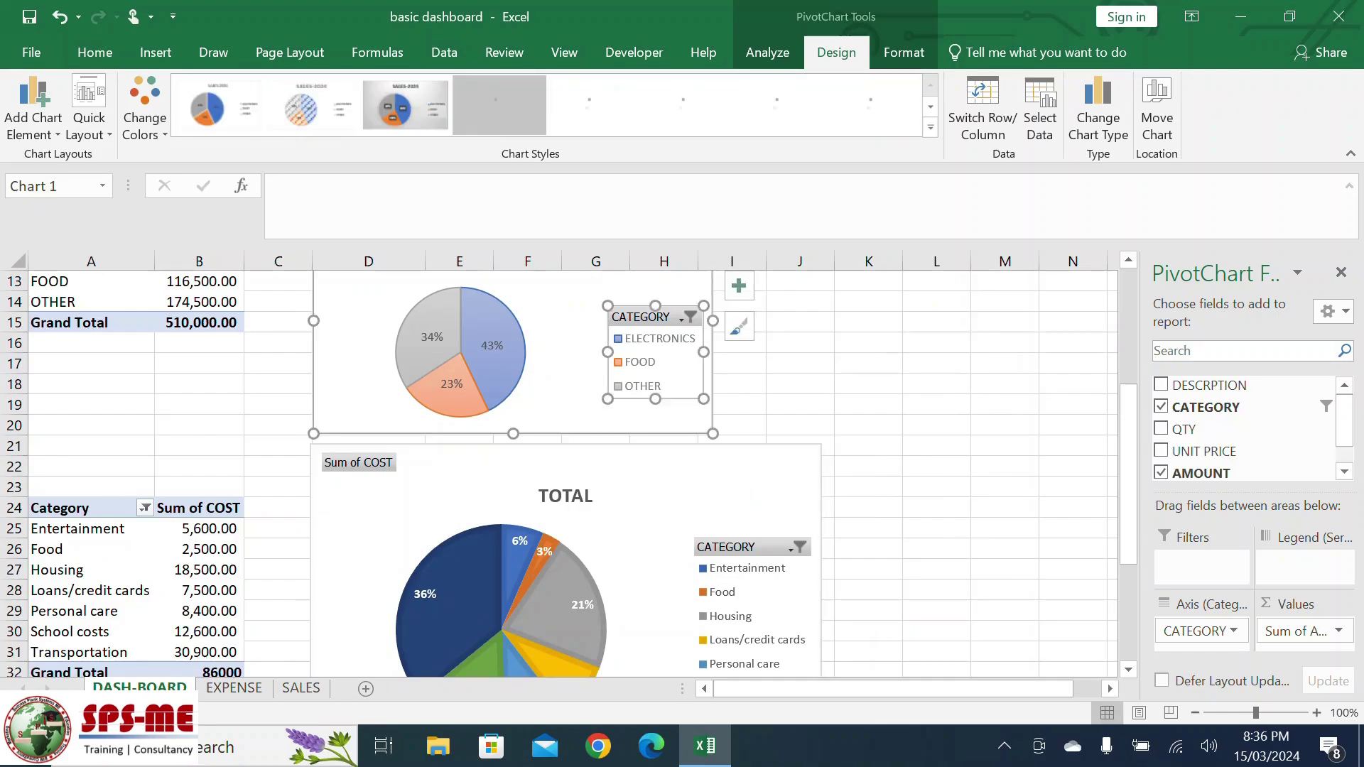
scroll(561, 472, "up", 3)
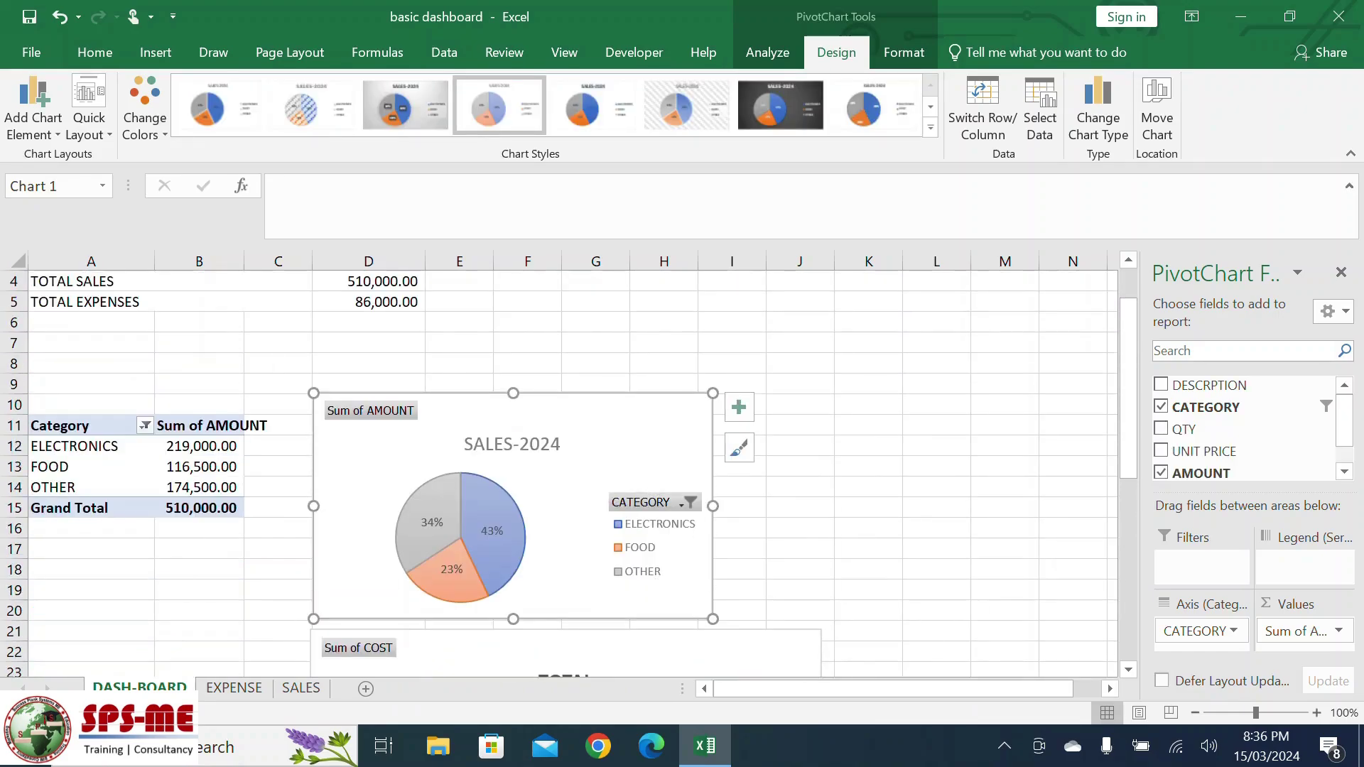
left_click_drag(713, 506, 819, 506)
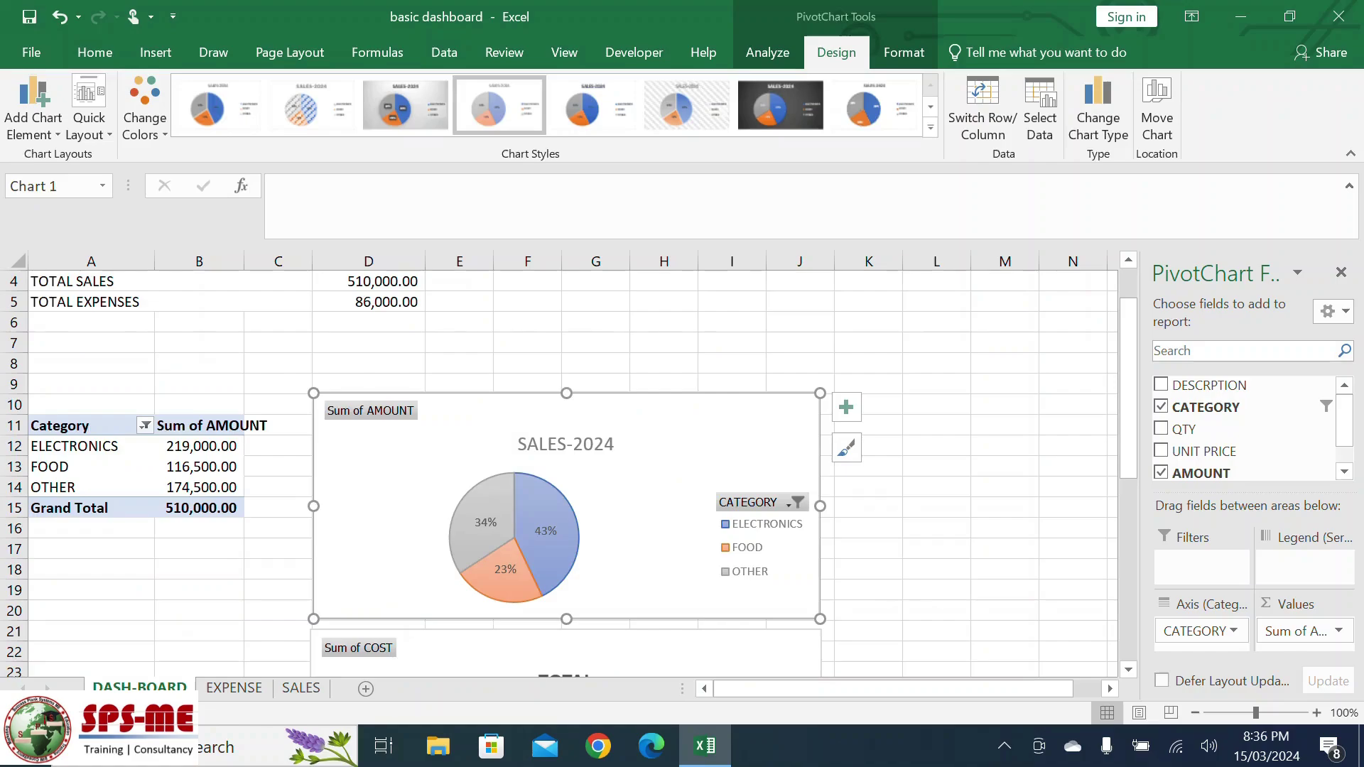
scroll(561, 473, "down", 7)
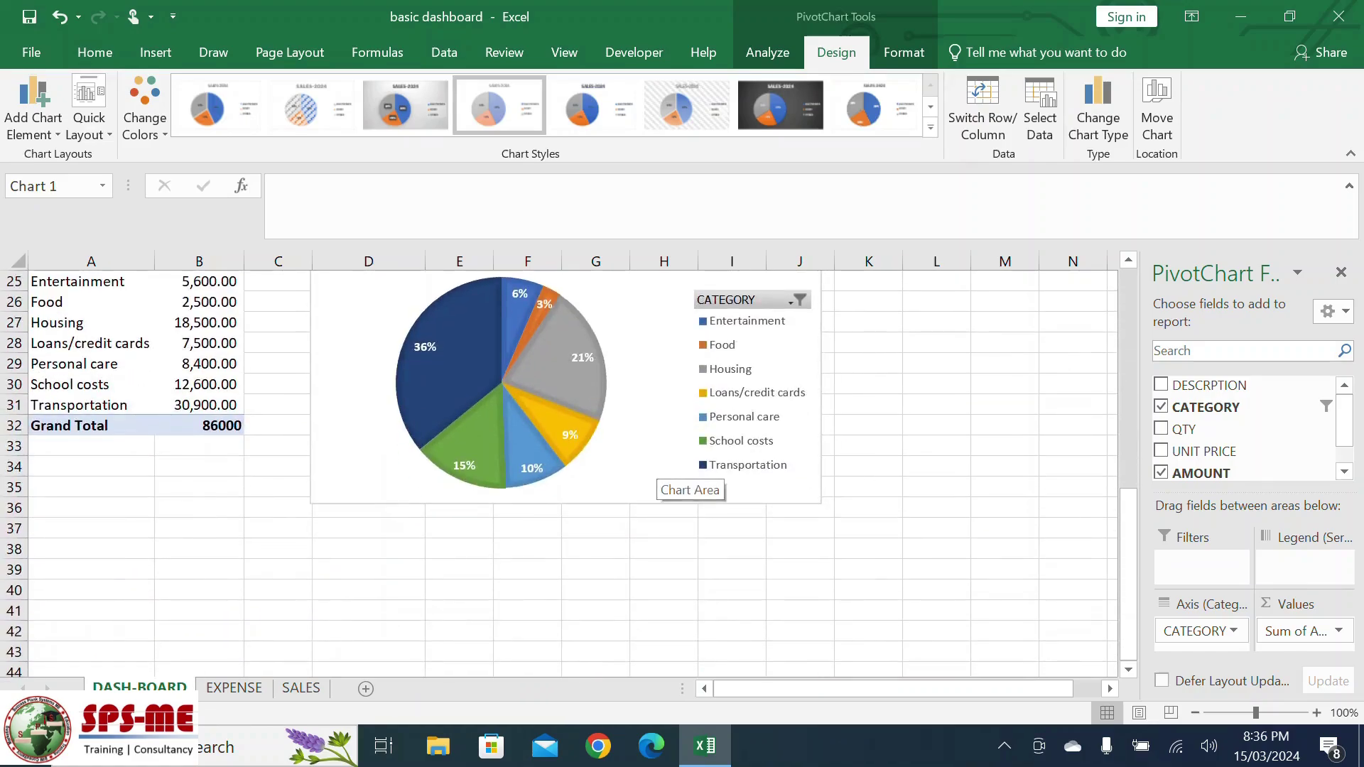
scroll(657, 462, "up", 3)
left_click(937, 528)
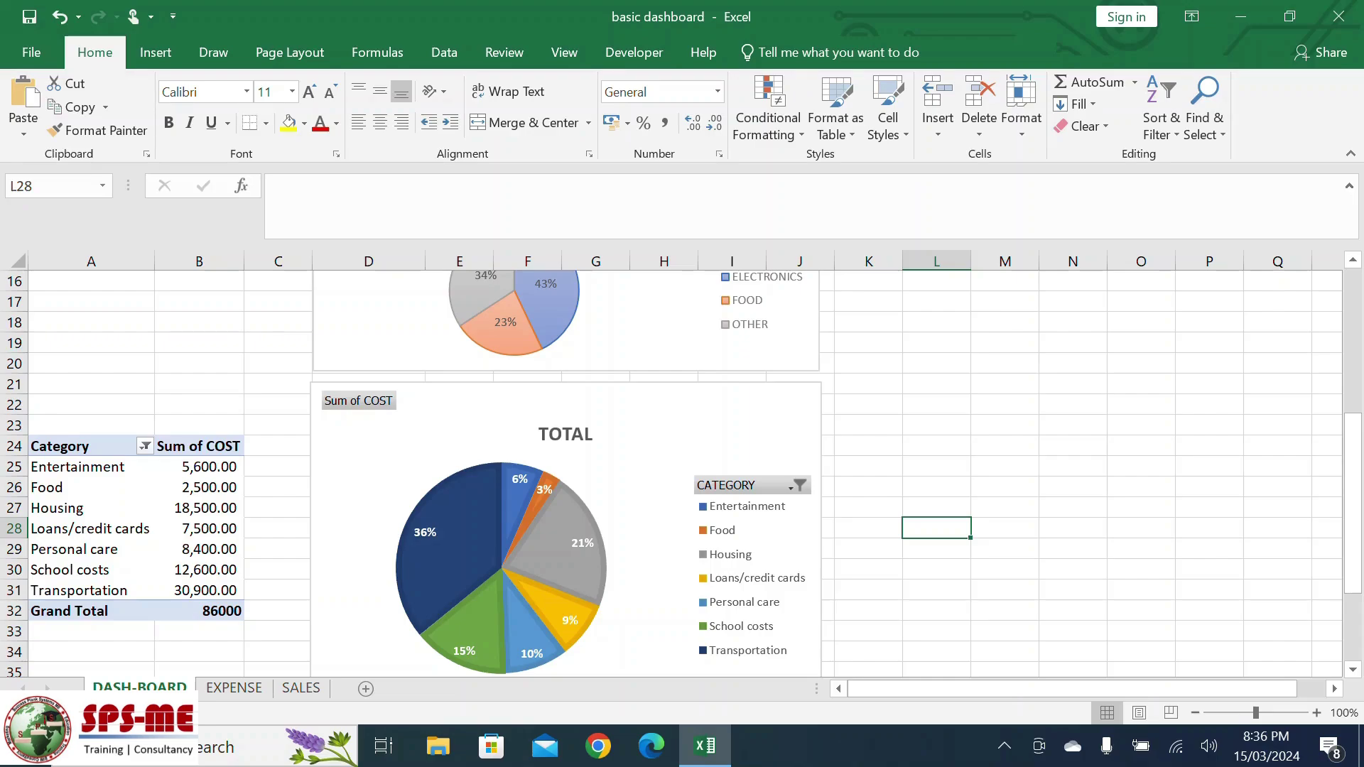
Widen column B on the dashboard so the Sum of AMOUNT heading fits inside it.
scroll(682, 476, "up", 4)
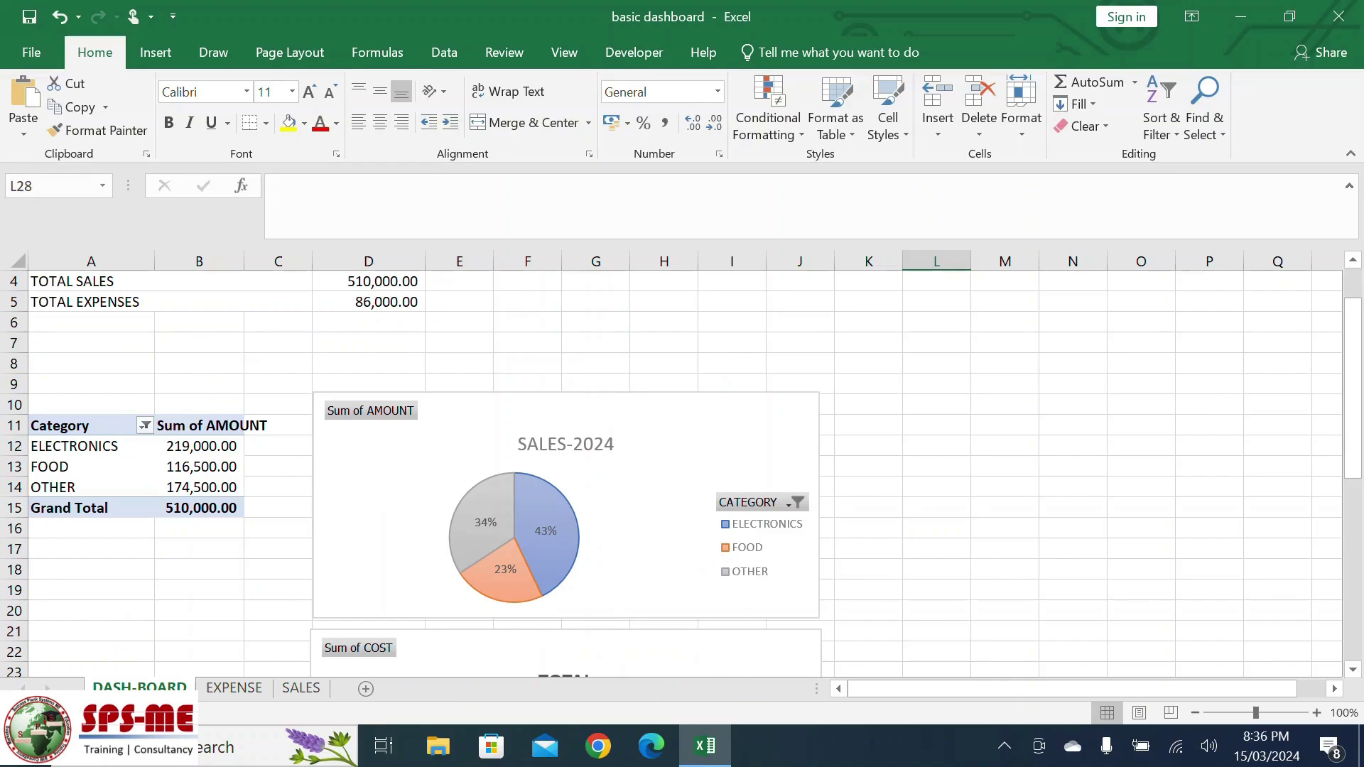
left_click_drag(244, 261, 280, 260)
scroll(682, 476, "down", 4)
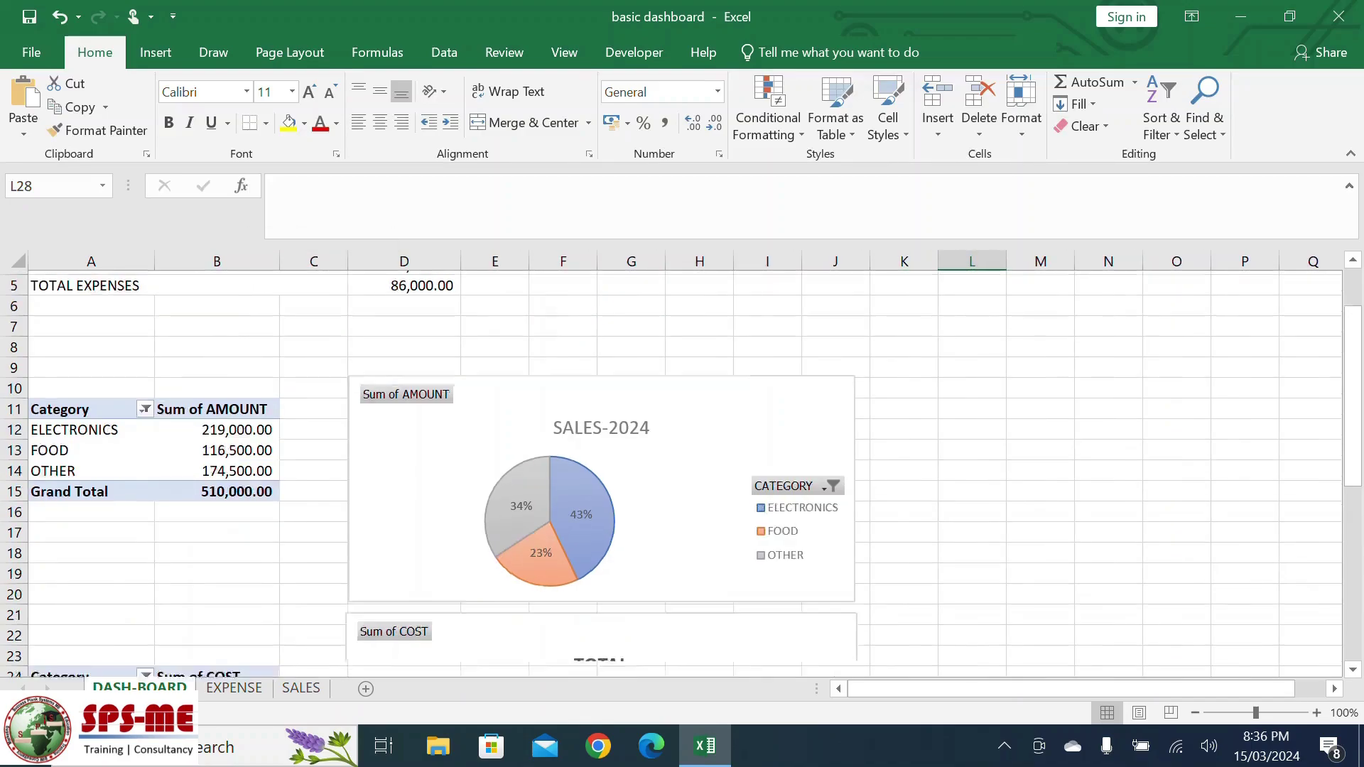
scroll(682, 474, "up", 5)
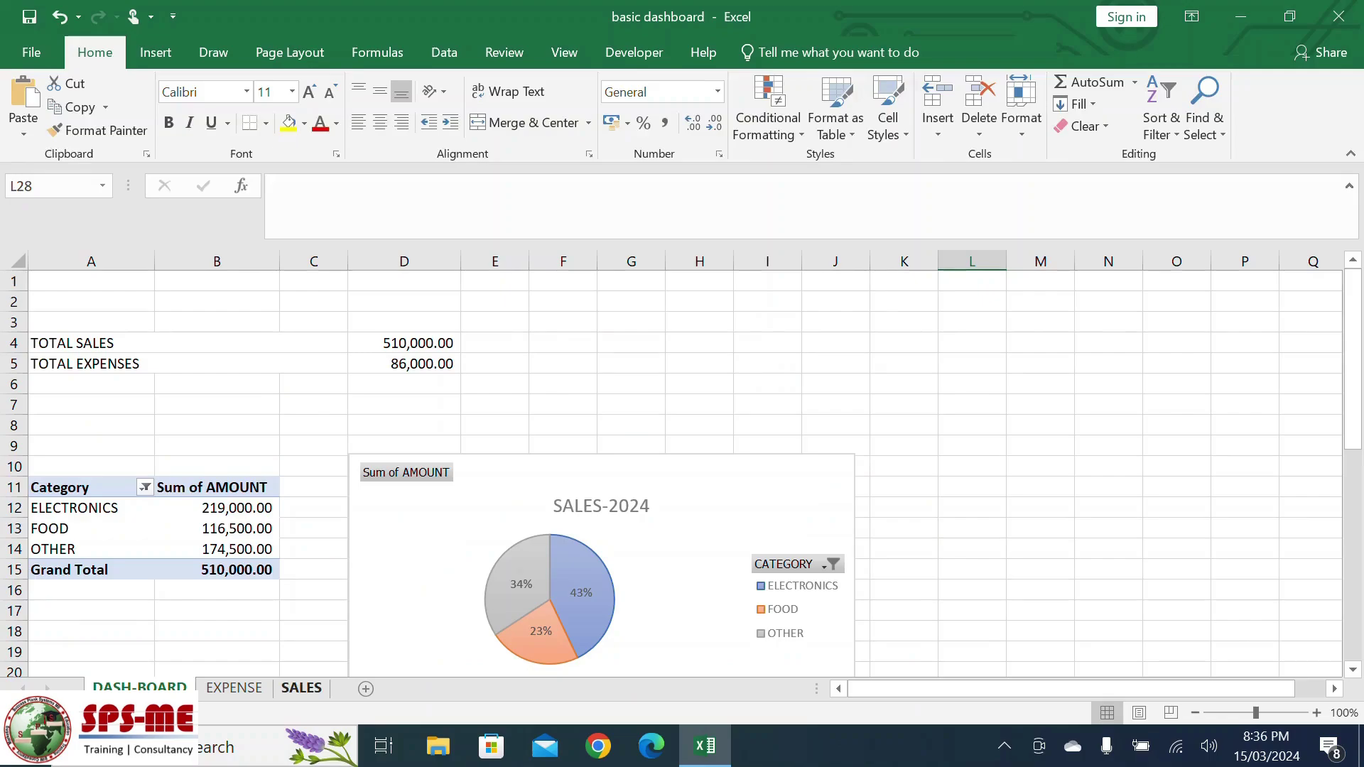
Look over the EXPENSE table and the SALES sheet, and return to the DASH-BOARD sheet.
left_click(233, 688)
key("ctrl+a")
scroll(682, 469, "down", 5)
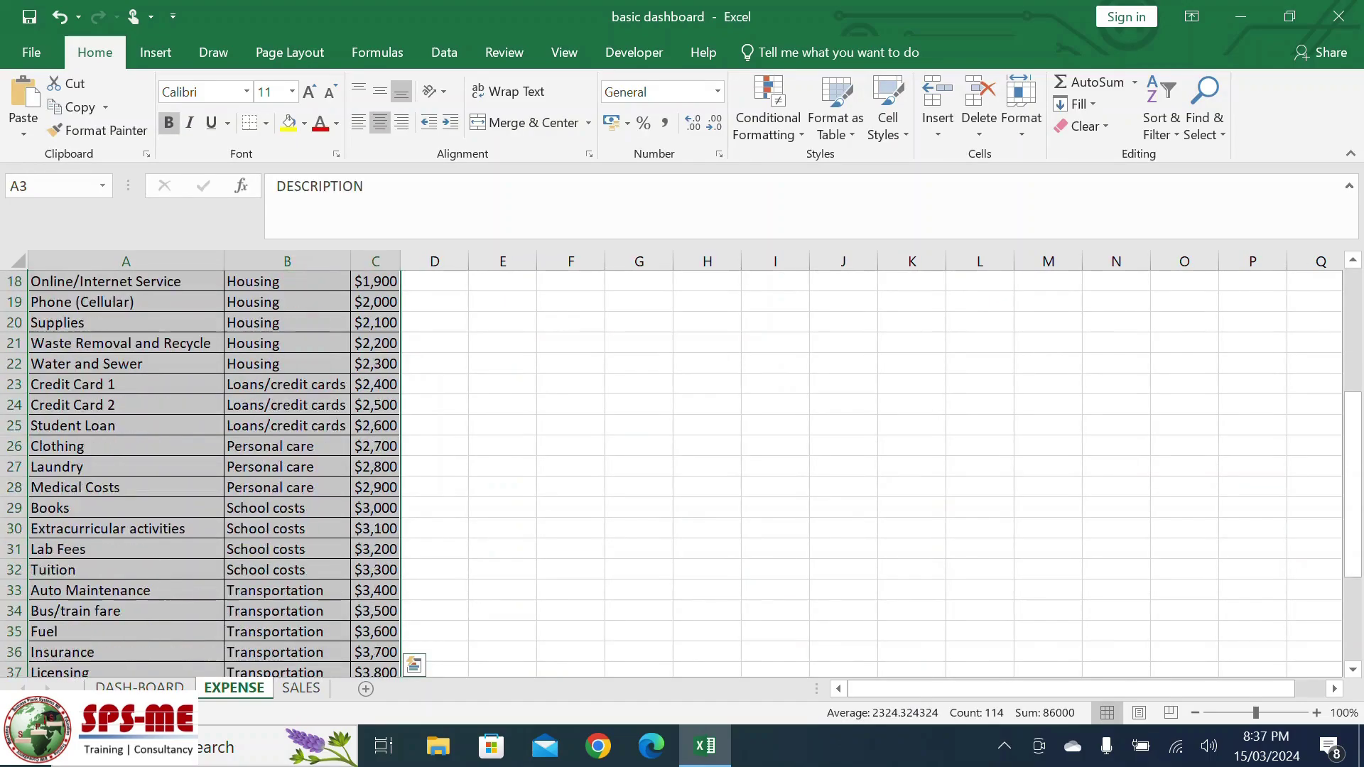
scroll(503, 447, "down", 8)
left_click(503, 446)
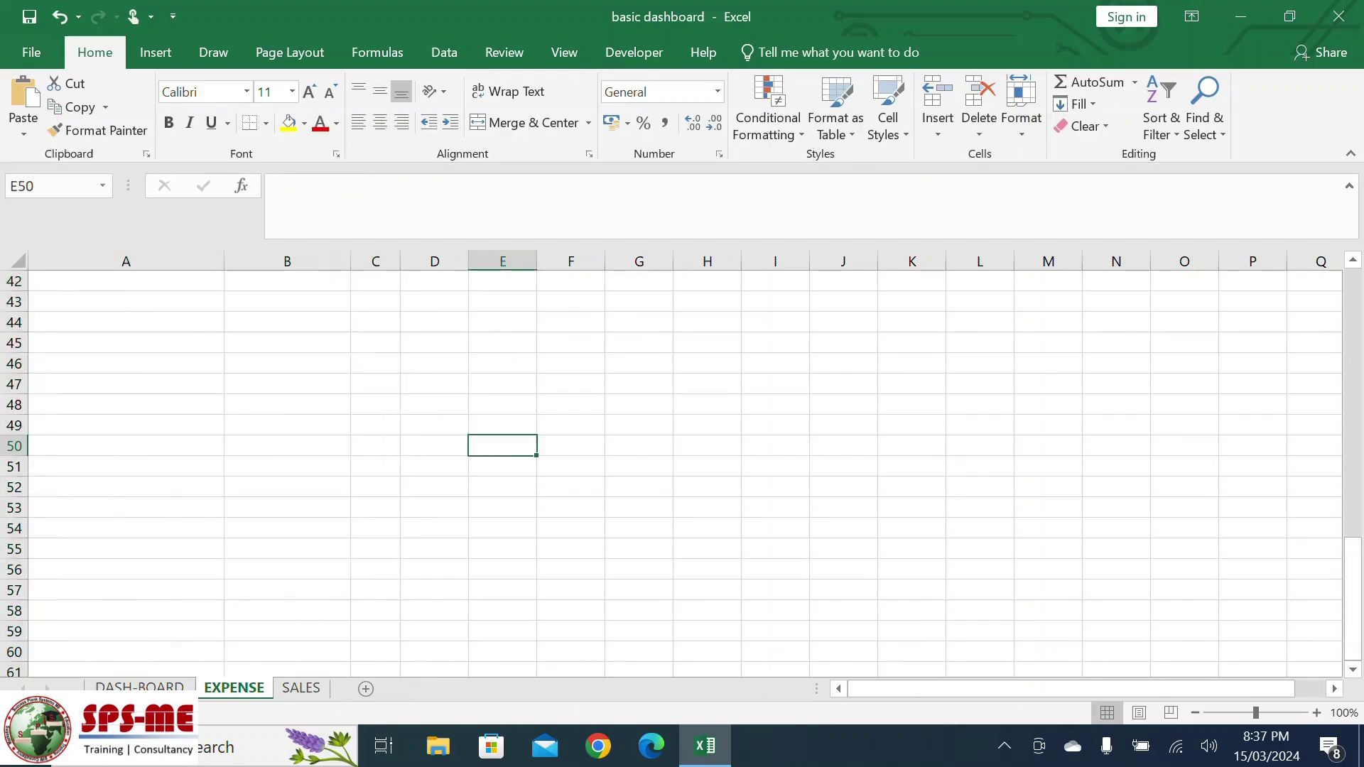
left_click(301, 688)
left_click(139, 688)
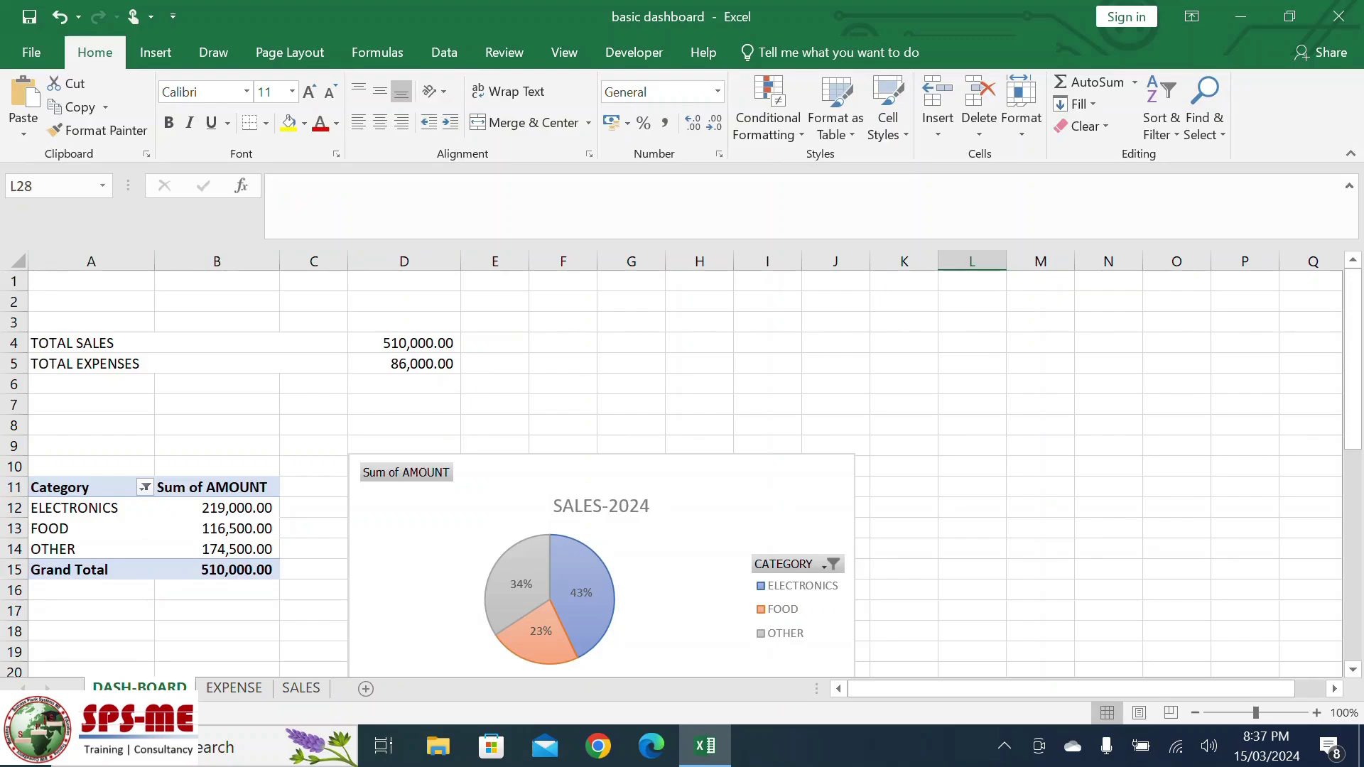
Insert one blank row at row 8, between the totals and the sales pivot table.
left_click(13, 424)
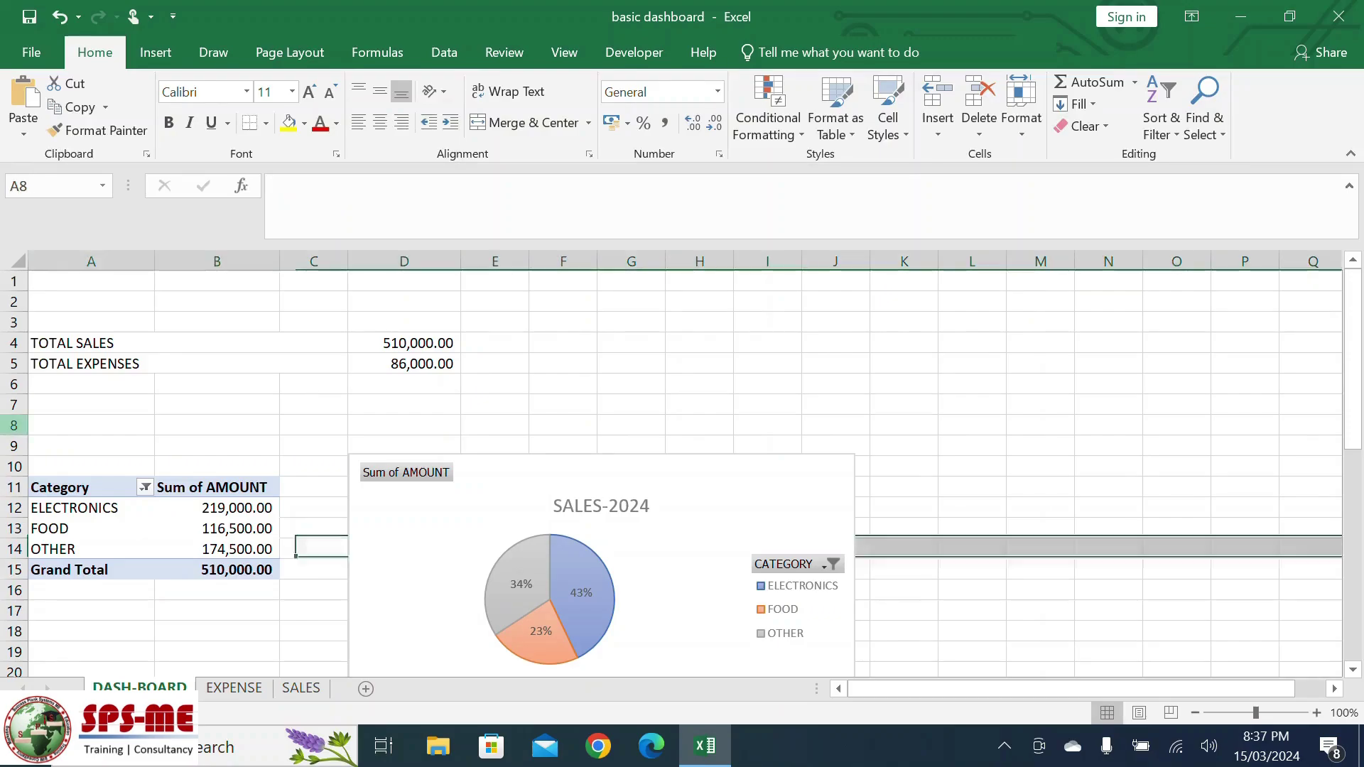
right_click(13, 425)
left_click(64, 259)
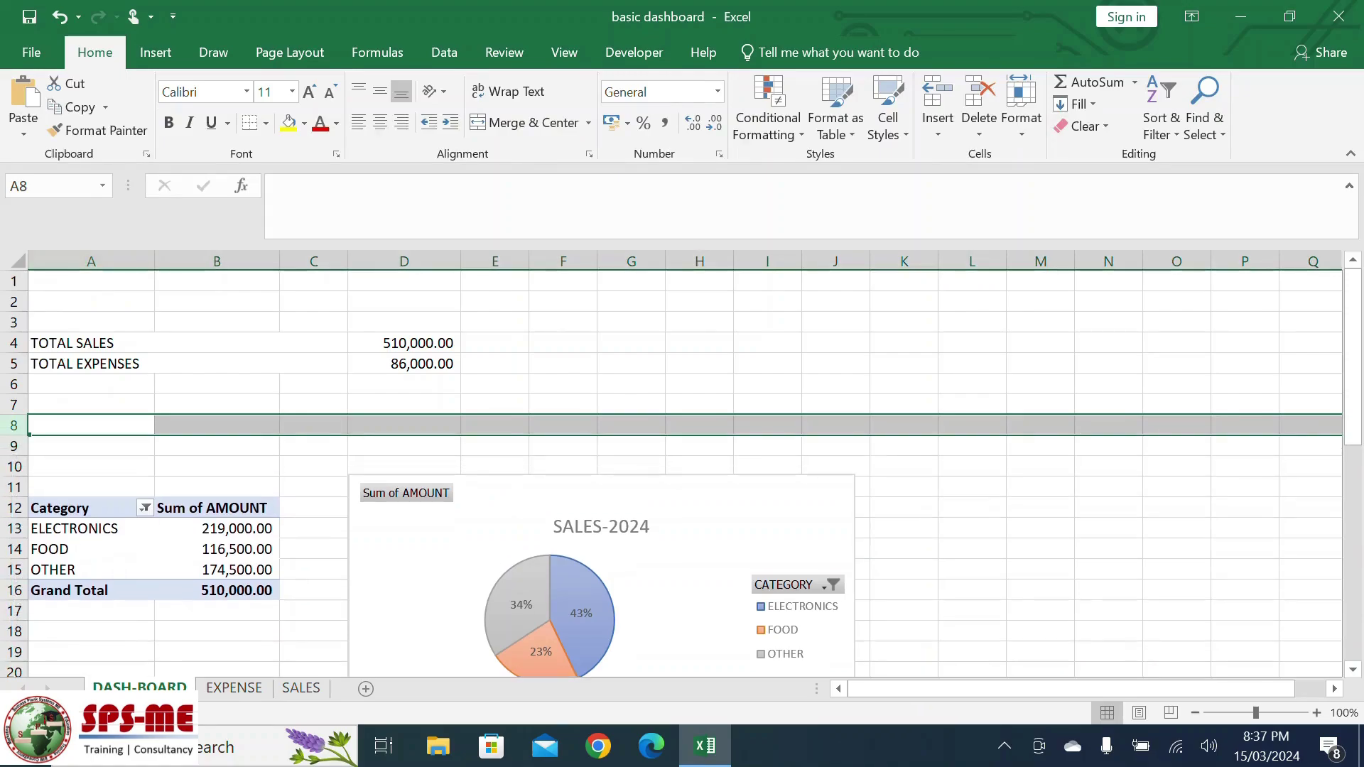
left_click(700, 364)
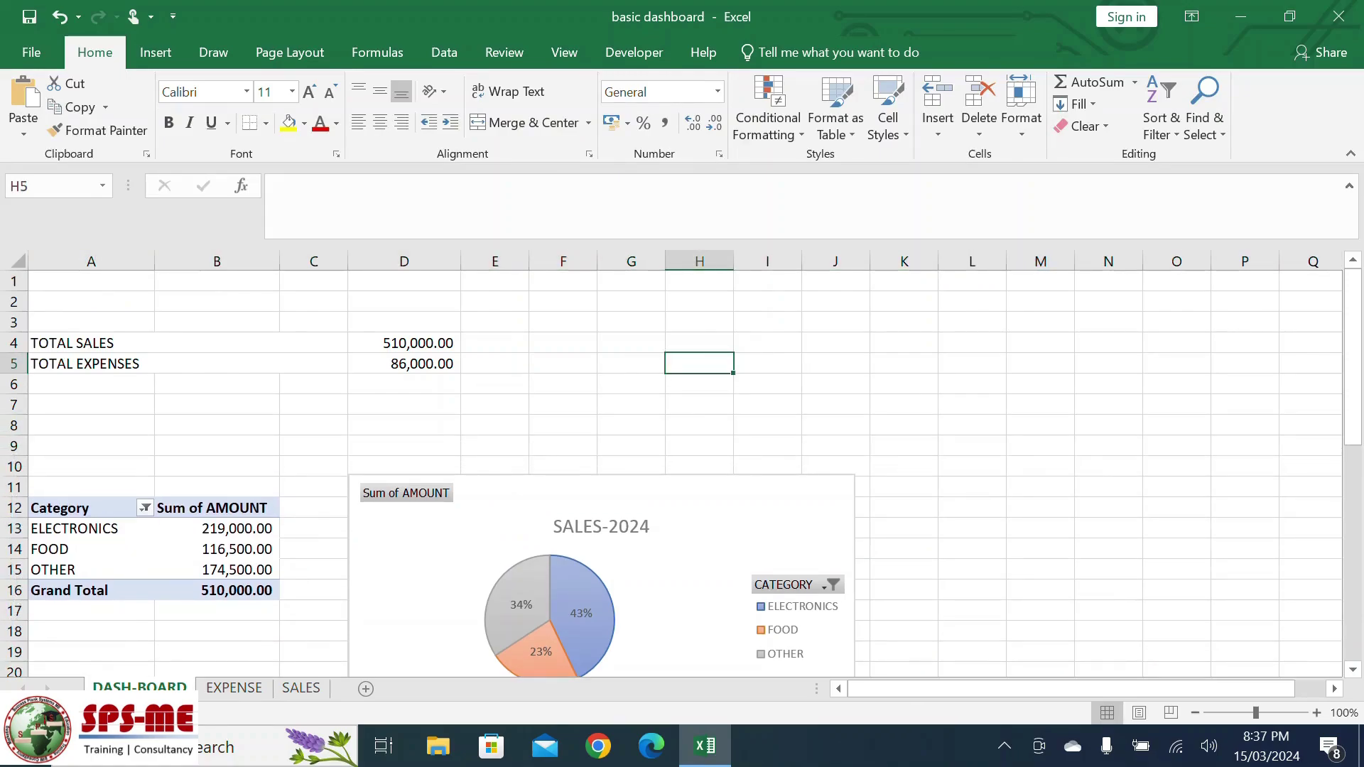
Merge and center the range A7:J8 above the sales pivot table and chart.
left_click_drag(91, 406, 836, 425)
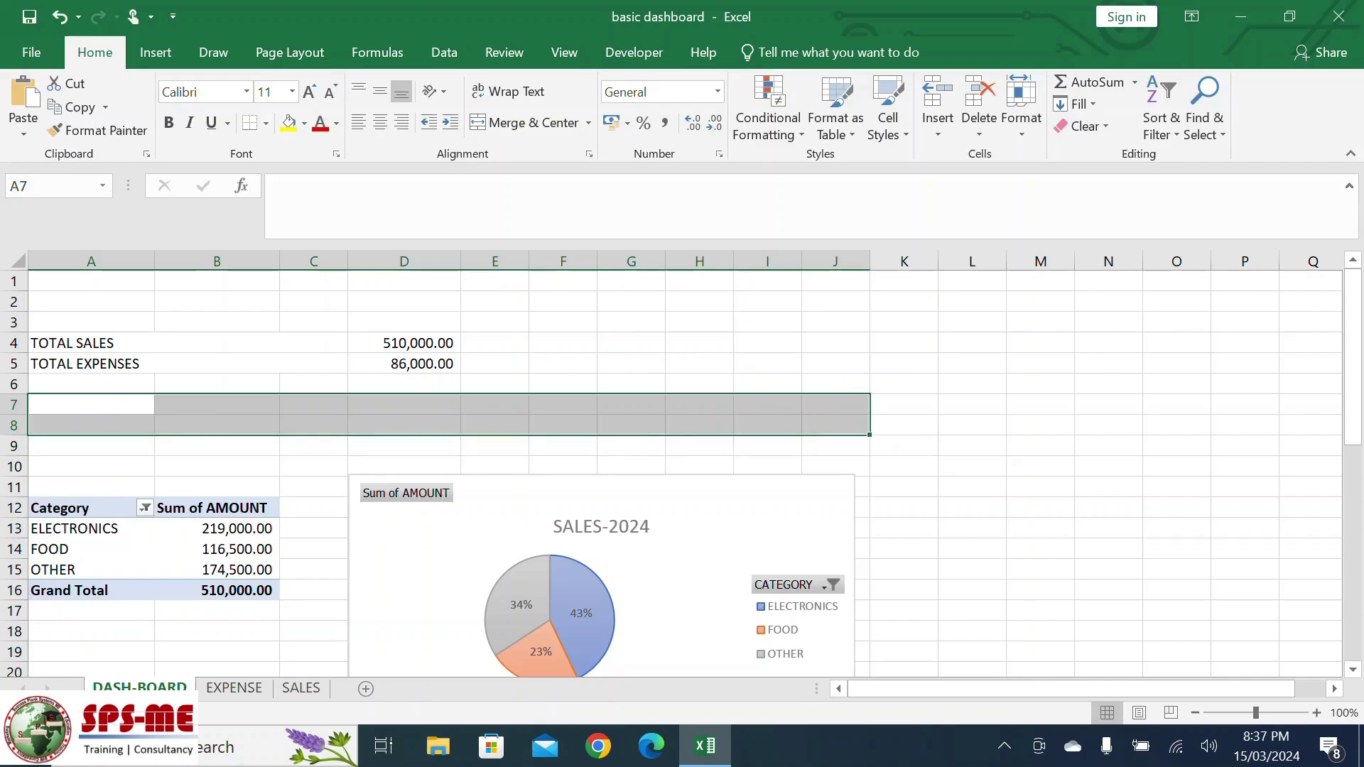
left_click(523, 122)
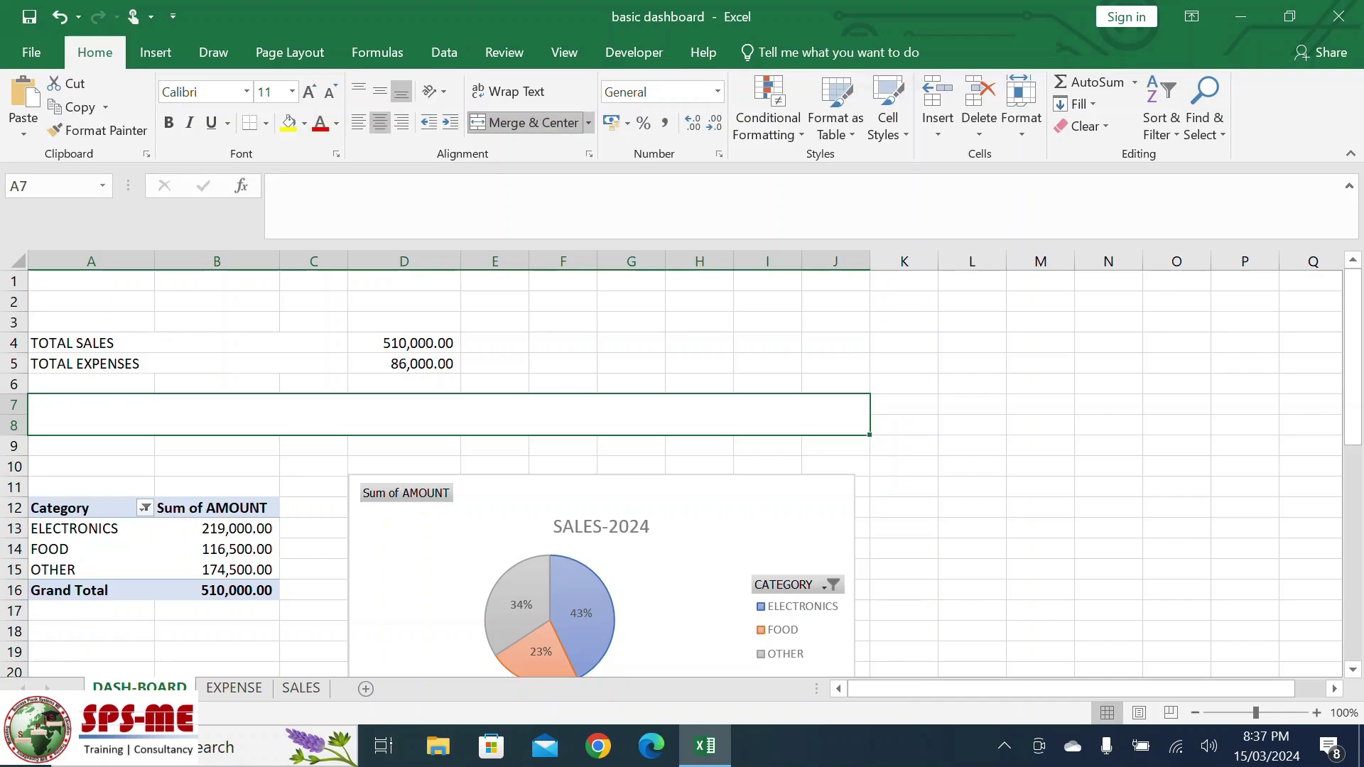
Enter the heading SALES in the merged range A7:J8, middle-align it vertically and make it bold.
type("SALES")
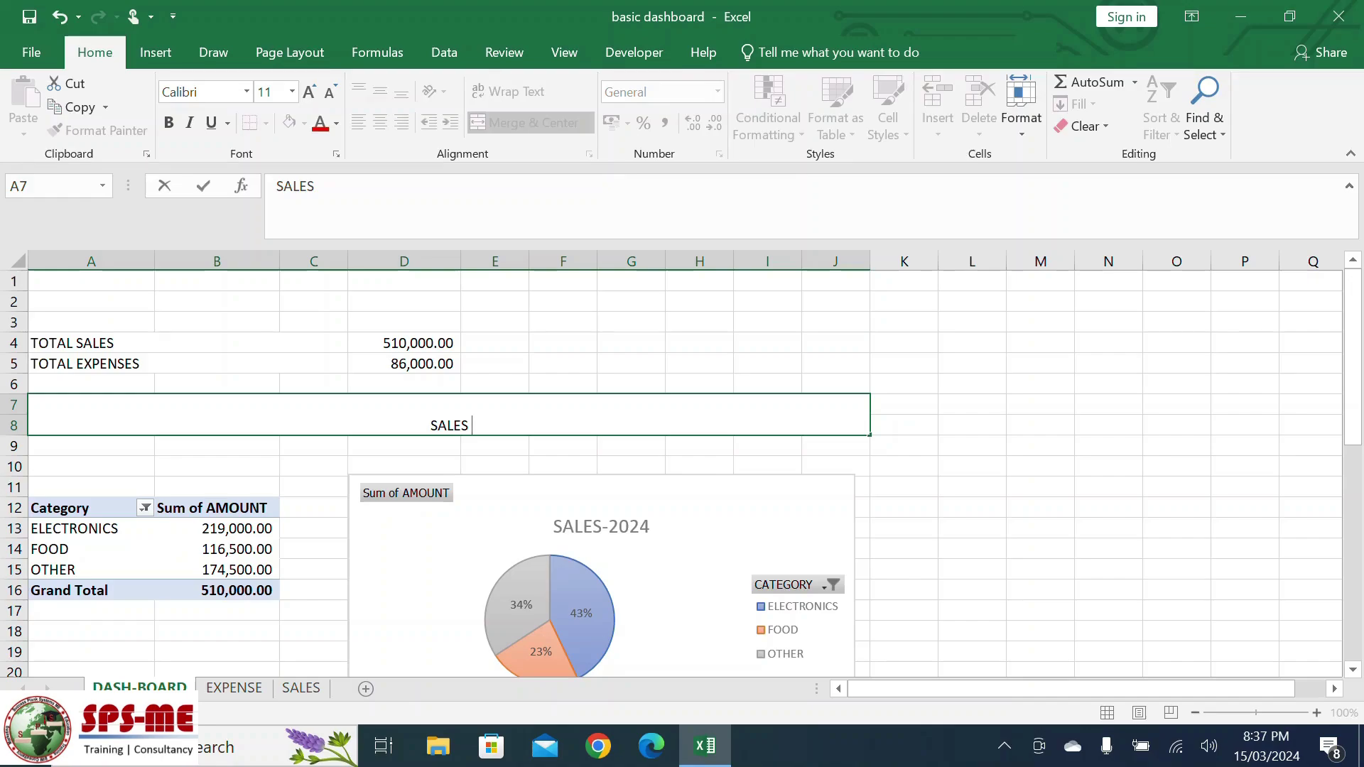
left_click(972, 487)
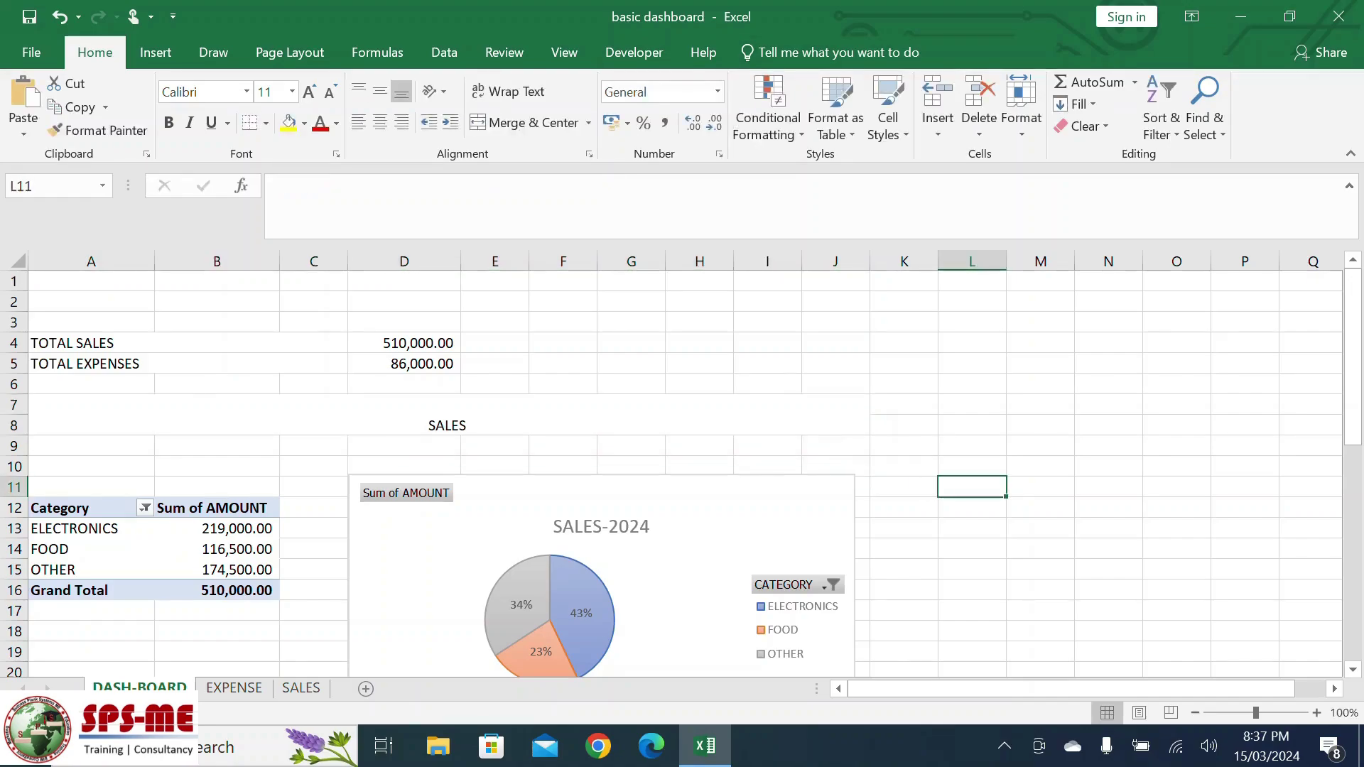
left_click(447, 414)
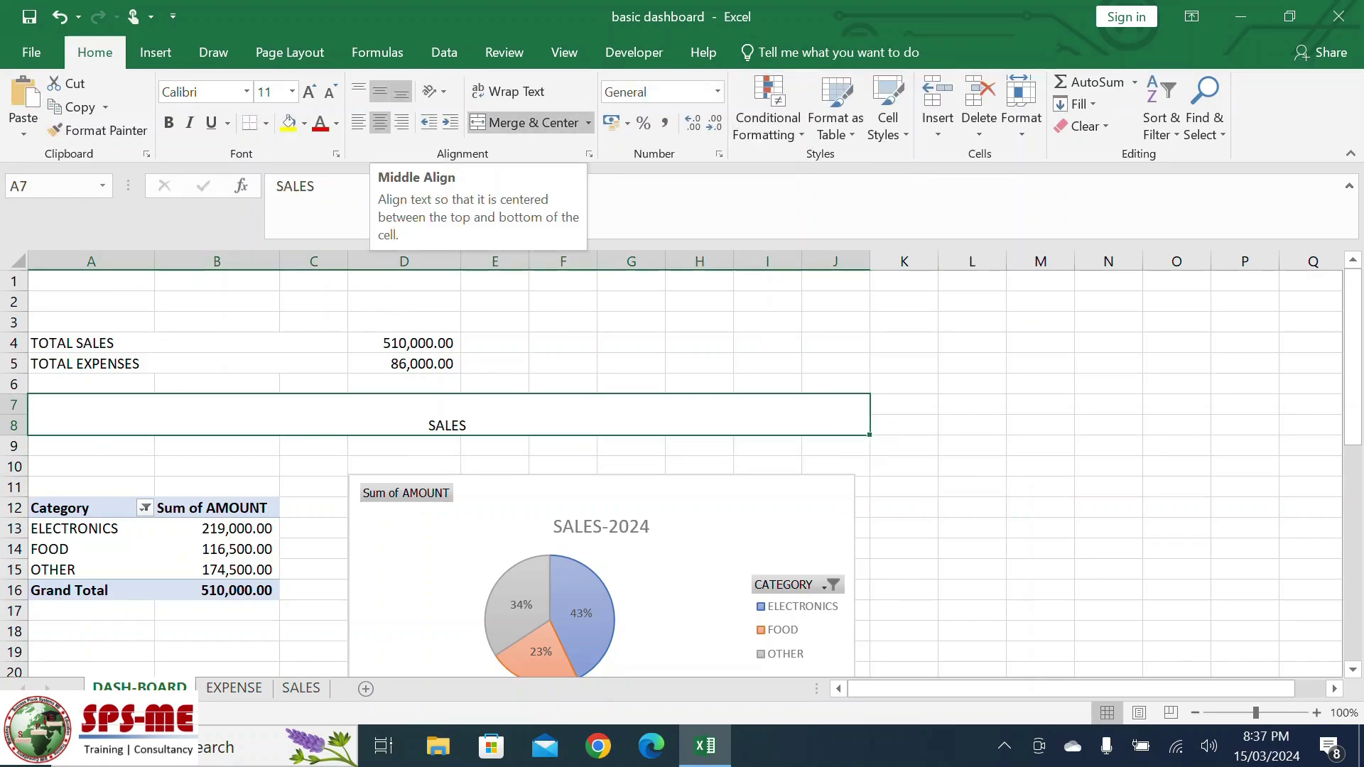
left_click(380, 91)
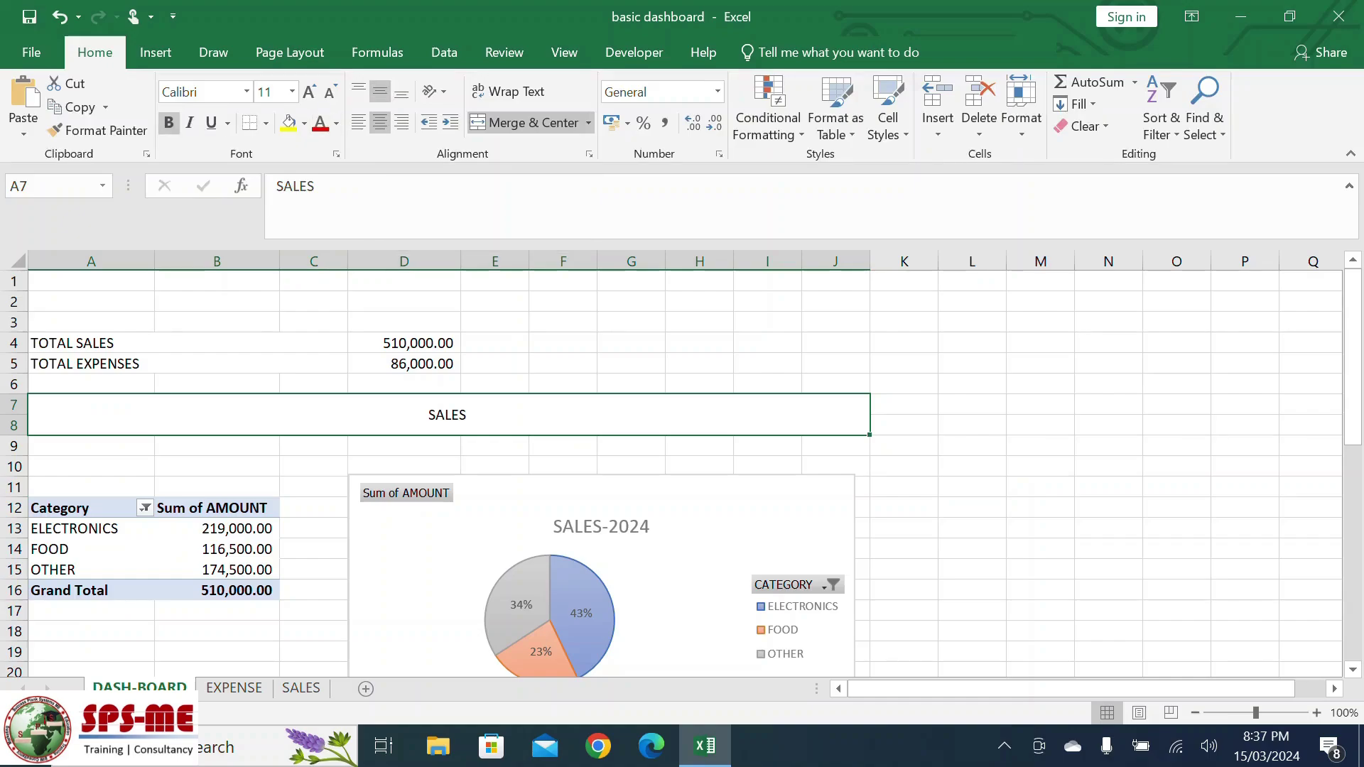
left_click(169, 122)
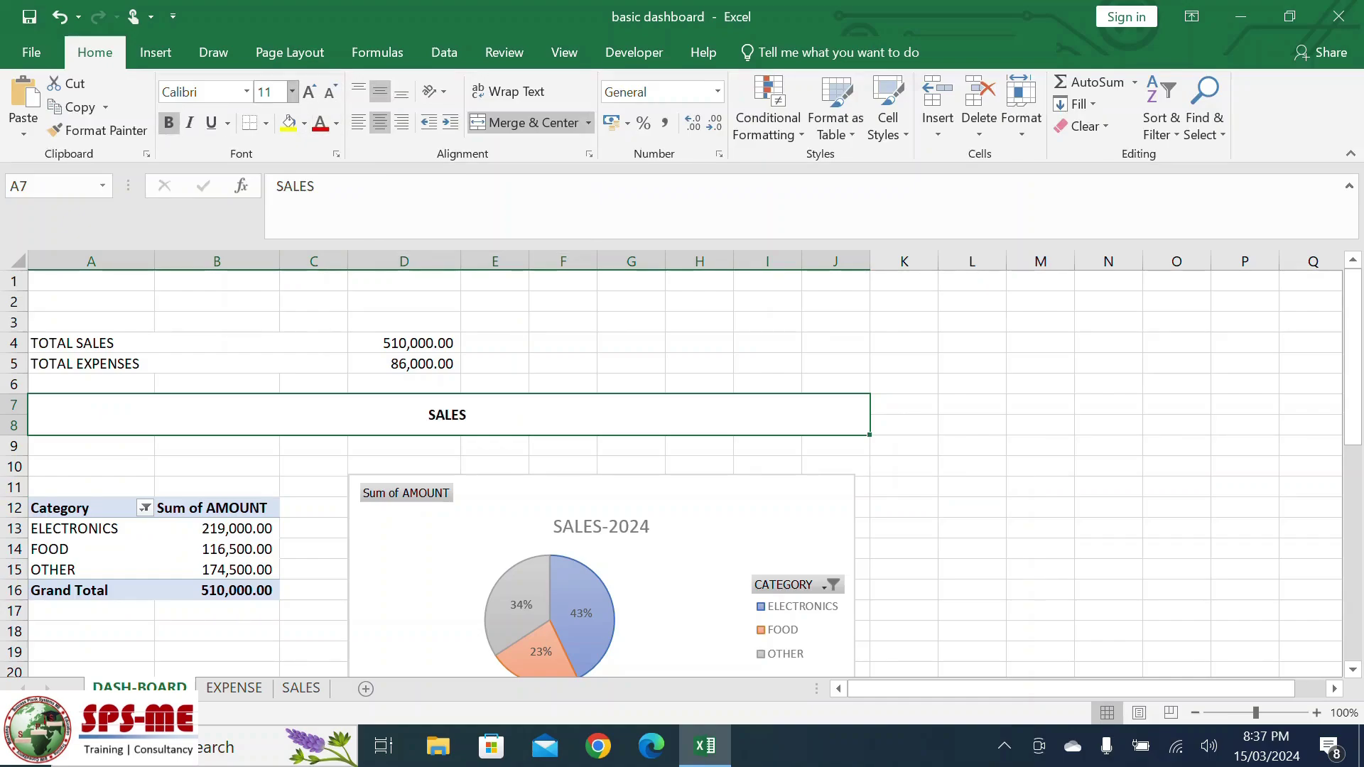
Enlarge the font of the SALES heading step by step to beyond 24 points so it fills the merged area.
left_click(309, 91)
left_click(309, 91)
left_click(308, 91)
left_click(309, 91)
left_click(308, 91)
left_click(308, 90)
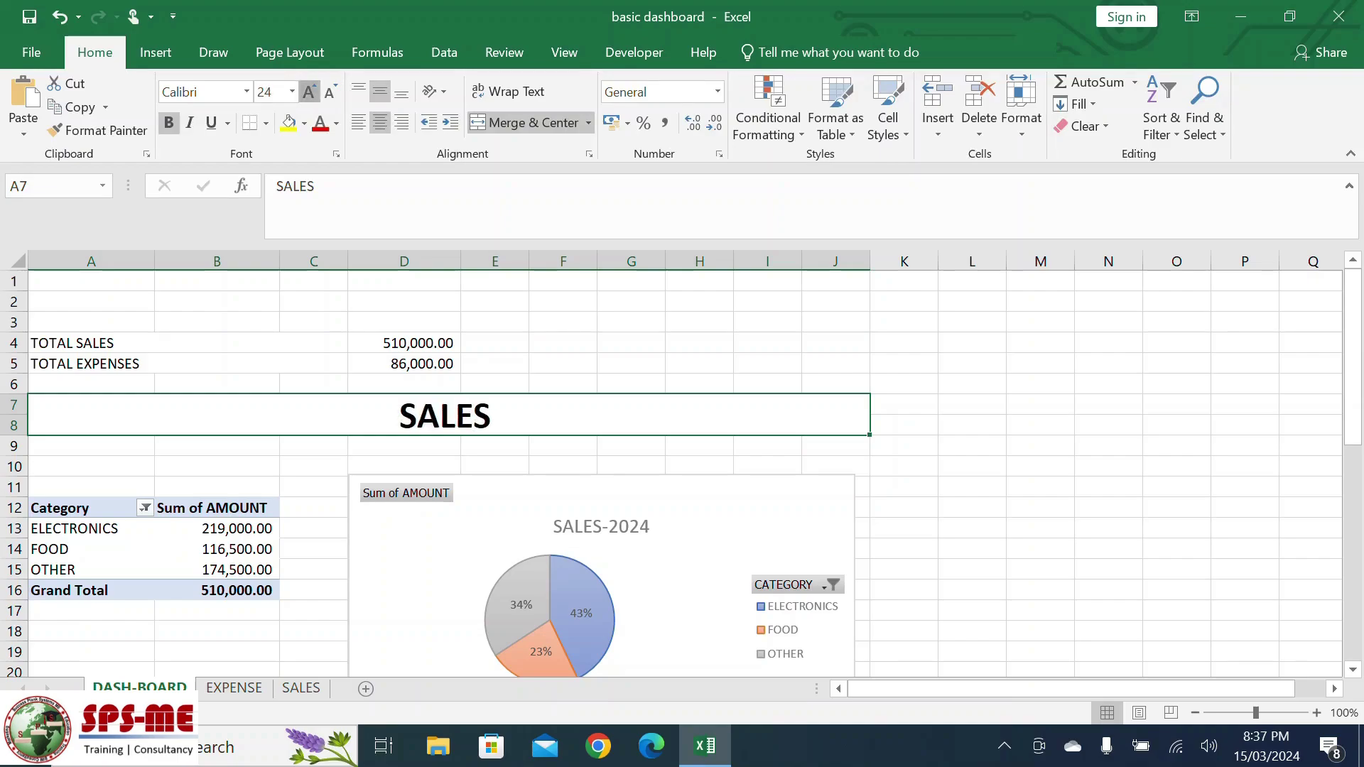
left_click(308, 91)
left_click(308, 91)
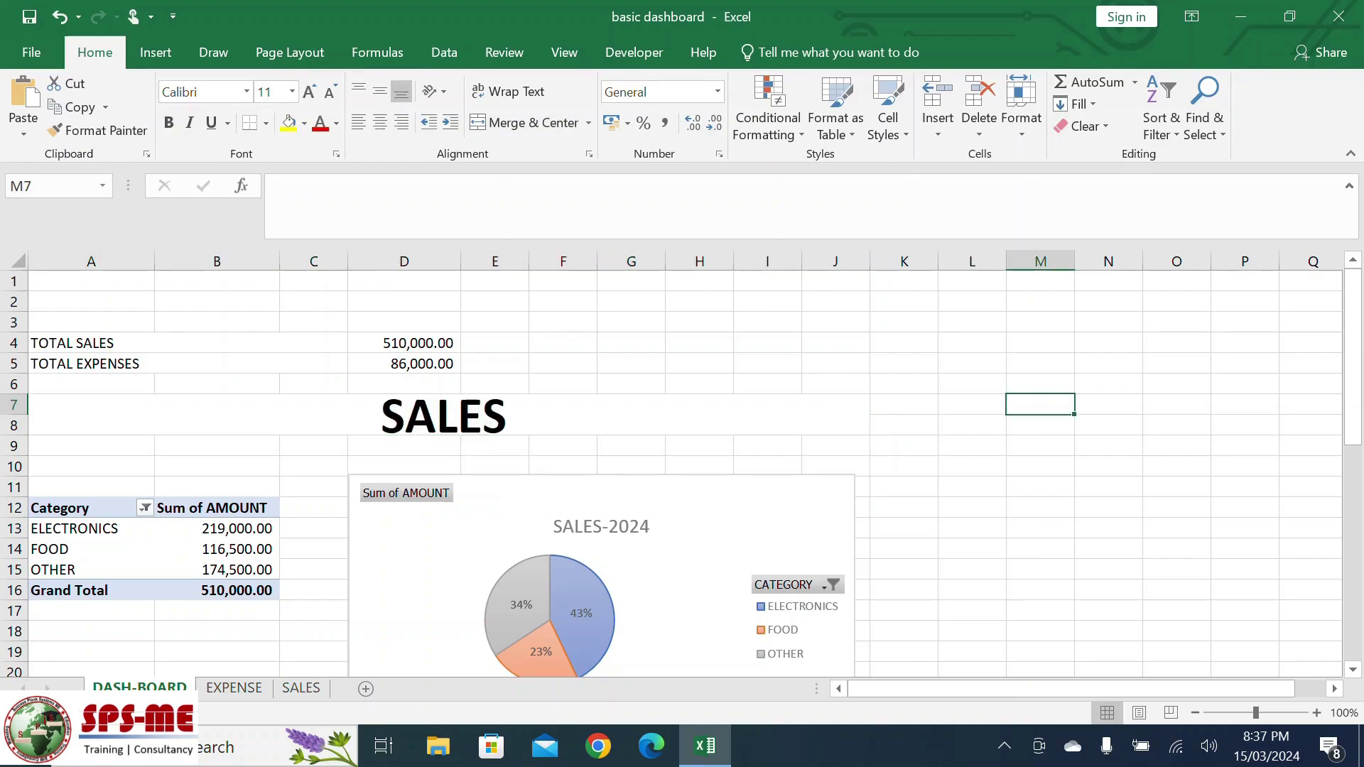
Insert four blank rows at row 22, above the expense pivot table and its chart.
scroll(839, 373, "down", 7)
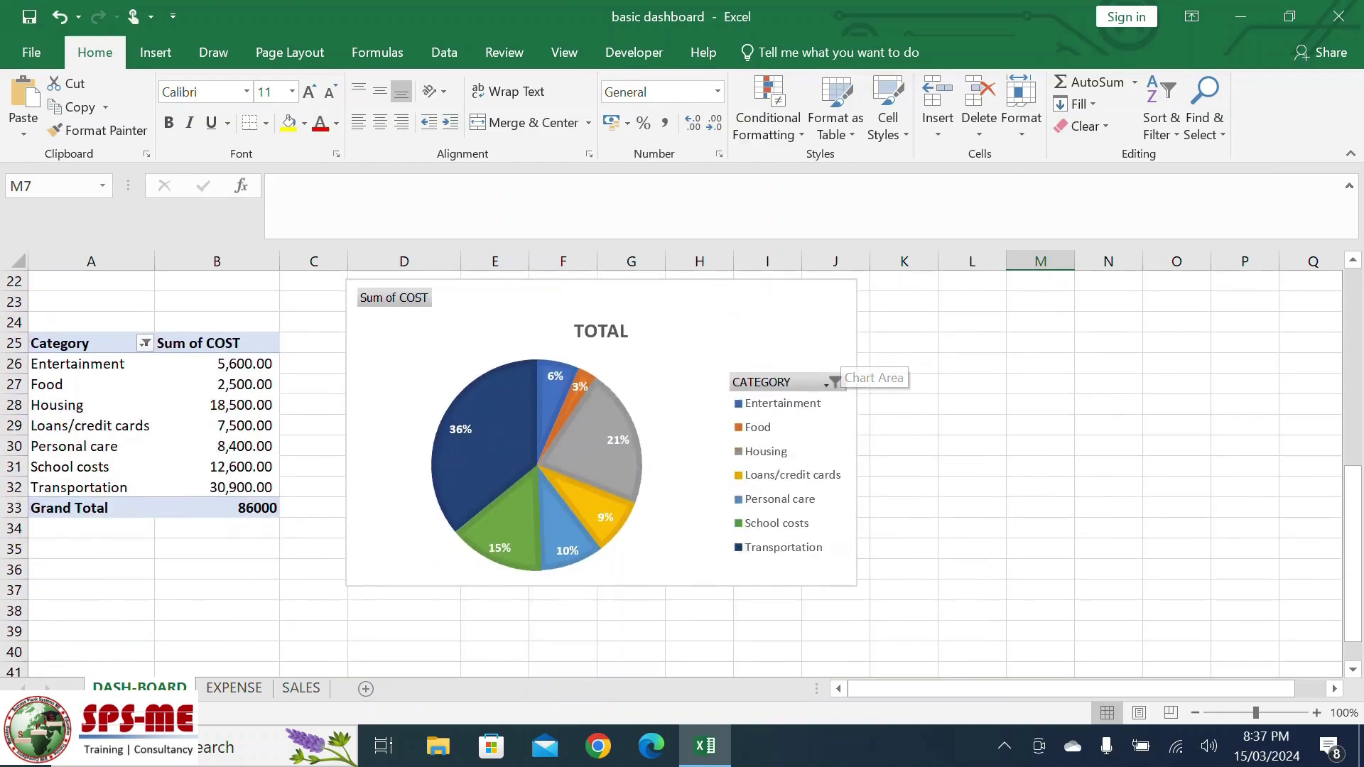
scroll(838, 373, "up", 2)
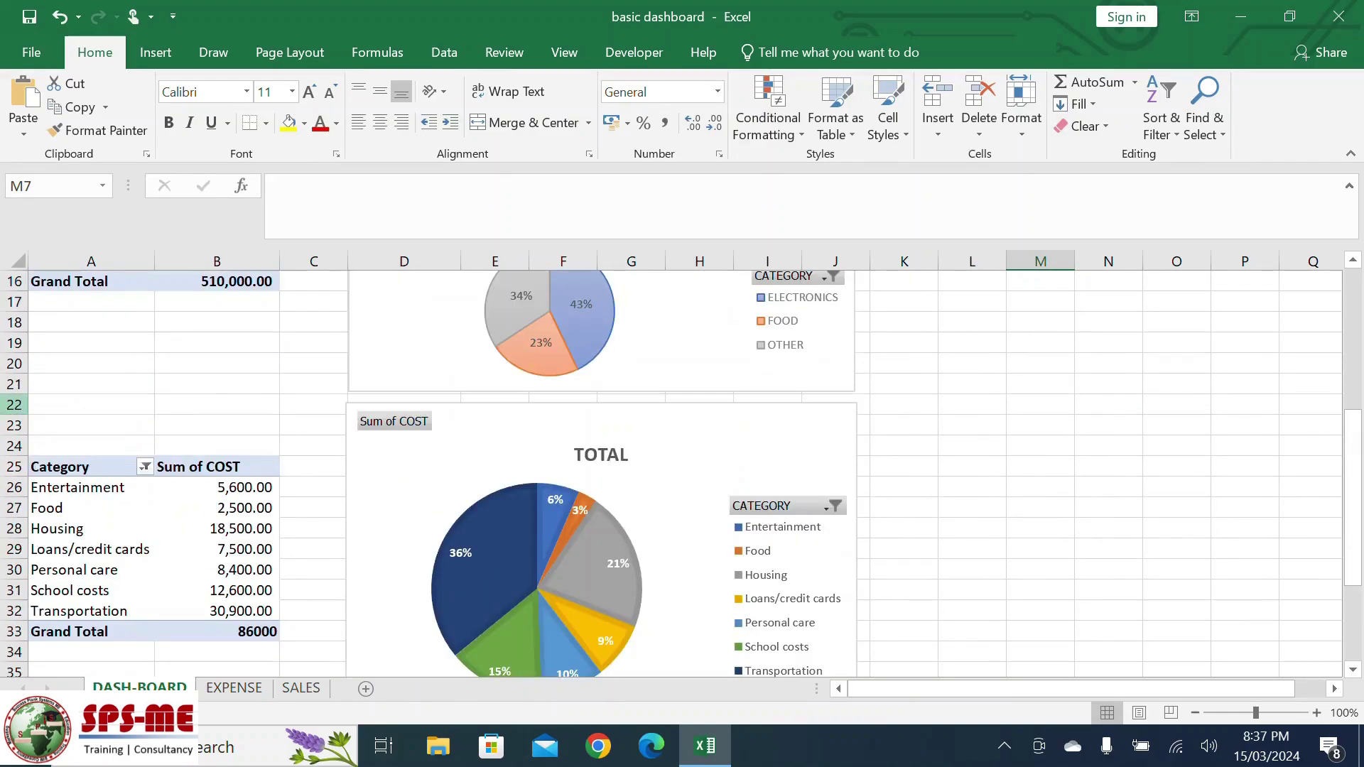
mouse_move(14, 404)
left_mouse_down()
mouse_move(14, 448)
mouse_move(14, 428)
left_mouse_up()
right_click(14, 416)
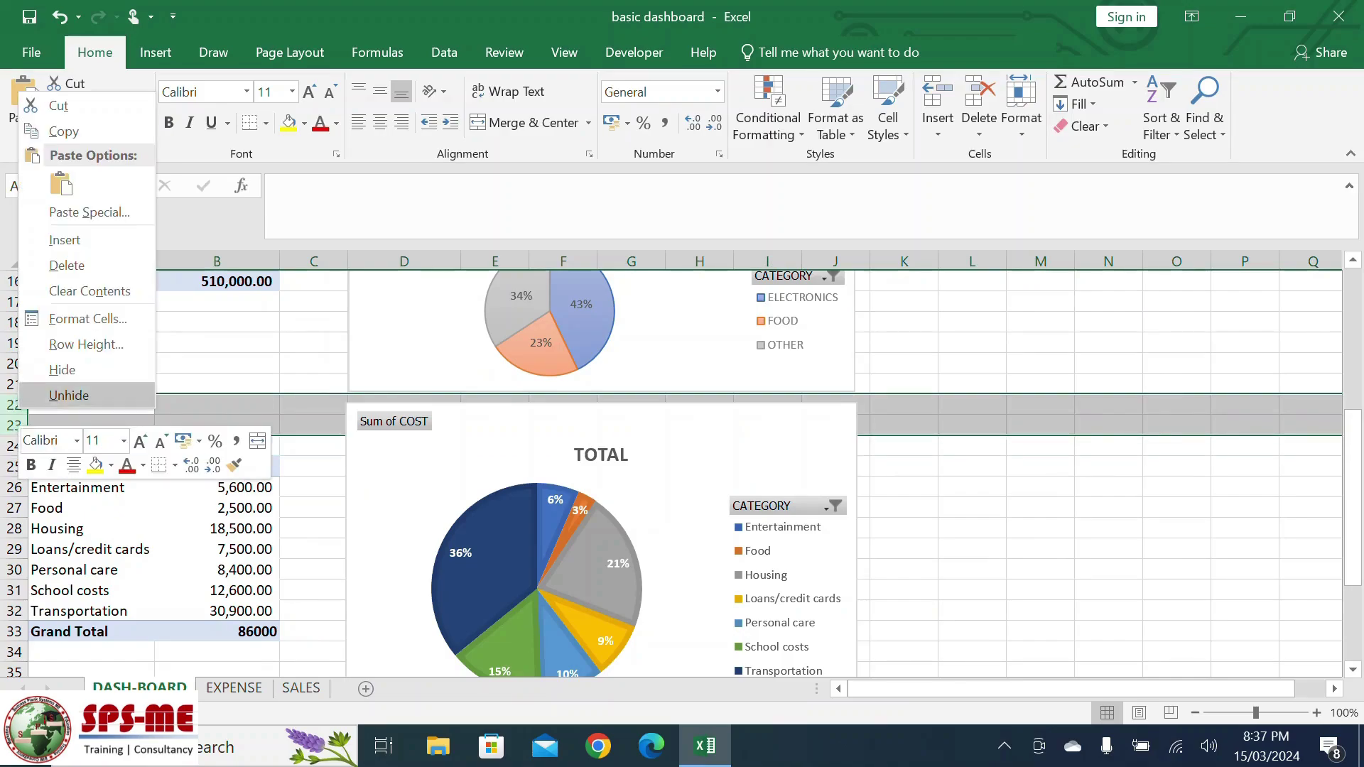
left_click(61, 235)
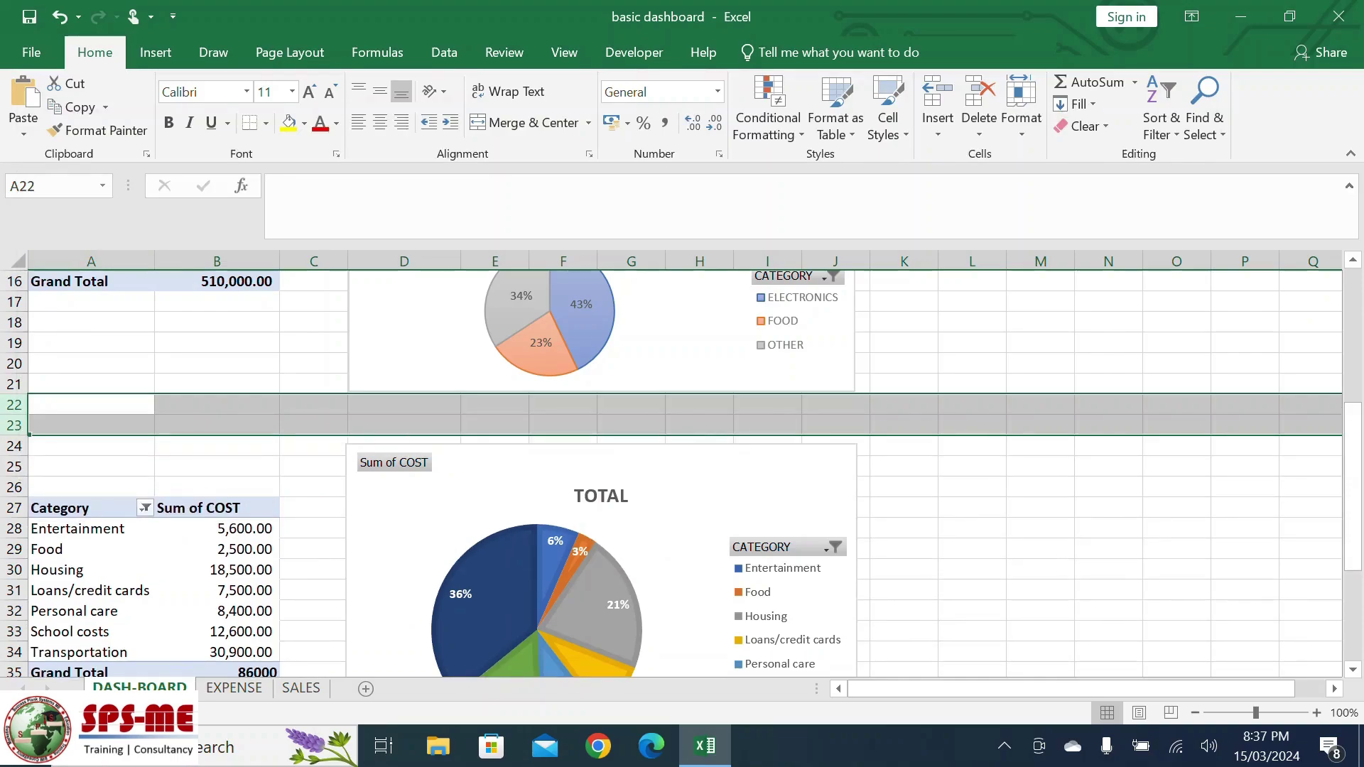
right_click(17, 419)
left_click(61, 249)
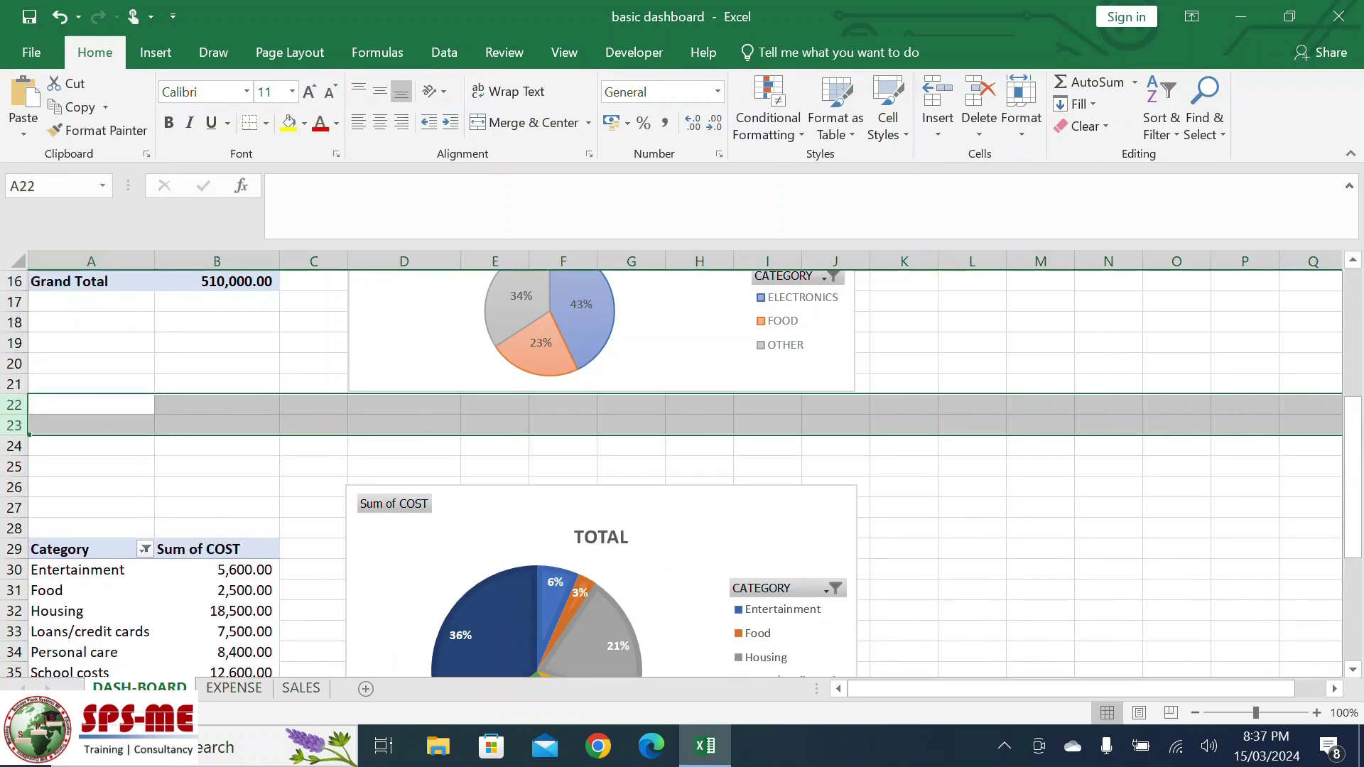
Stretch the SALES-2024 pie chart downward so its lower edge reaches the start of row 24.
left_click(654, 379)
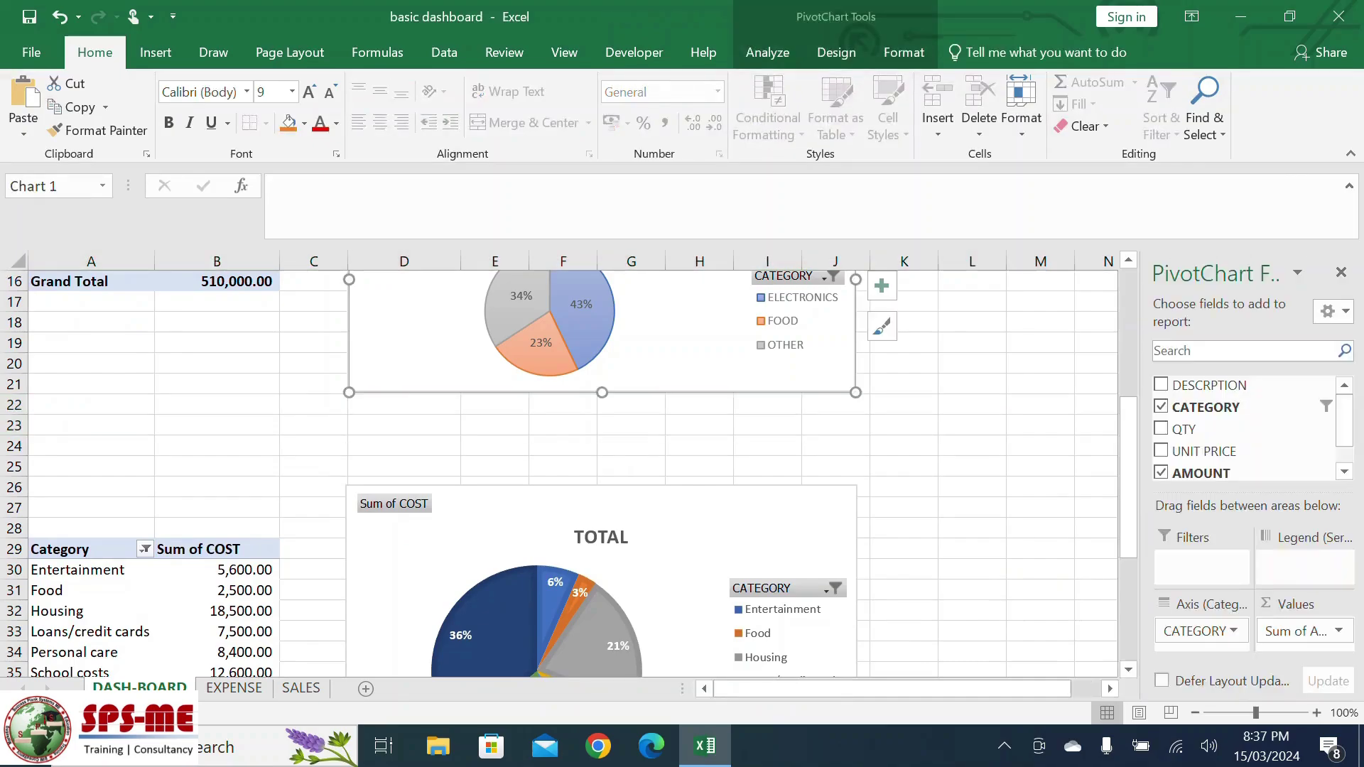
left_click_drag(602, 392, 601, 441)
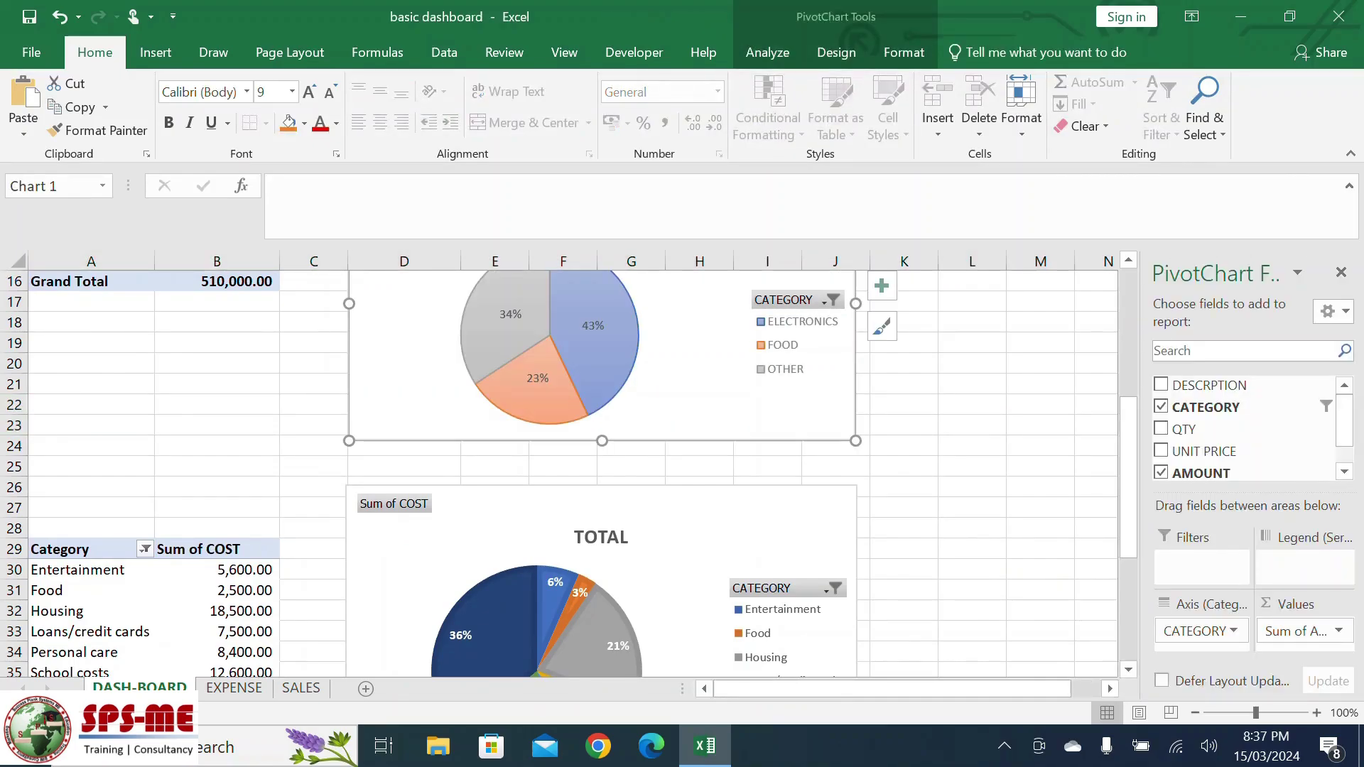
left_click(972, 467)
Insert one blank row at row 25, between the sales chart and the expense chart.
scroll(972, 467, "up", 2)
scroll(973, 467, "down", 3)
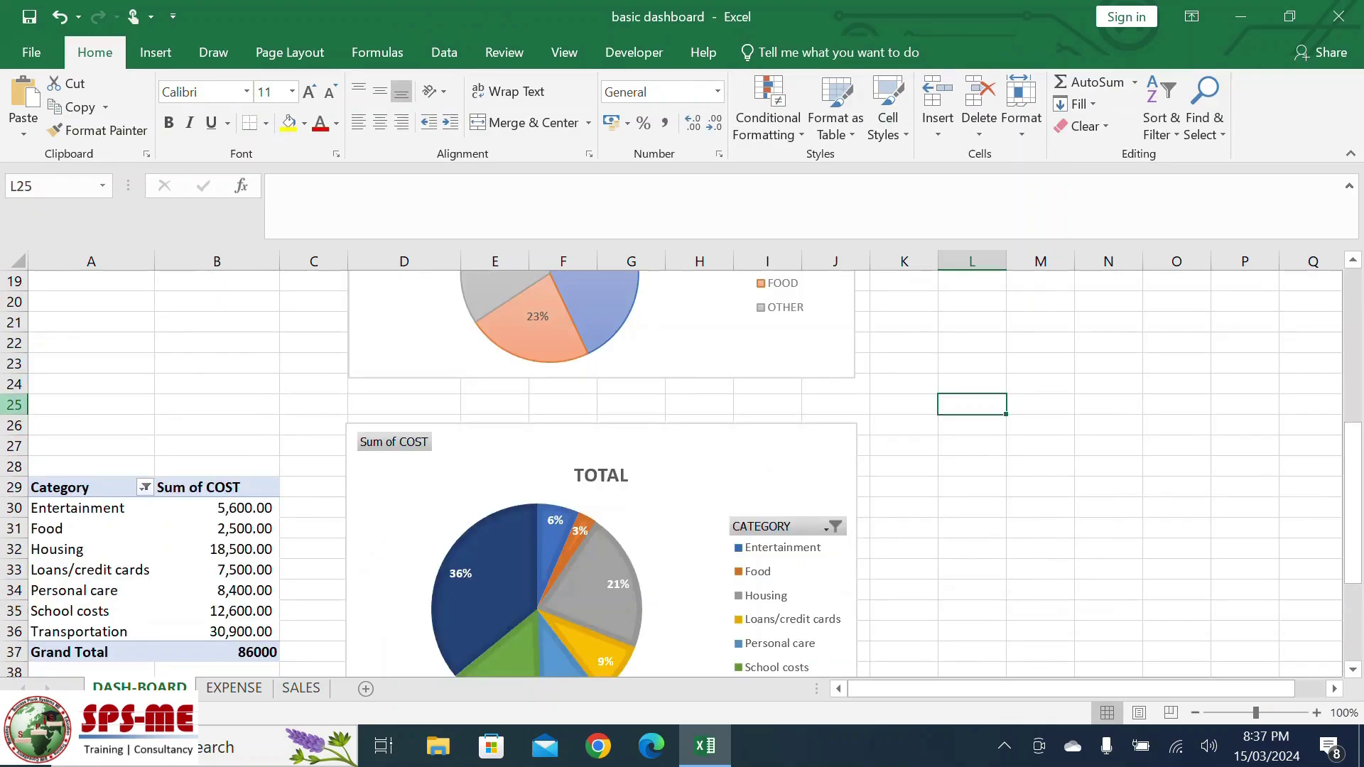
right_click(18, 404)
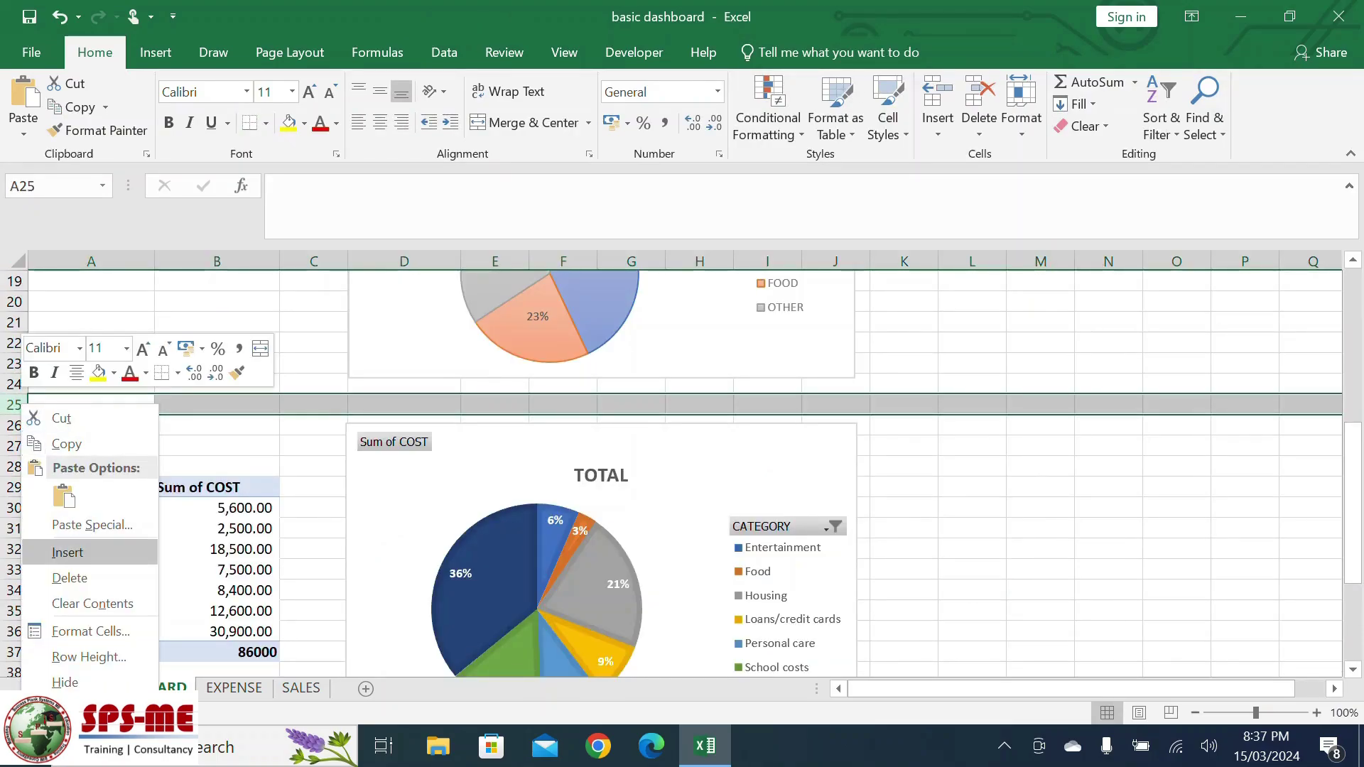
left_click(68, 552)
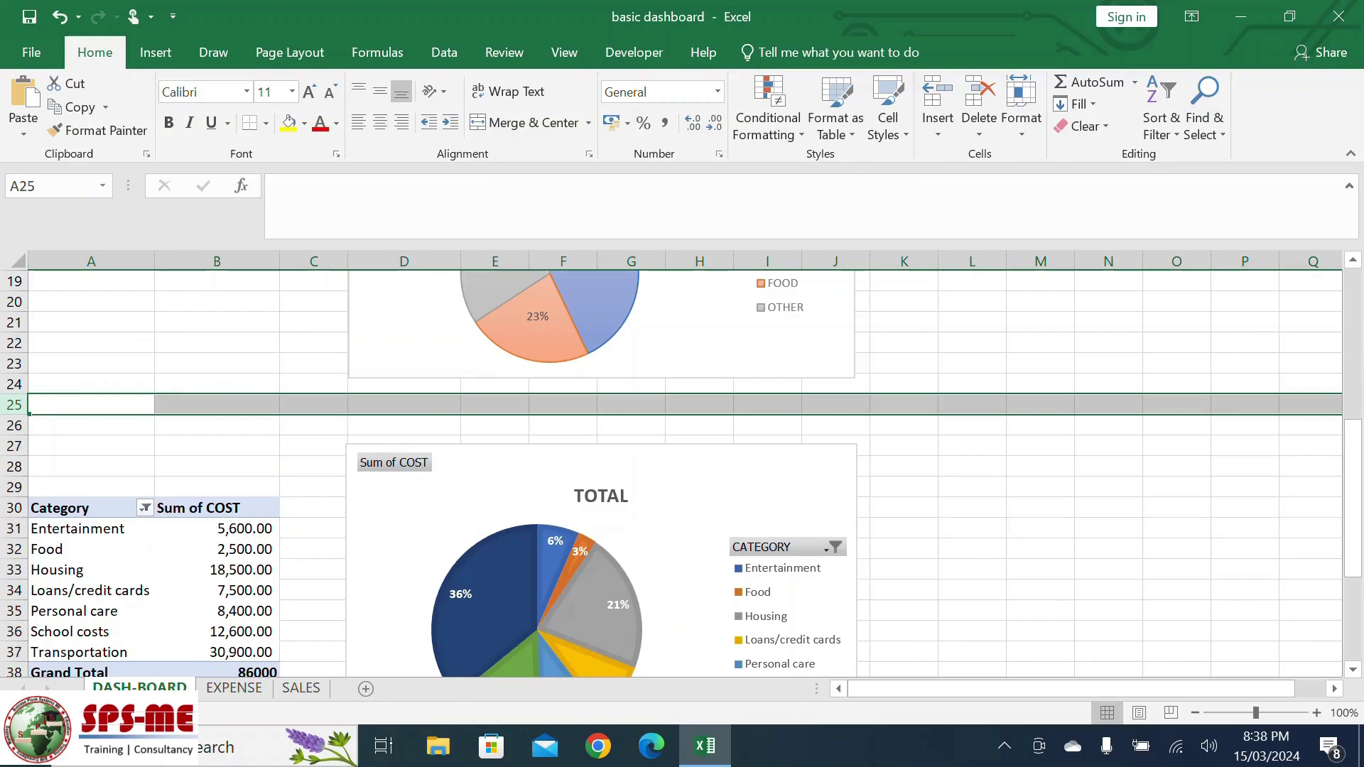
Merge and center the range A25:J26 above the expense pivot table and chart.
scroll(682, 474, "up", 5)
scroll(682, 473, "down", 3)
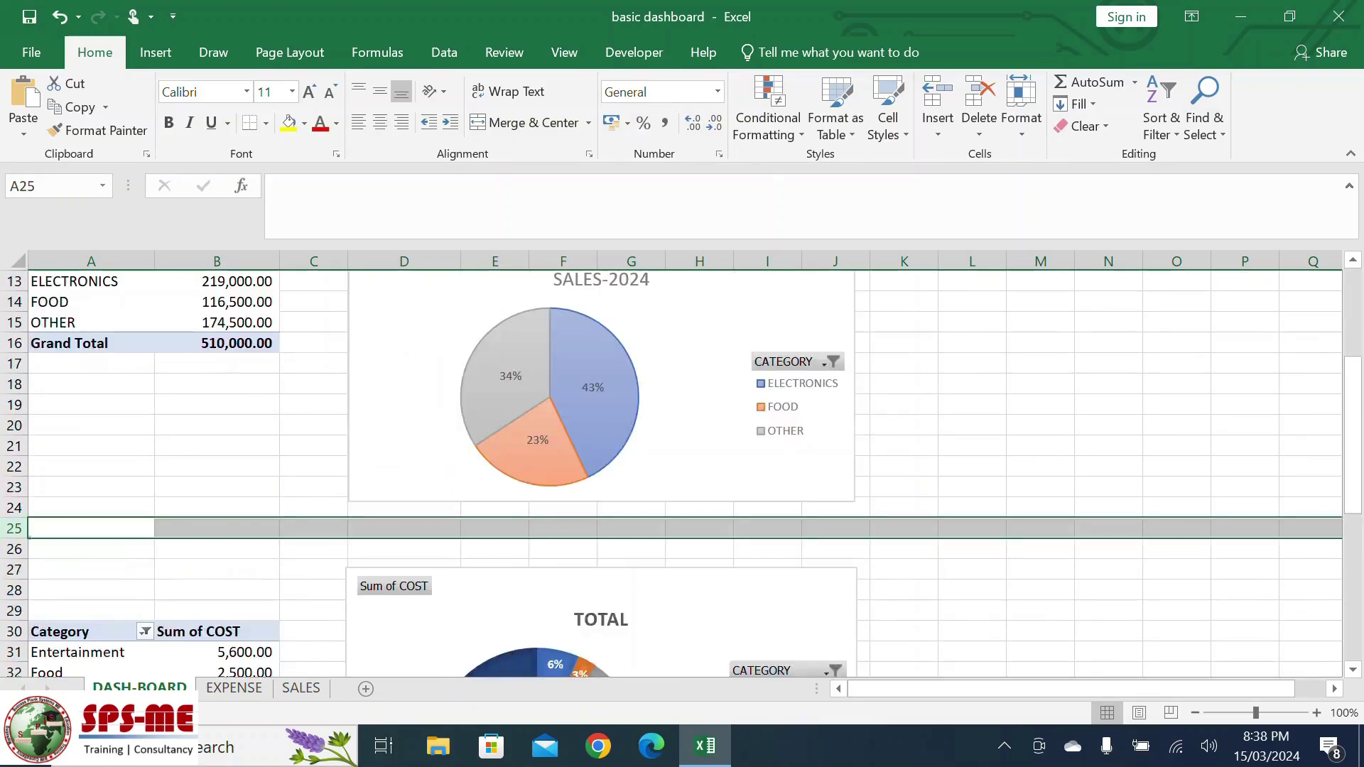
left_click_drag(91, 528, 836, 549)
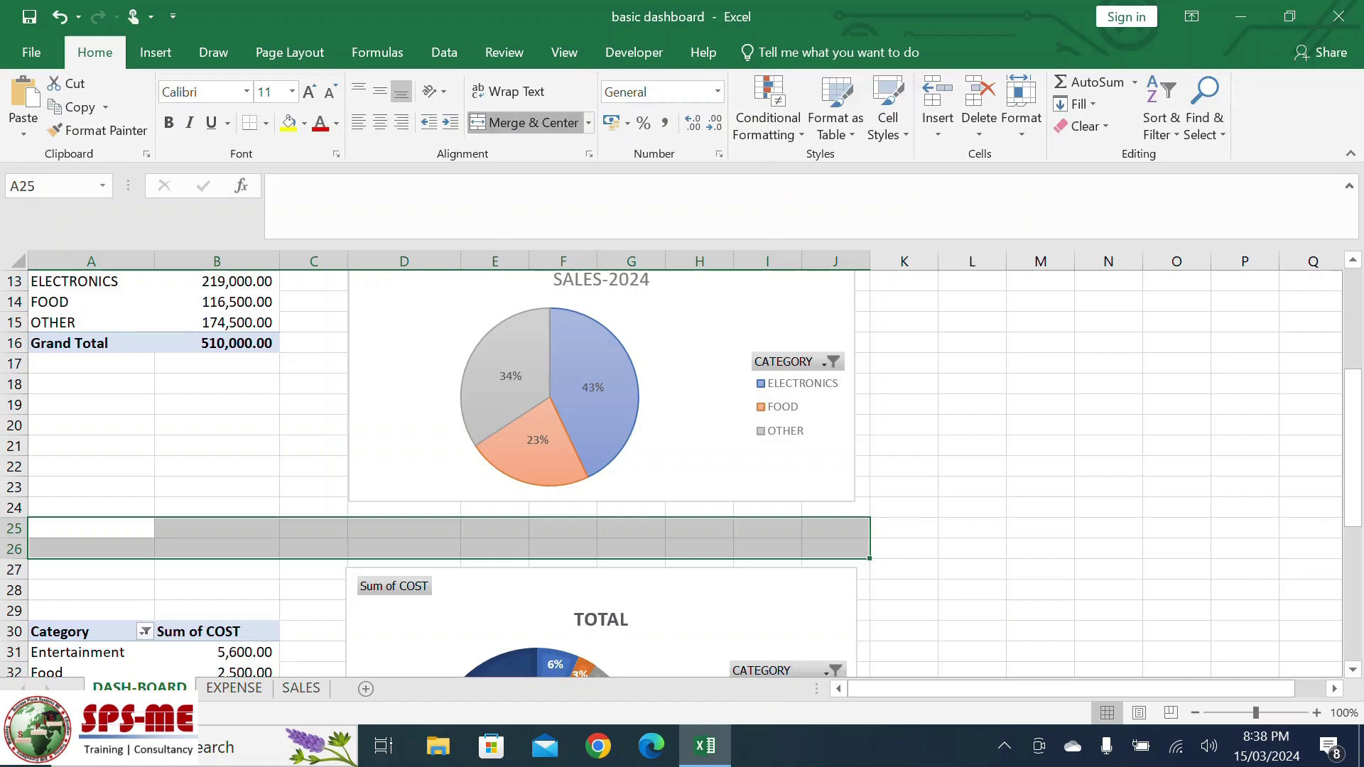
left_click(525, 122)
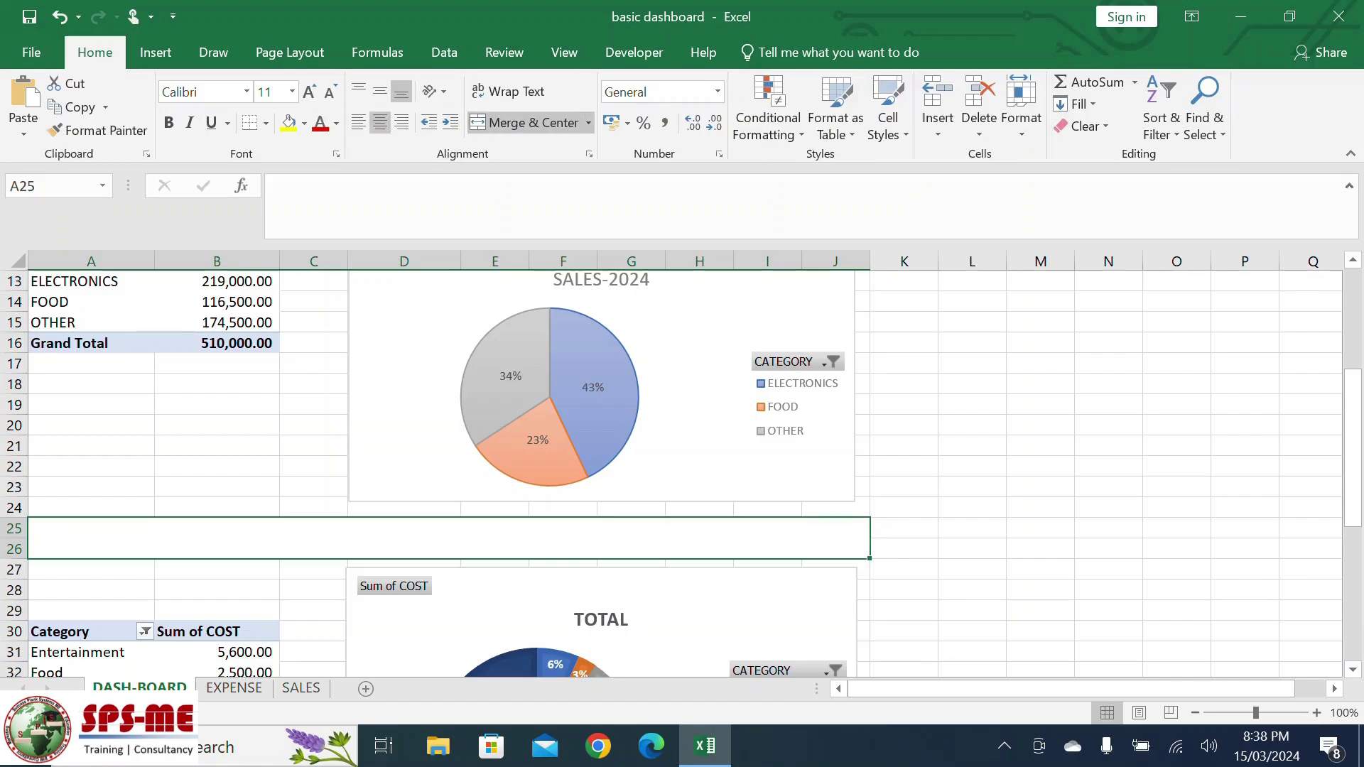
Enter the heading EXPENSE in the merged range A25:J26 and middle-align it vertically.
type("EX")
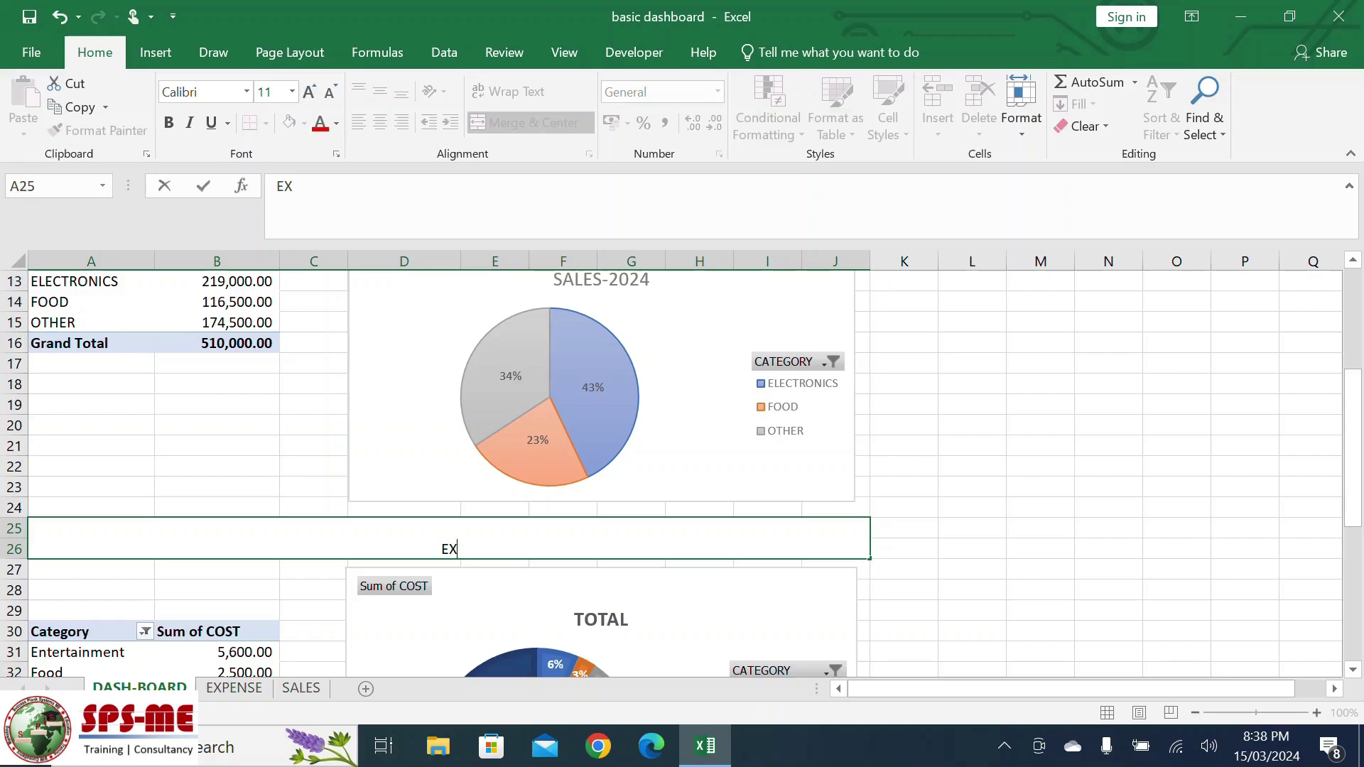
type("PENSE")
left_click(540, 586)
left_click(497, 538)
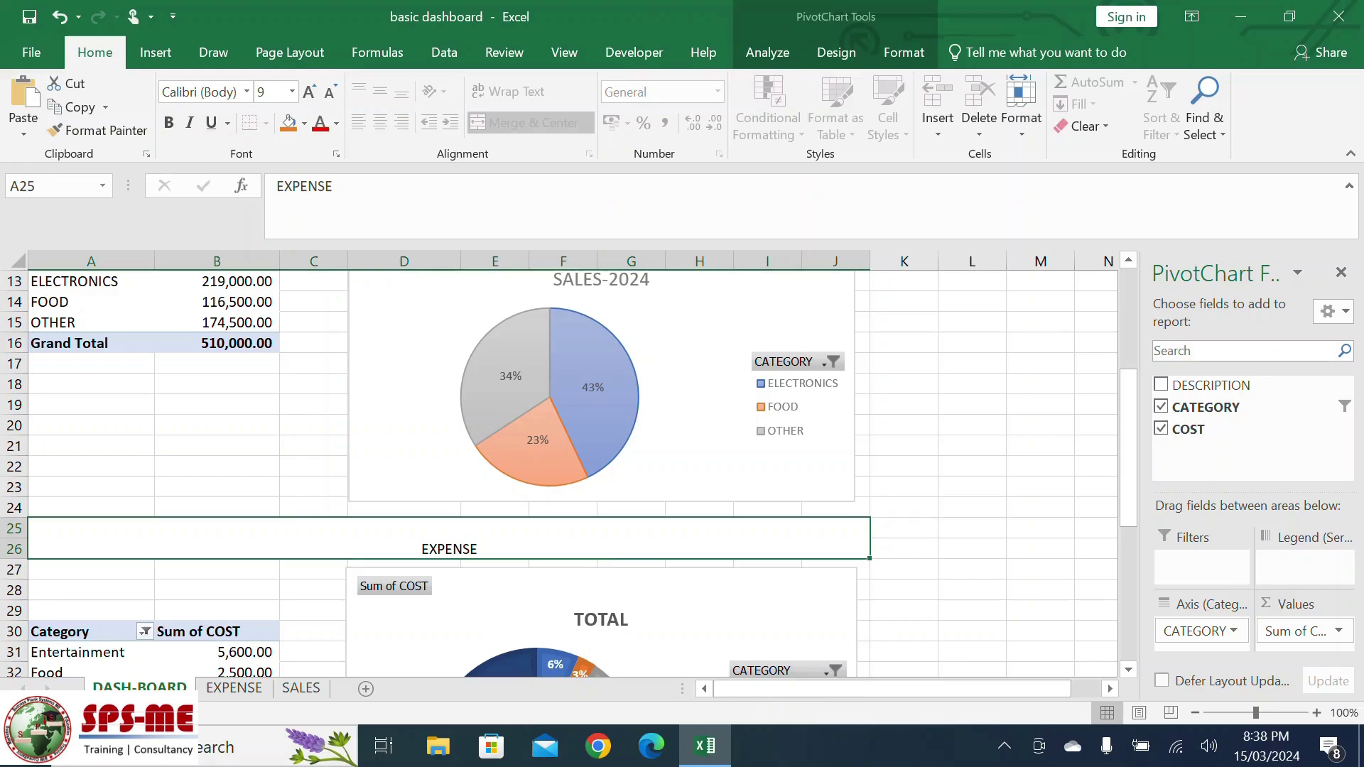
left_click(380, 91)
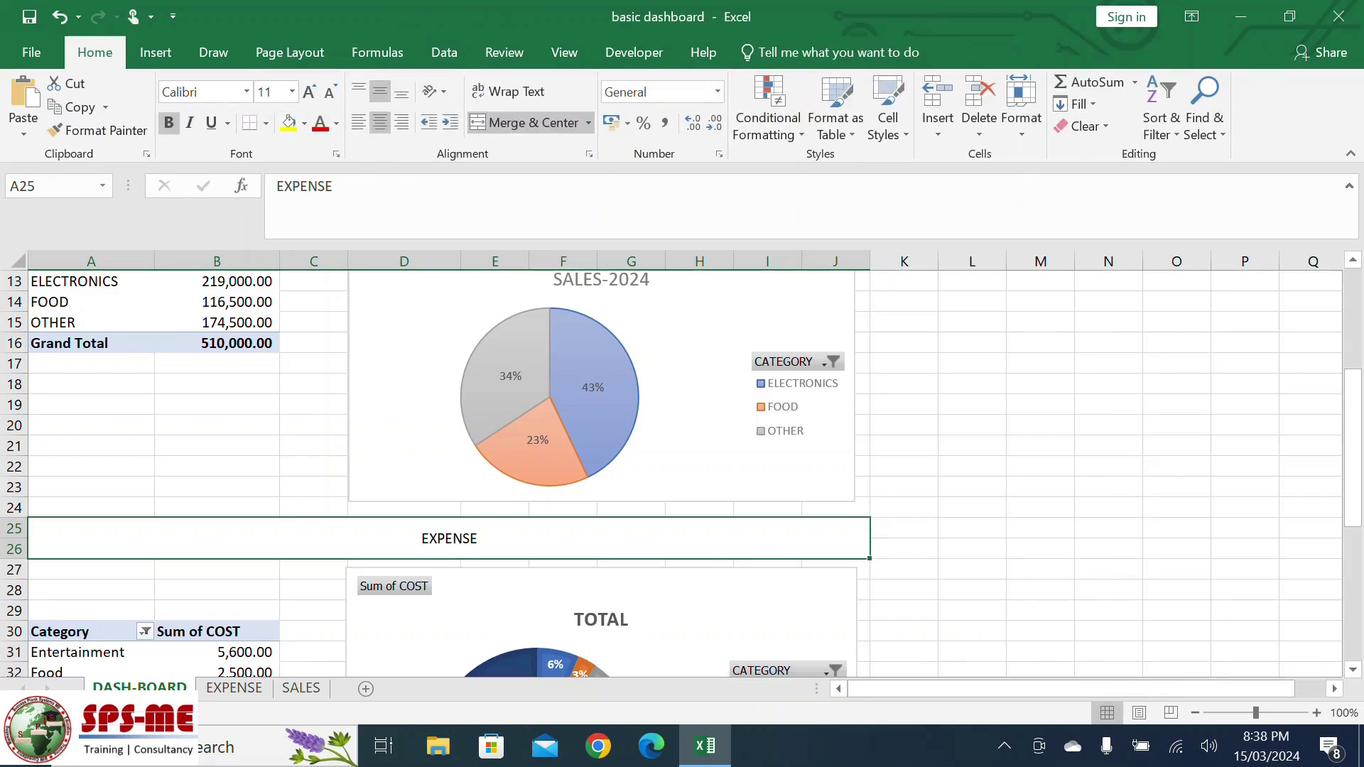
Enlarge the font of the EXPENSE heading to 36 points.
left_click(308, 91)
left_click(309, 91)
left_click(309, 91)
left_click(309, 91)
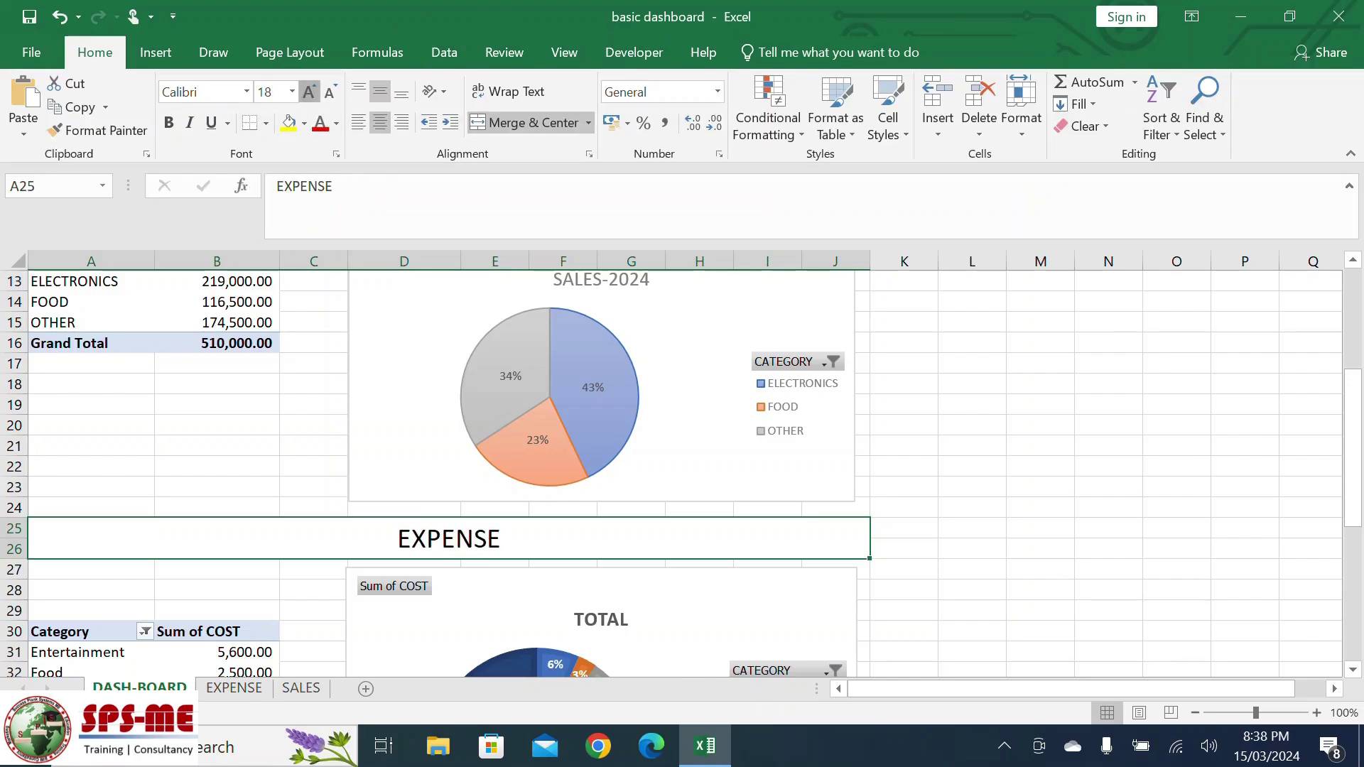
left_click(309, 90)
left_click(308, 91)
left_click(308, 91)
left_click(309, 91)
left_click(308, 91)
left_click(309, 91)
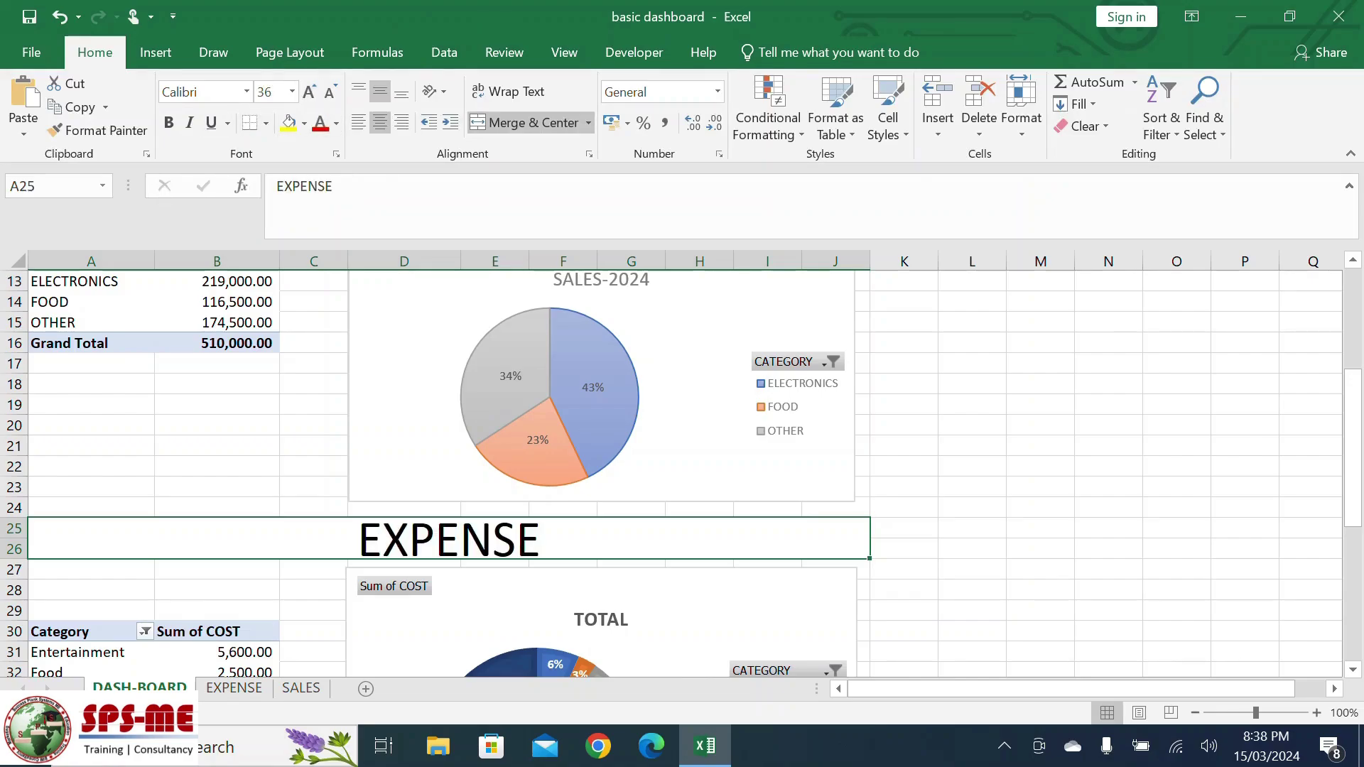
Move the expense pie chart down so its upper edge starts at row 29, clear of the EXPENSE heading.
scroll(611, 460, "down", 3)
left_click(1177, 528)
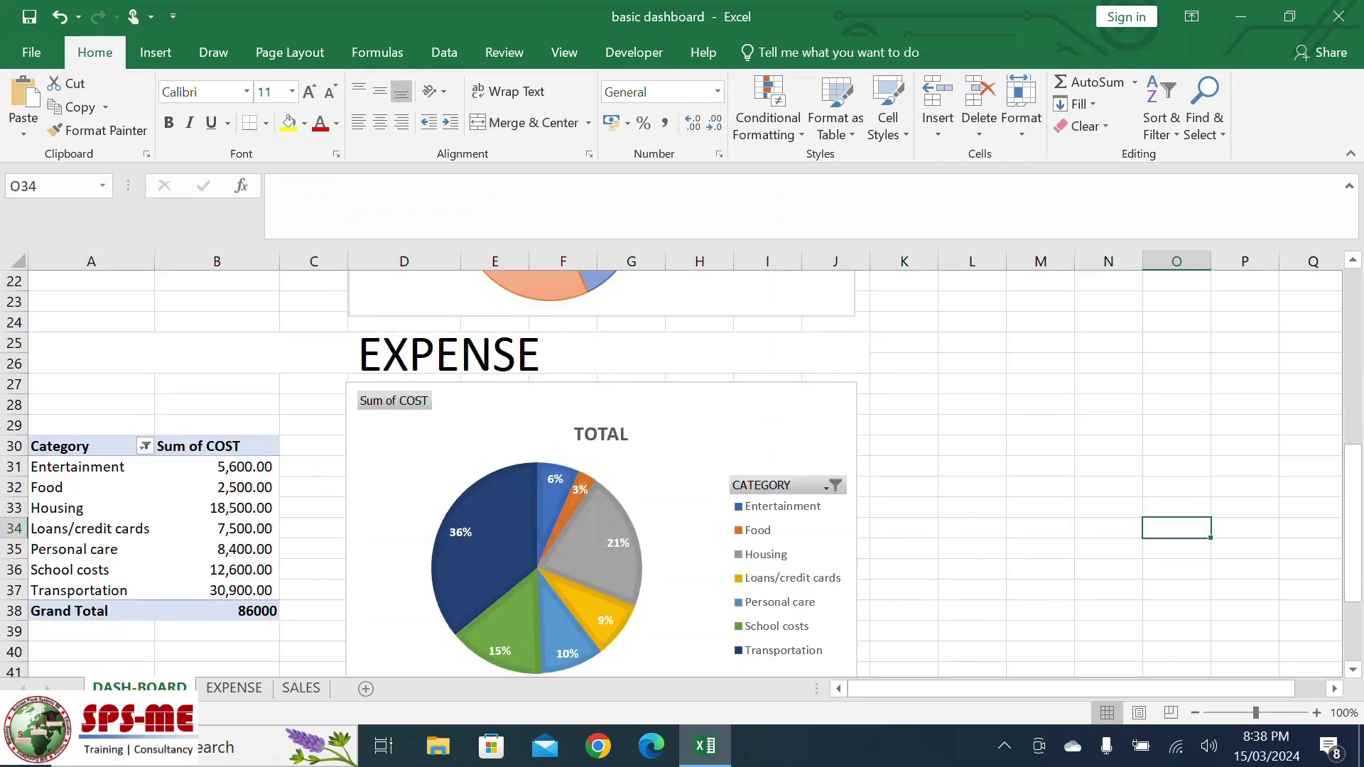
scroll(1177, 528, "down", 1)
left_click_drag(639, 610, 643, 642)
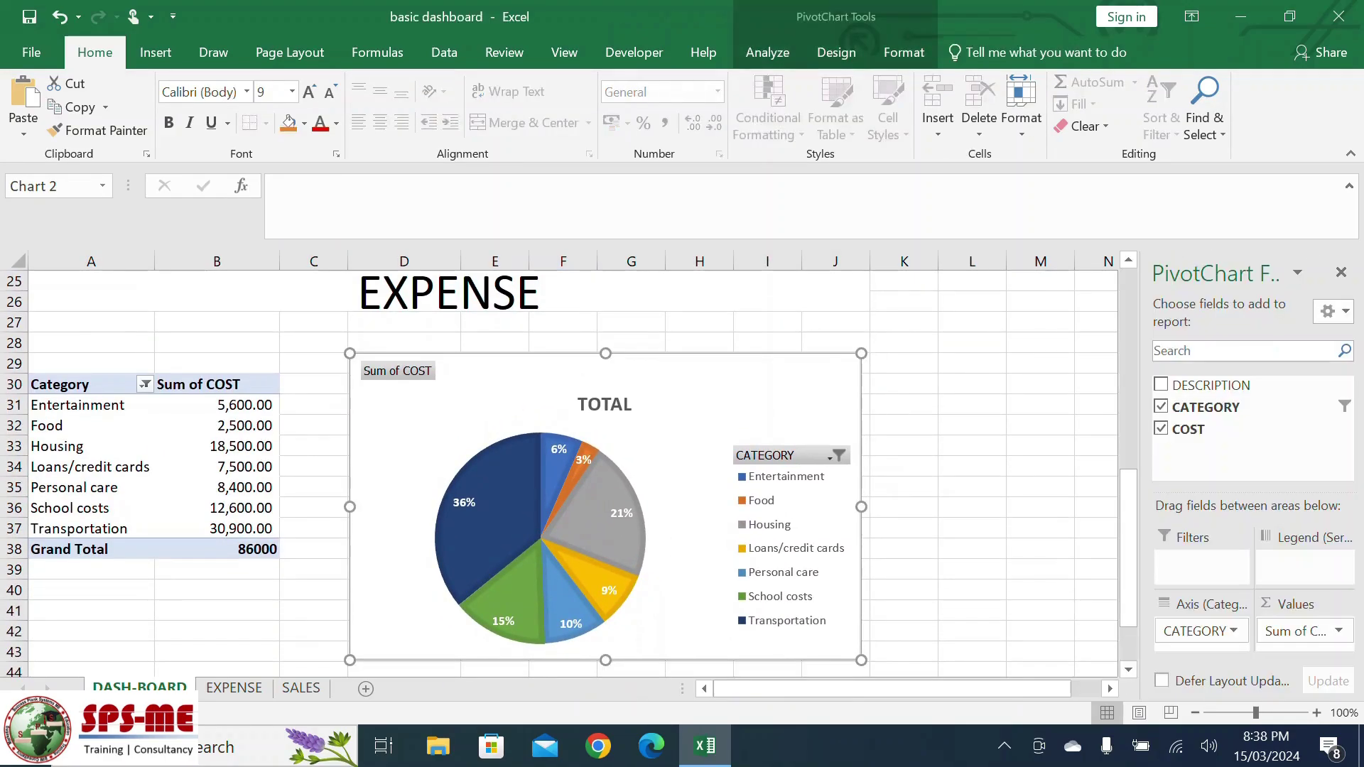
left_click(972, 467)
Look over the dashboard's totals, SALES section and EXPENSE section, and select the TOTAL SALES label cell.
scroll(972, 467, "up", 6)
scroll(776, 503, "up", 2)
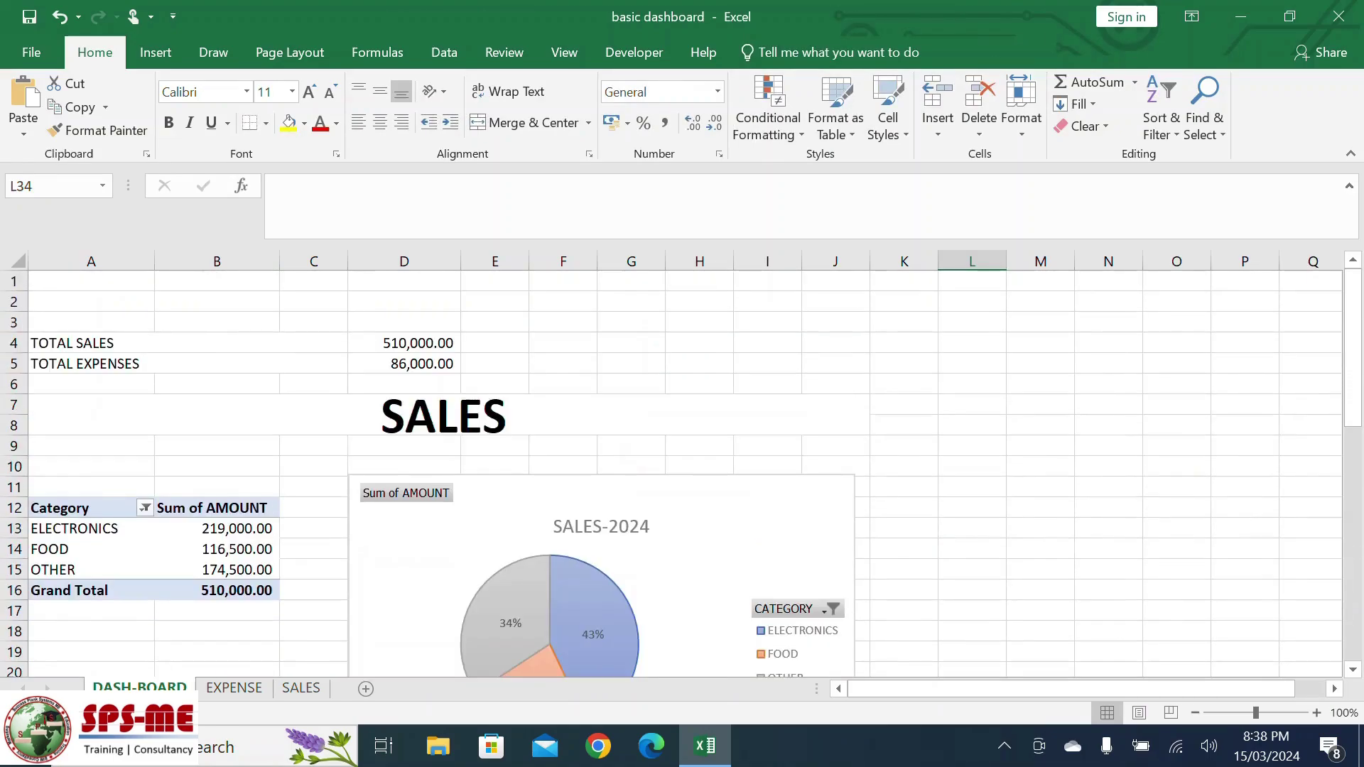
scroll(776, 503, "down", 2)
scroll(776, 503, "down", 1)
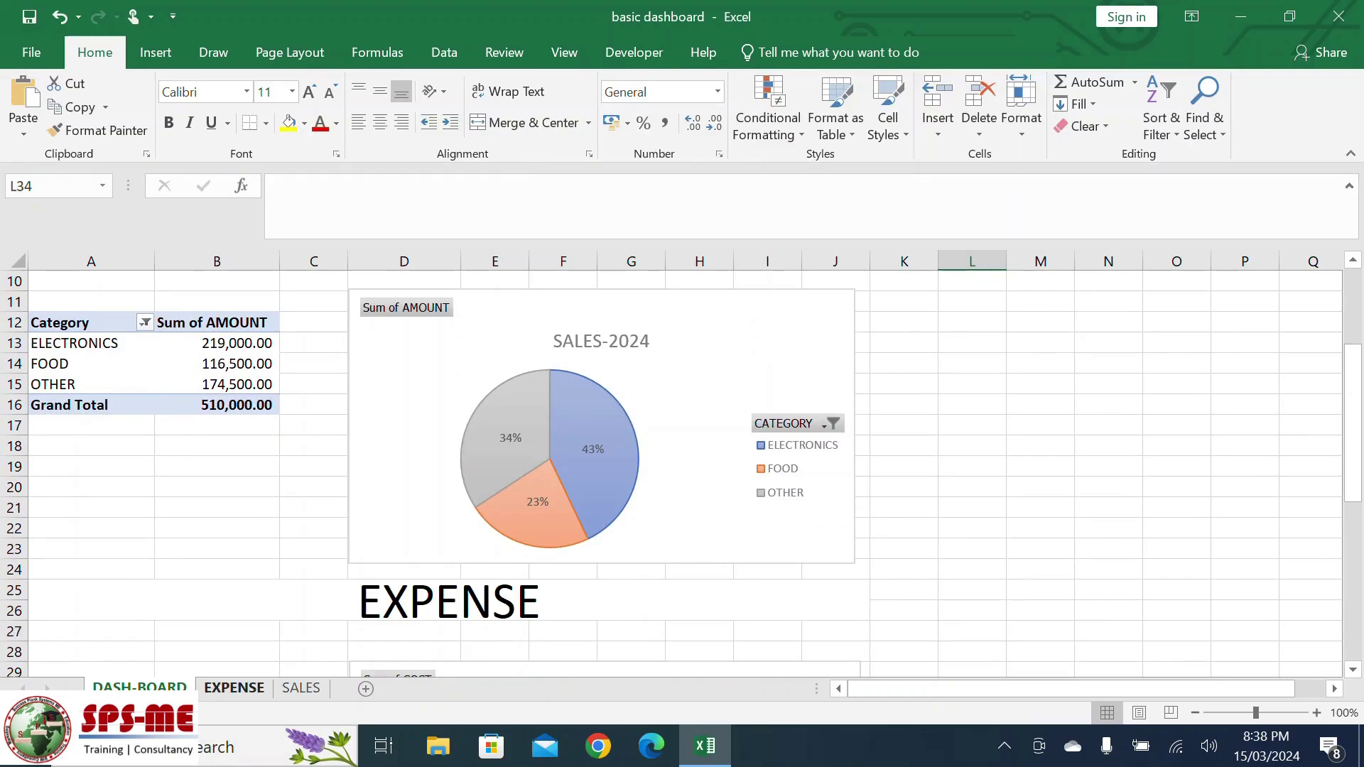
scroll(447, 469, "up", 3)
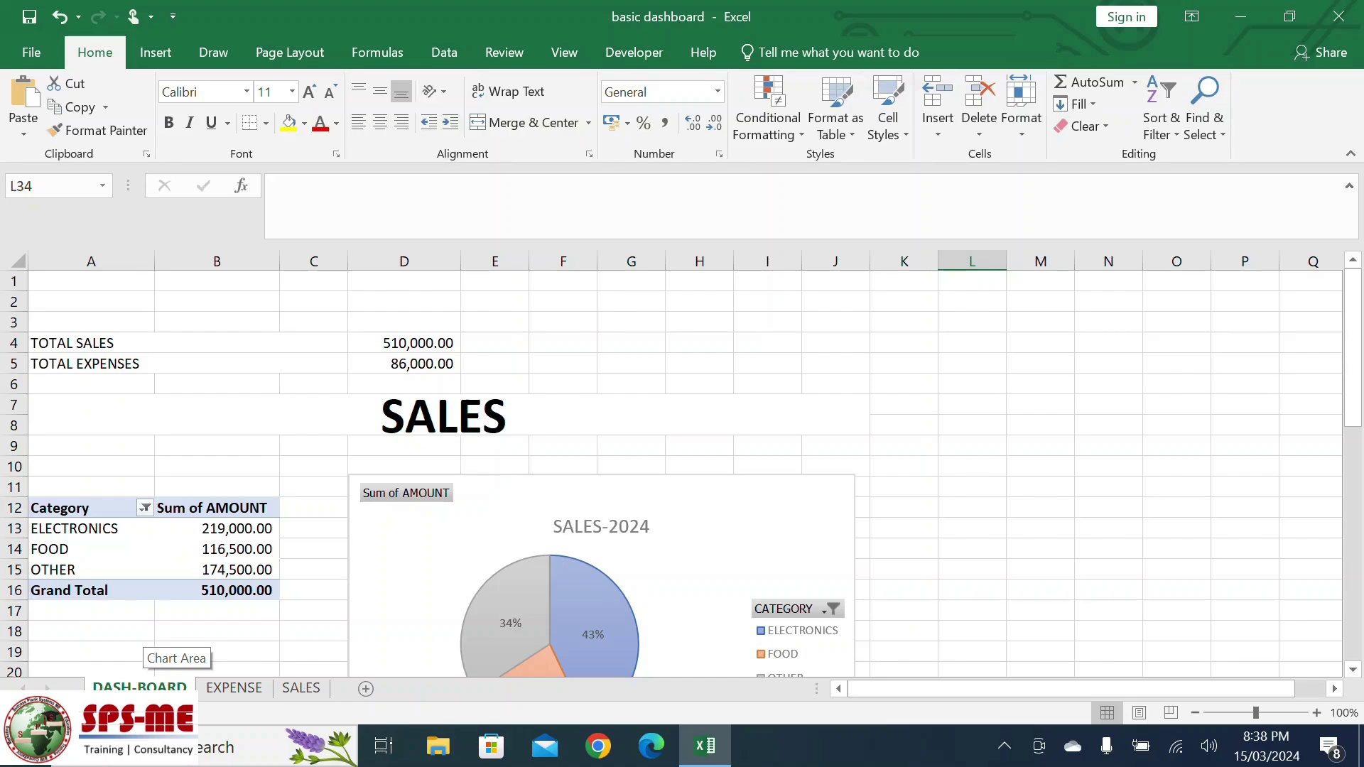
scroll(661, 533, "down", 6)
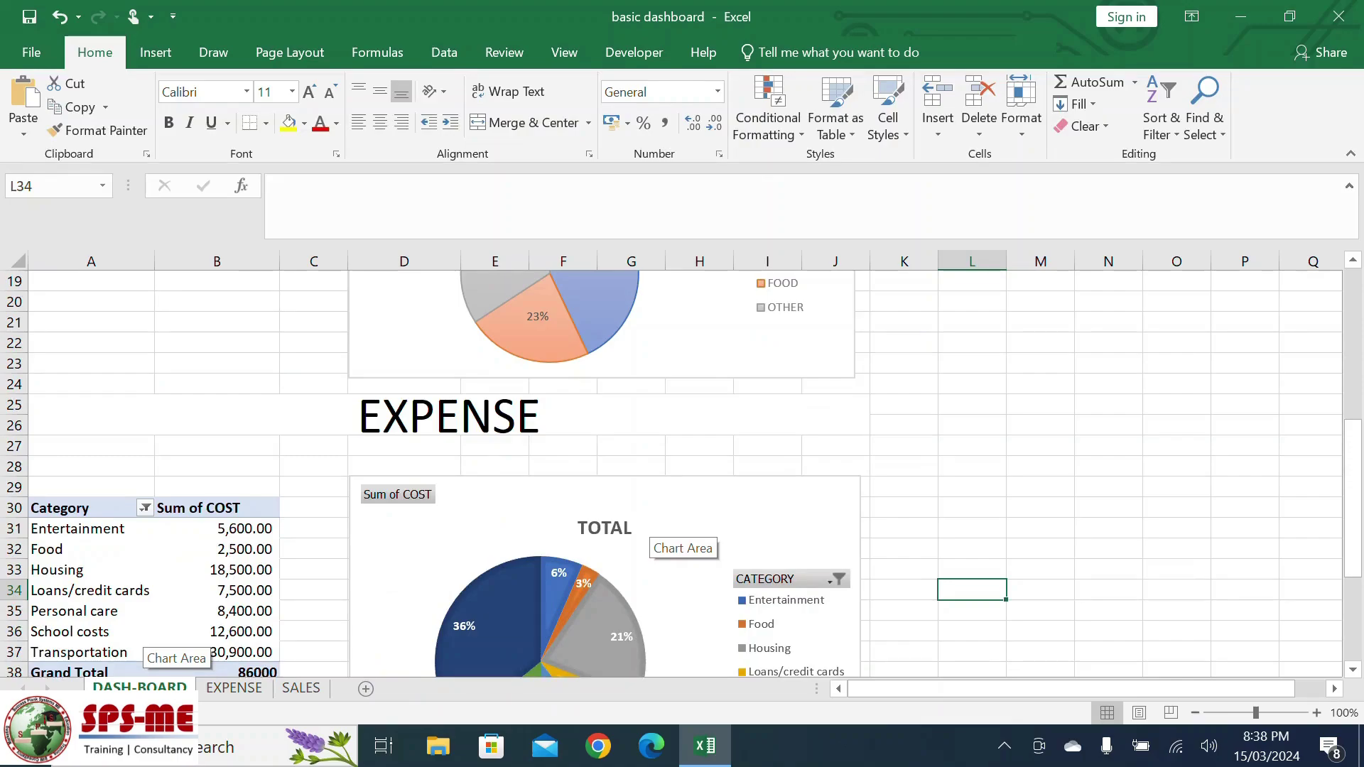
scroll(675, 536, "down", 2)
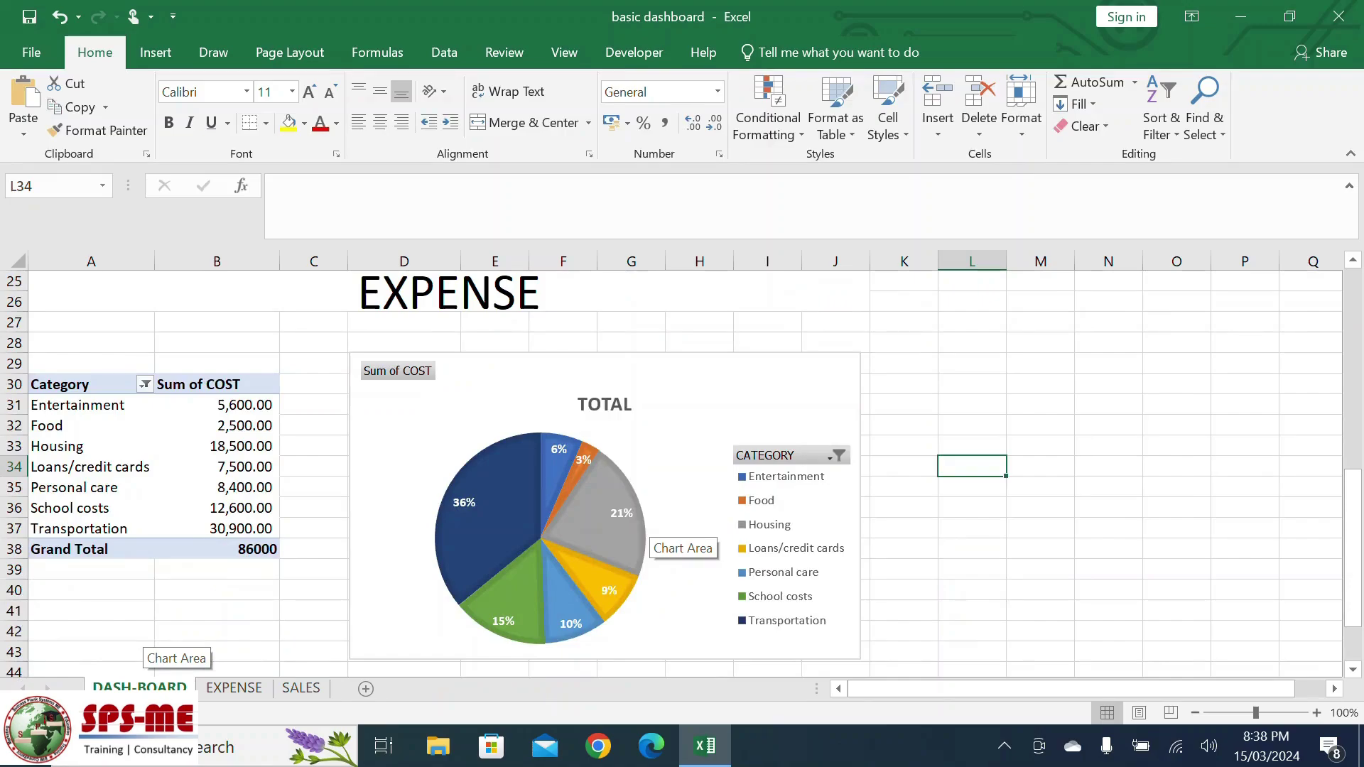
scroll(675, 536, "down", 2)
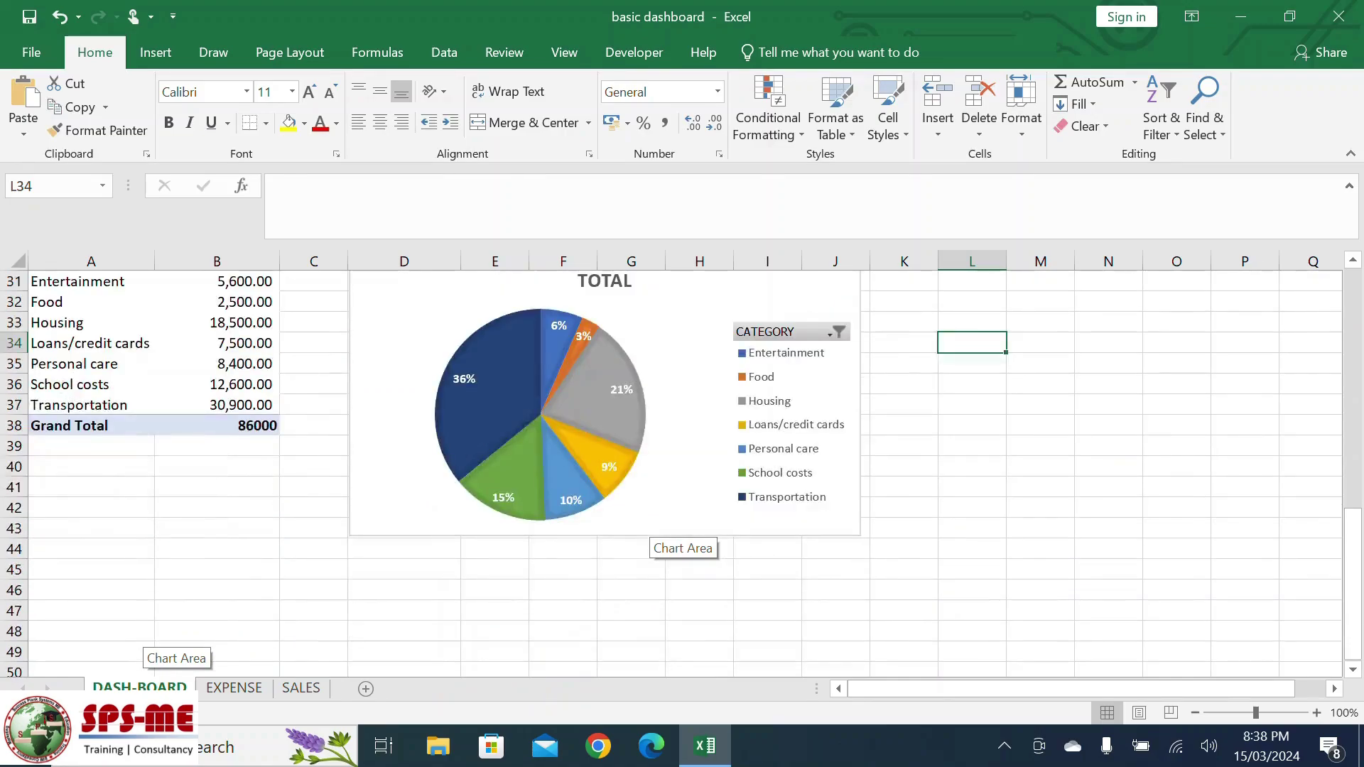
scroll(675, 536, "up", 9)
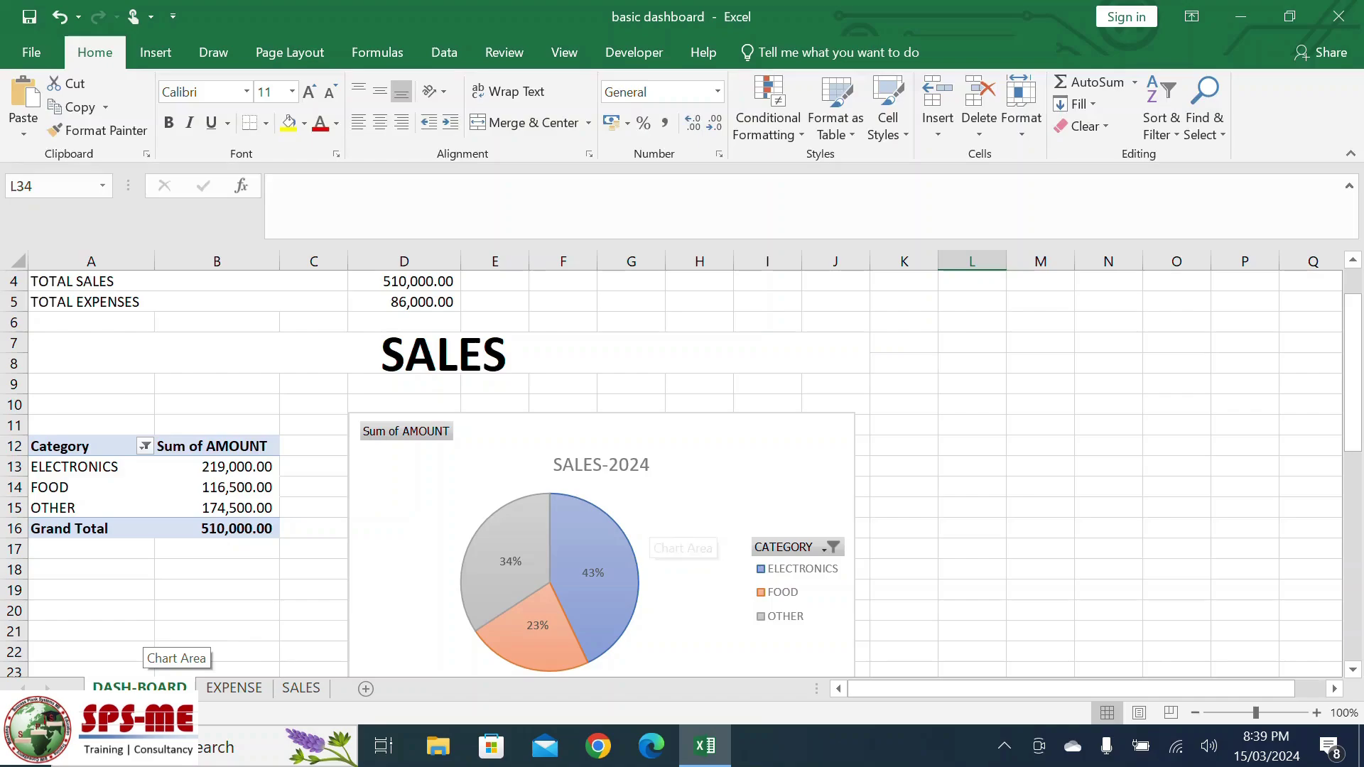
left_click(188, 282)
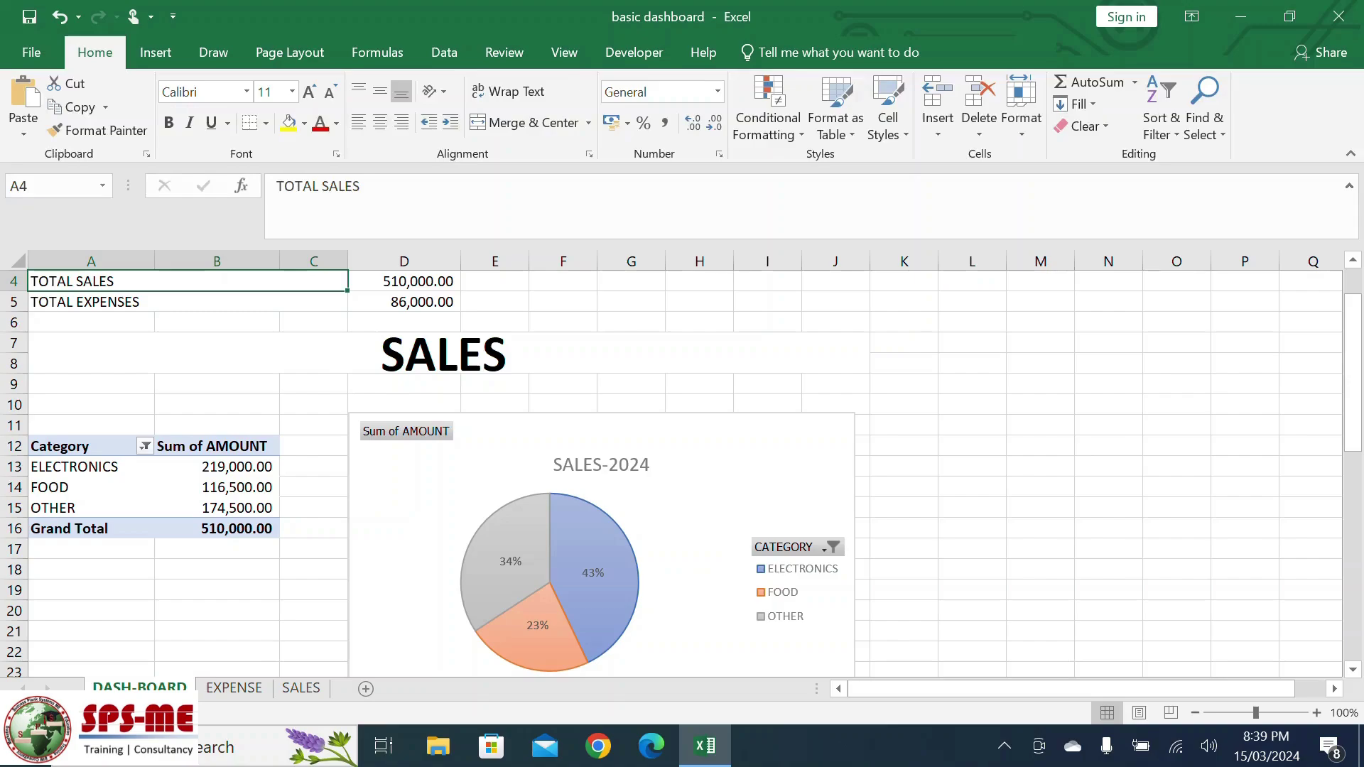
Add an outside border around the dashboard range A4:J46, covering the totals and both chart sections.
left_click_drag(188, 282, 871, 621)
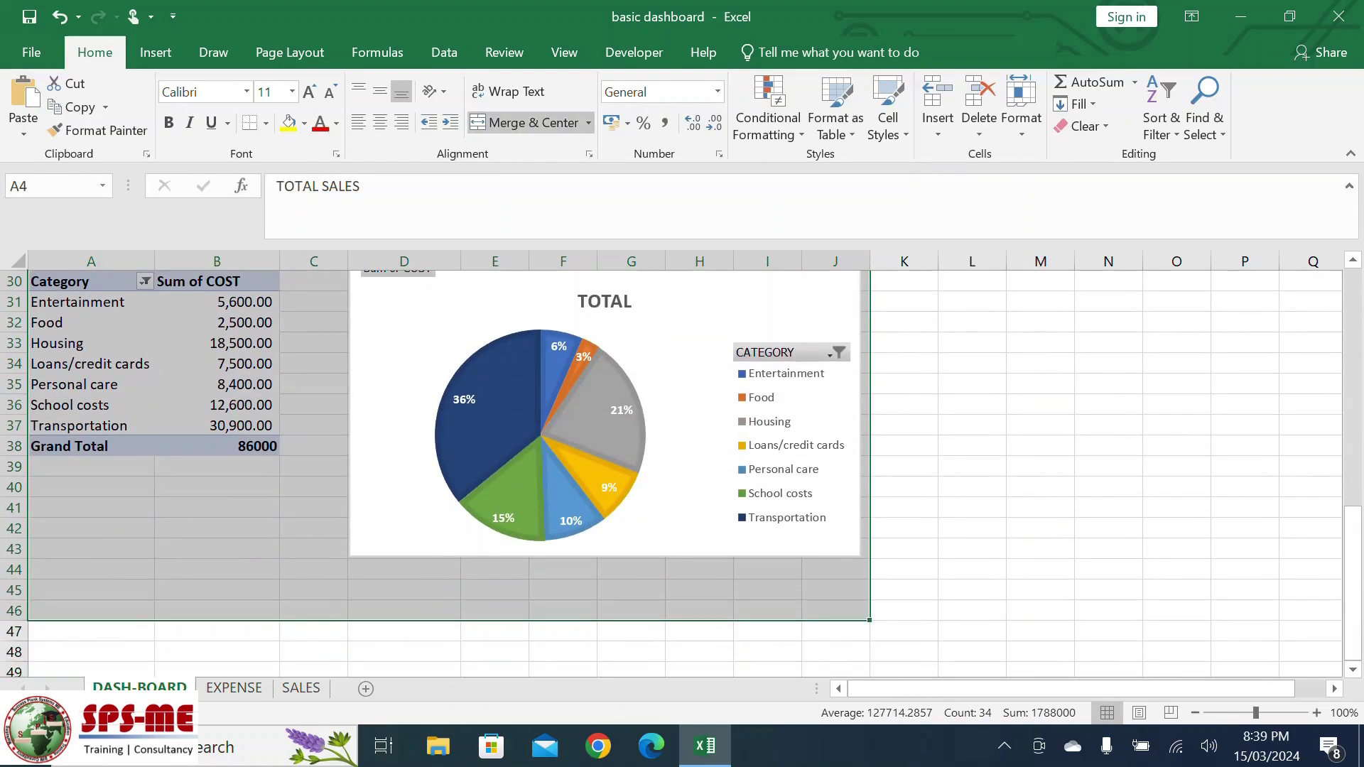
left_click(266, 122)
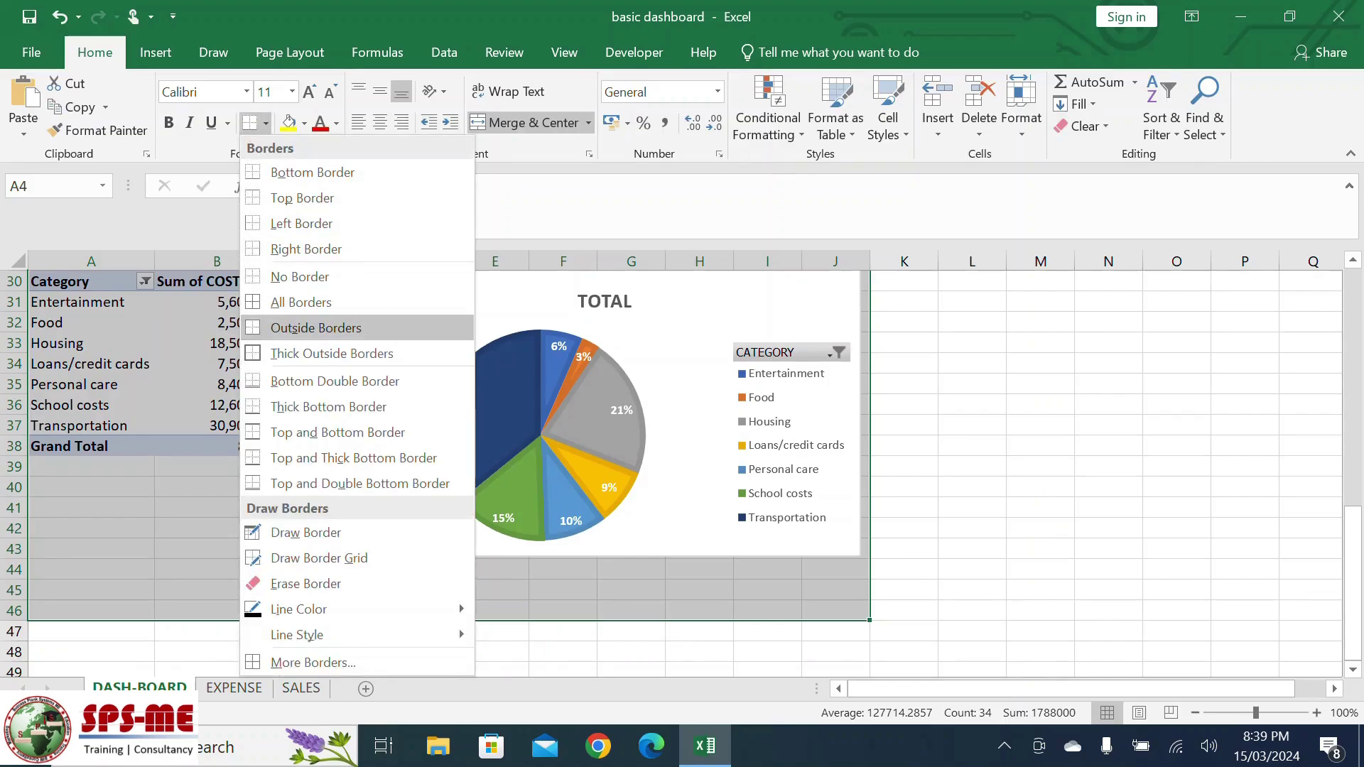
left_click(316, 327)
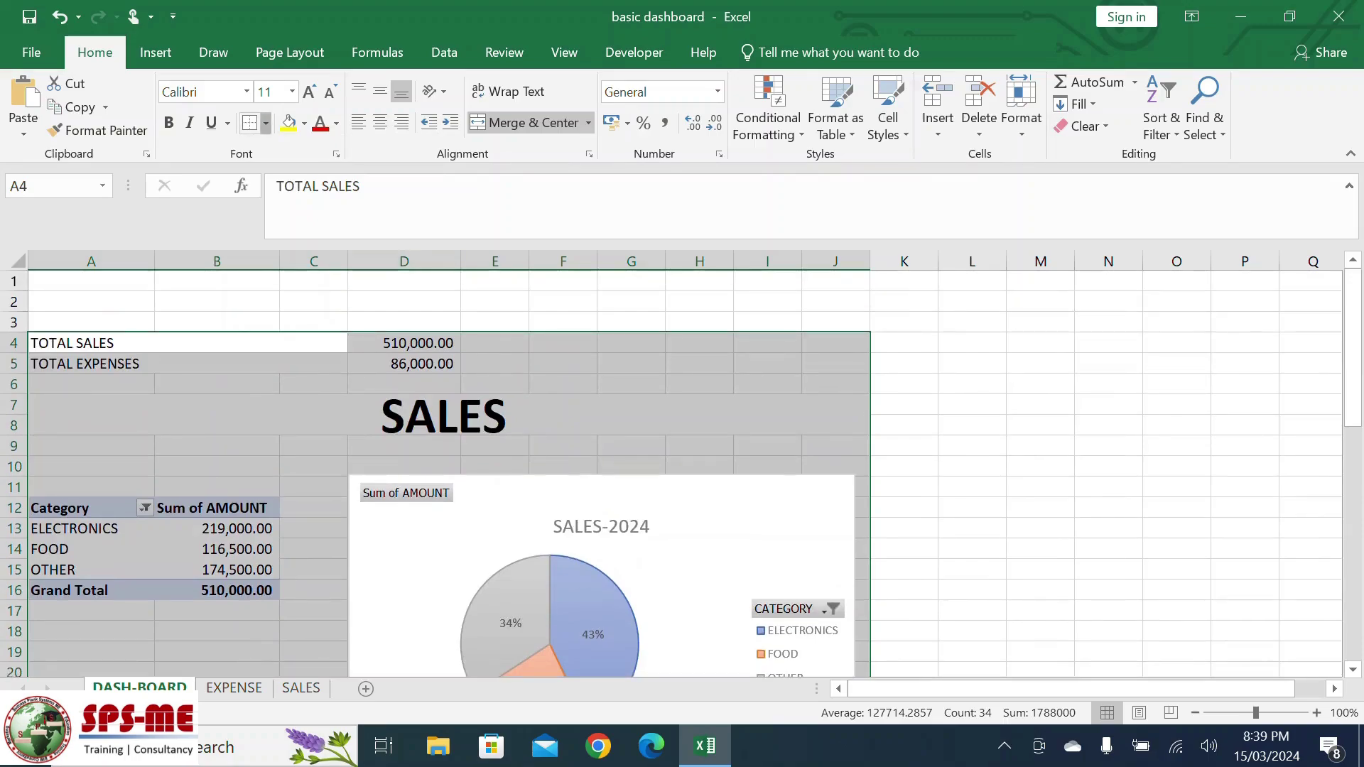
Change the outline of the range A4:J46 to a thick solid black line and check it down the sheet.
left_click(266, 123)
left_click(306, 661)
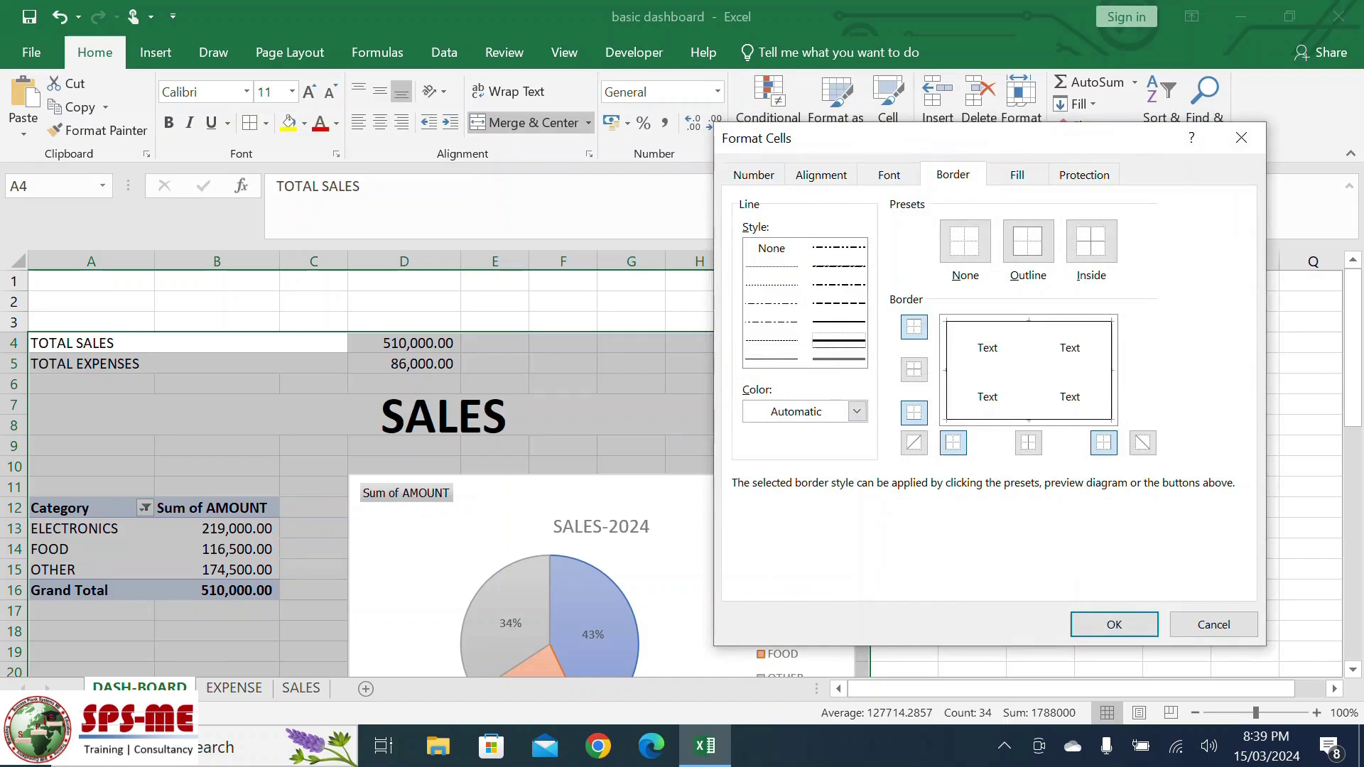
left_click(839, 341)
left_click(1029, 241)
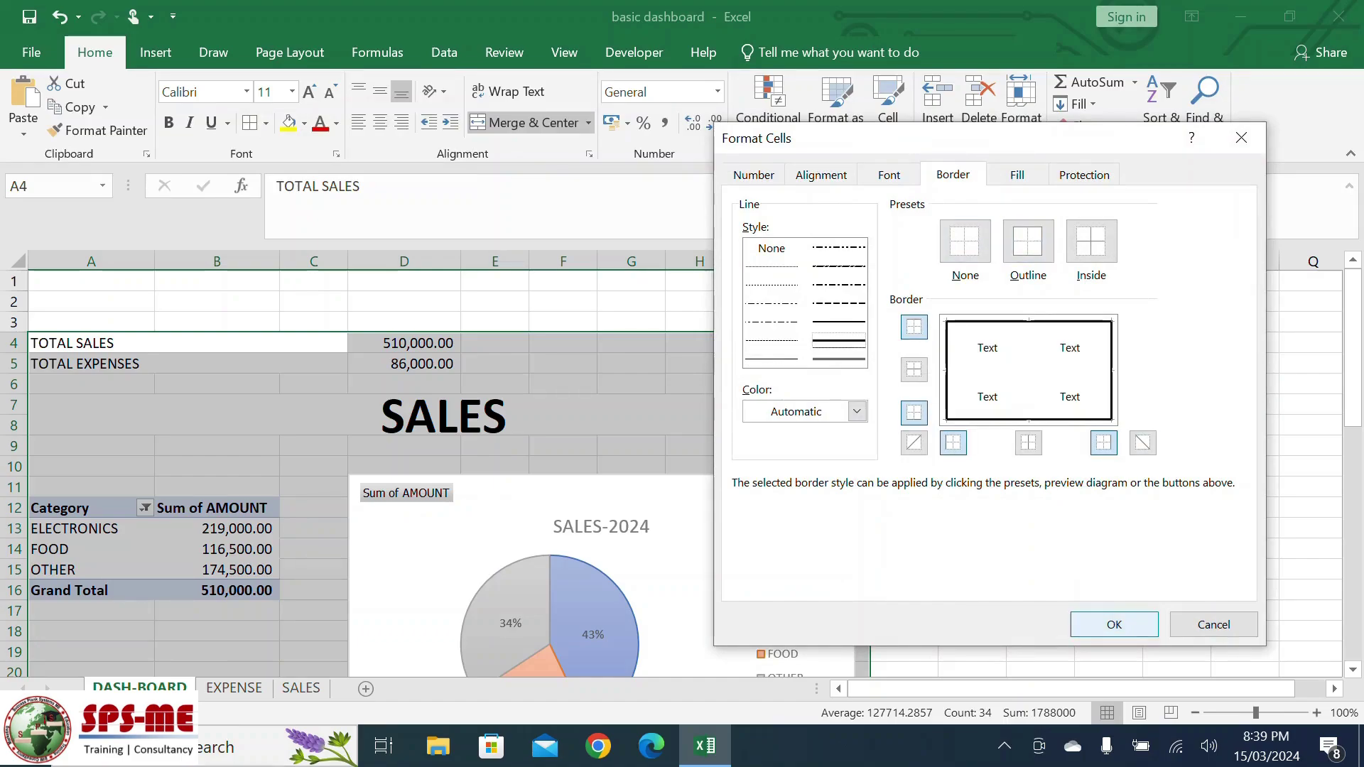
left_click(1115, 625)
left_click(1109, 590)
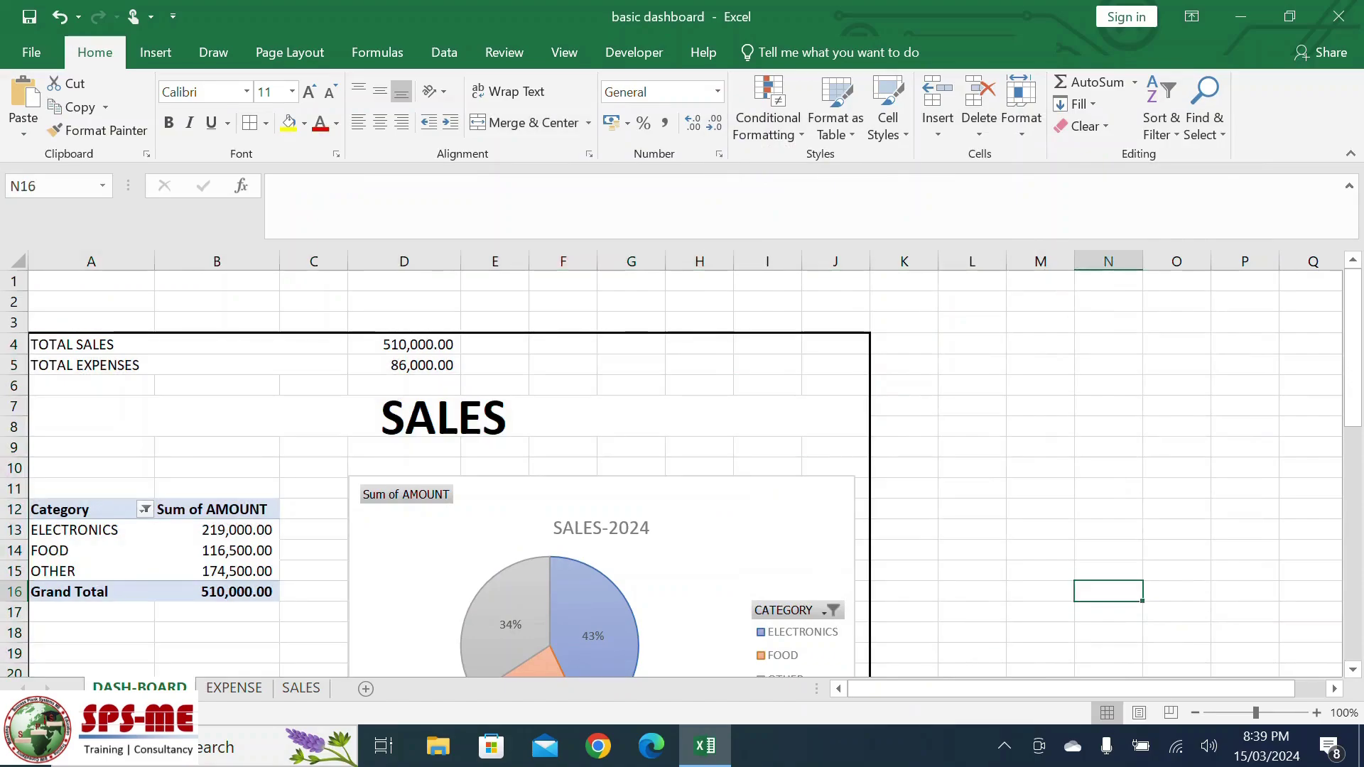
scroll(682, 469, "down", 11)
scroll(672, 473, "up", 11)
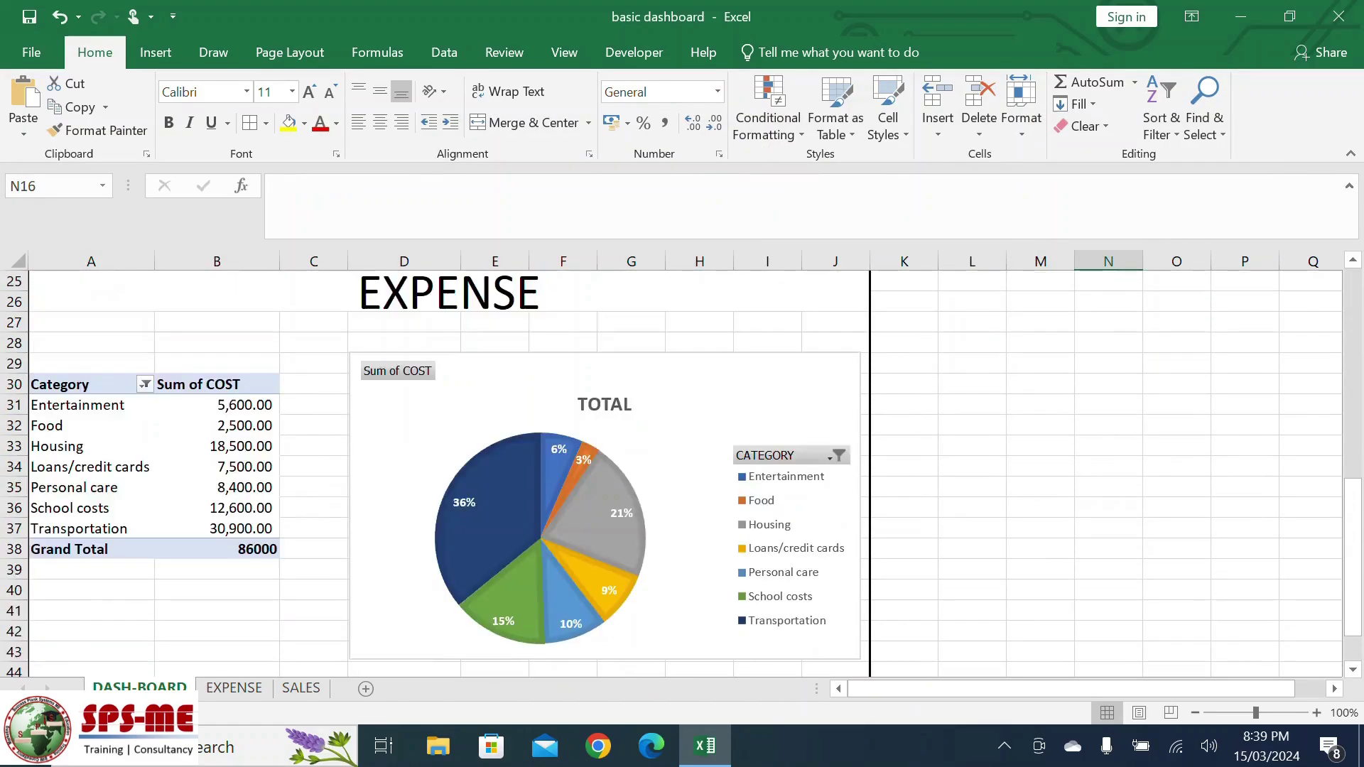
scroll(672, 473, "up", 1)
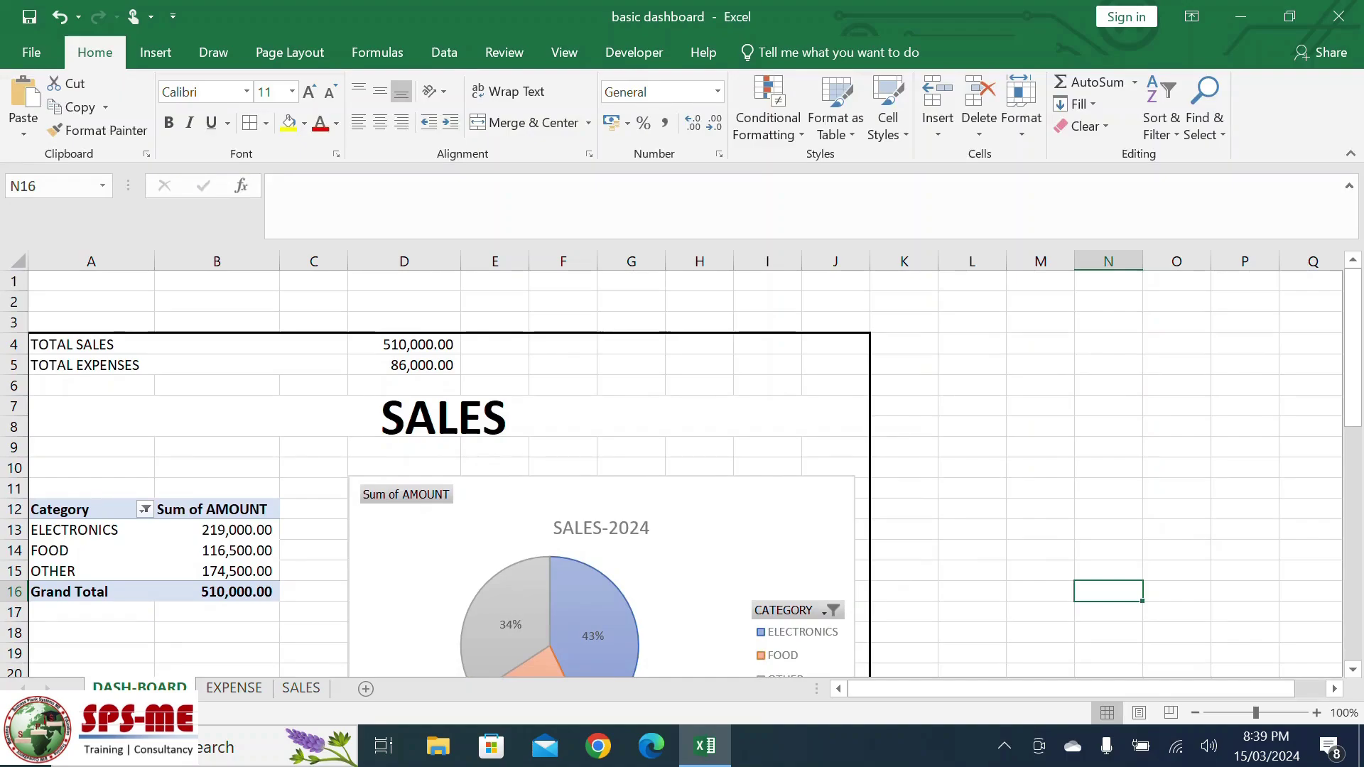
Merge and center the range A1:J2 and enter the title DASH BOARD in it.
left_click_drag(91, 280, 835, 302)
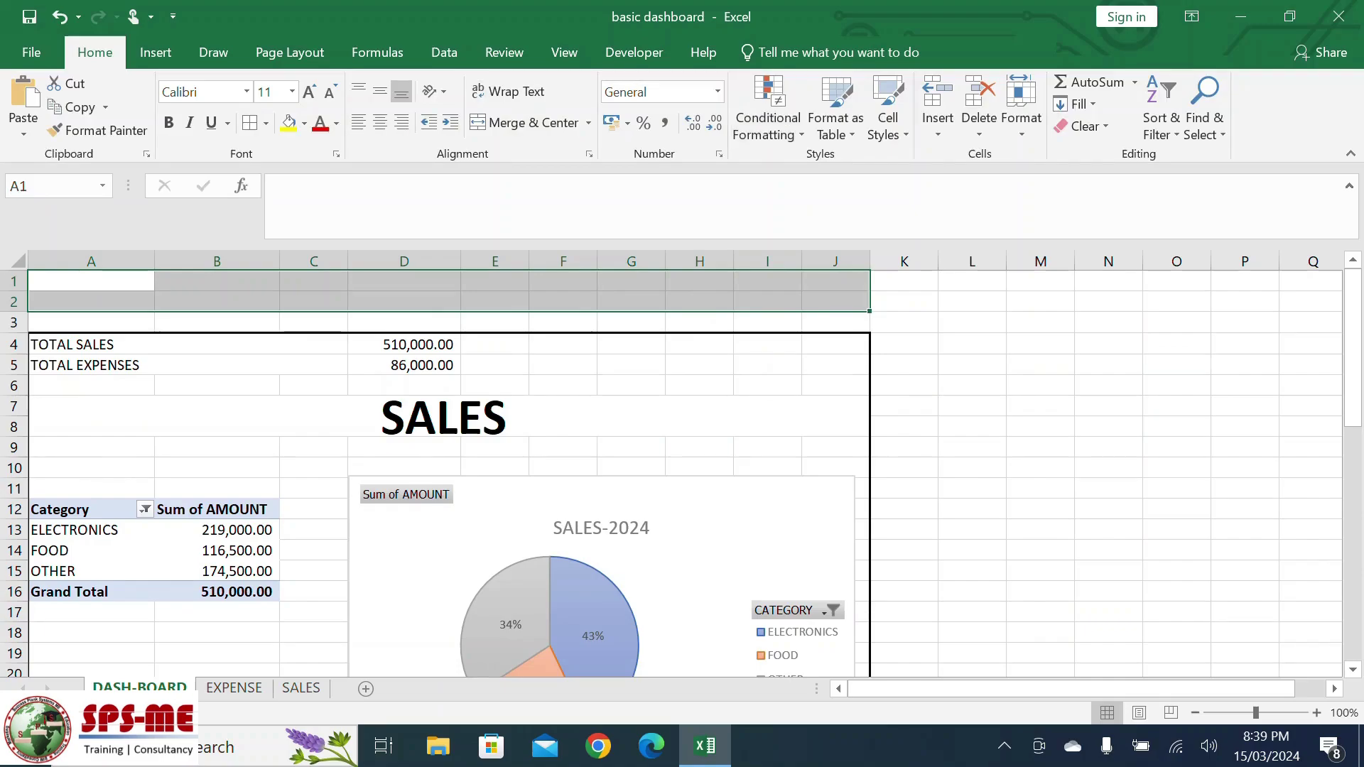
left_click(526, 122)
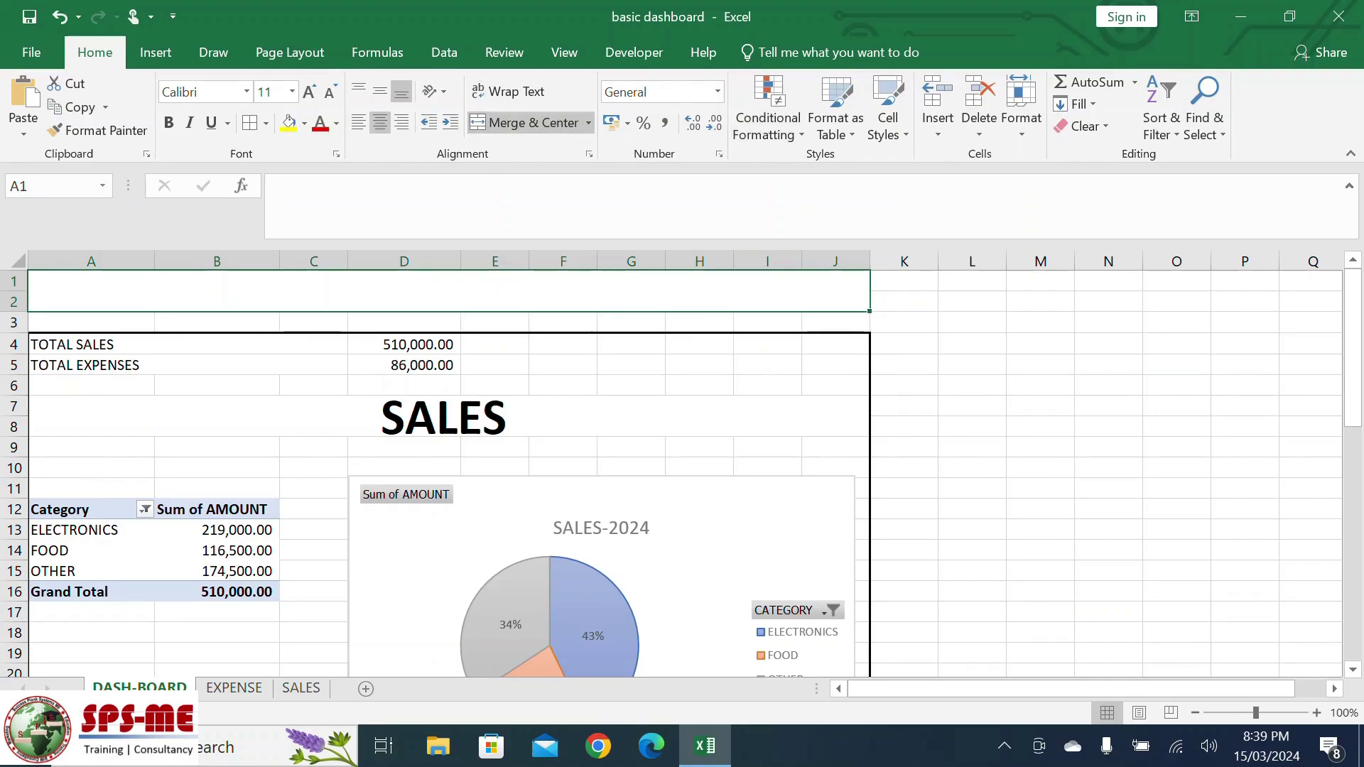
type("DAS")
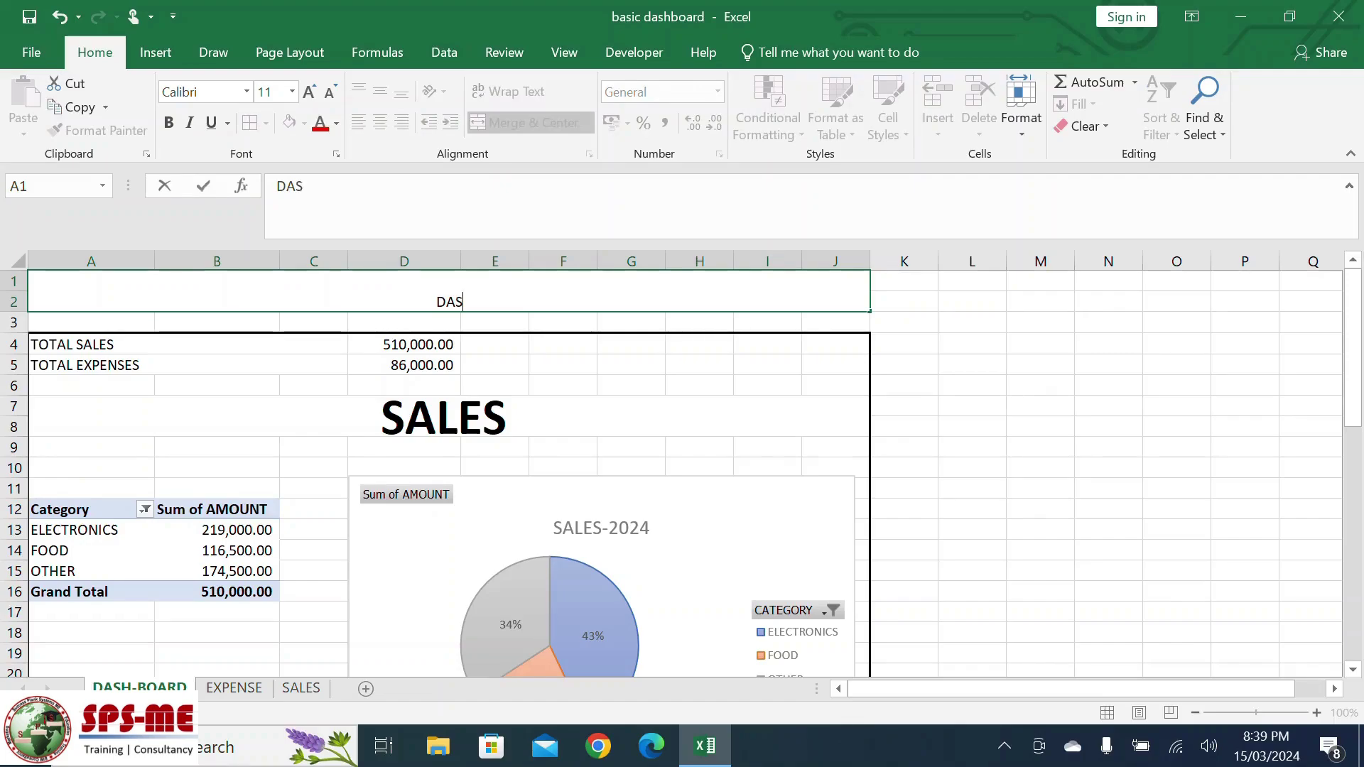
type("H BOARD")
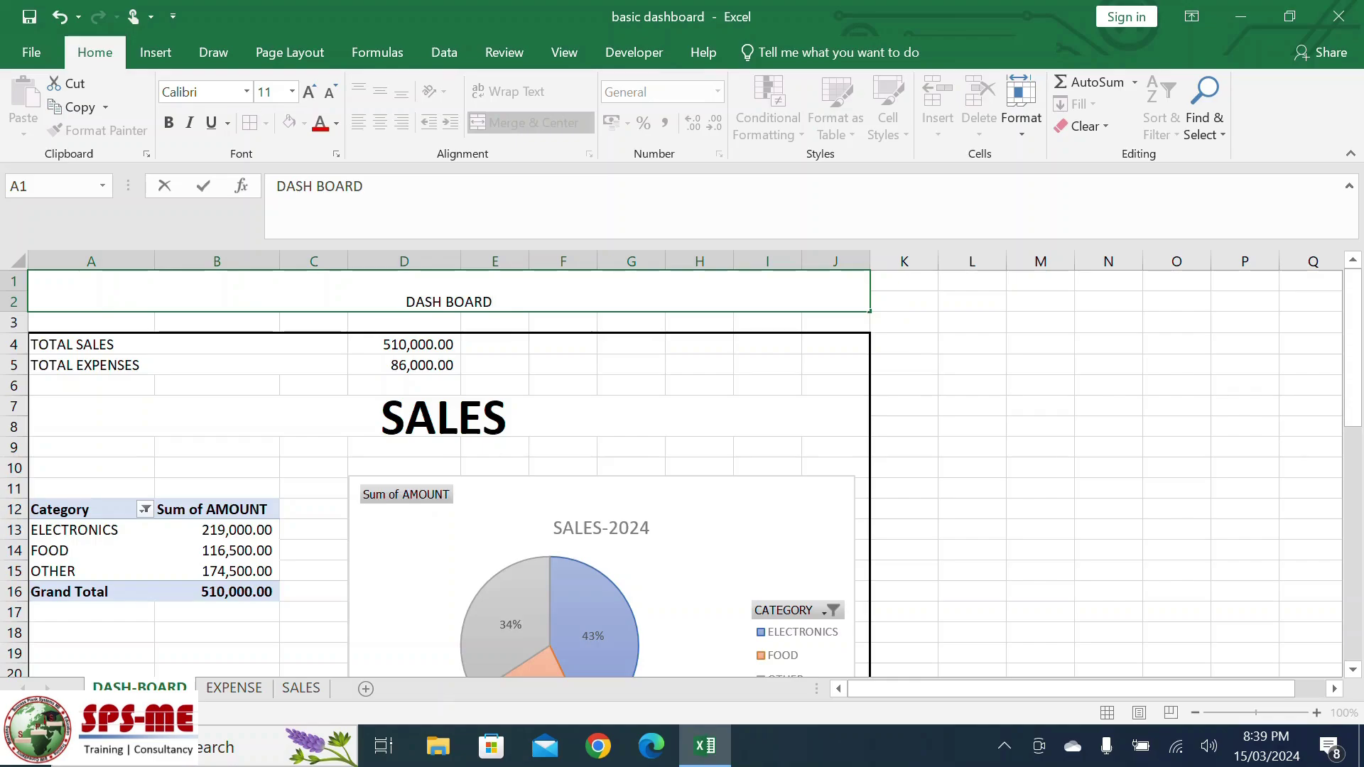
left_click(972, 406)
Middle-align the DASH BOARD title vertically and make it bold.
left_click(449, 292)
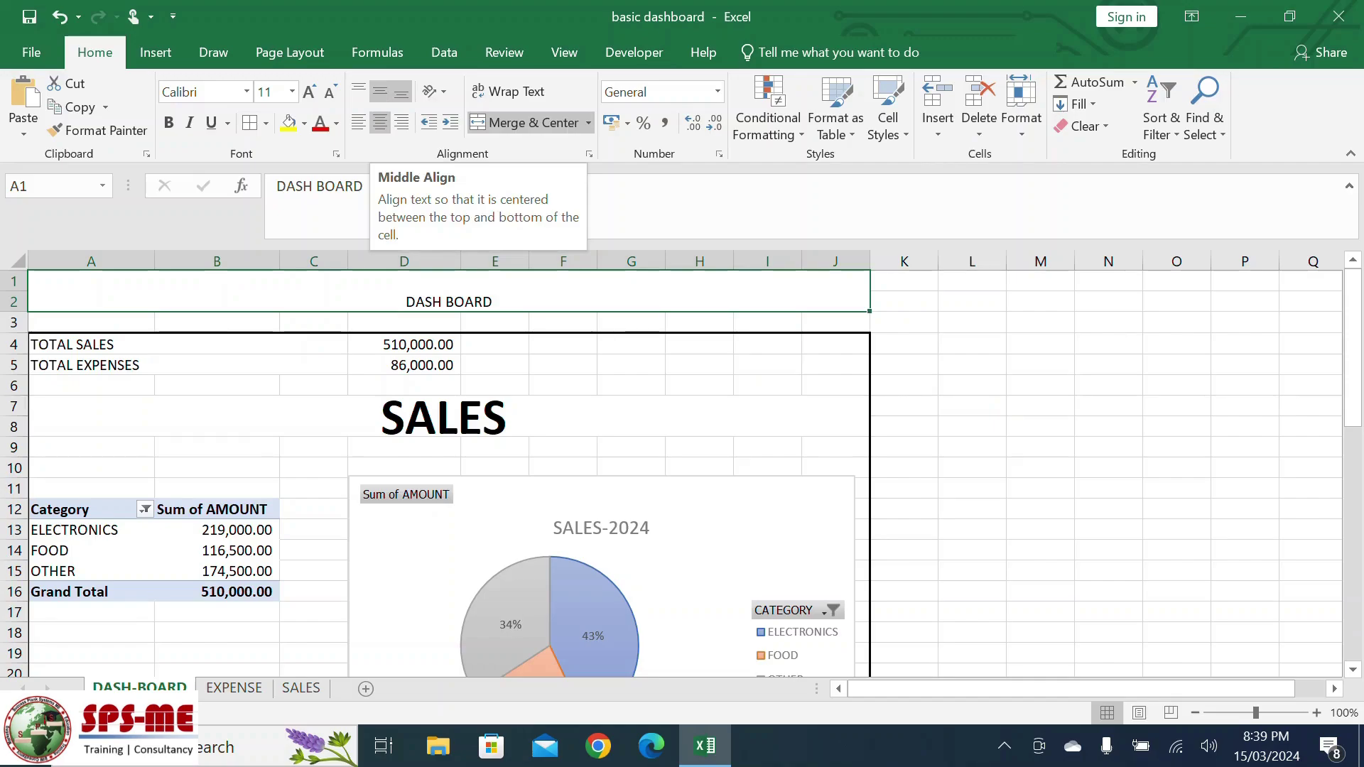
left_click(380, 91)
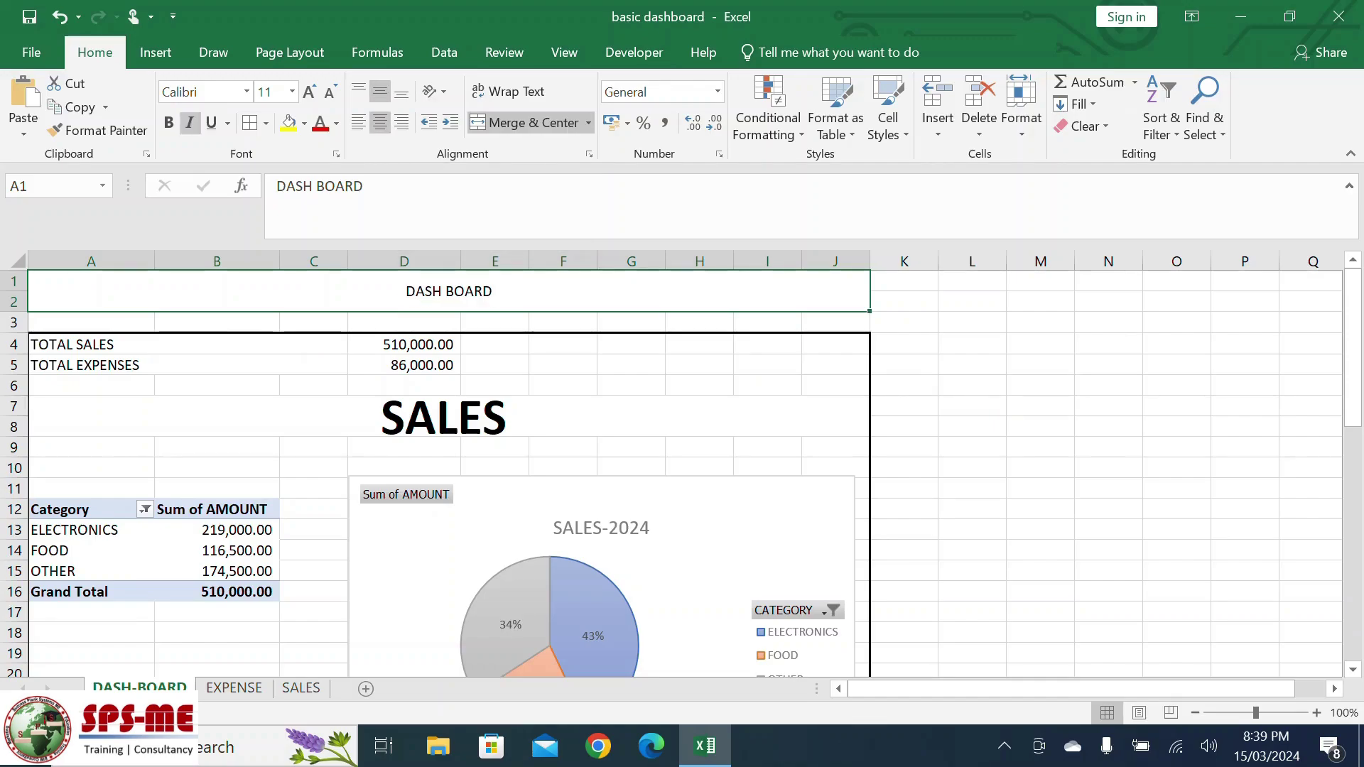
left_click(168, 122)
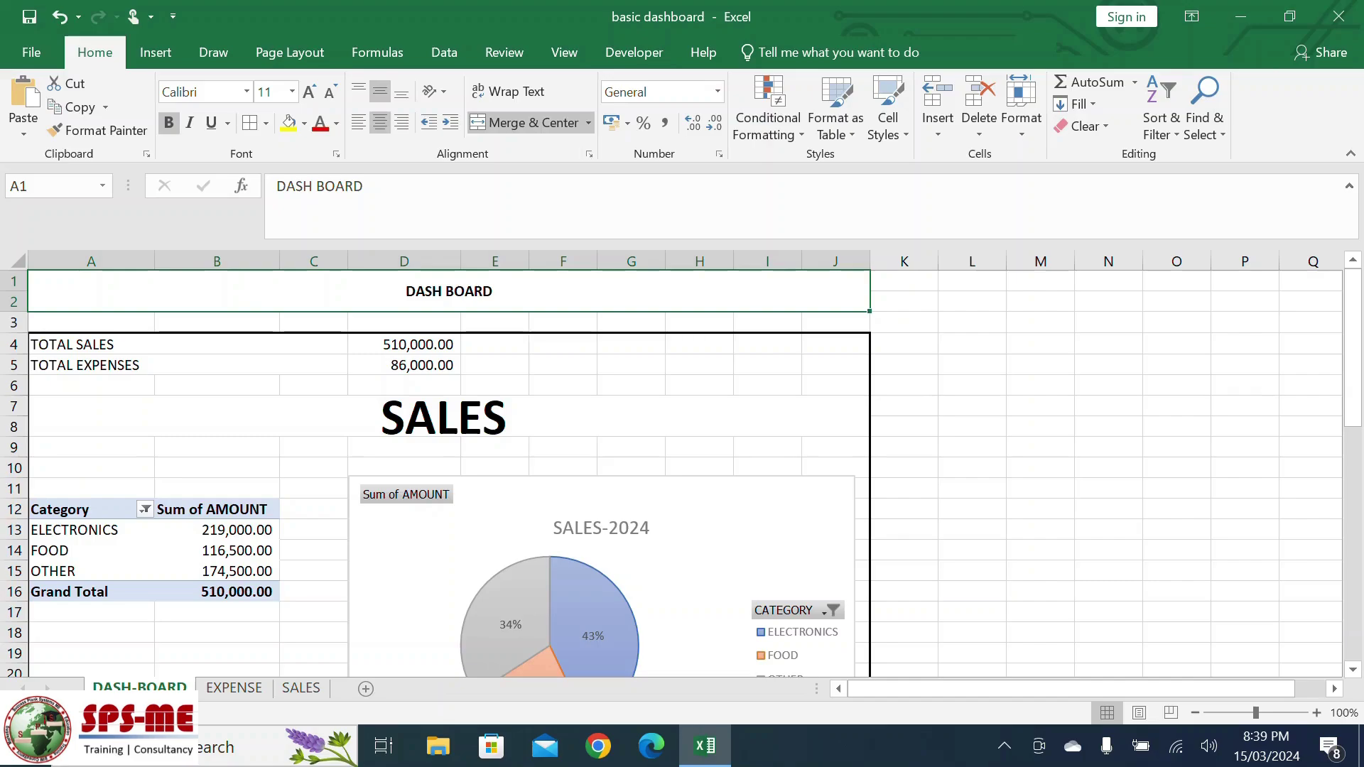
Enlarge the font of the DASH BOARD title to 22 points.
left_click(309, 92)
left_click(309, 91)
left_click(309, 91)
left_click(309, 91)
left_click(309, 92)
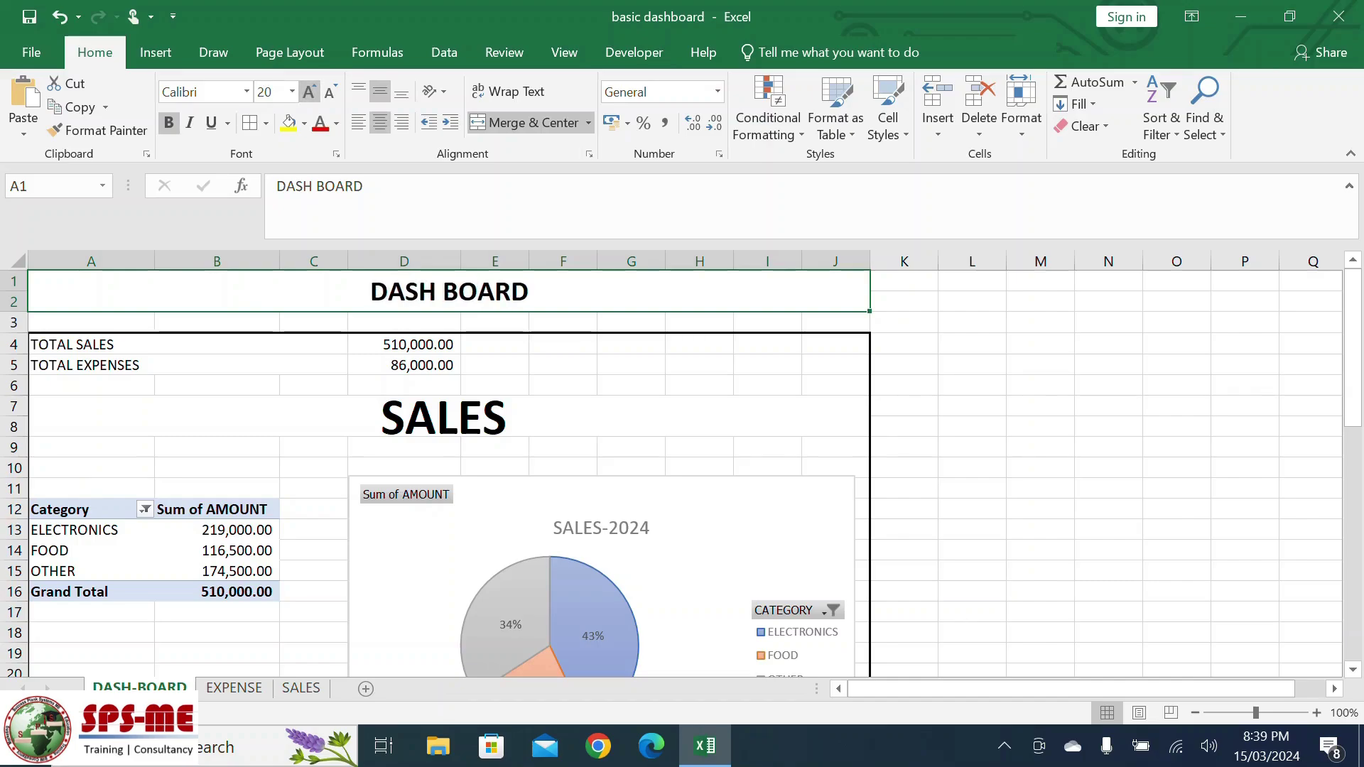
left_click(309, 91)
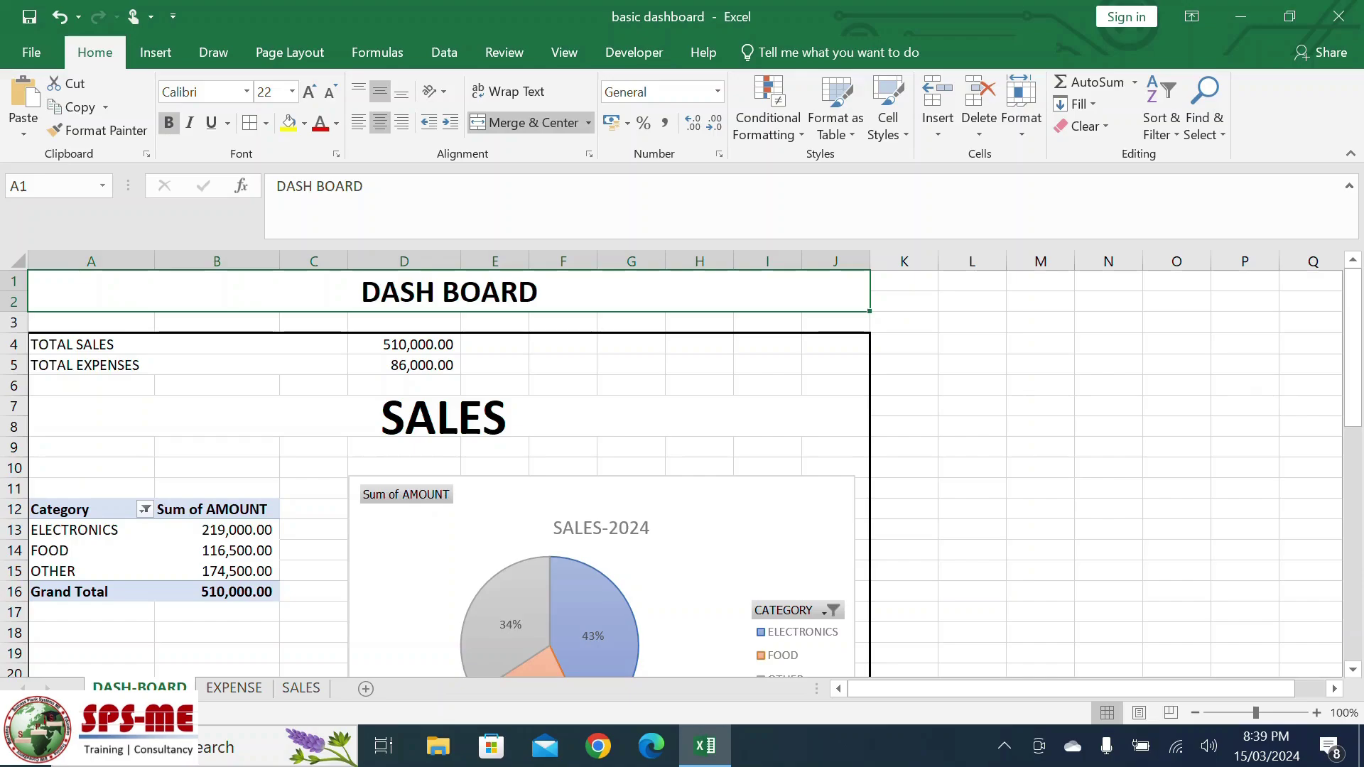
left_click(1040, 571)
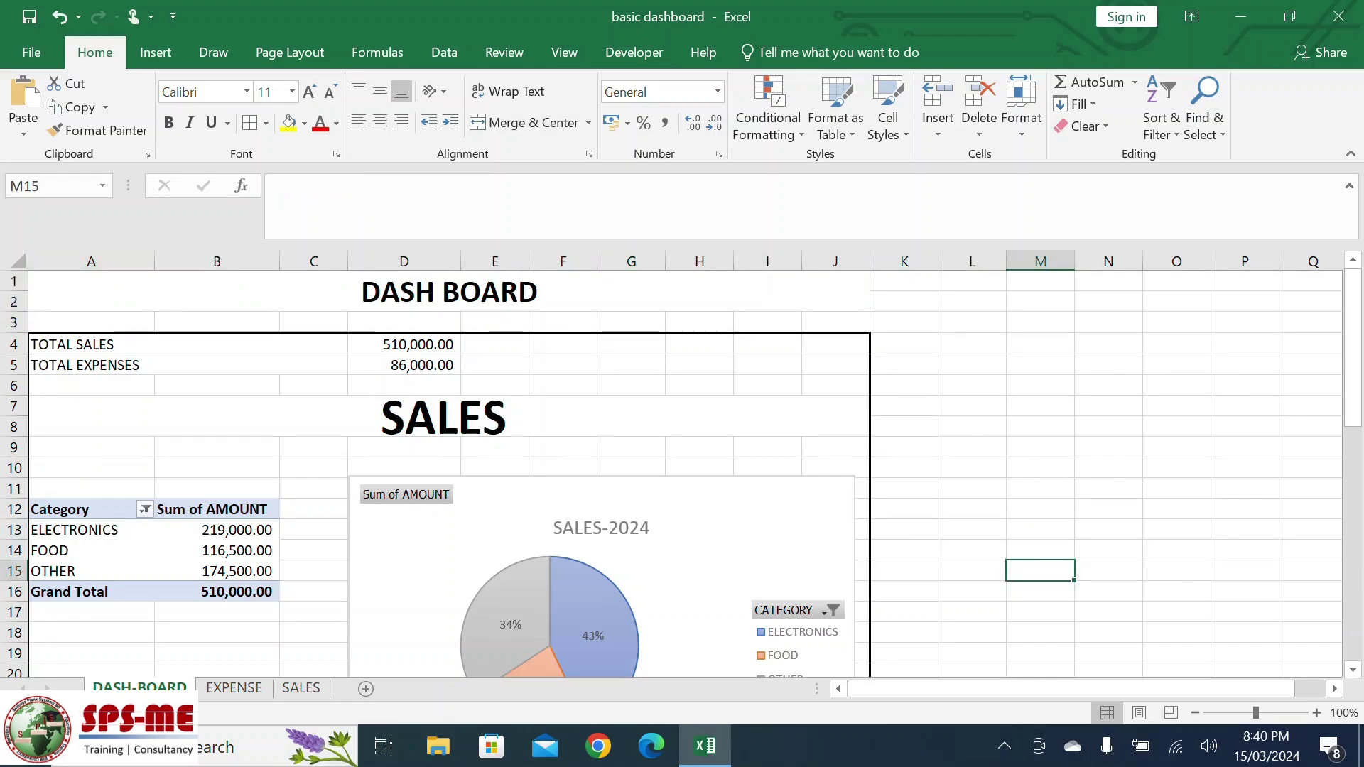
Try a light orange fill on the whole dashboard sheet, and undo it.
key("ctrl+a")
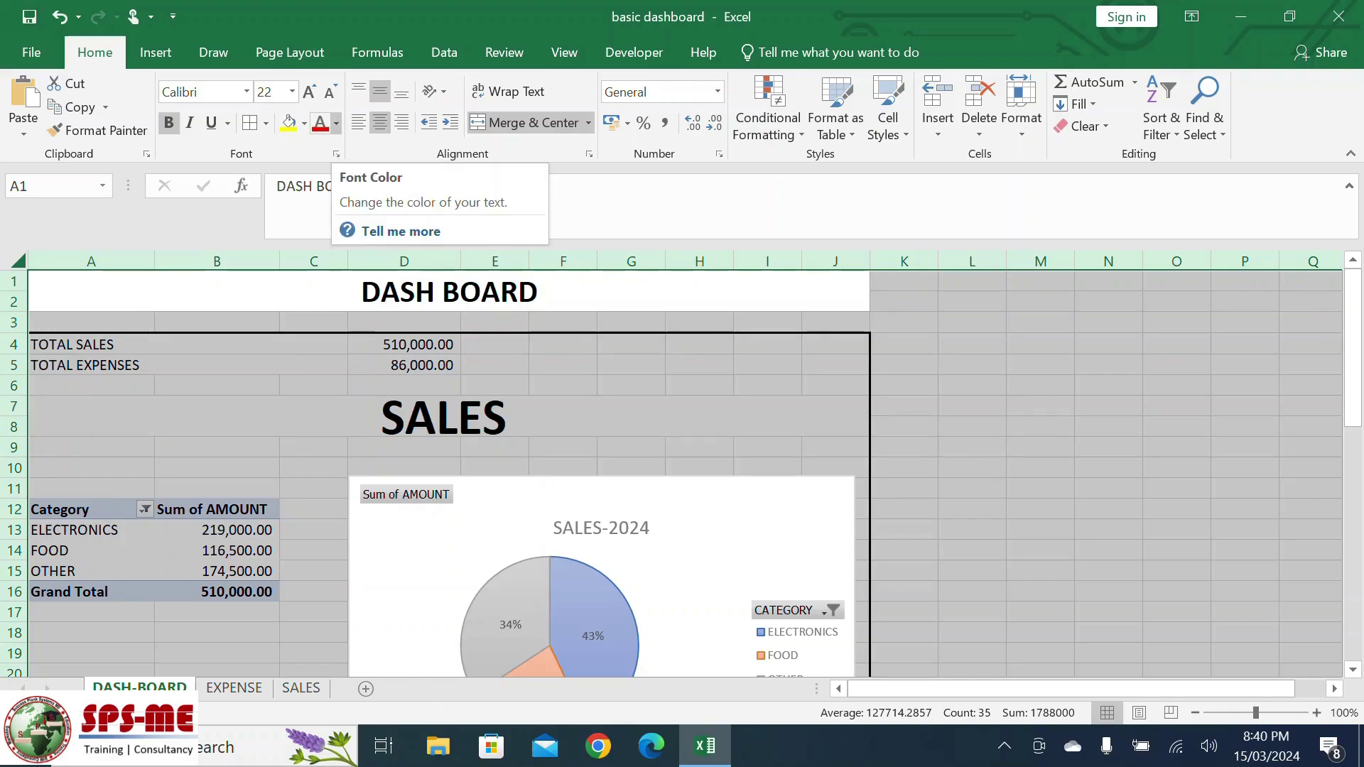
left_click(304, 123)
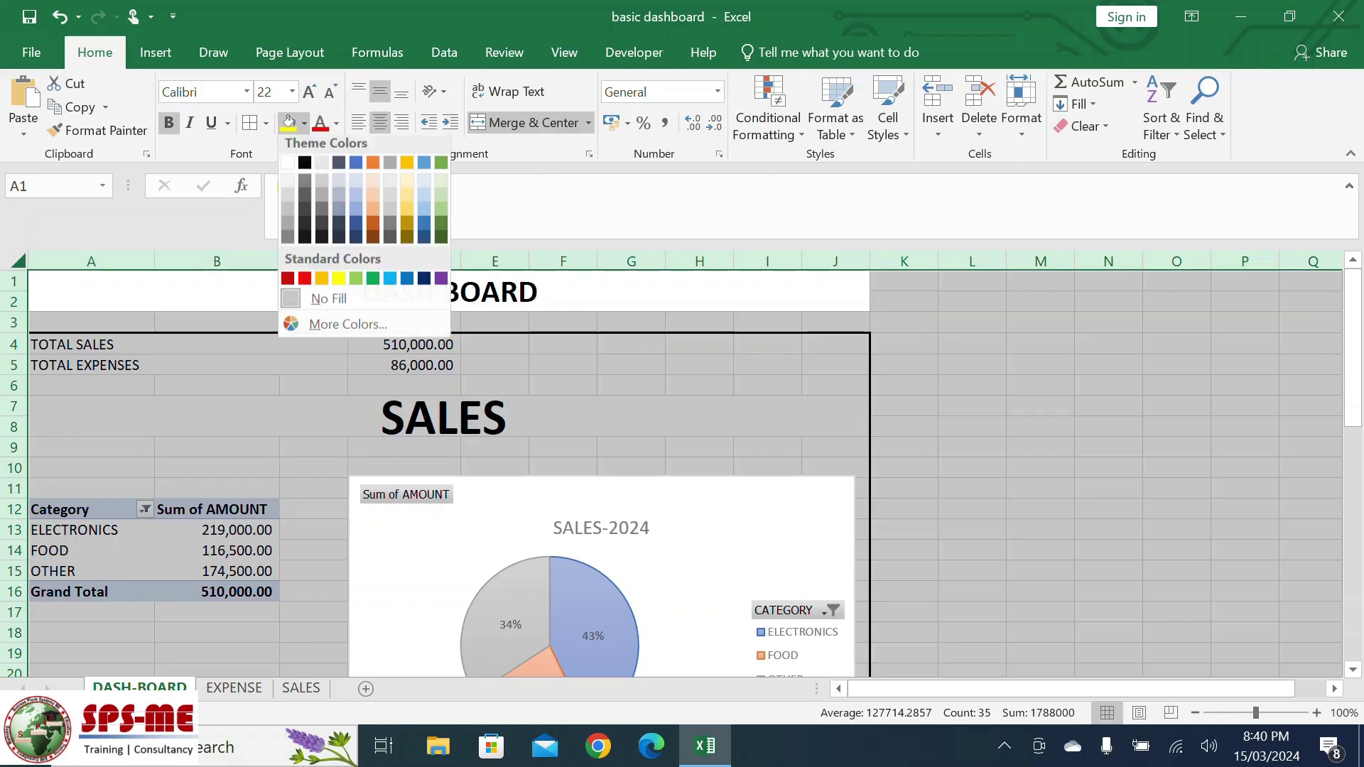
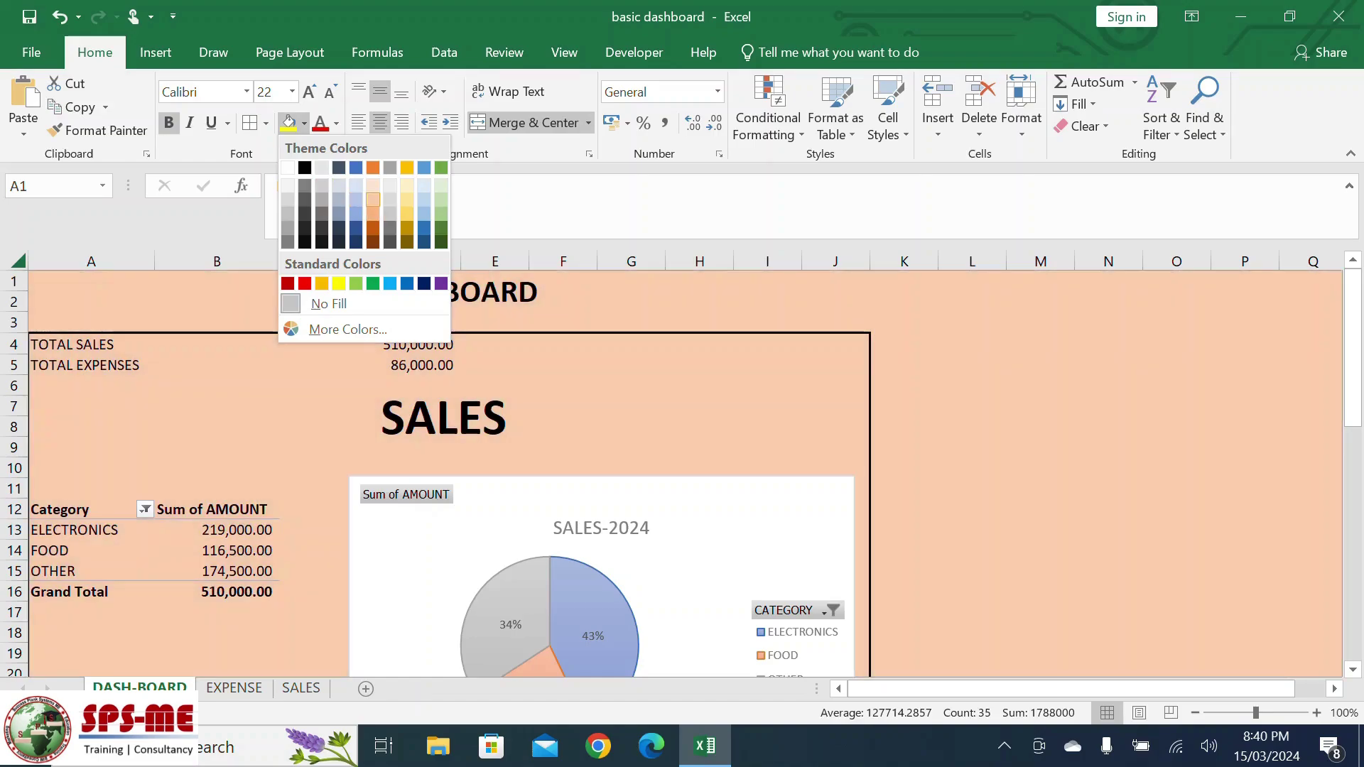
left_click(372, 200)
scroll(683, 469, "down", 2)
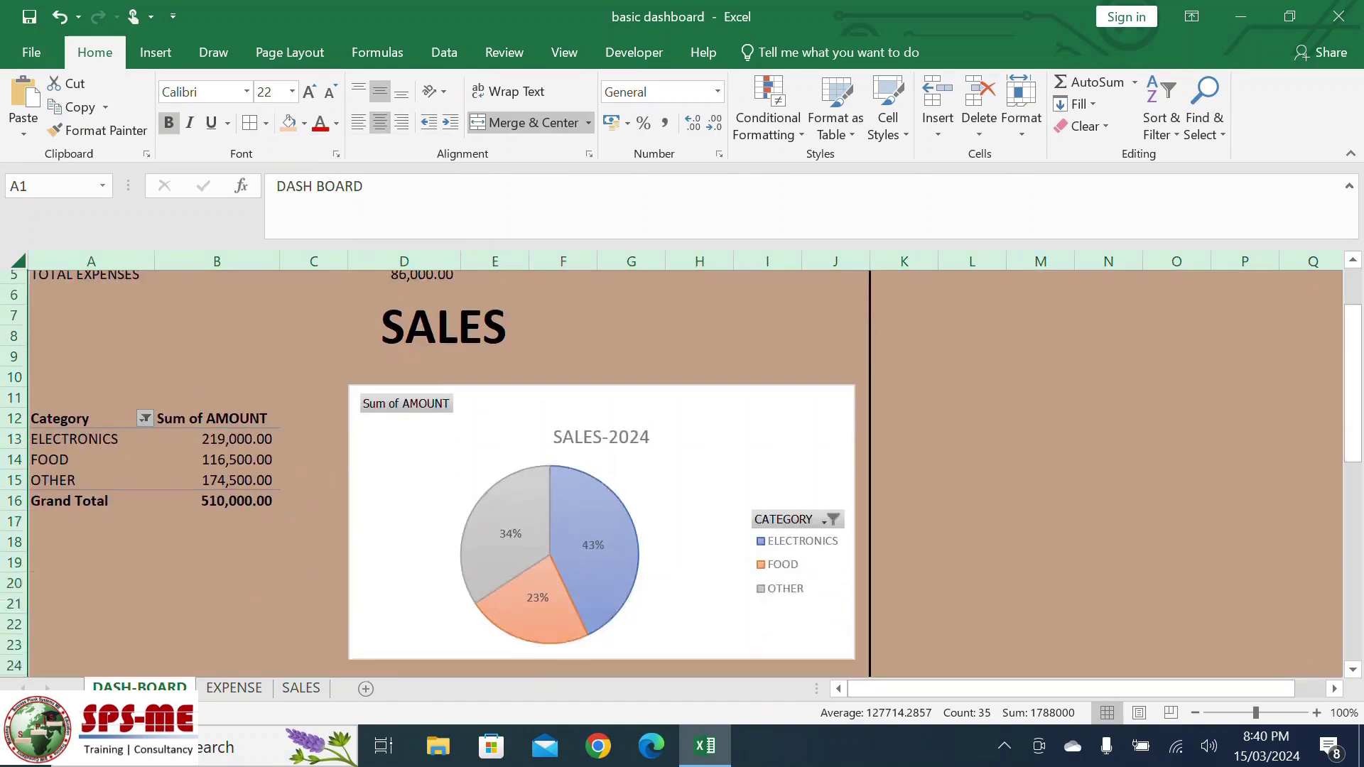
scroll(683, 469, "up", 2)
left_click(972, 509)
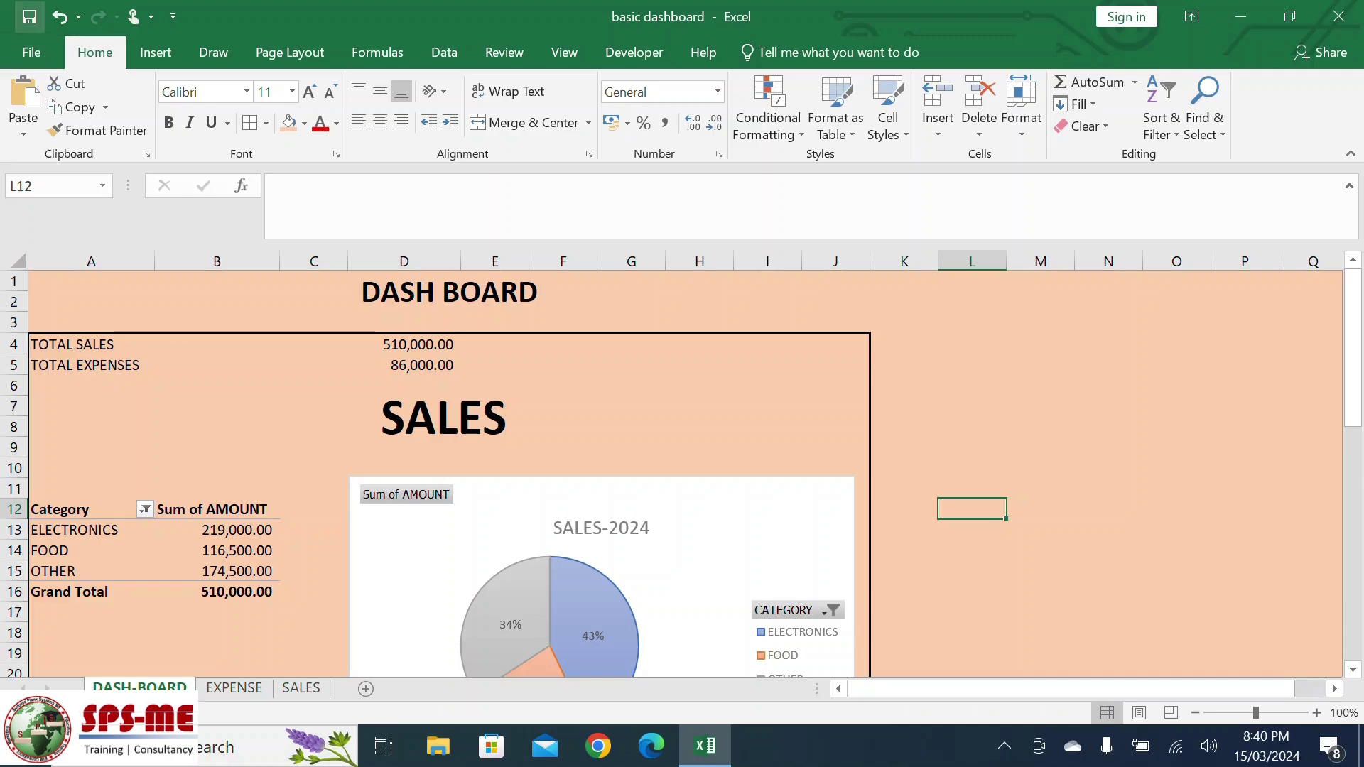
key("ctrl+z")
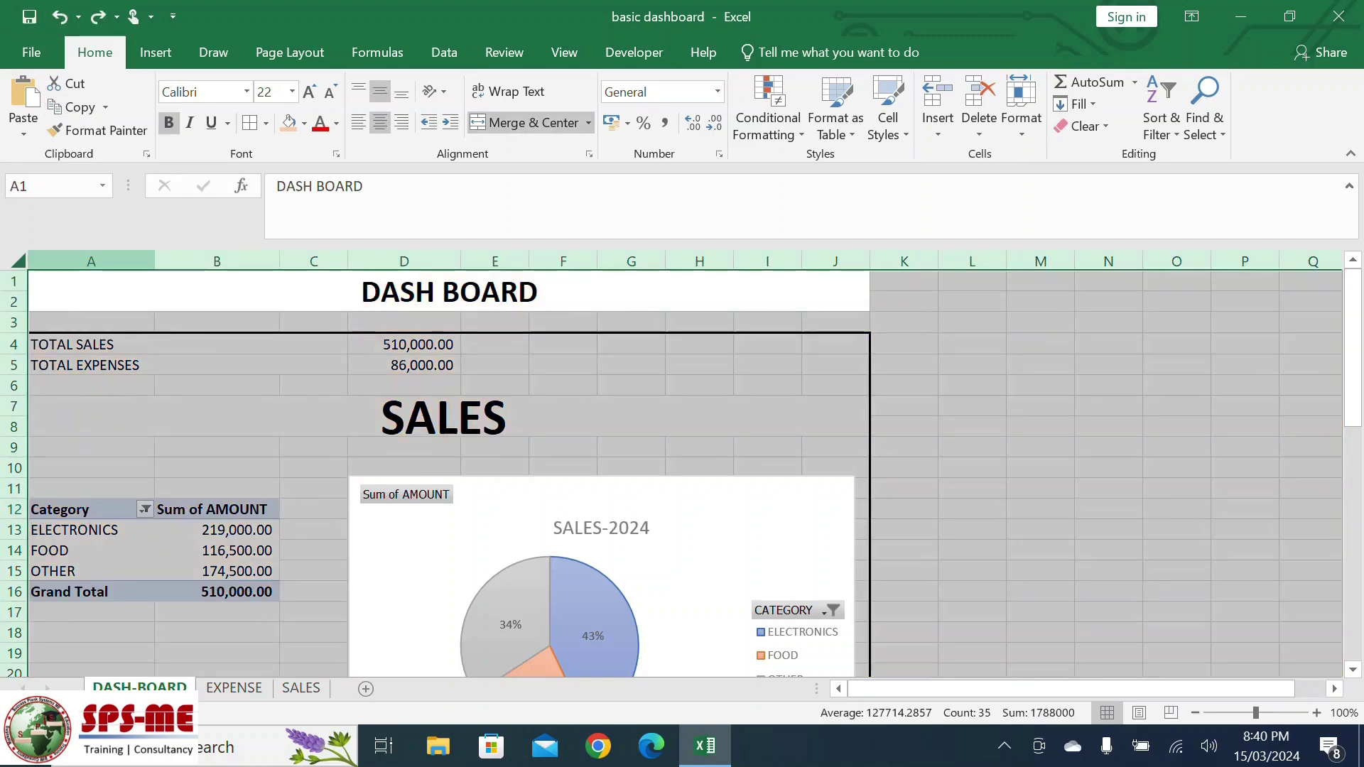
Fill columns A through J with a medium-light blue theme color.
left_click_drag(91, 260, 836, 261)
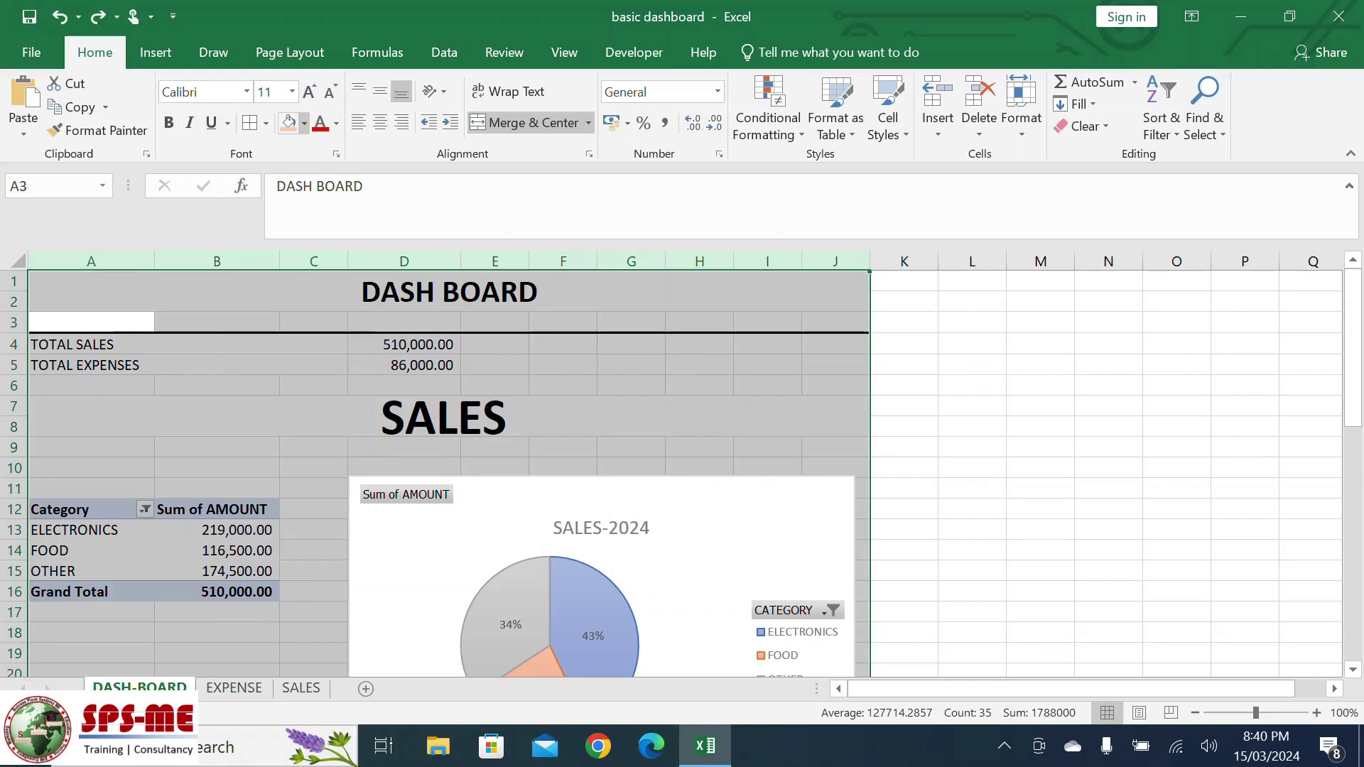
left_click(304, 123)
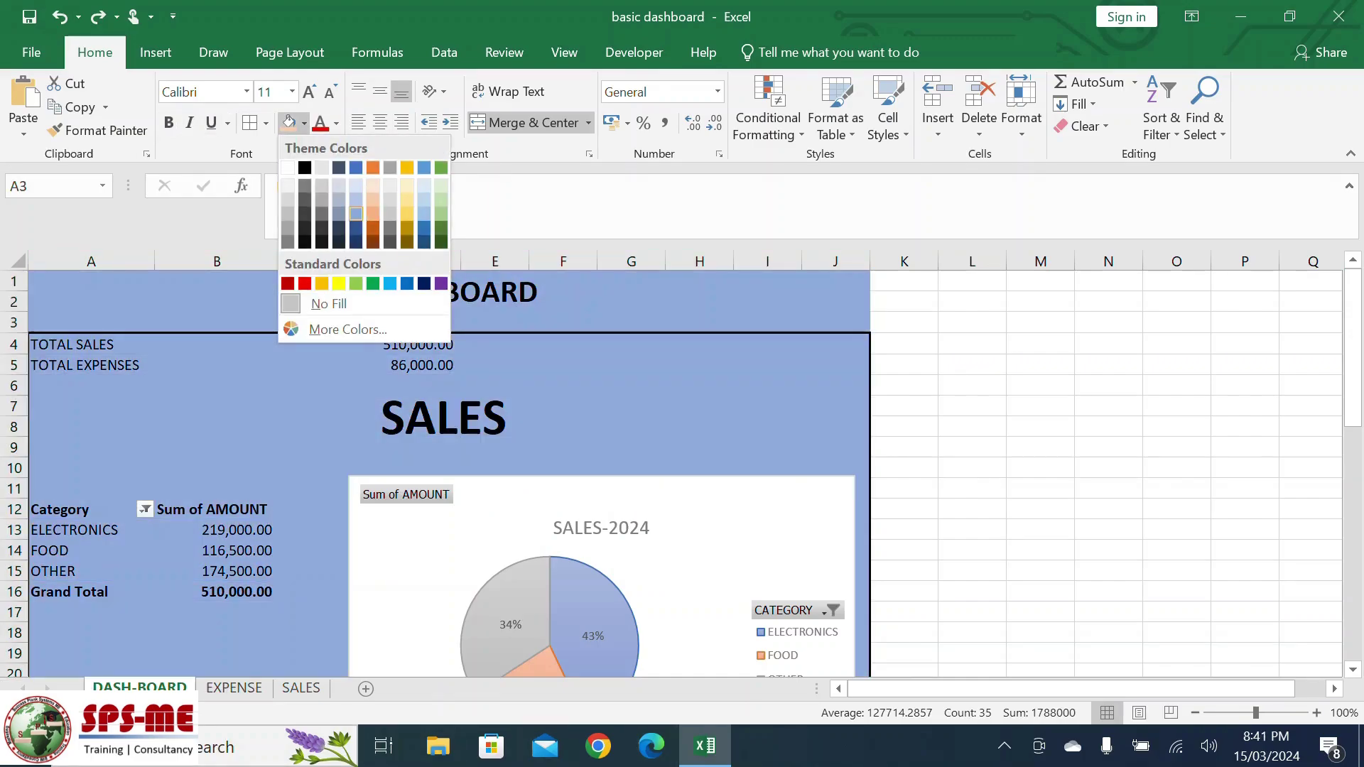
left_click(356, 213)
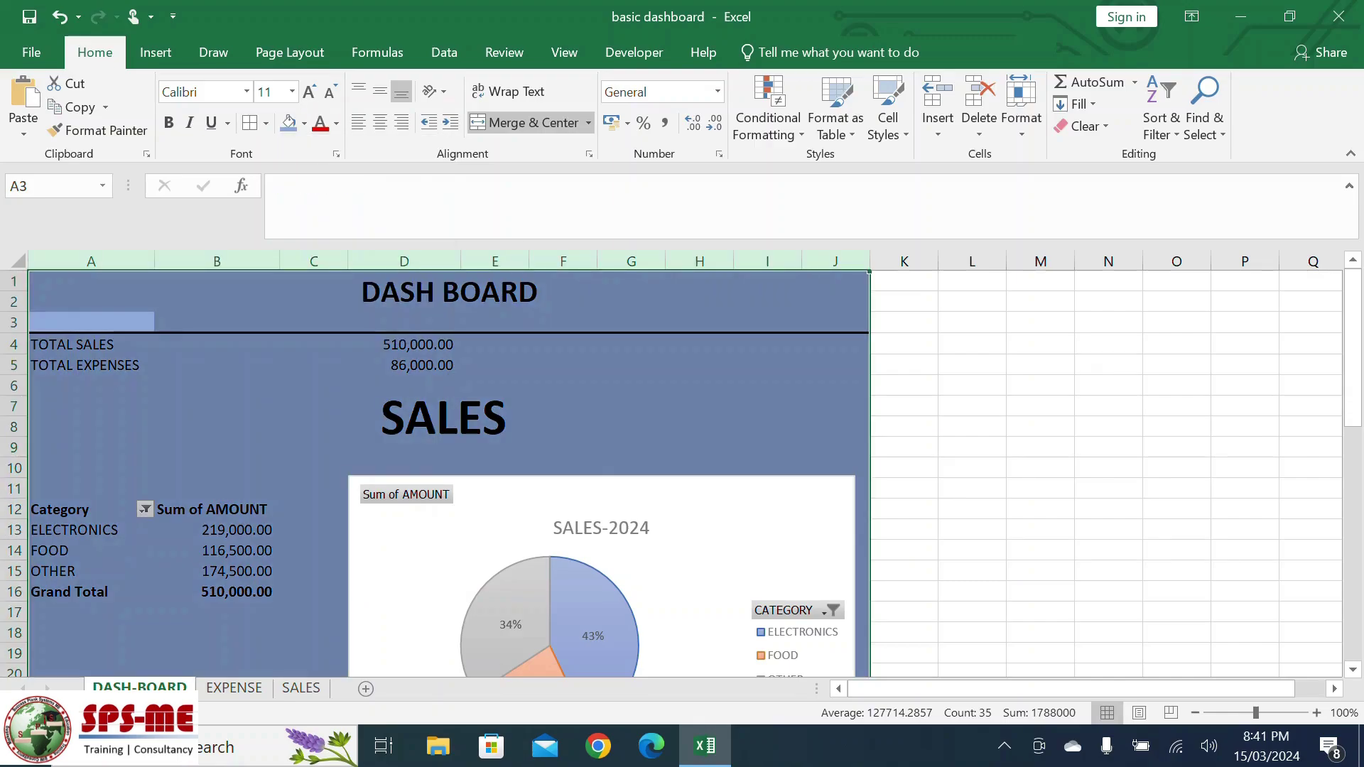
left_click(1109, 530)
Set the font color of the DASH BOARD title to the standard dark red.
left_click(449, 292)
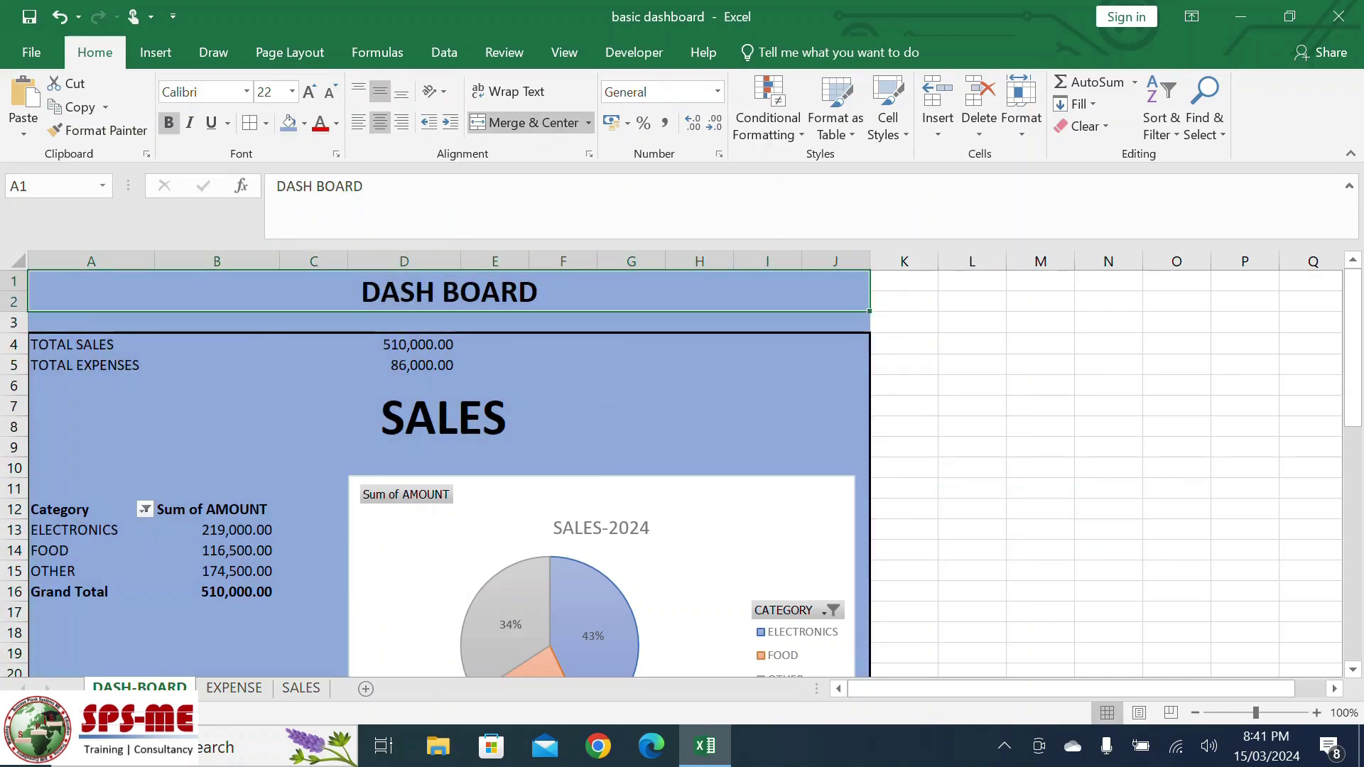
left_click(336, 123)
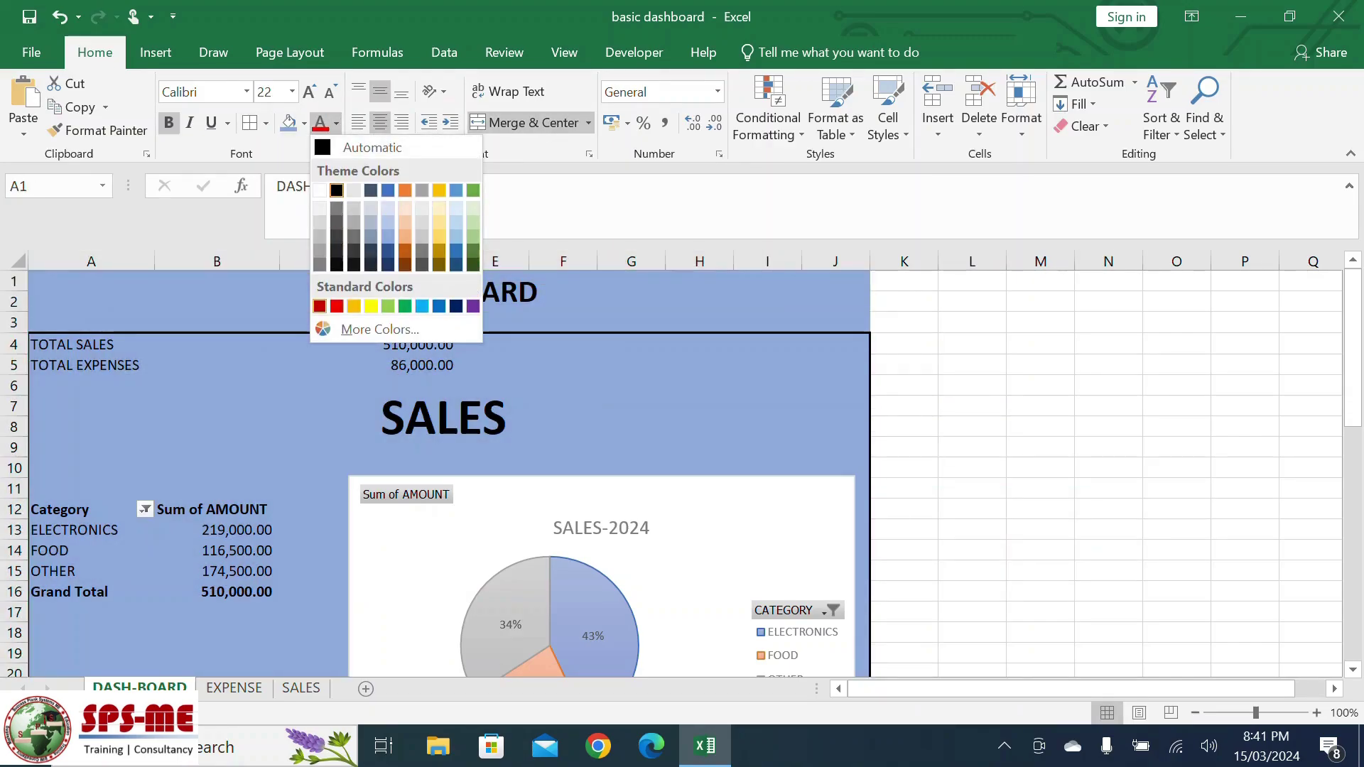
left_click(319, 306)
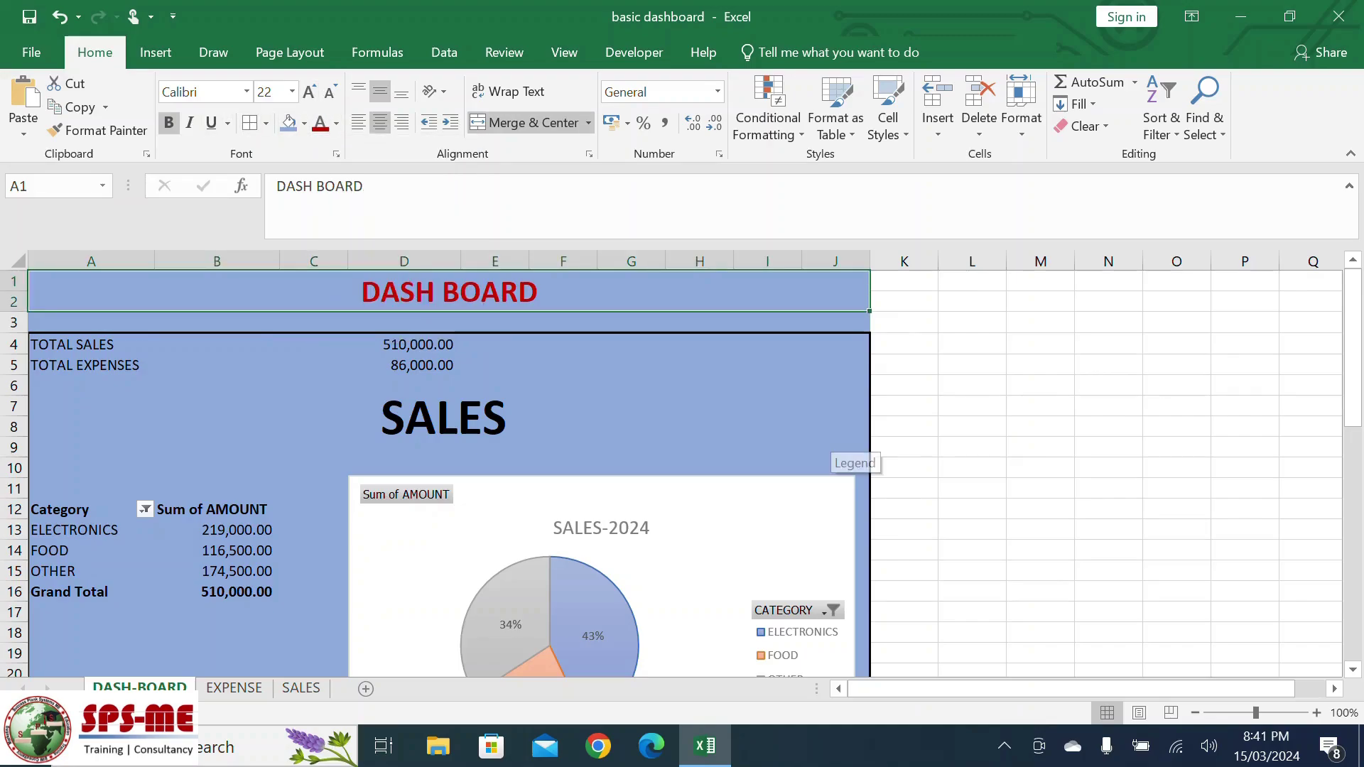
left_click(1041, 489)
Fill the DASH BOARD title cell with the standard dark red and set its font color to white.
left_click(449, 292)
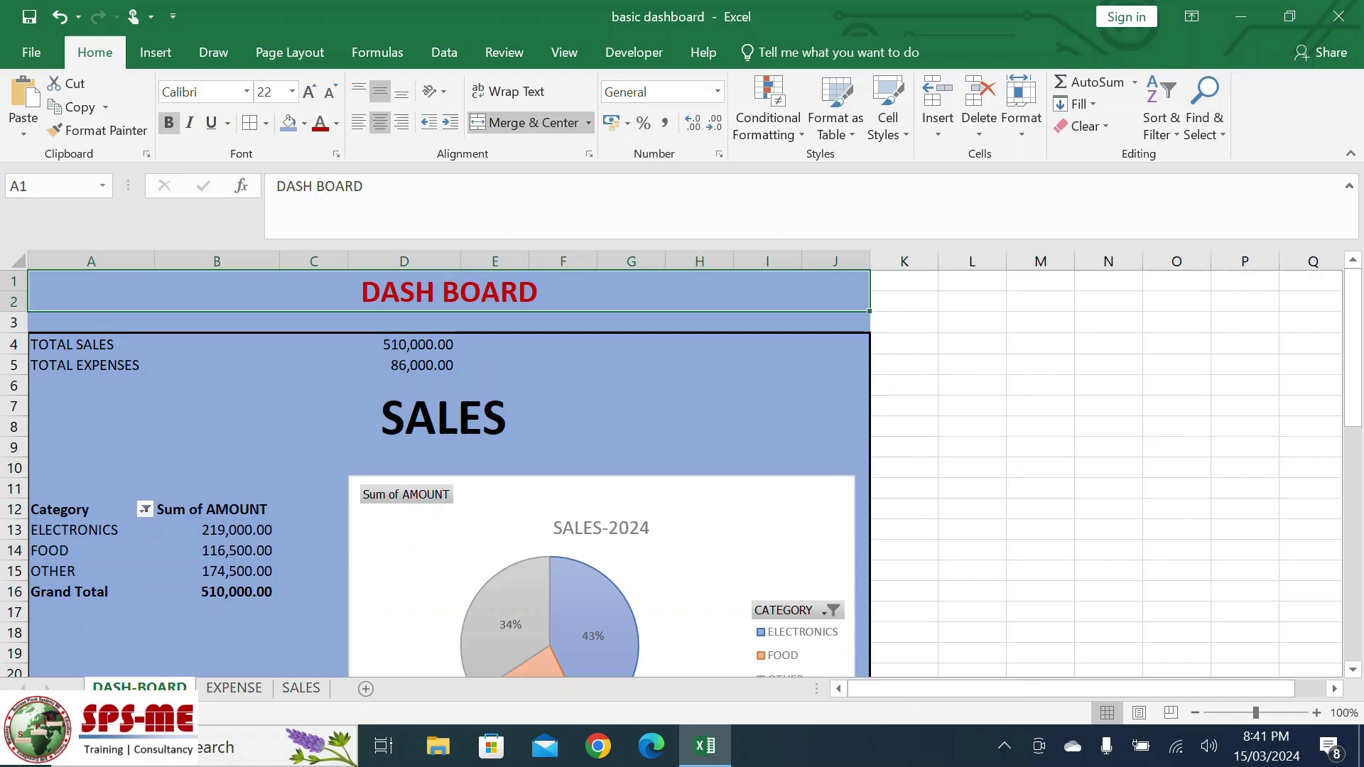
left_click(305, 123)
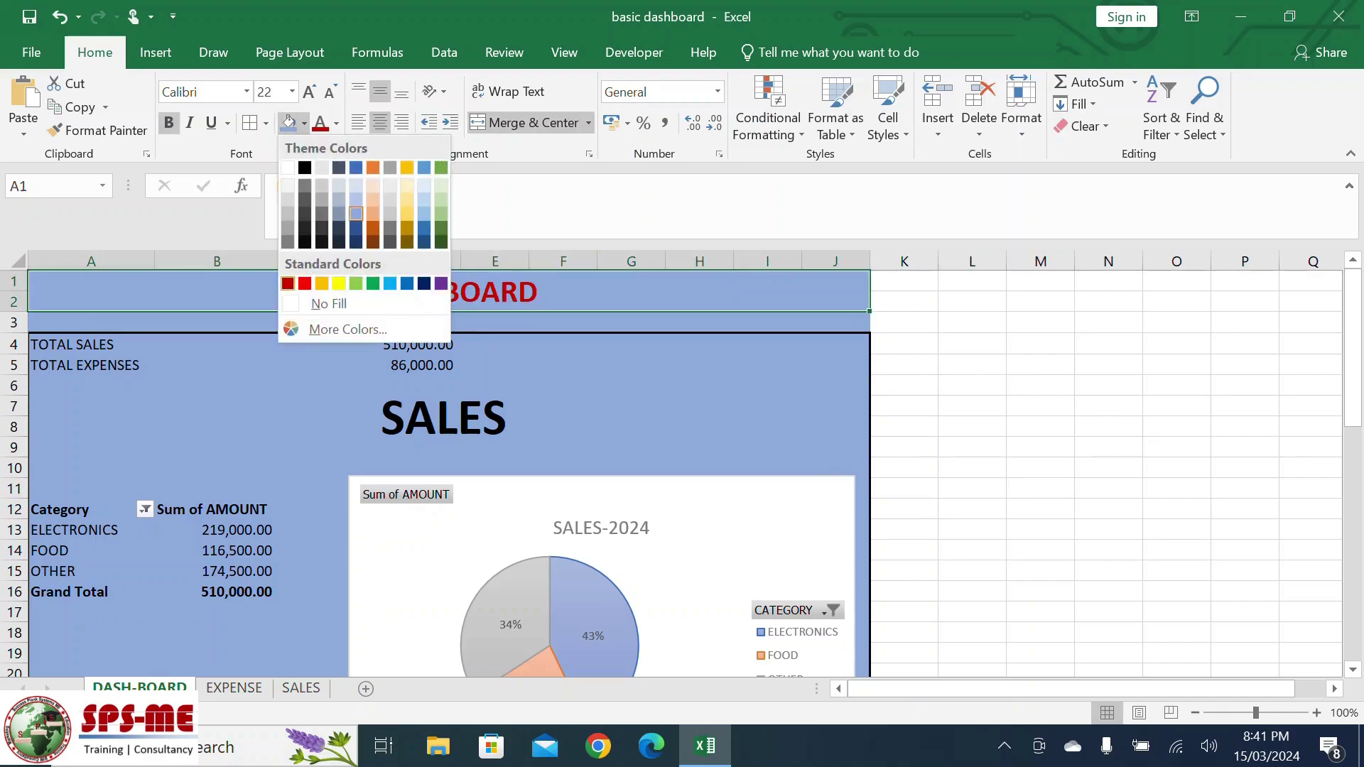
left_click(288, 284)
left_click(336, 123)
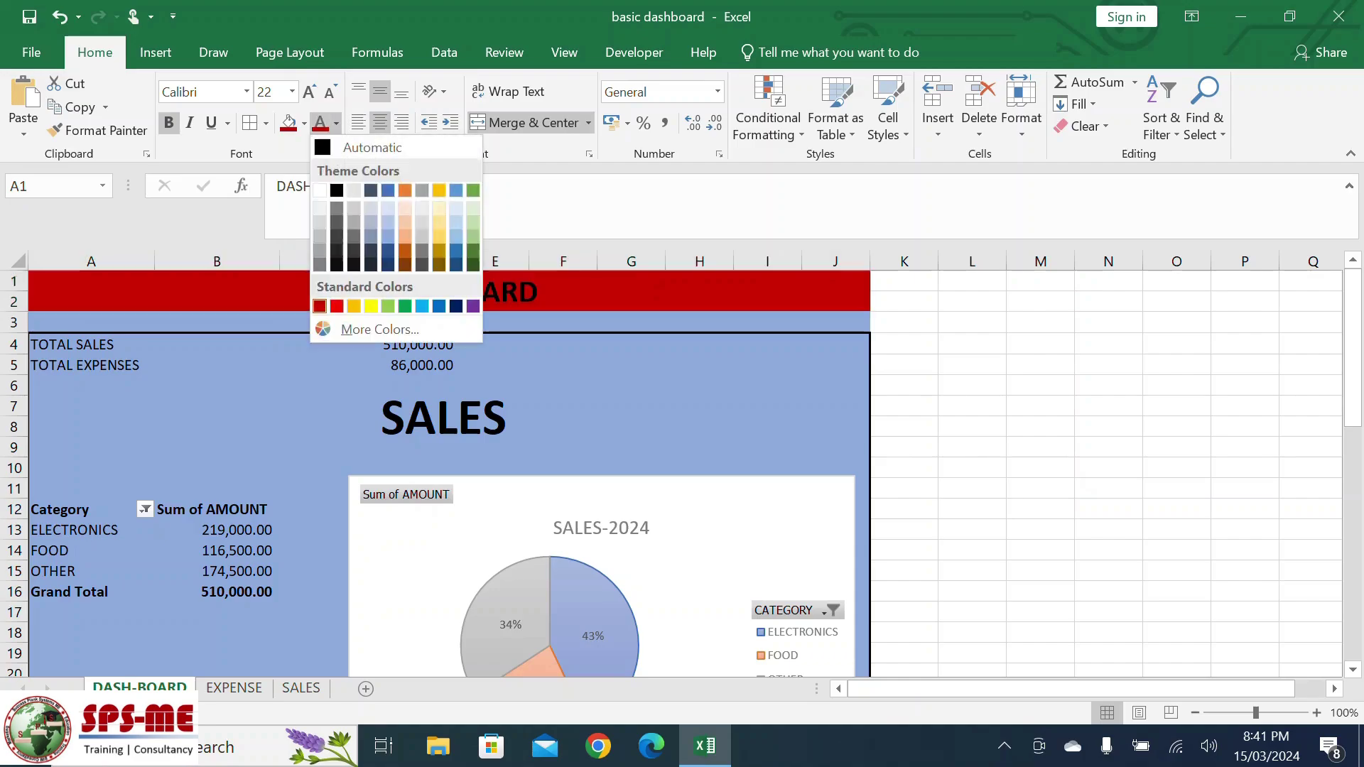
left_click(327, 186)
left_click(1040, 468)
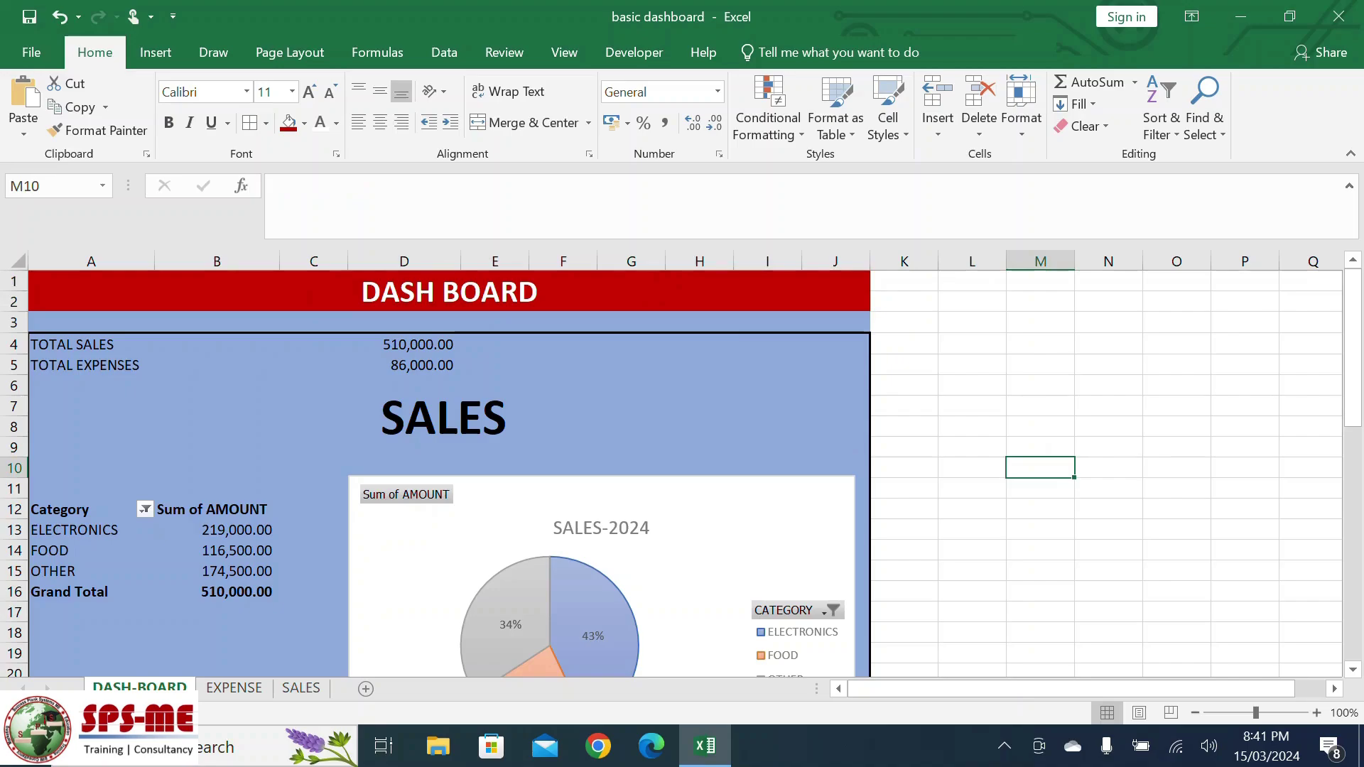
Make the TOTAL SALES and TOTAL EXPENSES labels and amounts bold at font size 16.
left_click_drag(71, 344, 412, 365)
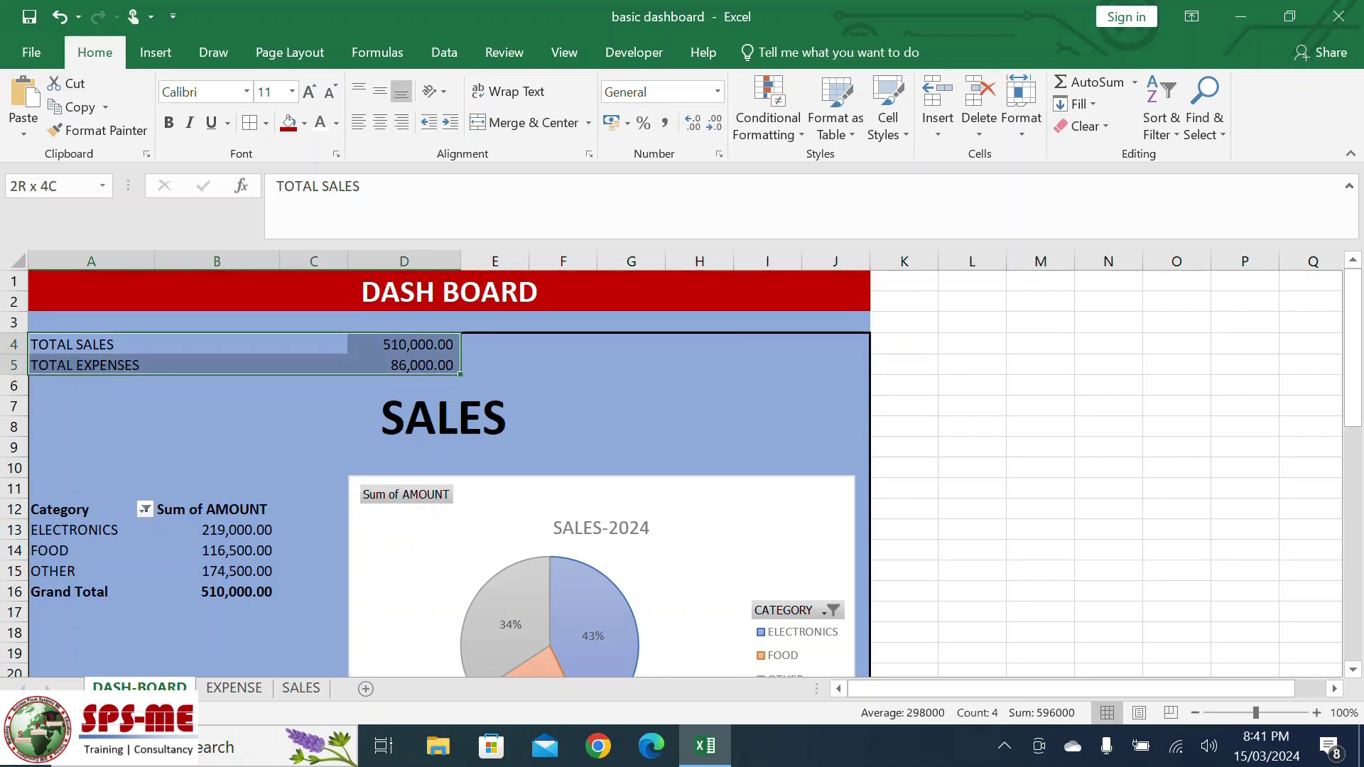
left_click(169, 122)
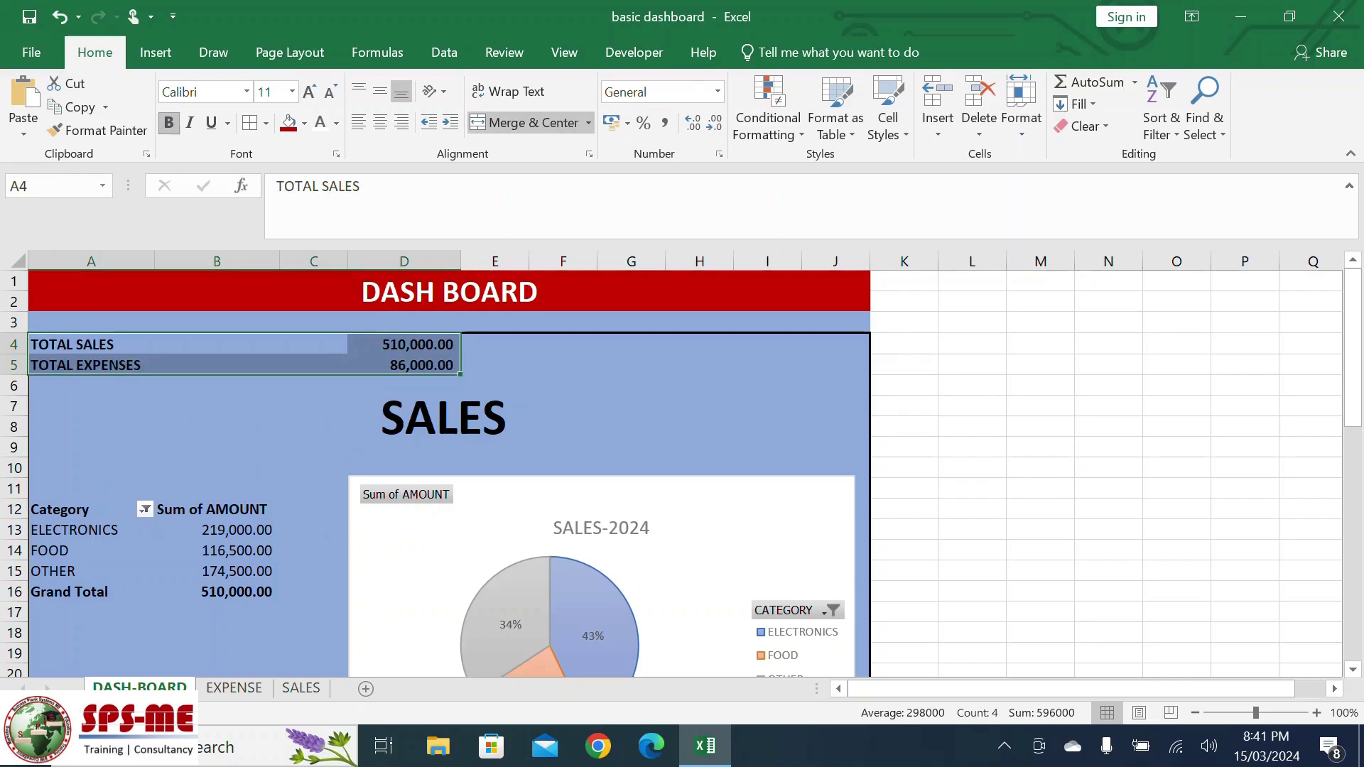
left_click(309, 92)
left_click(309, 92)
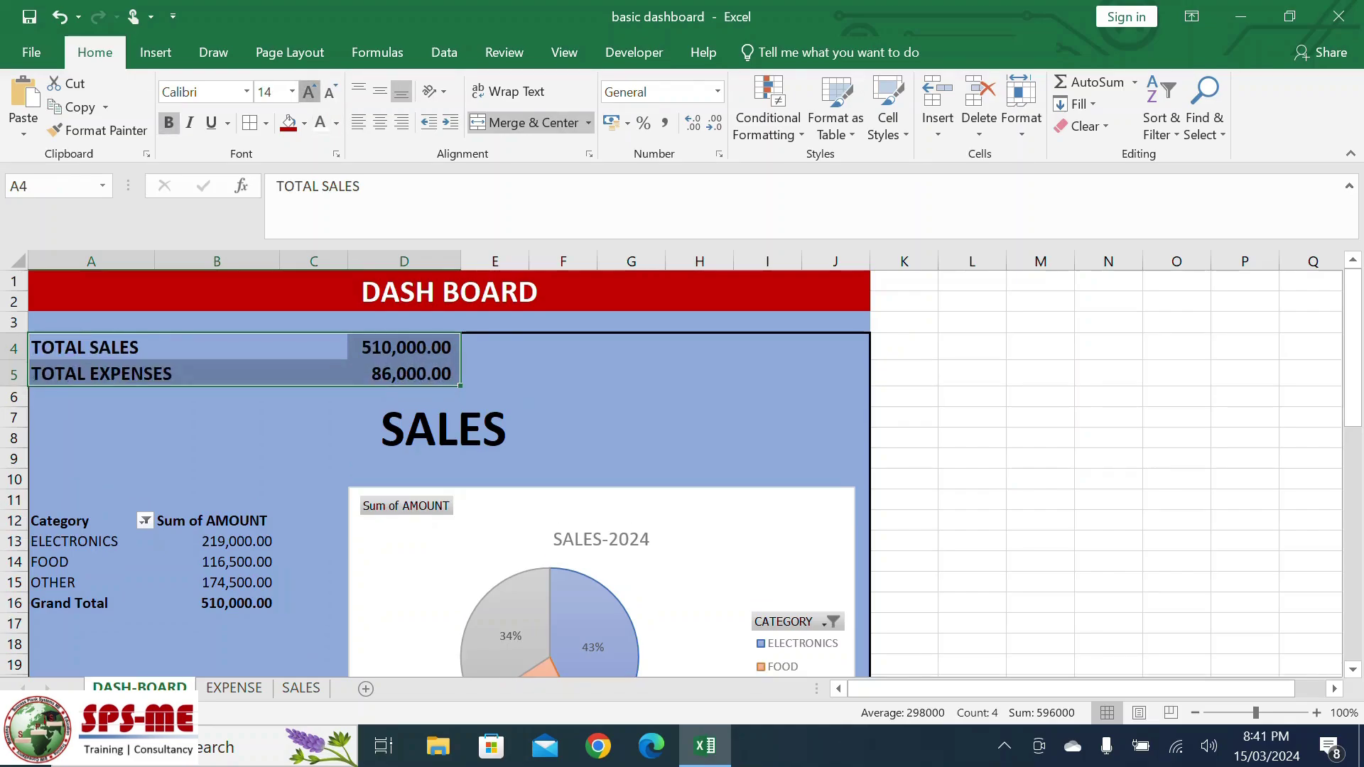
left_click(309, 91)
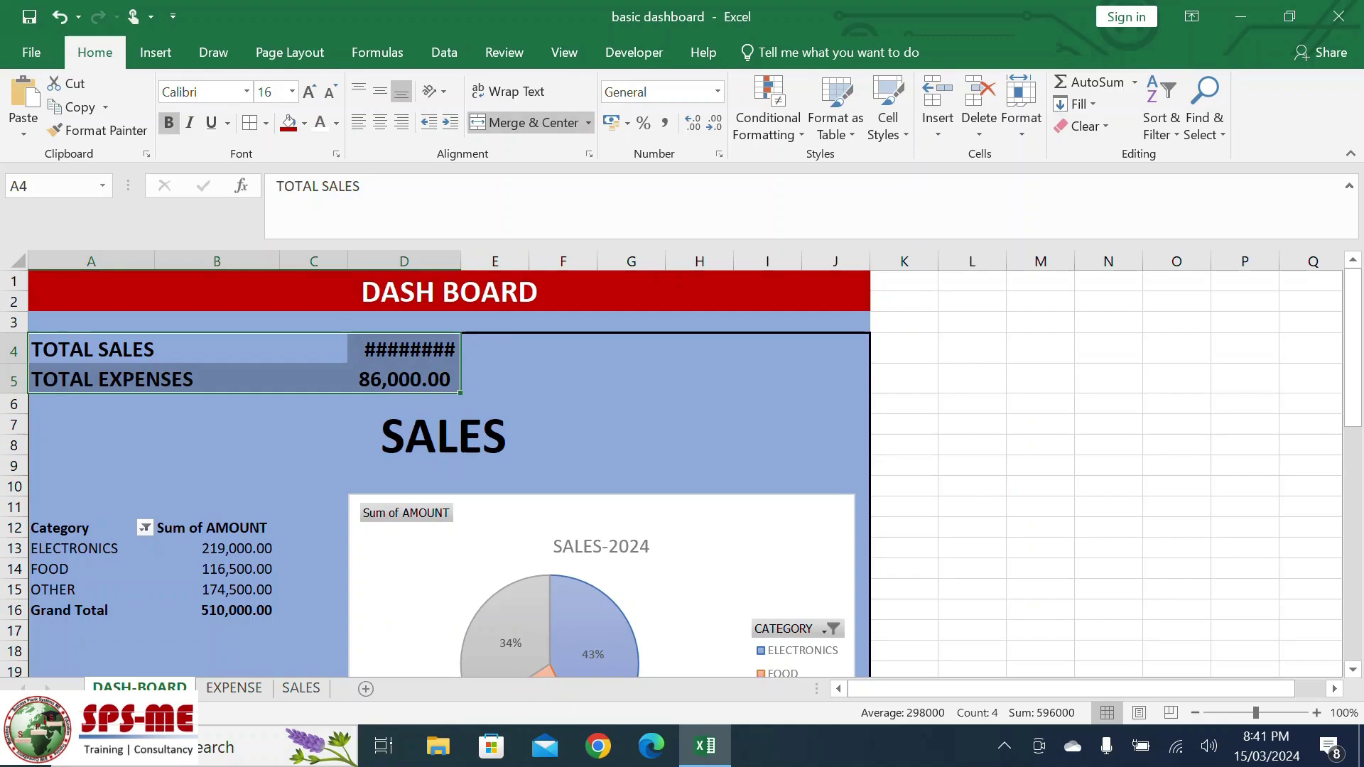
Widen column D so the enlarged total sales and total expenses amounts fit in their cells.
left_click(425, 351)
left_click_drag(425, 351, 427, 380)
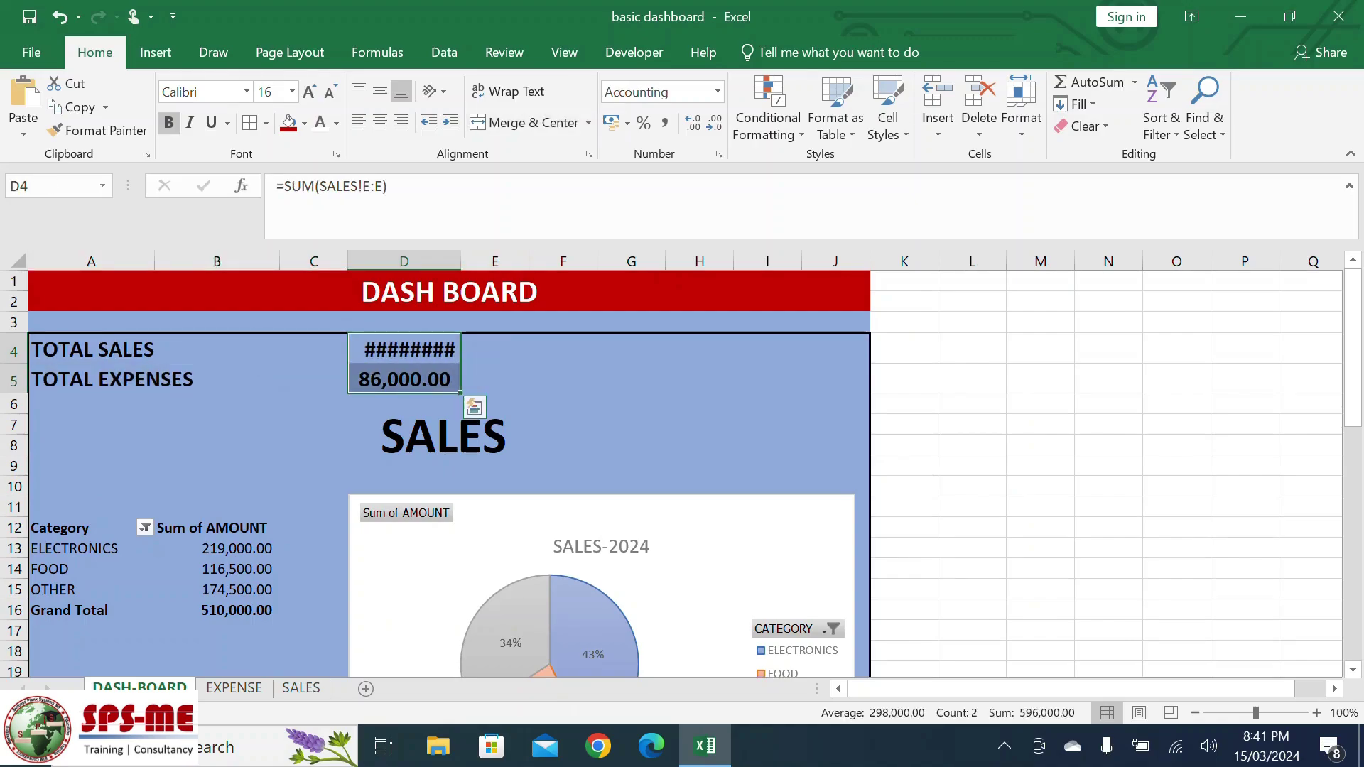
left_click_drag(461, 260, 503, 261)
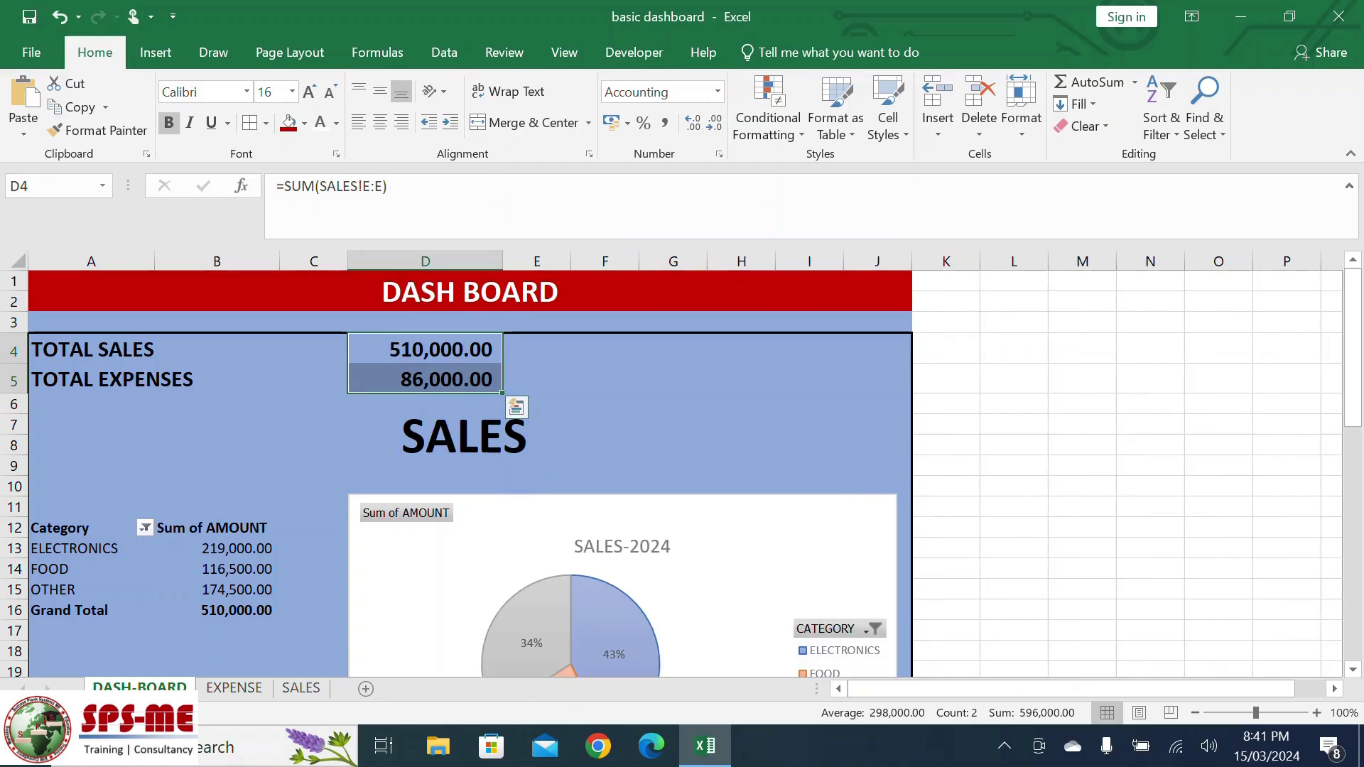
left_click(1082, 486)
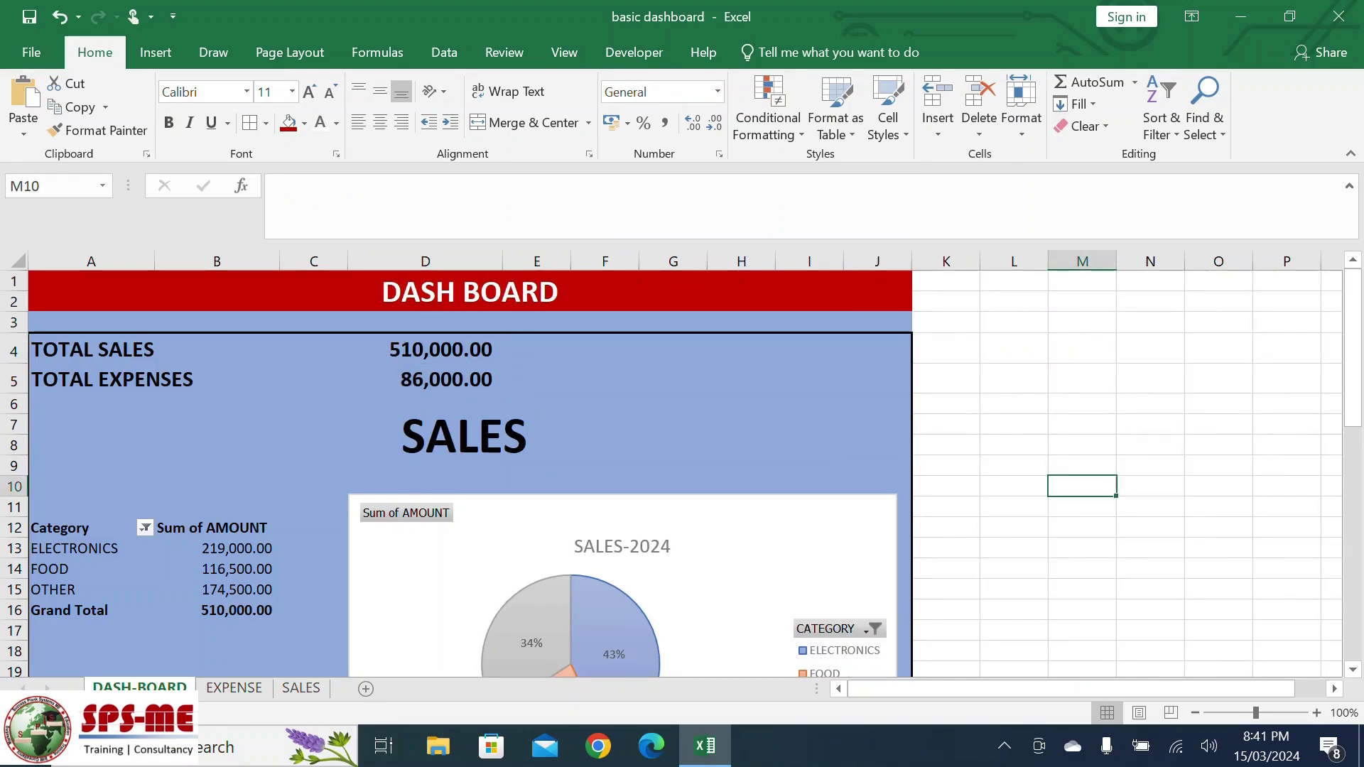
left_click_drag(503, 261, 499, 261)
left_click_drag(441, 350, 442, 379)
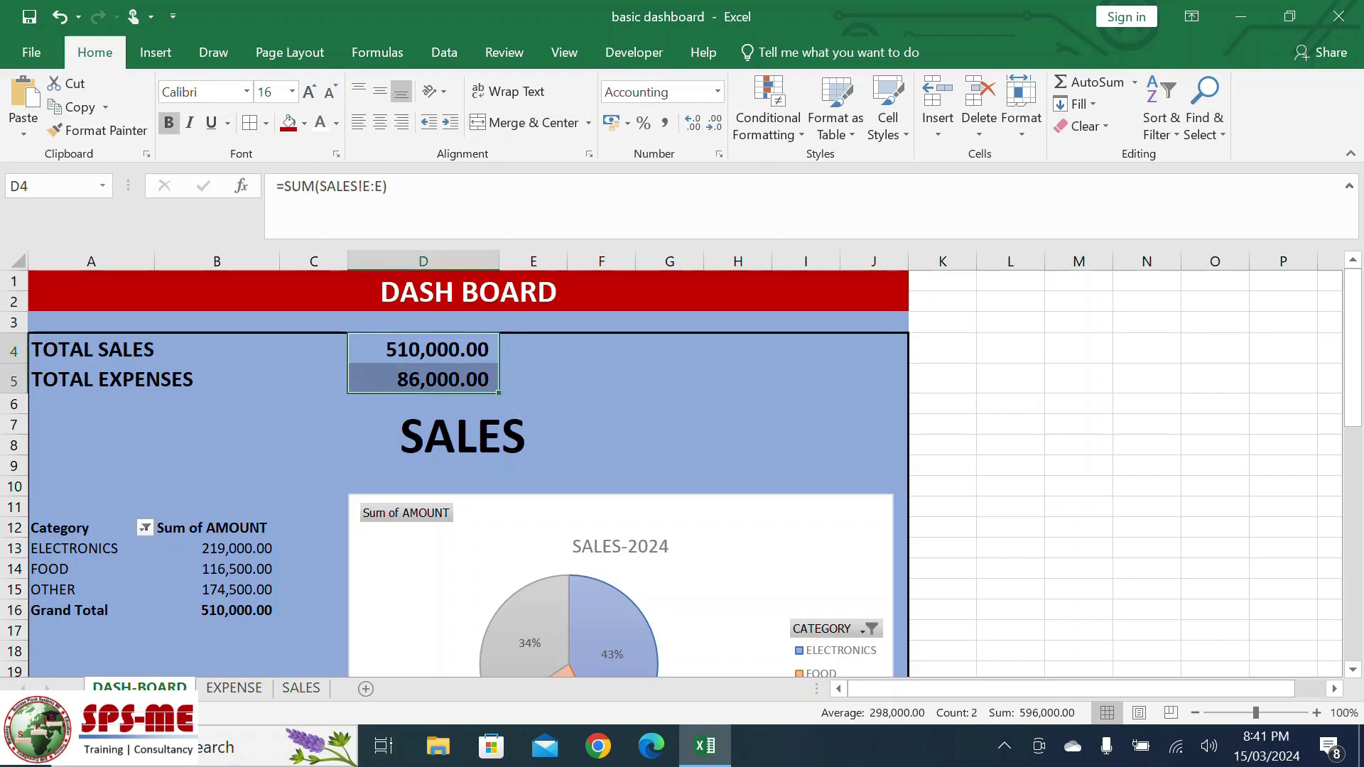
Try a medium gold theme fill on the two totals rows from column A through J, and undo it.
left_click_drag(188, 350, 875, 380)
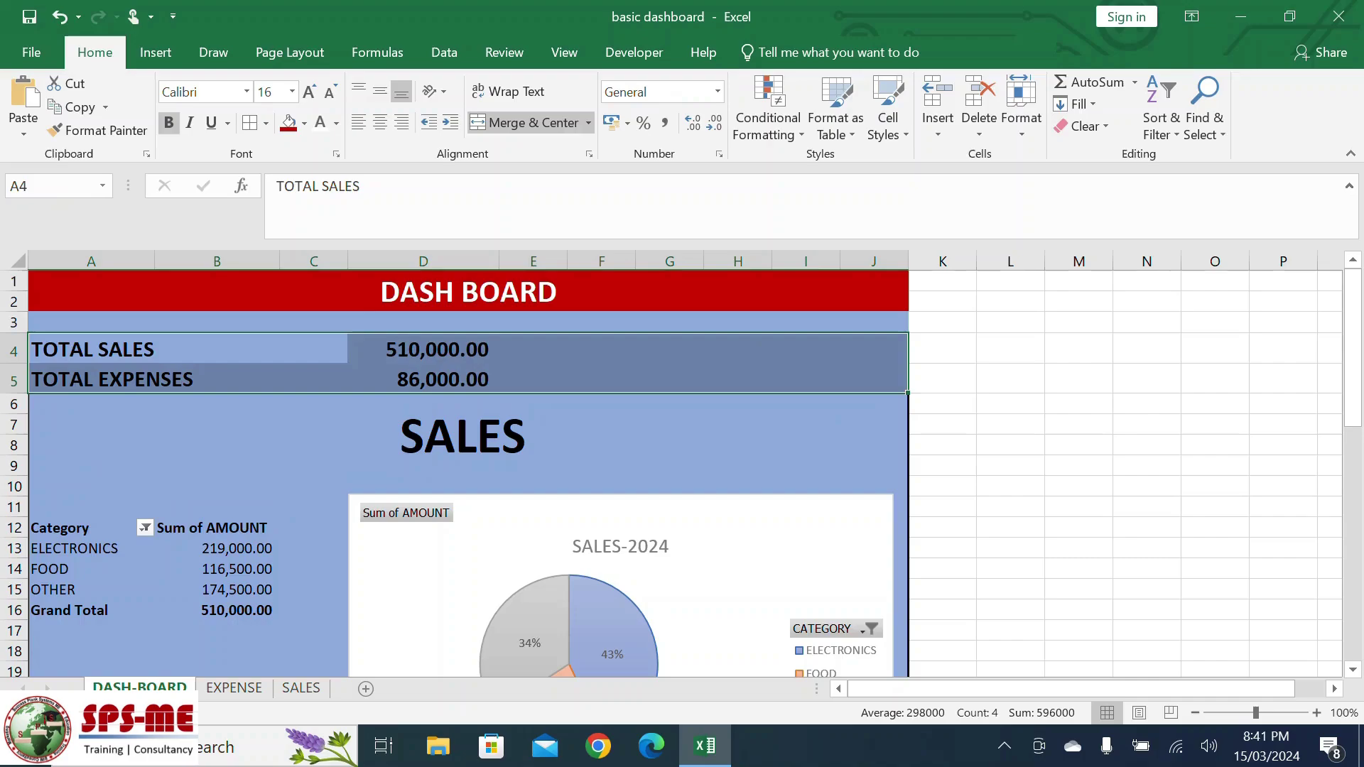
left_click(304, 123)
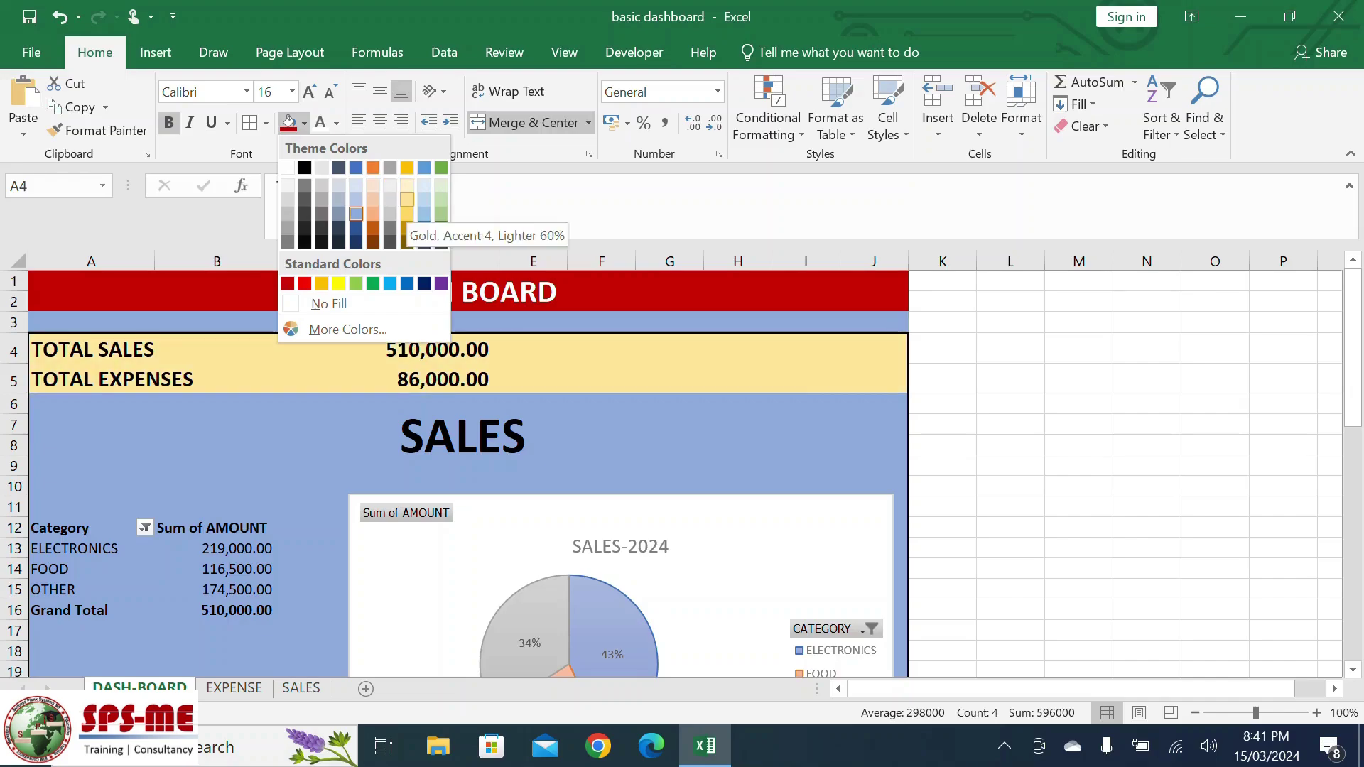
left_click(406, 213)
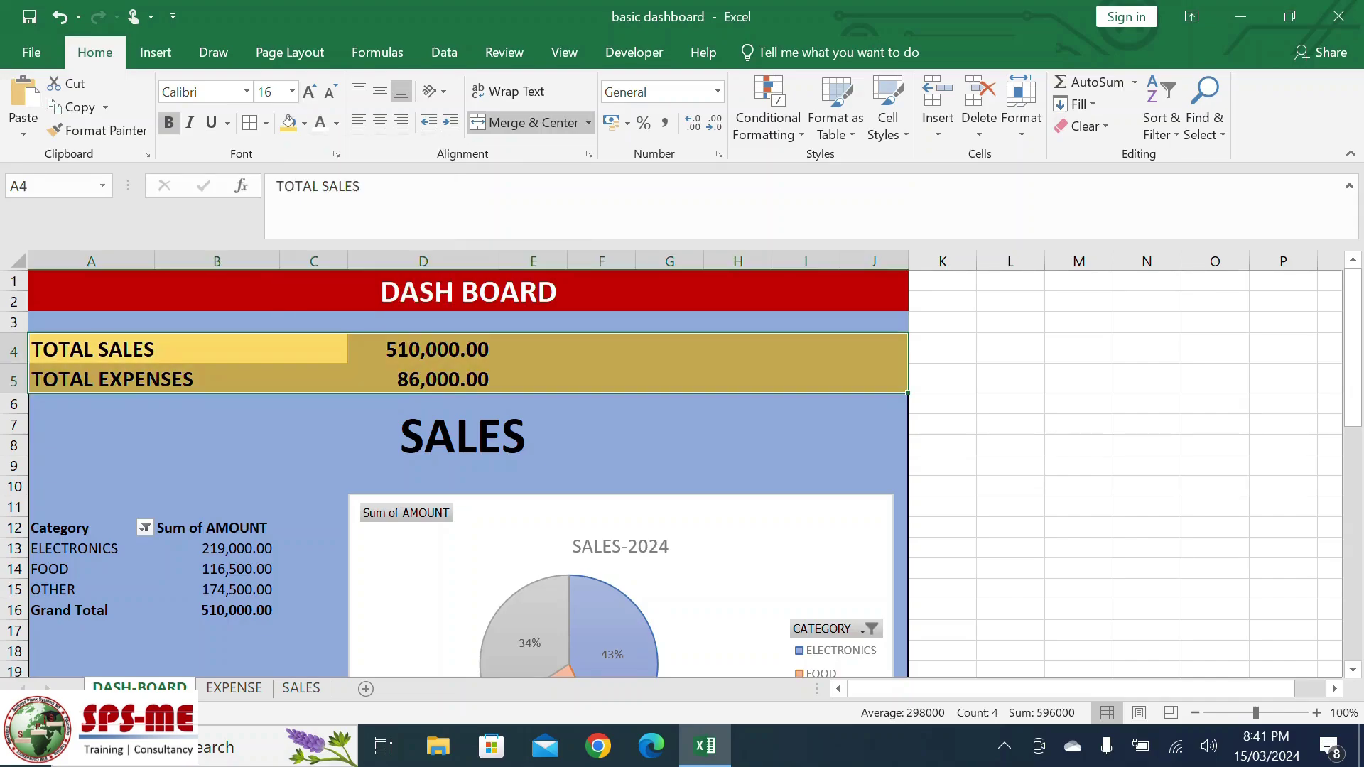
left_click(1010, 445)
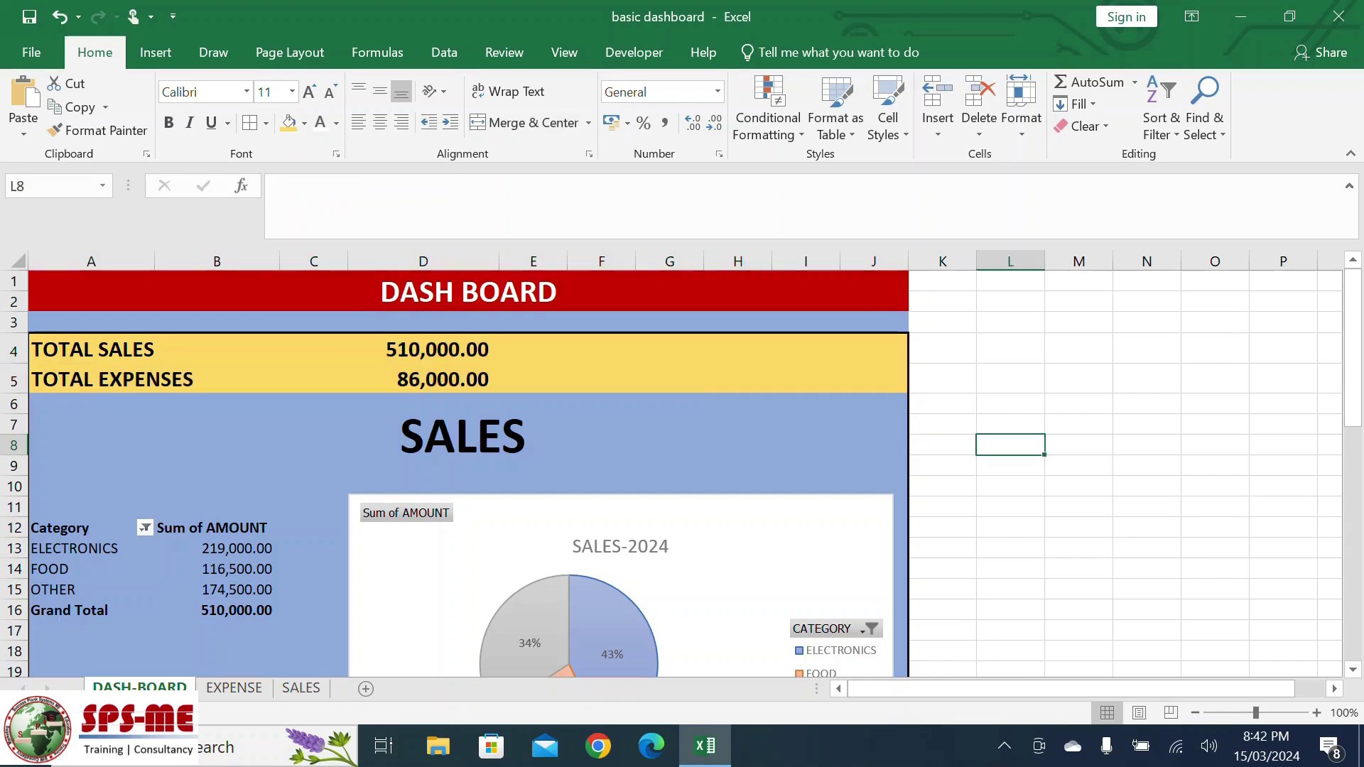
left_click_drag(189, 350, 440, 380)
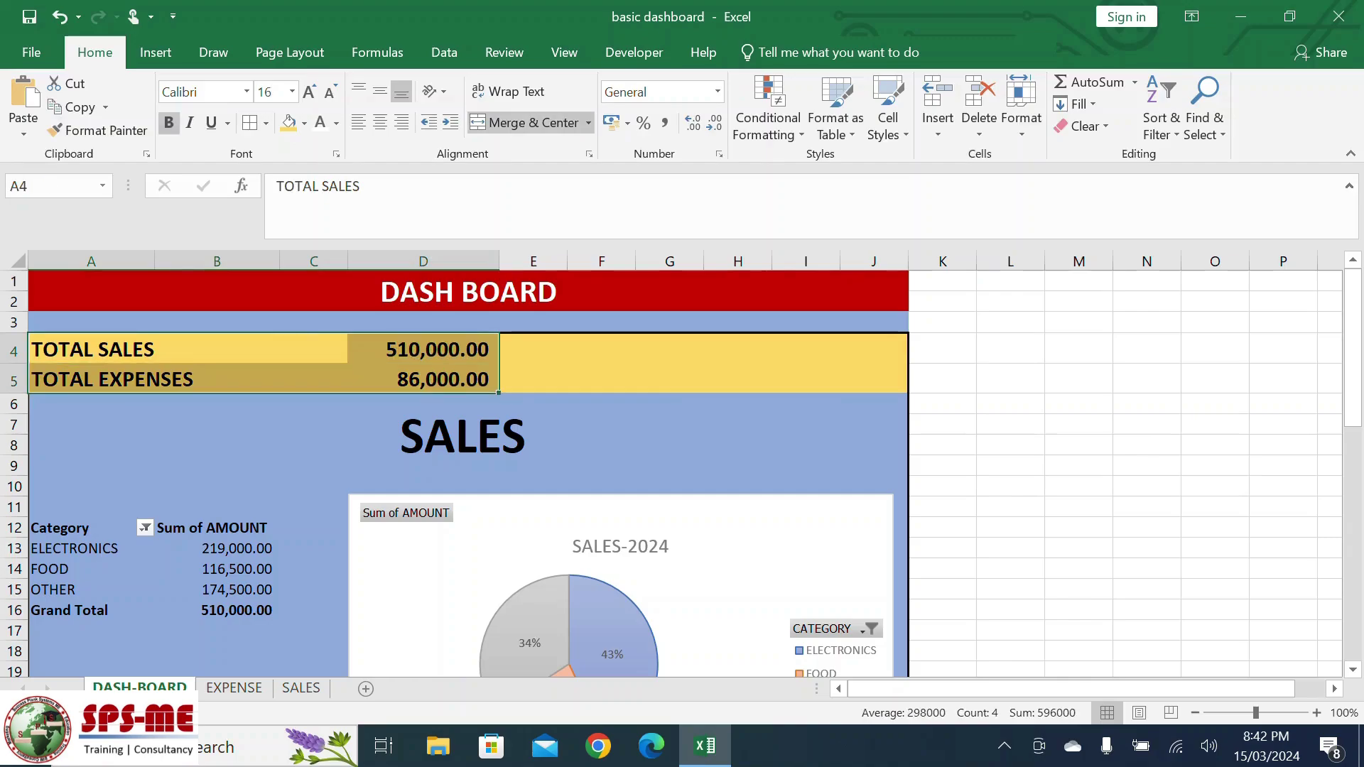
left_click(250, 123)
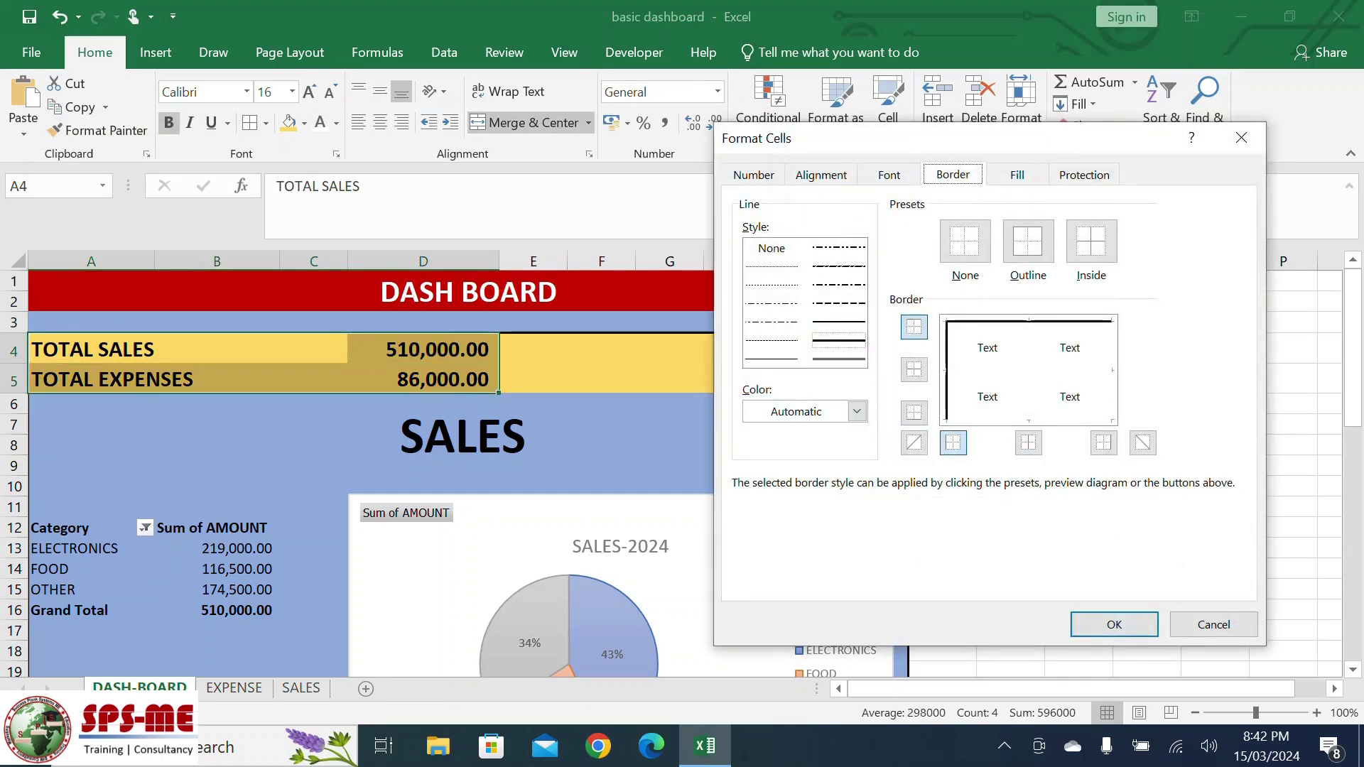
left_click(1213, 624)
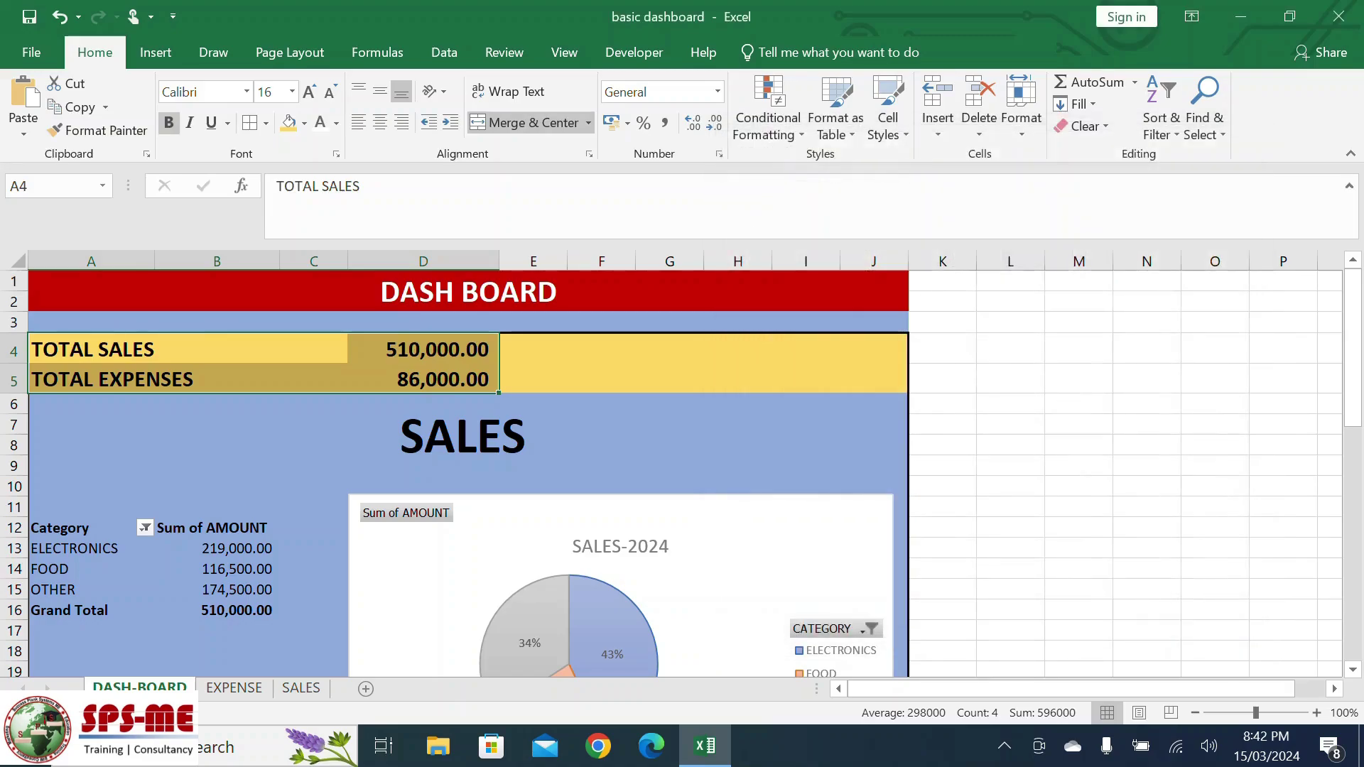
left_click(60, 16)
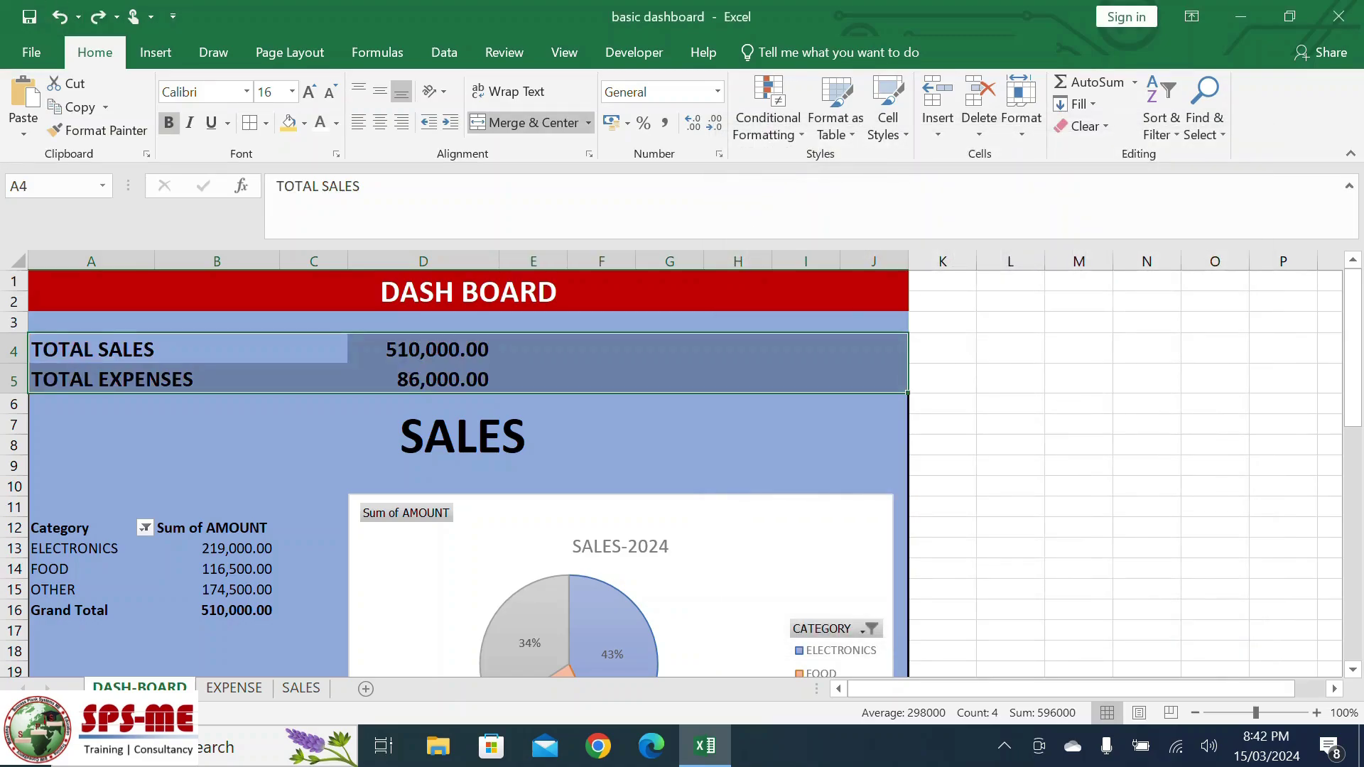
Add thin bottom and right borders around the totals block A4:D5 and fill it with the medium gold theme color.
left_click_drag(188, 350, 437, 380)
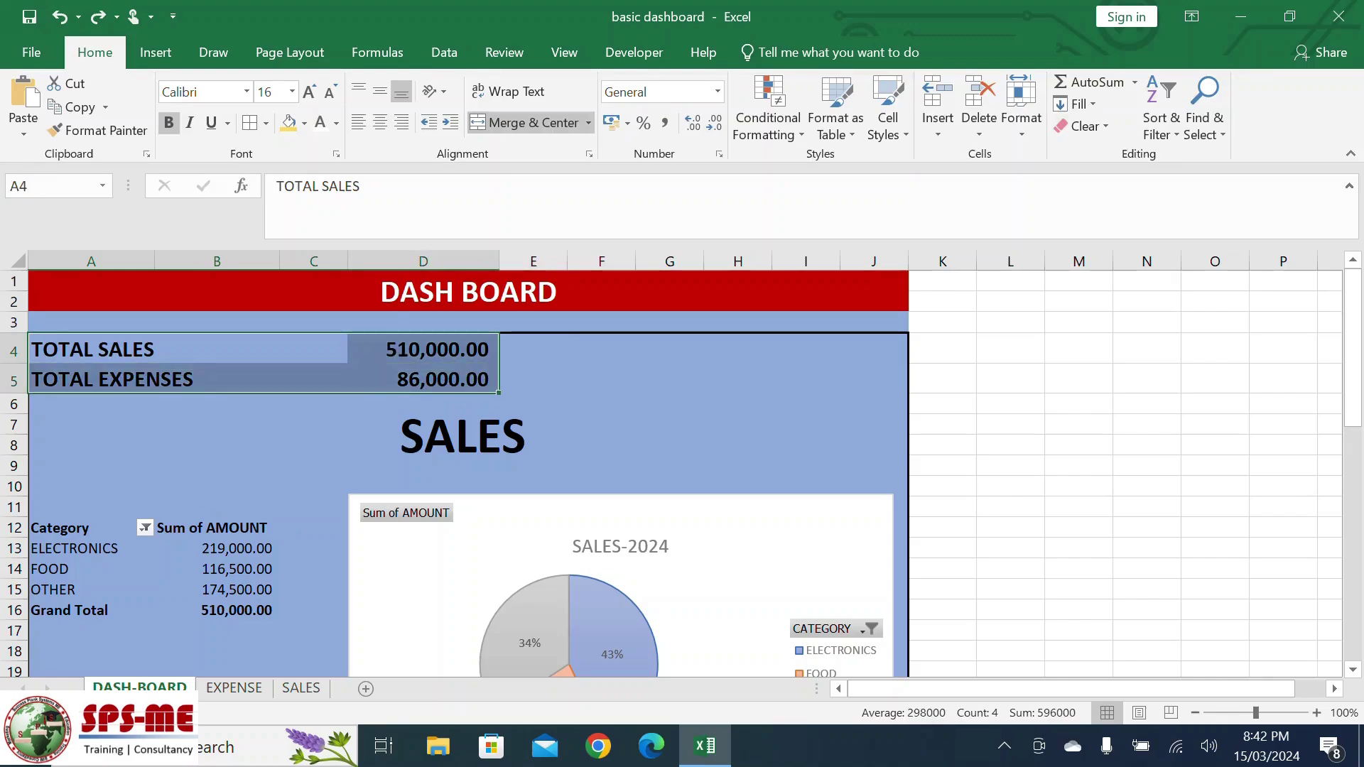
key("ctrl+1")
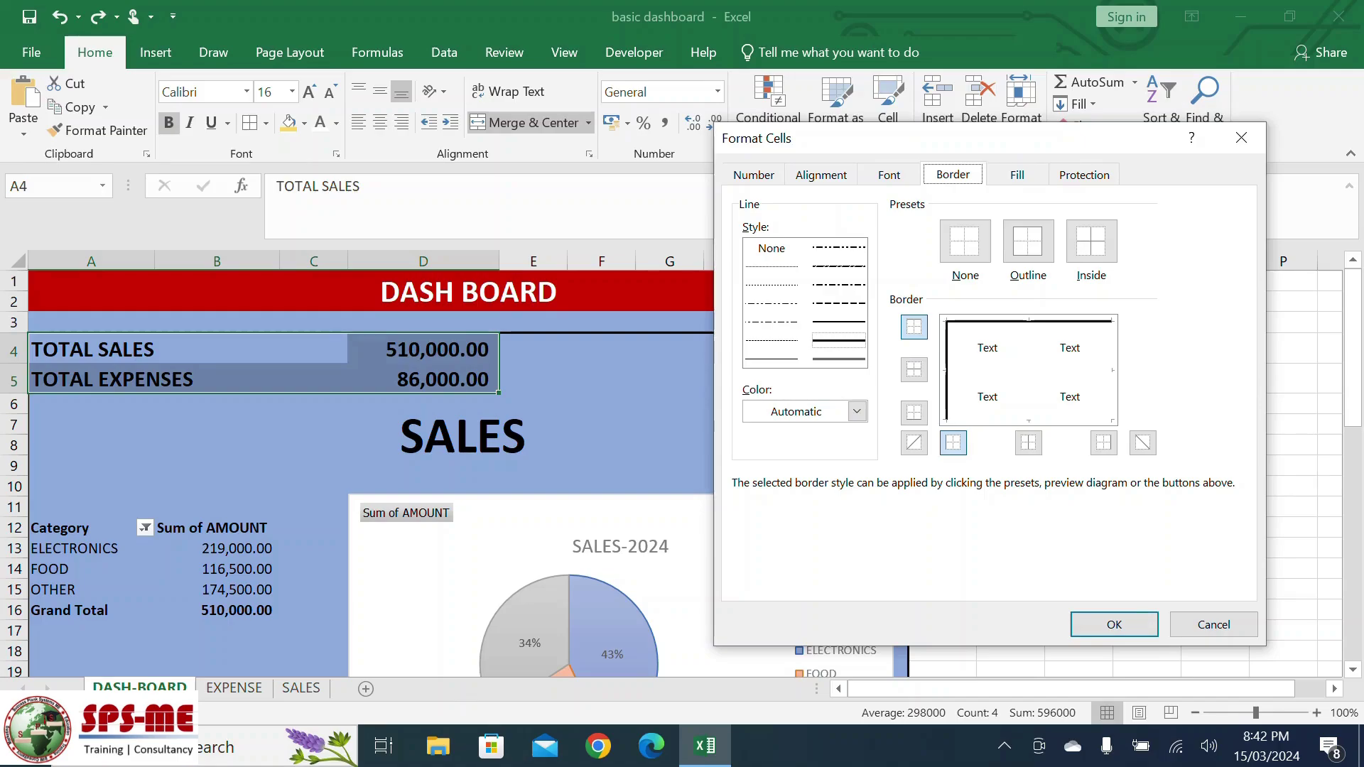
left_click(771, 359)
left_click(915, 413)
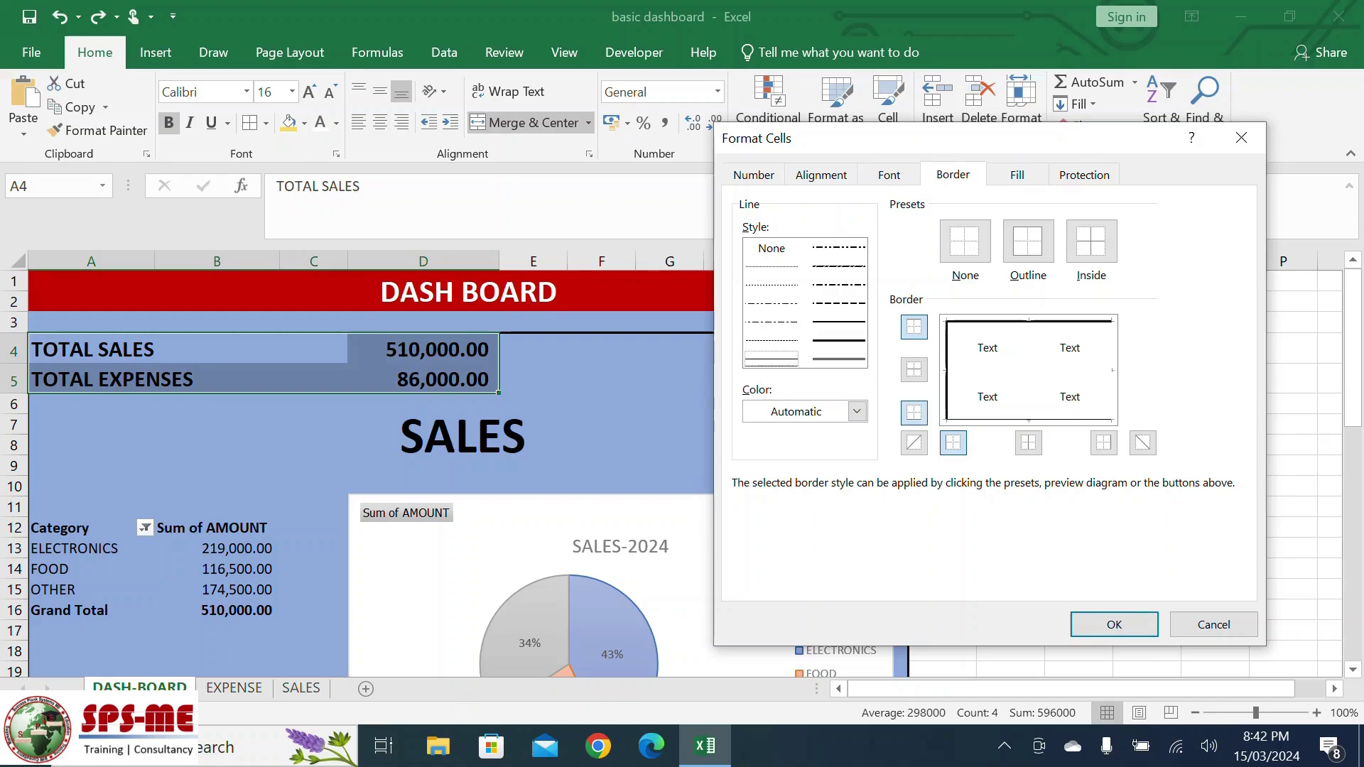
left_click(1104, 442)
left_click(1114, 625)
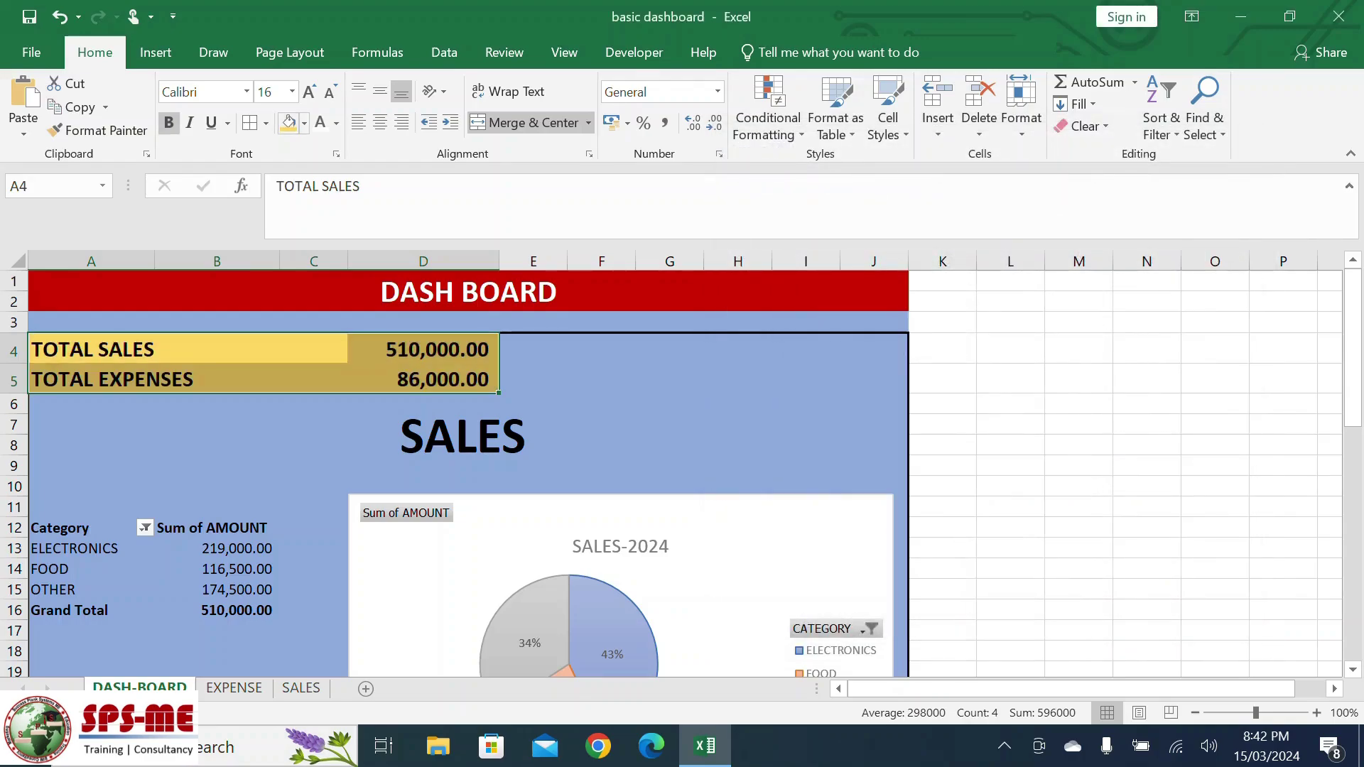
left_click(1147, 548)
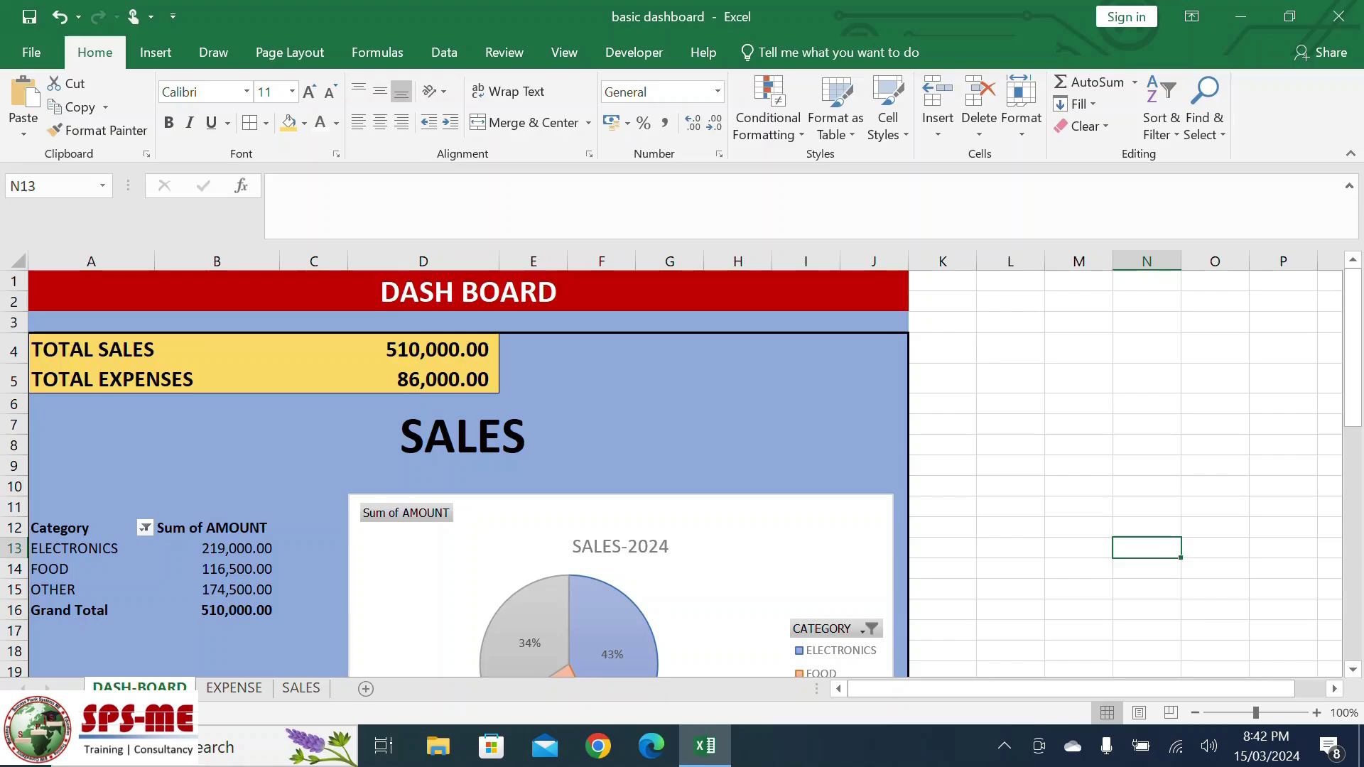
Apply thin outline and inside borders to the sales pivot table and set its font size to 12.
scroll(515, 518, "down", 3)
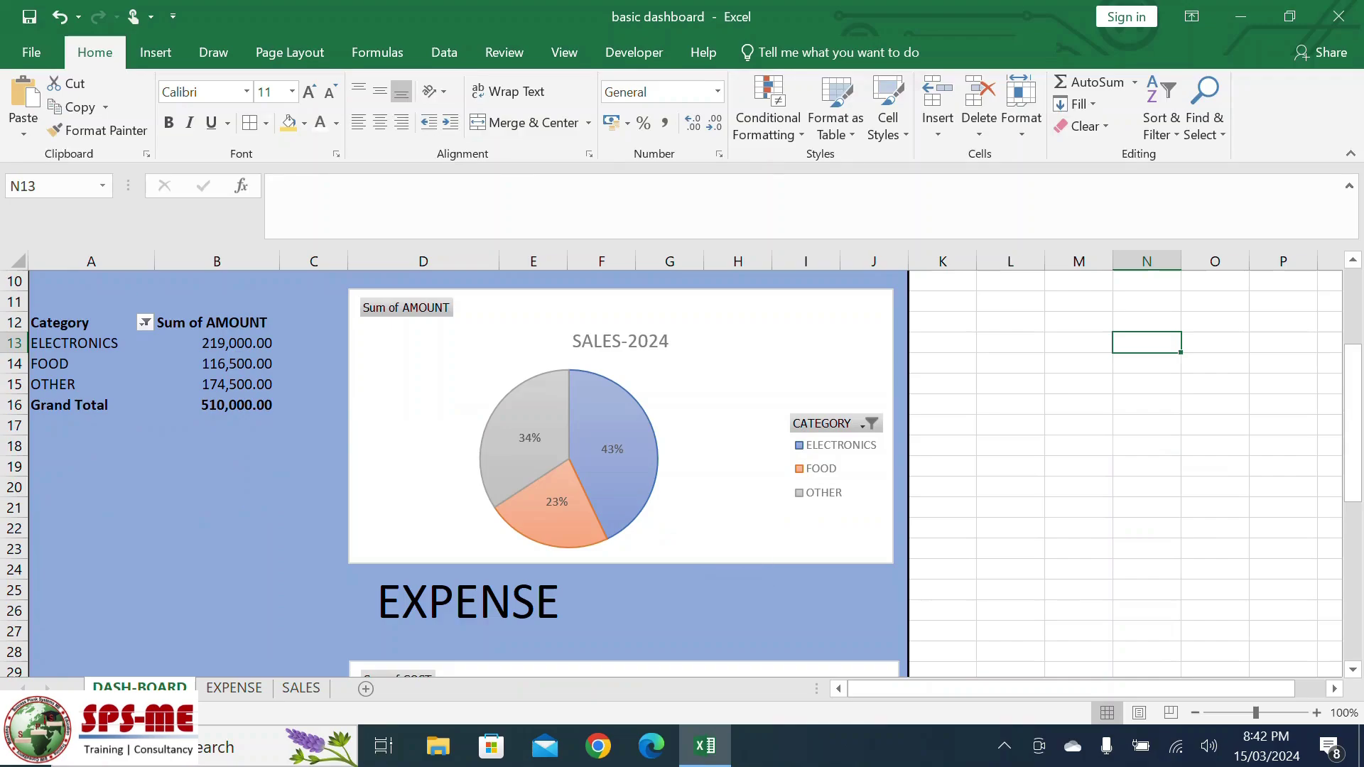
scroll(455, 474, "up", 2)
left_click_drag(78, 466, 218, 548)
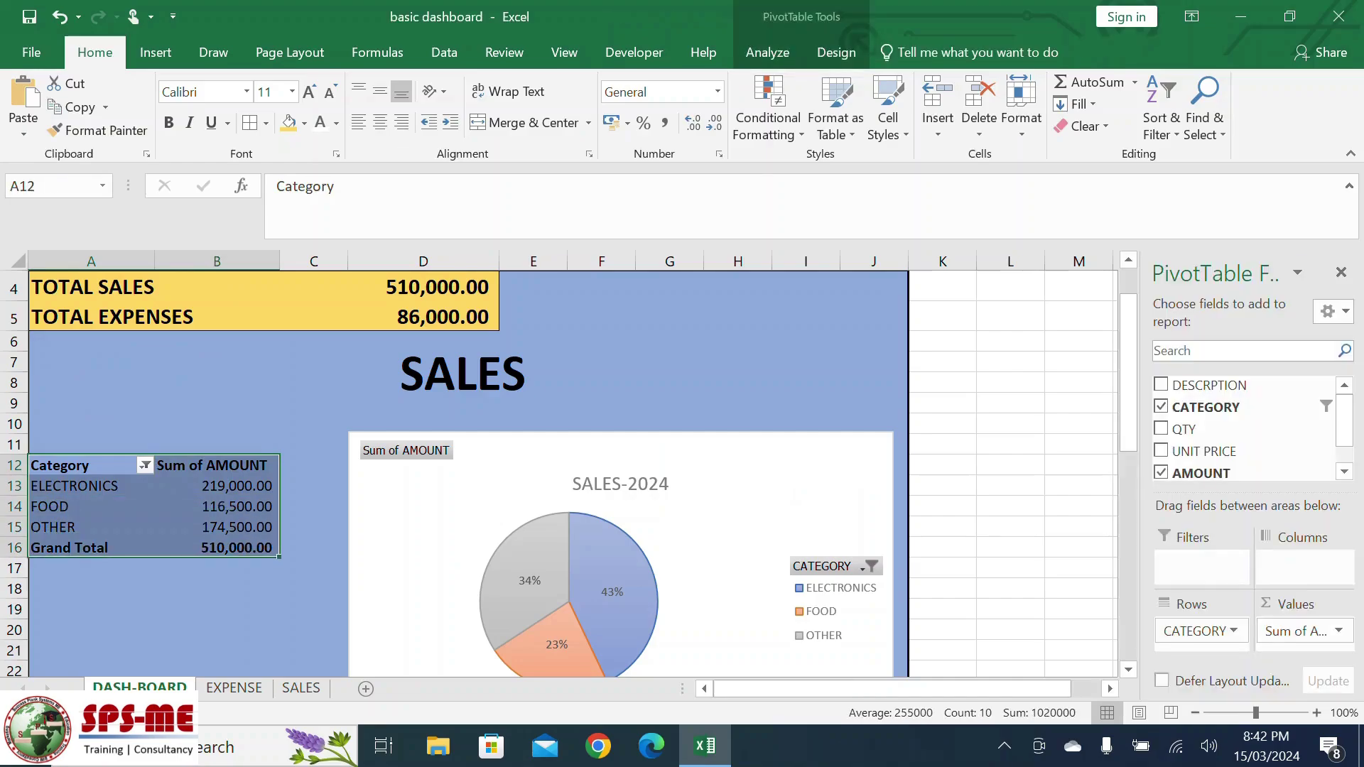
key("ctrl+1")
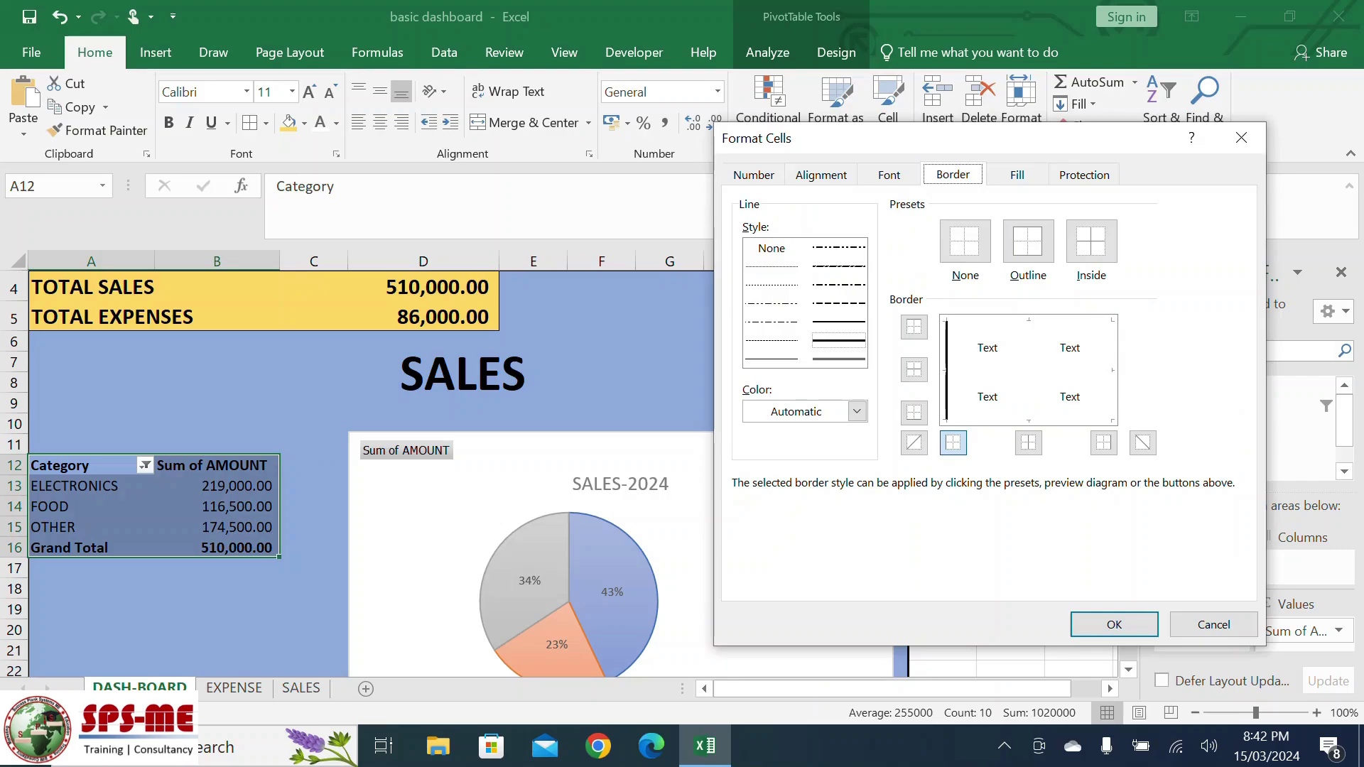
left_click(772, 359)
left_click(1028, 242)
left_click(1092, 242)
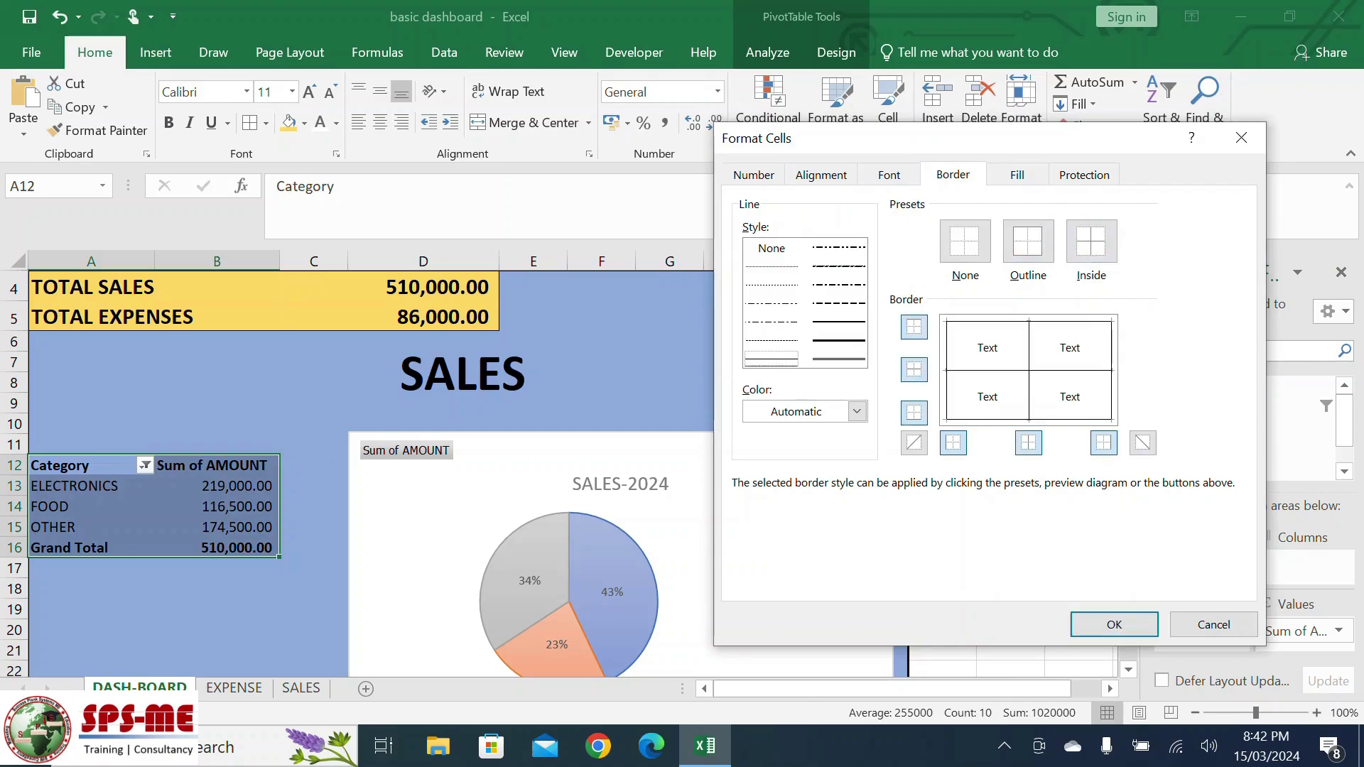
left_click(1115, 624)
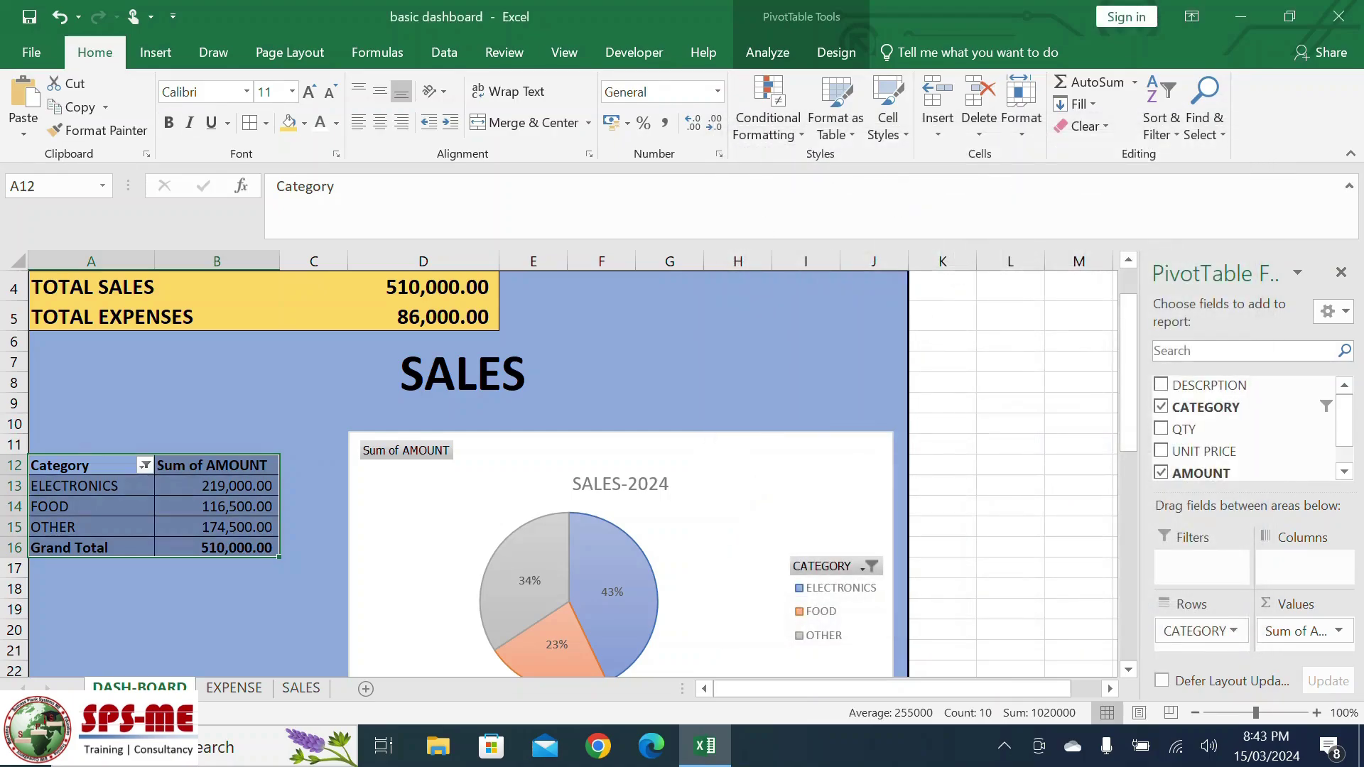
left_click(310, 92)
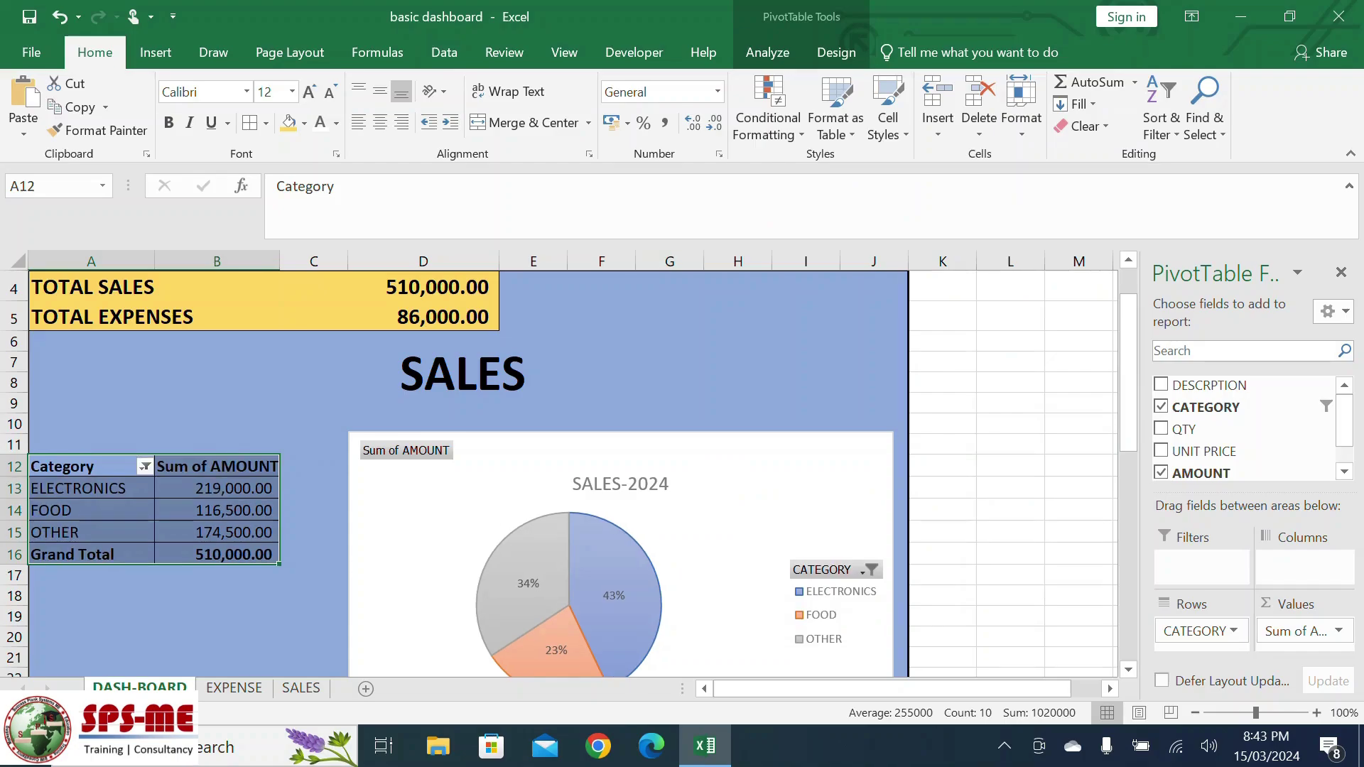
left_click(1011, 554)
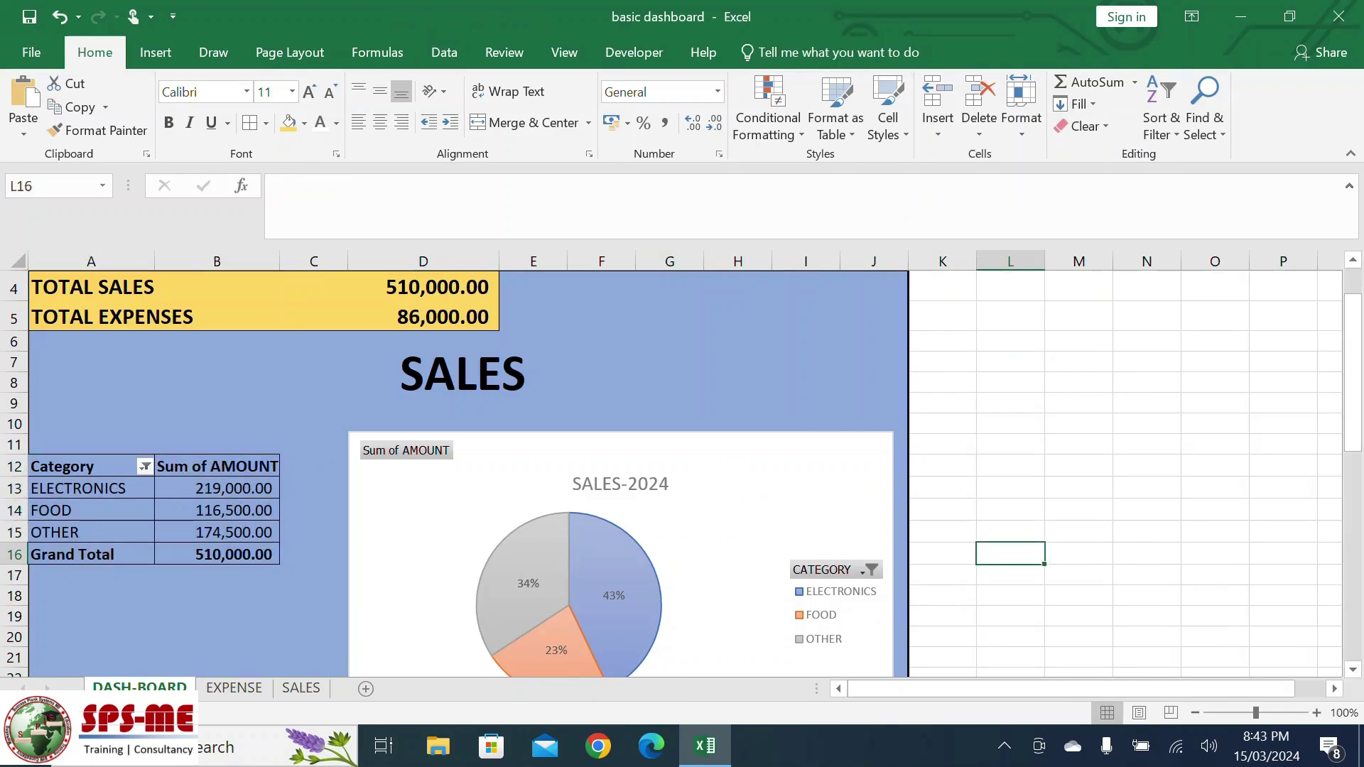
Fill the EXPENSE heading cell with the standard dark red and set its font color to white.
scroll(1011, 555, "down", 3)
left_click(469, 545)
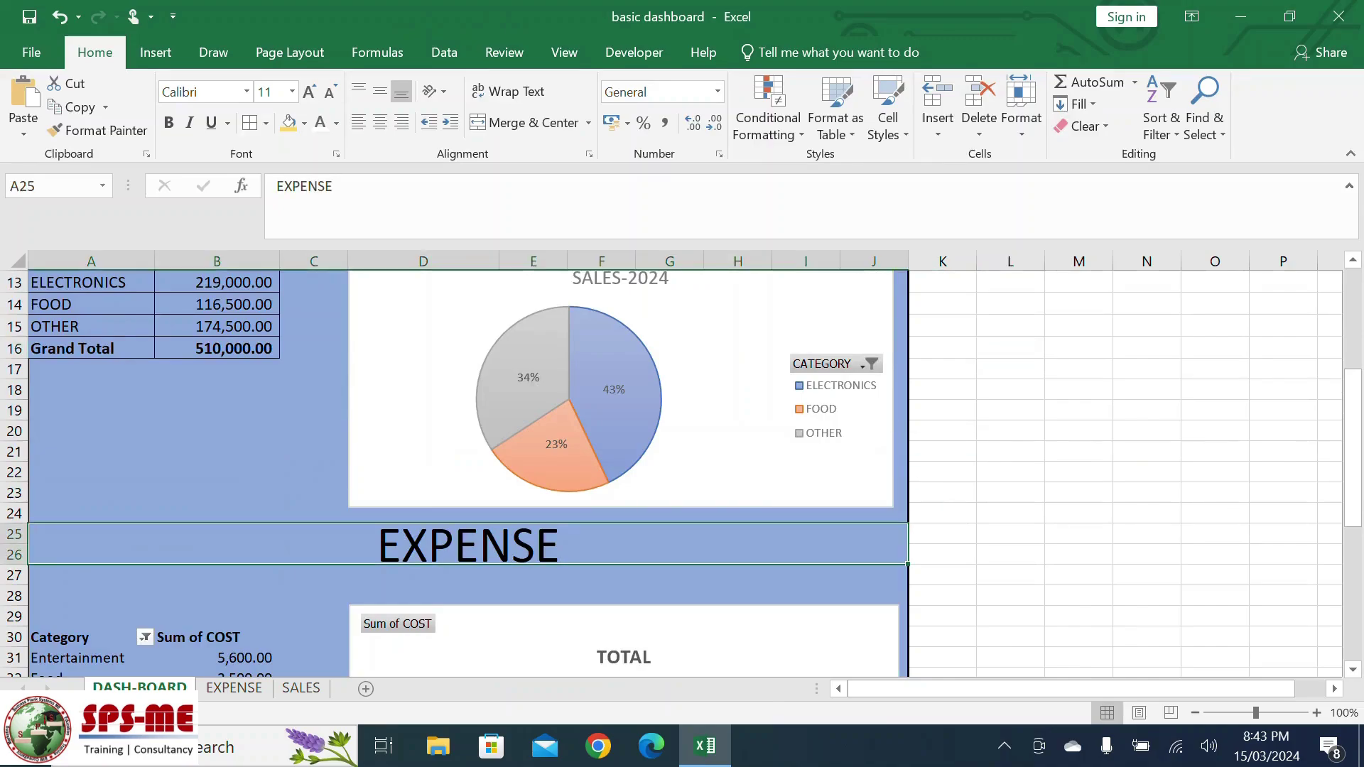
left_click(304, 123)
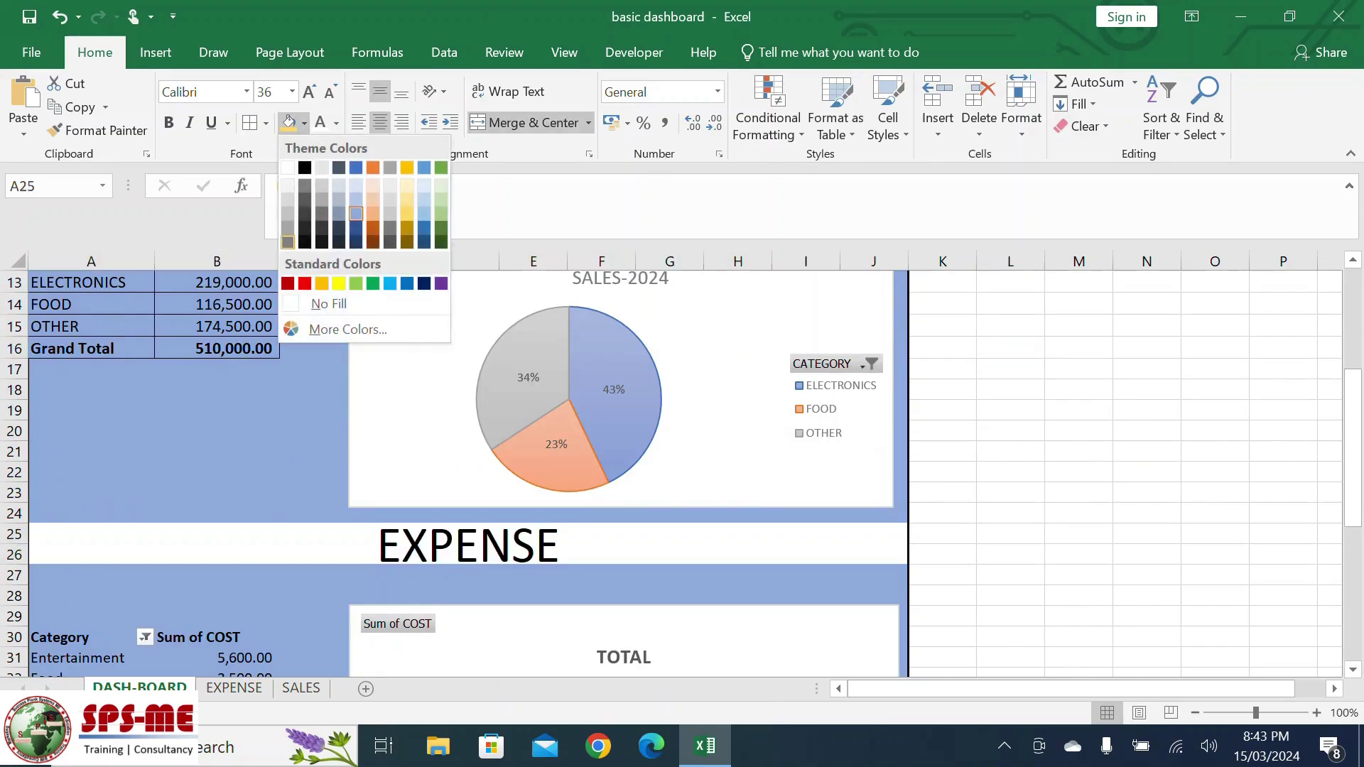
left_click(288, 284)
left_click(320, 123)
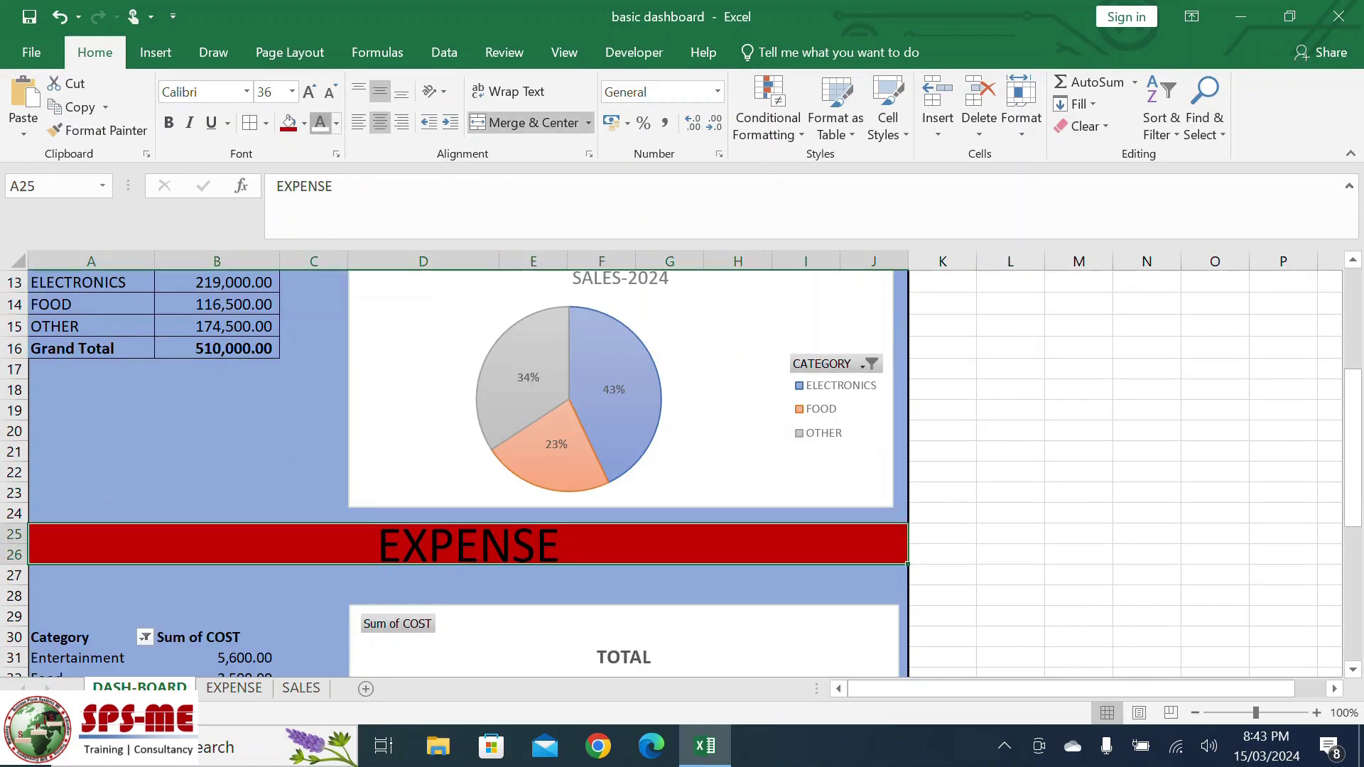
left_click(1079, 554)
Give the SALES heading cell the same standard dark red fill and white font color.
scroll(683, 473, "up", 4)
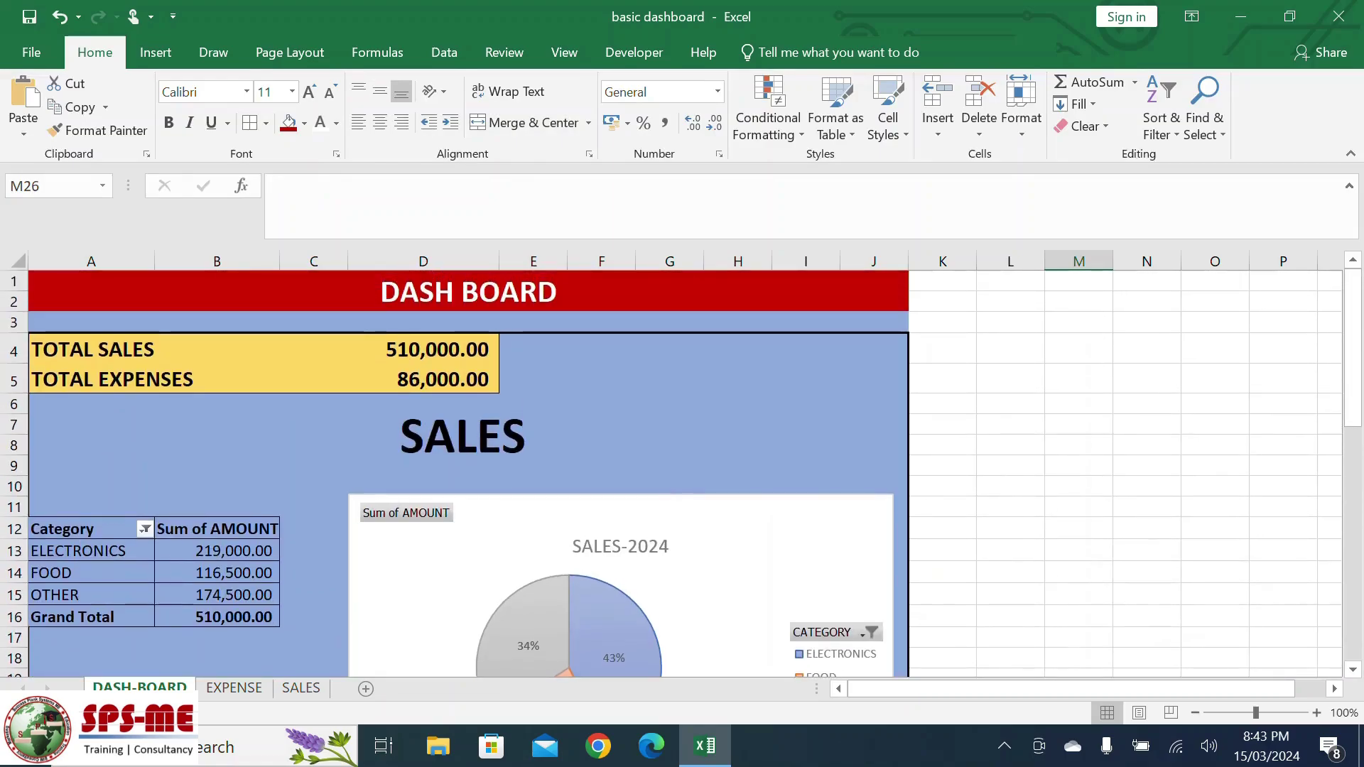
left_click(464, 436)
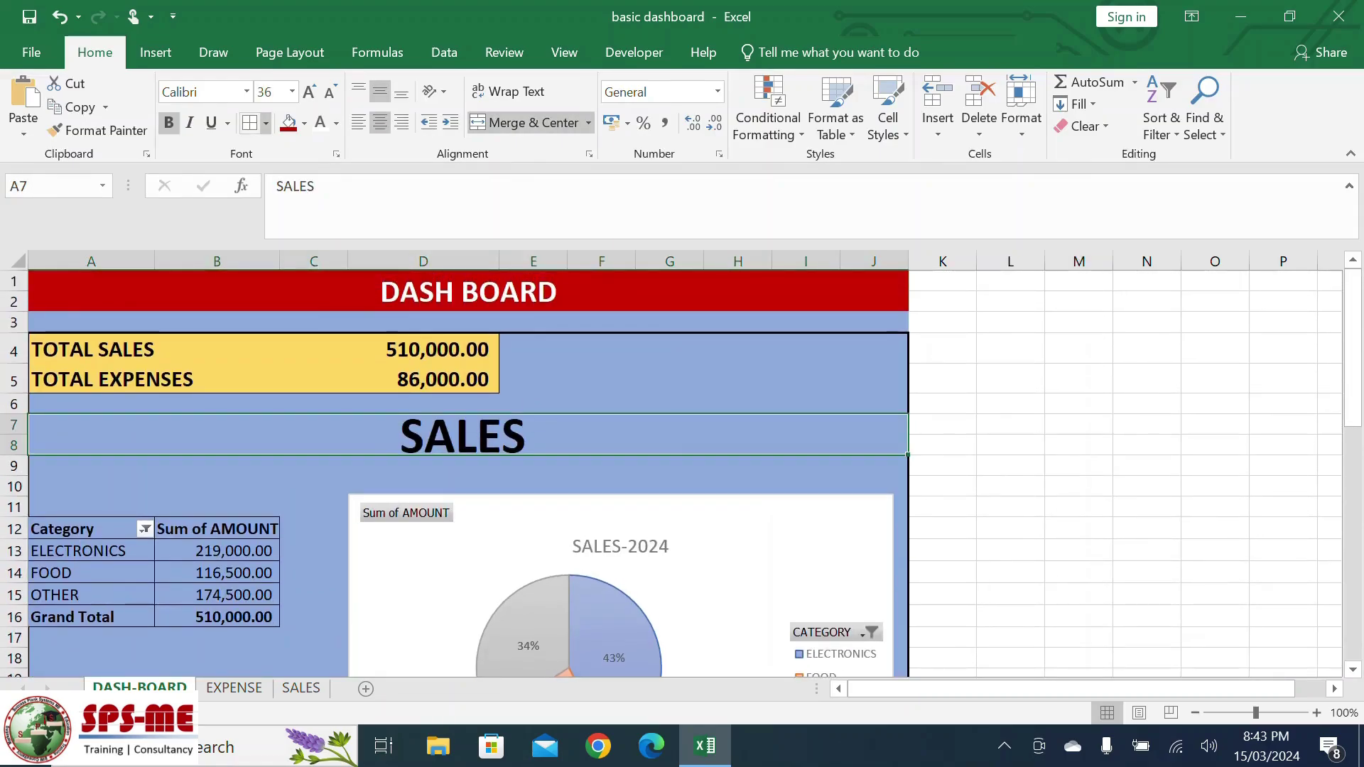
left_click(288, 123)
left_click(319, 123)
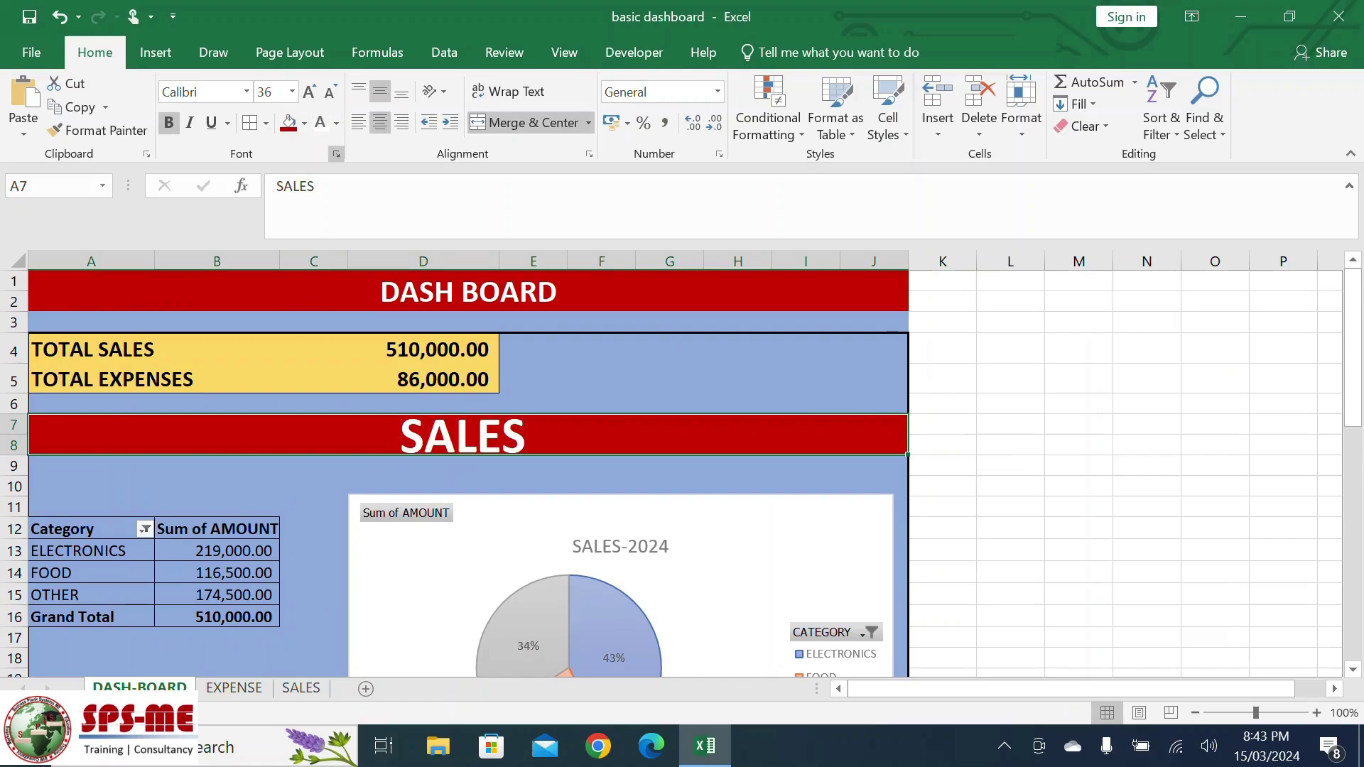
scroll(469, 473, "down", 6)
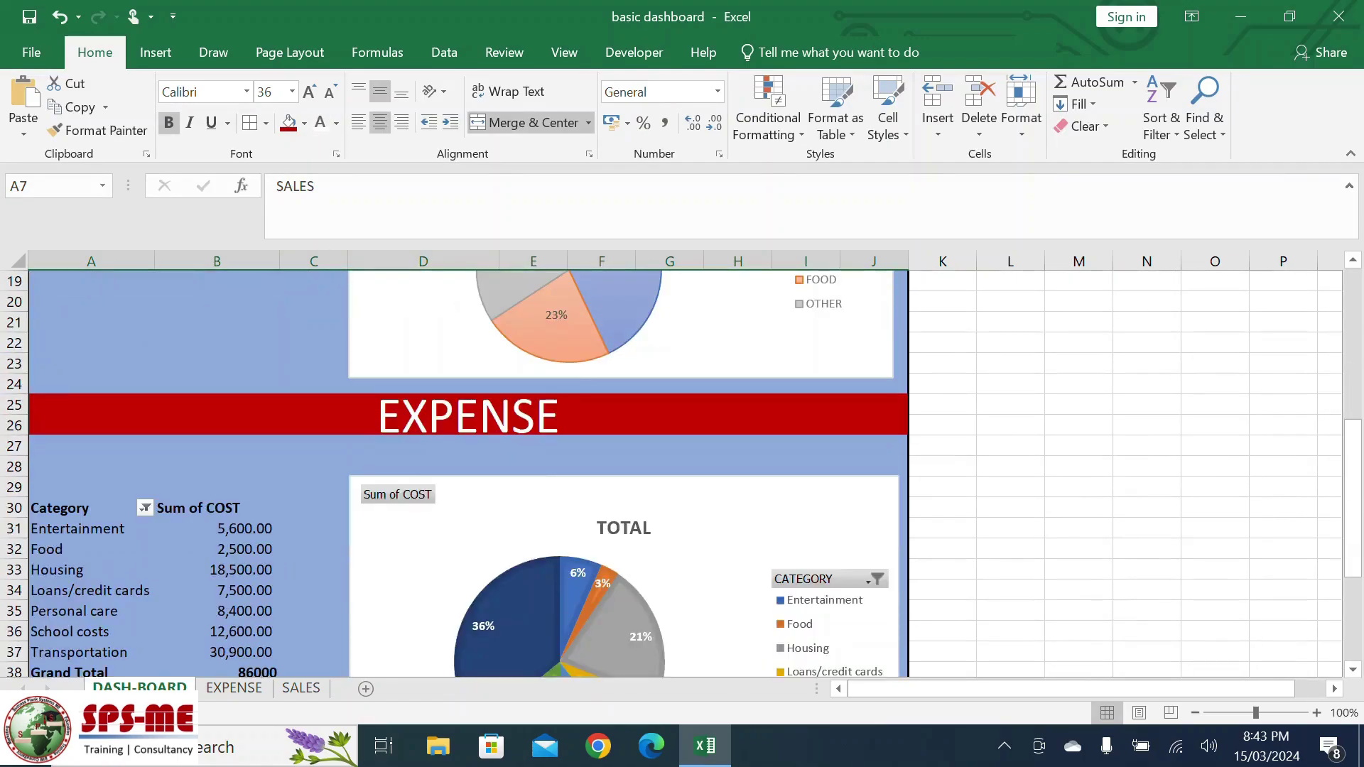
Make the EXPENSE heading text bold.
left_click(469, 415)
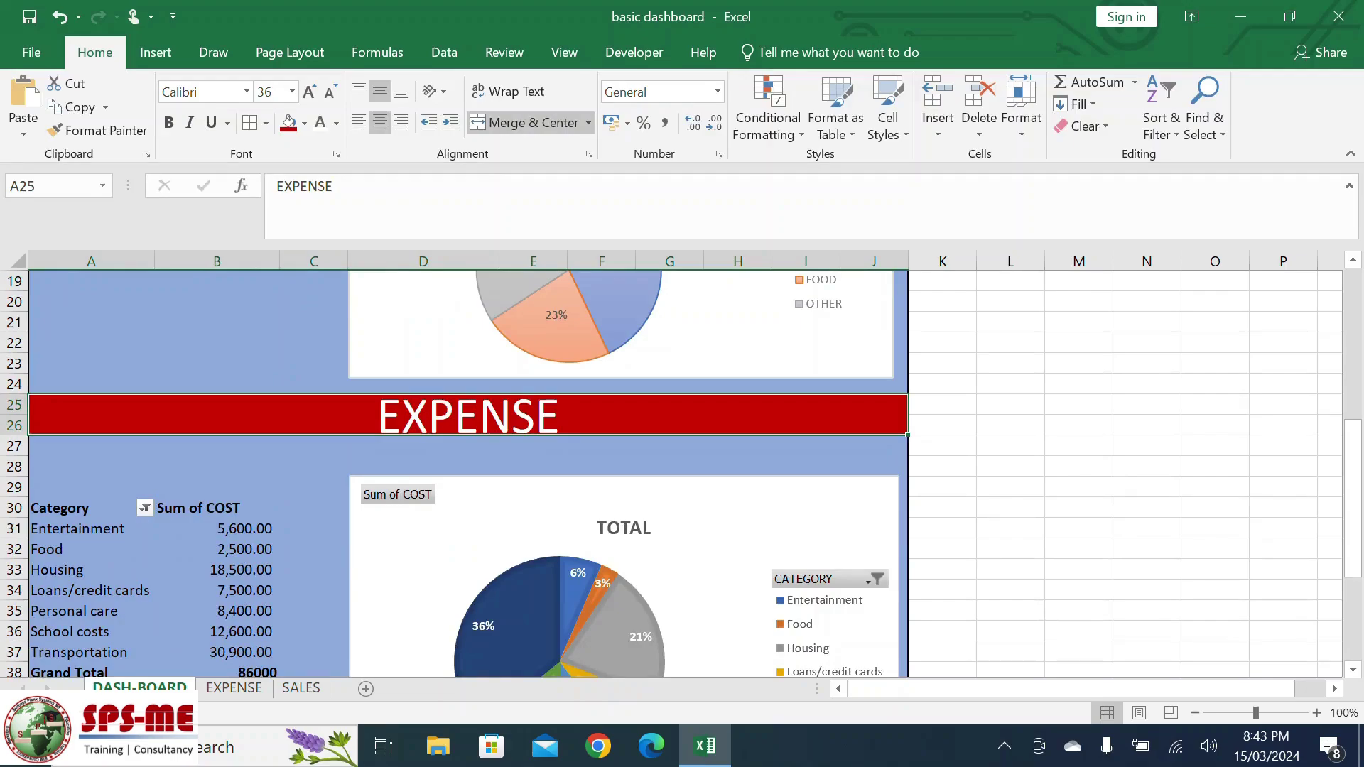
left_click(168, 122)
left_click(1078, 467)
Apply the comma number style to the whole expense pivot table, A30:B38.
scroll(1079, 467, "down", 2)
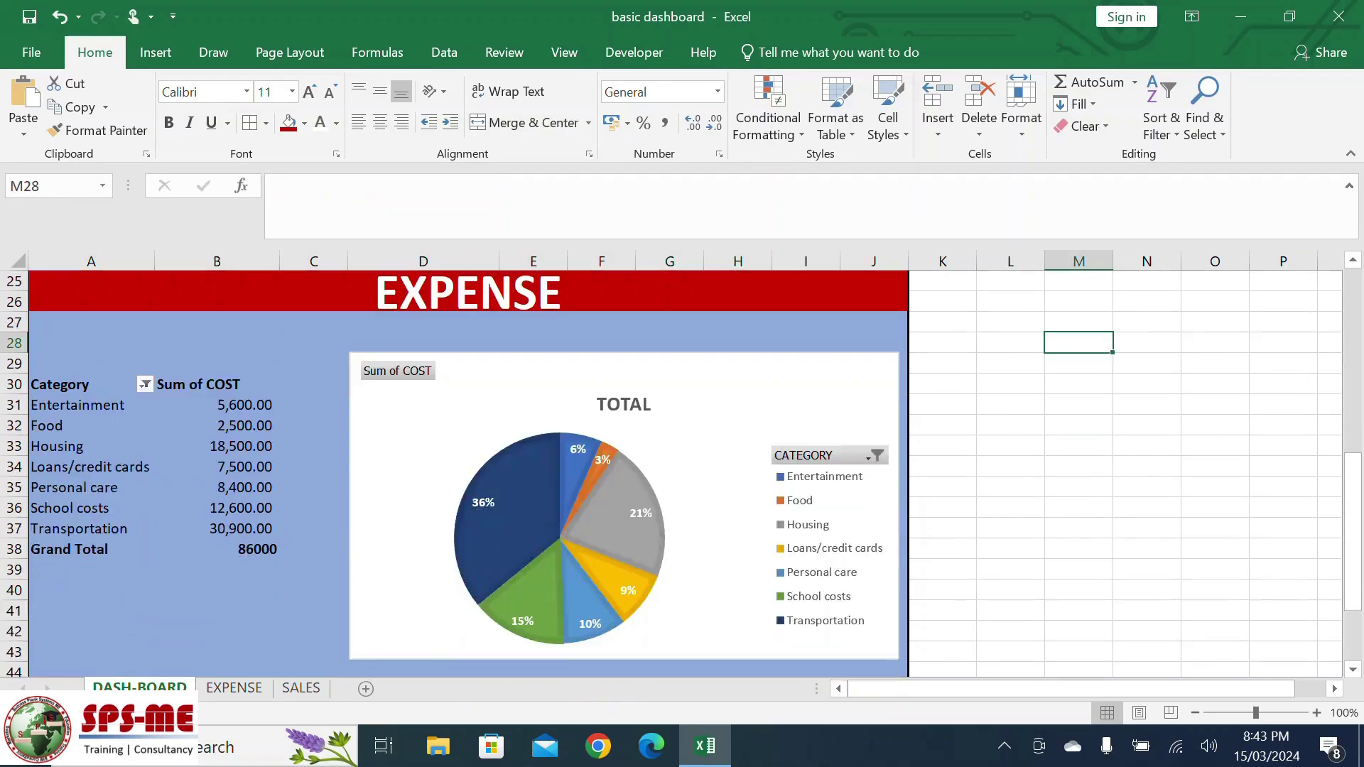
left_click_drag(71, 384, 270, 549)
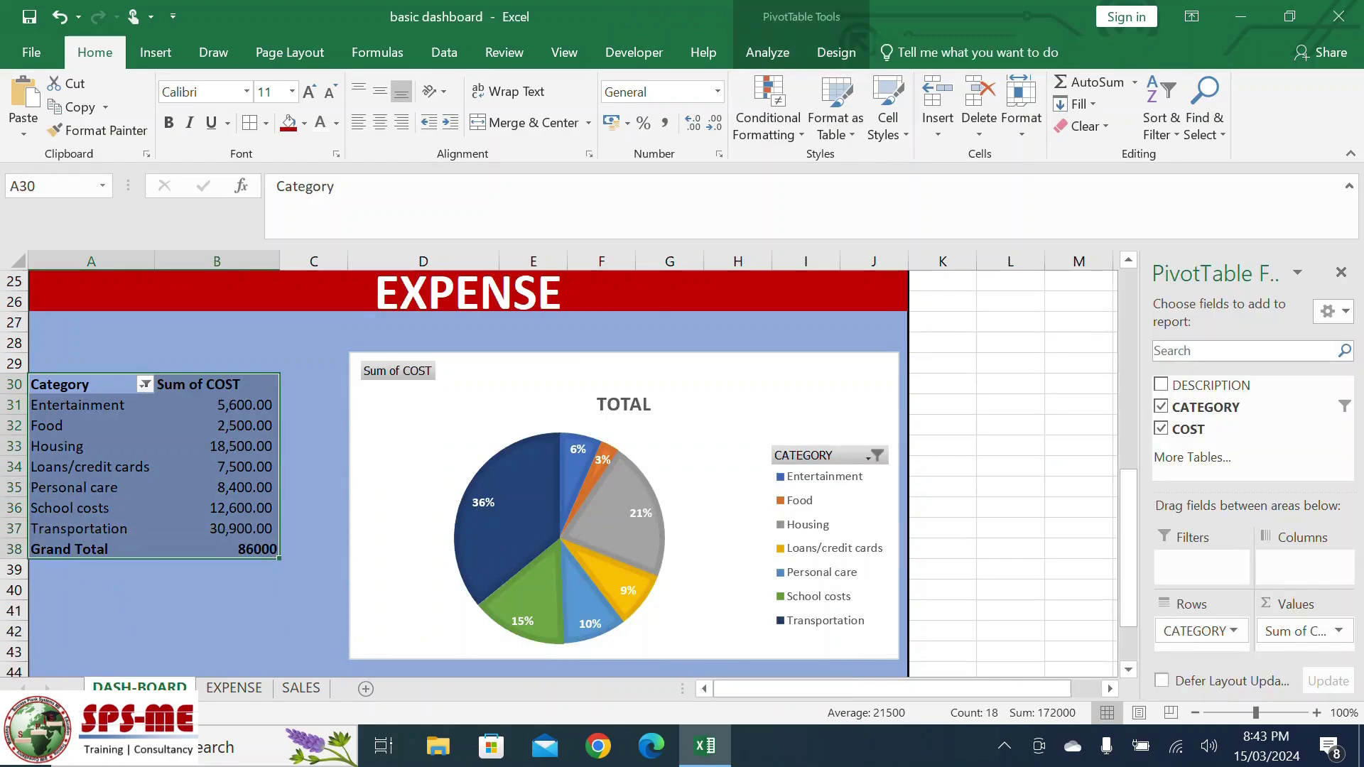
left_click(665, 122)
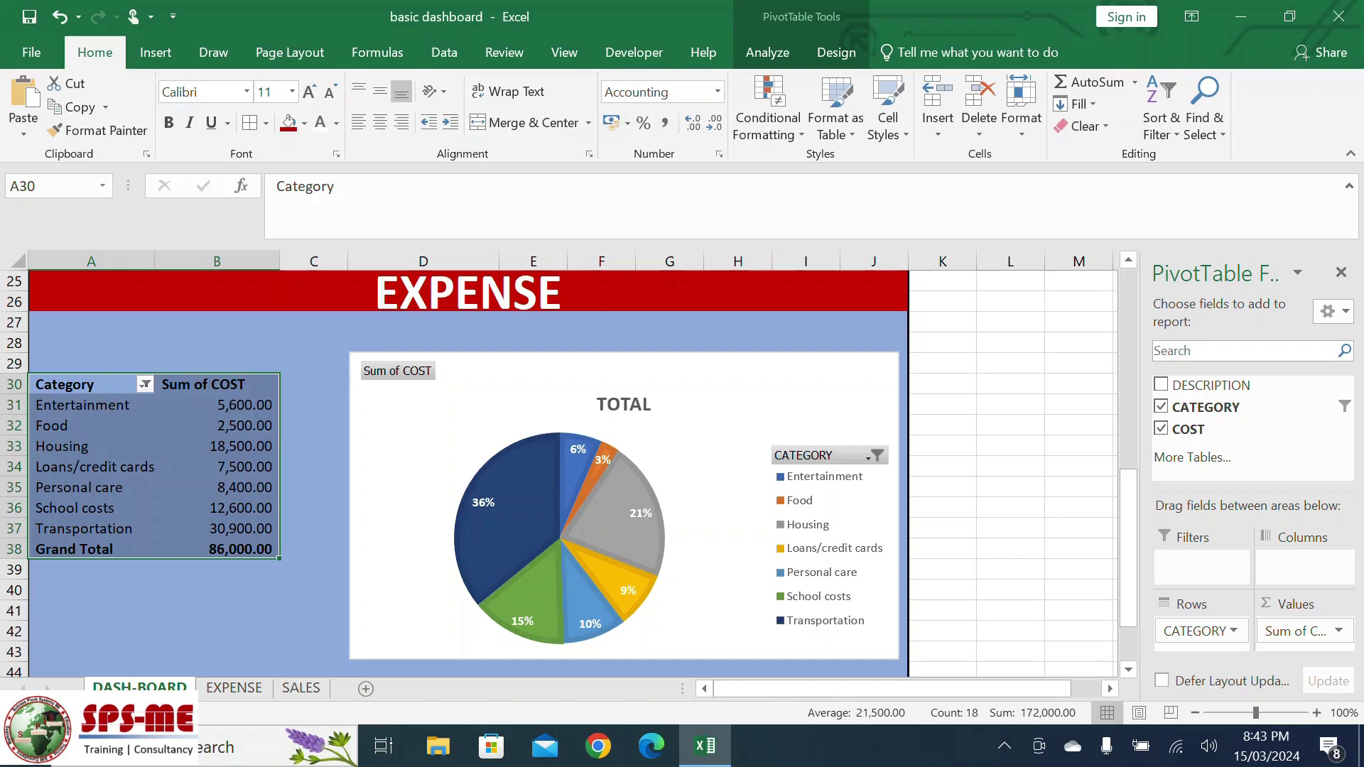
Add thin outline and inside borders to the expense pivot table.
left_click(249, 123)
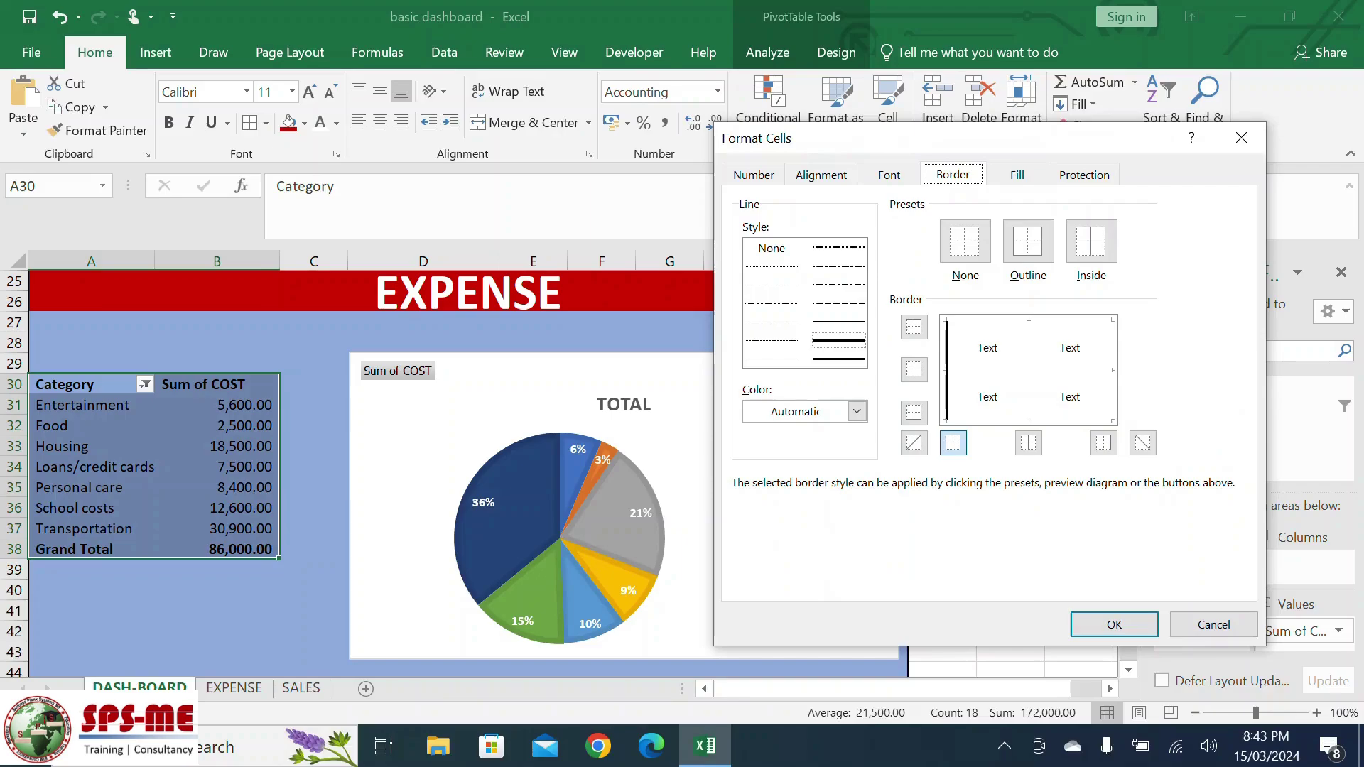
left_click(1028, 241)
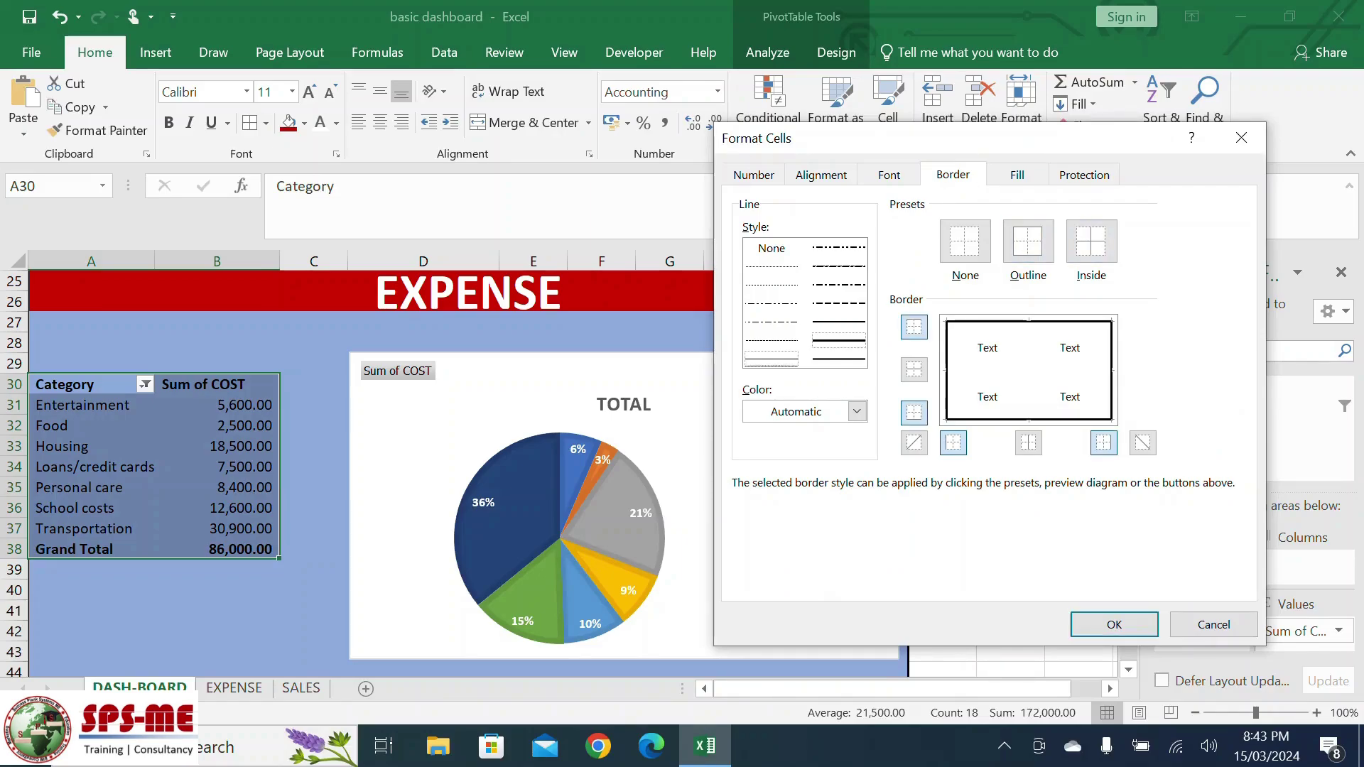
left_click(838, 322)
left_click(1028, 241)
left_click(1092, 241)
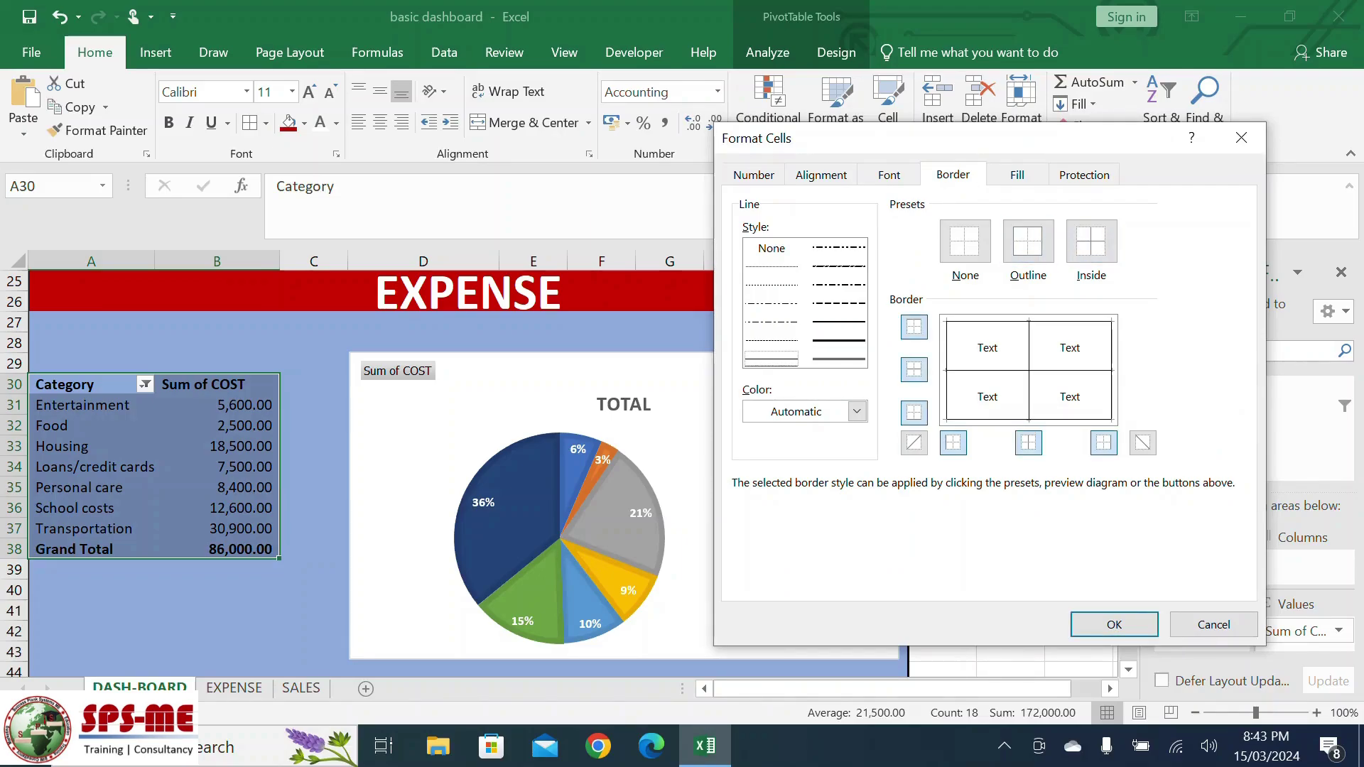
left_click(1114, 625)
left_click(1010, 590)
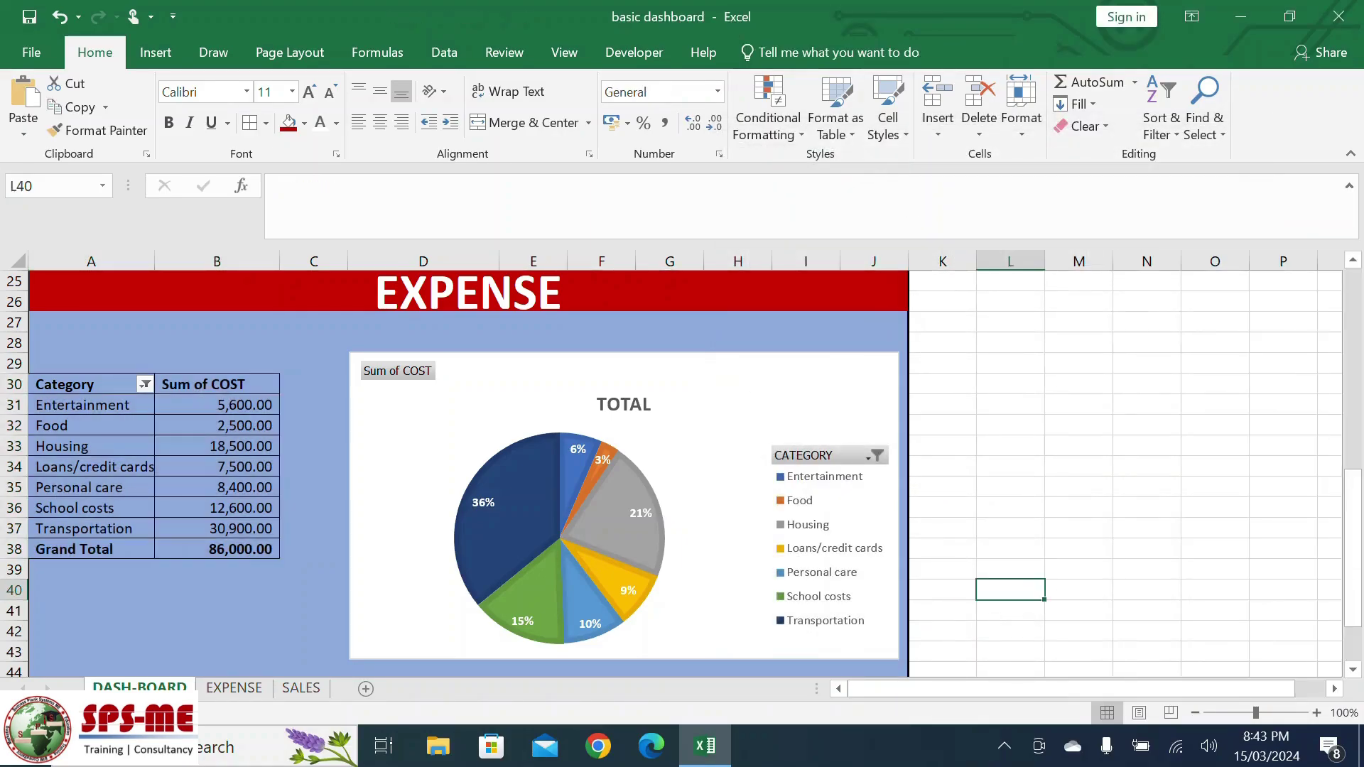
Increase the DASH BOARD title's font size to 28.
scroll(681, 474, "up", 8)
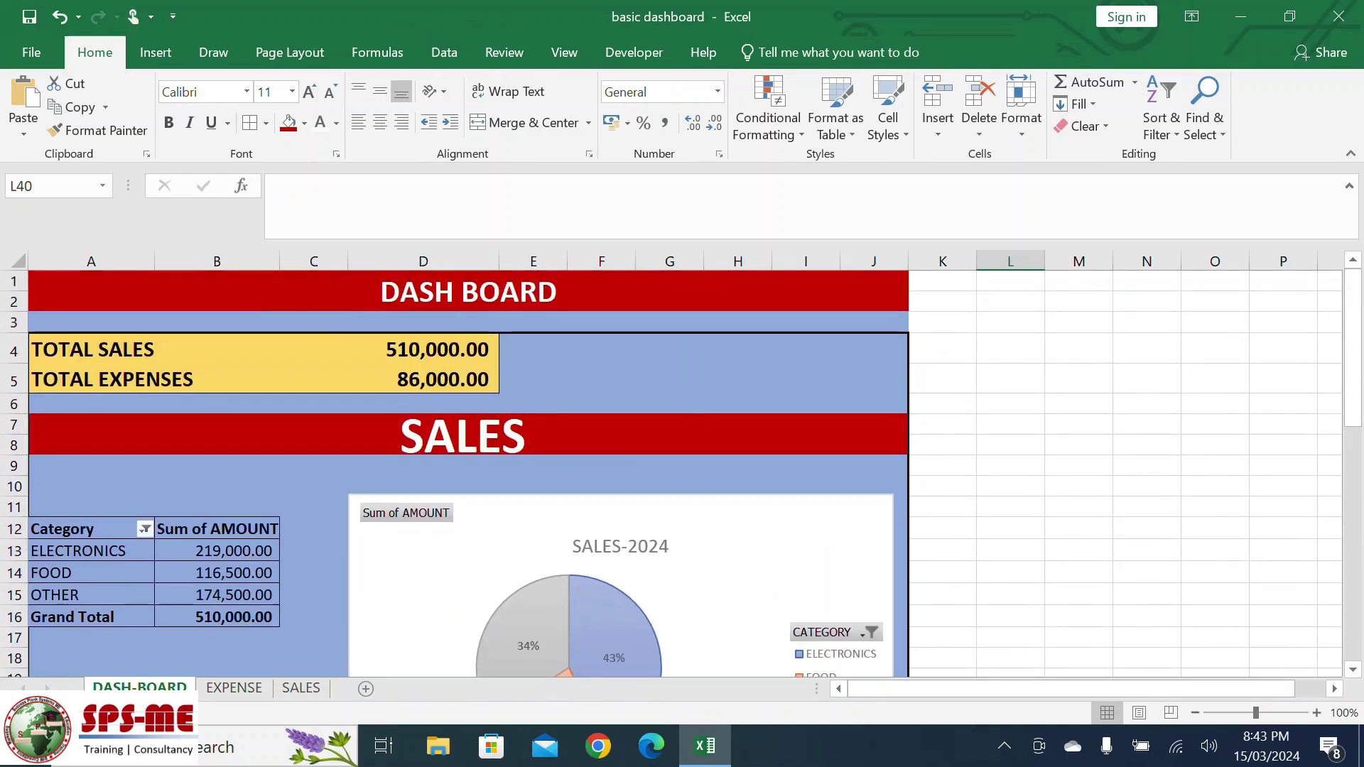
left_click(468, 291)
left_click(309, 92)
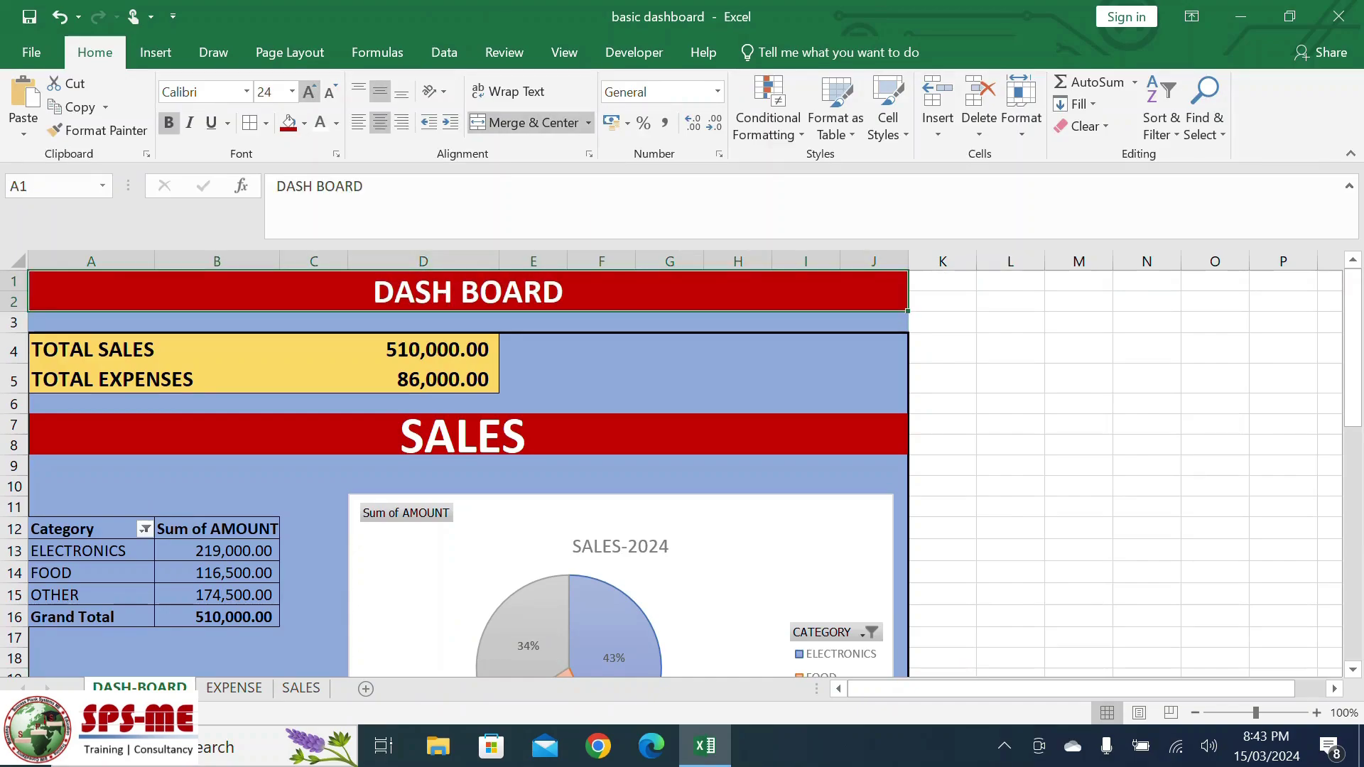
left_click(309, 92)
left_click(309, 91)
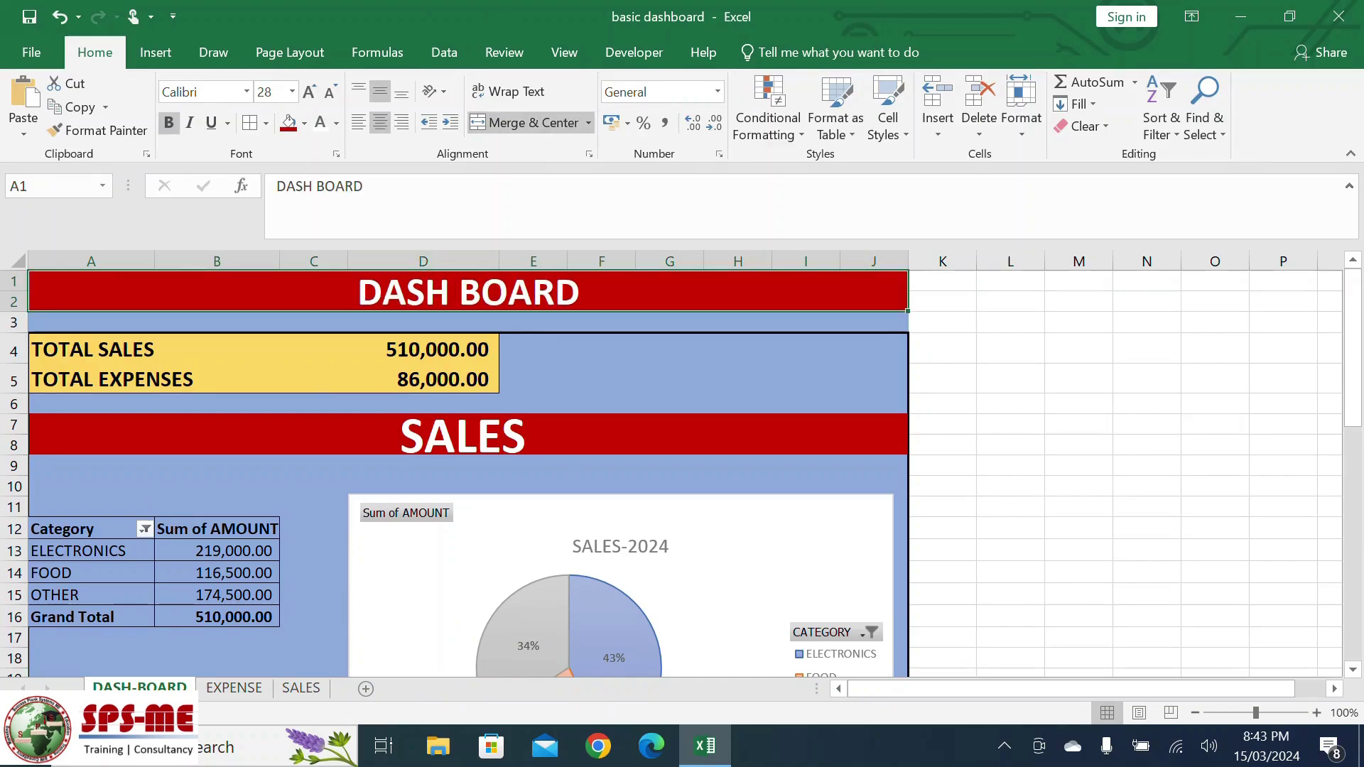
left_click(1079, 444)
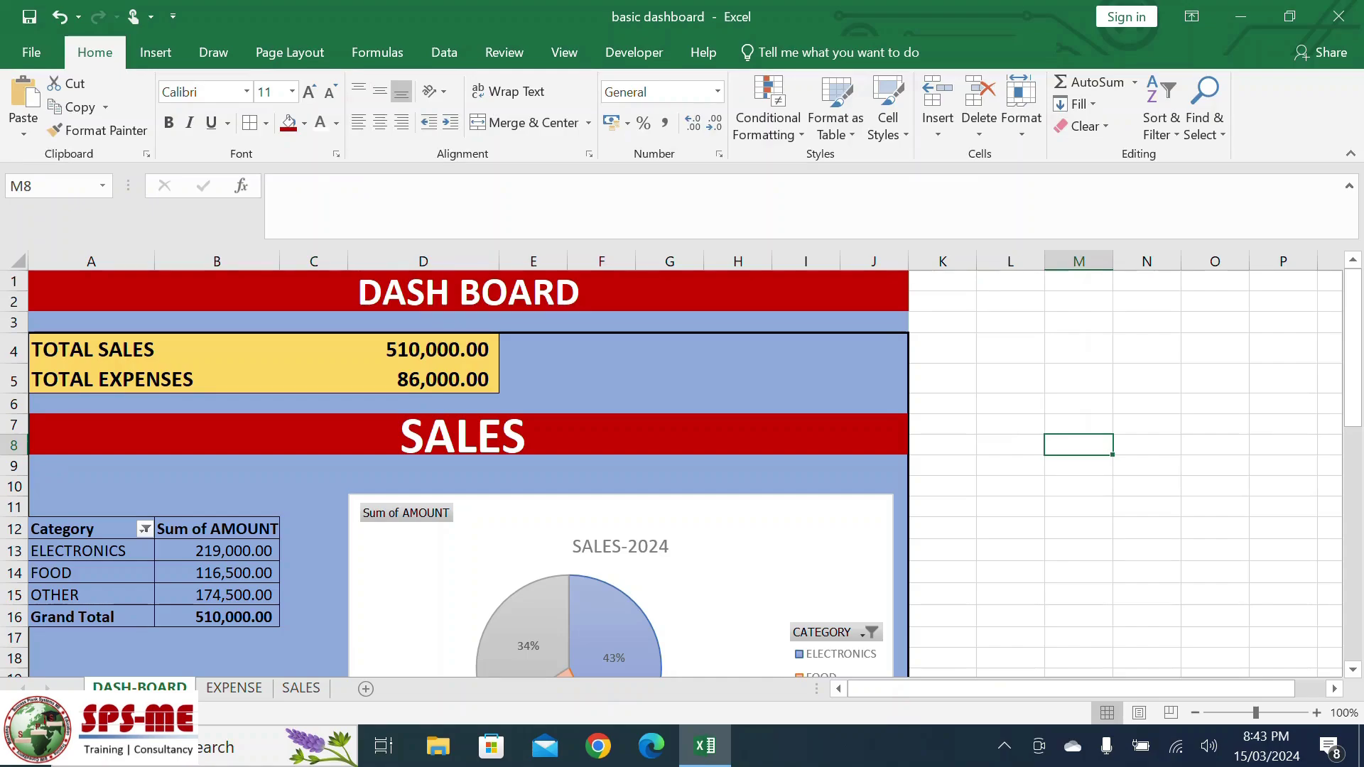
scroll(455, 469, "down", 8)
scroll(455, 469, "up", 8)
scroll(455, 469, "down", 4)
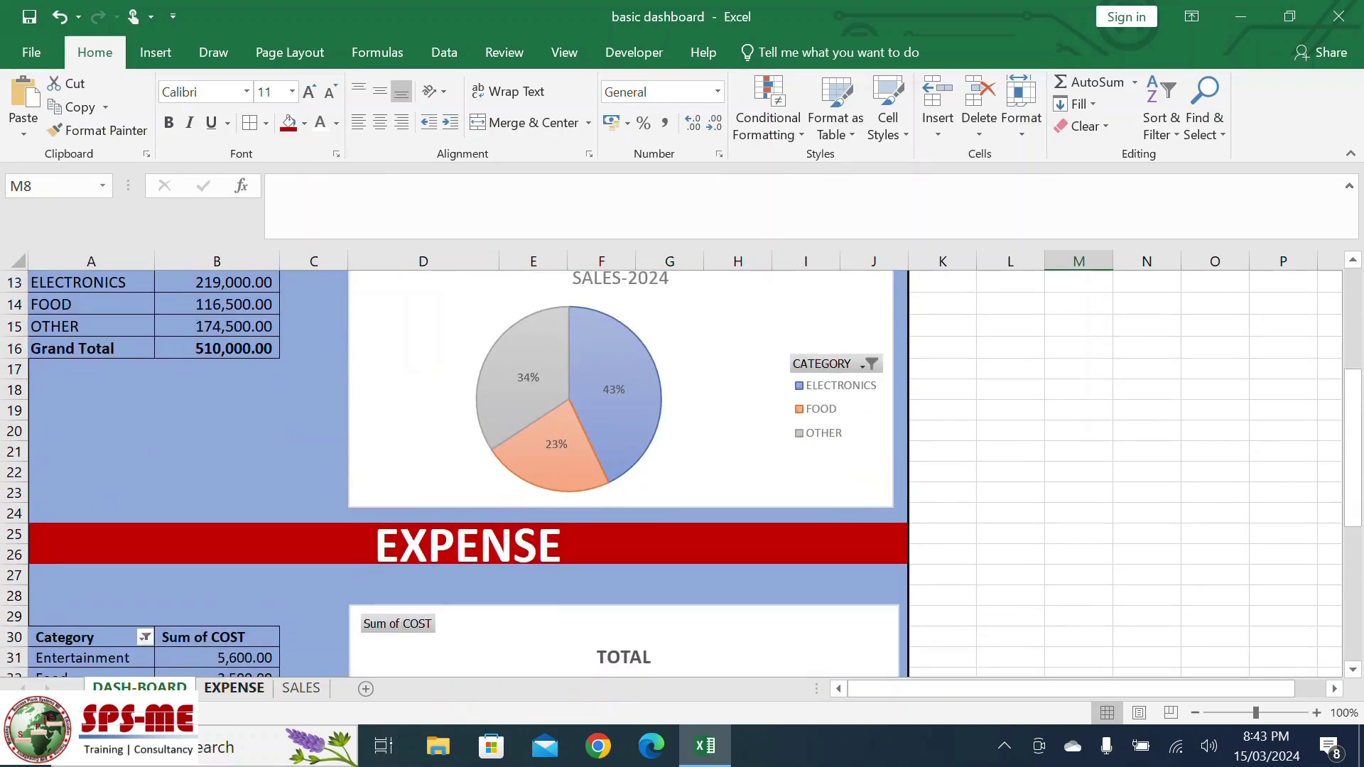
scroll(455, 469, "up", 4)
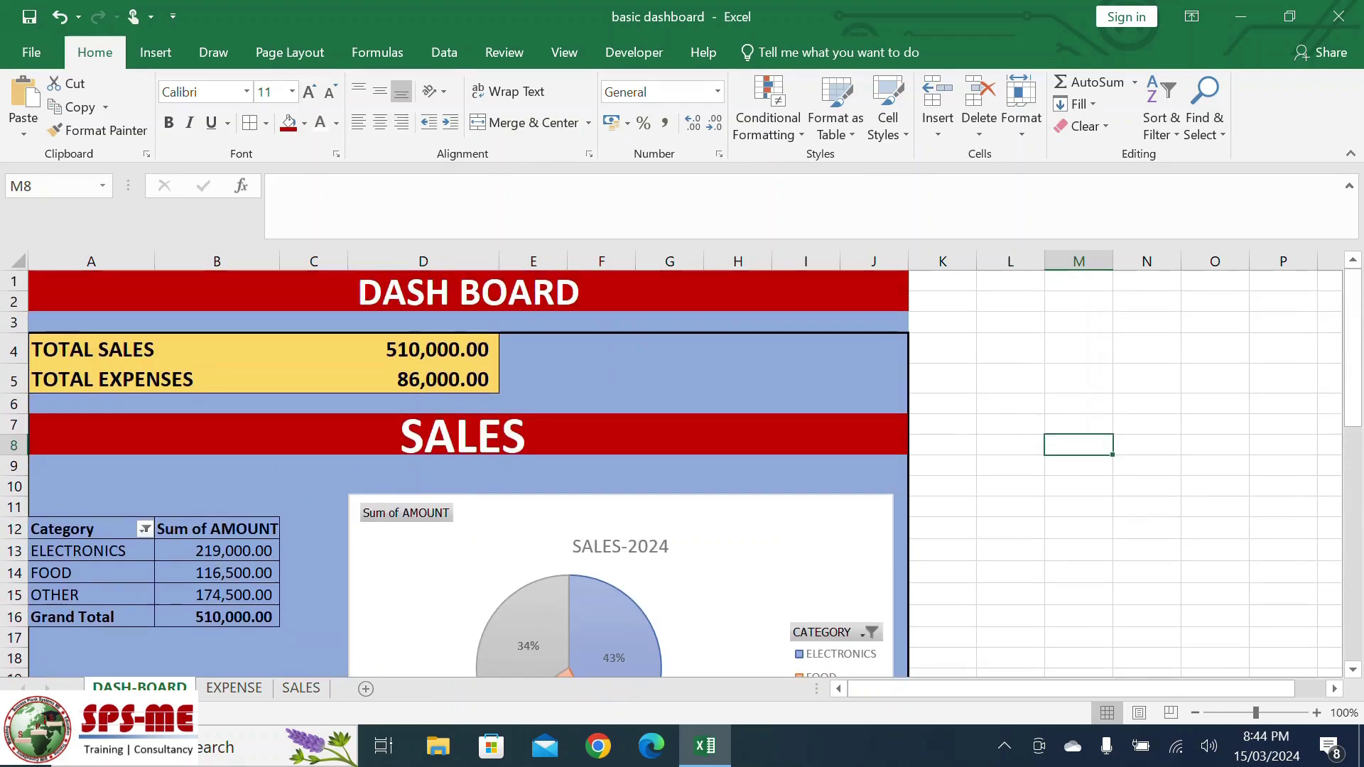
Draw a rectangle shape about 1.29 cm high and 3.74 cm wide beside the totals block, over columns E to G in rows 4 and 5.
left_click(155, 52)
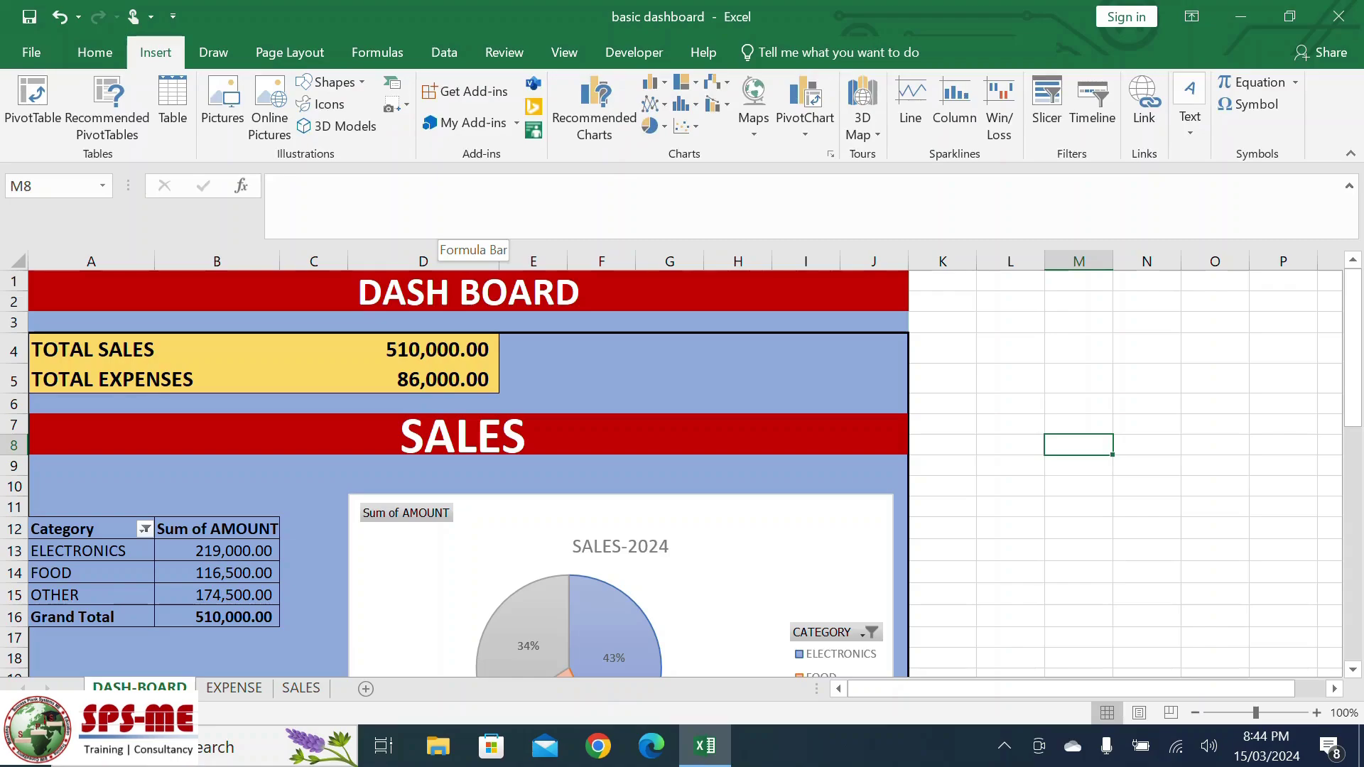
left_click(332, 83)
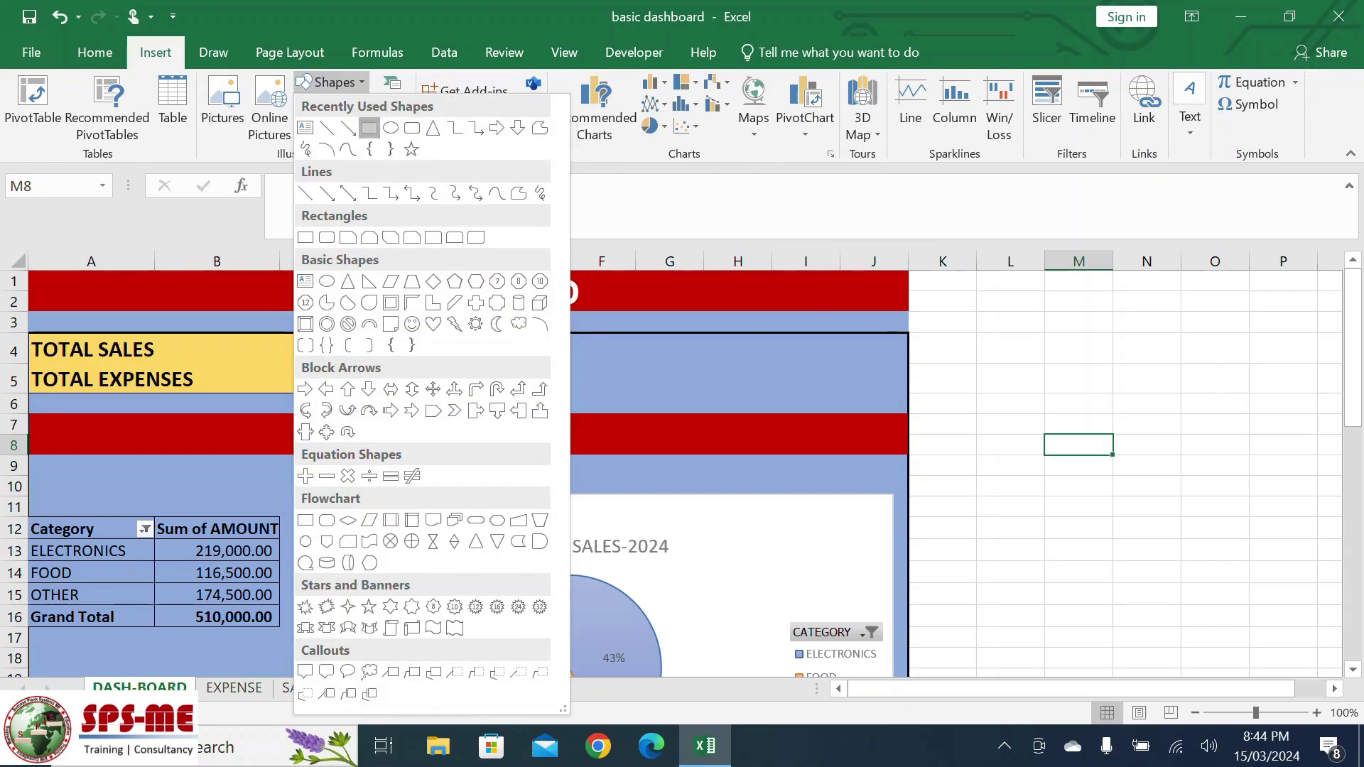
left_click(369, 128)
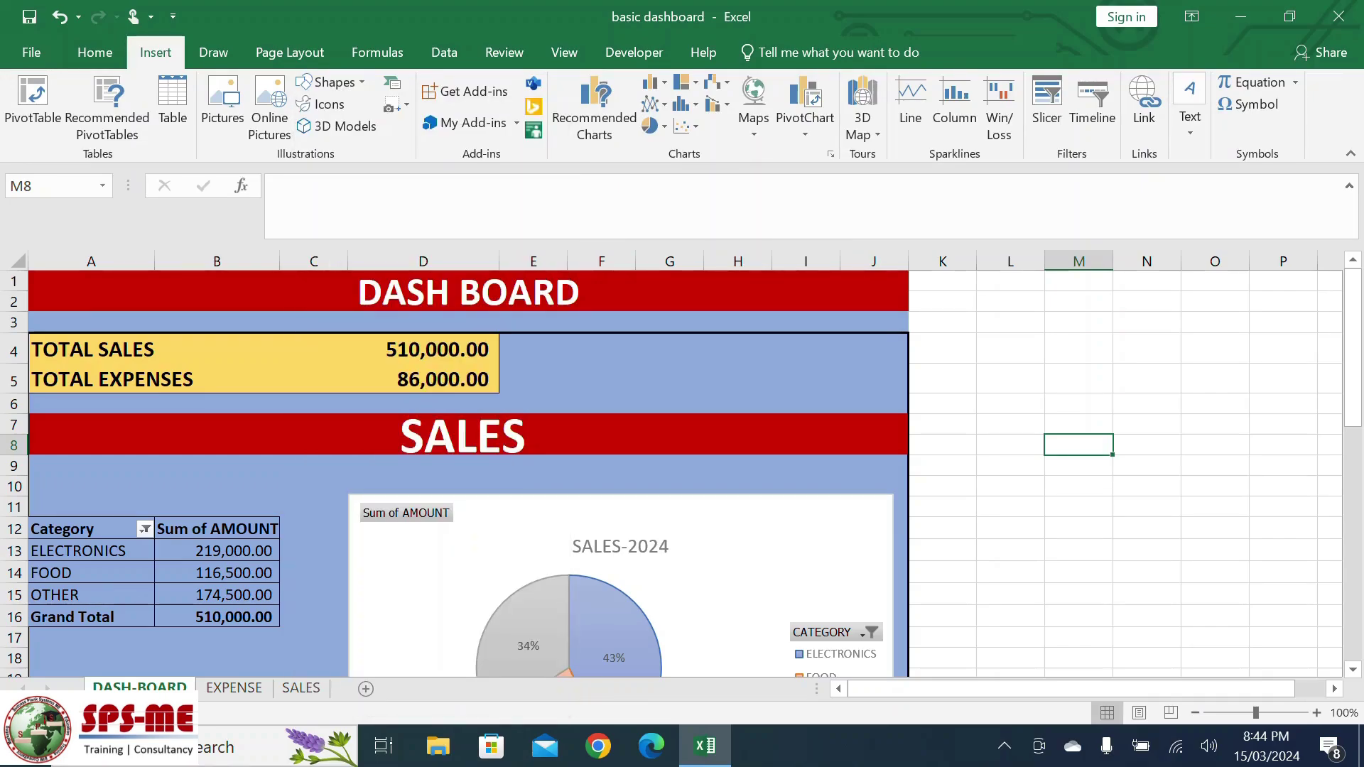
left_click_drag(514, 337, 629, 388)
left_click_drag(631, 389, 665, 389)
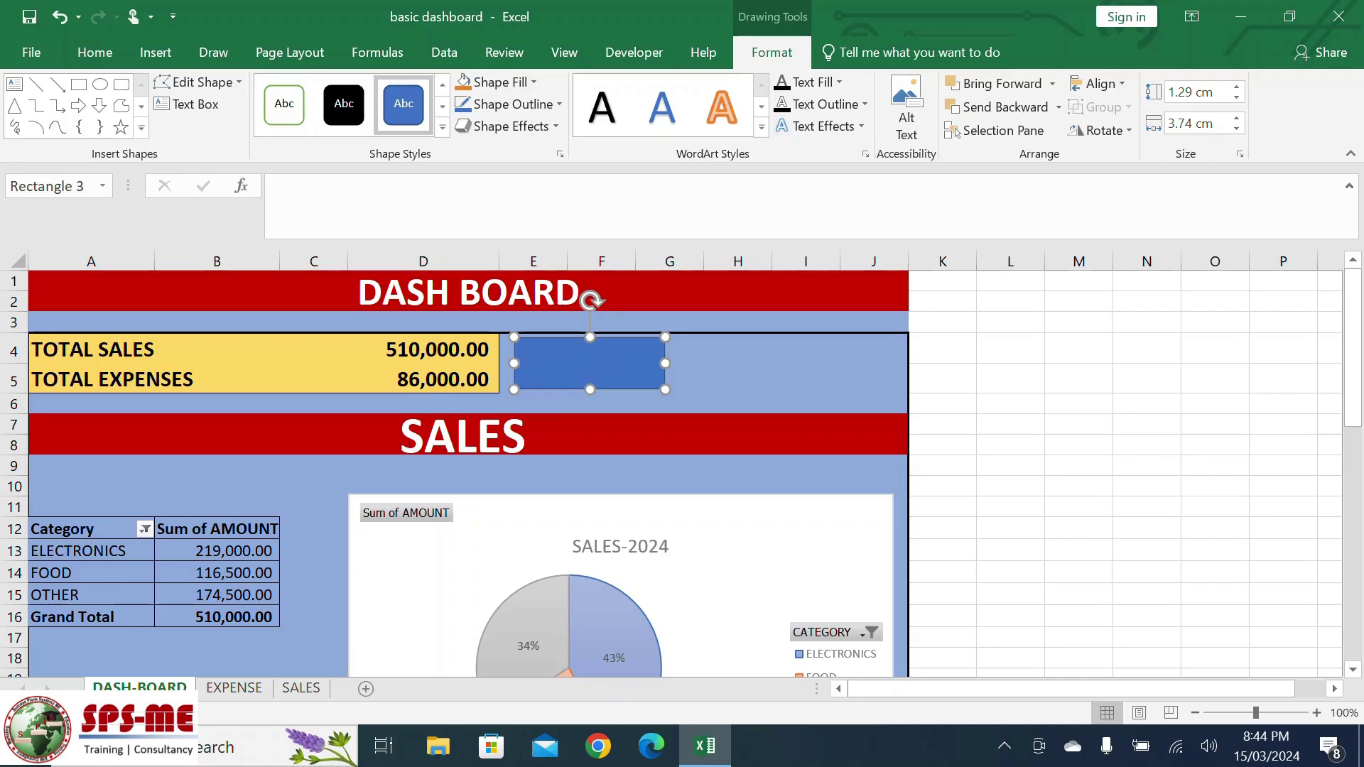
Duplicate the rectangle and place the copy level with the original, over columns H to J.
key("ctrl+d")
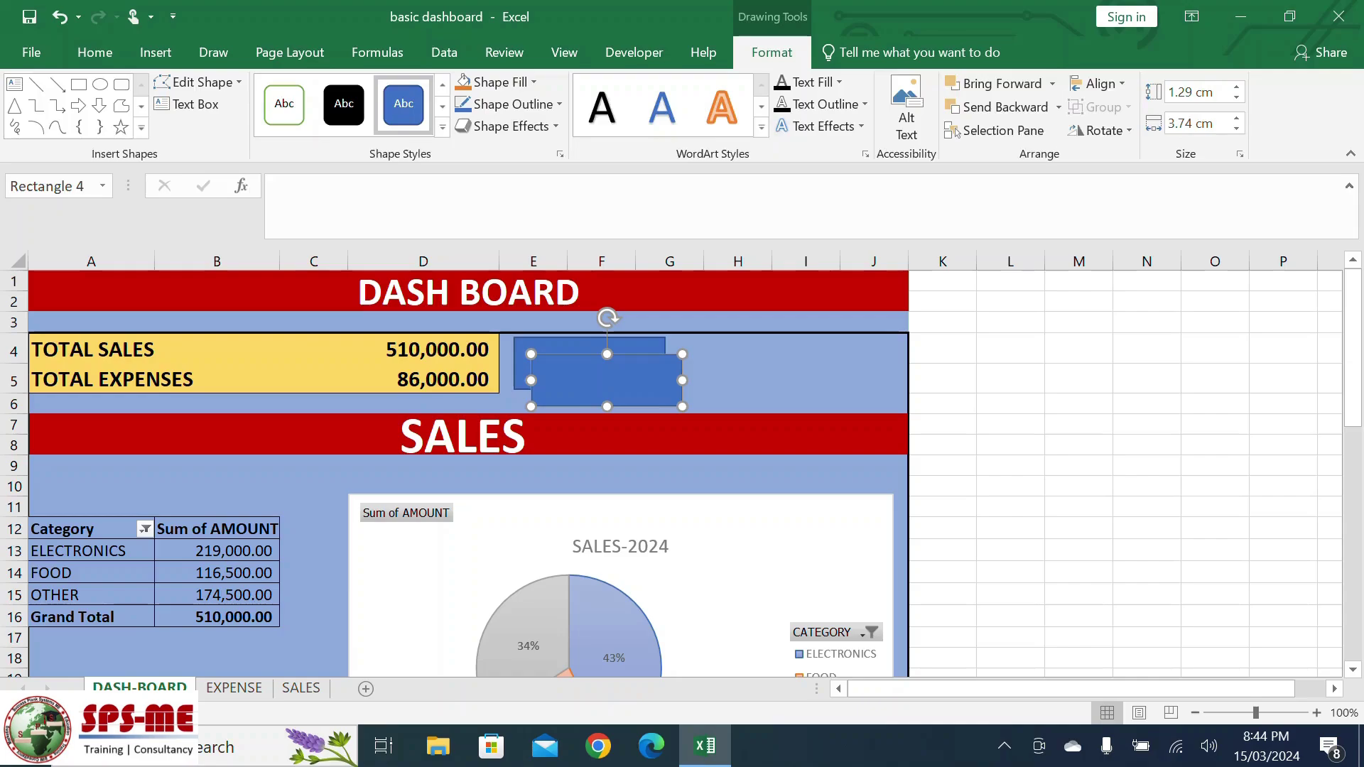
left_click_drag(607, 380, 789, 363)
left_click(1079, 403)
Add the text SALES to the first rectangle, over columns E to G.
left_click(590, 363)
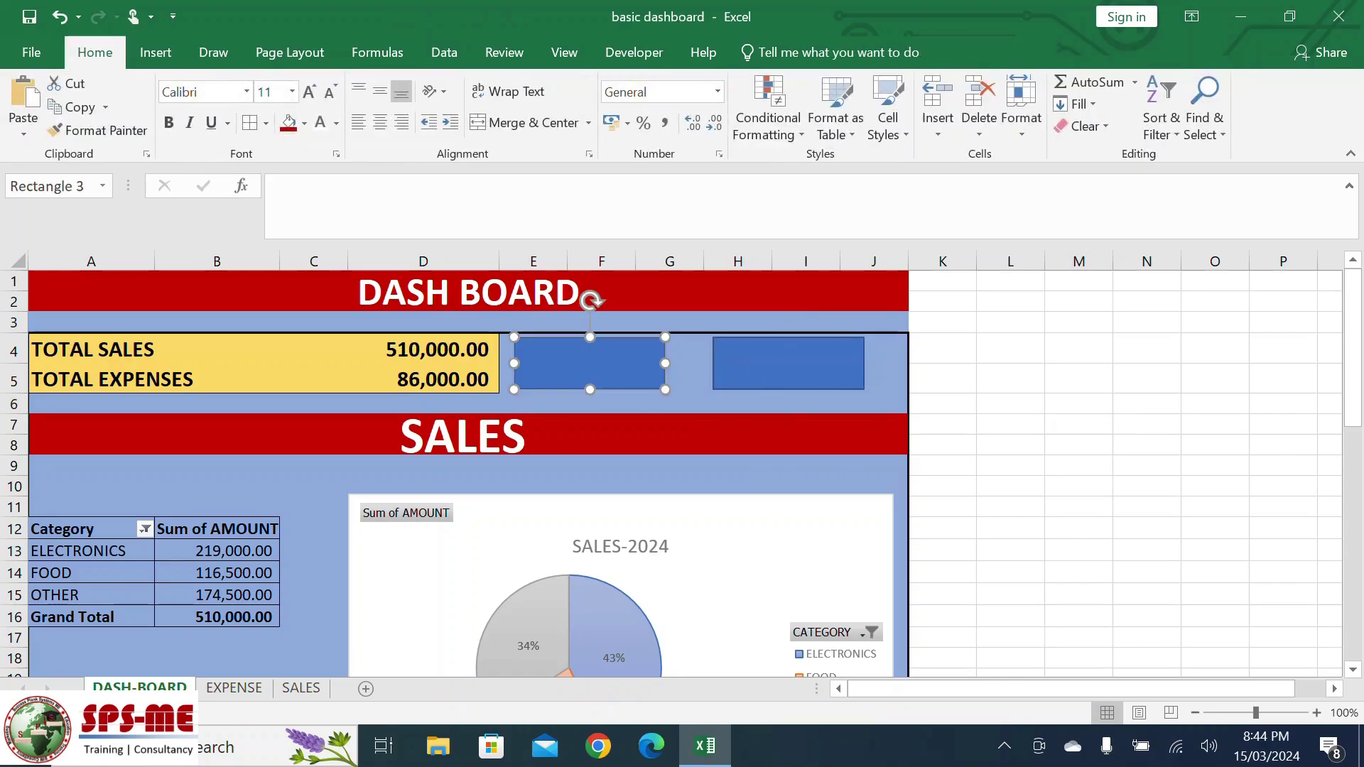
right_click(622, 363)
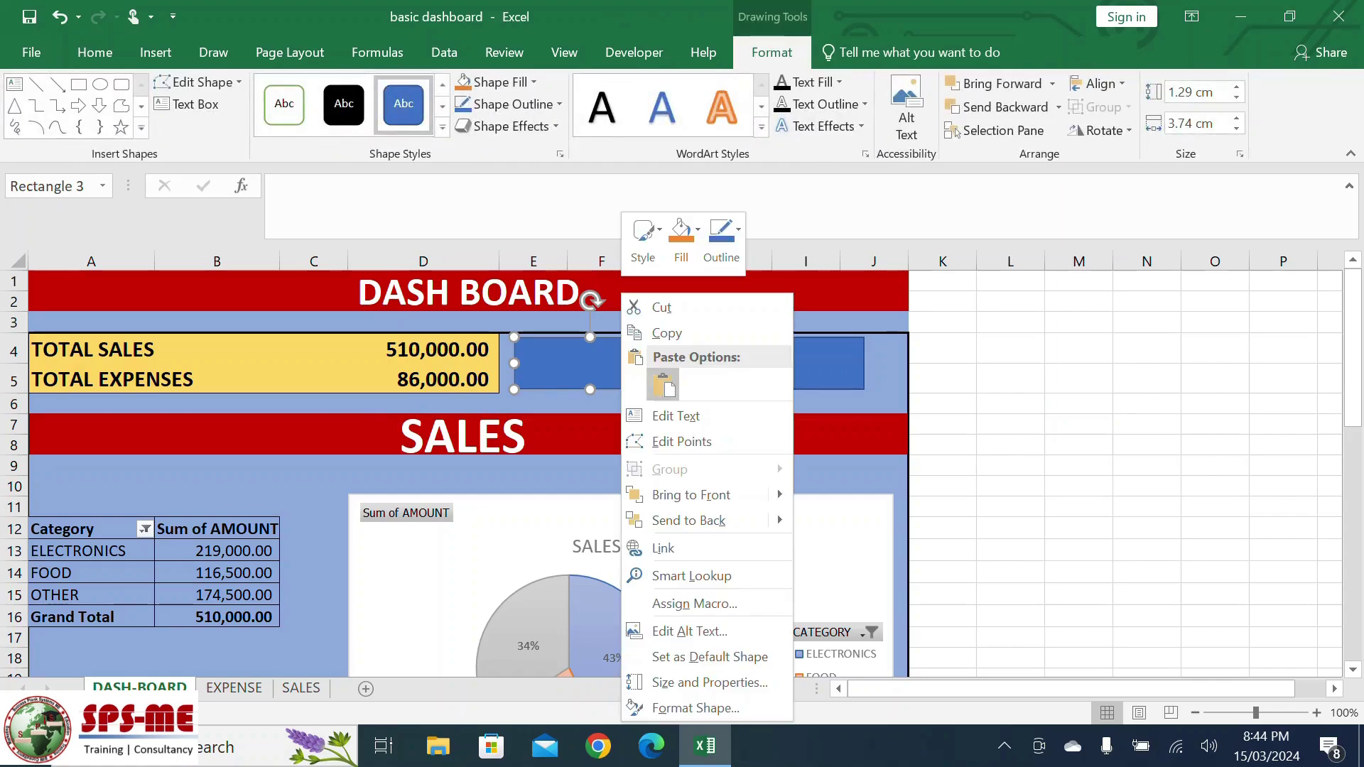
left_click(676, 415)
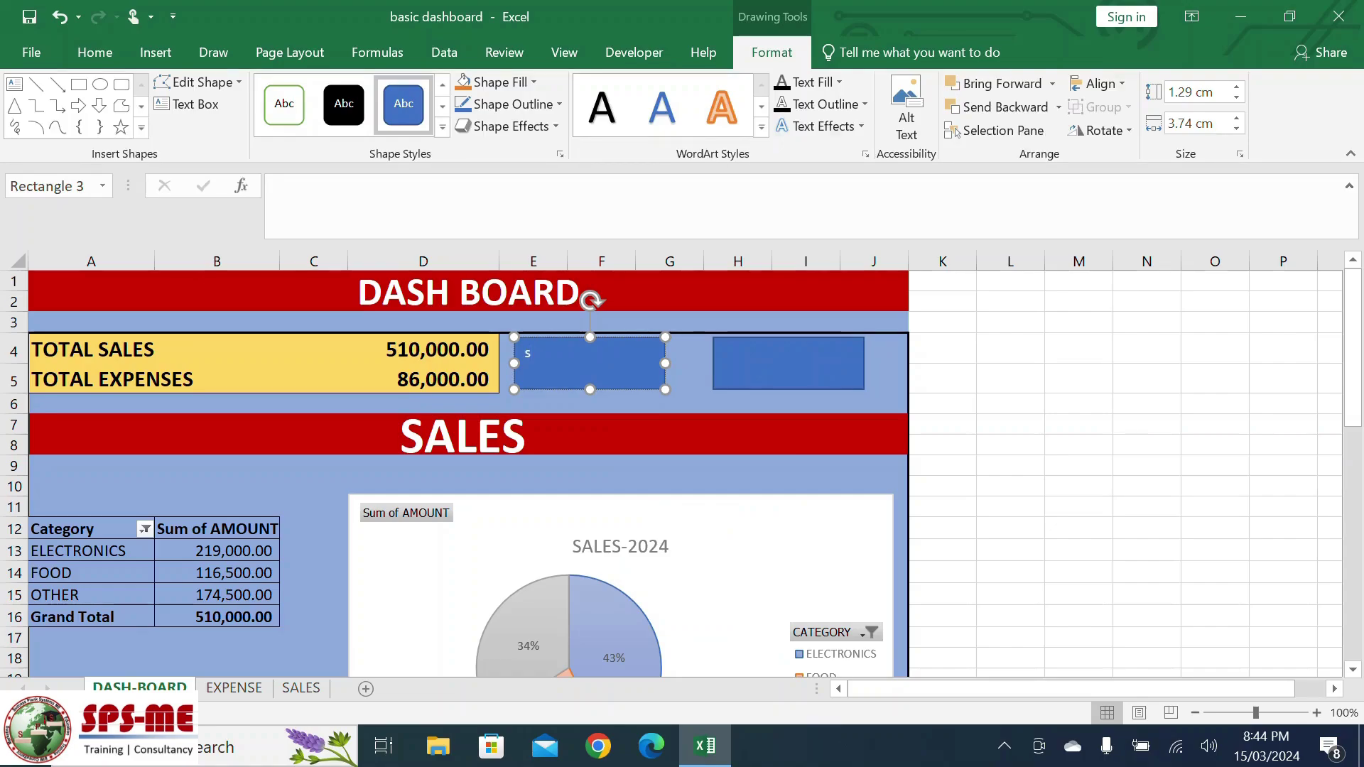
type("s")
type("SA")
type("LES")
left_click(1010, 528)
Center the SALES rectangle's text vertically and horizontally, make it bold and set its font size to 20.
left_click(597, 369)
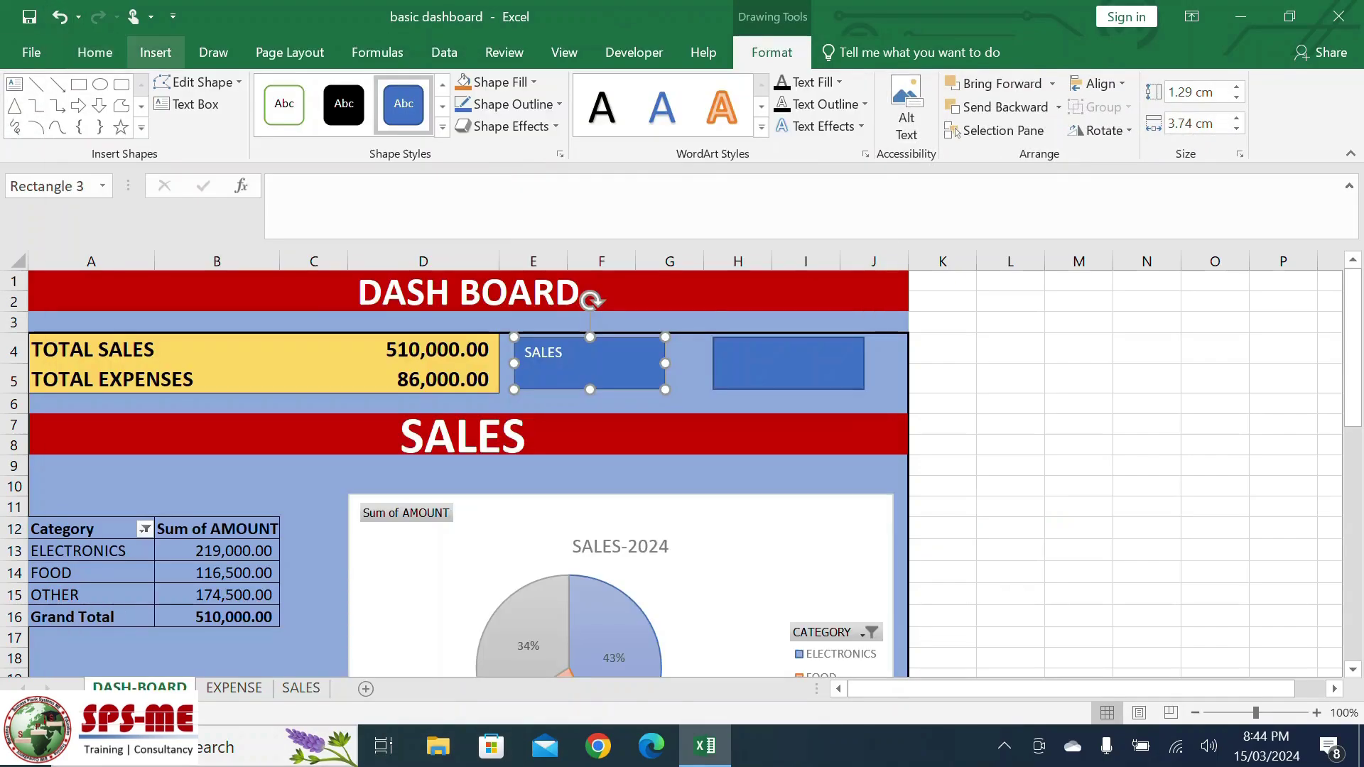
left_click(94, 51)
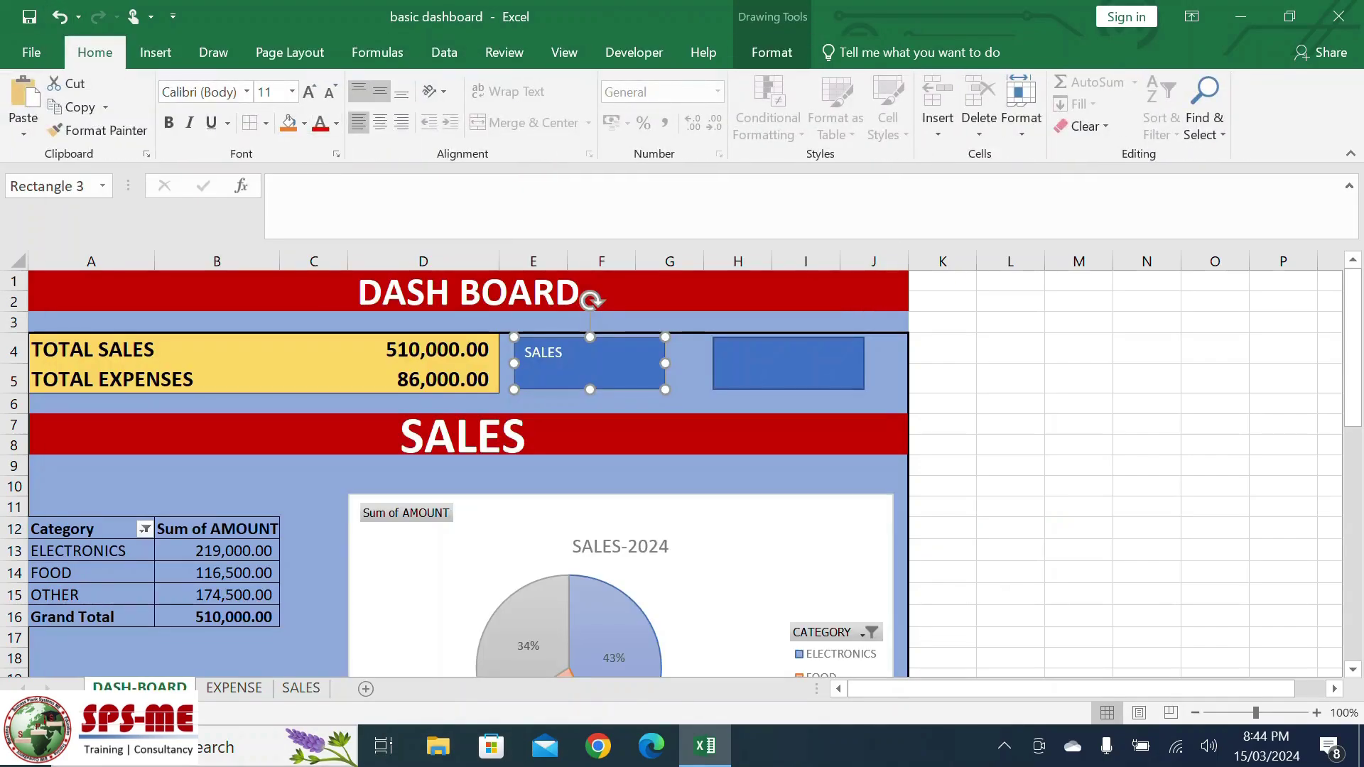
left_click(380, 91)
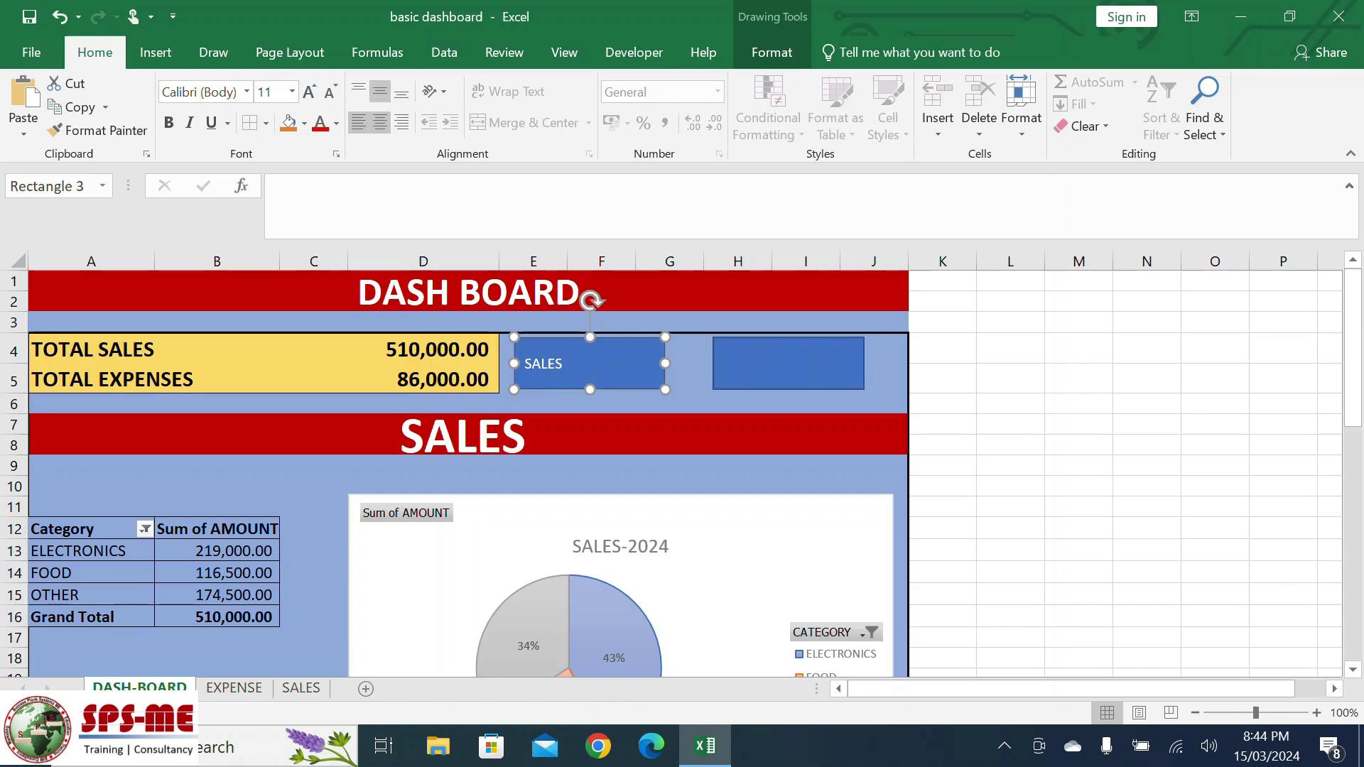
left_click(380, 122)
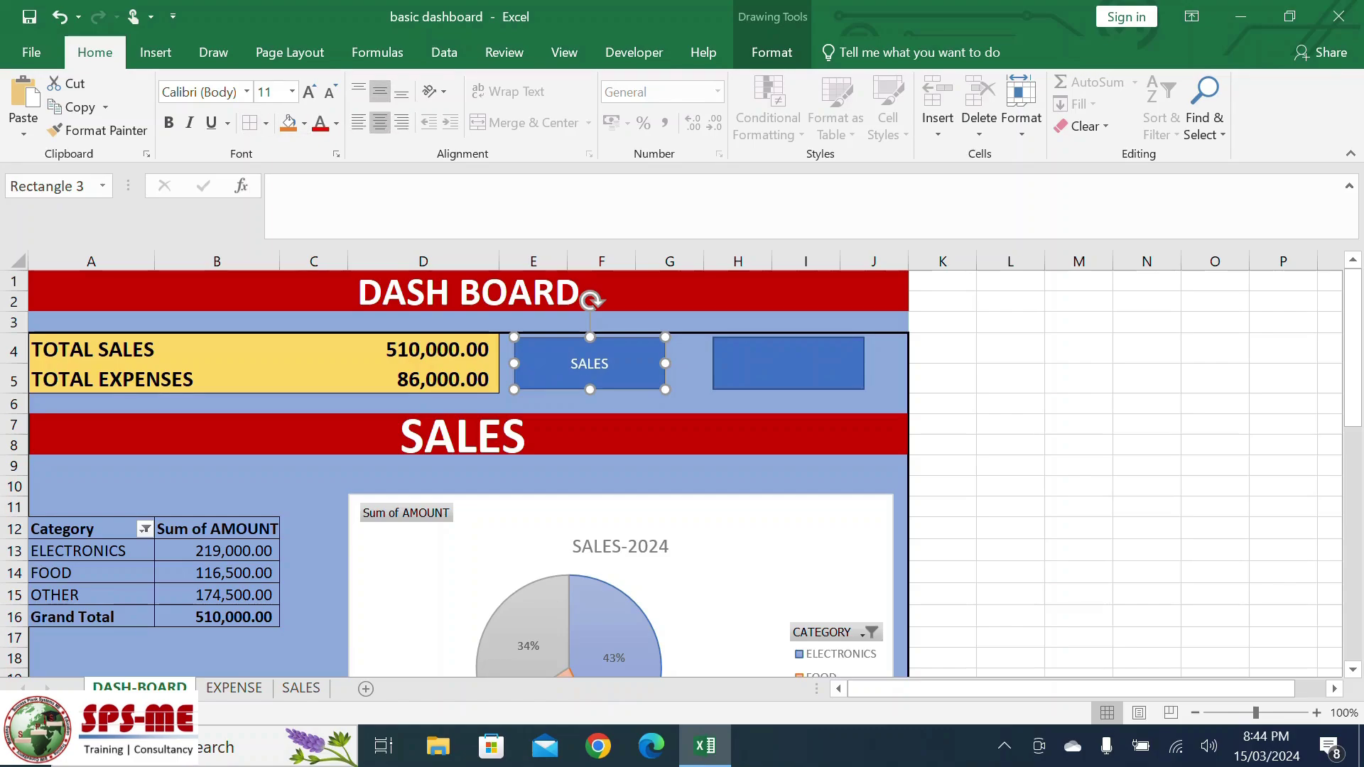
left_click(168, 122)
left_click(308, 92)
left_click(308, 91)
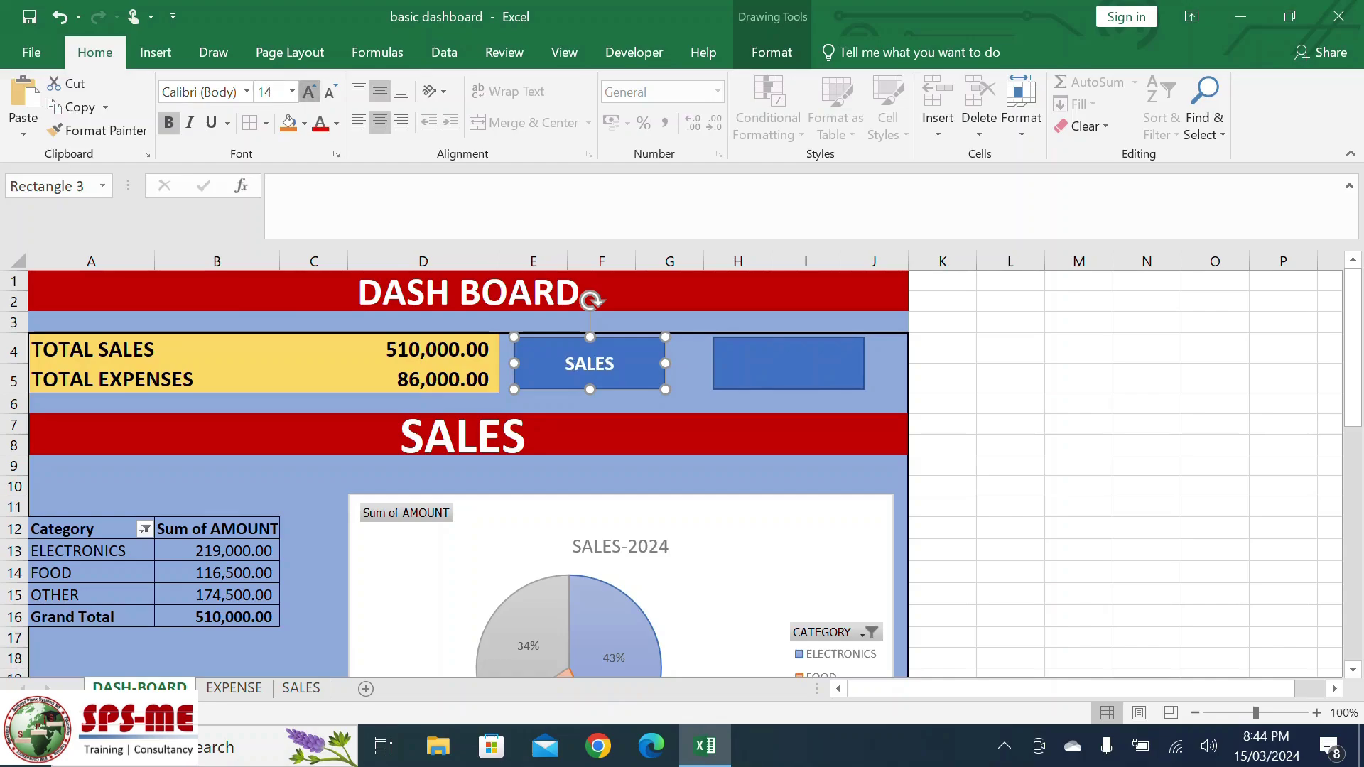
left_click(309, 92)
left_click(308, 92)
left_click(308, 91)
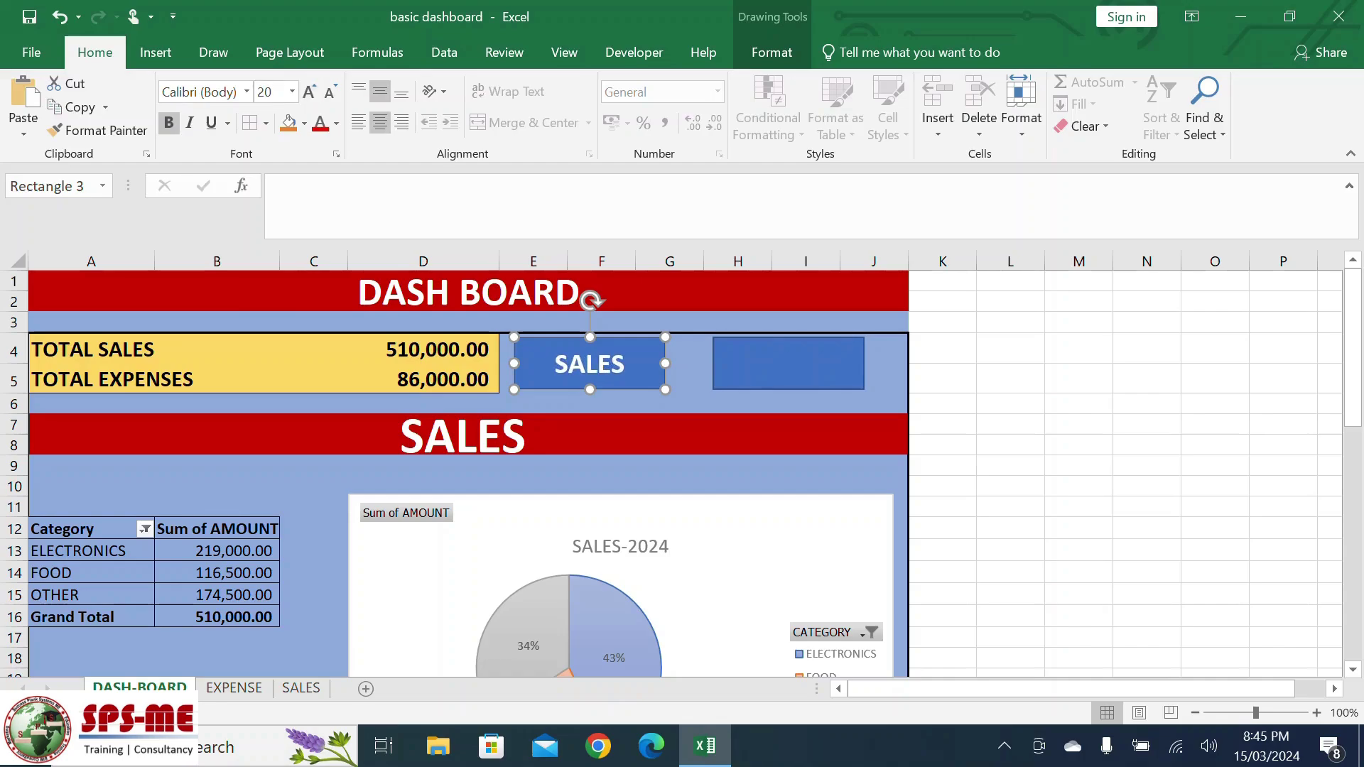
left_click(1011, 466)
Add the text EXPENSE to the second rectangle, over columns H to J.
left_click(789, 364)
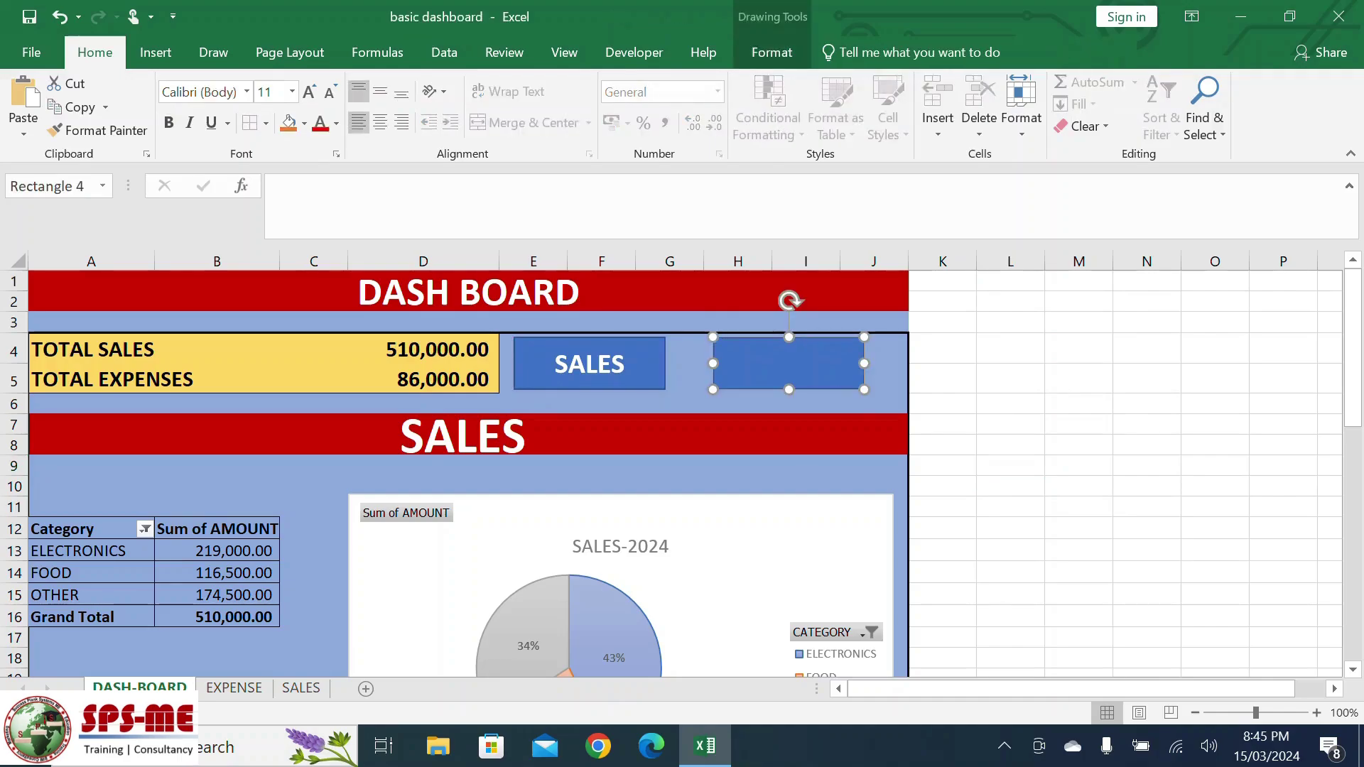
right_click(789, 300)
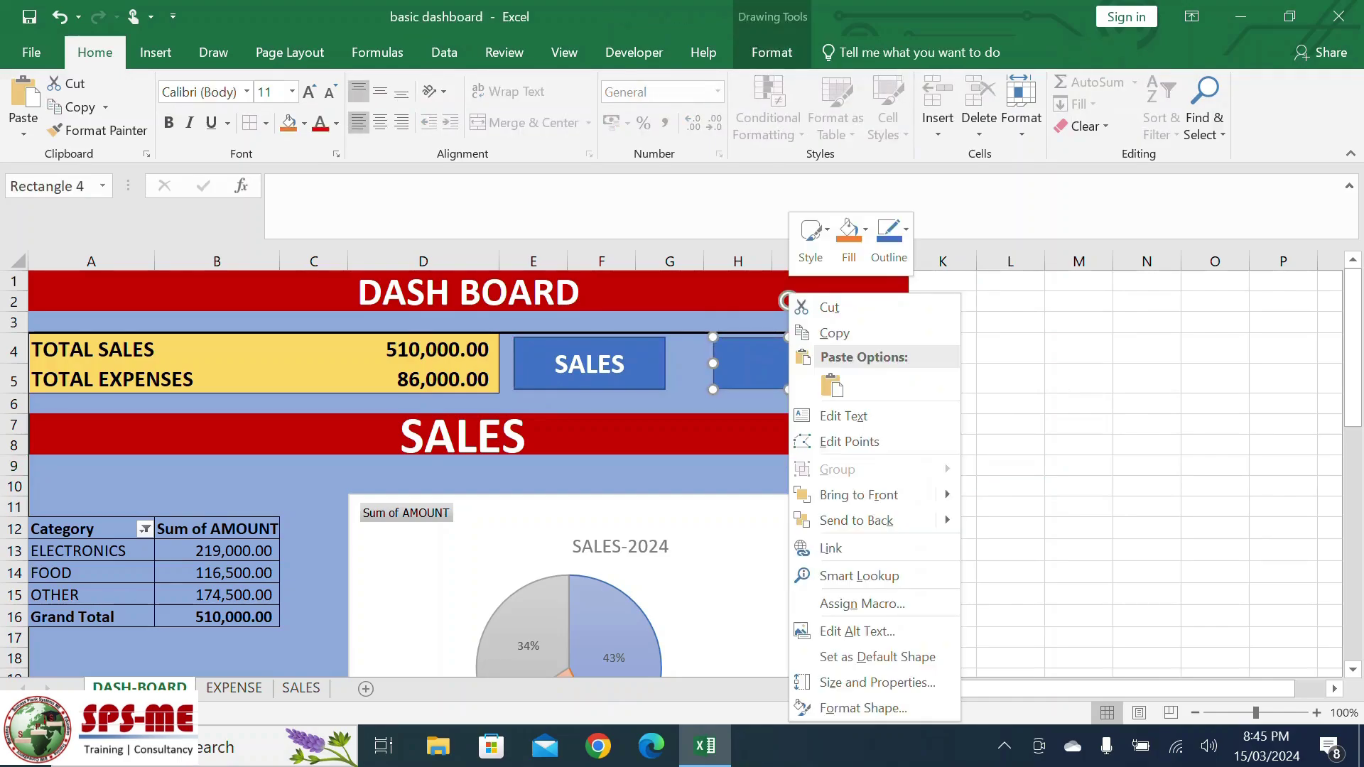
key("Return")
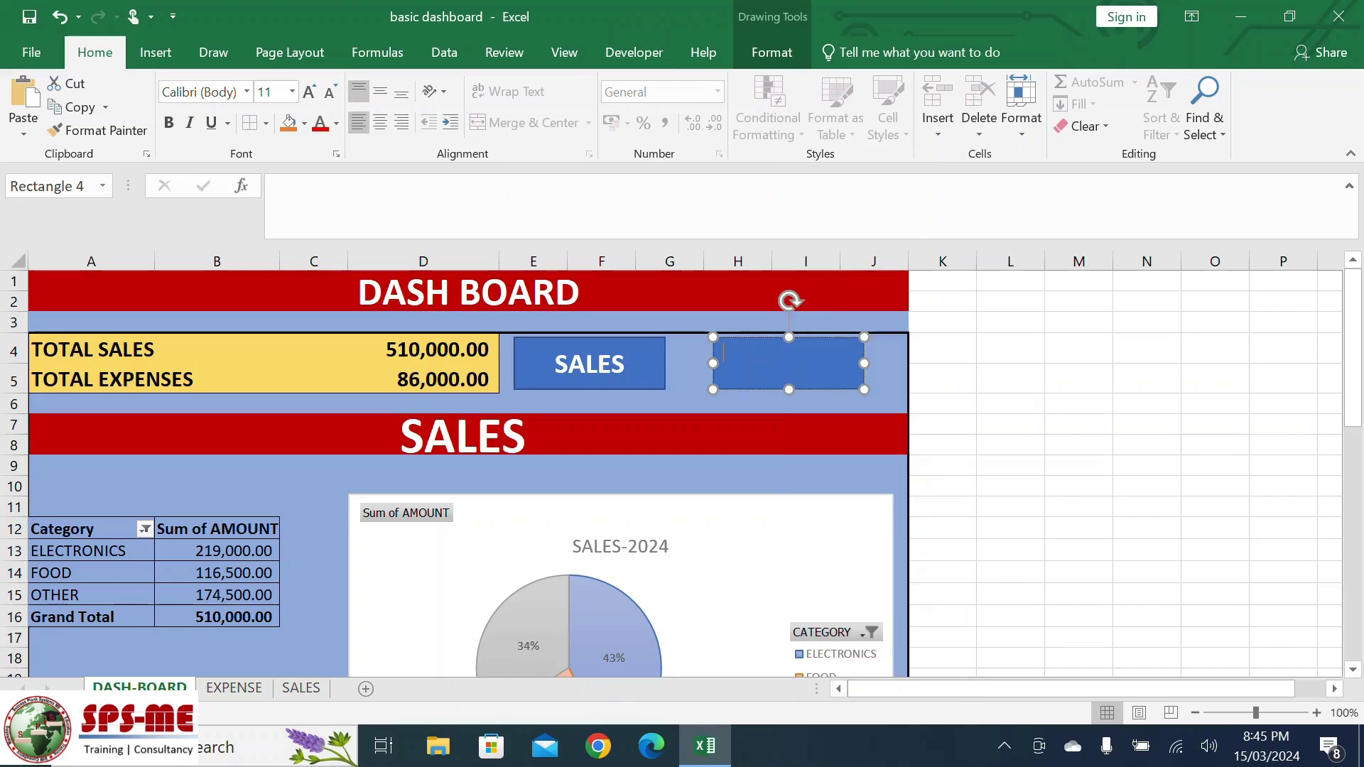
type("EXPENSE")
left_click(1010, 465)
Center the EXPENSE rectangle's text both ways, make it bold and enlarge it by three font size steps.
left_click(789, 363)
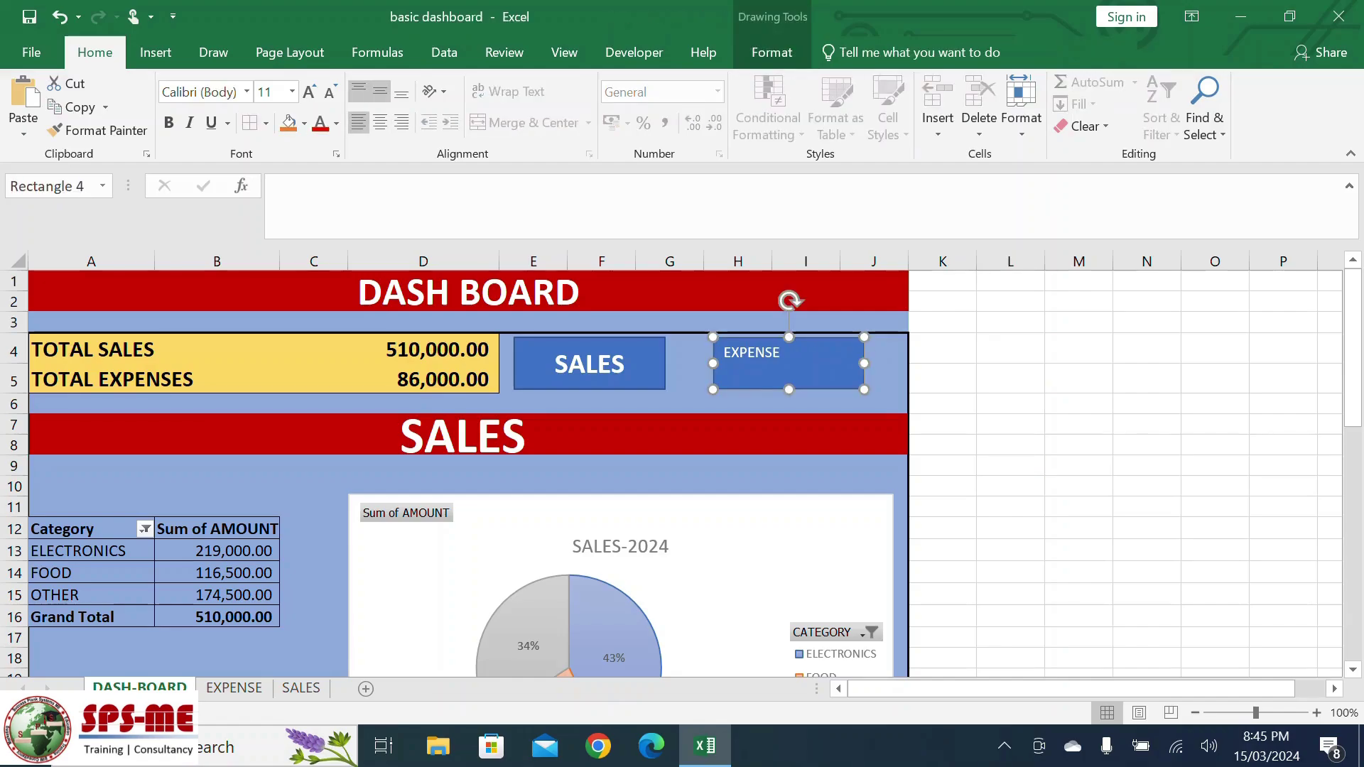
left_click(380, 91)
left_click(380, 122)
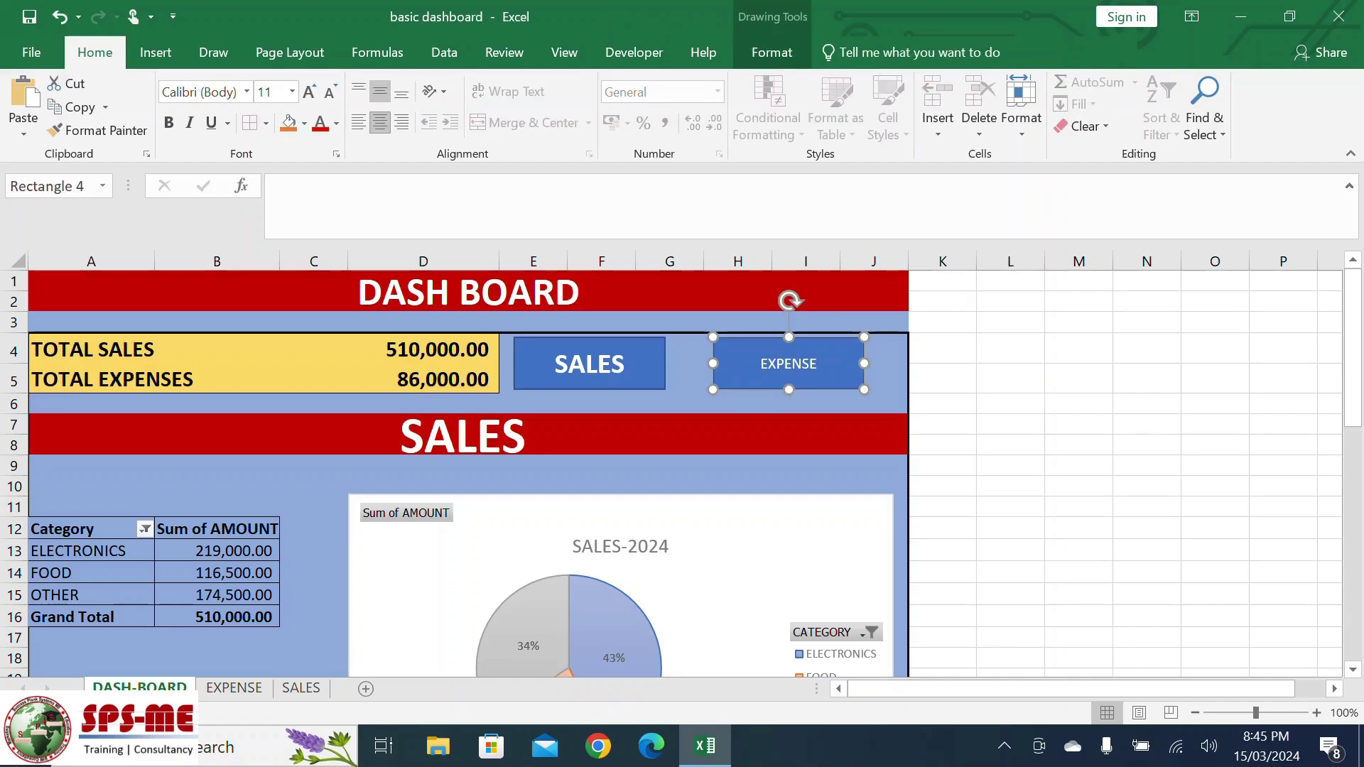
left_click(168, 122)
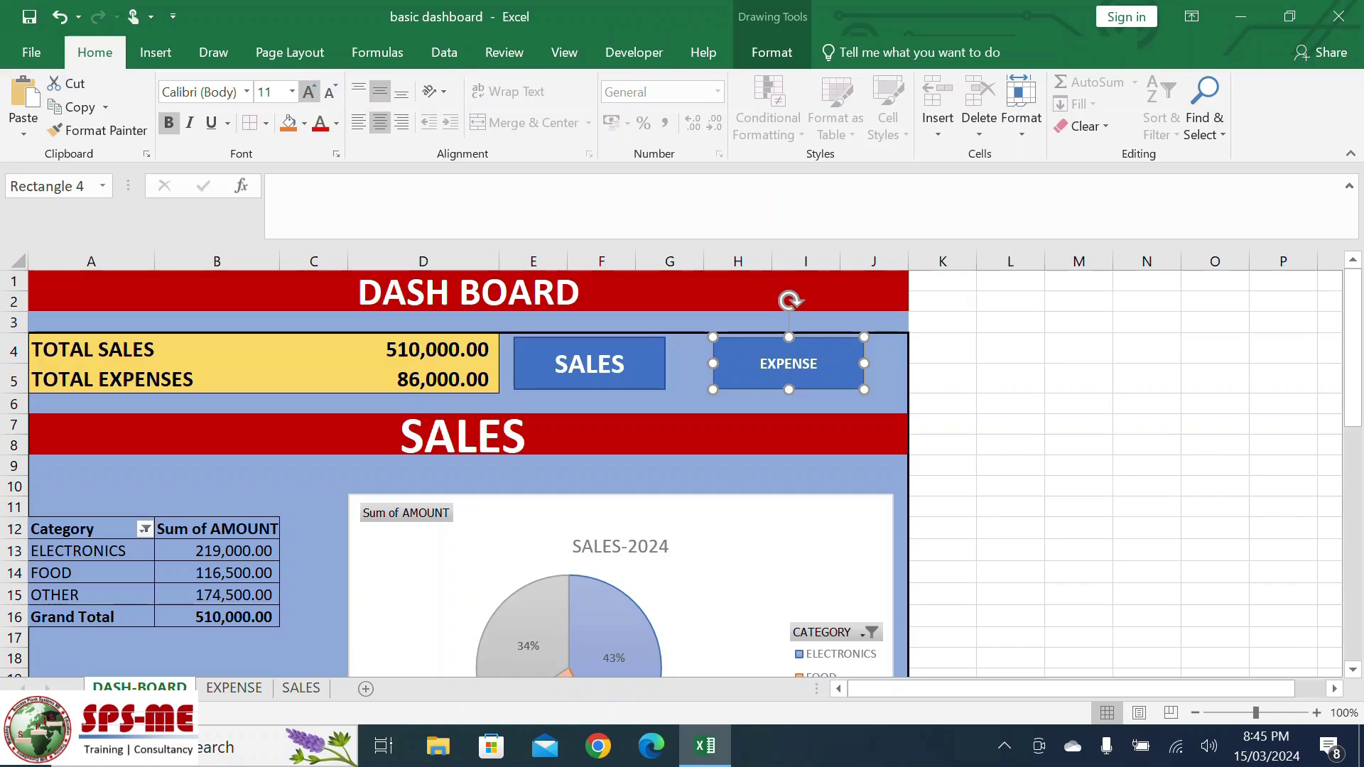
left_click(308, 91)
left_click(308, 91)
left_click(308, 92)
left_click(597, 377)
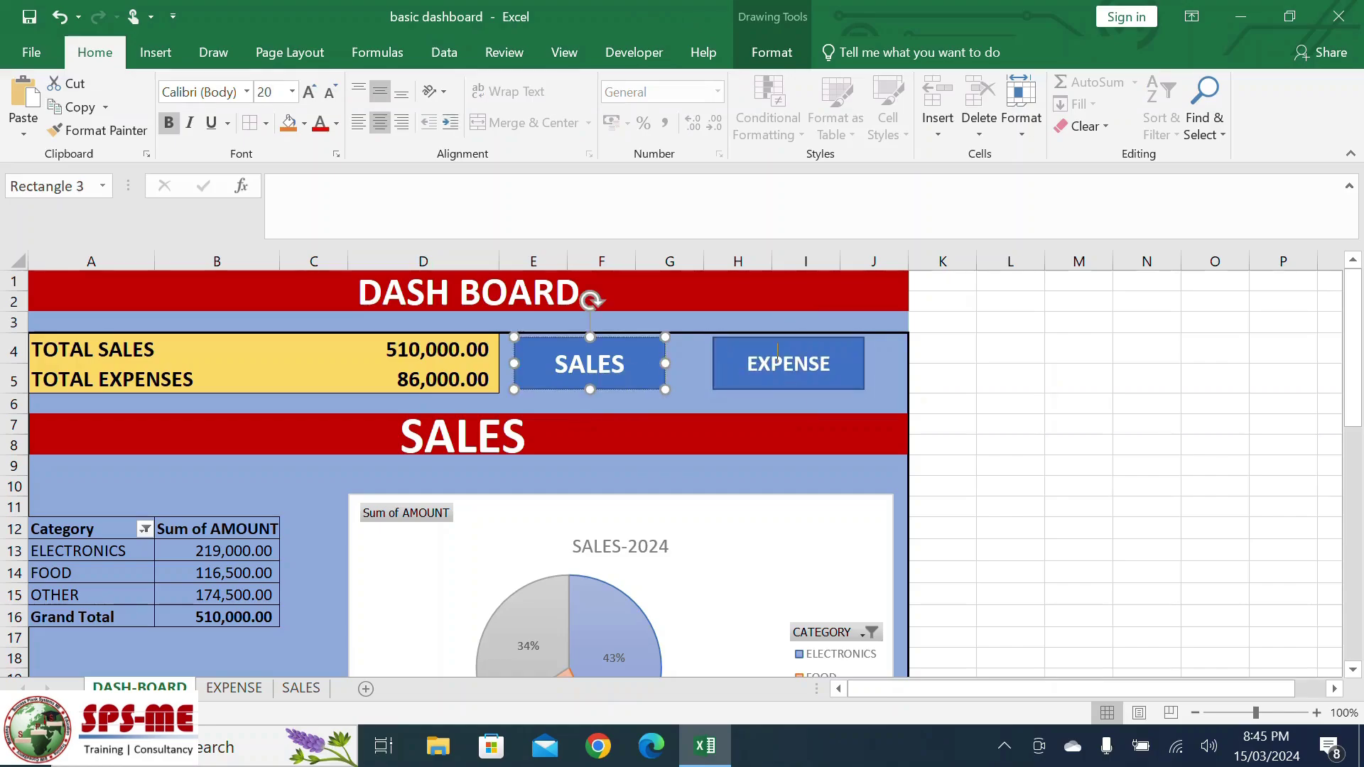
Enlarge the EXPENSE rectangle's text to font size 20, keeping it bold.
left_click(784, 369)
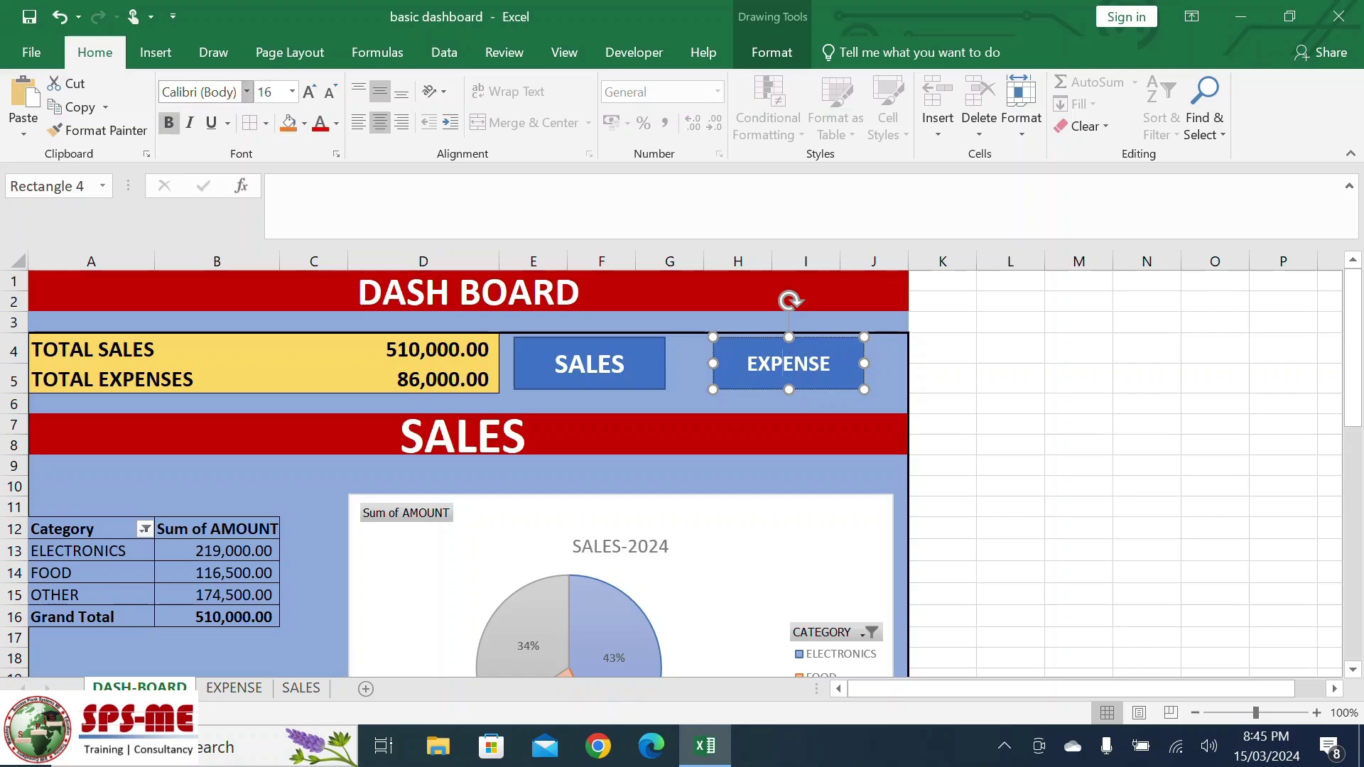
left_click(309, 91)
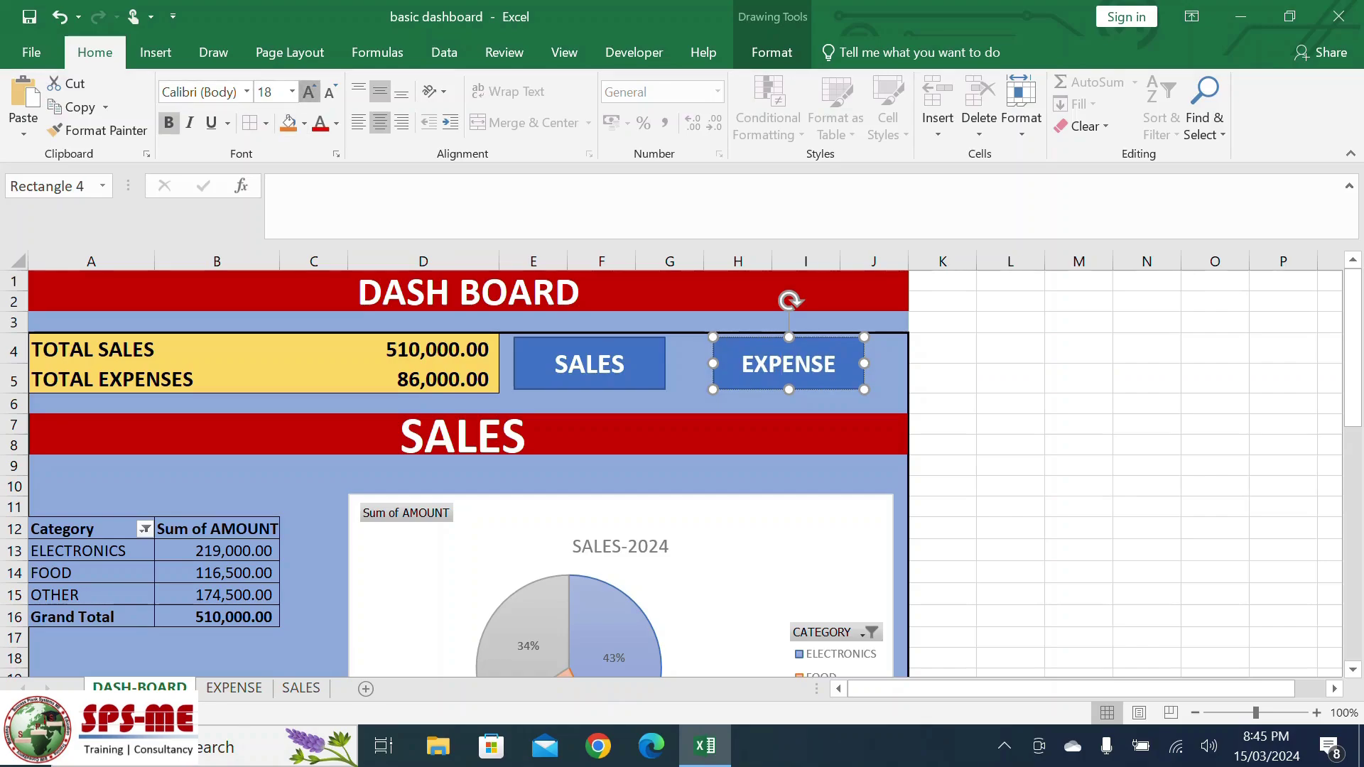
left_click(309, 92)
left_click(168, 122)
left_click(169, 122)
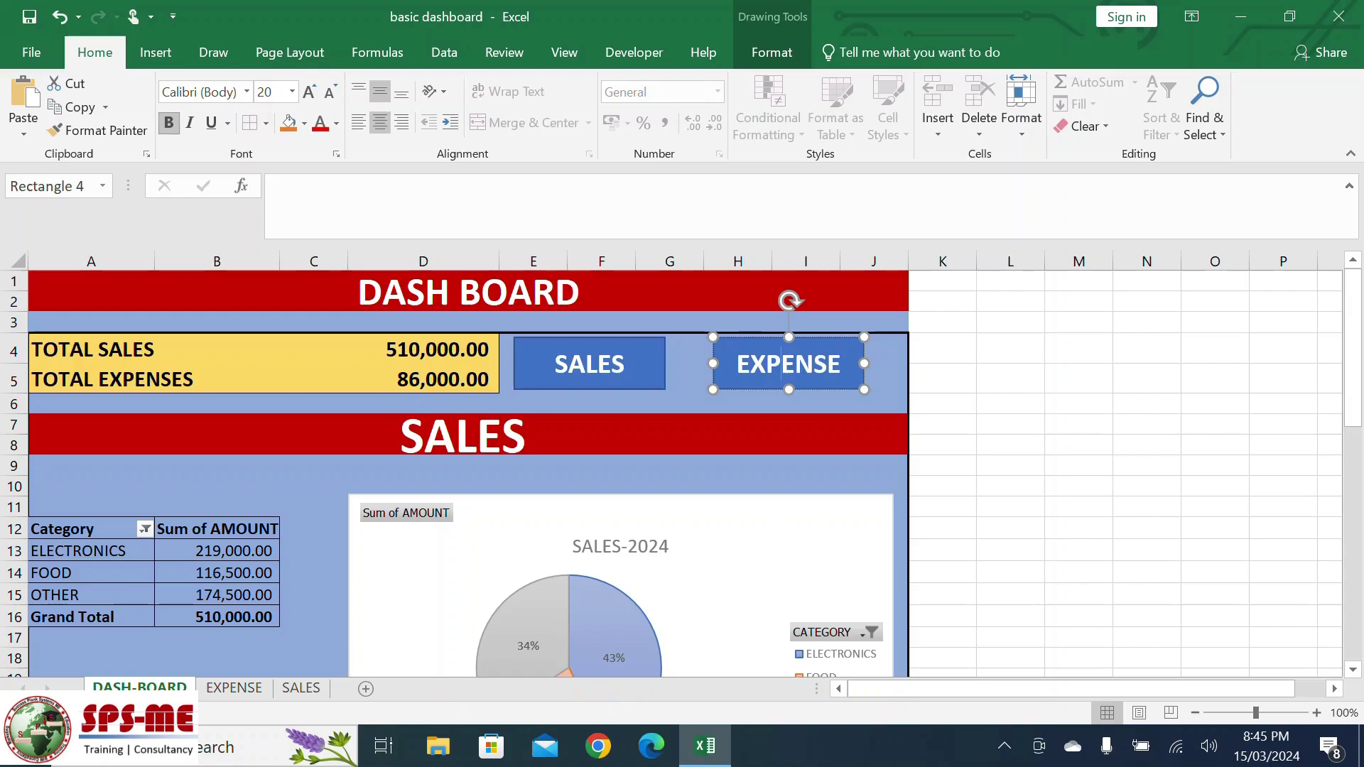
left_click(1078, 528)
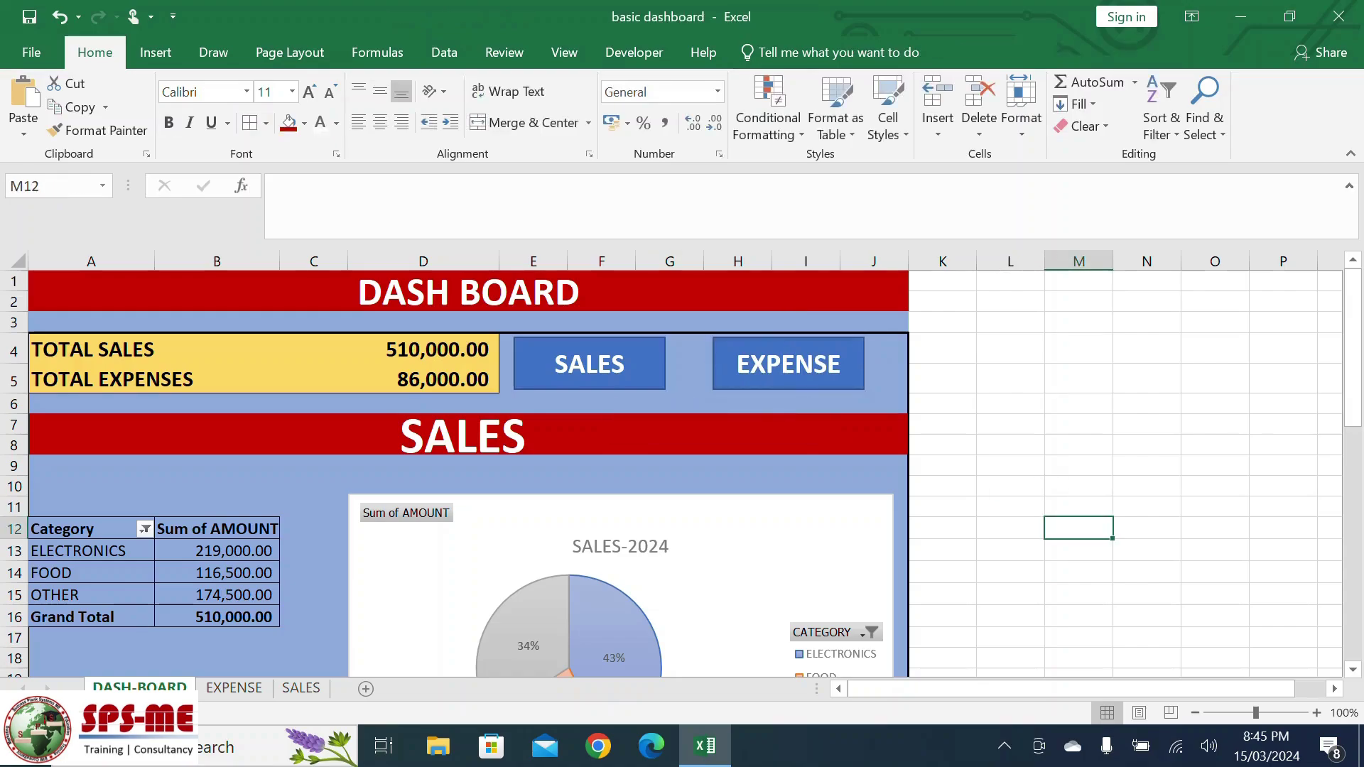
left_click(625, 364)
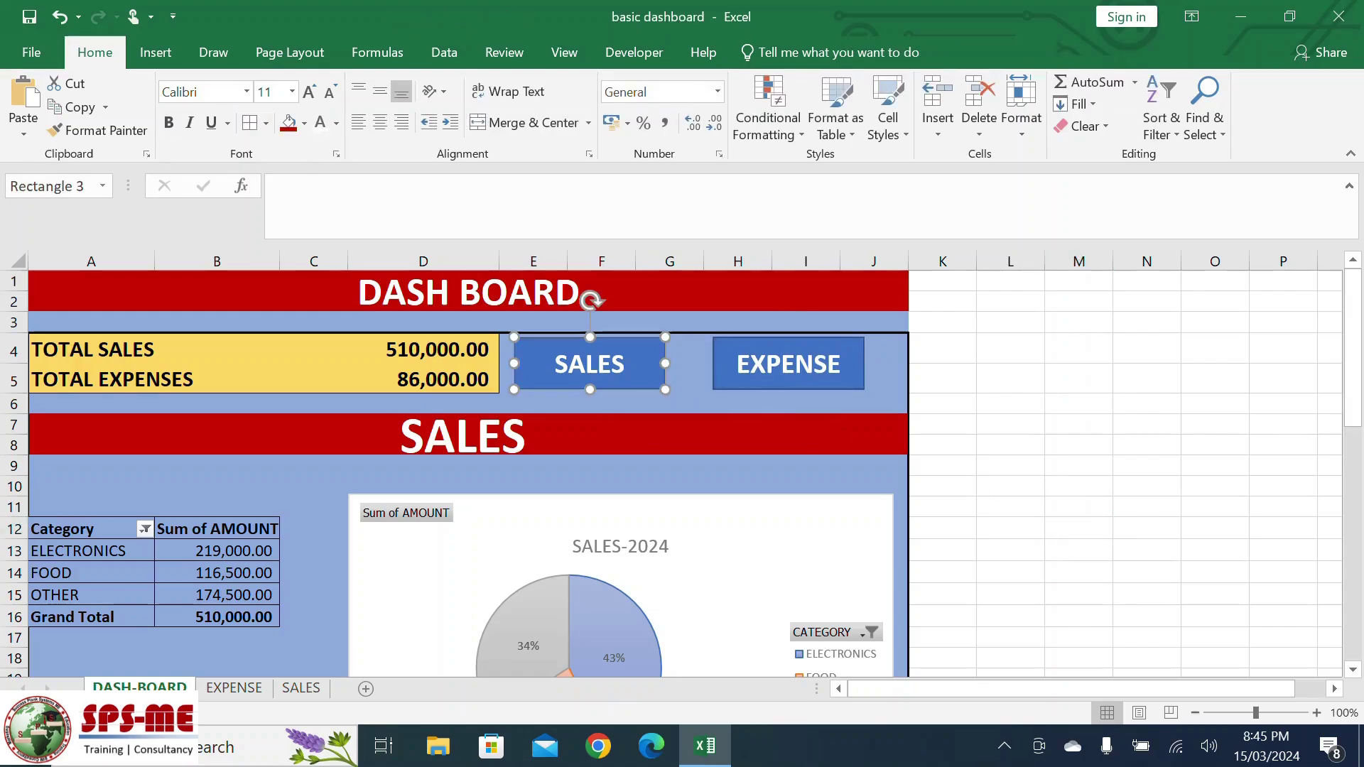
right_click(653, 364)
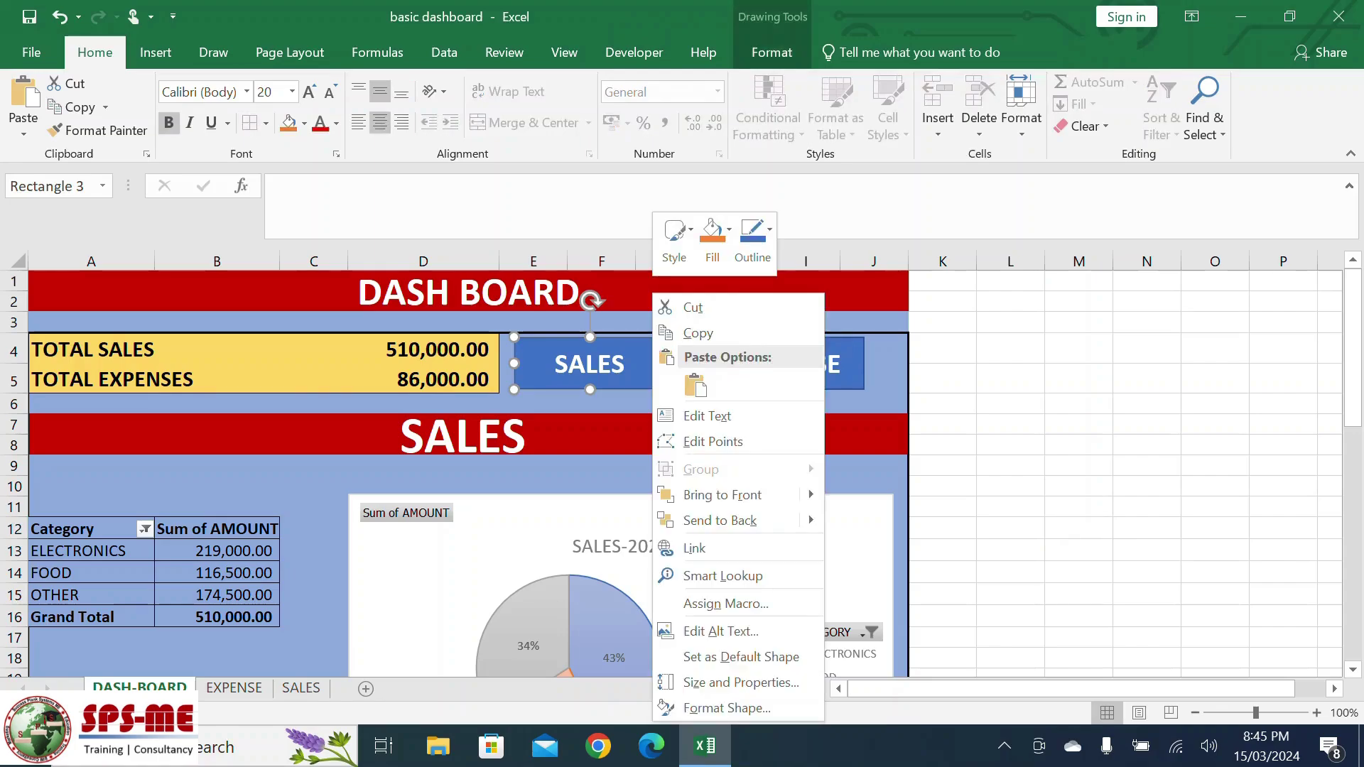
left_click(726, 708)
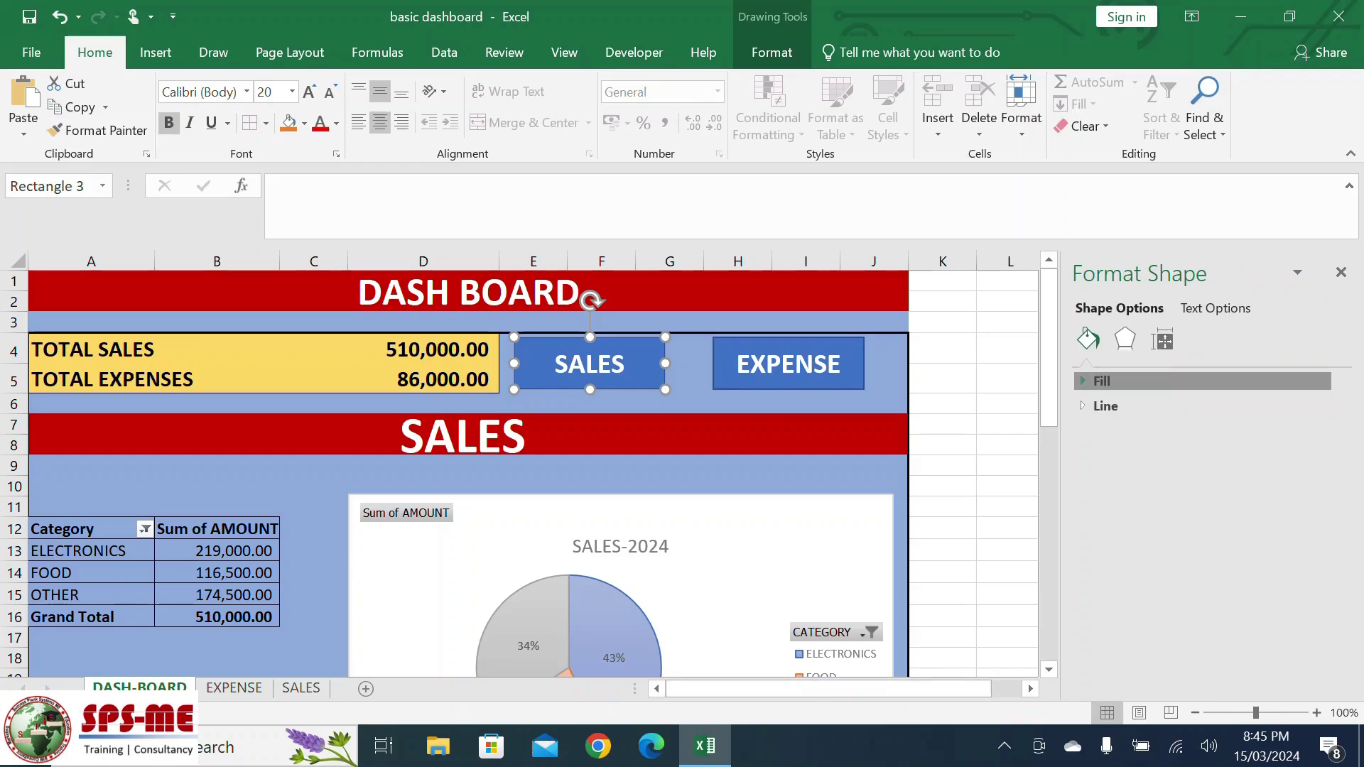
left_click(1102, 381)
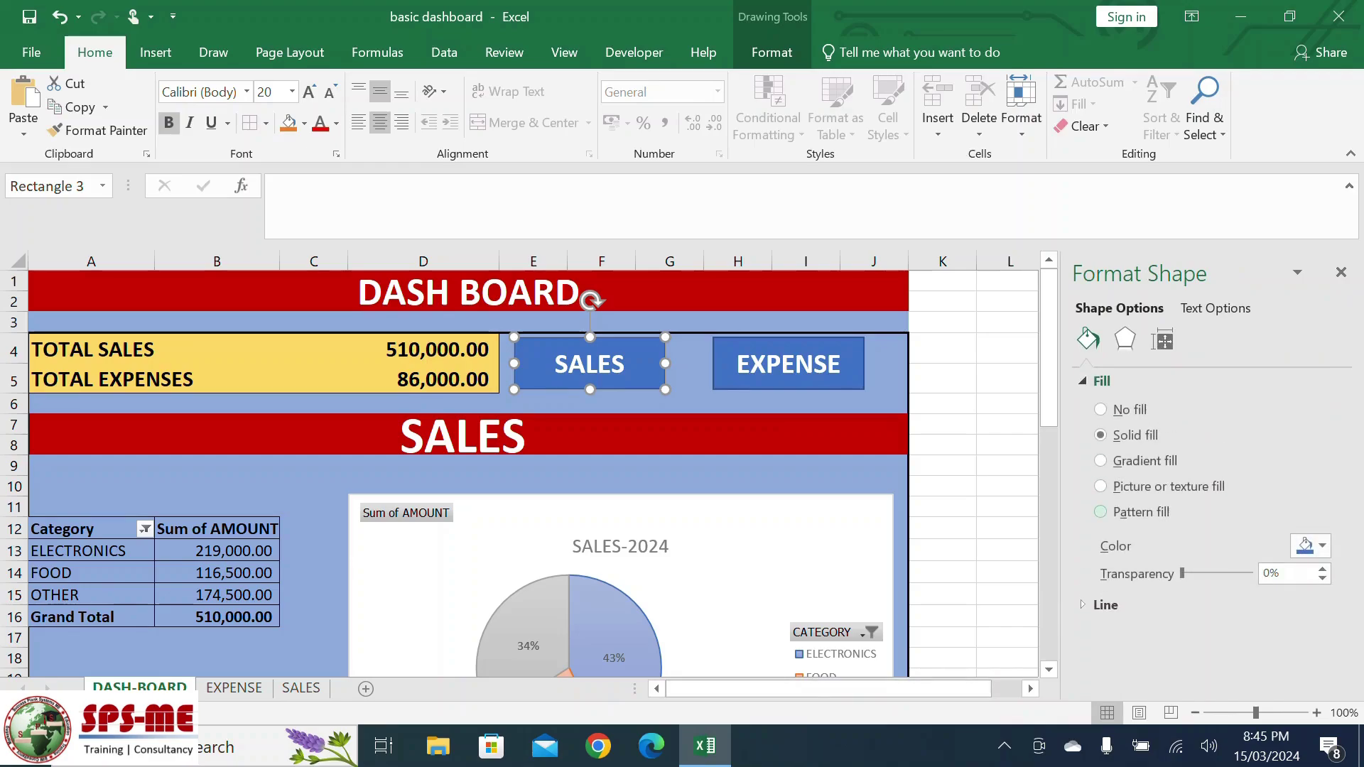
left_click(1341, 272)
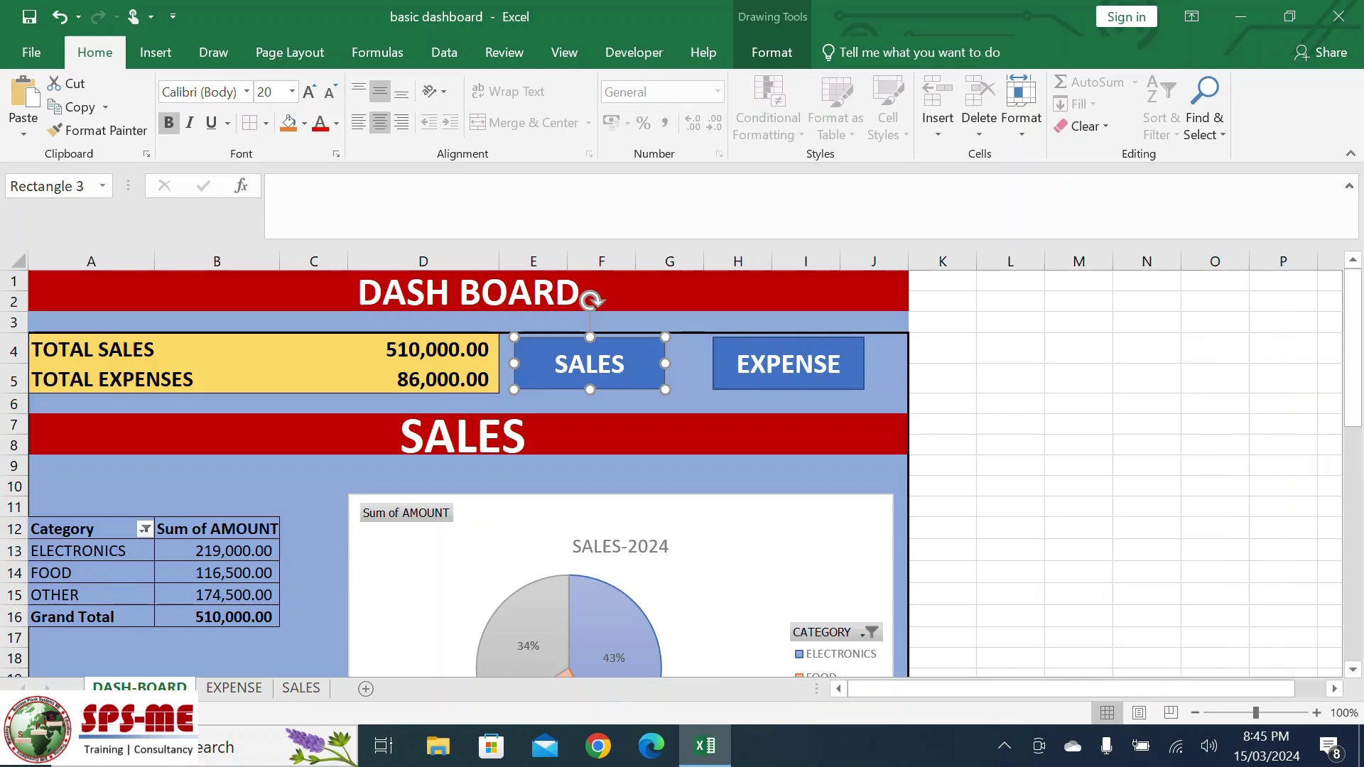
Apply the second effect of the Preset shape effects to the SALES rectangle.
left_click(772, 52)
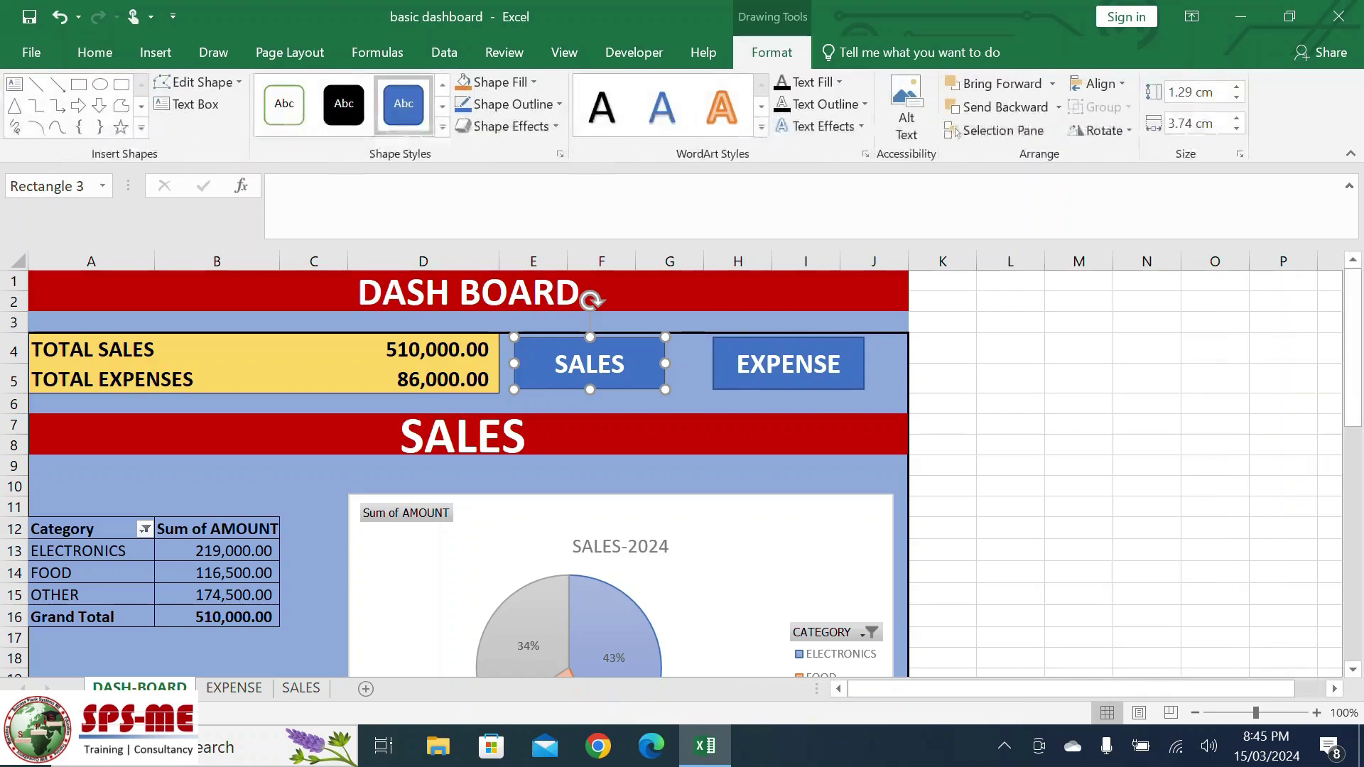
left_click(506, 126)
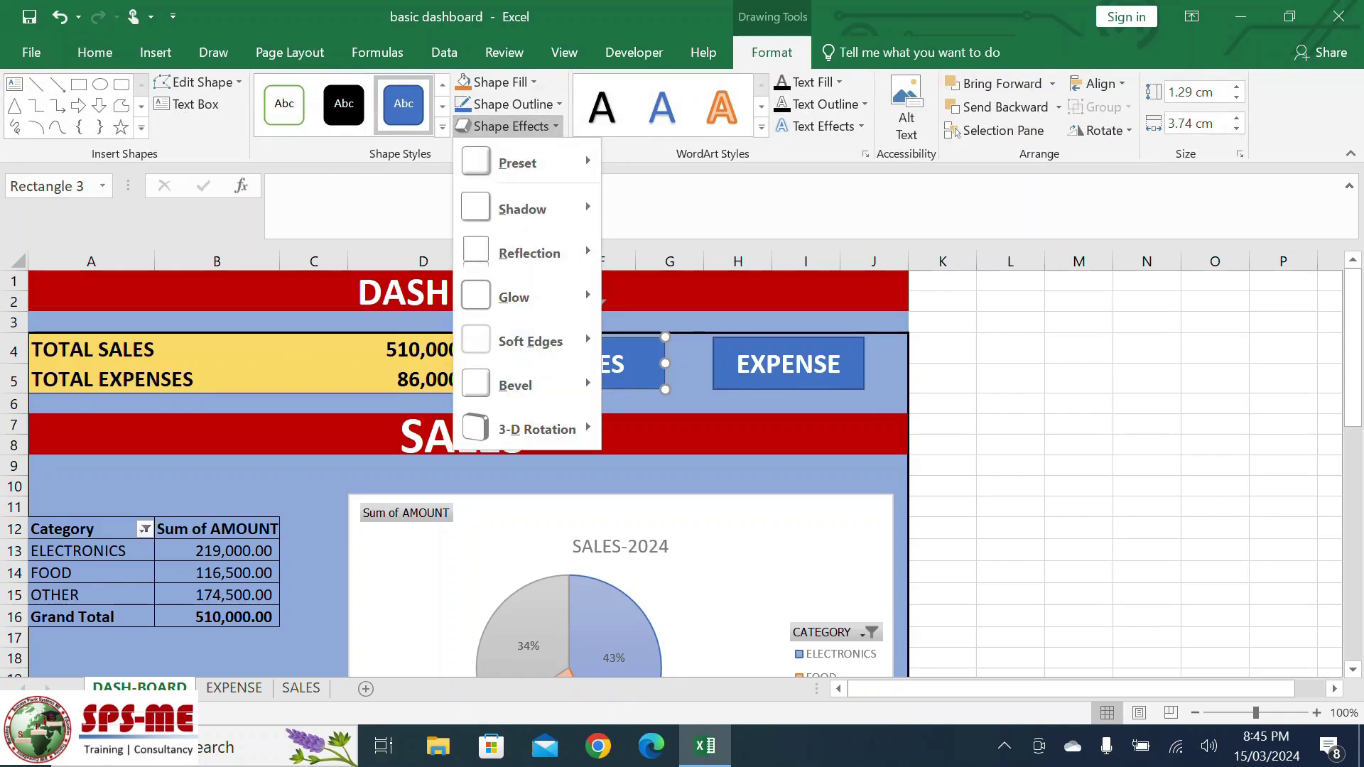
mouse_move(526, 163)
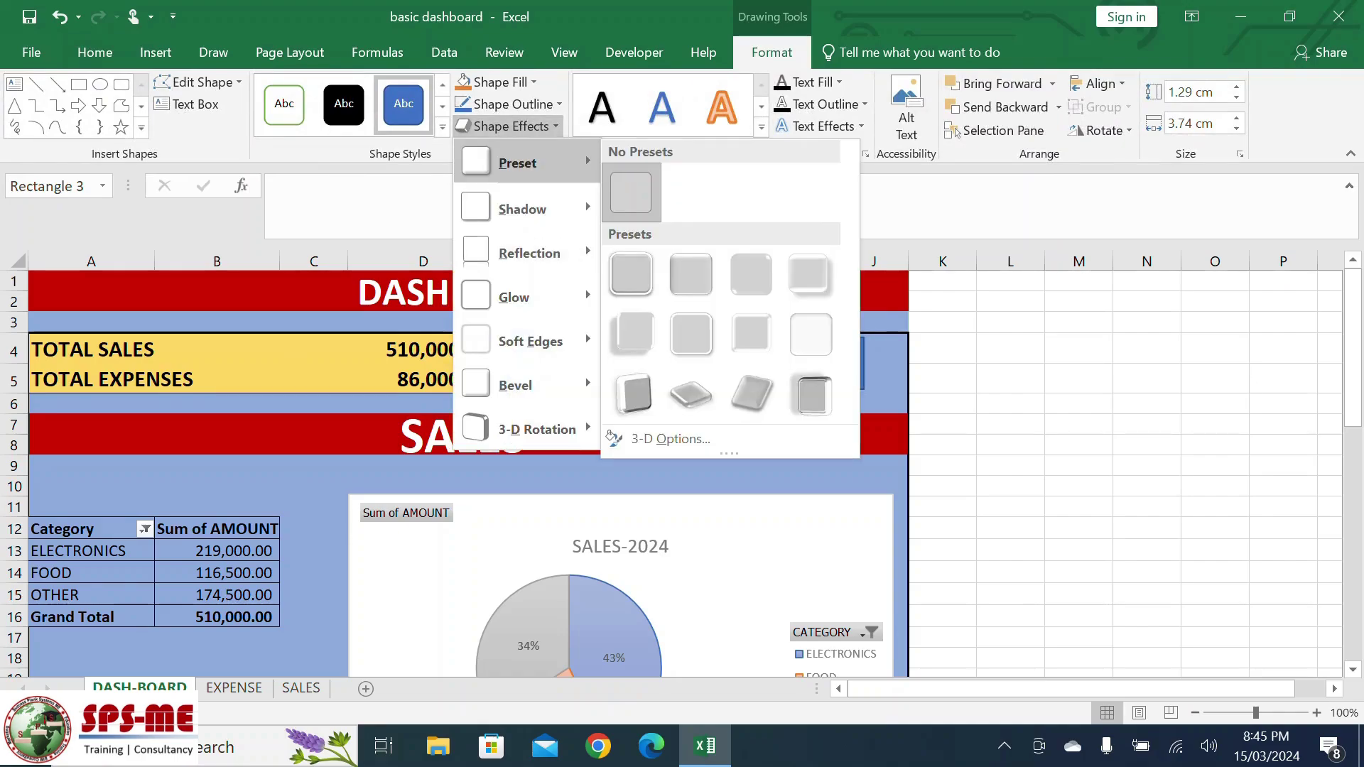
left_click(691, 274)
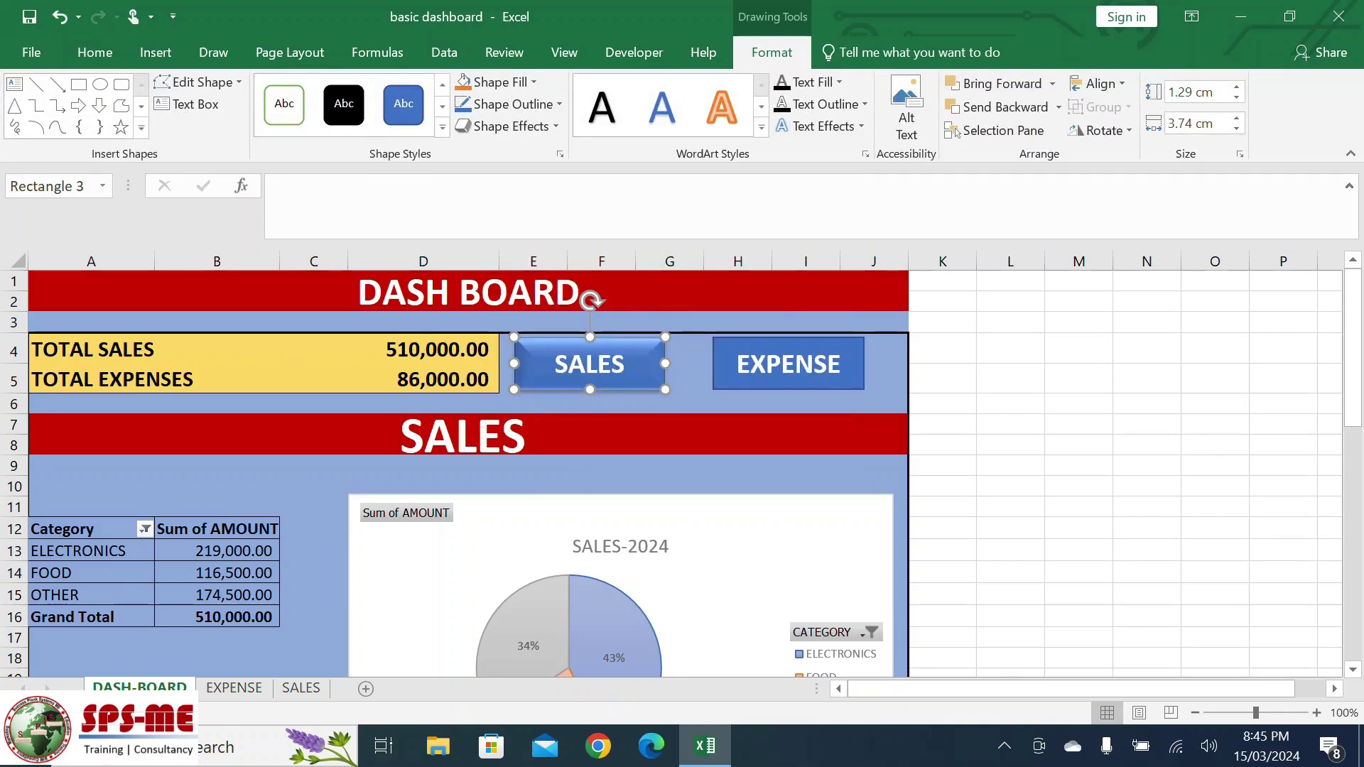
Switch the SALES rectangle to the first Preset shape effect, the beveled one with a white outline.
left_click(506, 126)
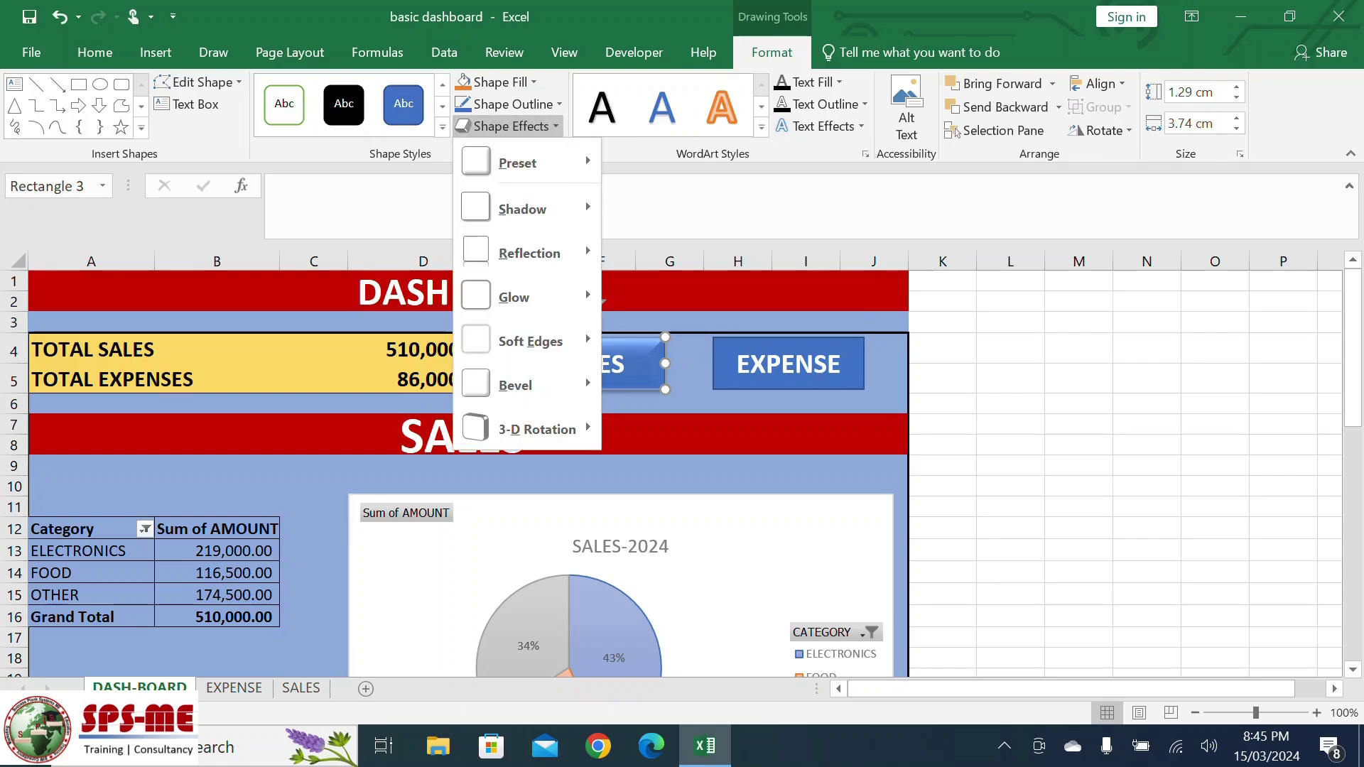
mouse_move(526, 163)
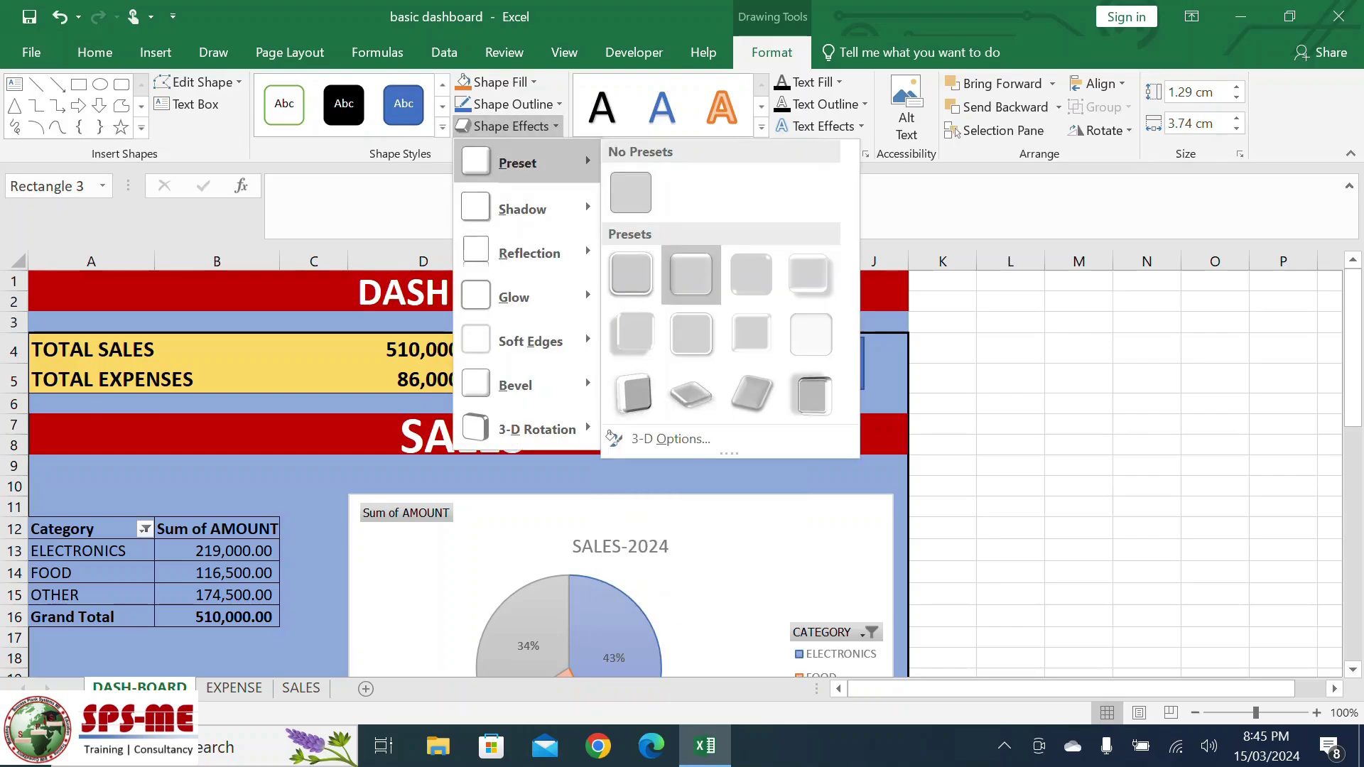
left_click(691, 274)
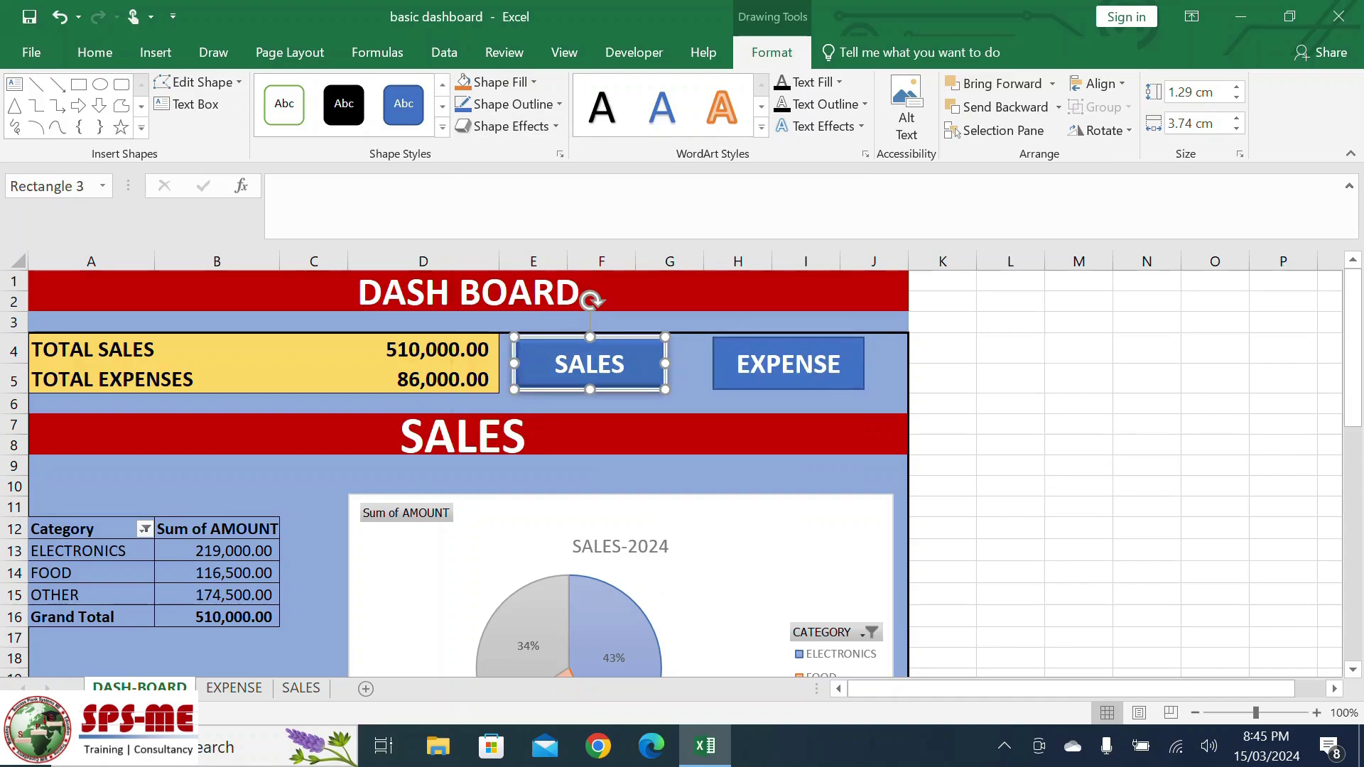
left_click(1011, 444)
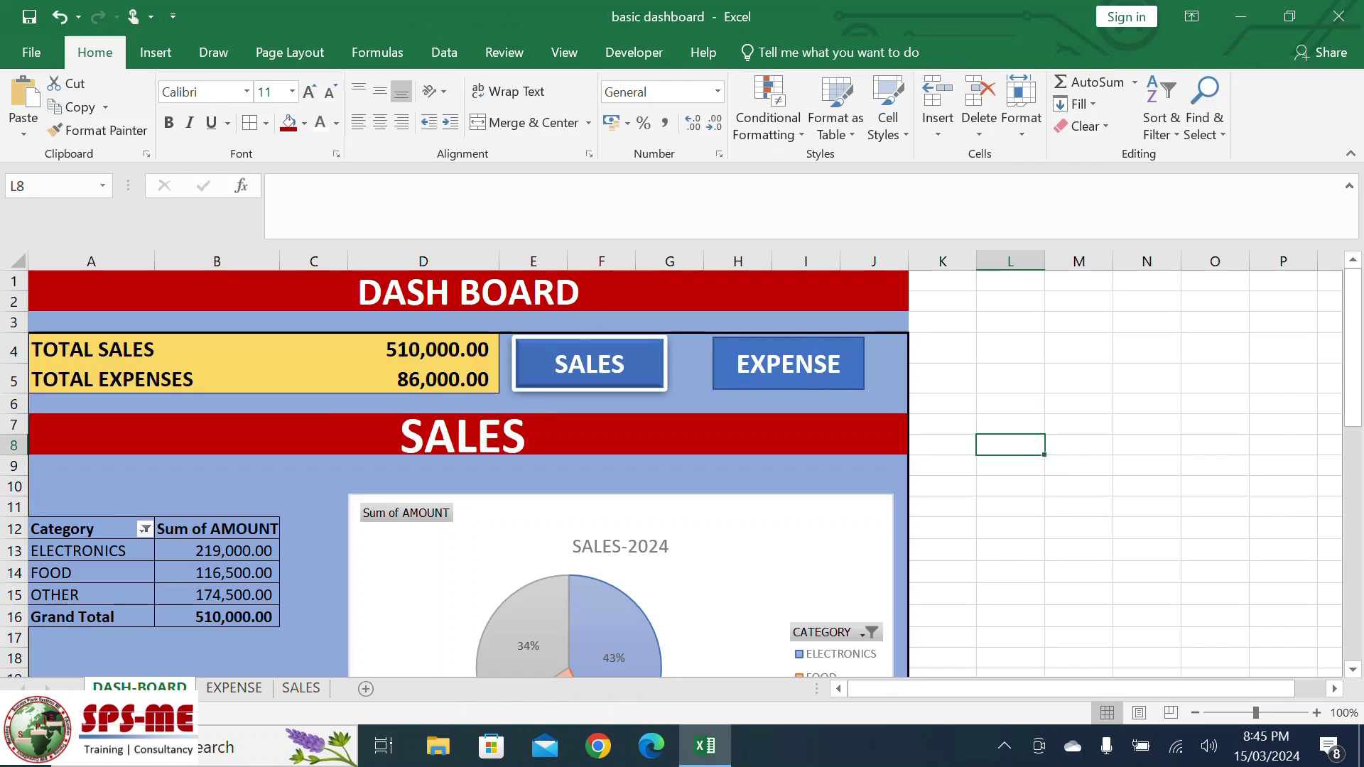
Apply the first Preset shape effect, beveled with a white outline, to the EXPENSE rectangle.
left_click(789, 364)
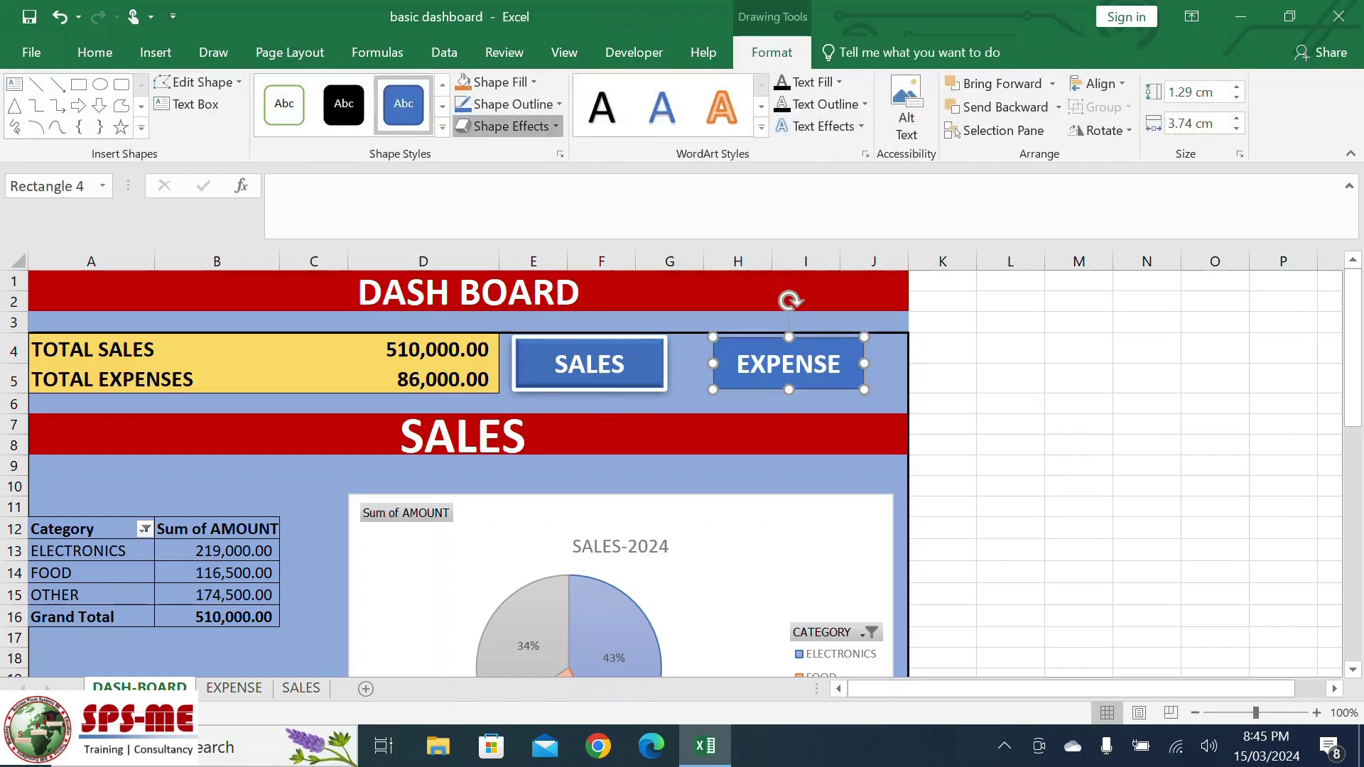
left_click(506, 126)
mouse_move(517, 163)
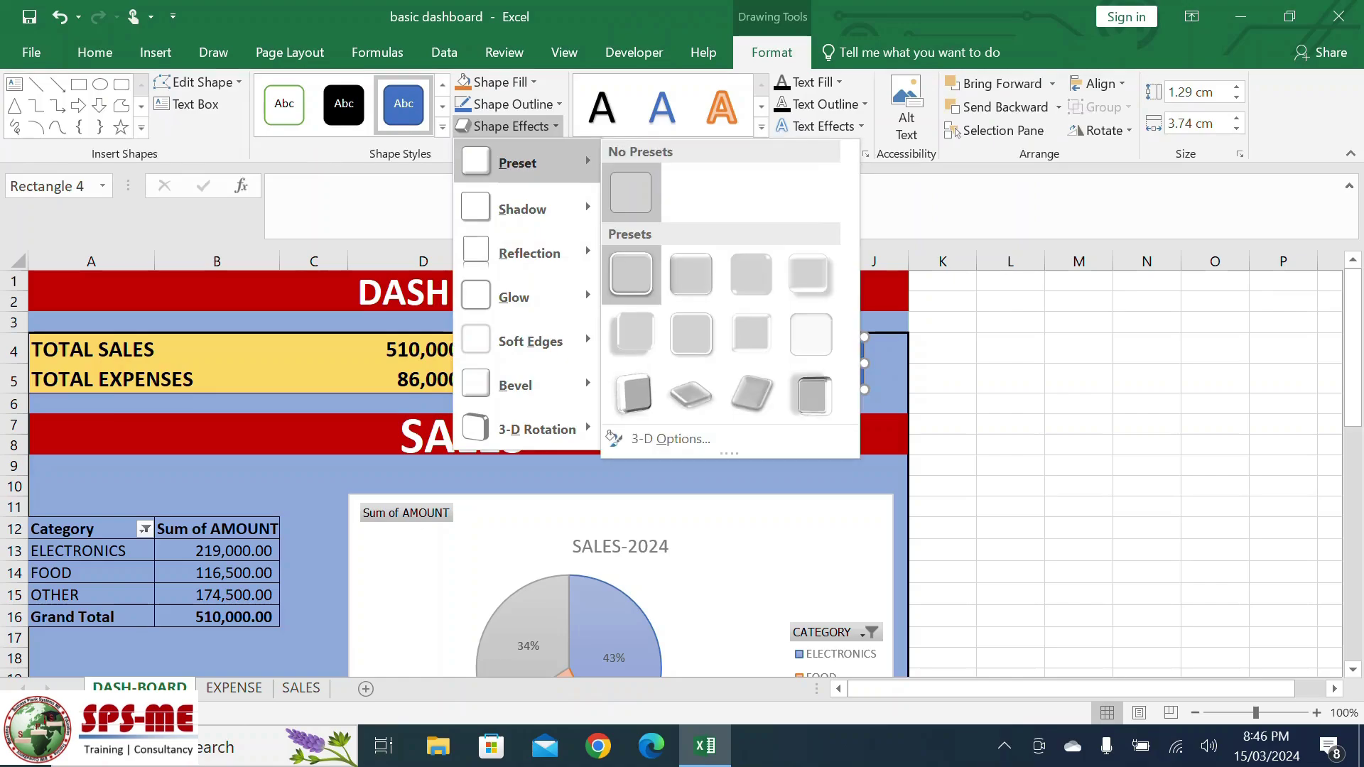
left_click(631, 274)
left_click(1147, 594)
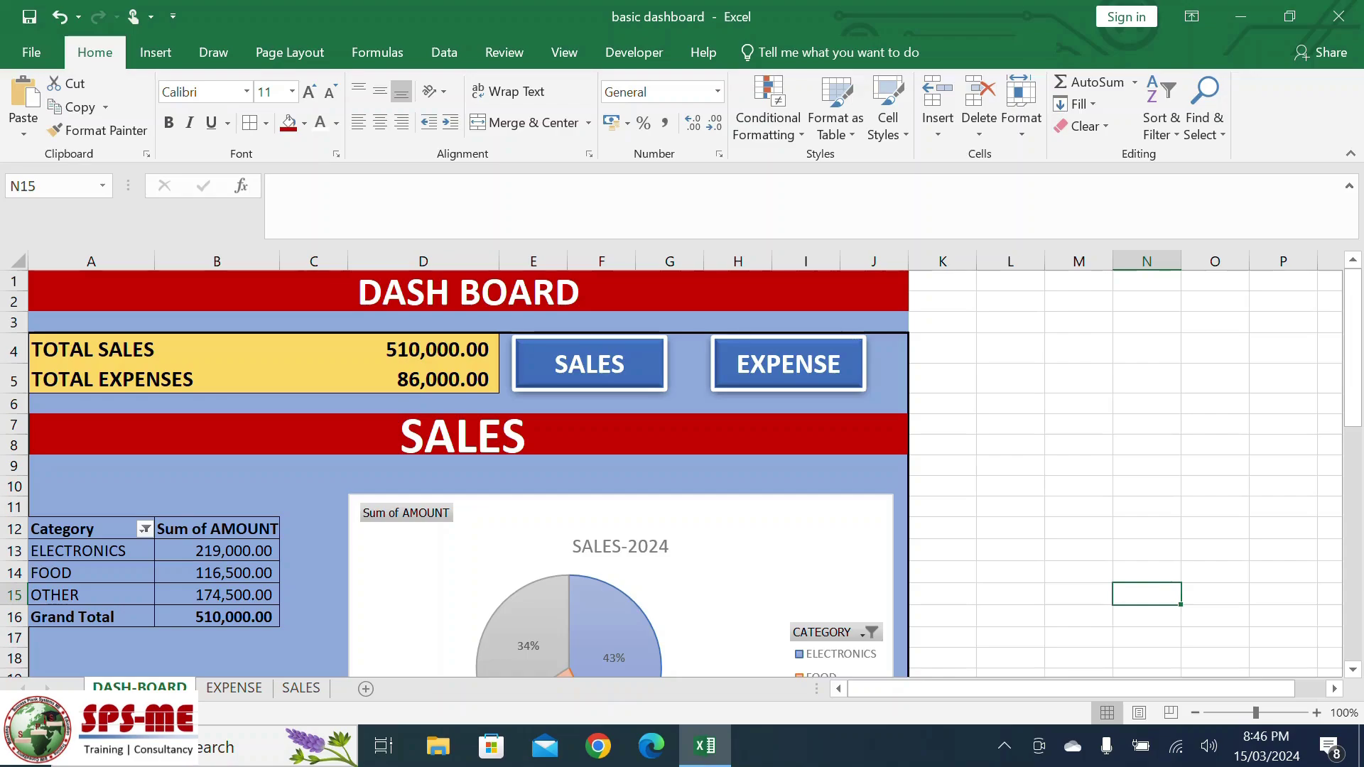
Hyperlink the SALES rectangle to cell A1 of the SALES sheet in this workbook.
left_click(590, 341, "ctrl")
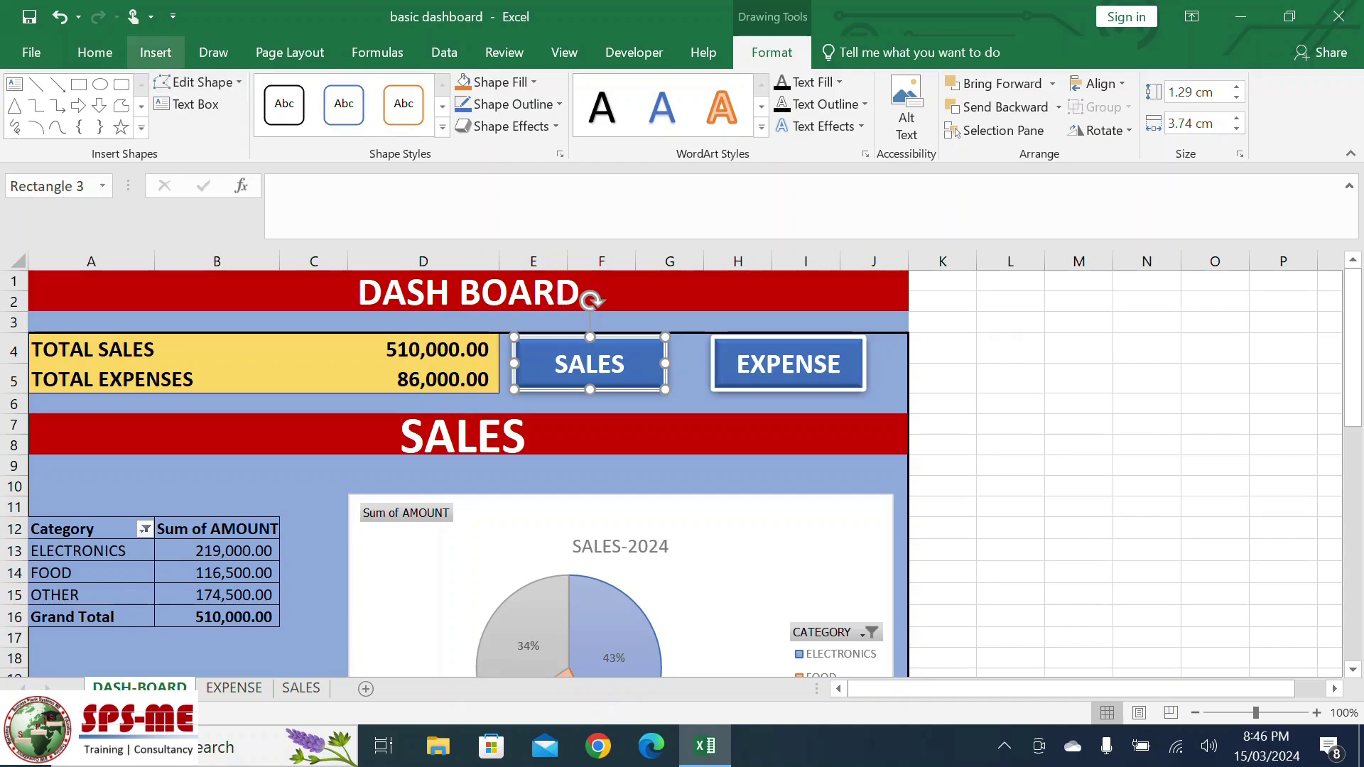
left_click(155, 51)
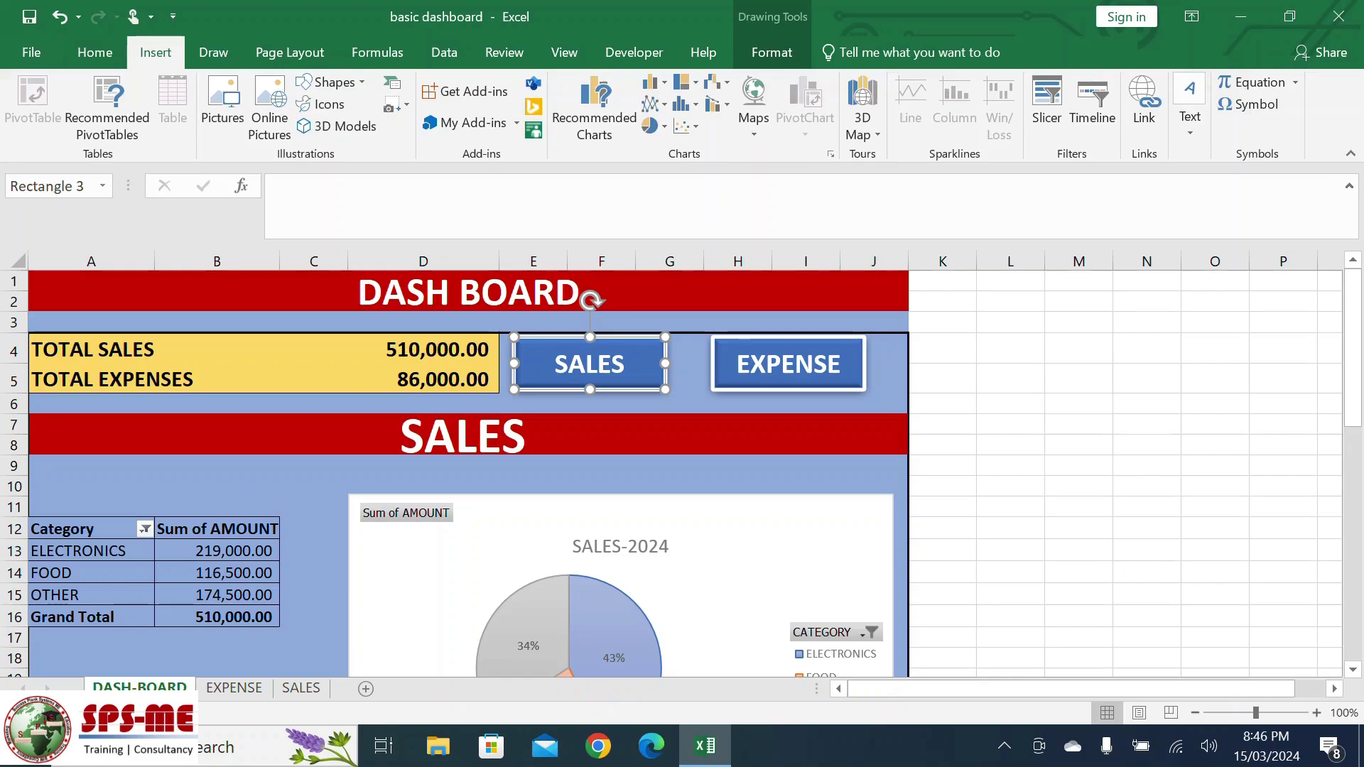
left_click(1144, 106)
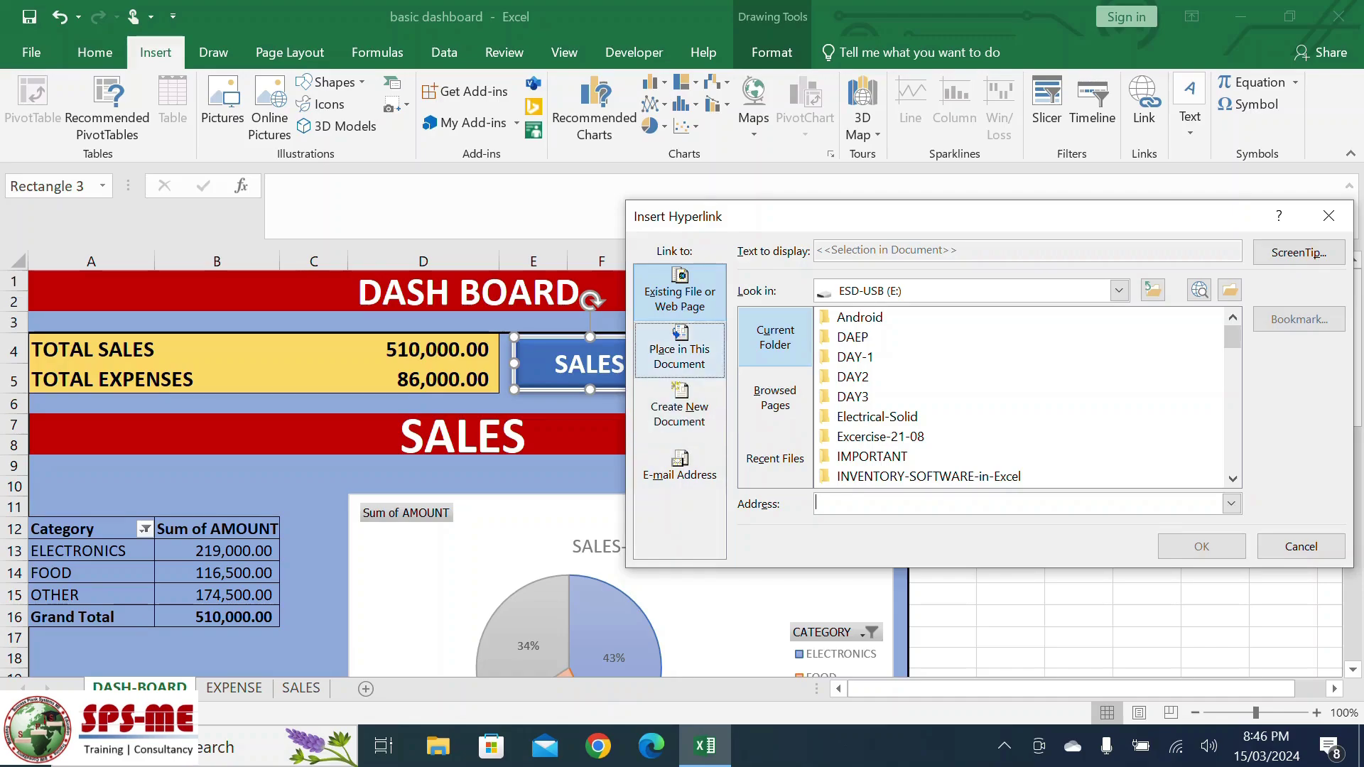
left_click(679, 350)
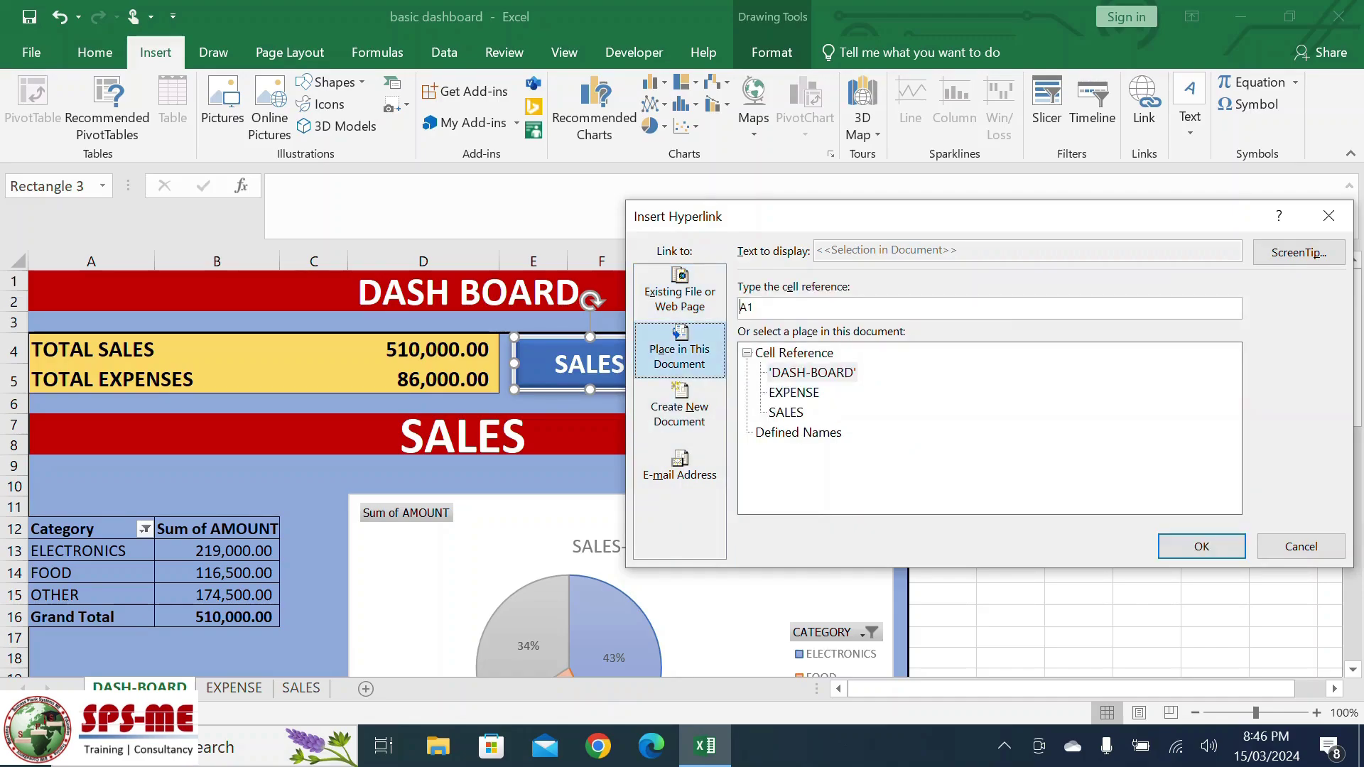
left_click(786, 413)
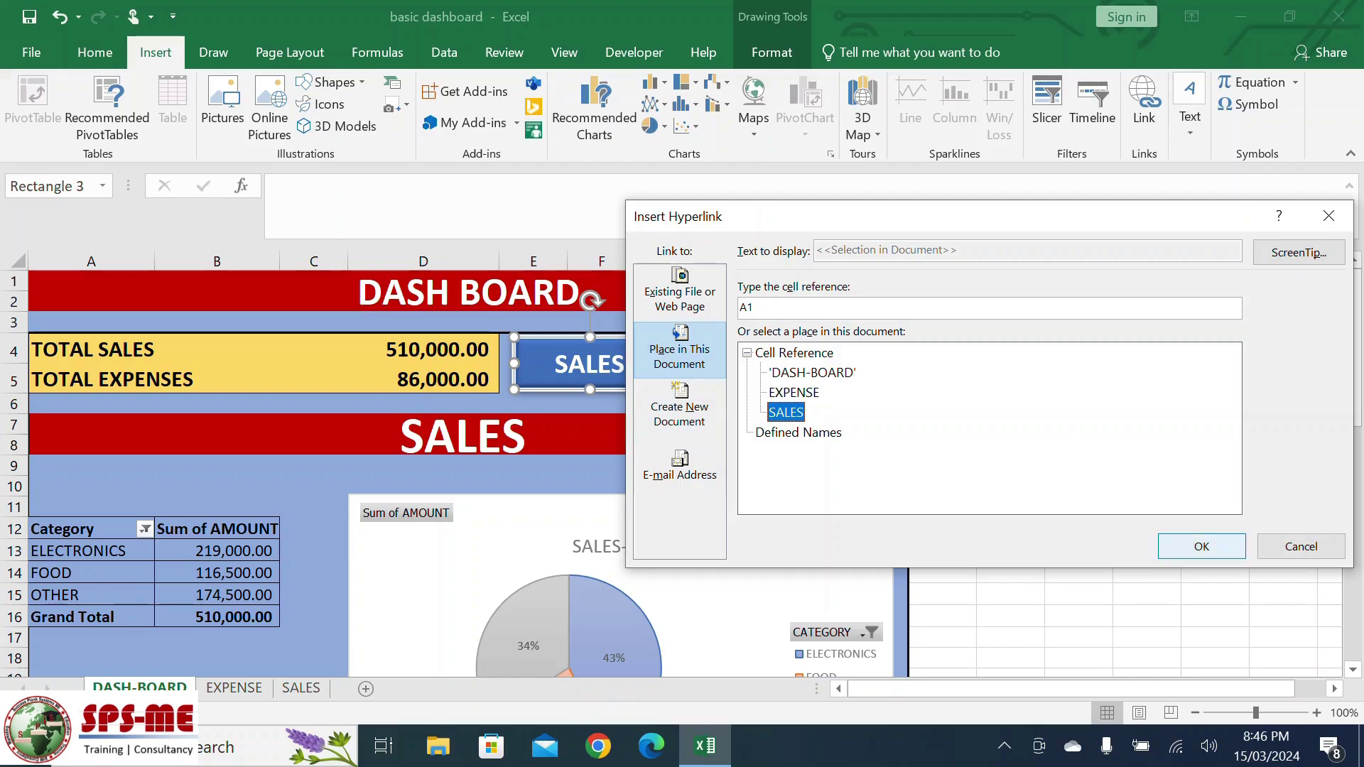
left_click(1202, 547)
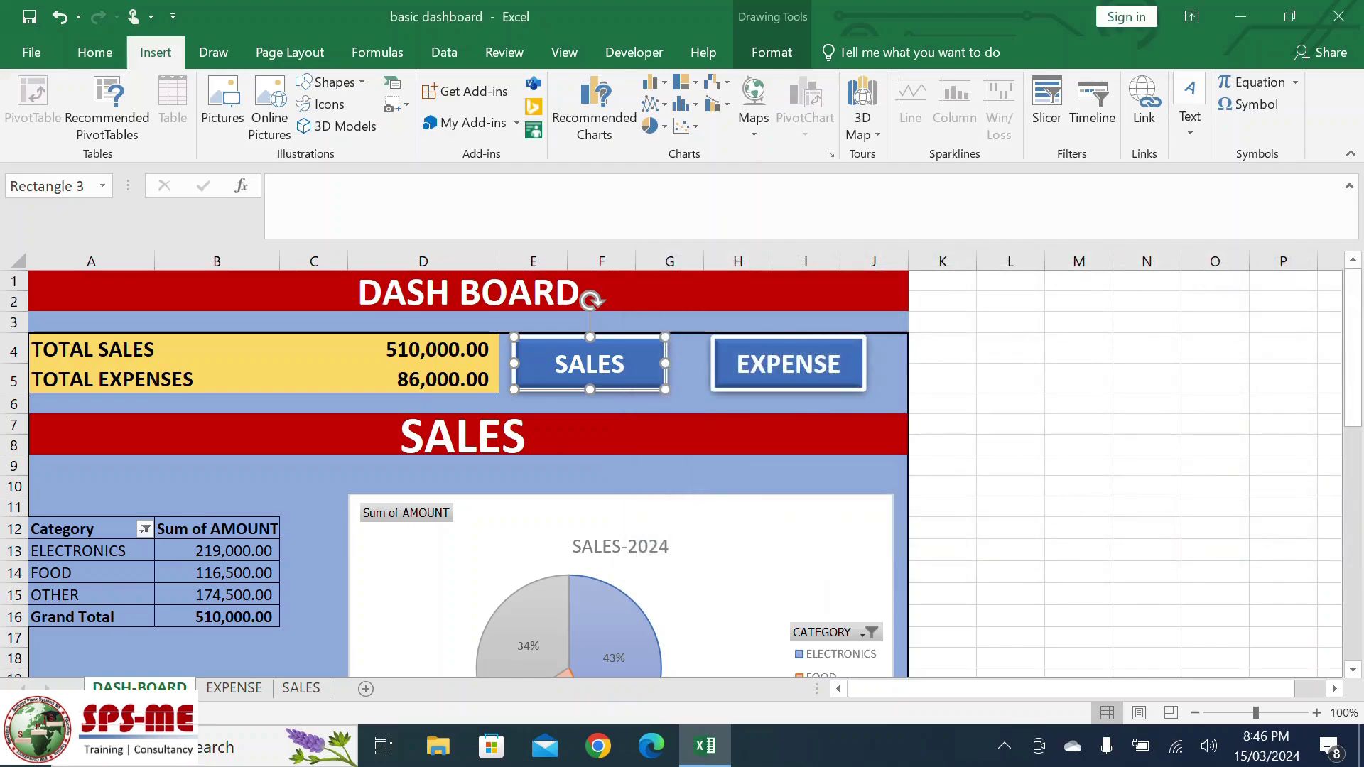
left_click(1078, 487)
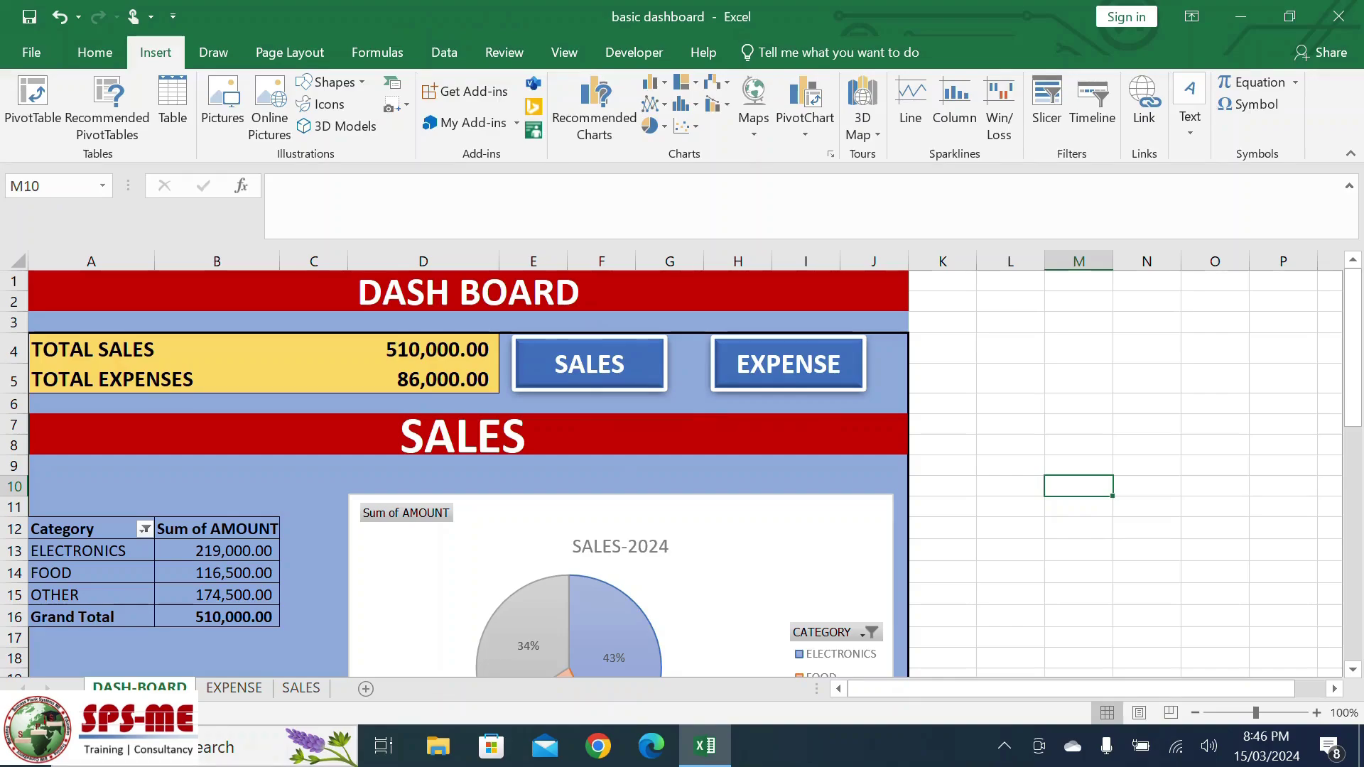
Hyperlink the EXPENSE rectangle to cell A1 of the EXPENSE sheet in this workbook.
left_click(789, 364, "ctrl")
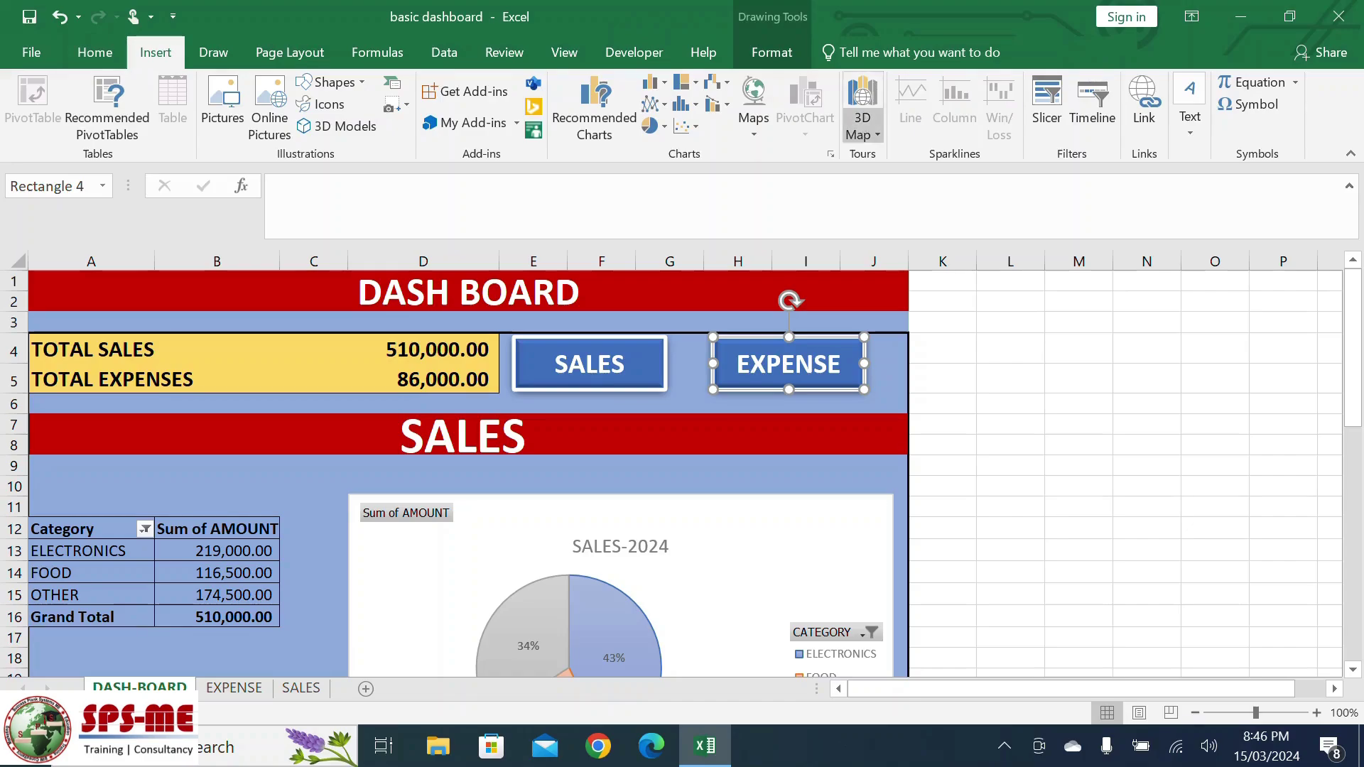
left_click(1144, 107)
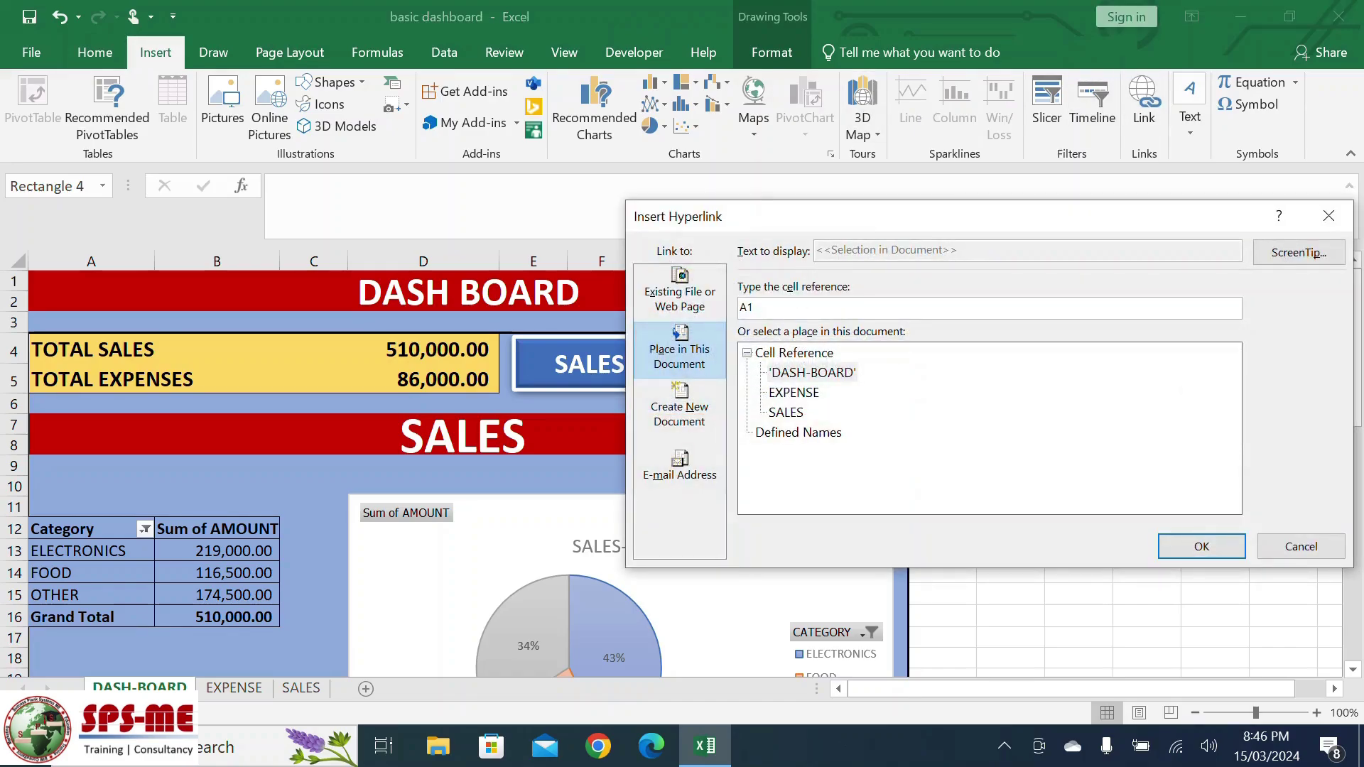
left_click(794, 393)
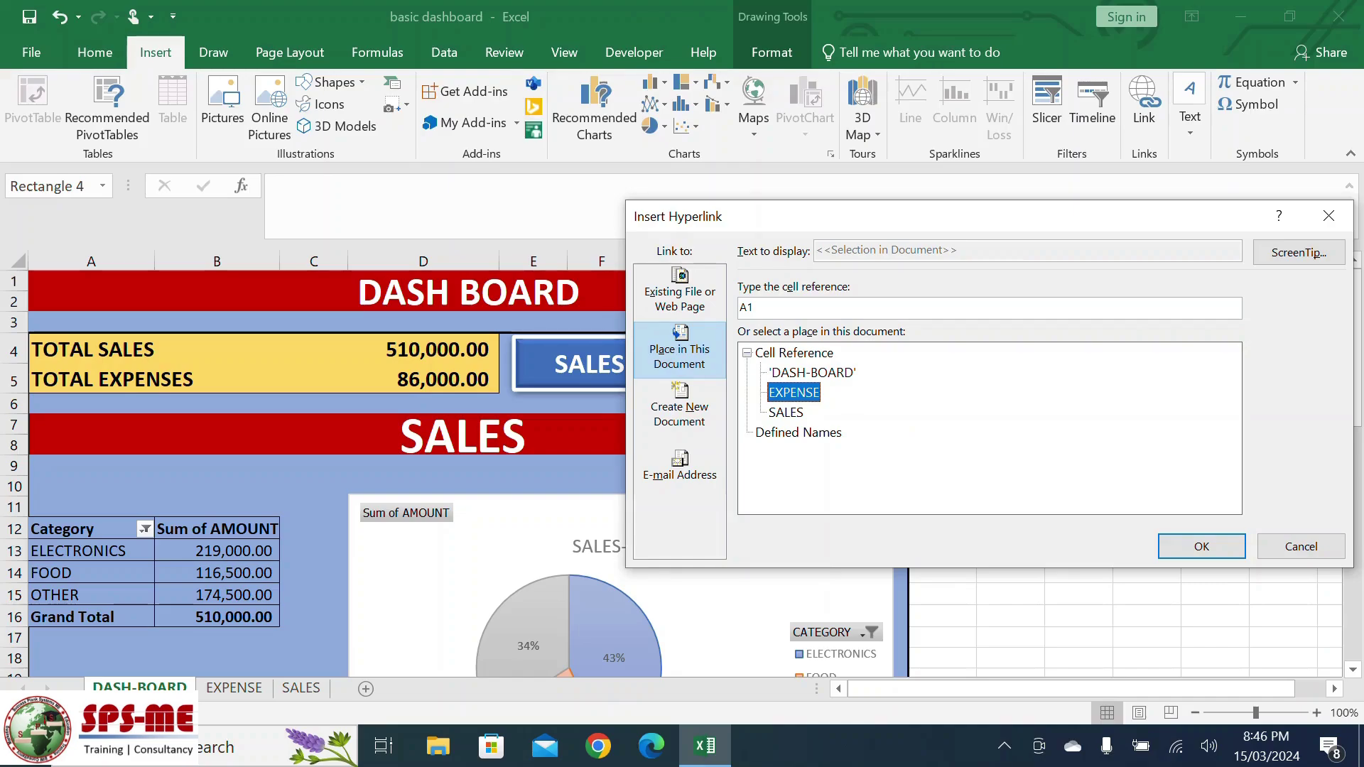
left_click(1202, 546)
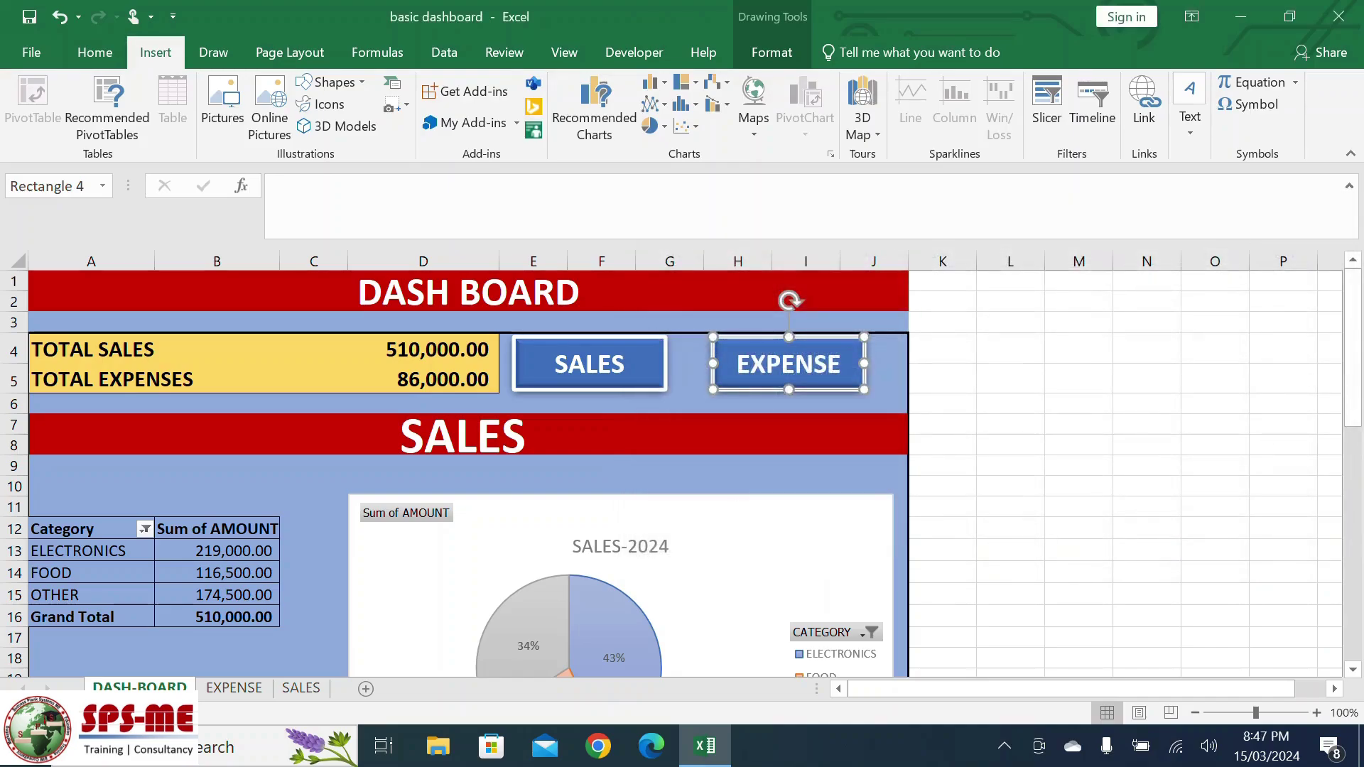
left_click(1010, 550)
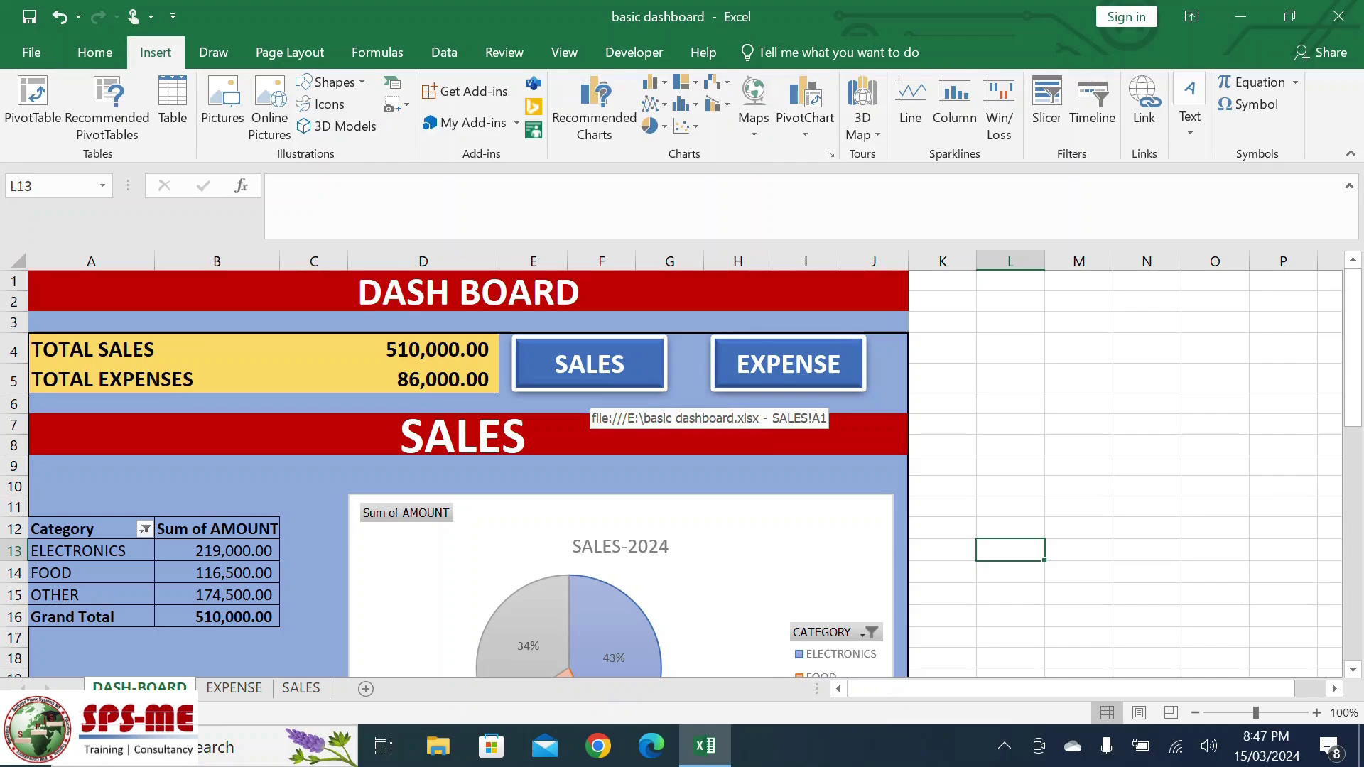
Draw a left block arrow about 4.3 cm wide and 1.9 cm high beside the table on the SALES sheet.
left_click(590, 384)
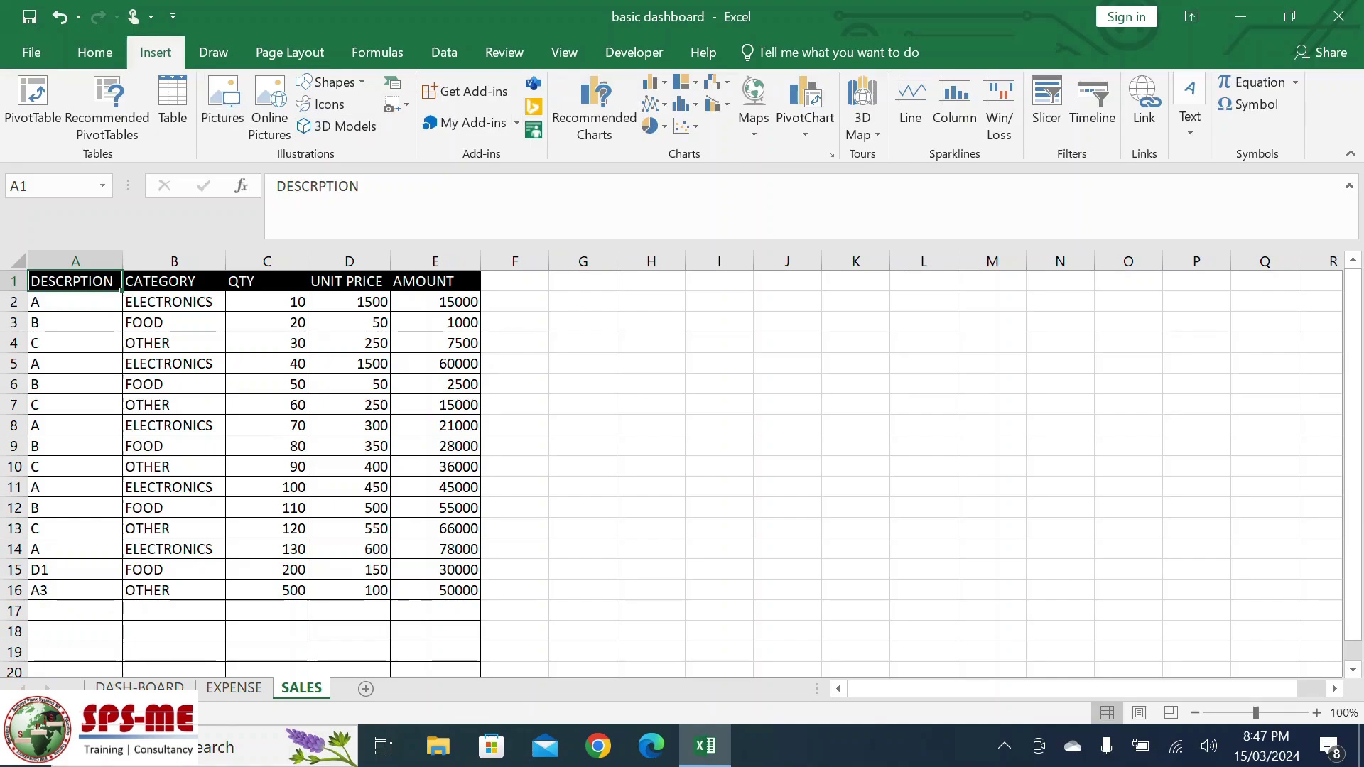
left_click(330, 82)
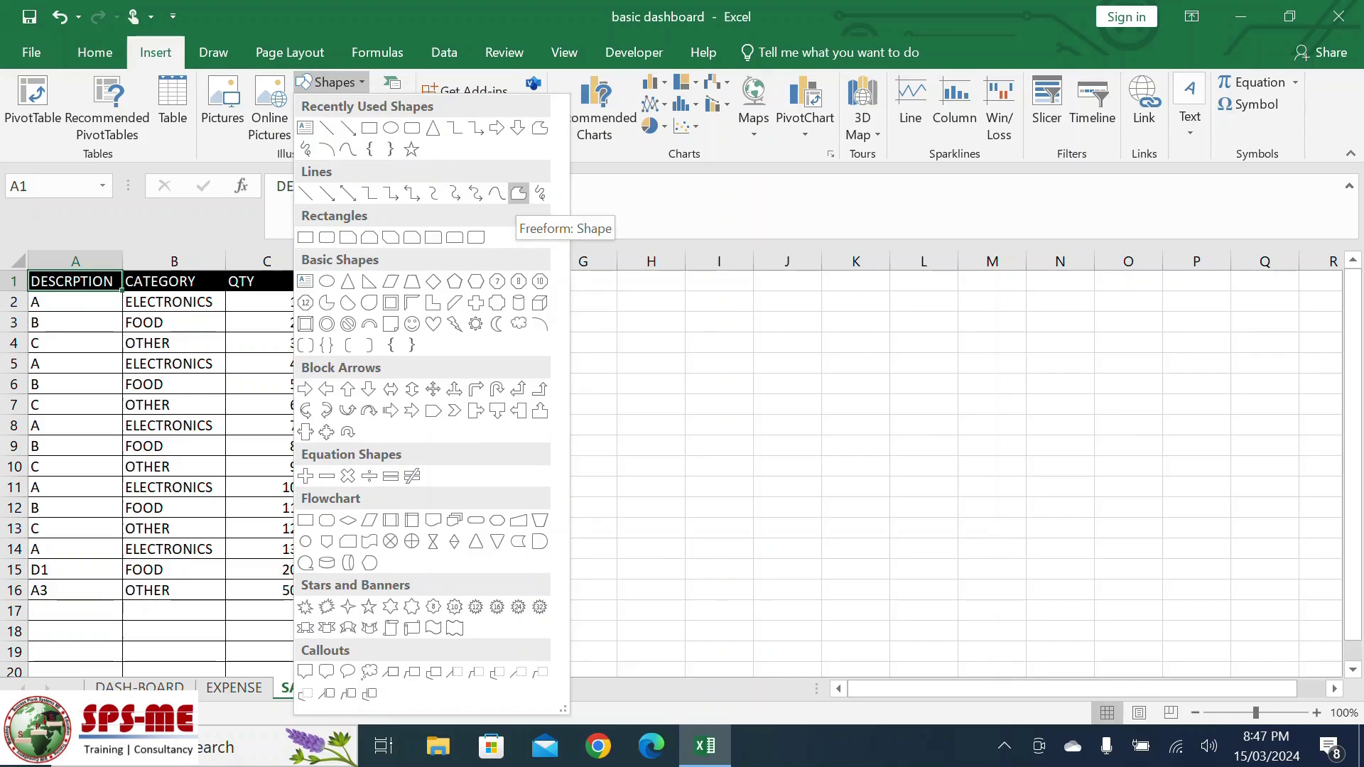
left_click(326, 389)
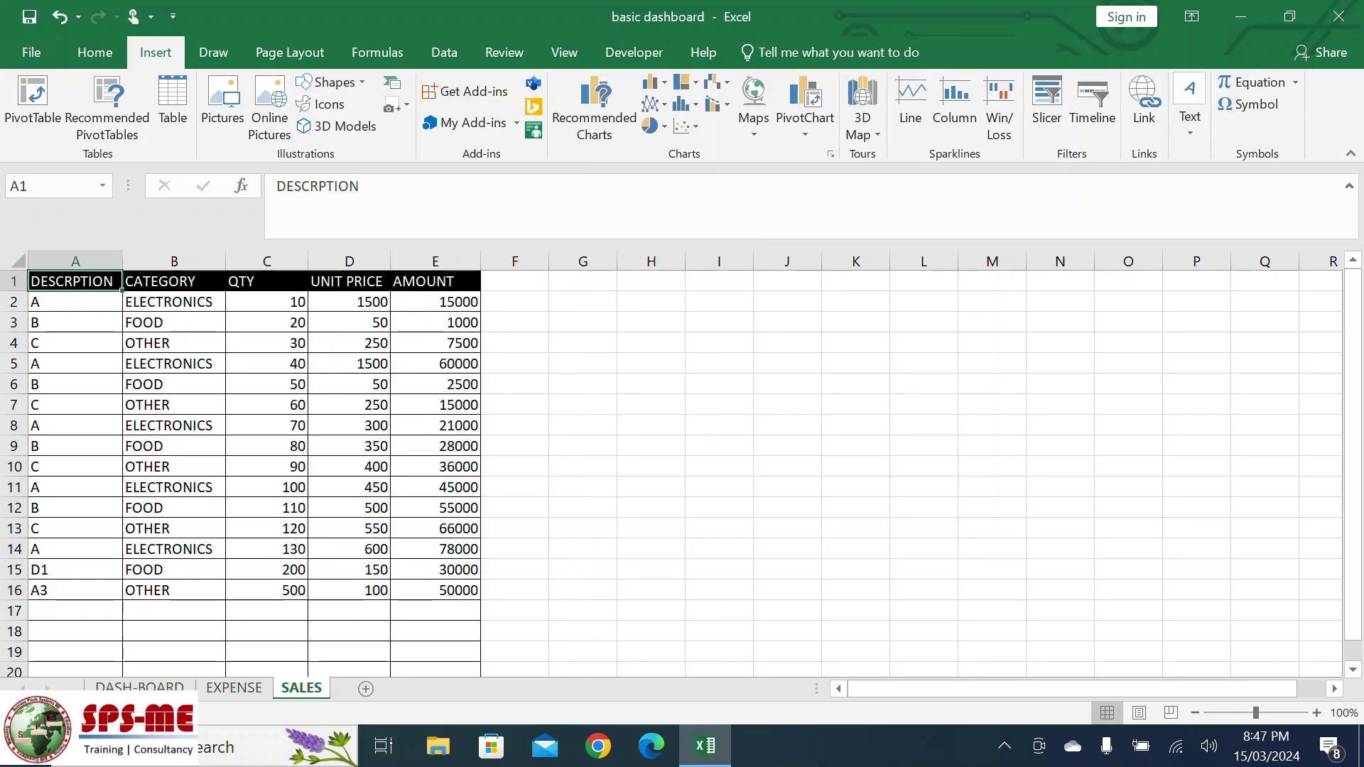
left_click_drag(582, 280, 759, 360)
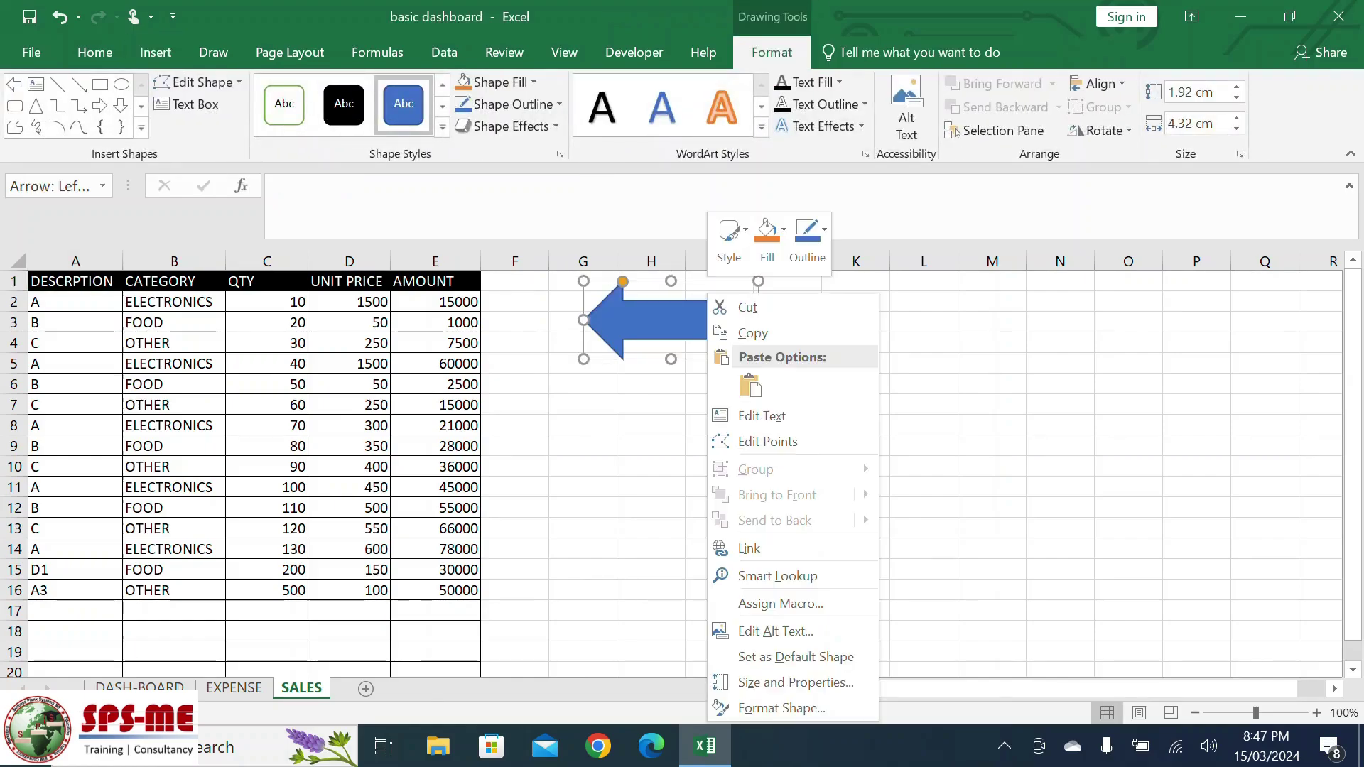
Label the arrow DASH BOARD and centre its text horizontally and vertically.
right_click(708, 292)
left_click(762, 416)
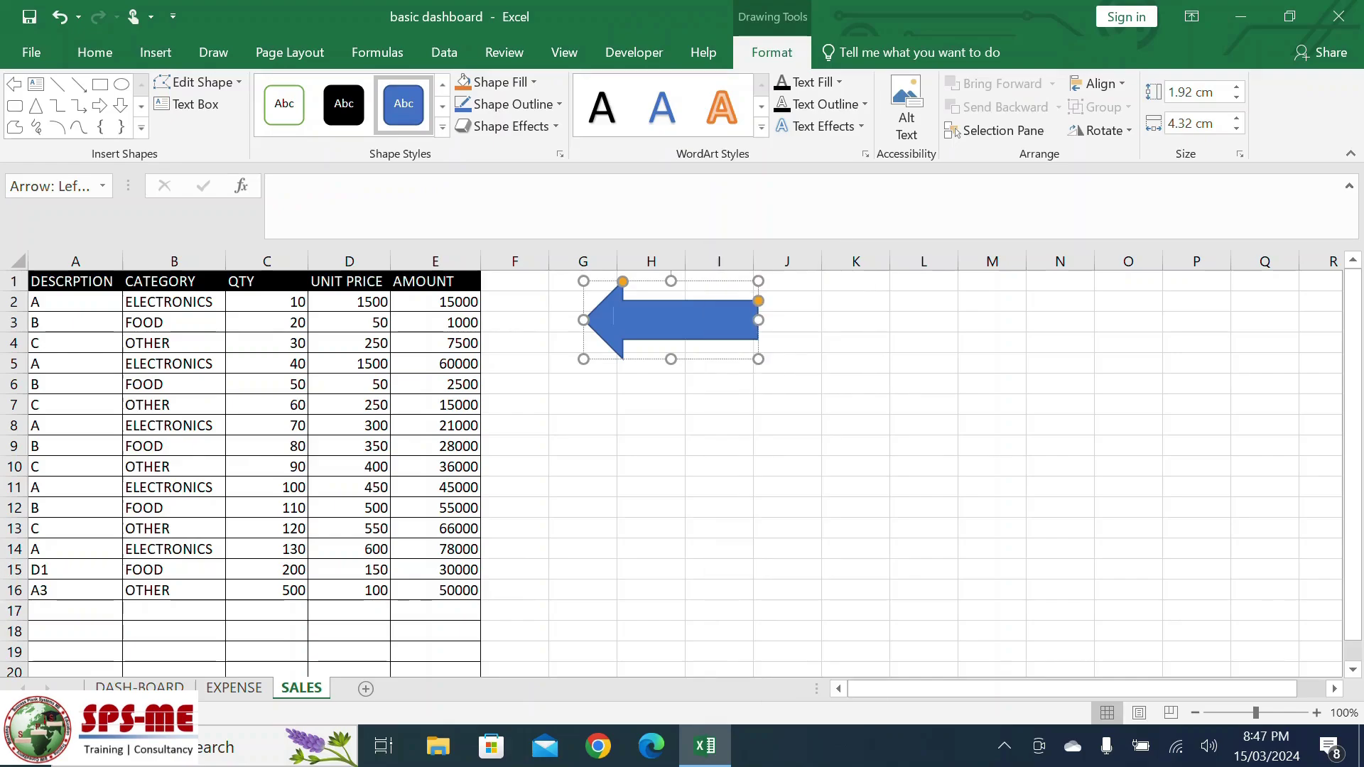
type("DASH BOARD")
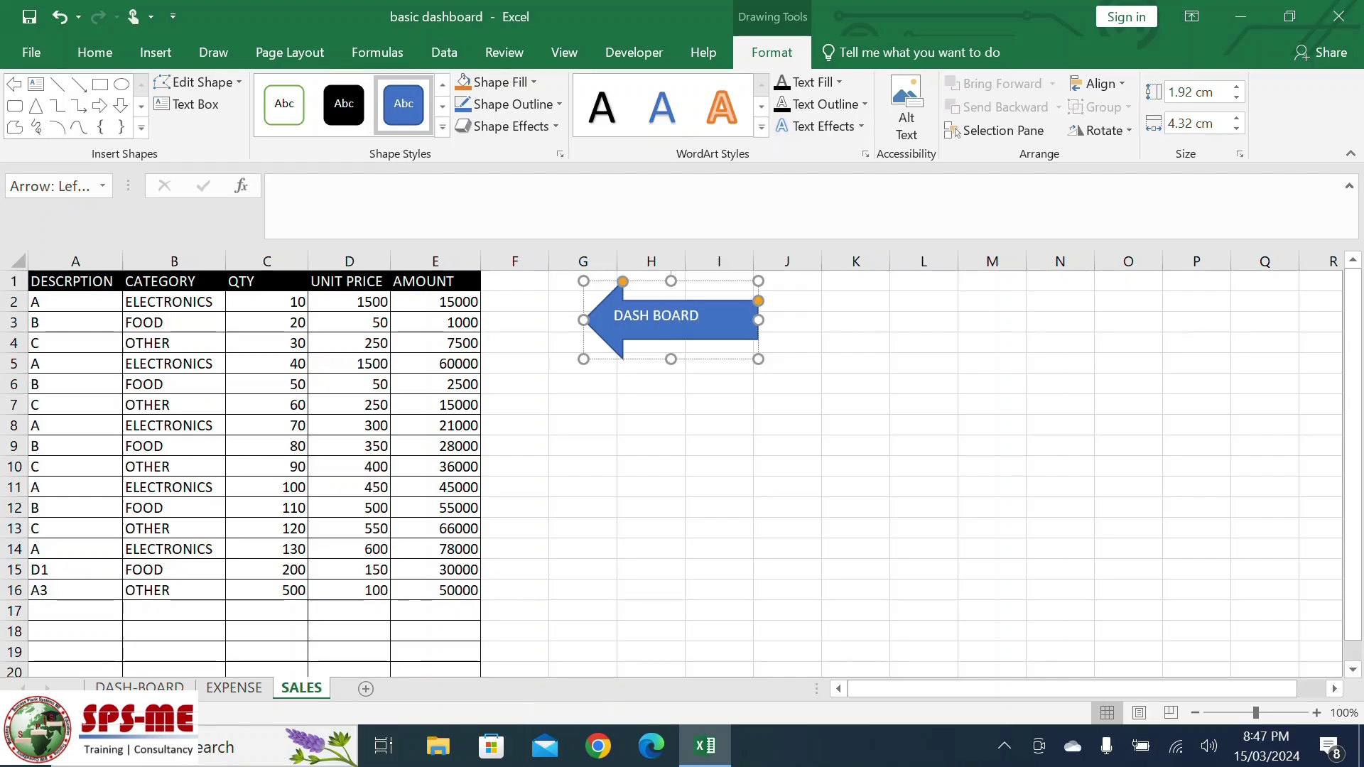
left_click(95, 52)
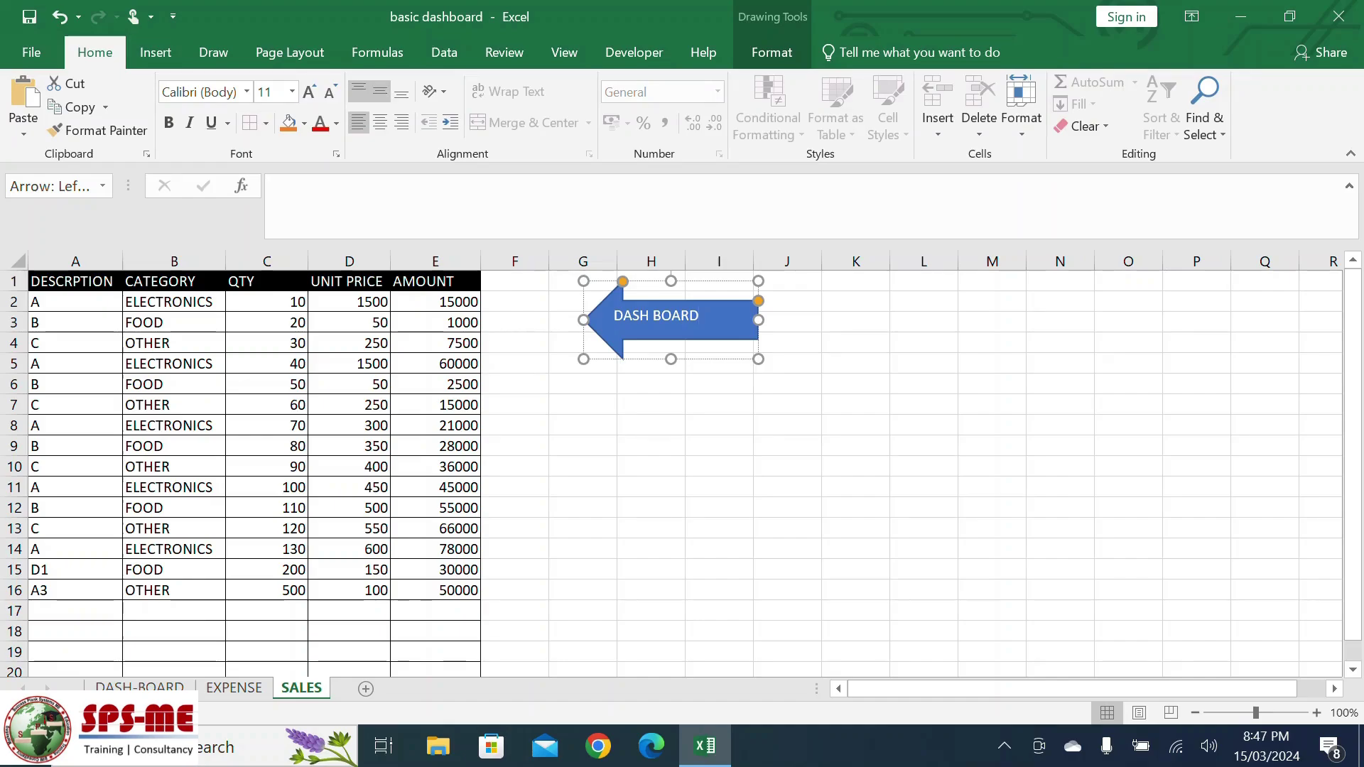
left_click(380, 91)
left_click(381, 122)
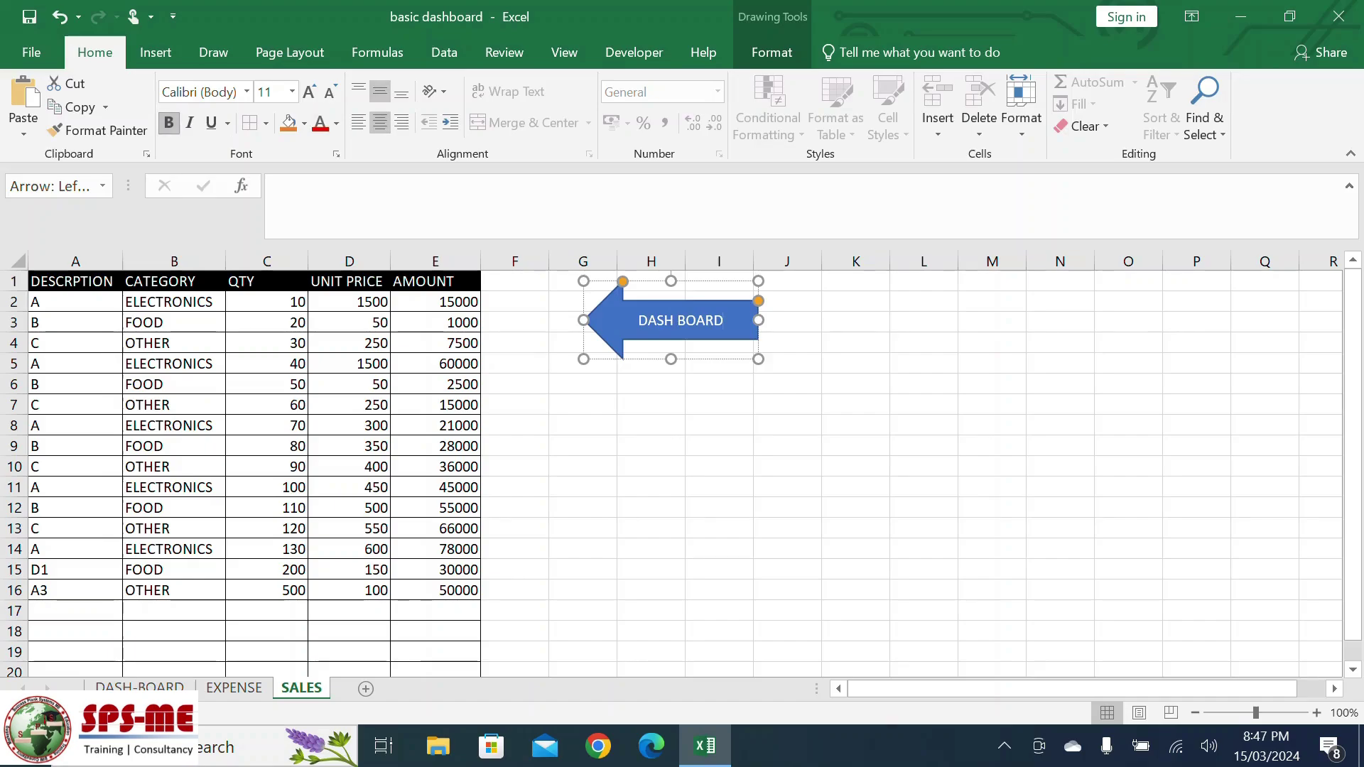
left_click(855, 405)
Apply the fifth Preset shape effect, beveled with a slanted shadow, to the DASH BOARD arrow.
left_click(681, 321)
left_click(771, 52)
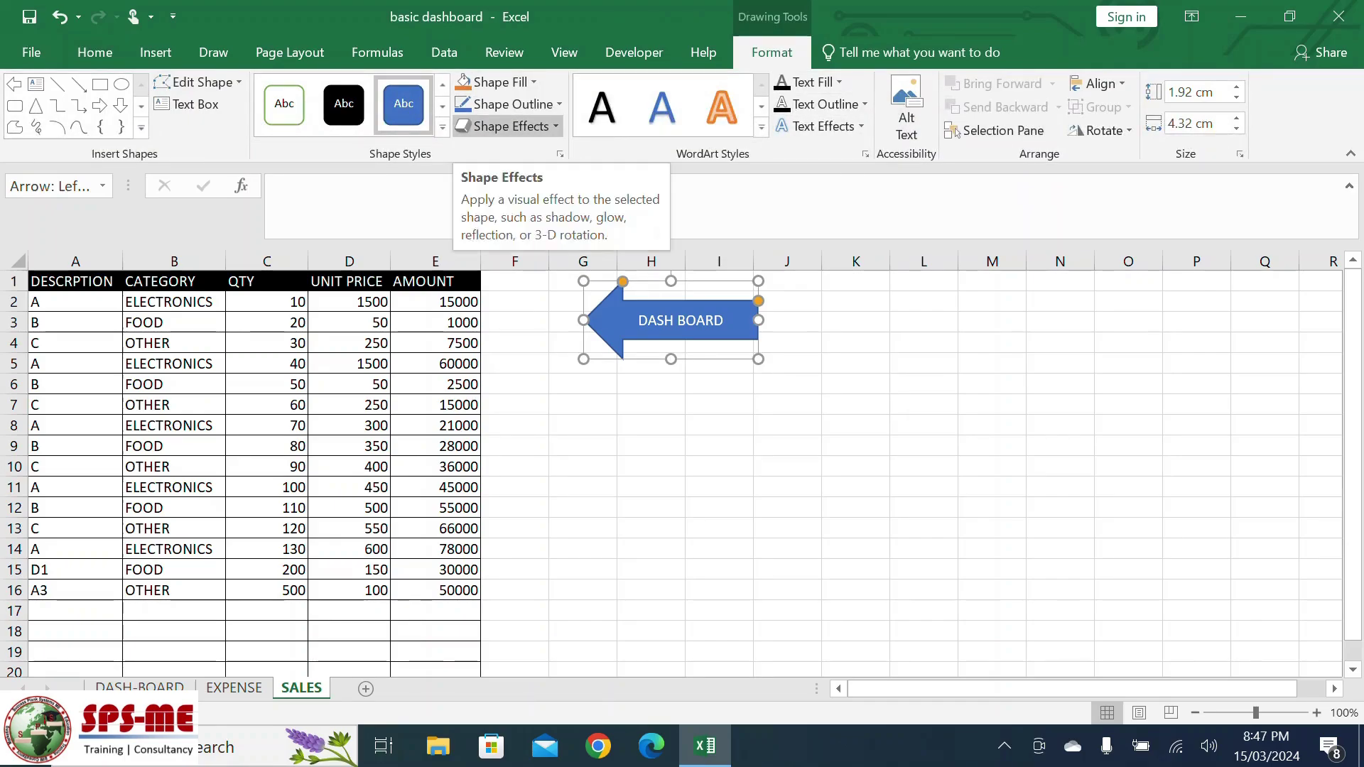
left_click(506, 126)
mouse_move(518, 163)
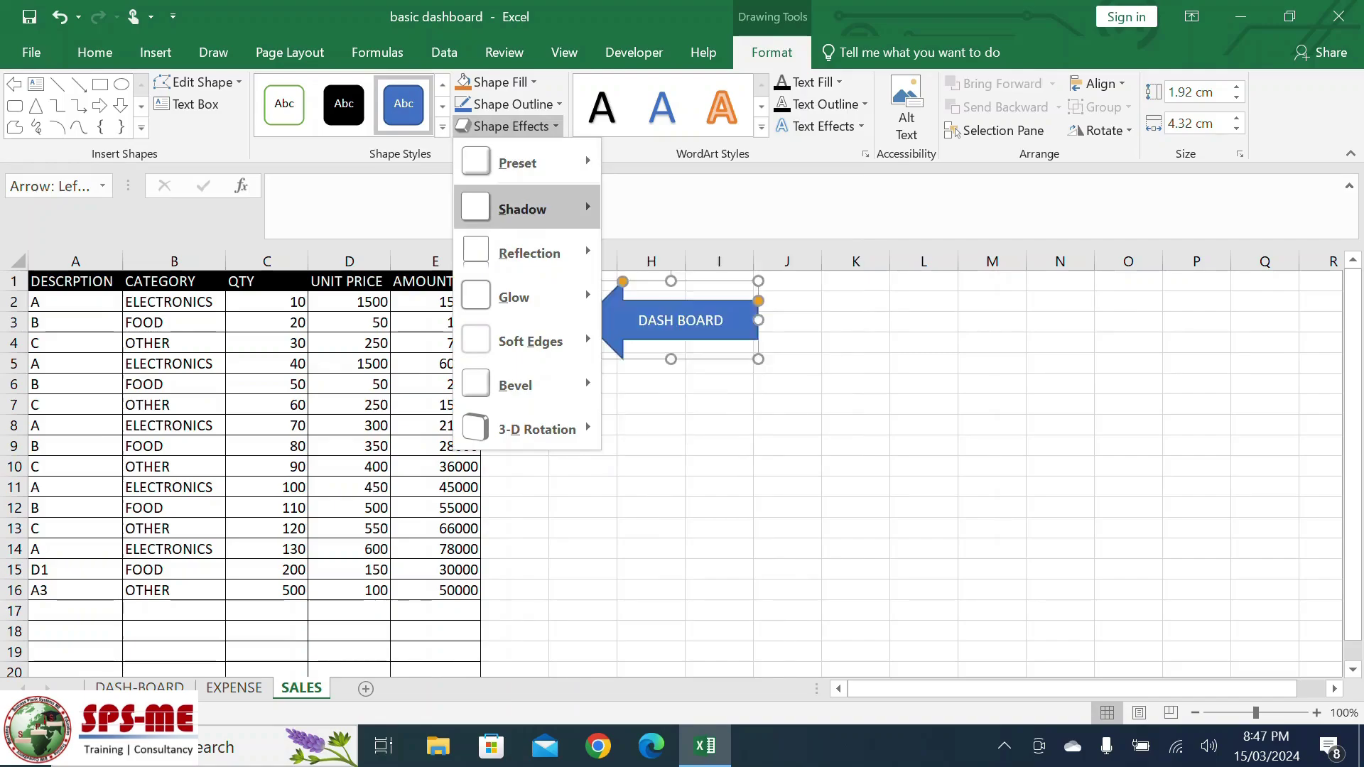
mouse_move(523, 209)
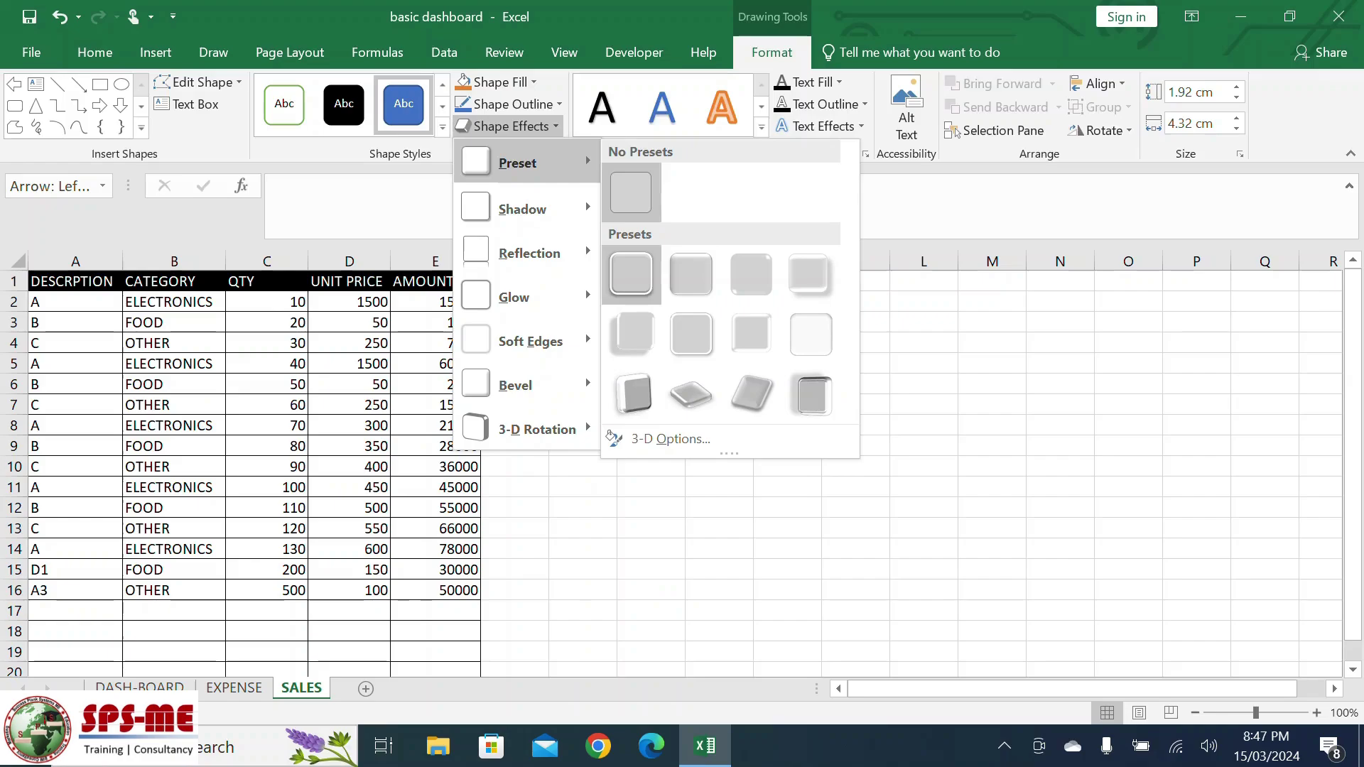
left_click(631, 334)
left_click(650, 508)
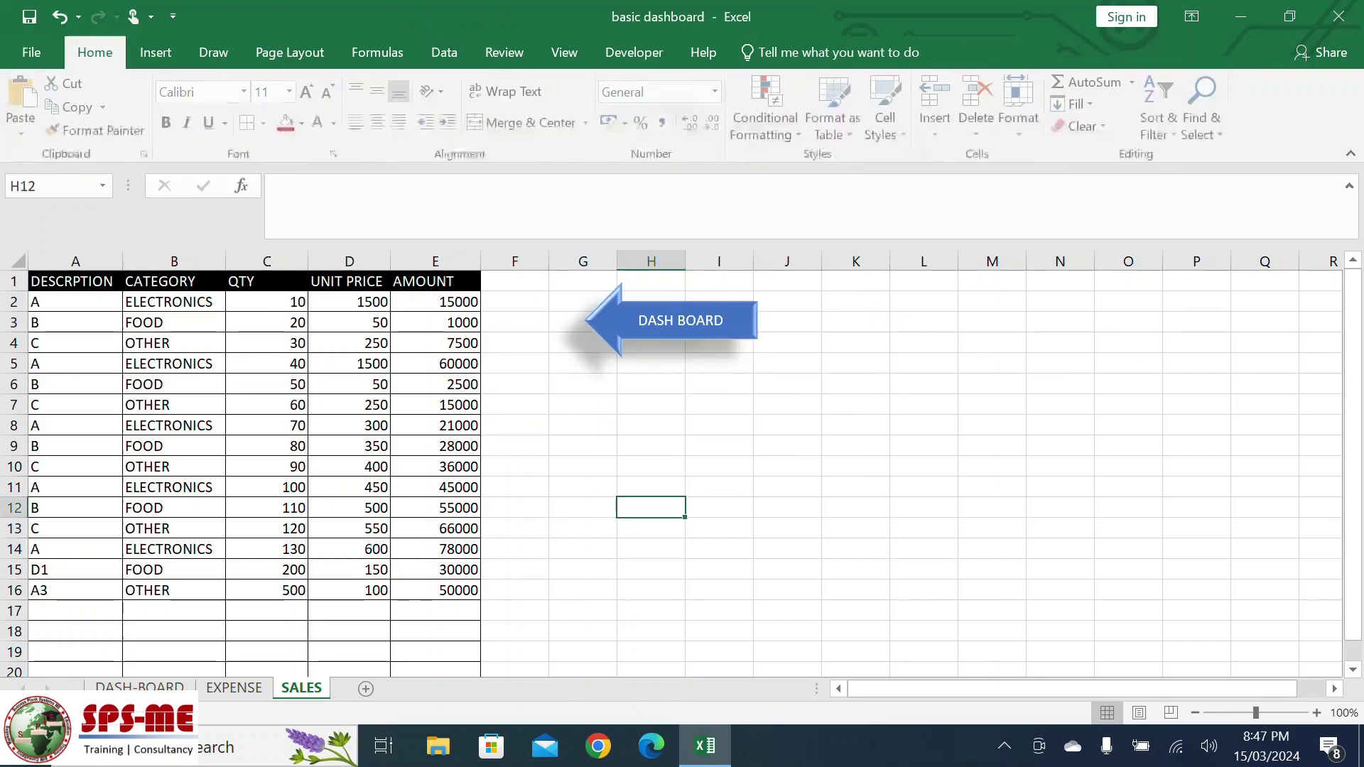
Copy the DASH BOARD arrow to the EXPENSE sheet and place it beside the table's header, over columns E to H.
left_click(681, 320)
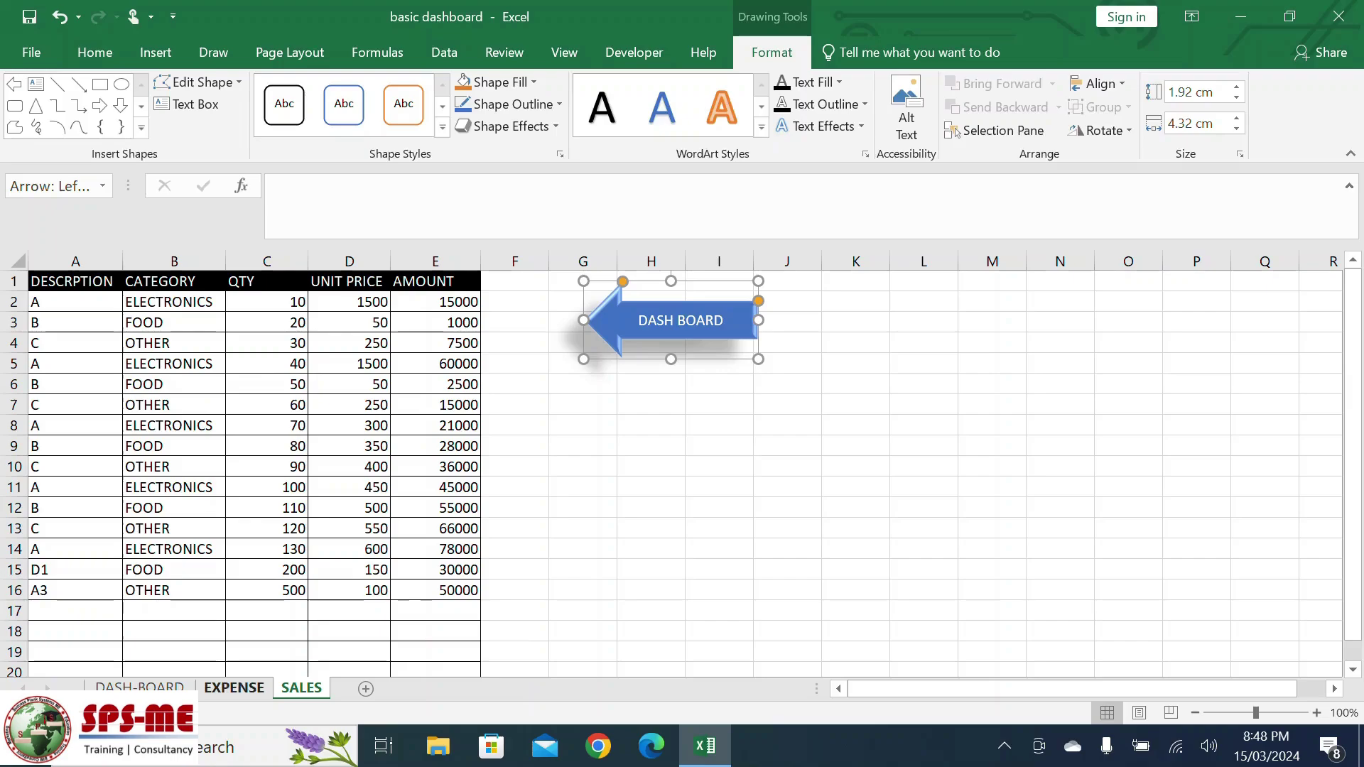
left_click(233, 688)
scroll(682, 469, "up", 14)
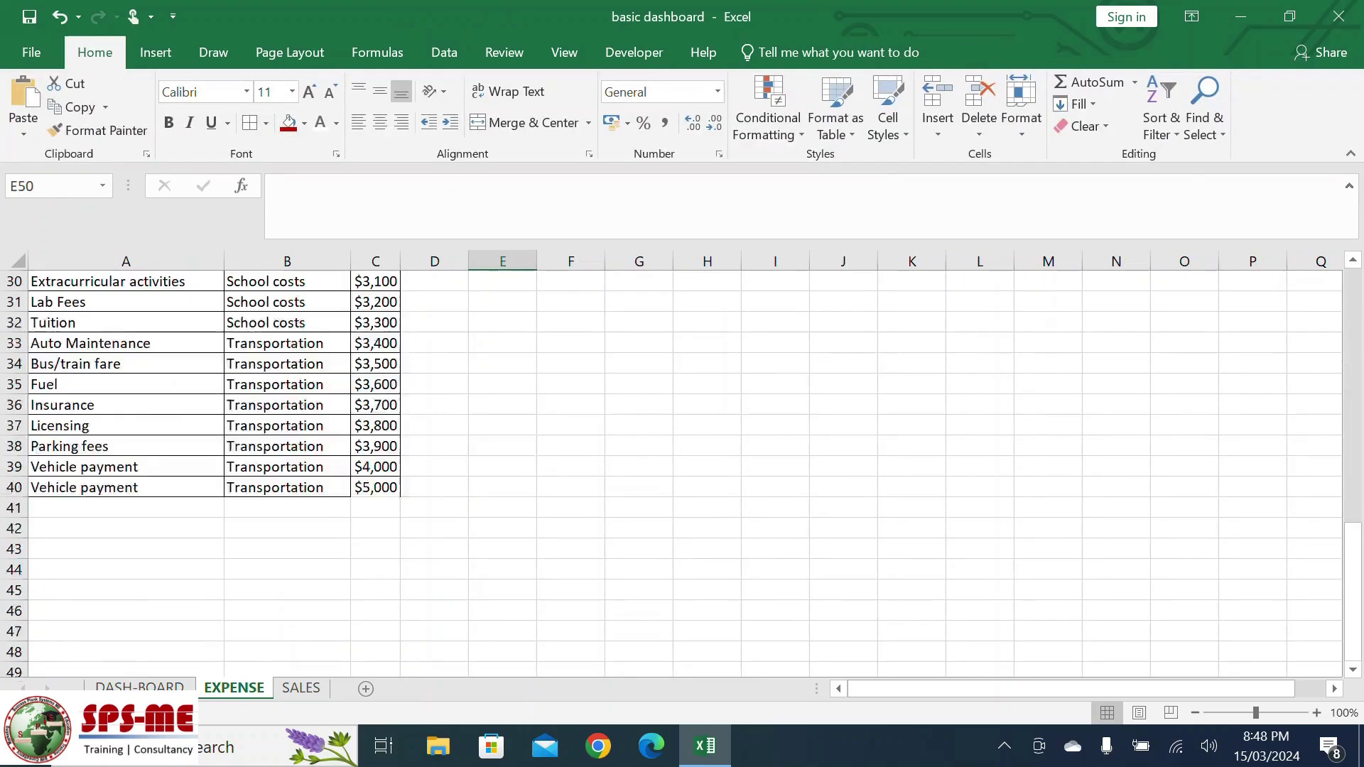
left_click(570, 391)
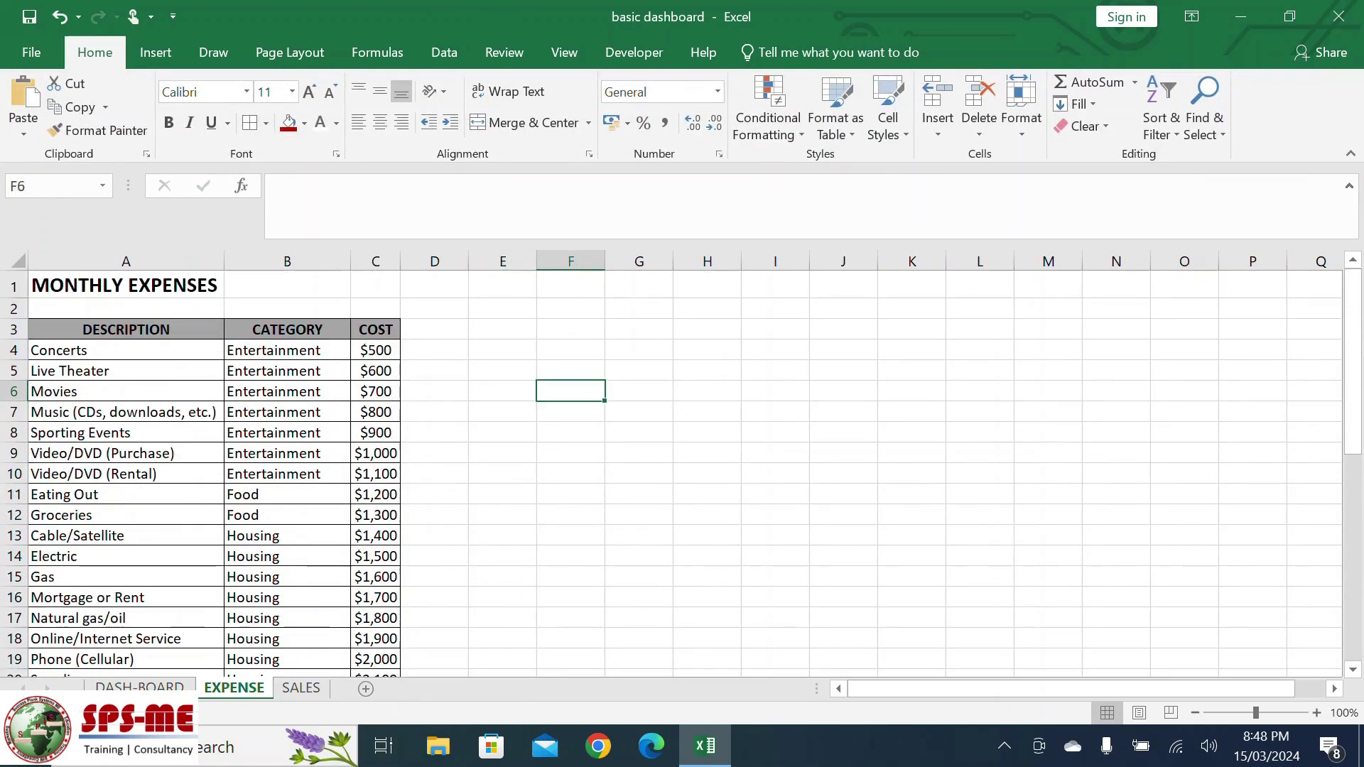
key("ctrl+v")
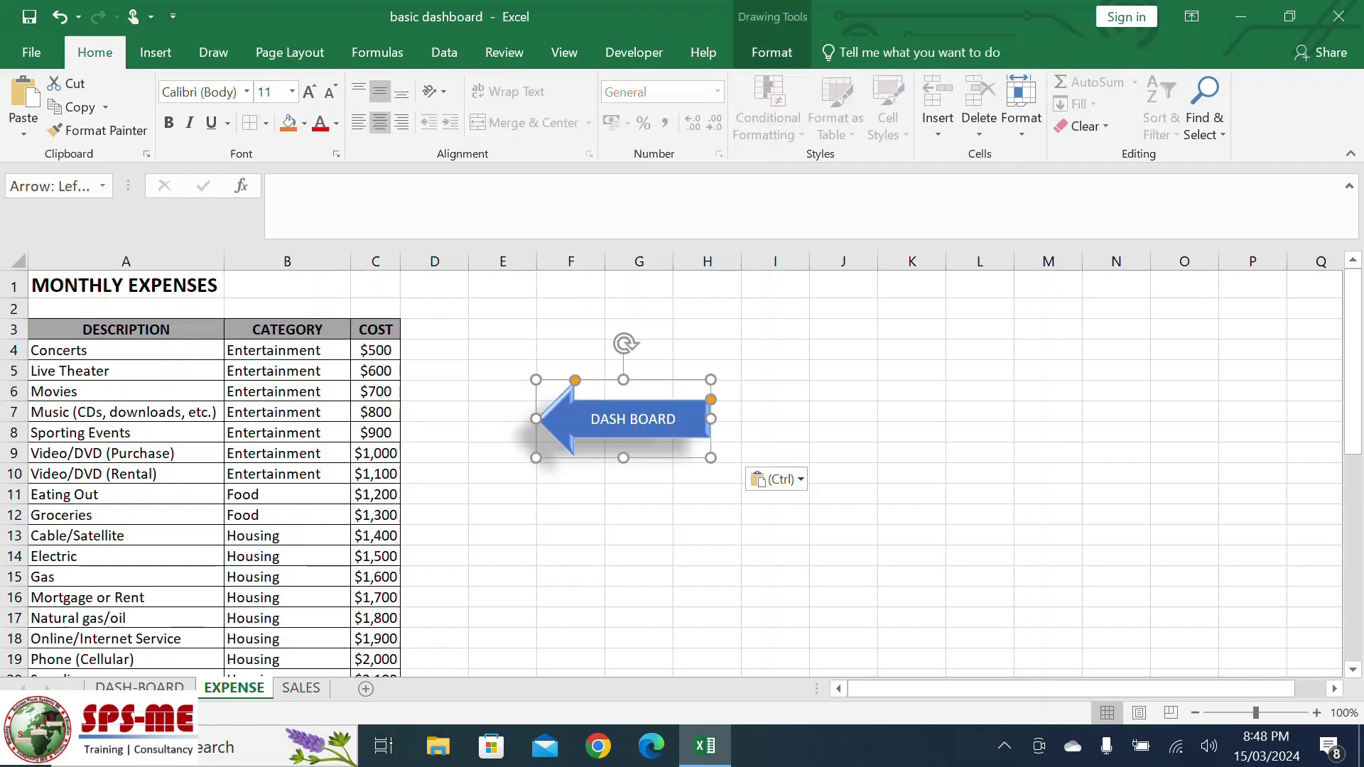
left_click_drag(619, 408, 591, 342)
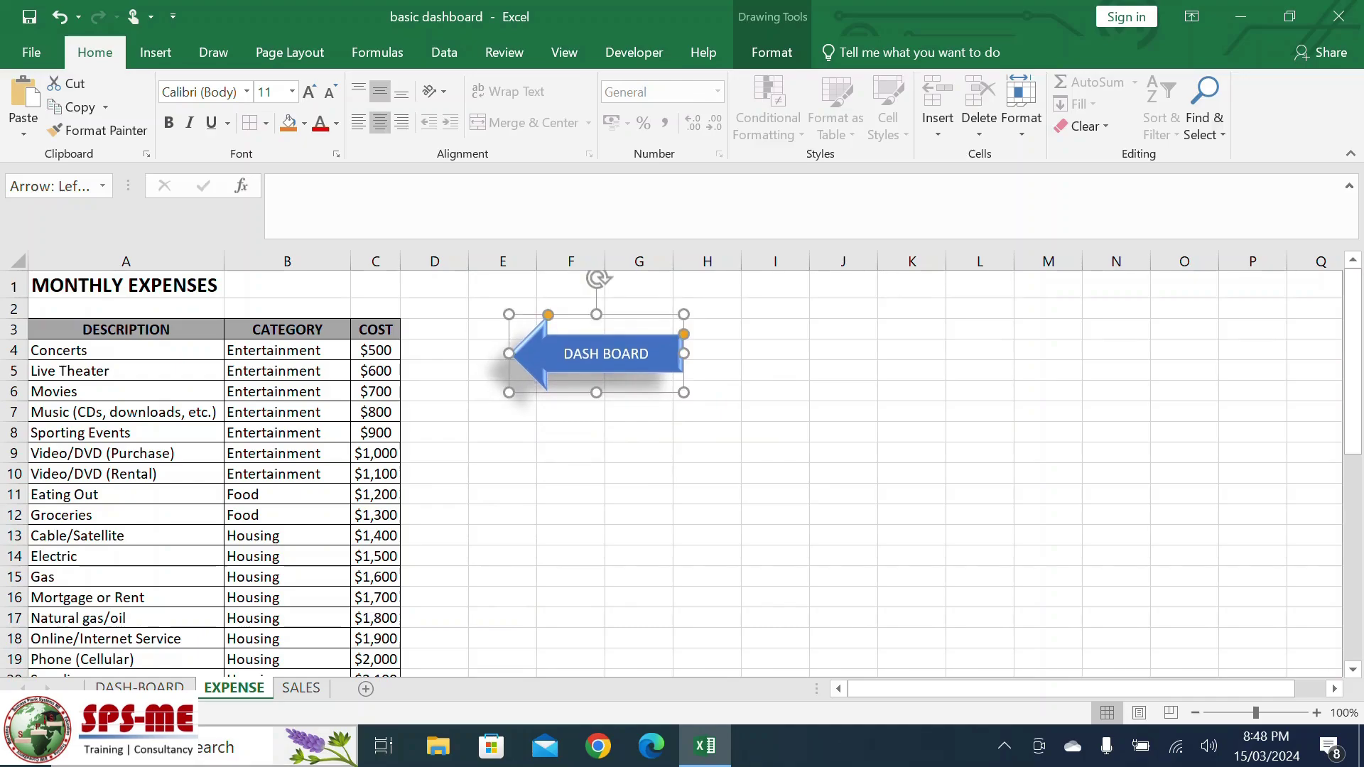
Hyperlink the arrow on the SALES sheet to cell A1 of the DASH-BOARD sheet in this workbook.
left_click(301, 688)
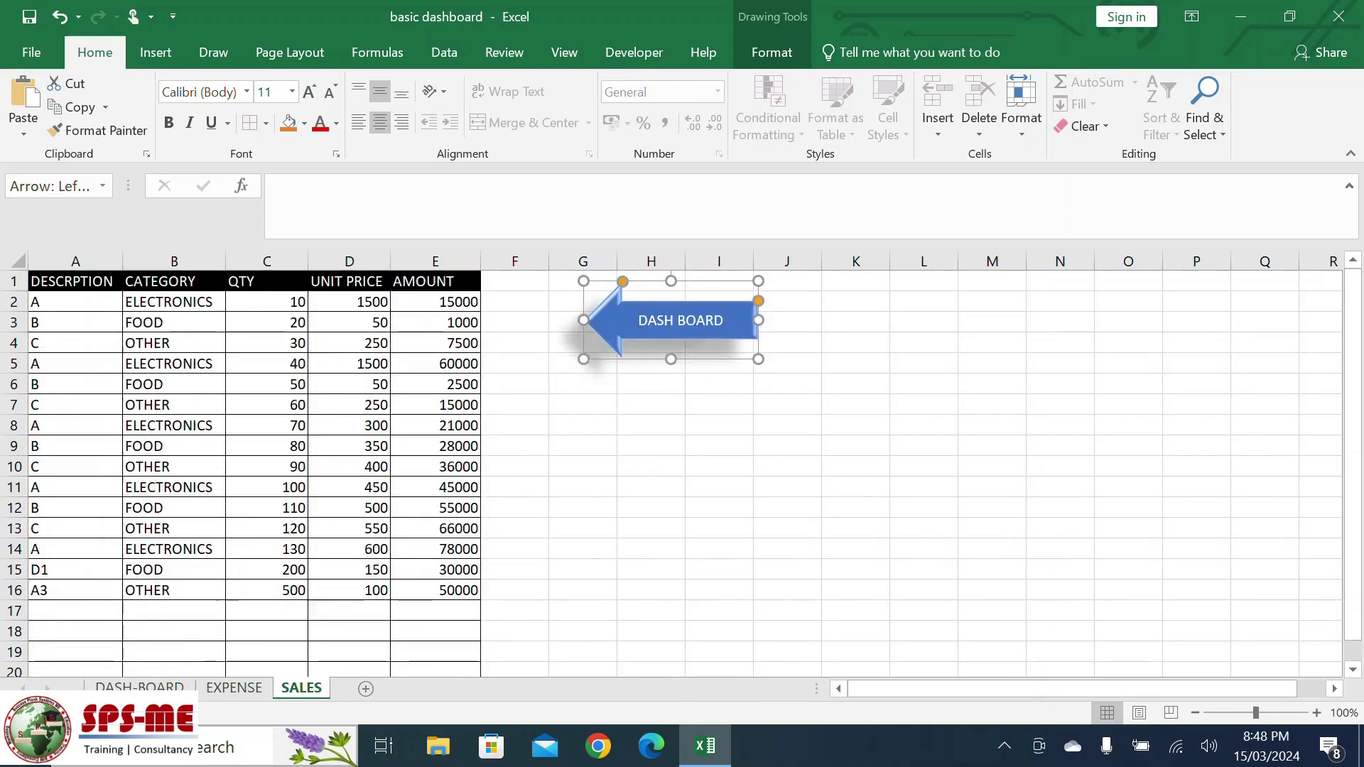
right_click(735, 295)
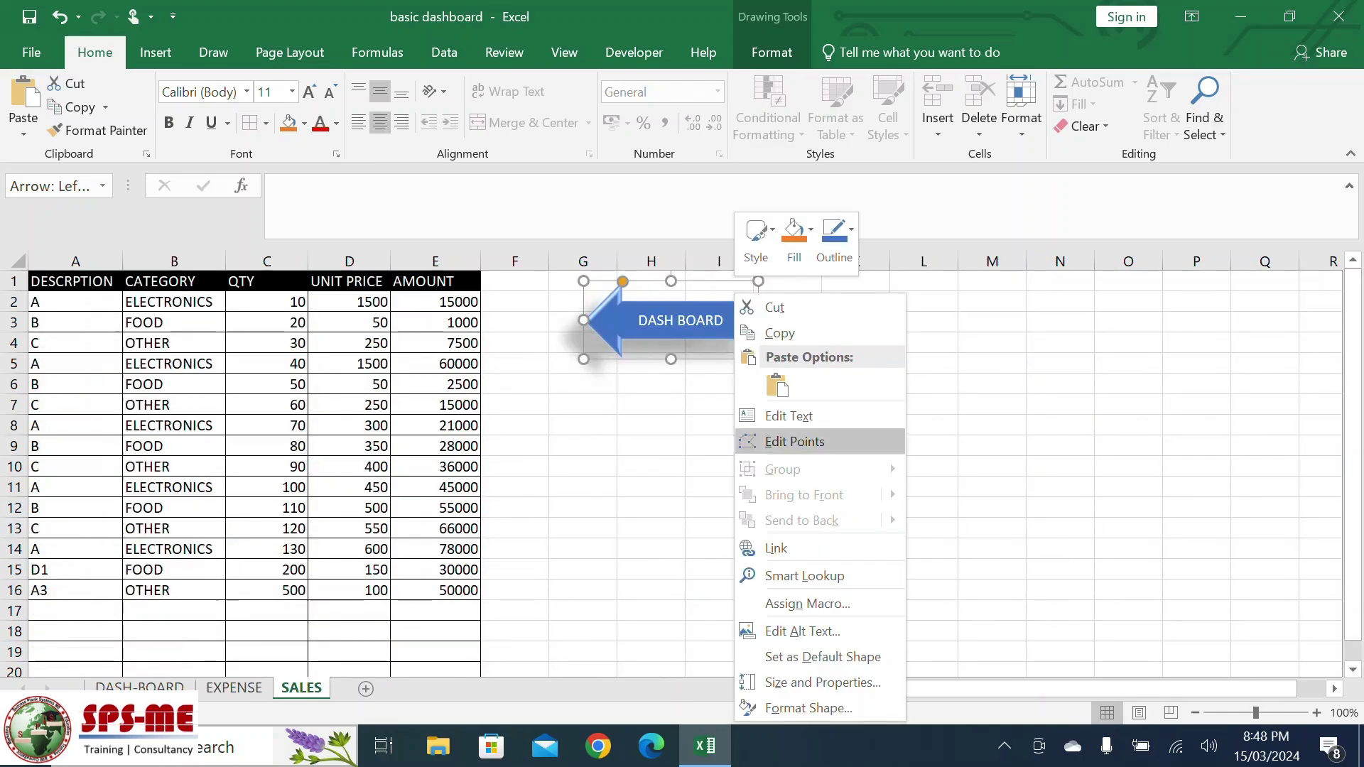
left_click(776, 548)
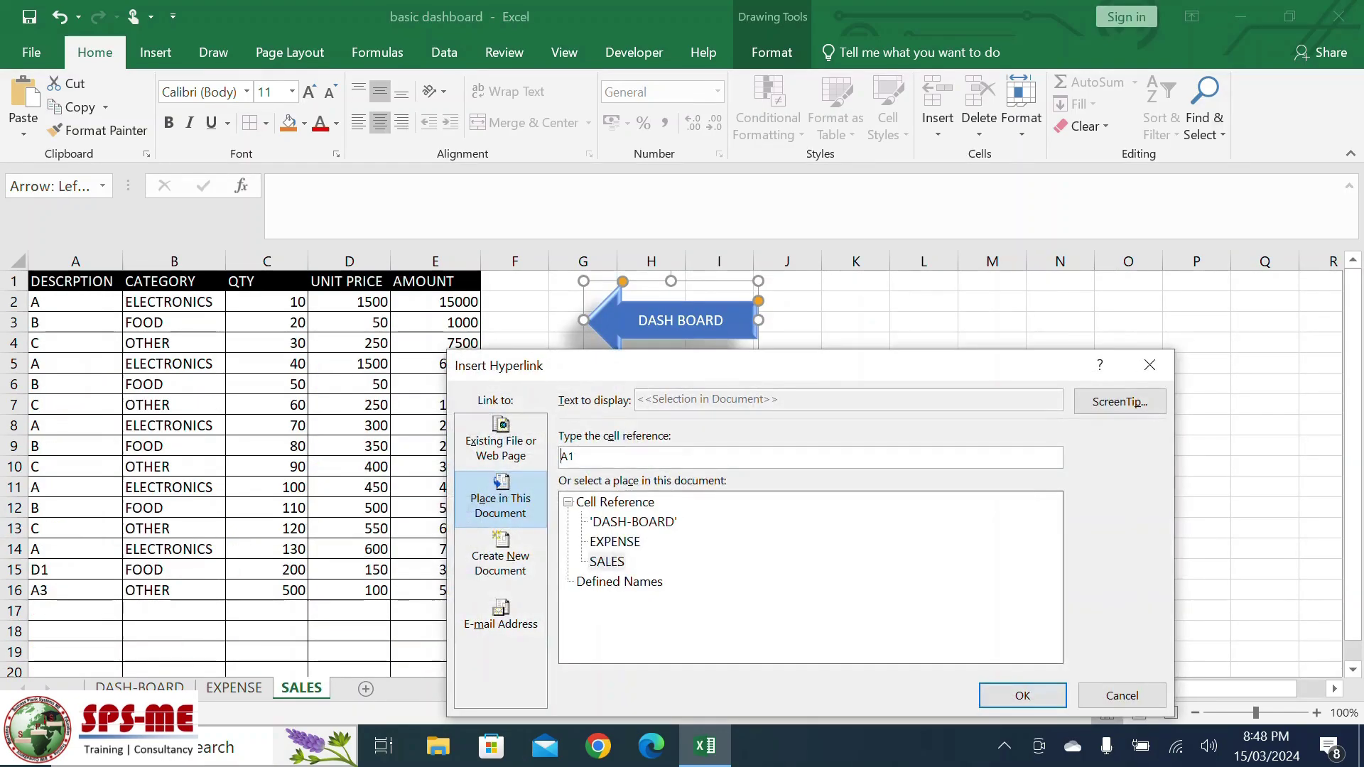
left_click(633, 522)
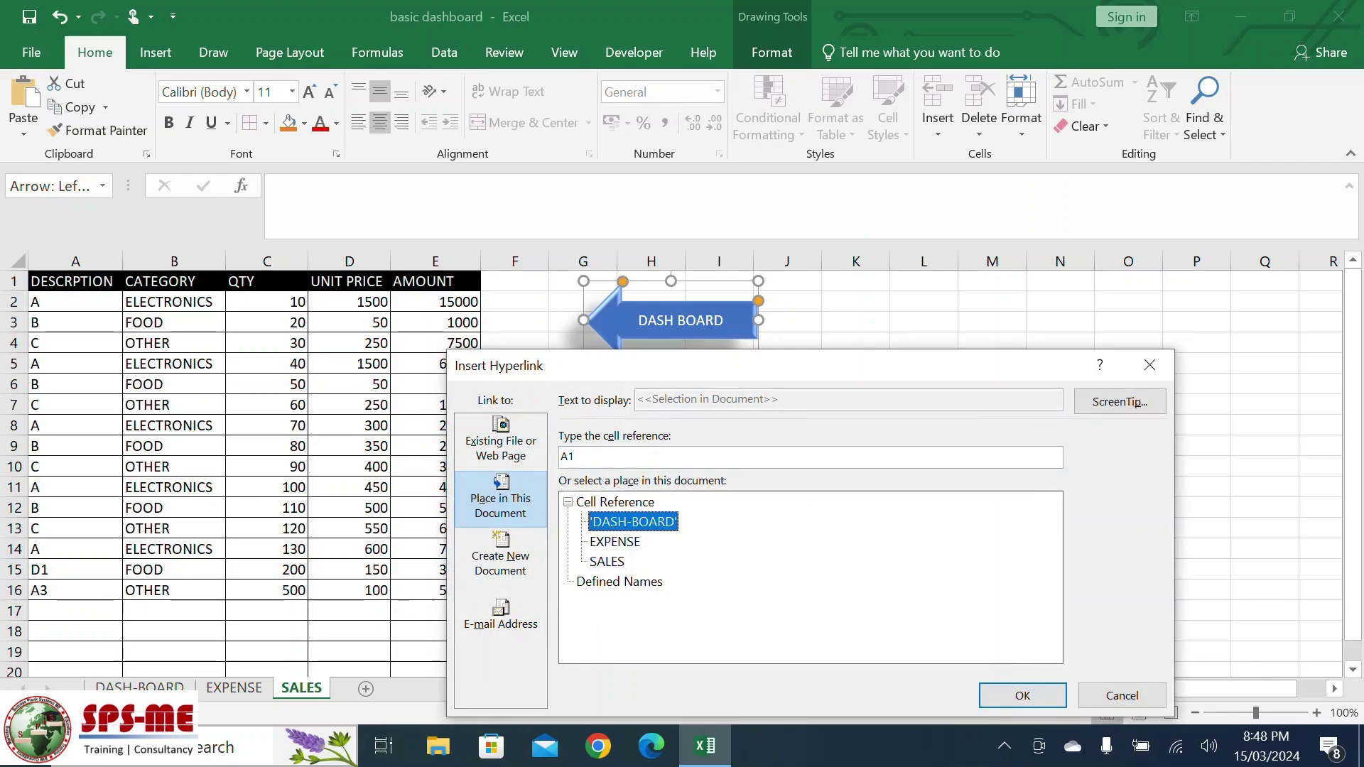
left_click(1023, 695)
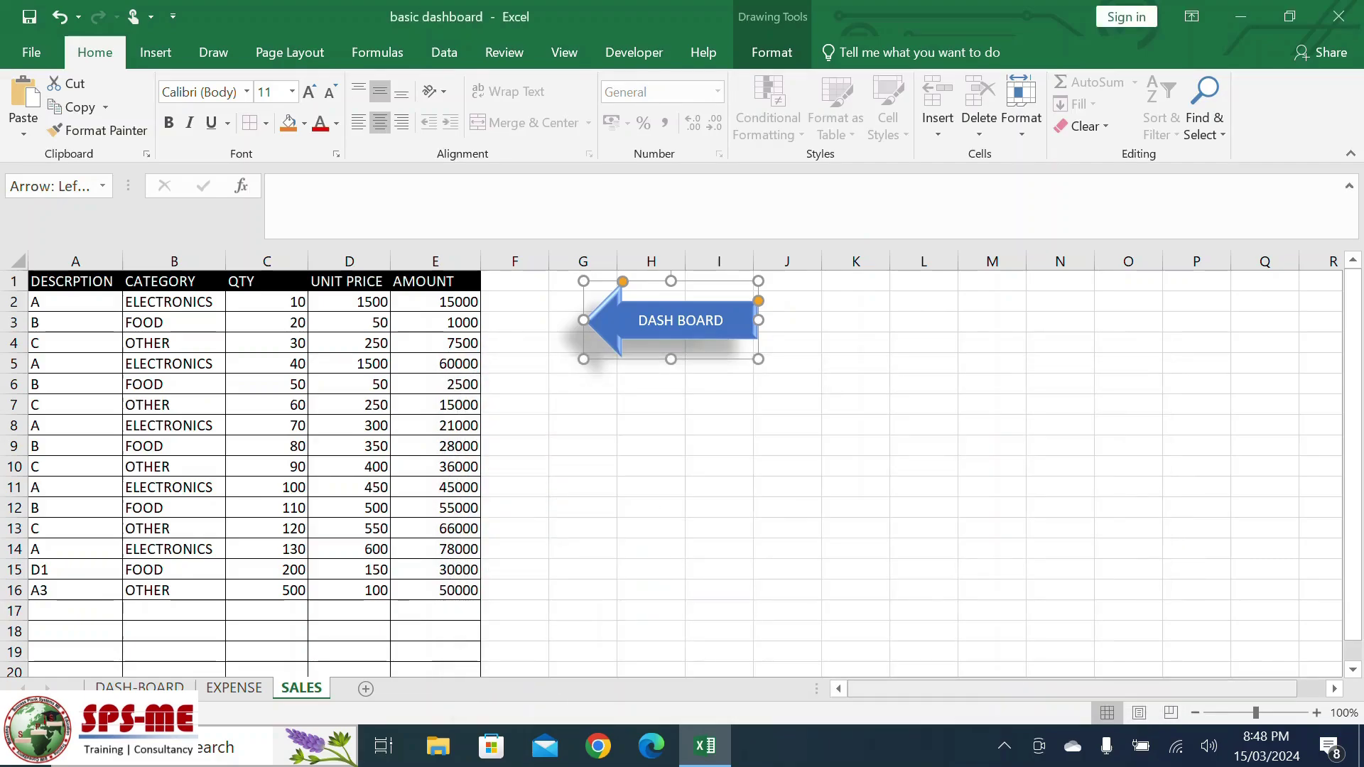
Hyperlink the arrow on the EXPENSE sheet to cell A1 of the DASH-BOARD sheet in this workbook.
left_click(234, 688)
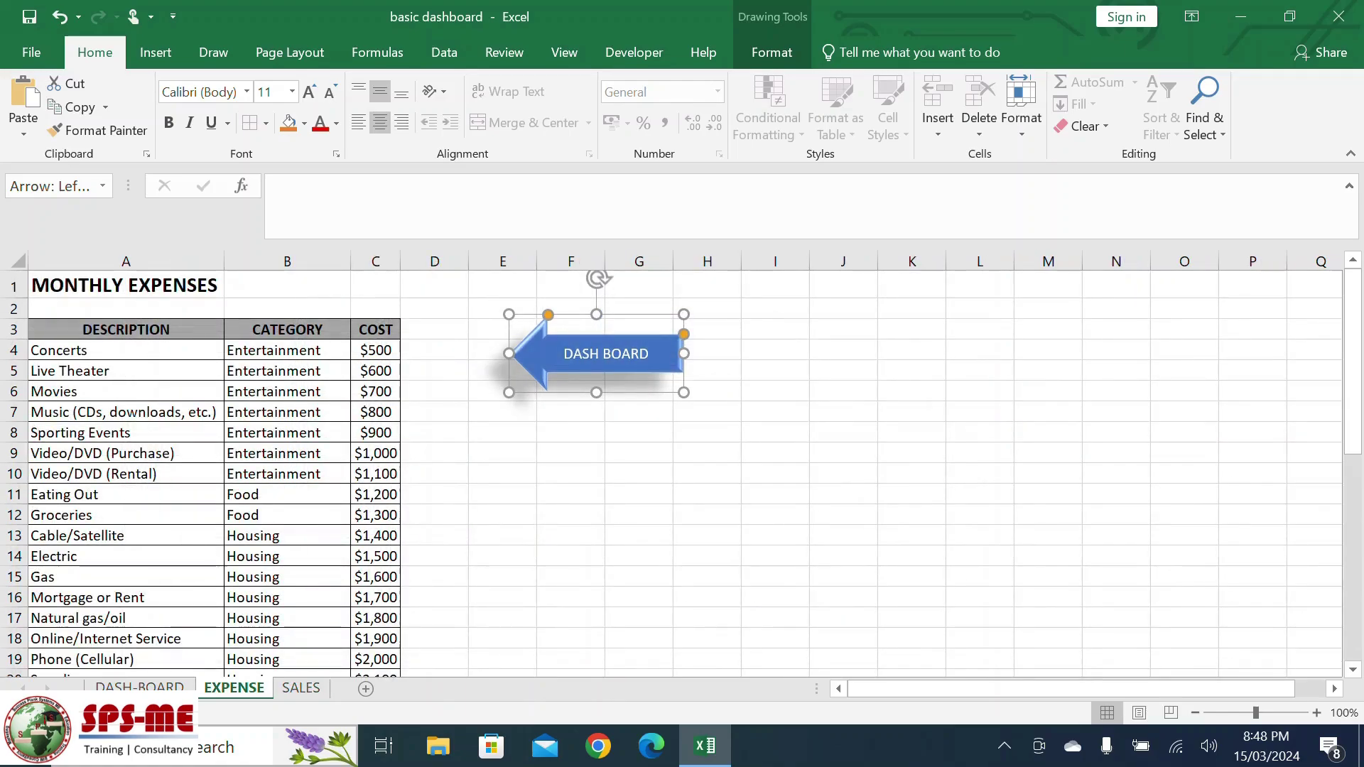
right_click(622, 353)
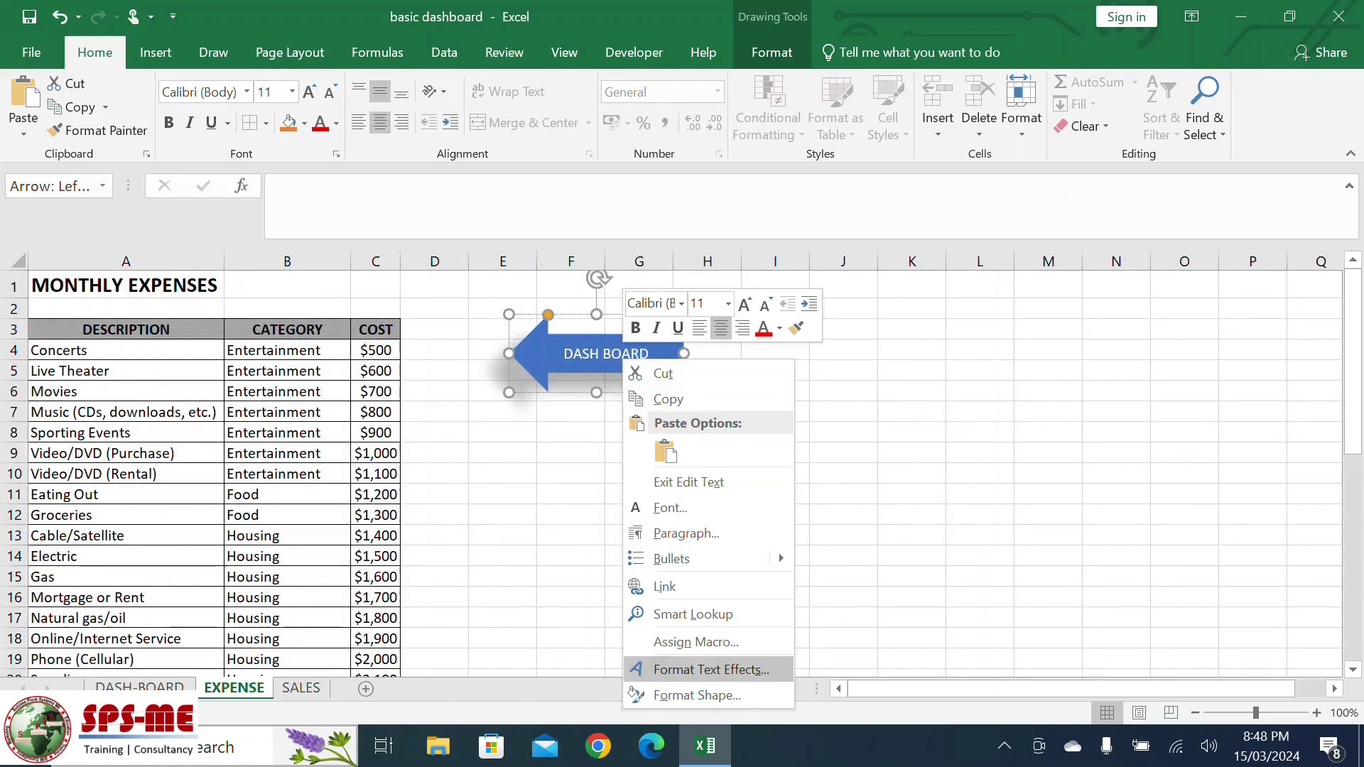
key("Escape")
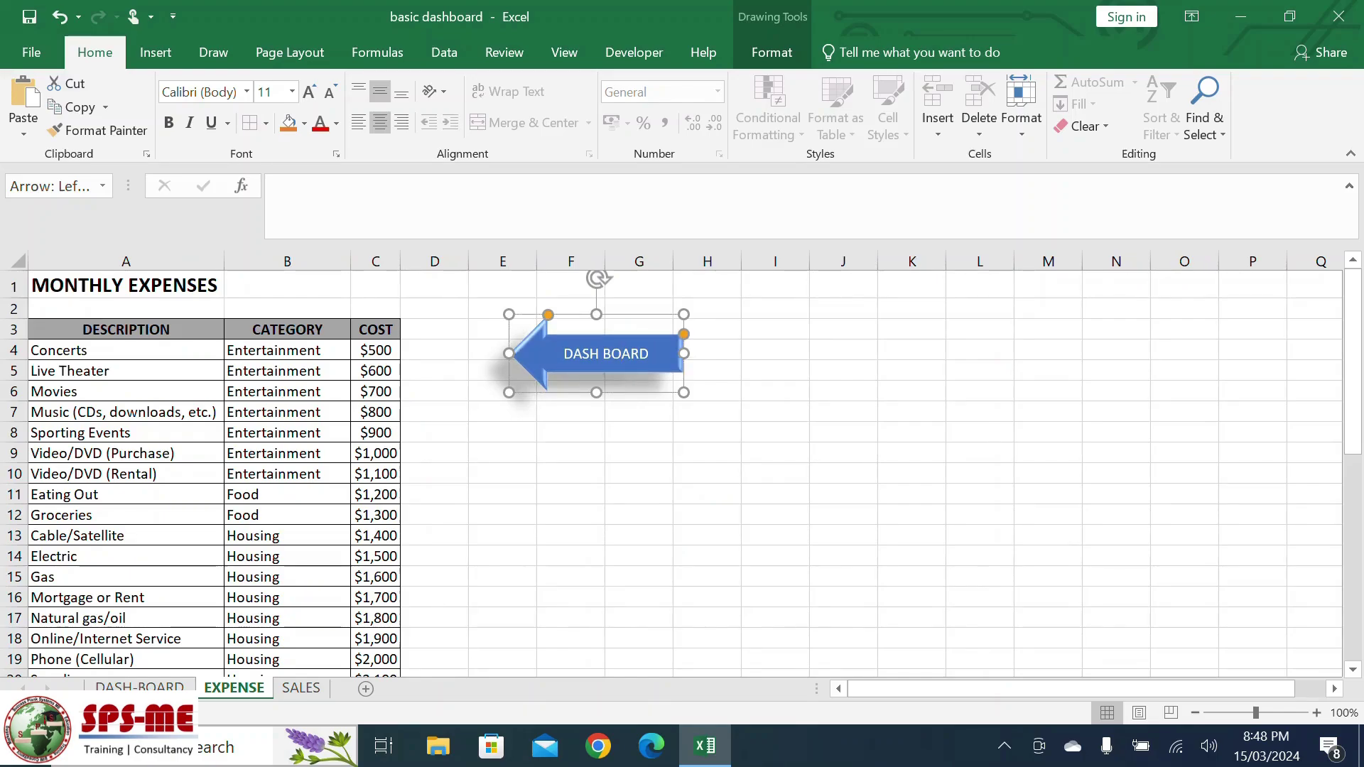
right_click(658, 354)
left_click(701, 548)
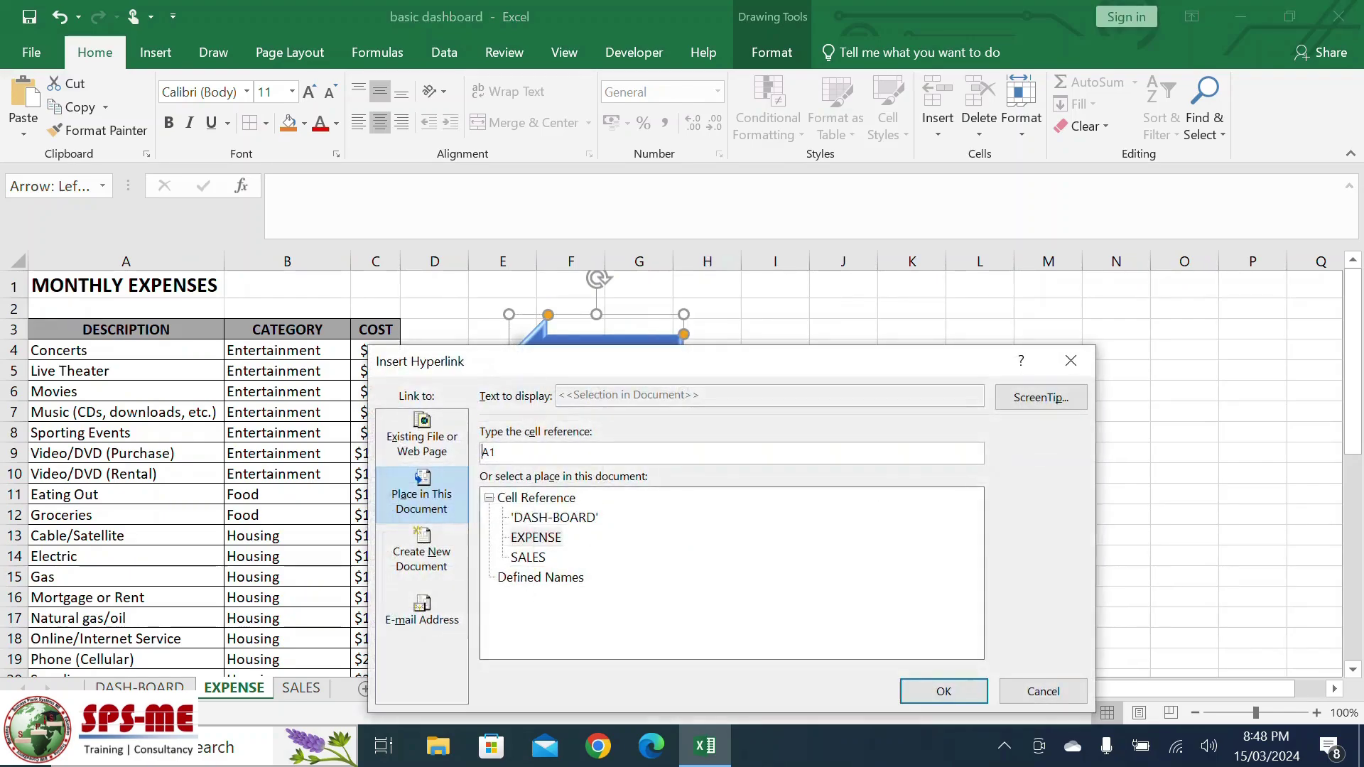
left_click(554, 517)
left_click(944, 691)
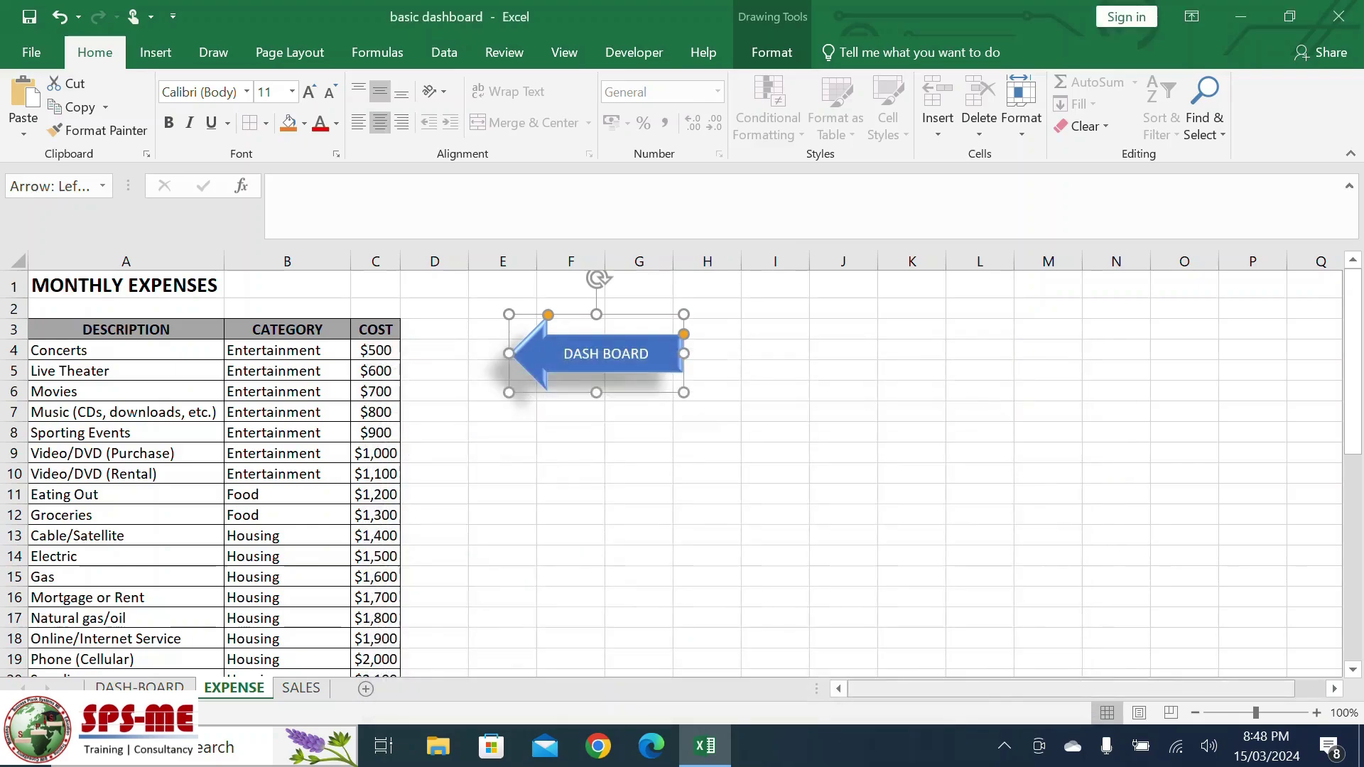
Try a light blue font colour on the TOTAL SALES and TOTAL EXPENSES rows of the DASH-BOARD sheet.
left_click(140, 687)
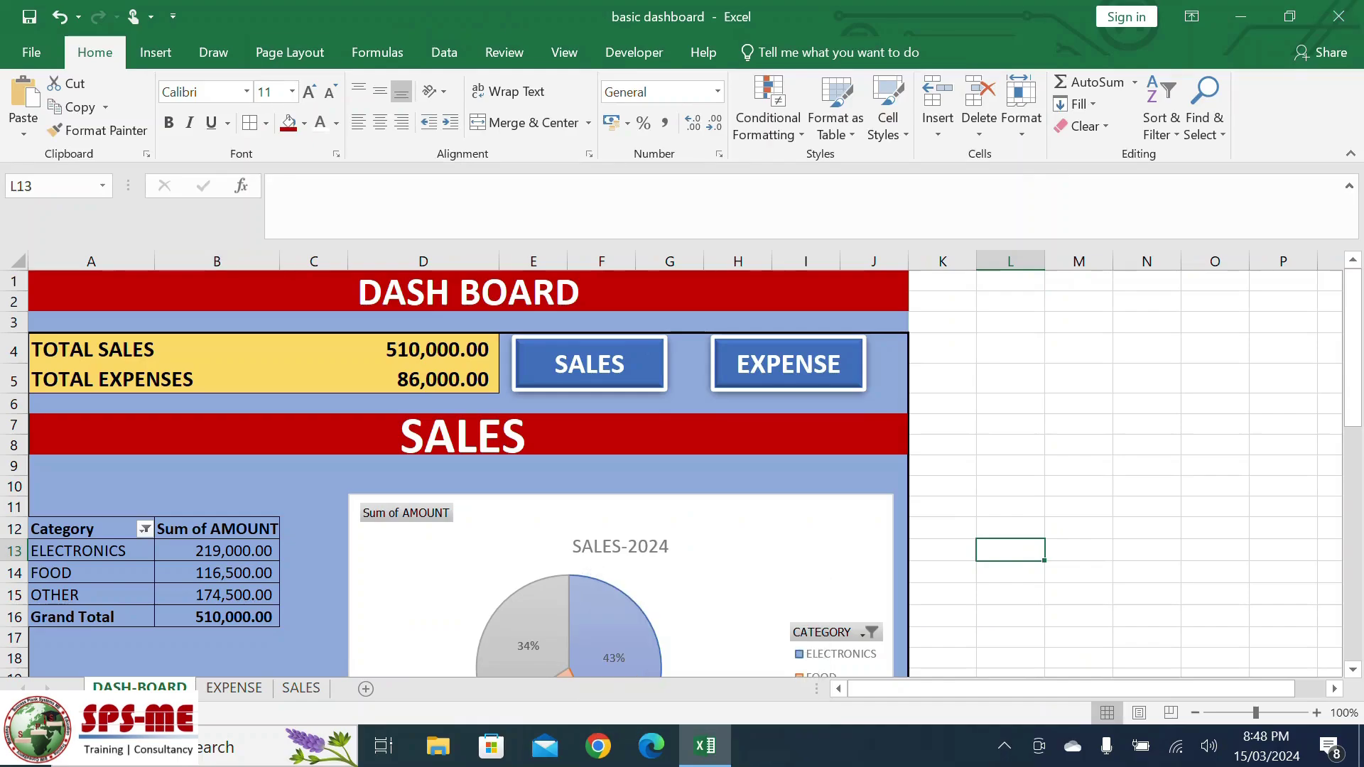
left_click_drag(93, 349, 426, 379)
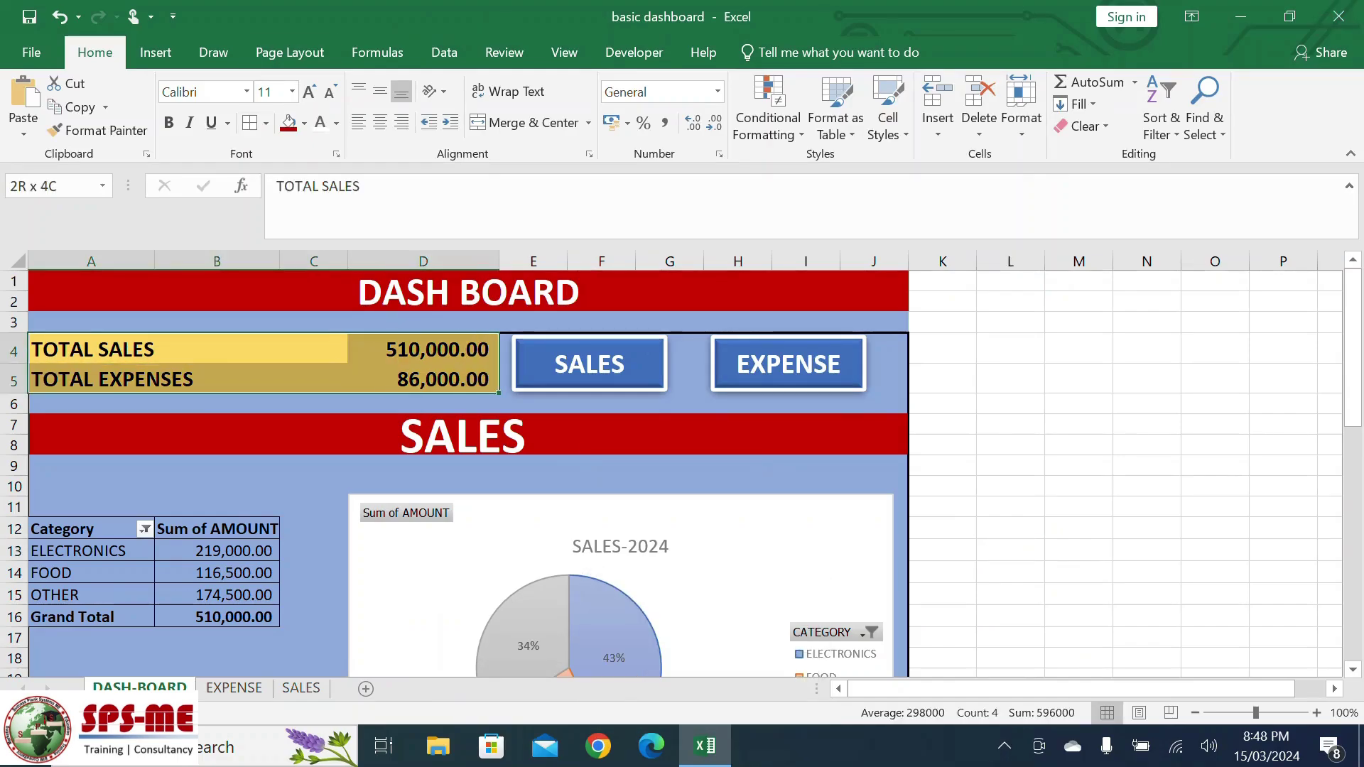
left_click(319, 122)
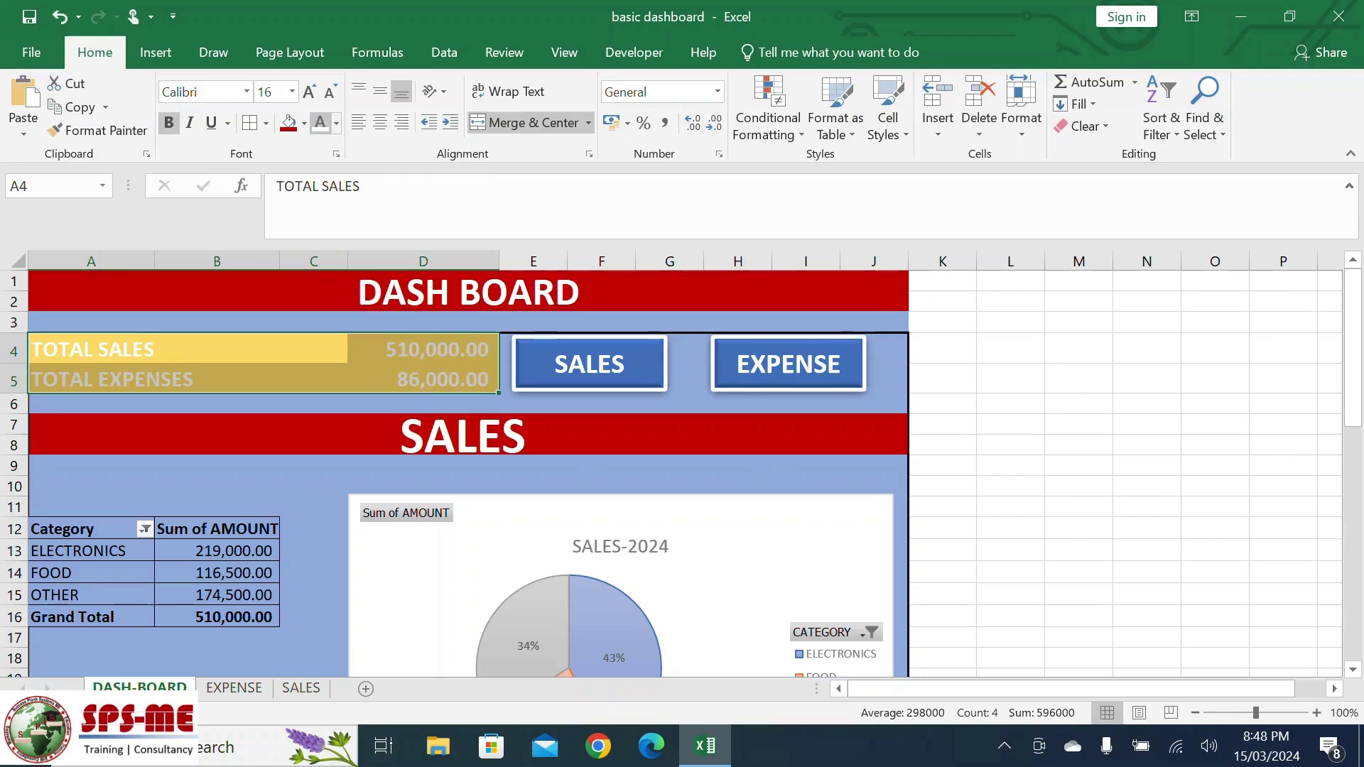
left_click(337, 122)
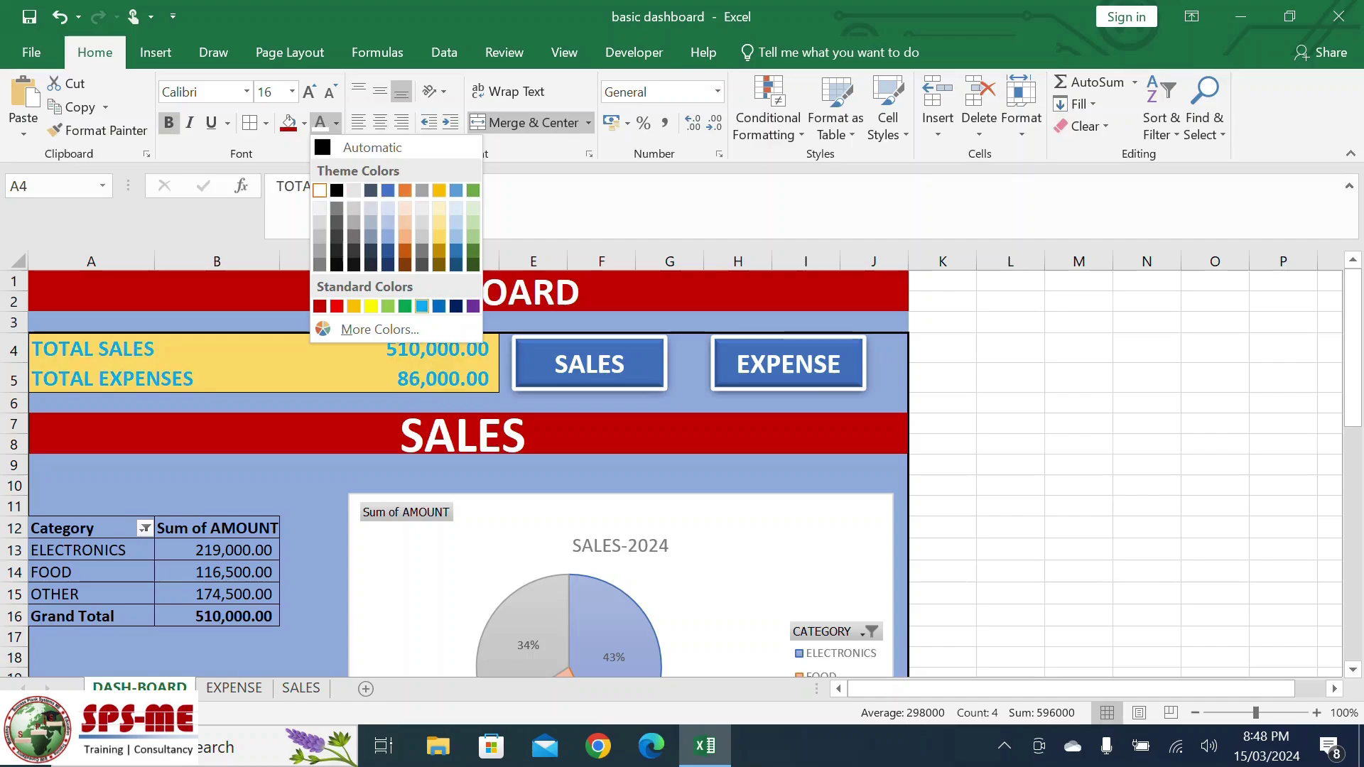
left_click(422, 306)
left_click(1078, 486)
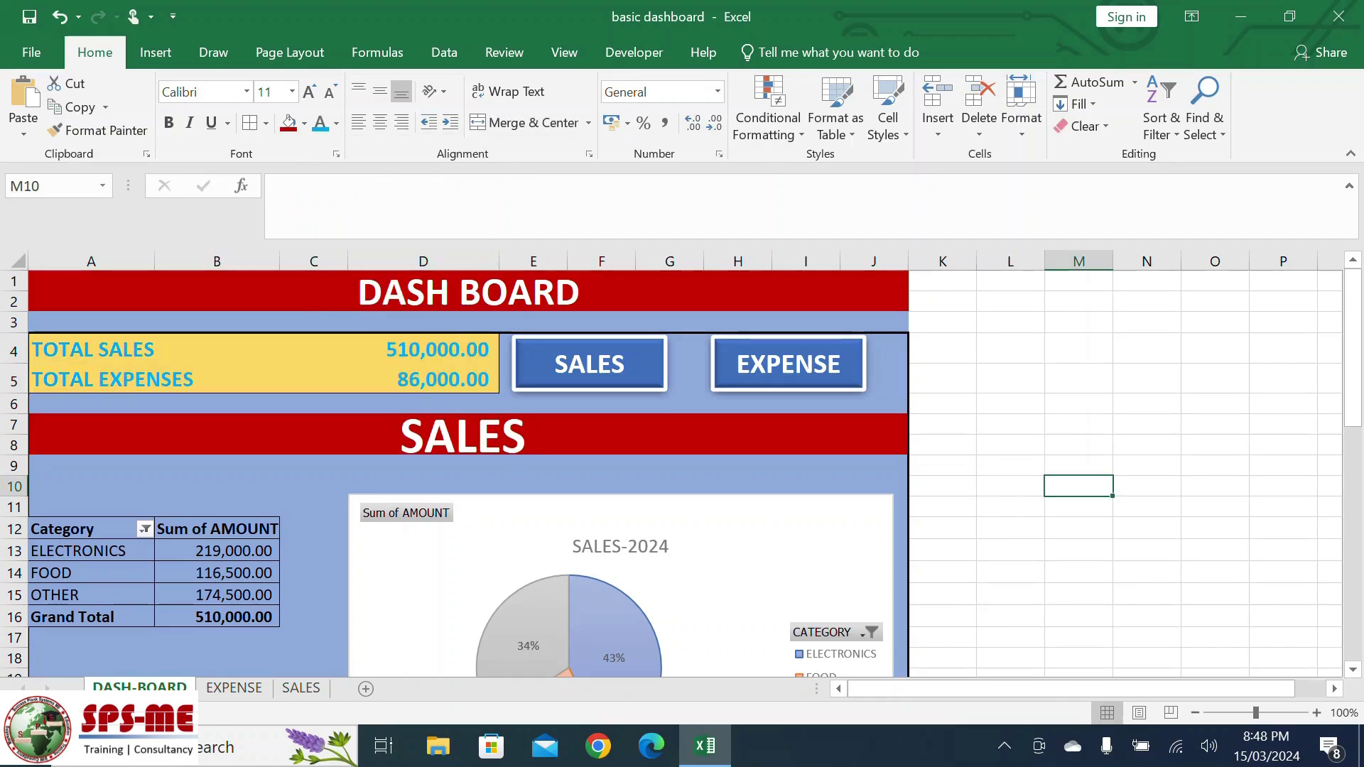
left_click(59, 16)
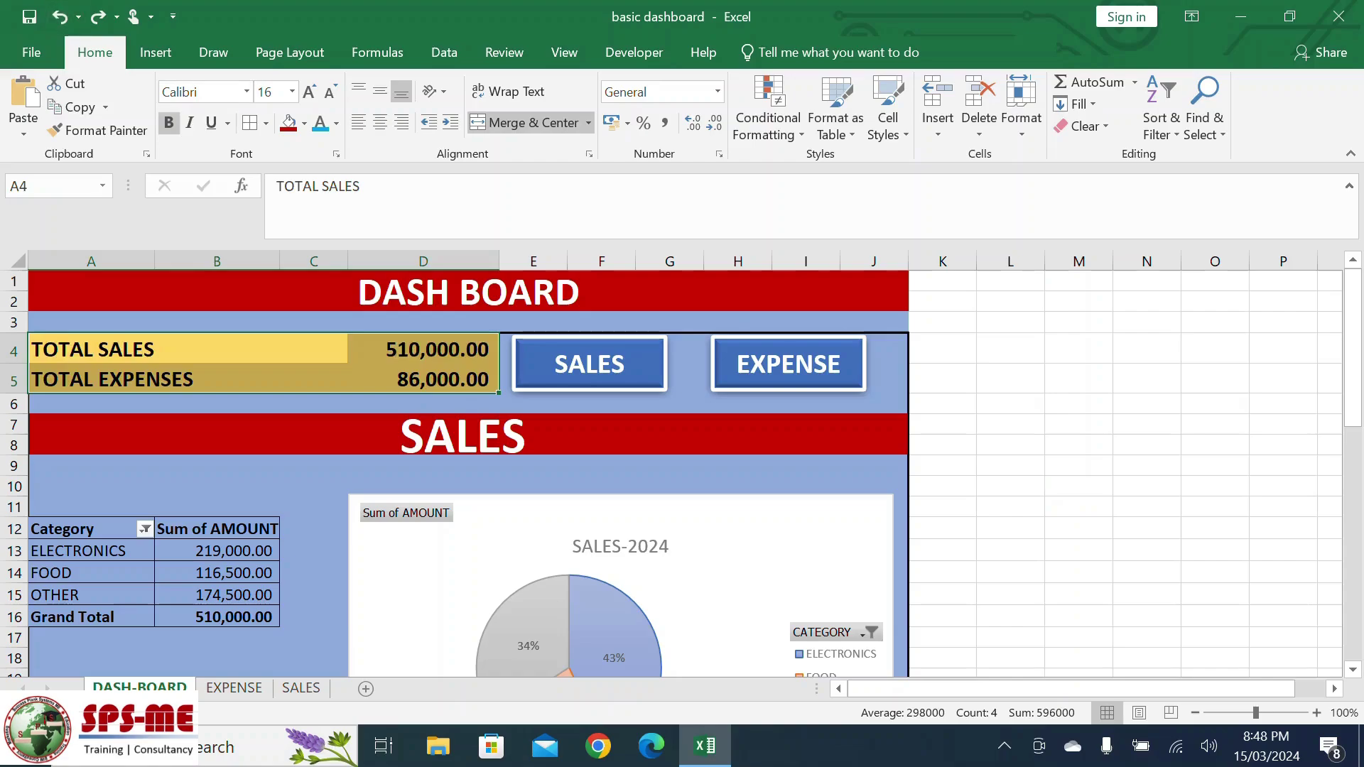
left_click_drag(1012, 572, 1077, 573)
scroll(1077, 572, "down", 9)
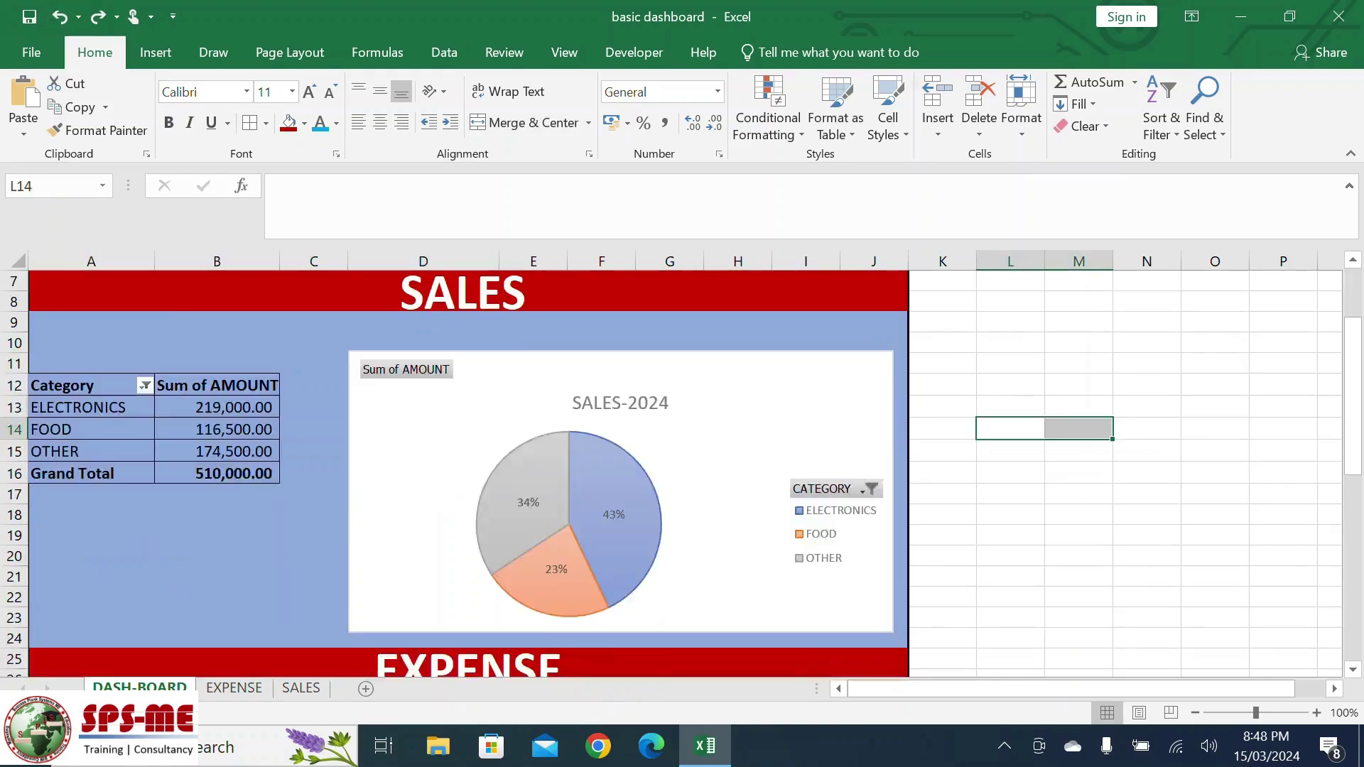
scroll(1077, 572, "up", 1)
scroll(1077, 573, "up", 9)
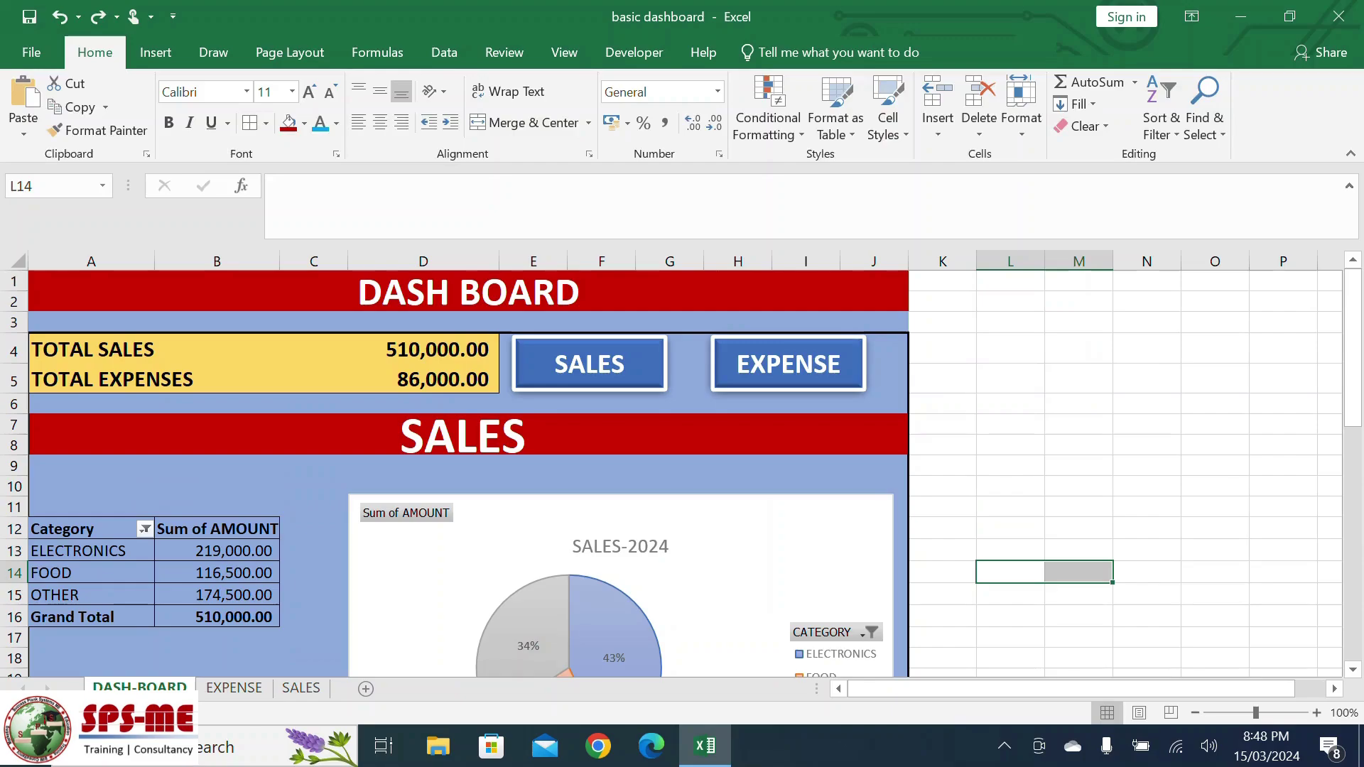
Test the SALES and EXPENSE button hyperlinks, returning to the DASH-BOARD sheet through the DASH BOARD arrow on each sheet.
left_click(590, 365)
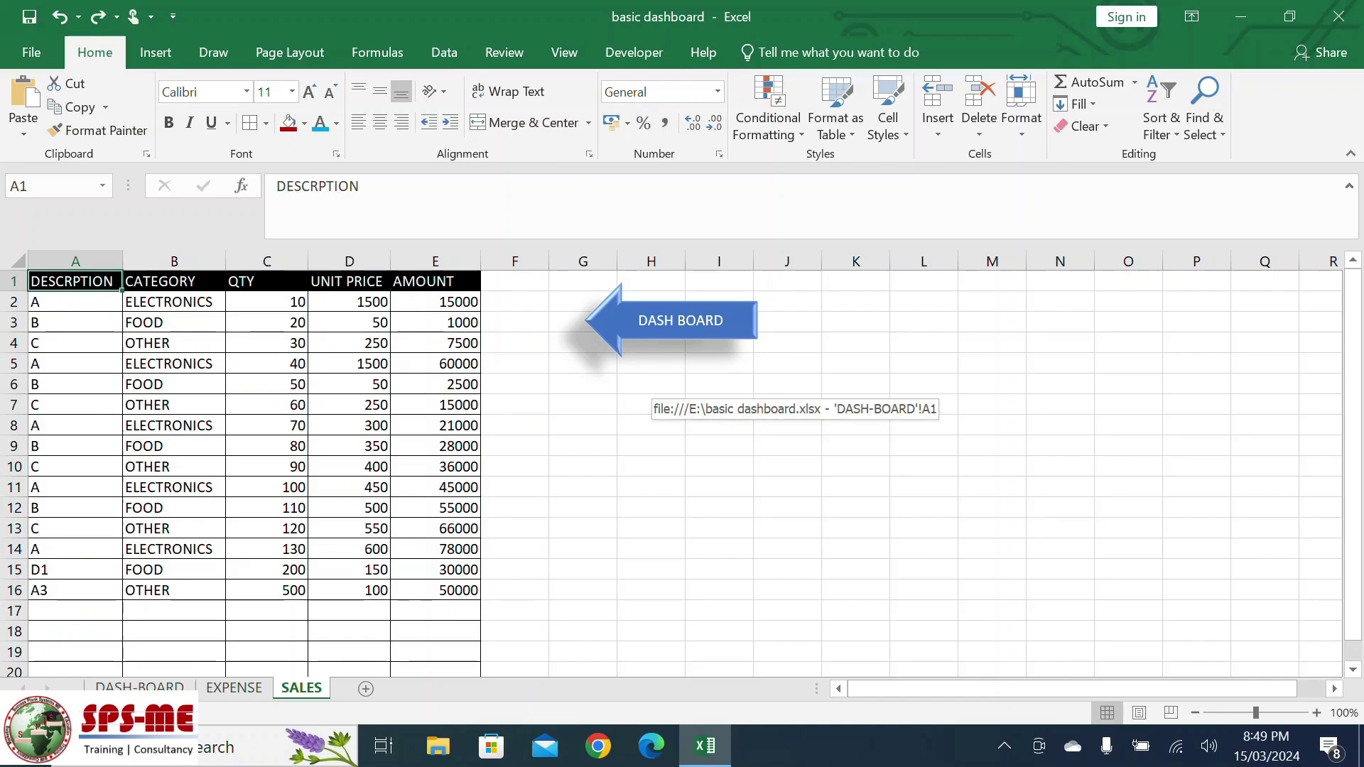
left_click(675, 325)
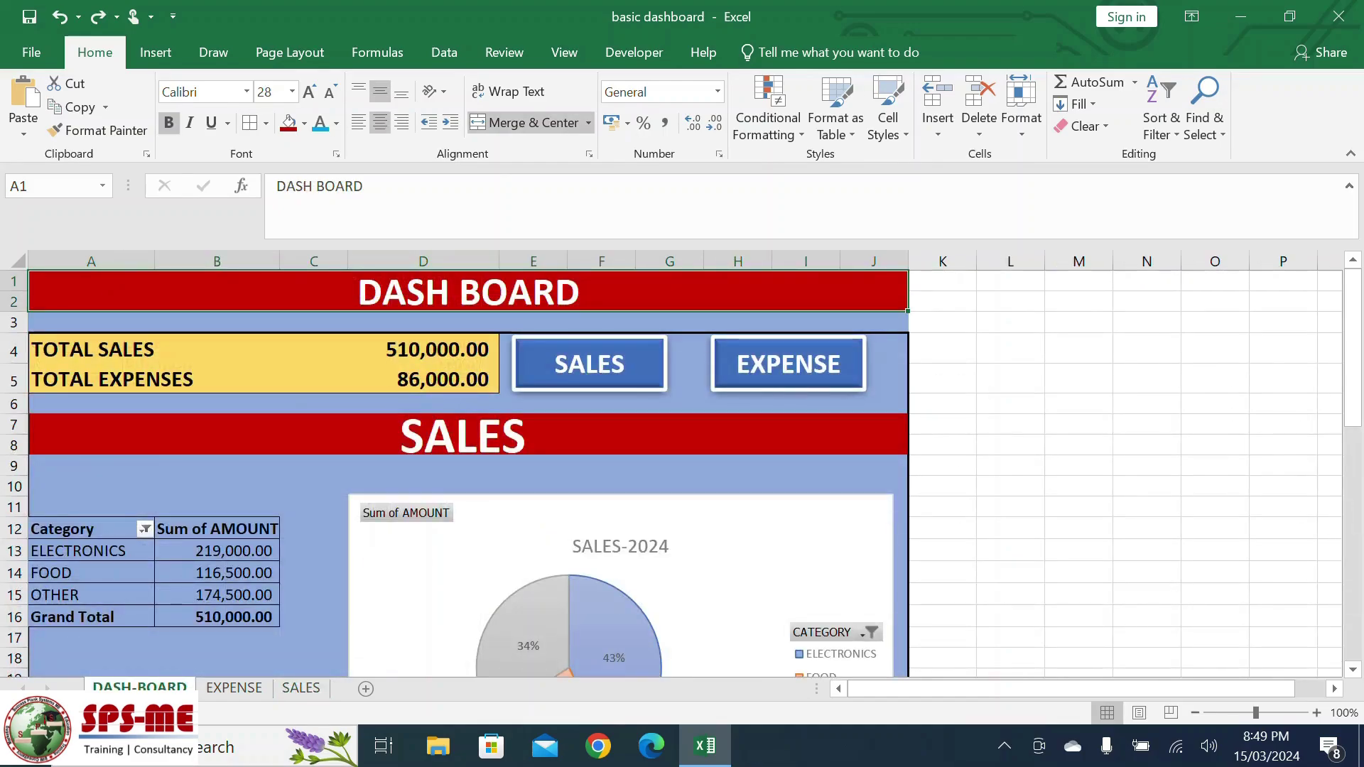
left_click(789, 364)
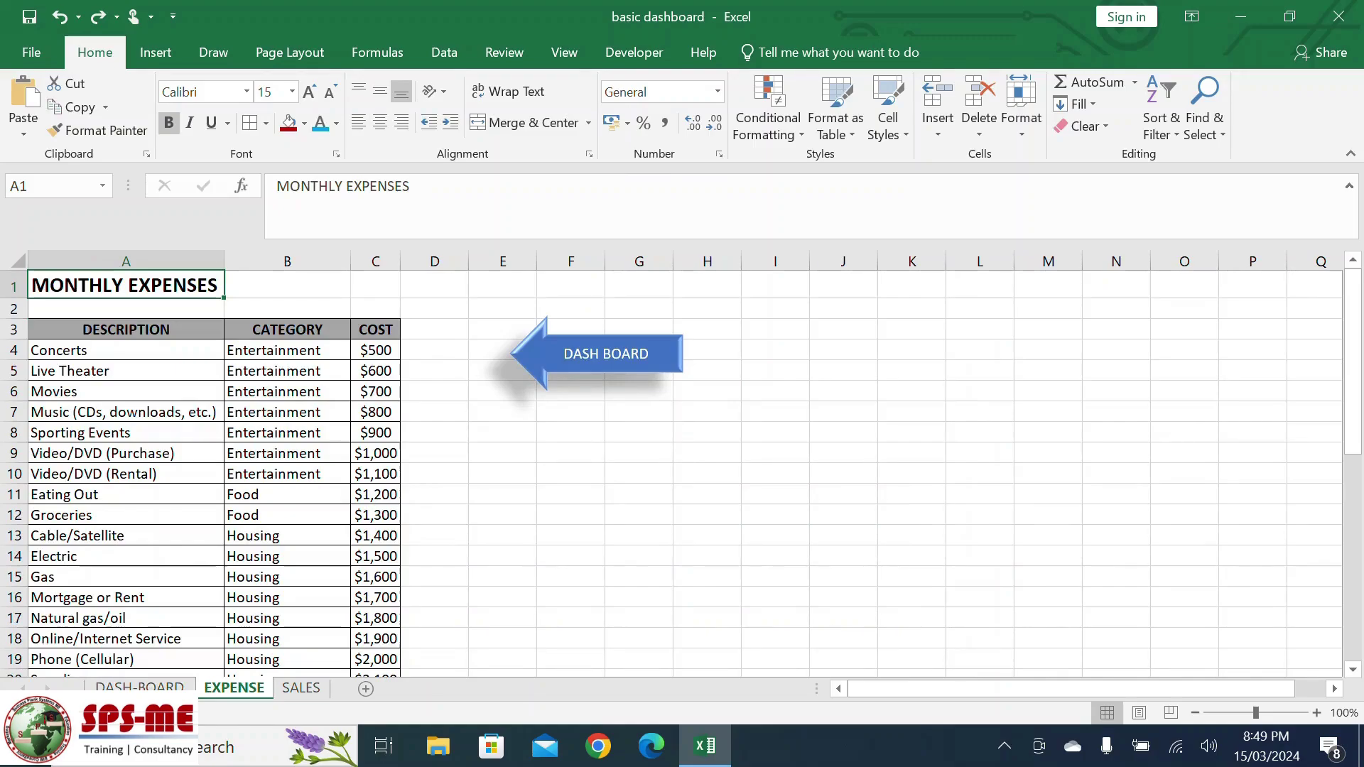
scroll(682, 472, "down", 14)
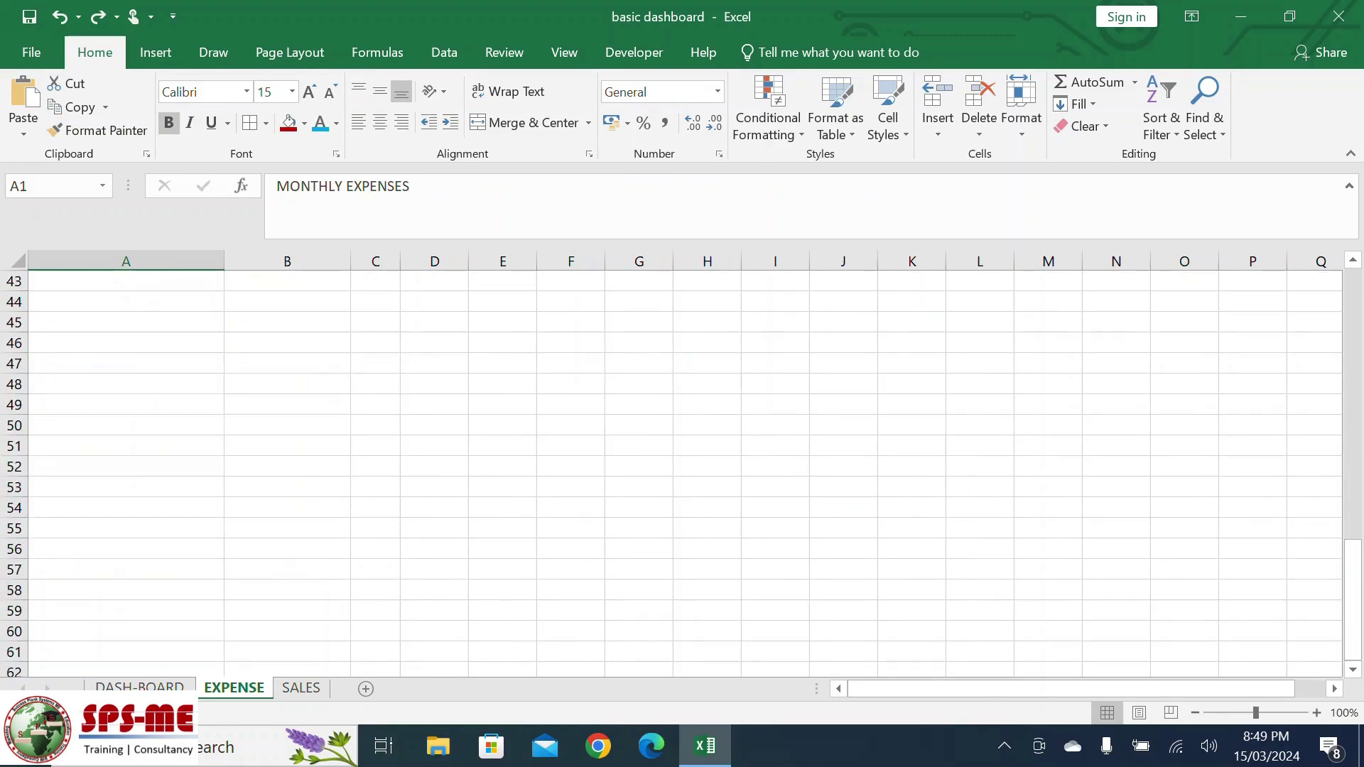
scroll(683, 473, "up", 14)
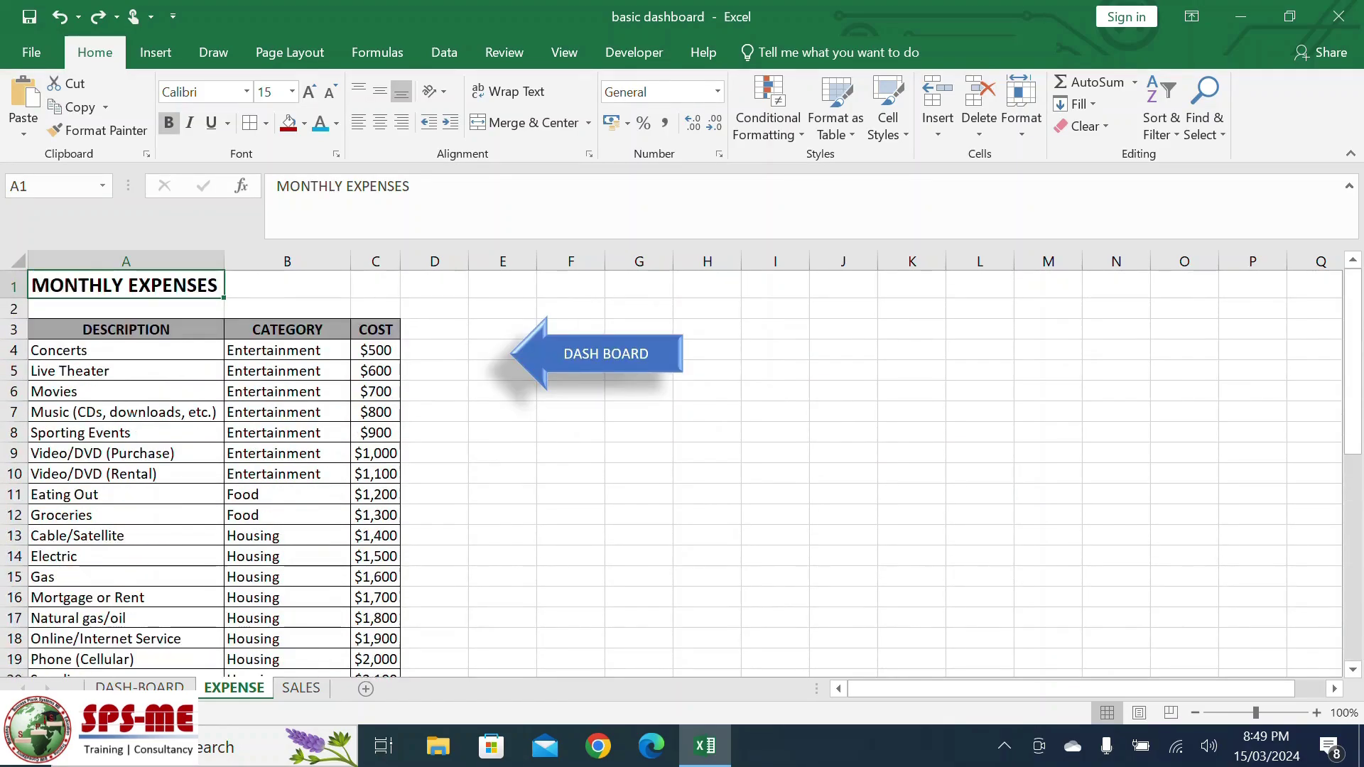
left_click(606, 353)
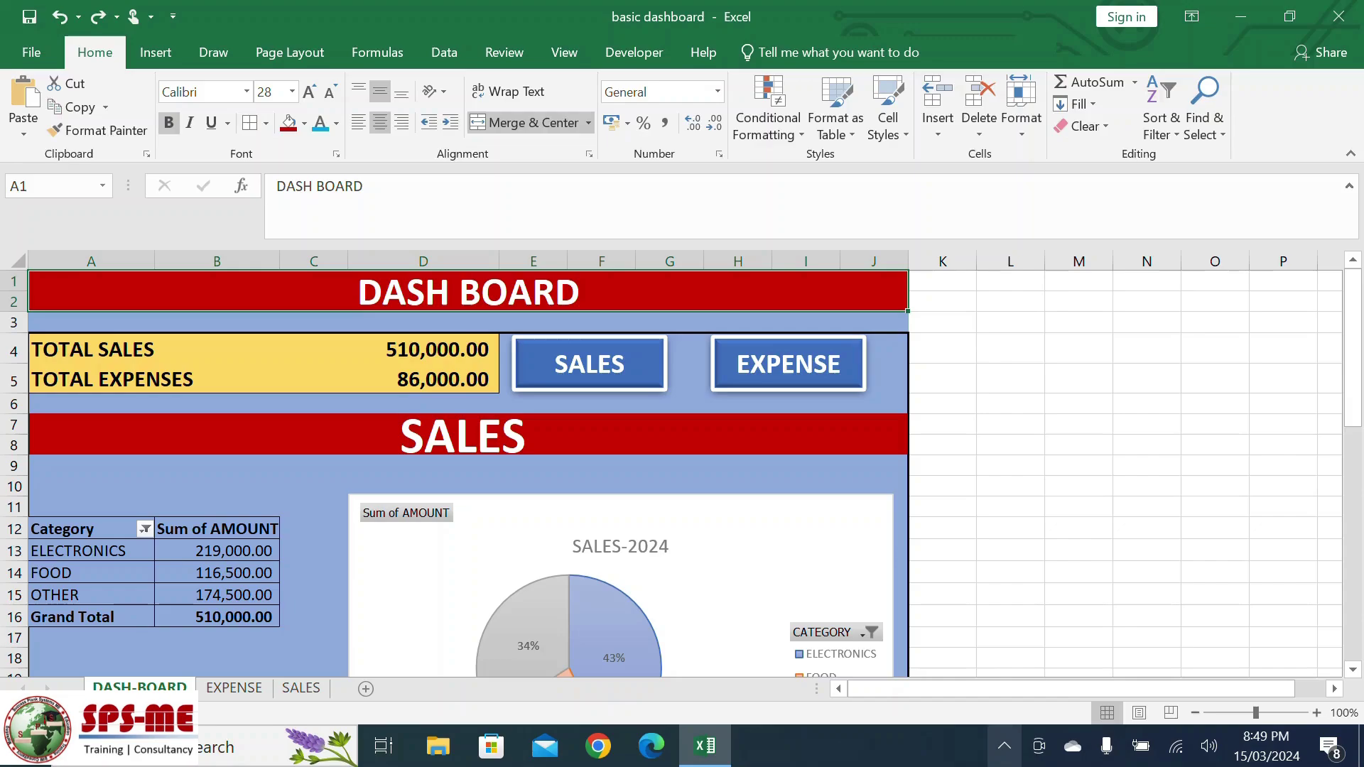
left_click(1004, 746)
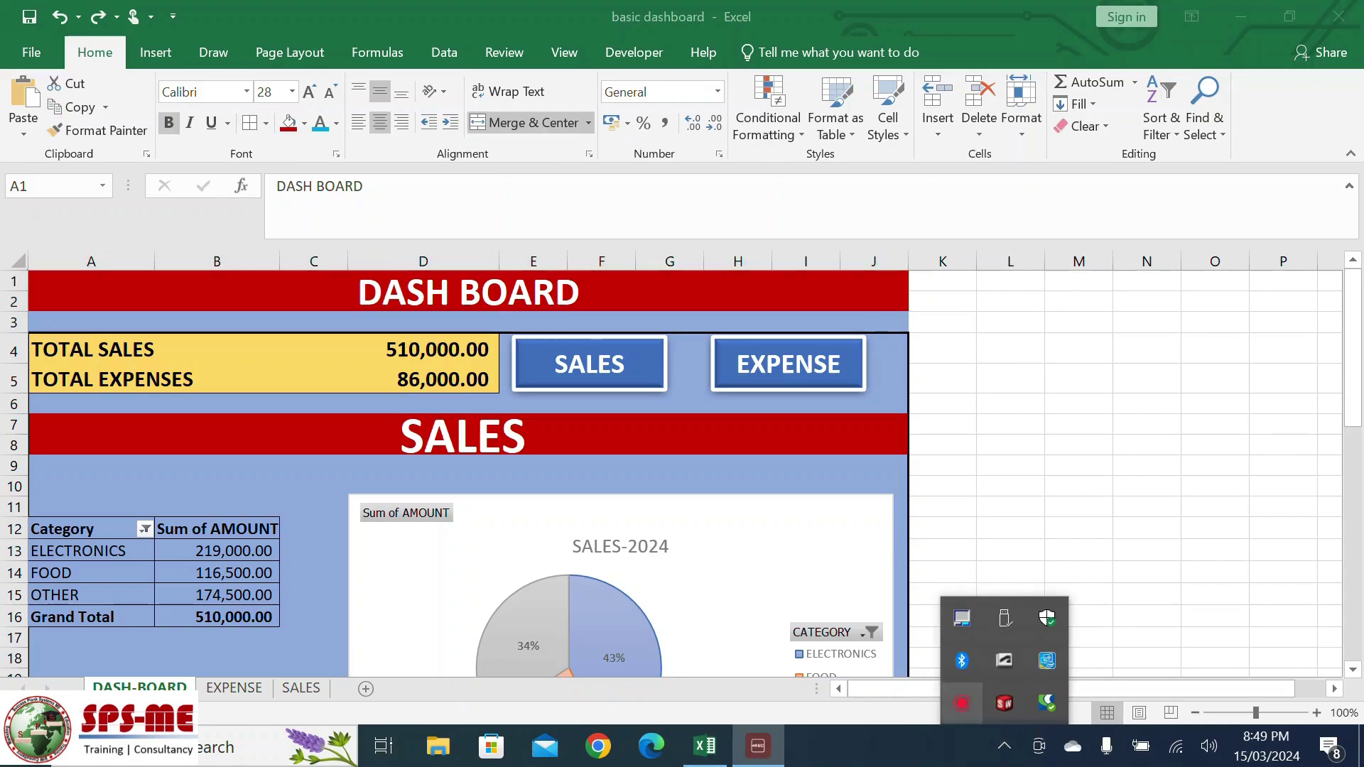